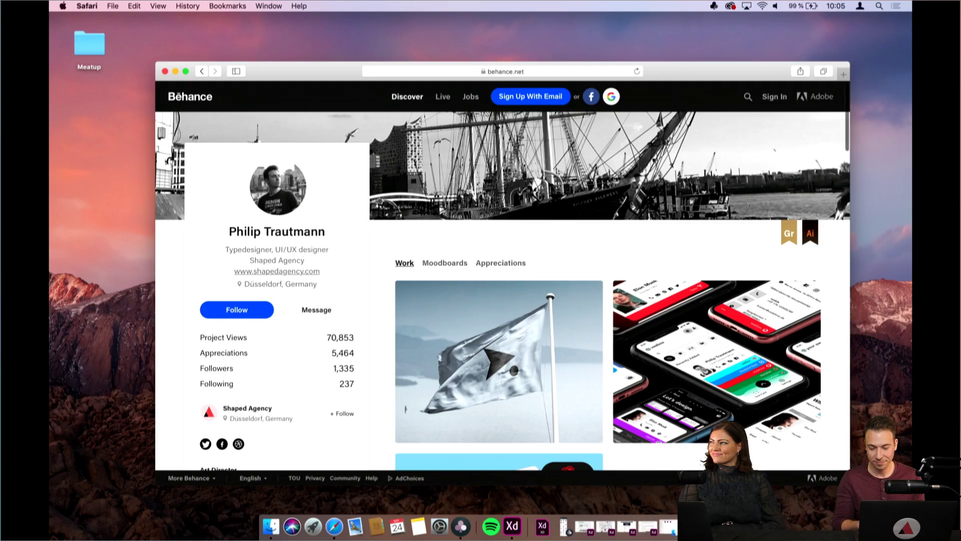
# Open the digital business card project in the portfolio and look through its introduction, color scheme and layout wireframe
pyautogui.click(706, 323)
pyautogui.scroll(-10, 762, 161)
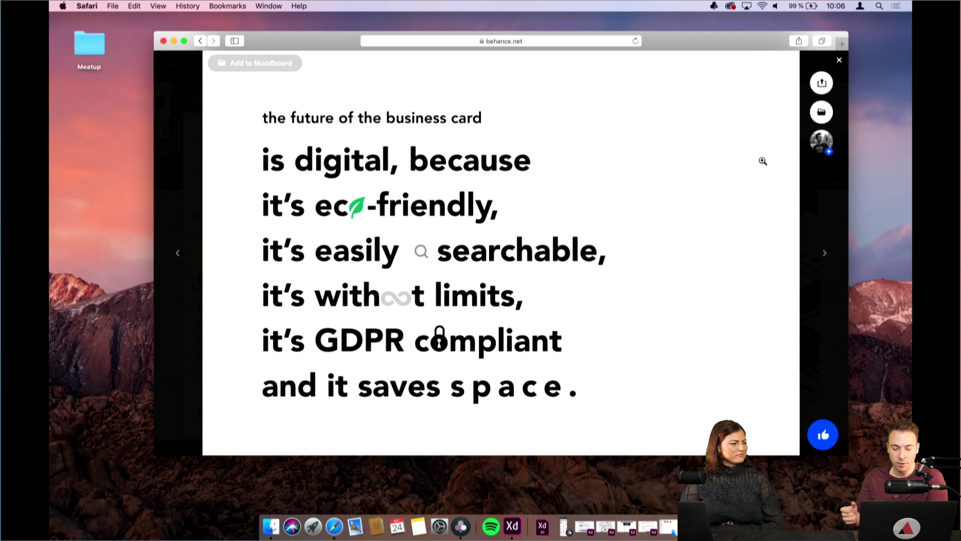
pyautogui.scroll(-10, 763, 160)
pyautogui.scroll(-15, 763, 160)
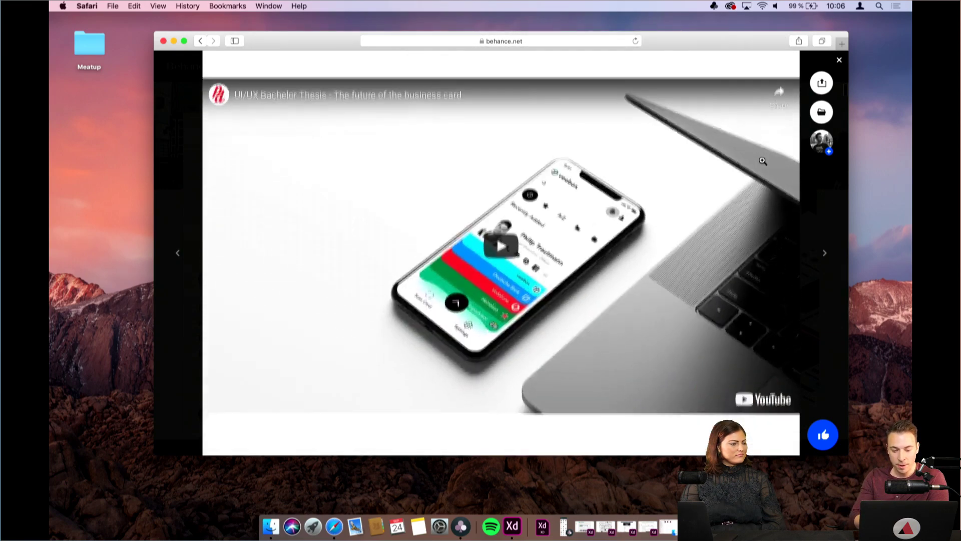
pyautogui.scroll(-15, 763, 164)
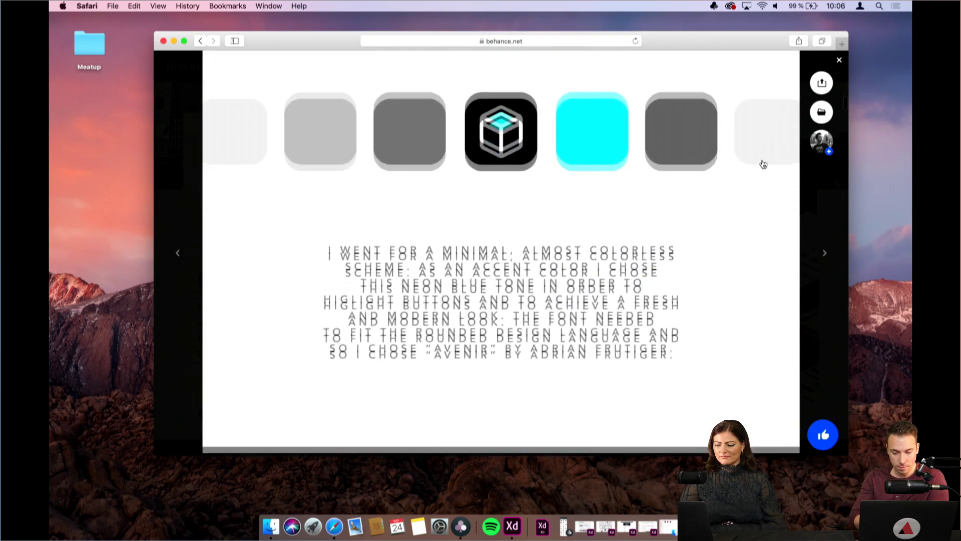
pyautogui.scroll(-15, 763, 165)
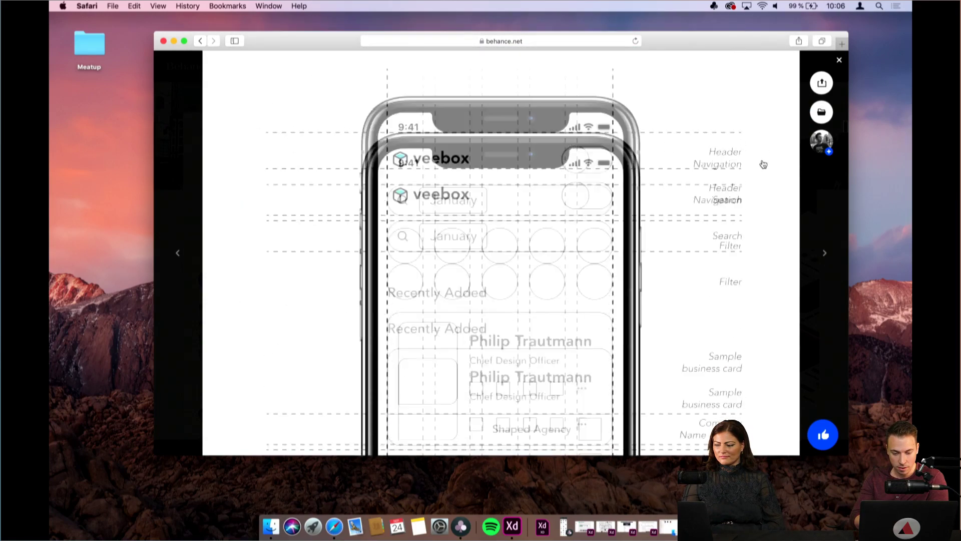
pyautogui.scroll(2, 763, 164)
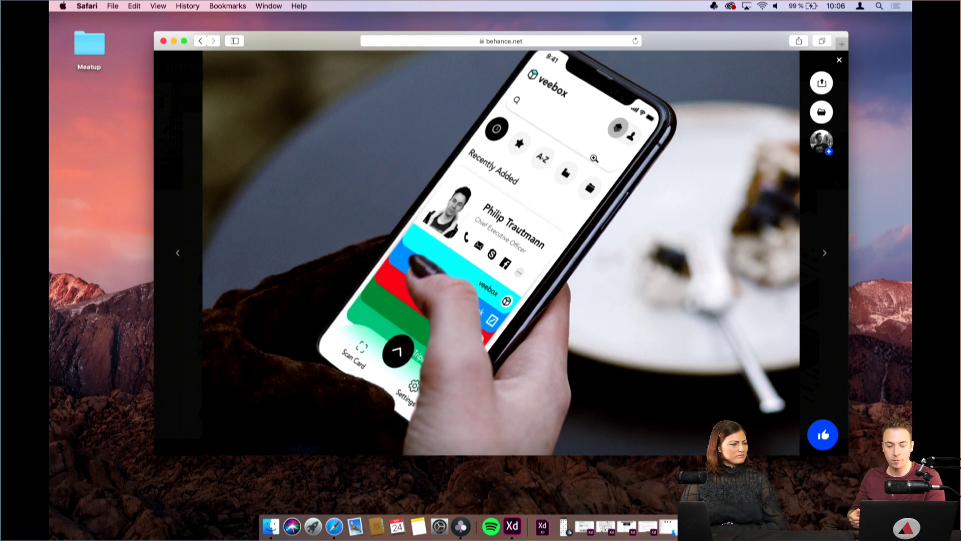
# Examine the project's mockups of the veebox start screen in hand and the two phones displaying shared business cards
pyautogui.scroll(-5, 594, 158)
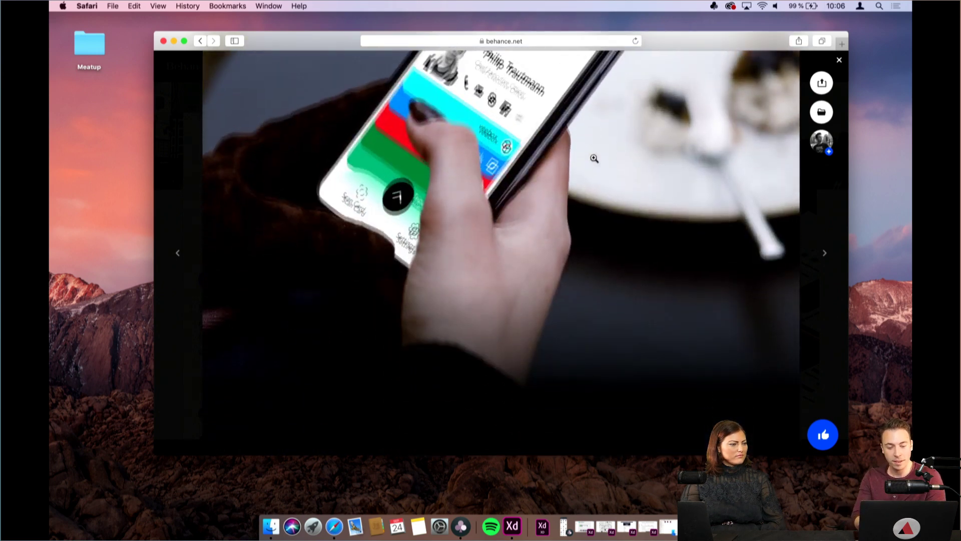
pyautogui.scroll(-2, 594, 158)
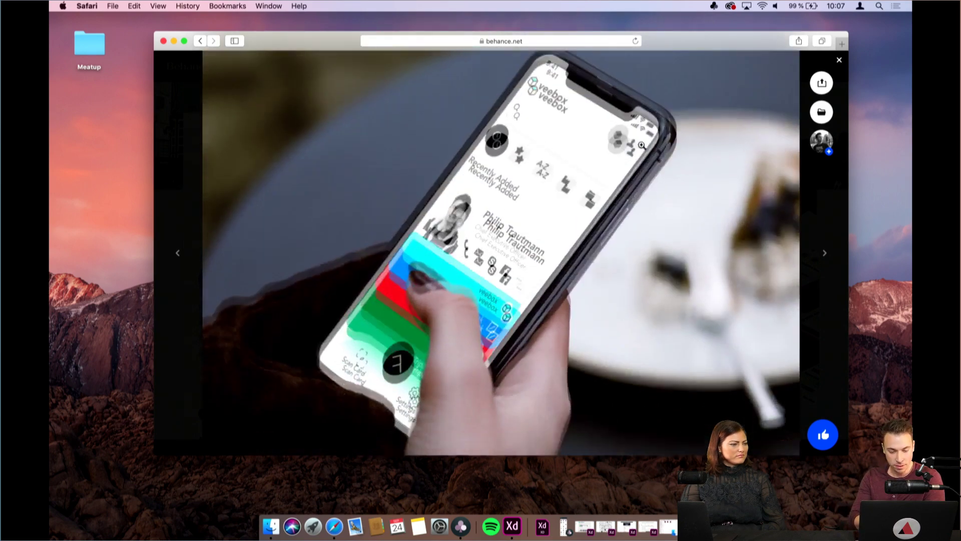
pyautogui.scroll(-5, 436, 308)
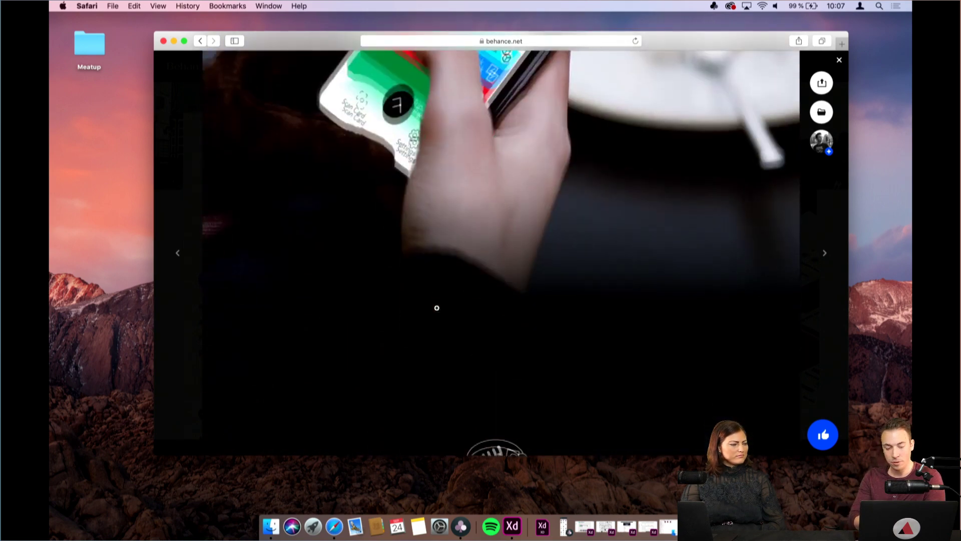
pyautogui.scroll(-6, 436, 308)
pyautogui.scroll(-5, 436, 308)
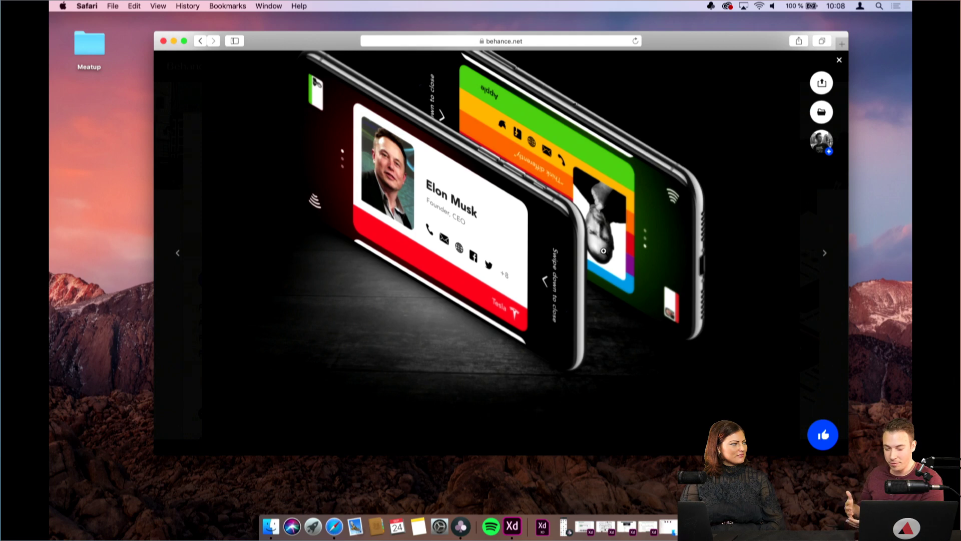
pyautogui.scroll(3, 604, 251)
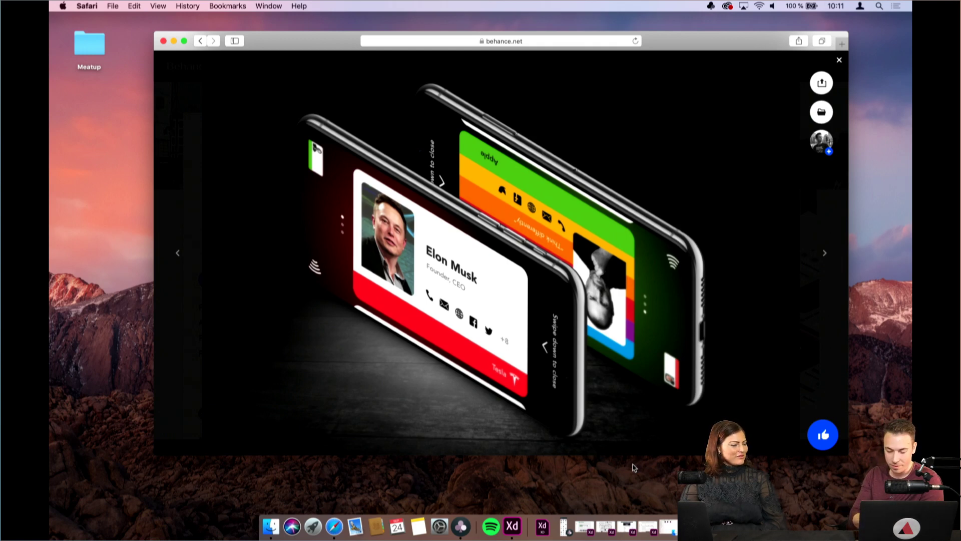
# Switch to the Full_BAchelor document in Adobe XD, place its window over the browser and bring all artboard groups into view
pyautogui.click(589, 533)
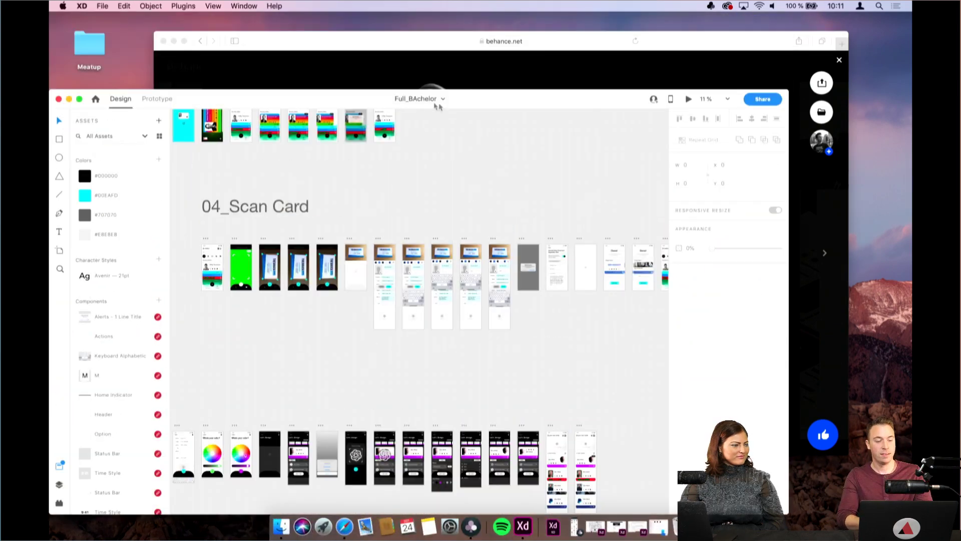
pyautogui.moveTo(437, 107); pyautogui.dragTo(583, 67)
pyautogui.scroll(-6, 537, 176)
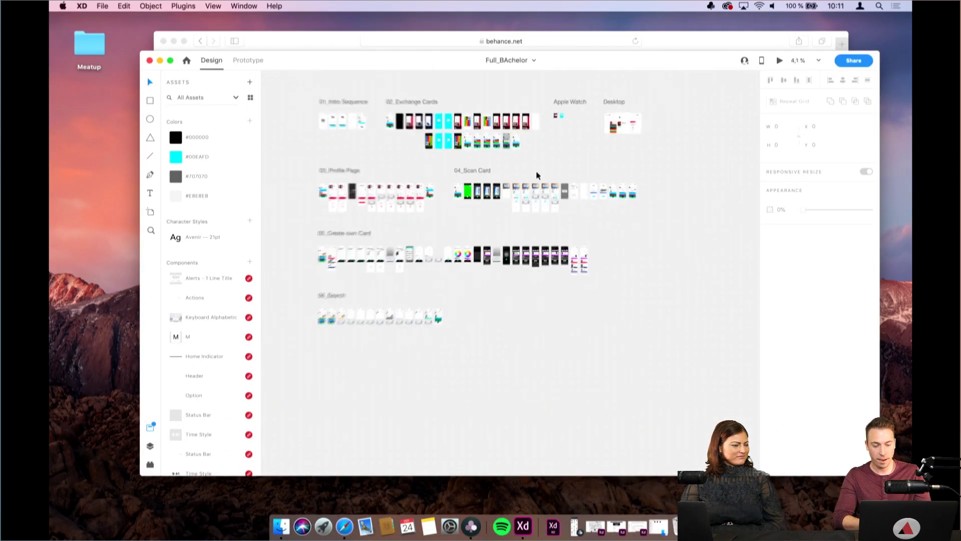
pyautogui.scroll(6, 542, 218)
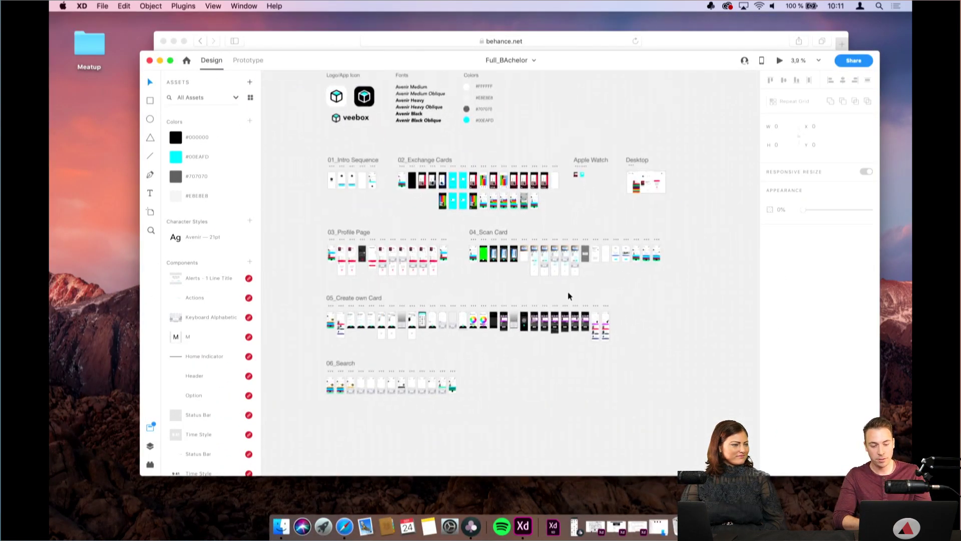
# Examine the 05_Create own Card artboards, from the color choice and logo upload to the font and info order screens
pyautogui.scroll(5, 461, 350)
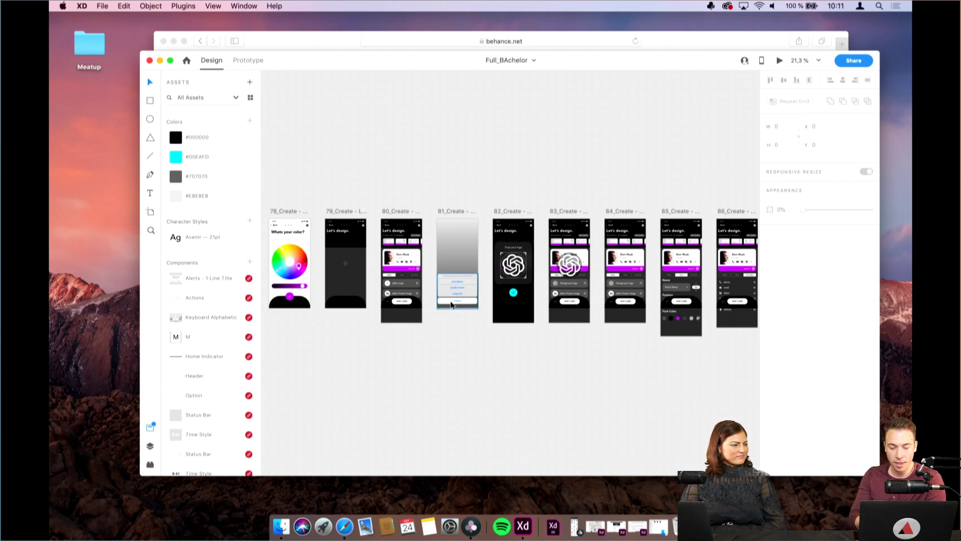
pyautogui.scroll(5, 456, 325)
pyautogui.scroll(2, 451, 305)
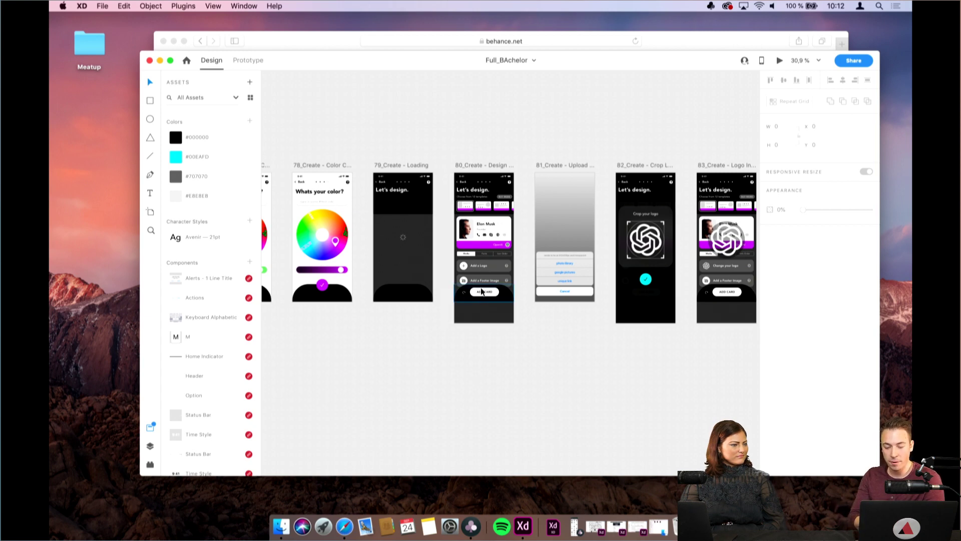
pyautogui.hscroll(5, 501, 250)
pyautogui.scroll(5, 726, 200)
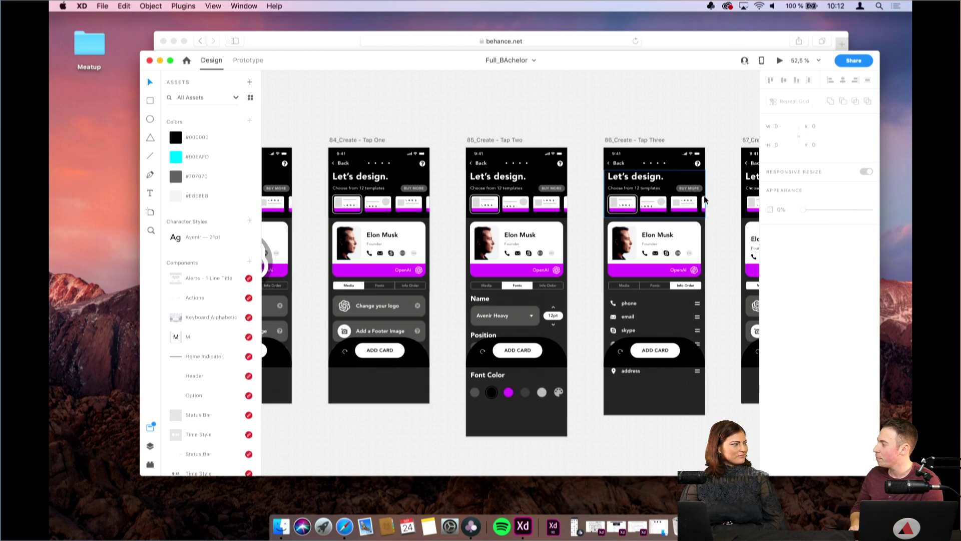
pyautogui.scroll(-5, 705, 199)
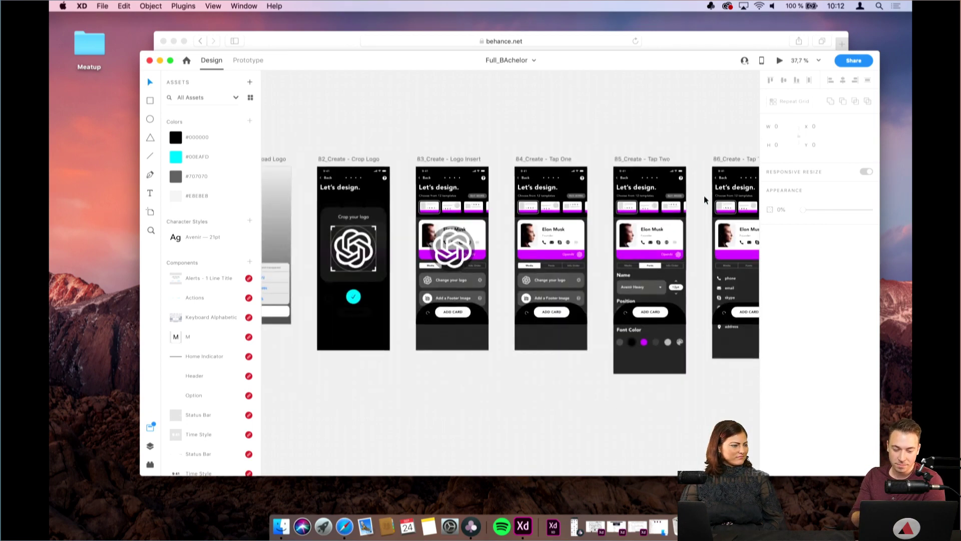
pyautogui.hscroll(-10, 704, 198)
pyautogui.scroll(-3, 704, 198)
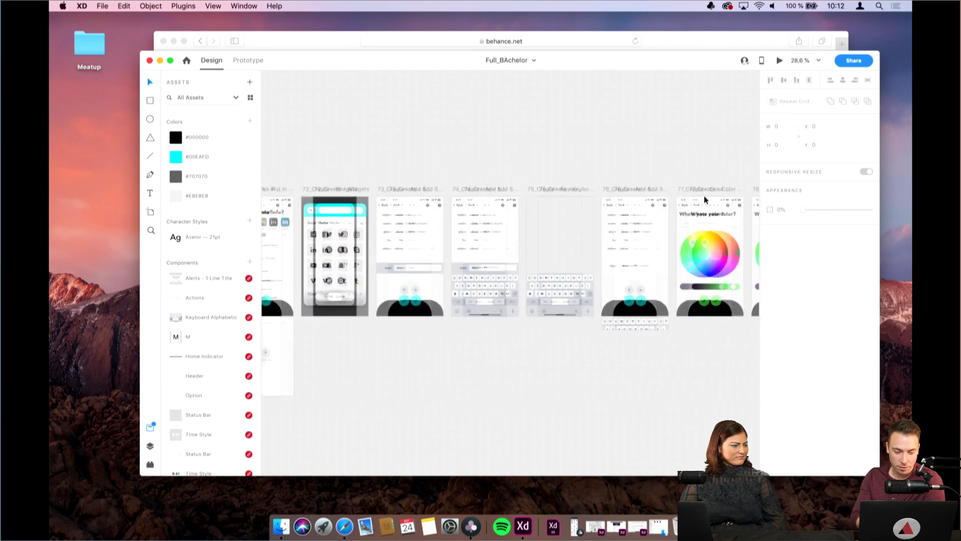
pyautogui.scroll(-8, 705, 200)
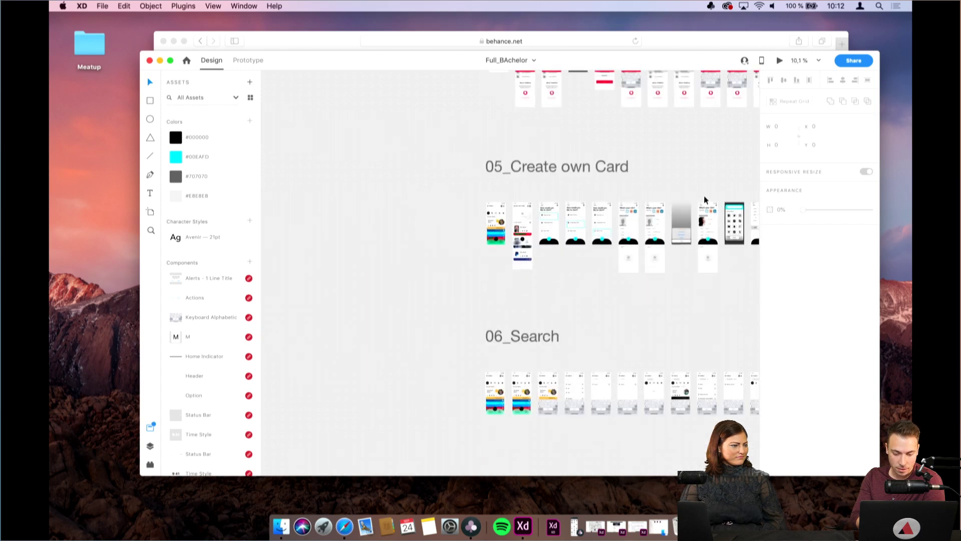
# Examine the 03_Profile Page artboards, including the call, settings and note-writing screens
pyautogui.scroll(5, 704, 195)
pyautogui.scroll(10, 704, 195)
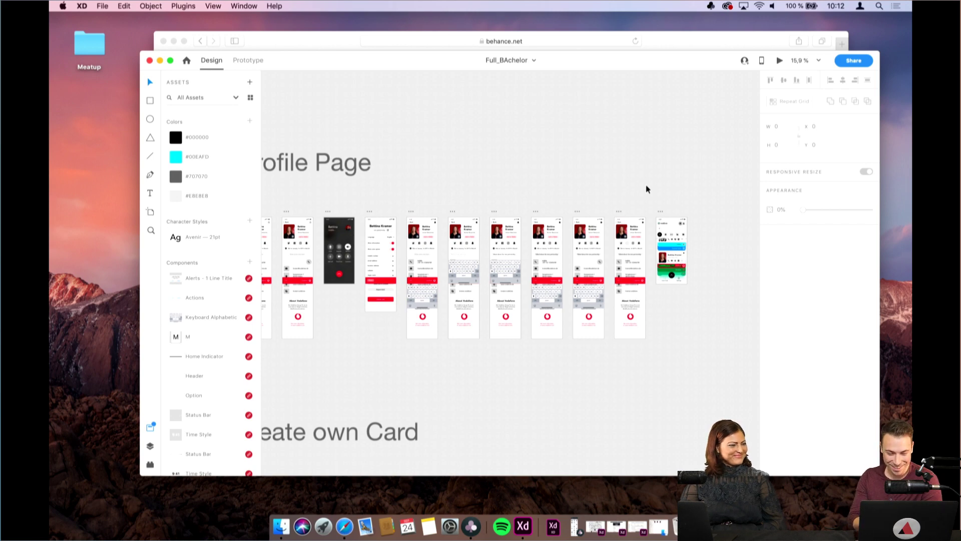
pyautogui.hscroll(-3, 645, 187)
pyautogui.scroll(-1, 646, 186)
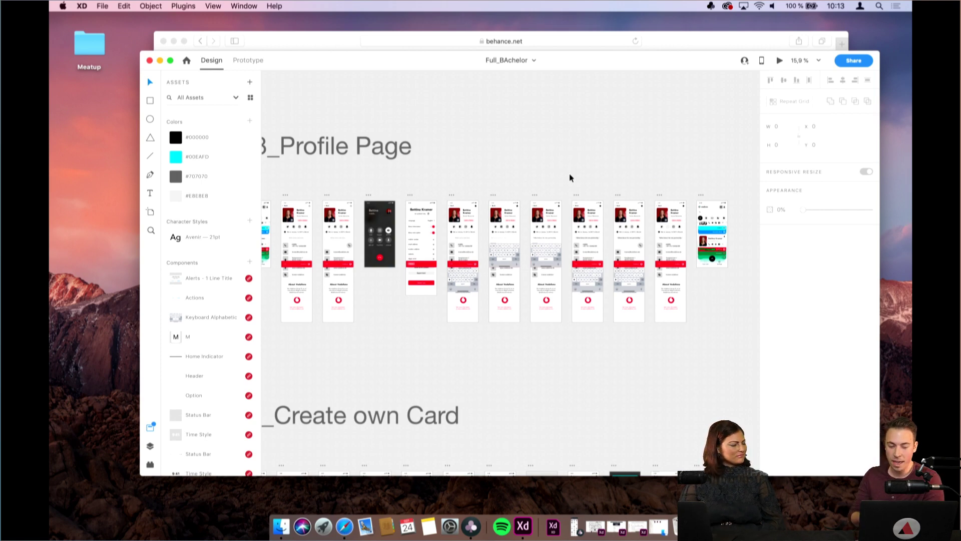
pyautogui.hscroll(-3, 571, 178)
pyautogui.scroll(-2, 571, 178)
pyautogui.scroll(3, 572, 179)
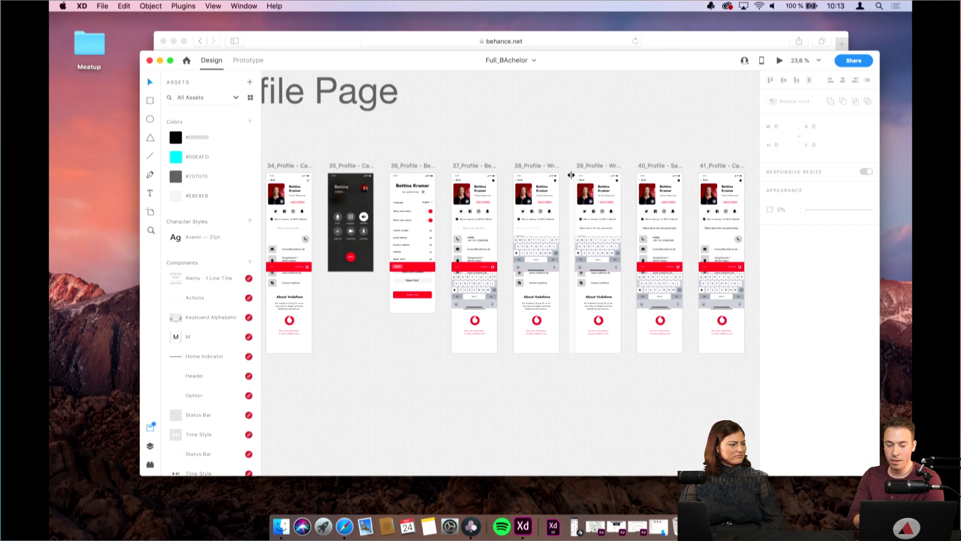
pyautogui.hscroll(1, 571, 176)
pyautogui.scroll(-3, 571, 179)
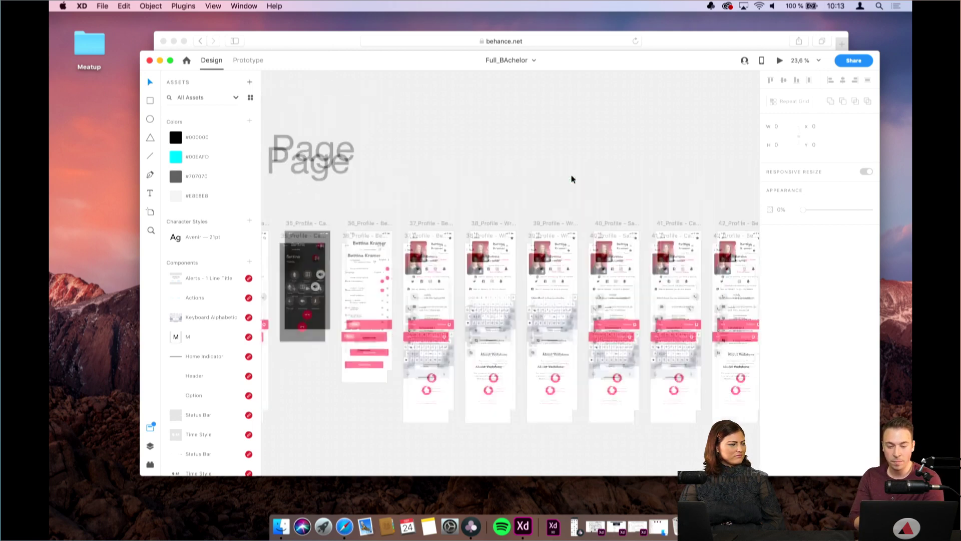
# Inspect the veebox start screen with the stacked company cards in the 02_Exchange Cards group
pyautogui.scroll(3, 571, 179)
pyautogui.scroll(4, 598, 197)
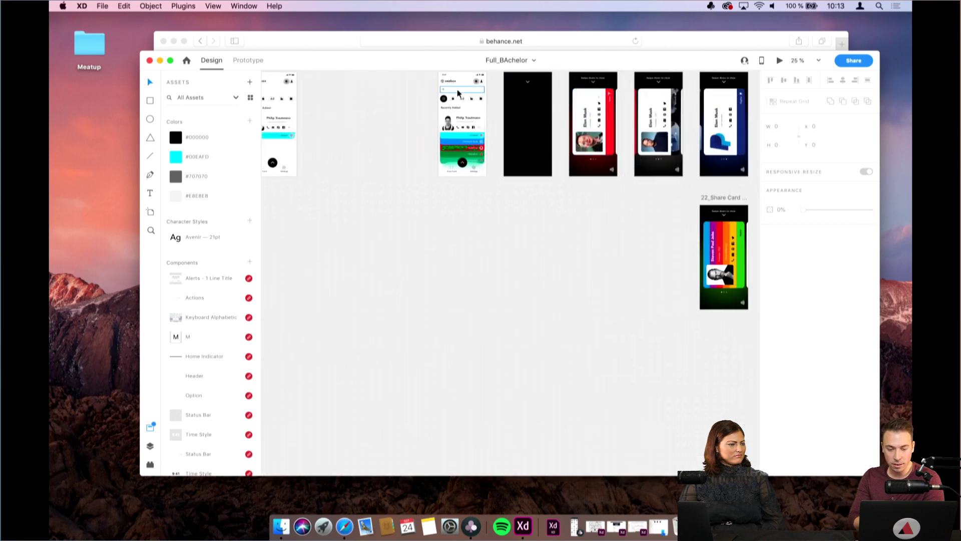
pyautogui.scroll(4, 450, 100)
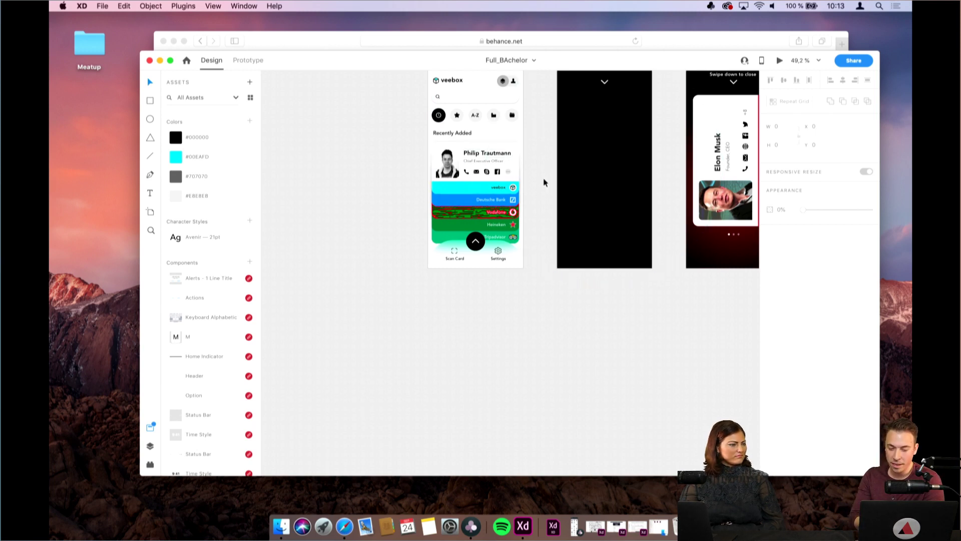
# Preview the 40_Profile - Save Note artboard and place the preview window over the profile artboards
pyautogui.scroll(-2, 543, 182)
pyautogui.scroll(-5, 545, 183)
pyautogui.scroll(5, 544, 182)
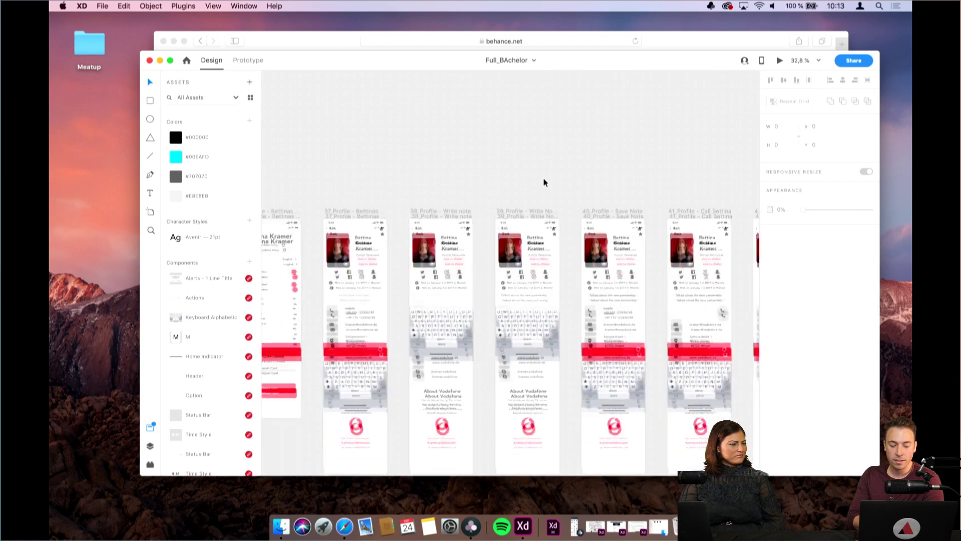
pyautogui.hscroll(-1, 545, 182)
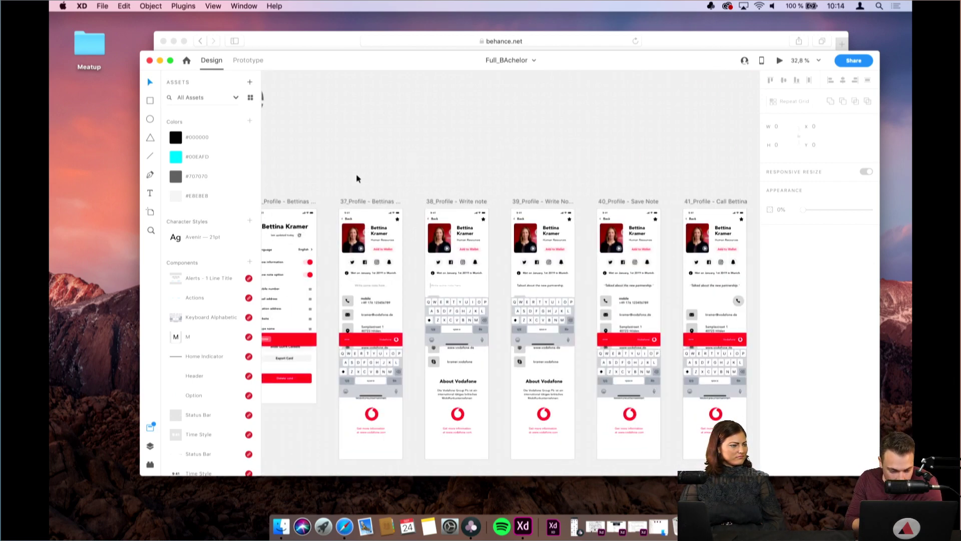
pyautogui.hscroll(3, 373, 189)
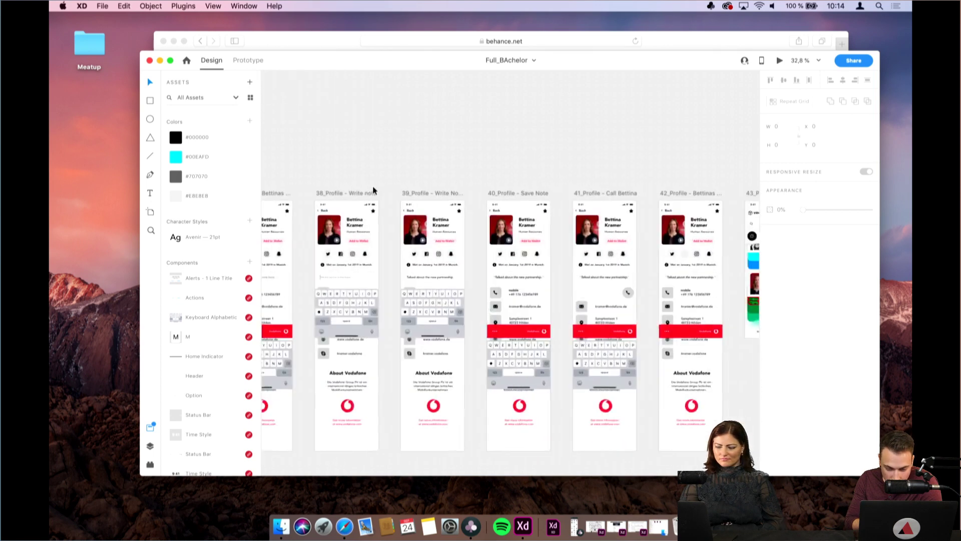
pyautogui.hscroll(2, 373, 190)
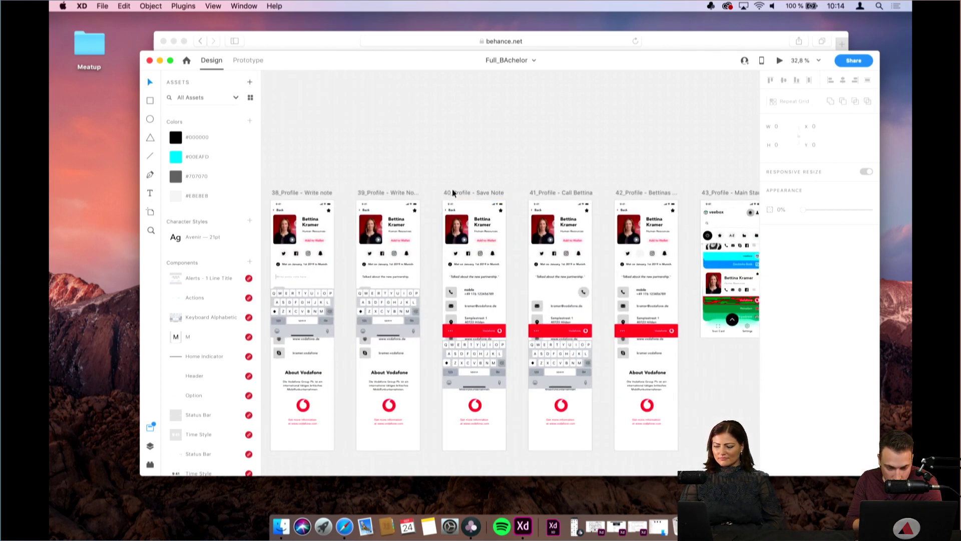
pyautogui.click(453, 192)
pyautogui.click(781, 61)
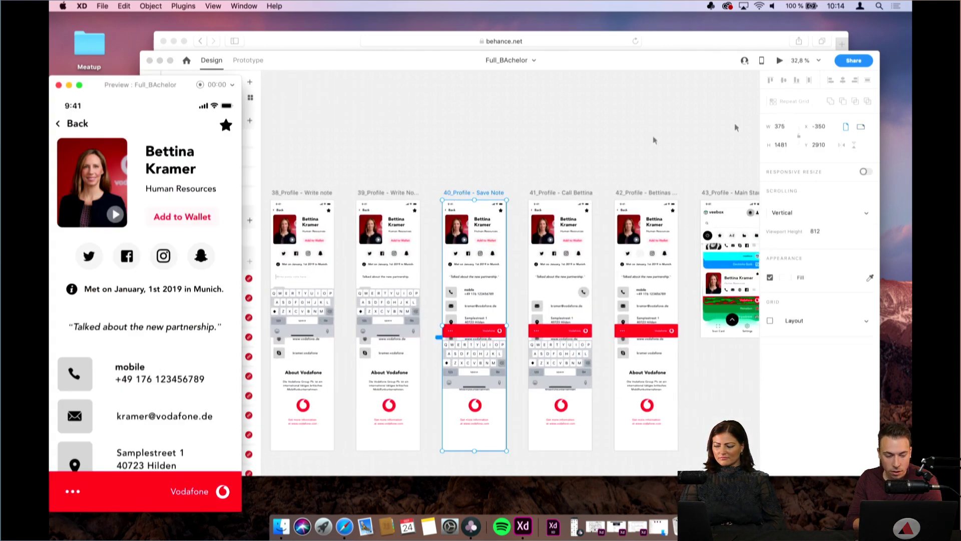
pyautogui.moveTo(156, 89); pyautogui.dragTo(543, 61)
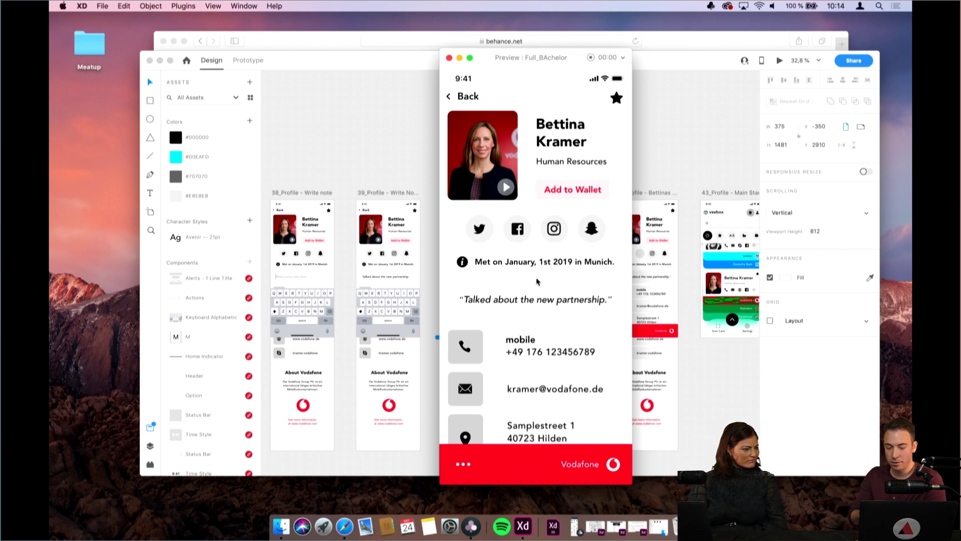
# Test the scrolling of the previewed profile, checking the contact content against the fixed header and company bar
pyautogui.scroll(-1, 537, 281)
pyautogui.scroll(1, 526, 279)
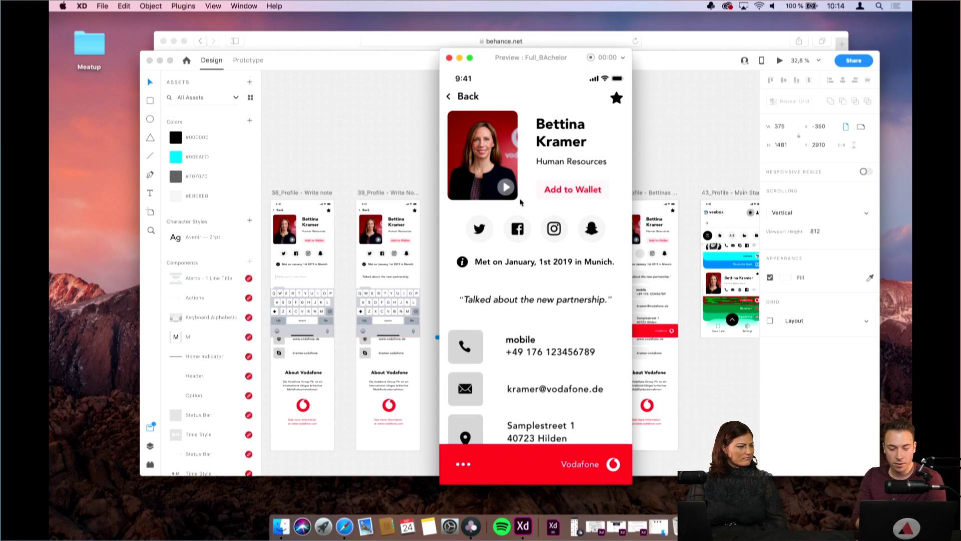
pyautogui.scroll(-2, 520, 202)
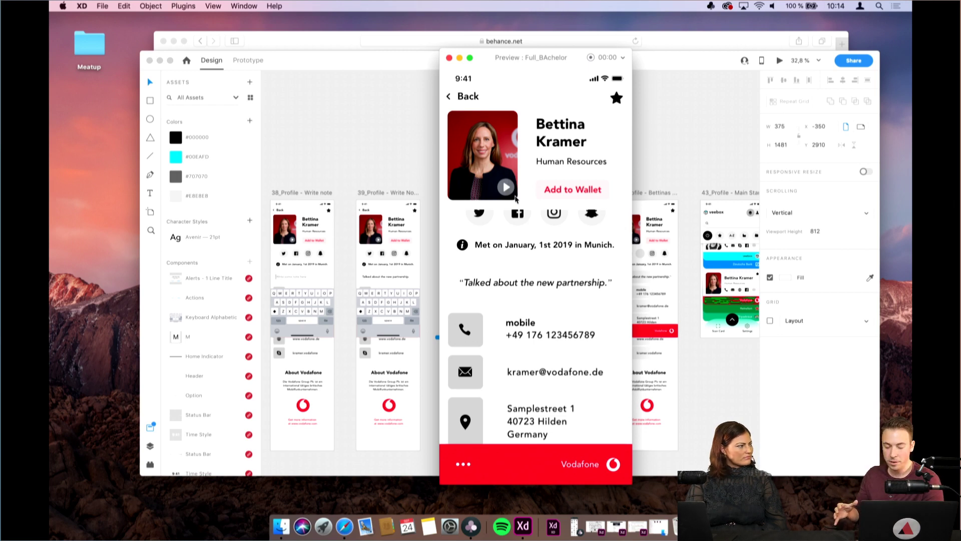
pyautogui.scroll(-2, 515, 198)
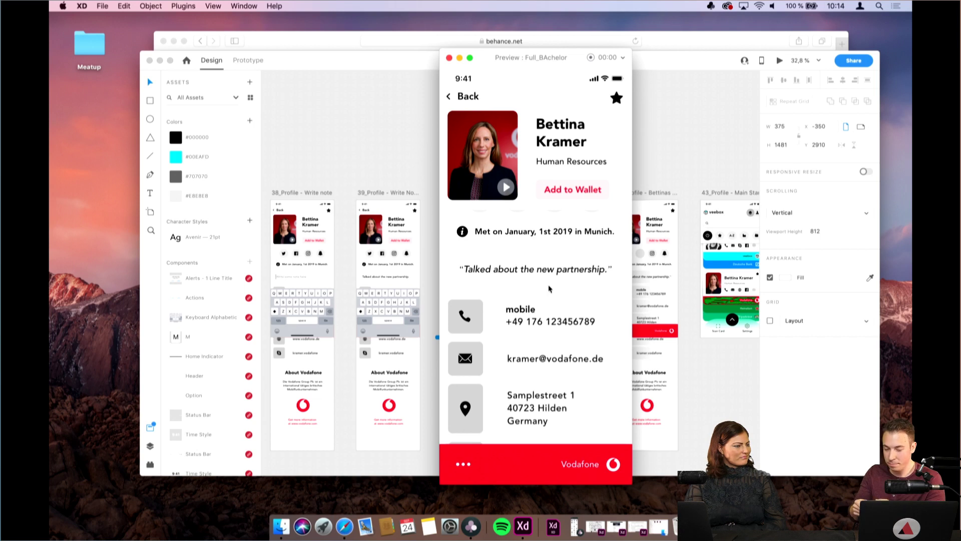
pyautogui.scroll(2, 549, 288)
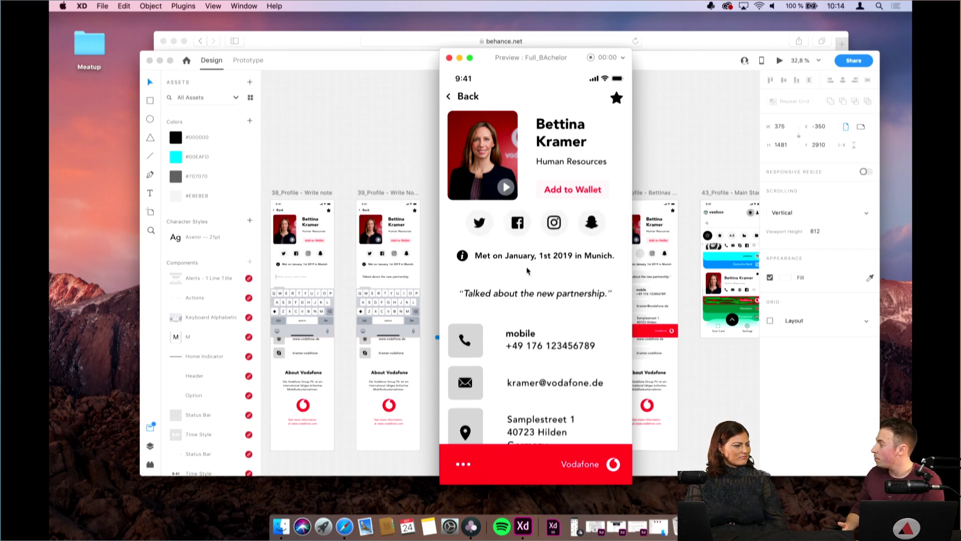
# Scroll the previewed profile's contact details from the note down to the website and back towards the meeting information
pyautogui.scroll(-3, 527, 271)
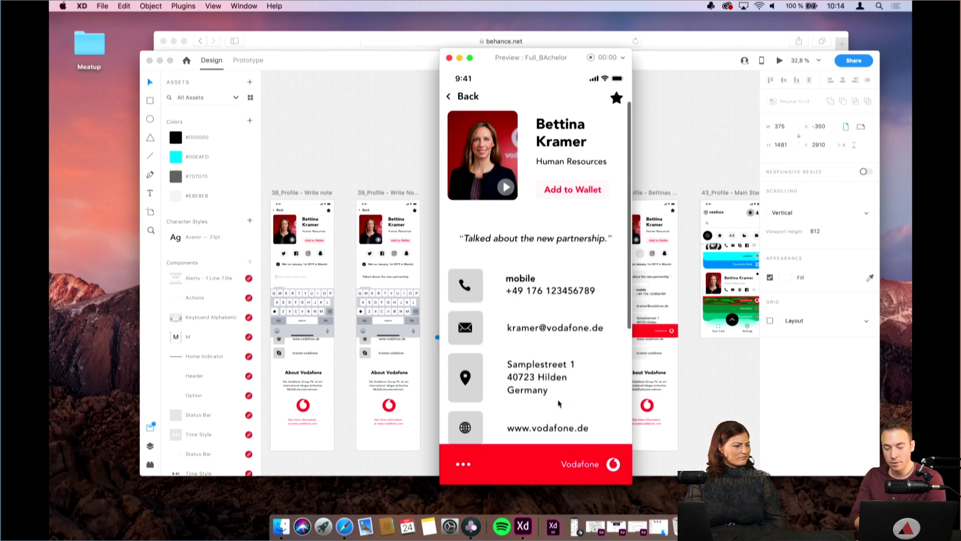
pyautogui.scroll(-2, 559, 403)
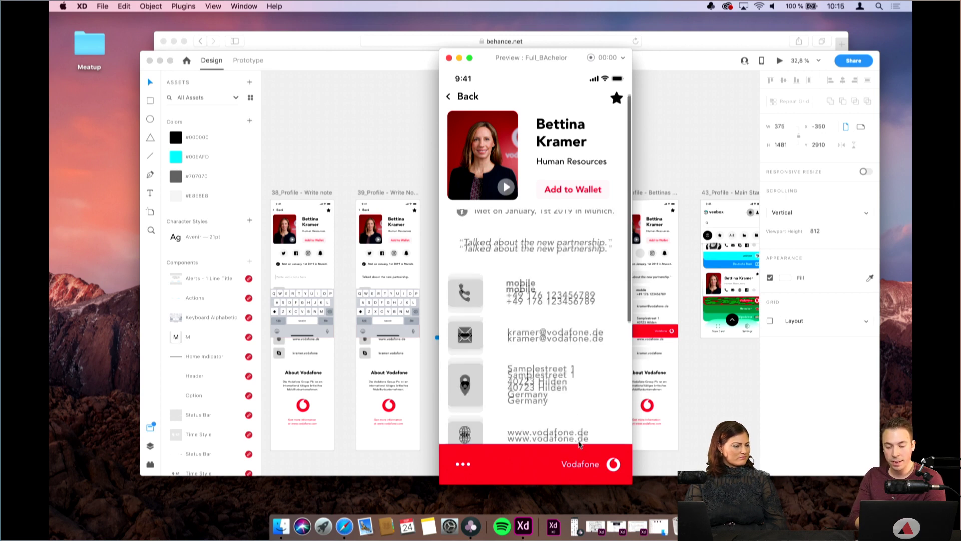
pyautogui.scroll(3, 581, 445)
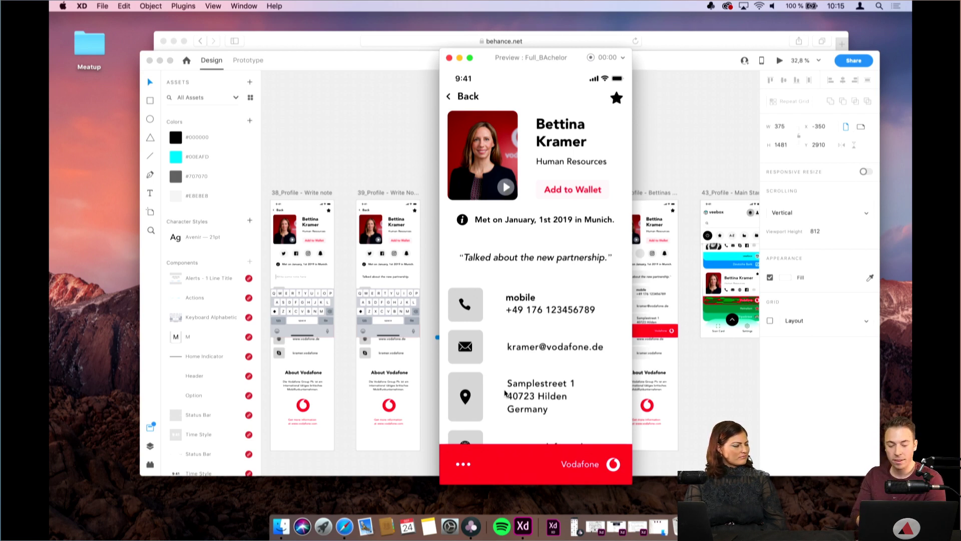
# Test the swipe-to-call gesture on the mobile number in the preview, end the call and close the preview
pyautogui.moveTo(463, 310); pyautogui.dragTo(621, 313)
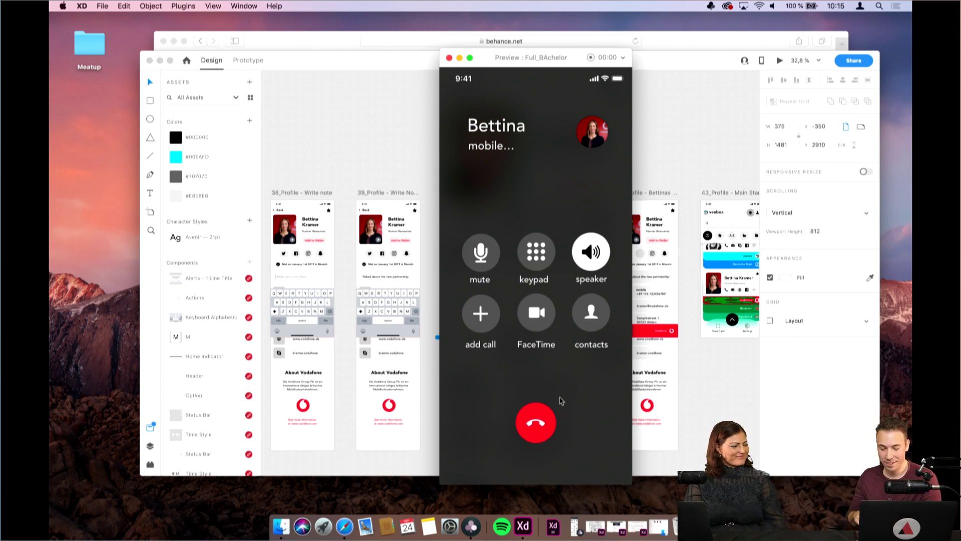
pyautogui.click(538, 433)
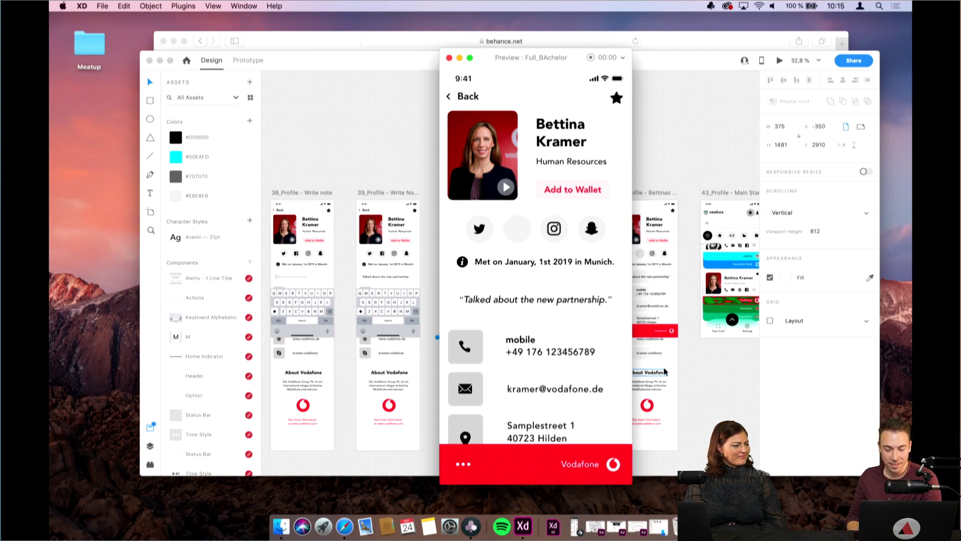
pyautogui.scroll(-4, 536, 326)
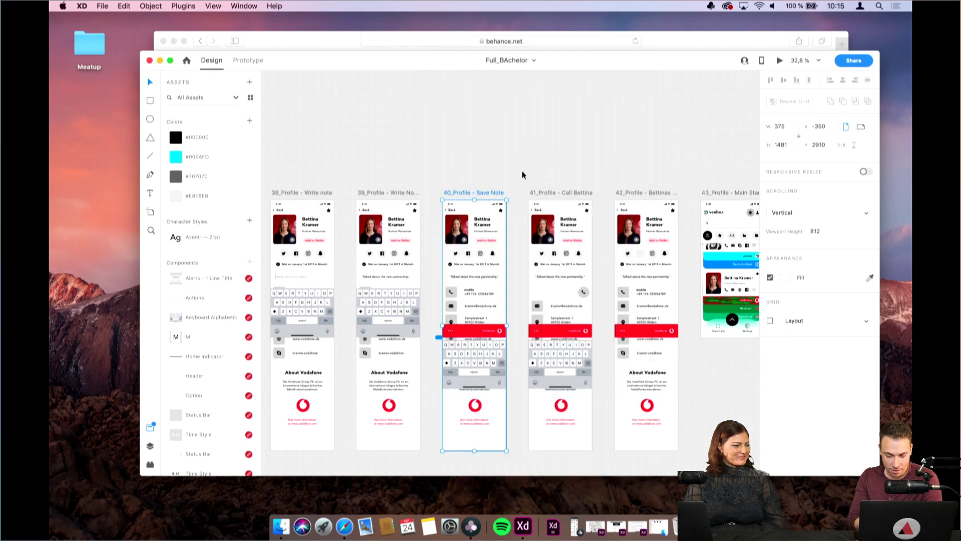
pyautogui.click(781, 61)
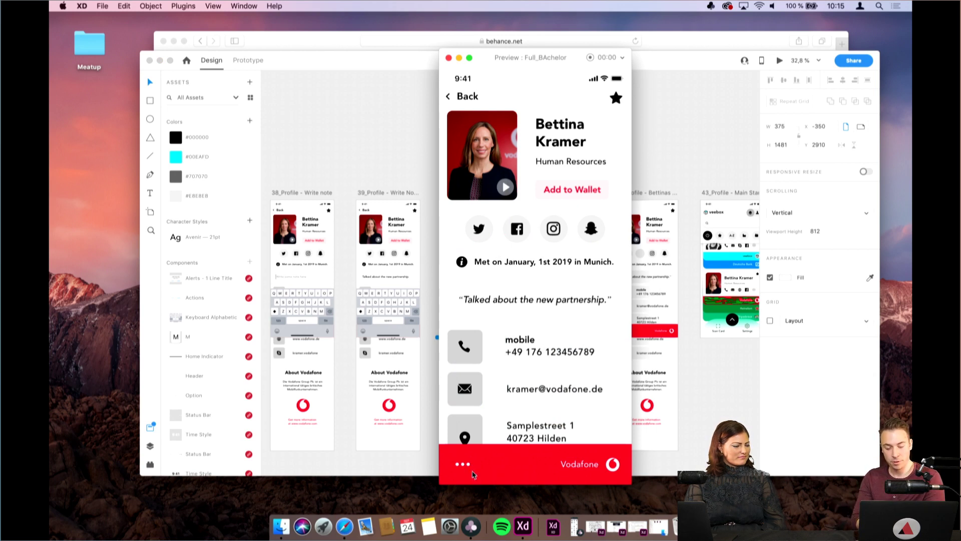
pyautogui.click(448, 57)
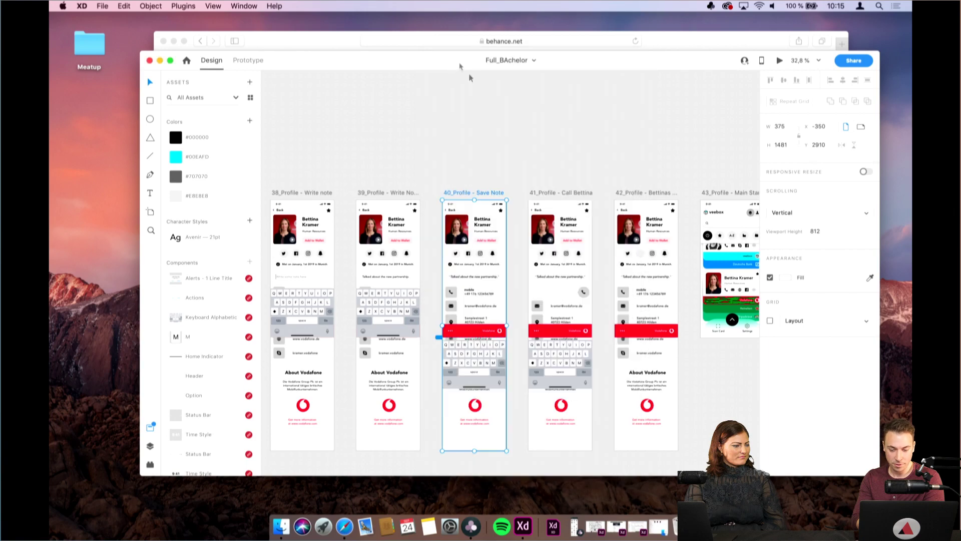
# Preview the 36_Profile card settings artboard and move the preview window over the artboards beside the call screen
pyautogui.hscroll(-5, 541, 176)
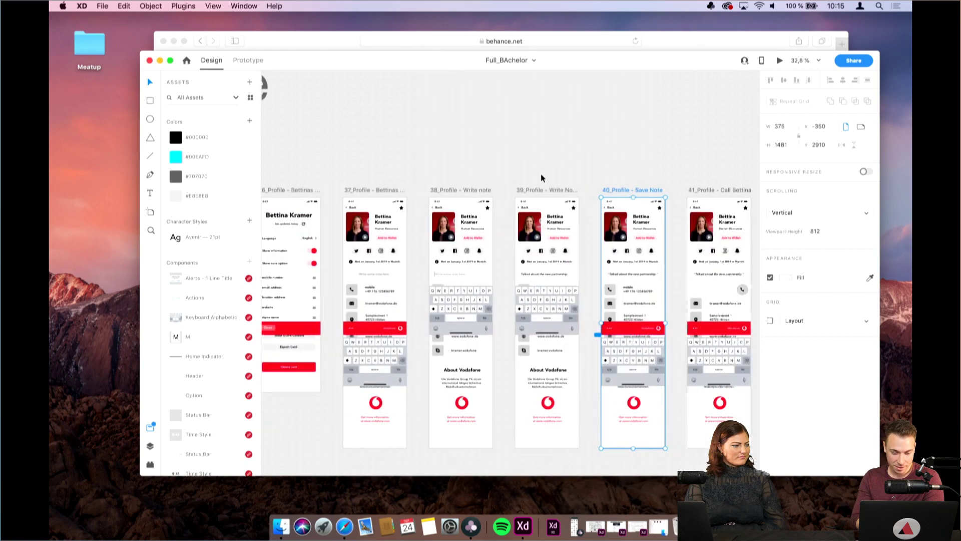
pyautogui.hscroll(-3, 541, 178)
pyautogui.press('super+z')
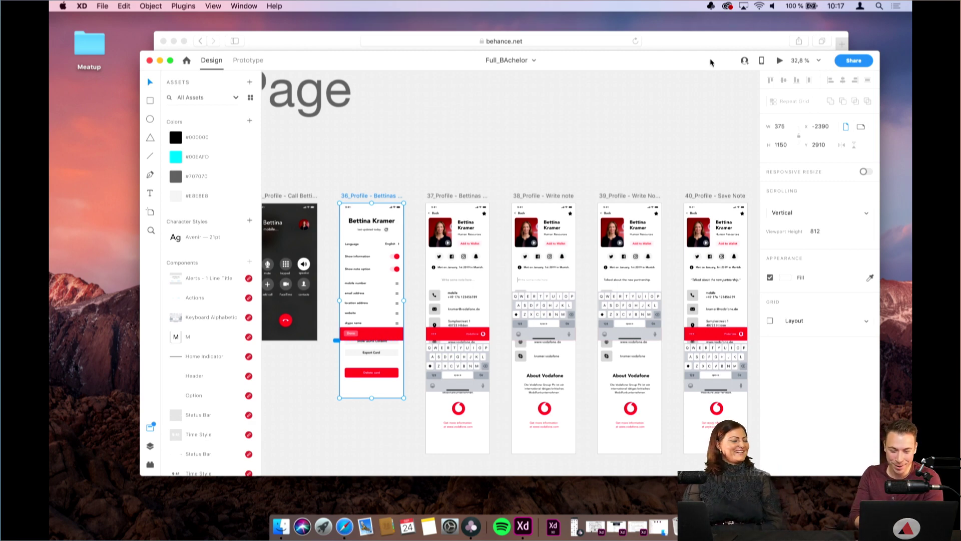
pyautogui.hscroll(-3, 665, 126)
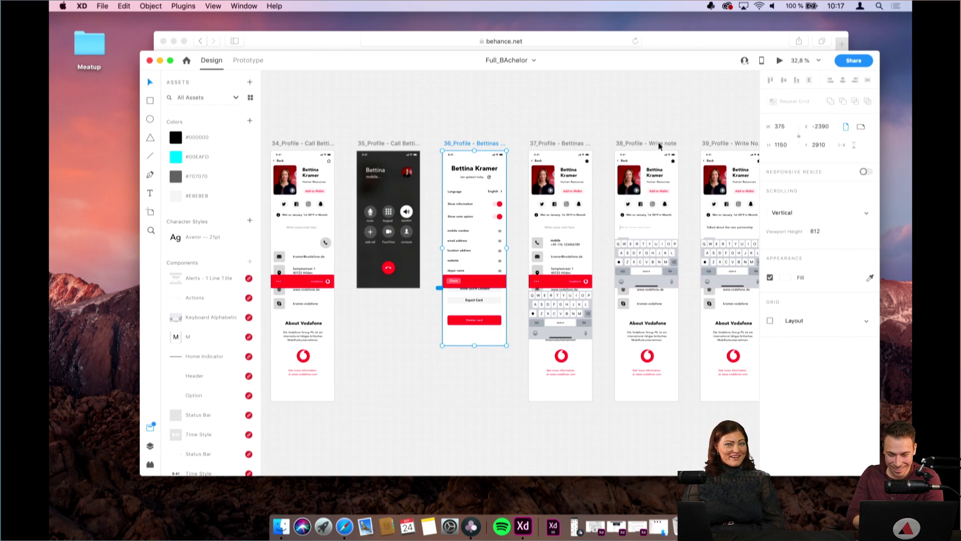
pyautogui.click(780, 61)
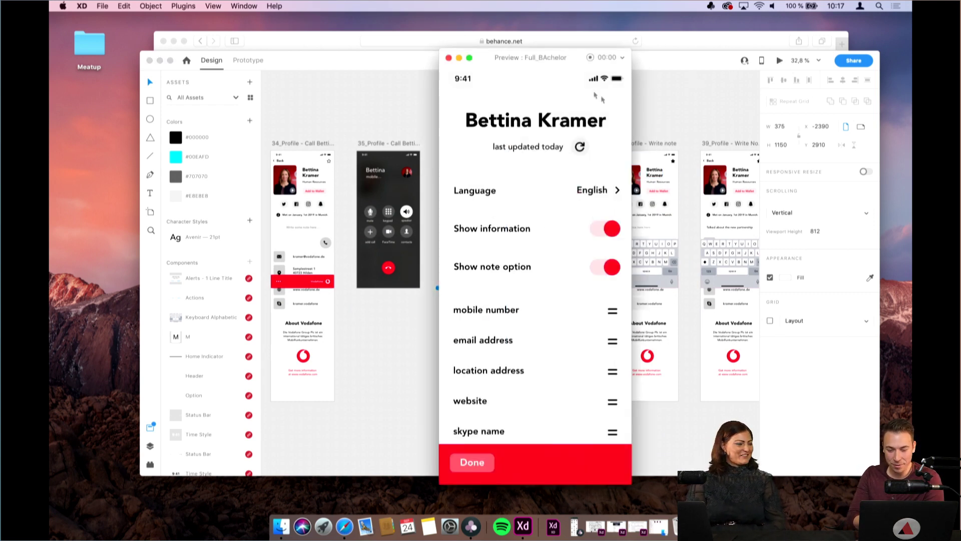
pyautogui.moveTo(566, 61); pyautogui.dragTo(477, 60)
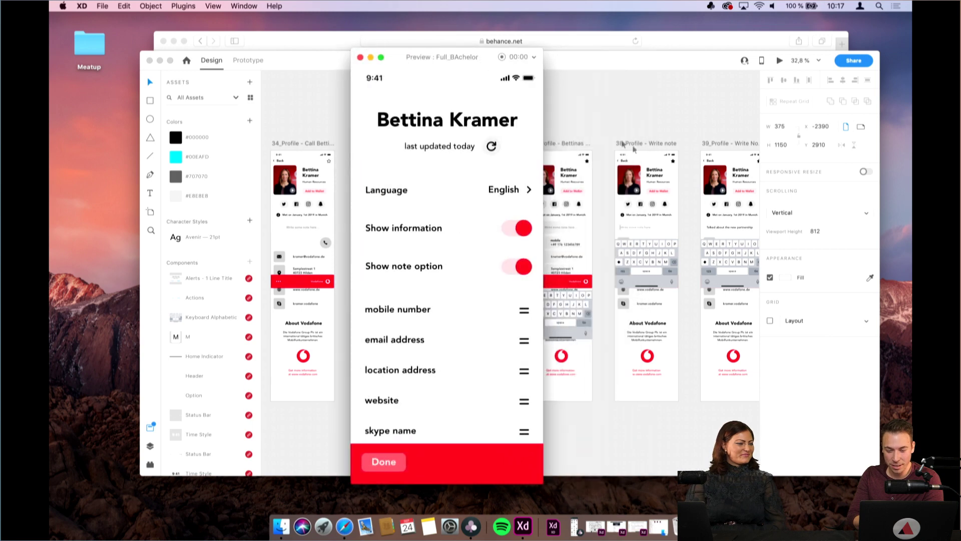
# Preview the 37_Profile artboard and test the three-dot options in its company bar
pyautogui.click(567, 145)
pyautogui.click(576, 215)
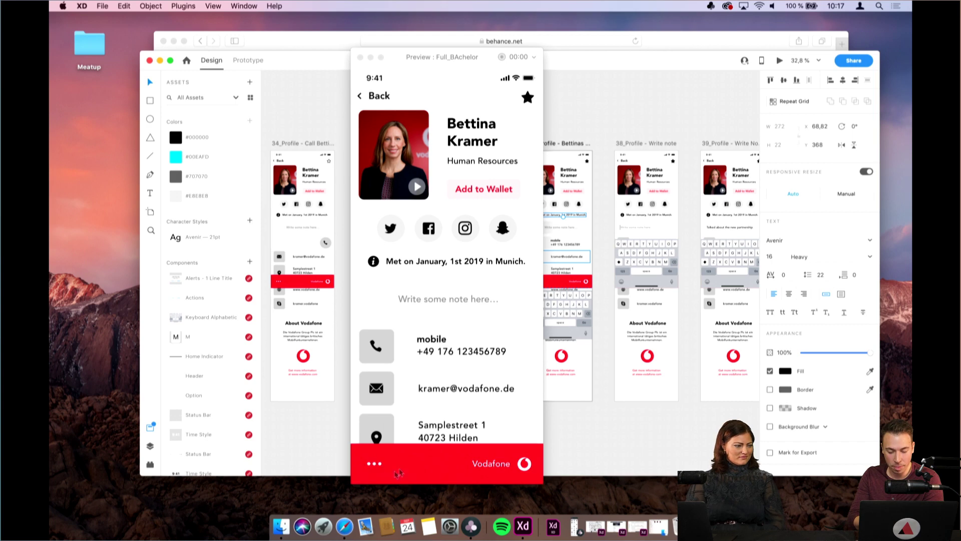
pyautogui.click(375, 469)
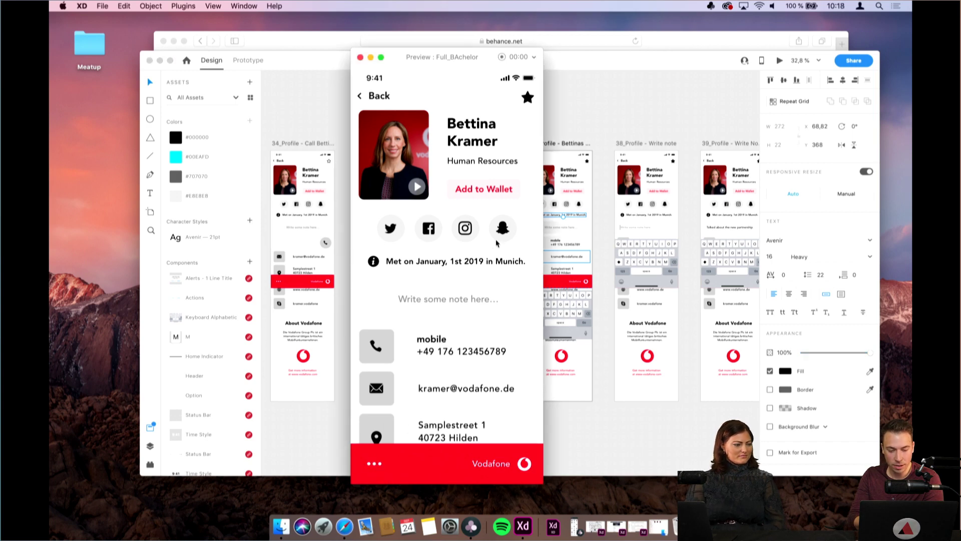
# Return the preview to the 36_Profile card settings artboard and place the preview window beside that artboard
pyautogui.moveTo(463, 59); pyautogui.dragTo(626, 59)
pyautogui.click(461, 144)
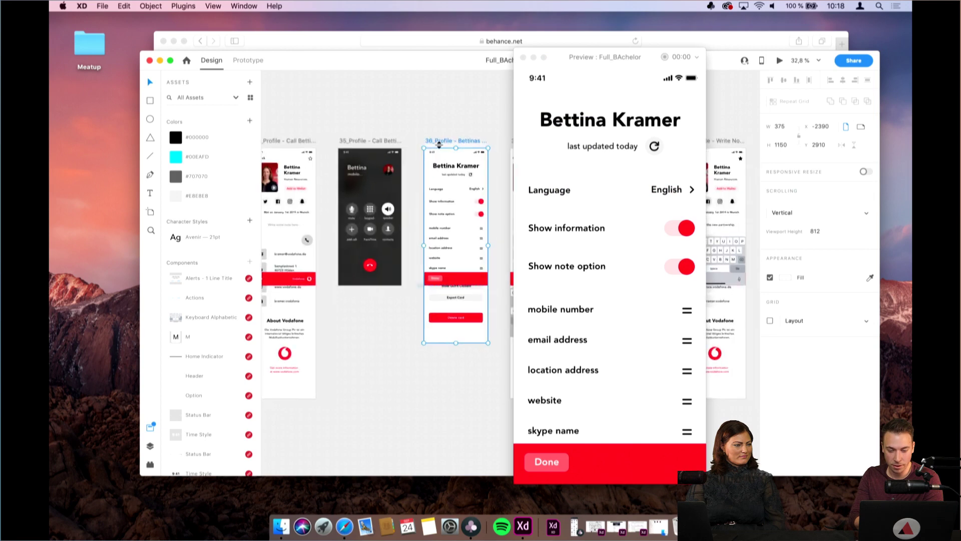
pyautogui.hscroll(5, 443, 146)
pyautogui.moveTo(561, 57); pyautogui.dragTo(529, 55)
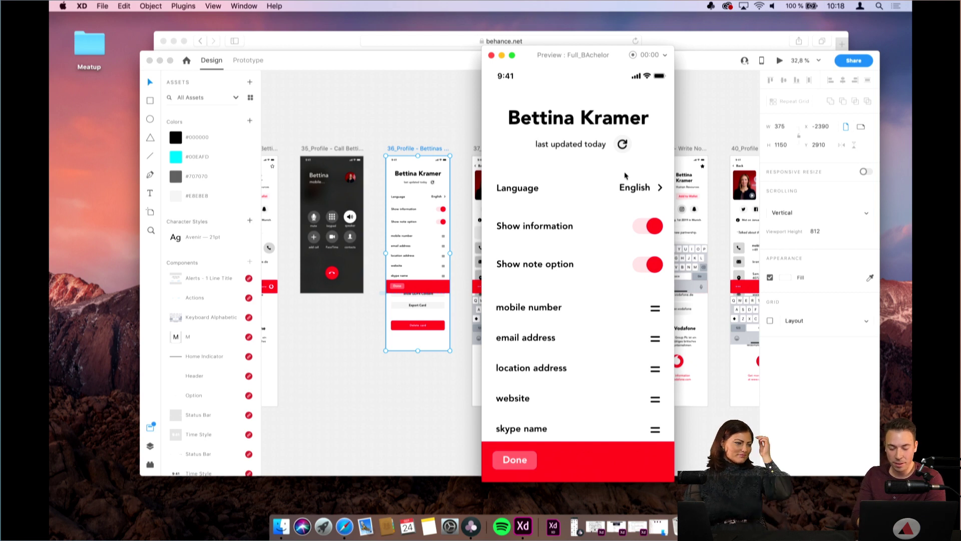
# Enlarge the 39_Profile note-writing artboard and position the card settings preview next to it for comparison
pyautogui.scroll(-1, 658, 213)
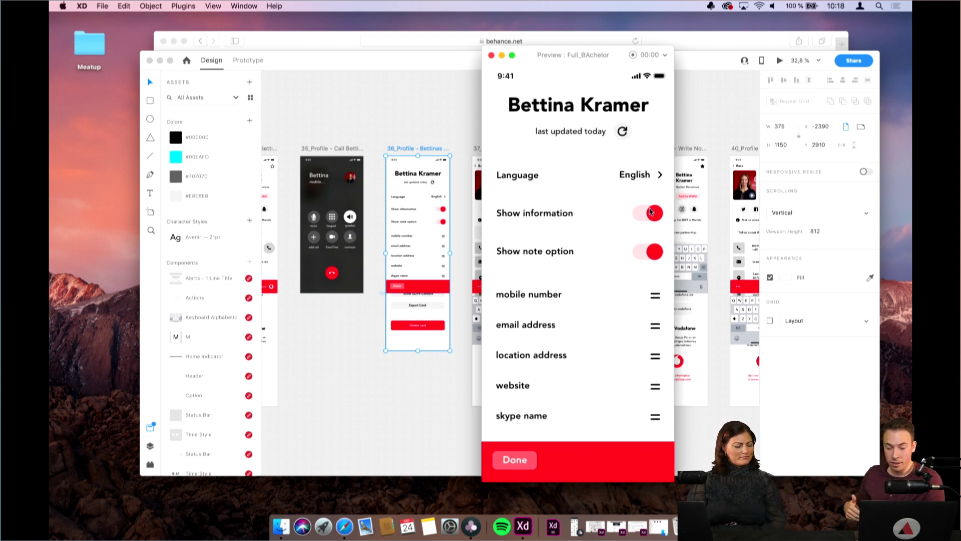
pyautogui.moveTo(598, 55); pyautogui.dragTo(520, 55)
pyautogui.scroll(3, 685, 222)
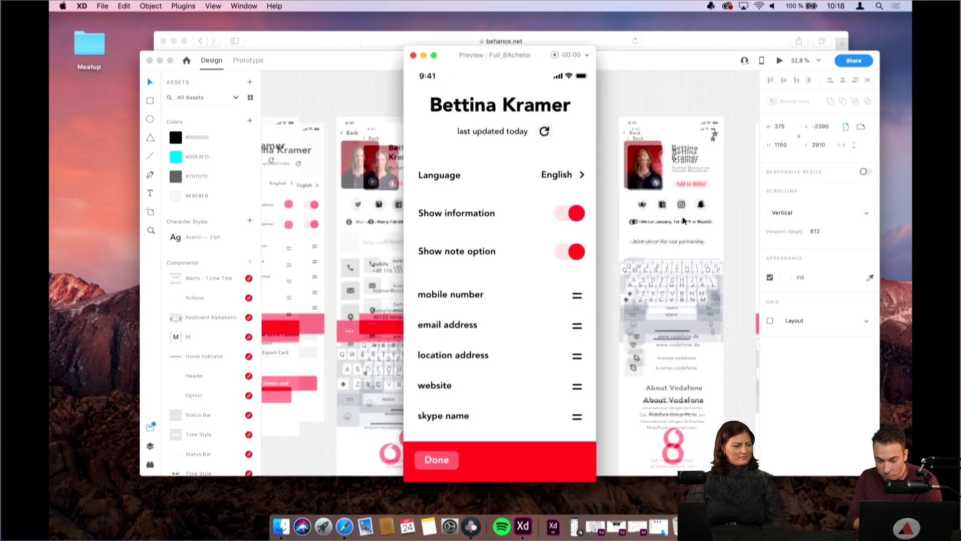
pyautogui.scroll(2, 687, 223)
pyautogui.moveTo(516, 52); pyautogui.dragTo(448, 50)
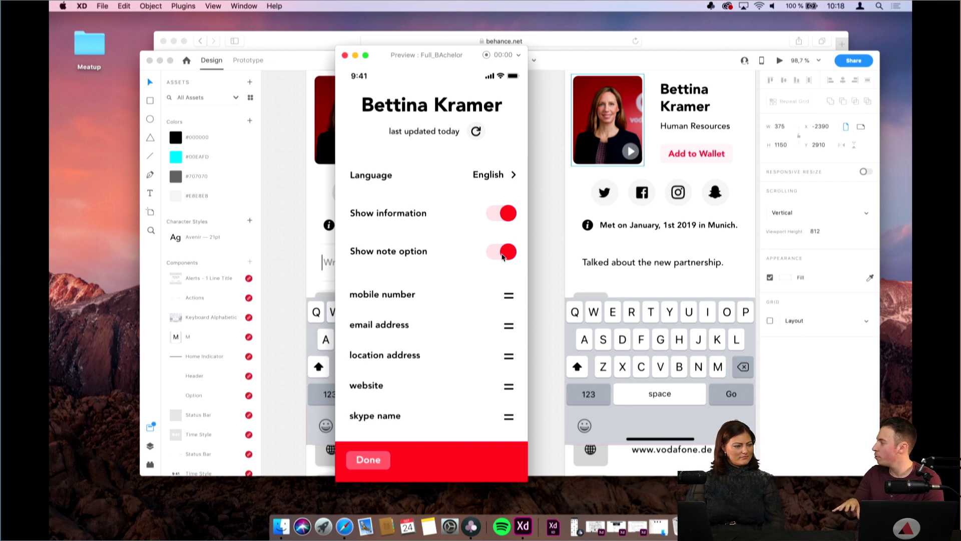
# Review the previewed card settings down to the Show GDPR Consent, Export Card and Delete card options, and close the preview
pyautogui.scroll(-2, 491, 298)
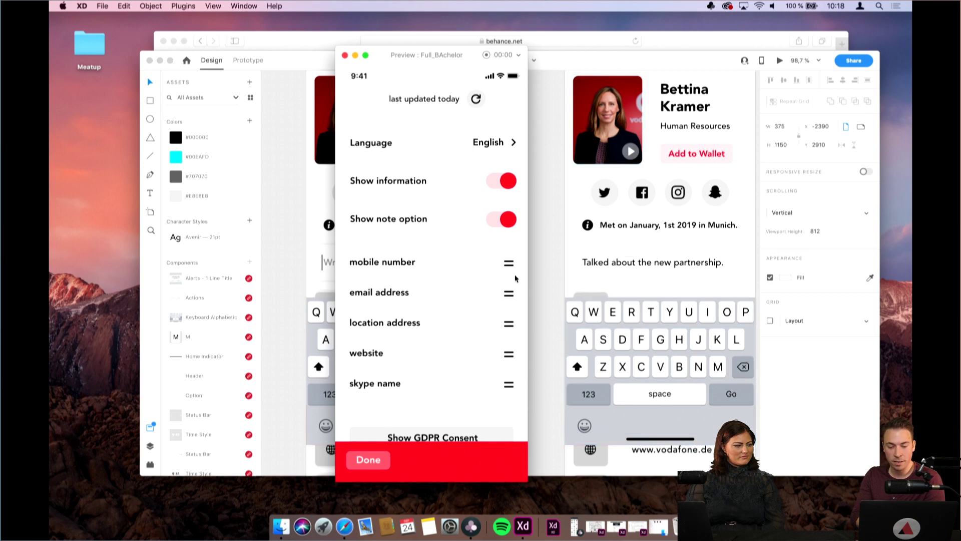
pyautogui.scroll(-1, 506, 263)
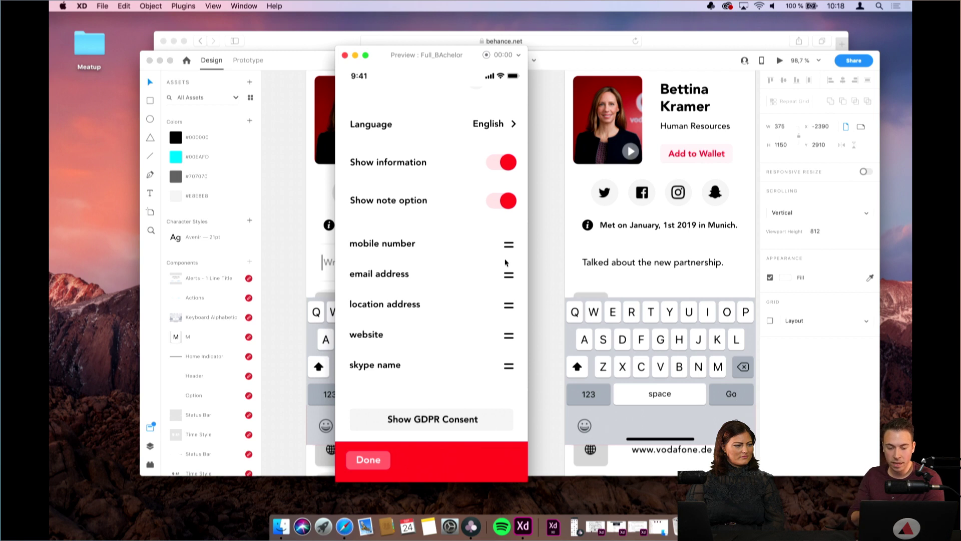
pyautogui.scroll(-5, 506, 280)
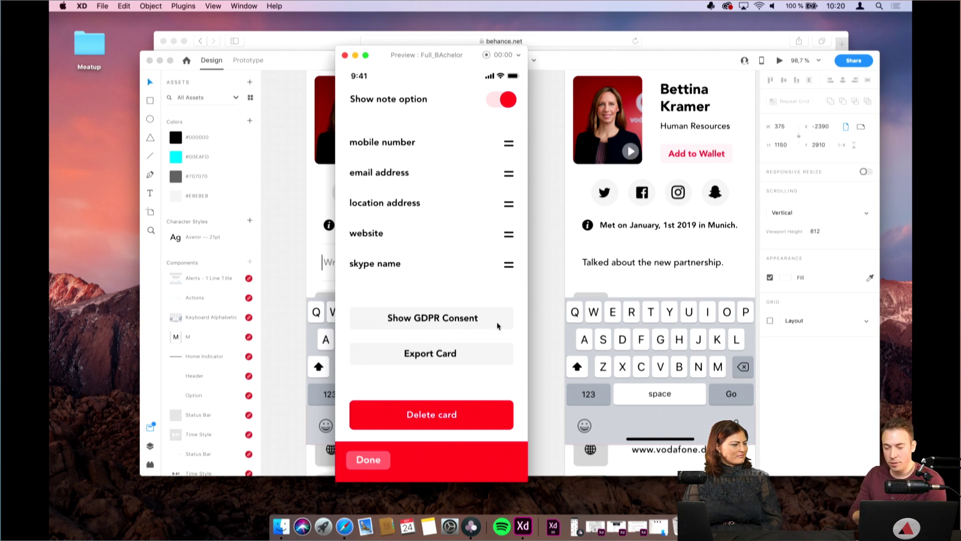
pyautogui.click(345, 55)
# Locate the 04_Scan Card artboard group on the canvas and enlarge its first screens
pyautogui.scroll(-5, 469, 200)
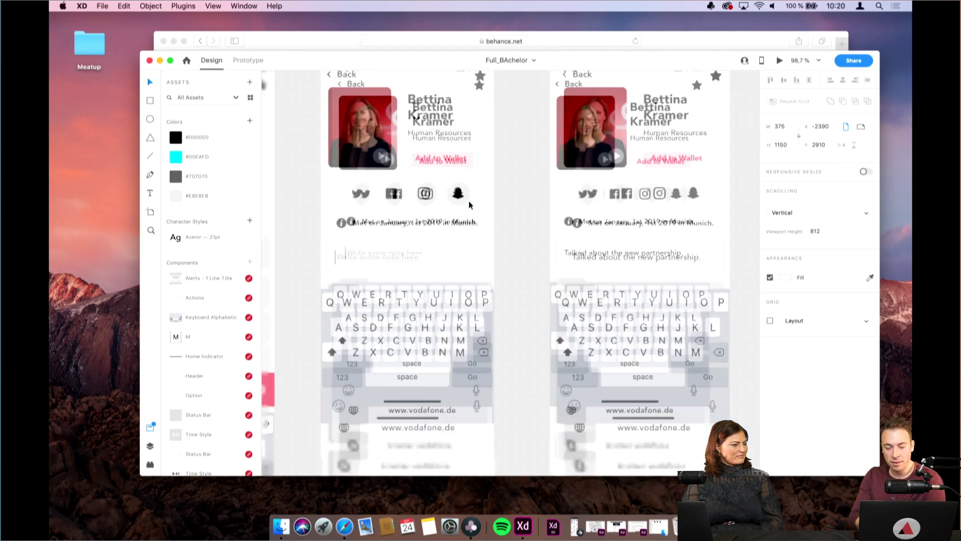
pyautogui.scroll(-5, 468, 205)
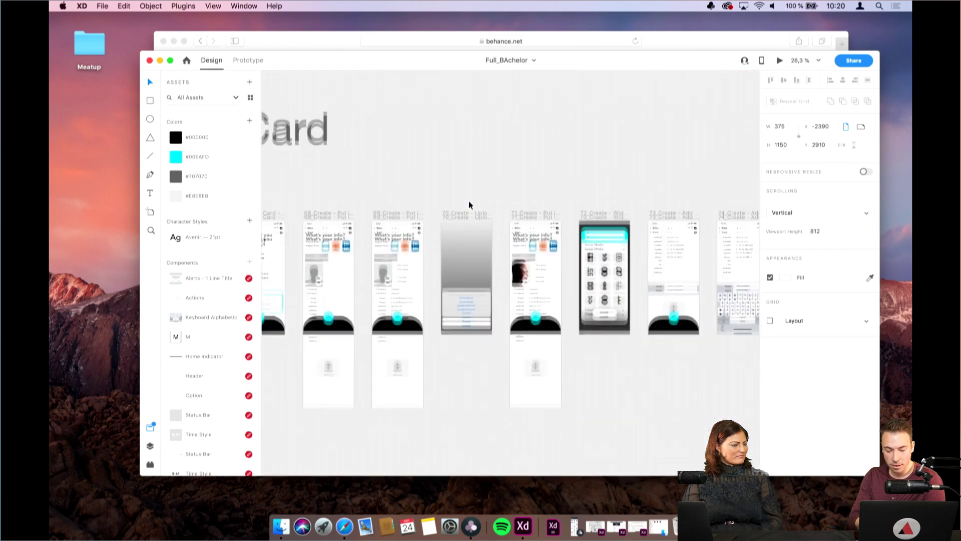
pyautogui.hscroll(-15, 470, 203)
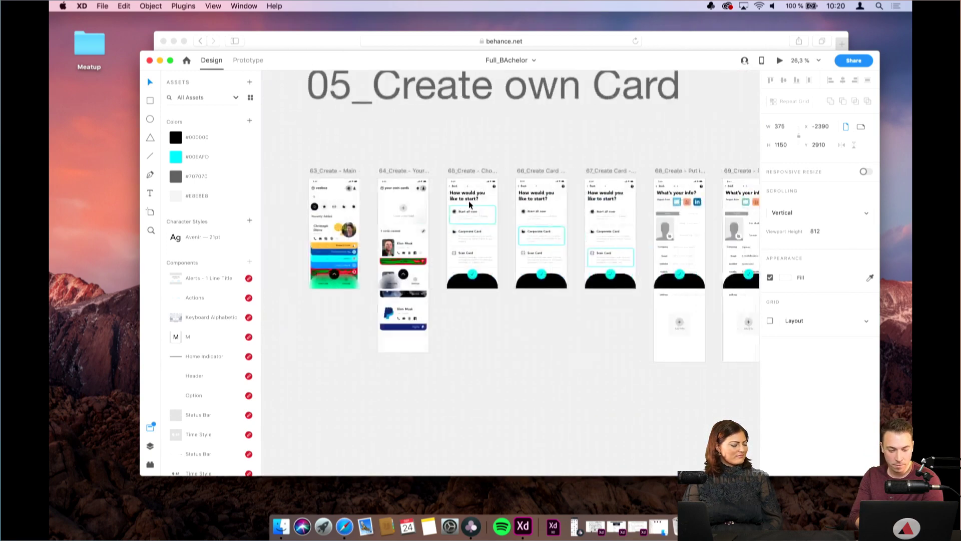
pyautogui.scroll(-10, 470, 204)
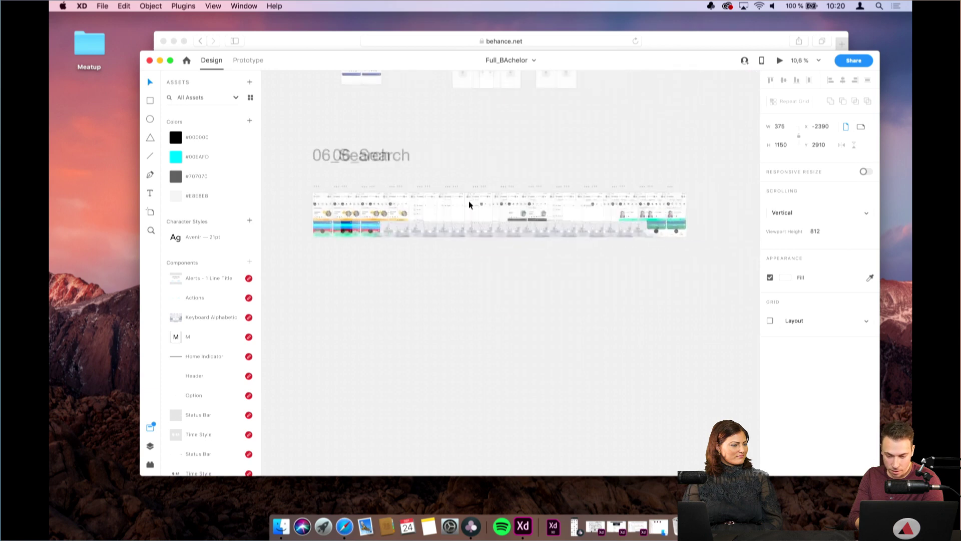
pyautogui.scroll(-4, 469, 205)
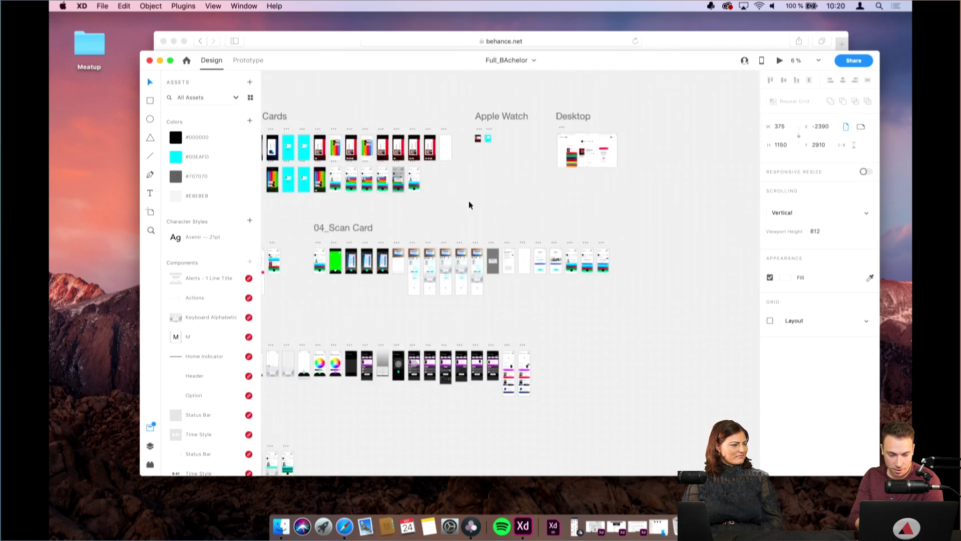
pyautogui.scroll(15, 413, 263)
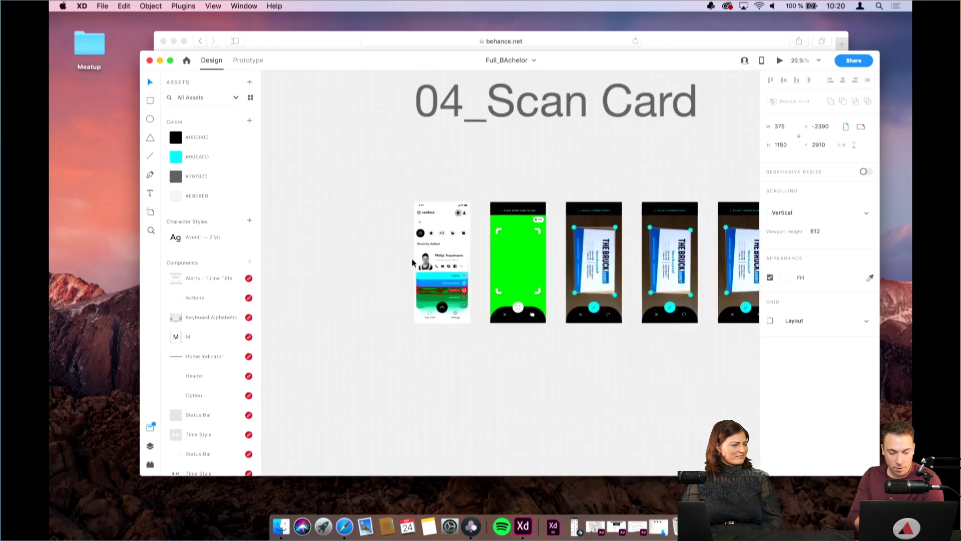
pyautogui.scroll(4, 540, 266)
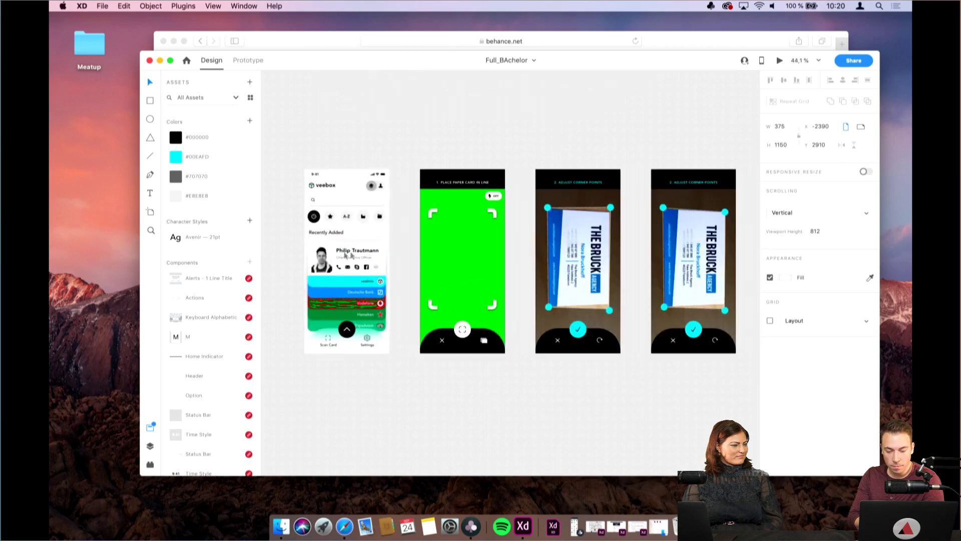
# Examine the Scan Card flow from the scanner and corner adjustment artboards to the loading and result screens
pyautogui.hscroll(3, 563, 147)
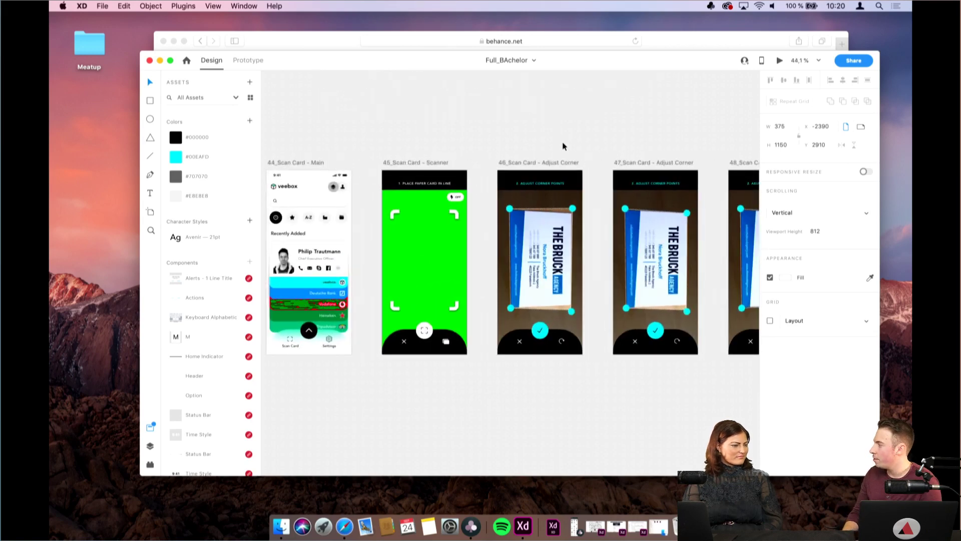
pyautogui.hscroll(1, 563, 146)
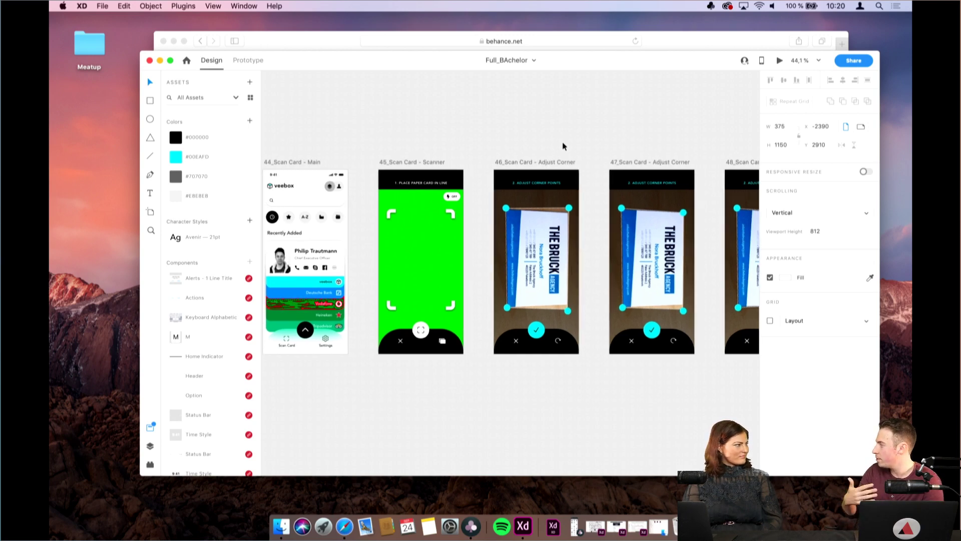
pyautogui.hscroll(10, 563, 146)
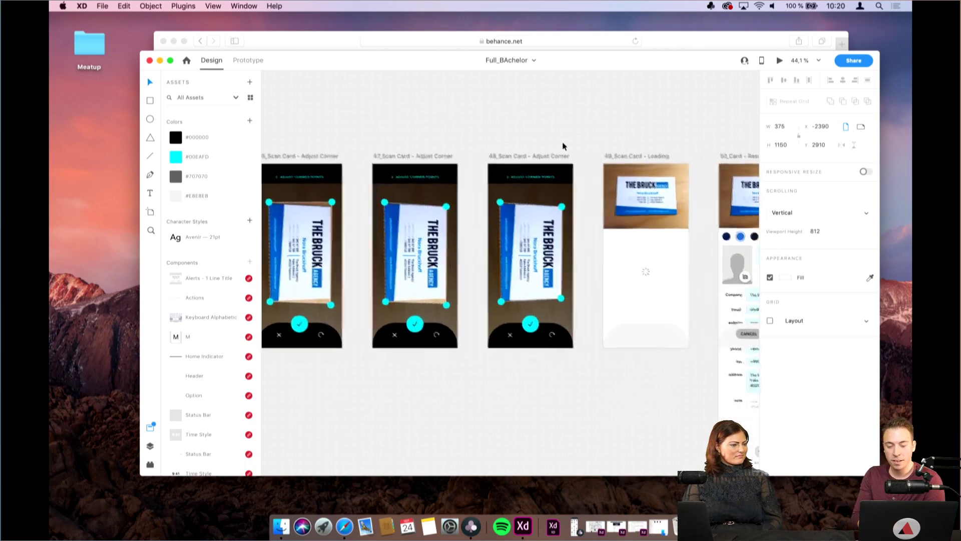
pyautogui.hscroll(5, 562, 146)
pyautogui.scroll(4, 553, 155)
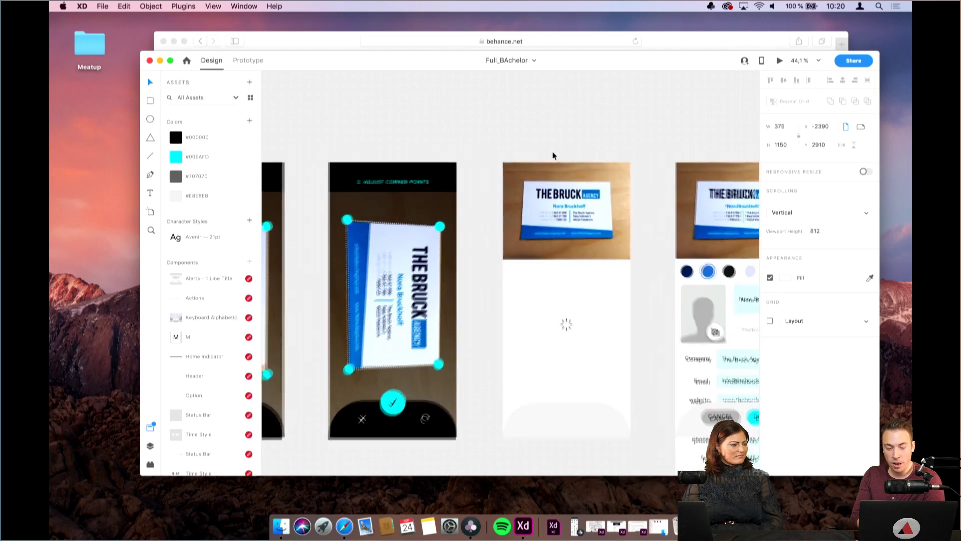
pyautogui.hscroll(5, 552, 155)
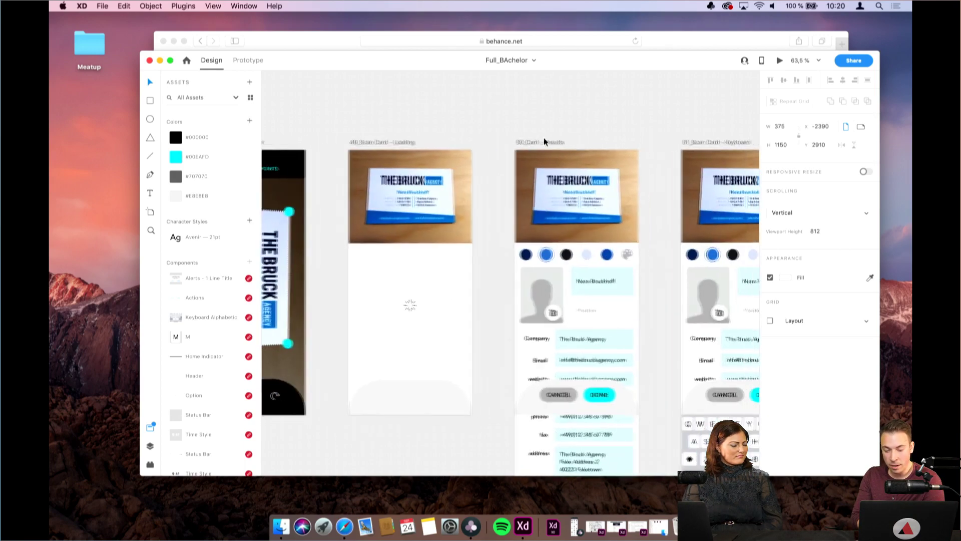
# Examine the Scan Card artboards from 50_Card - Results through the keyboard and position entry screens to the GDPR Consent alert
pyautogui.scroll(3, 579, 178)
pyautogui.scroll(-3, 579, 178)
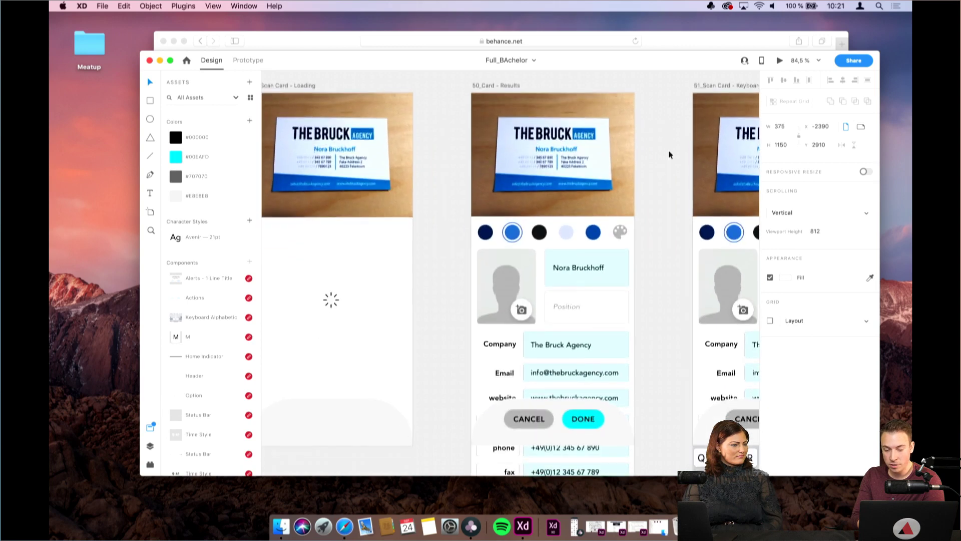
pyautogui.scroll(-2, 669, 151)
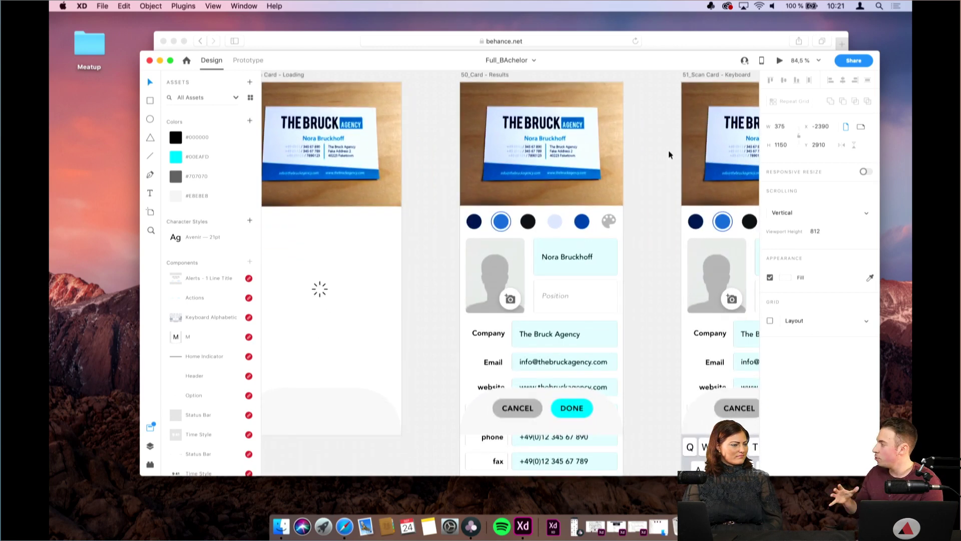
pyautogui.scroll(-1, 669, 154)
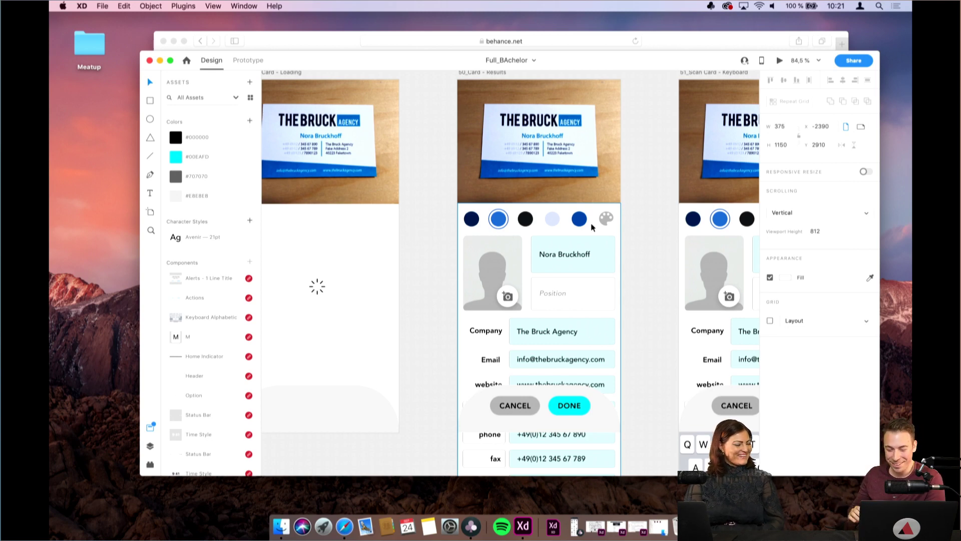
pyautogui.hscroll(3, 592, 228)
pyautogui.hscroll(10, 592, 227)
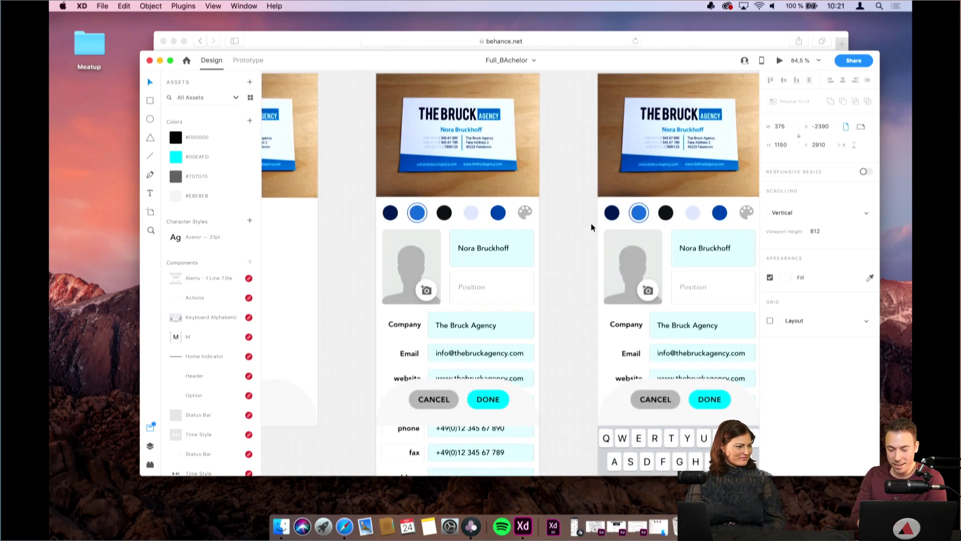
pyautogui.hscroll(15, 592, 228)
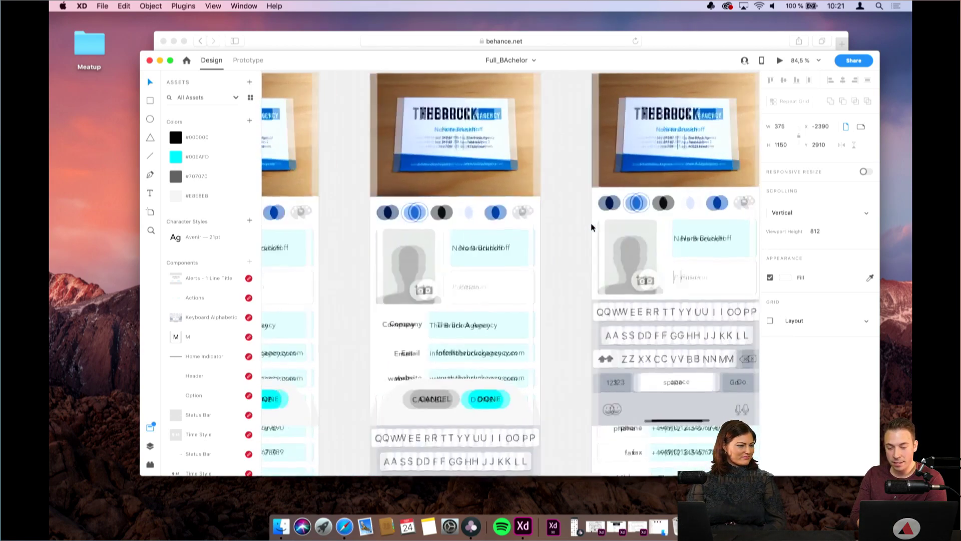
pyautogui.hscroll(5, 591, 228)
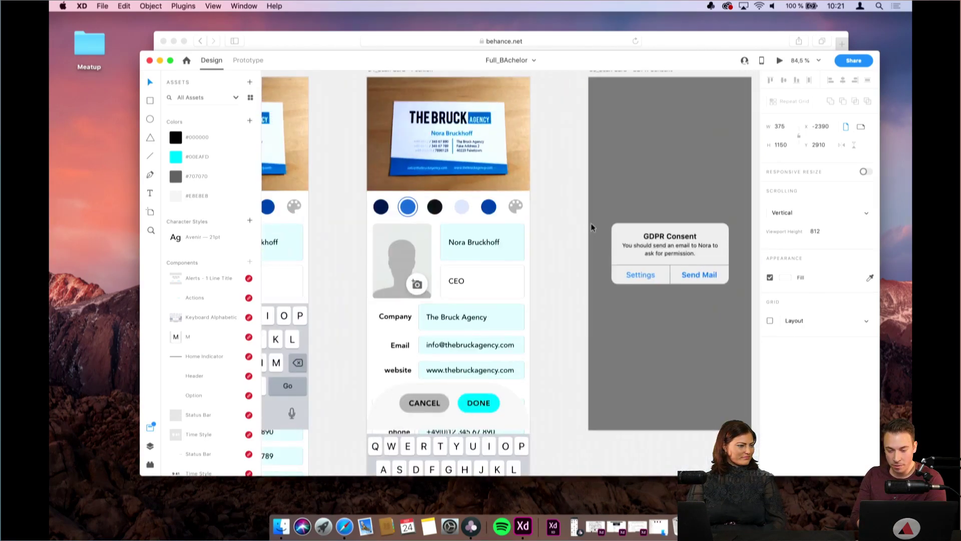
# Preview 53_Scan Card - Position, finish the position entry and the card to reach the GDPR Consent alert, and close the preview
pyautogui.scroll(-3, 510, 189)
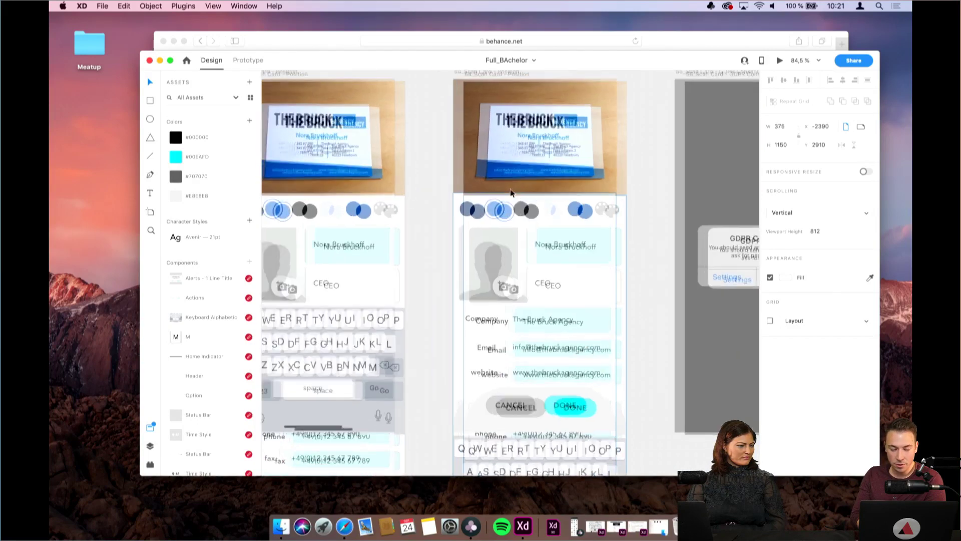
pyautogui.click(375, 92)
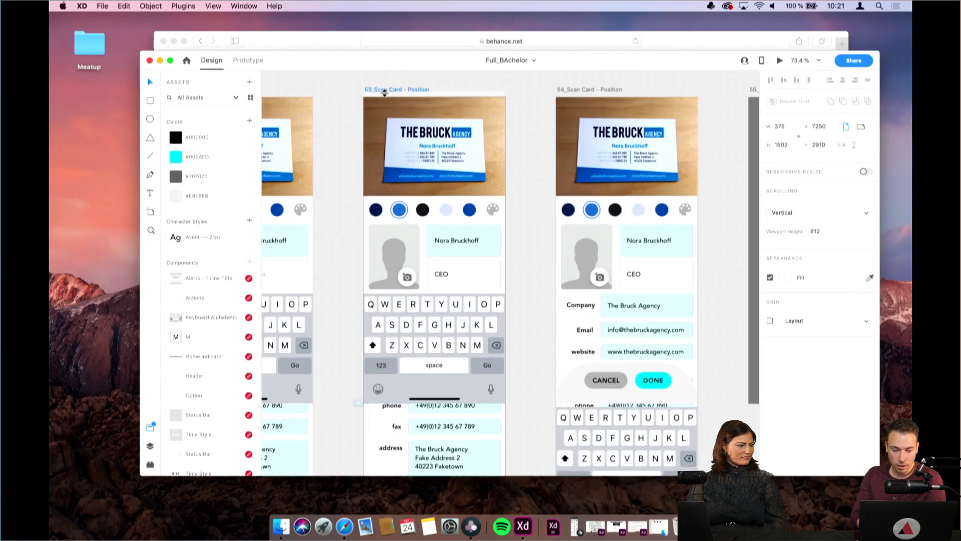
pyautogui.moveTo(770, 64); pyautogui.dragTo(774, 62)
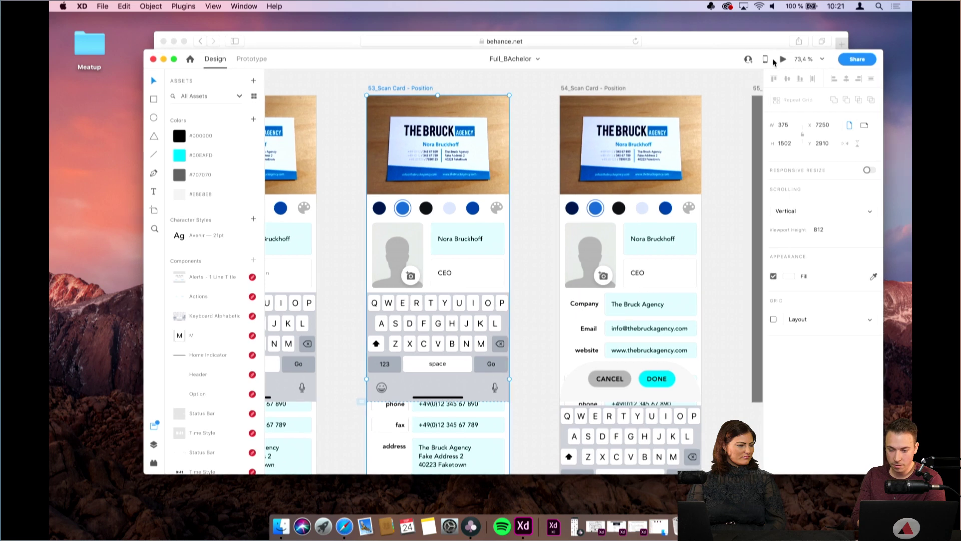
pyautogui.click(783, 59)
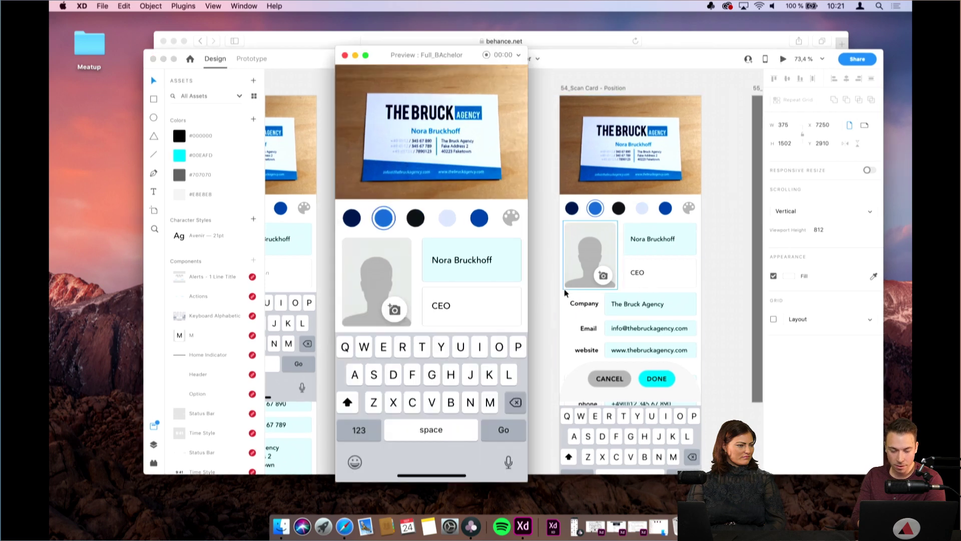
pyautogui.click(500, 435)
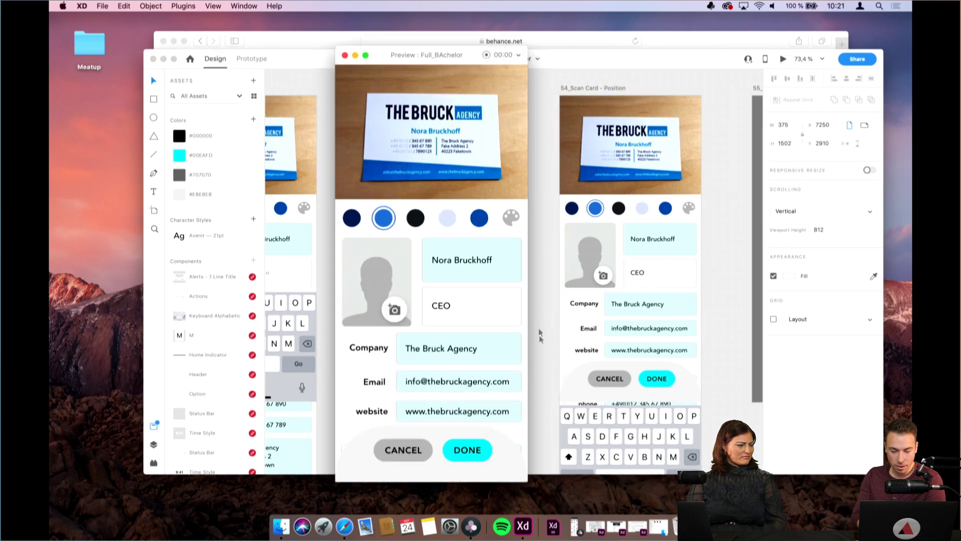
pyautogui.click(467, 457)
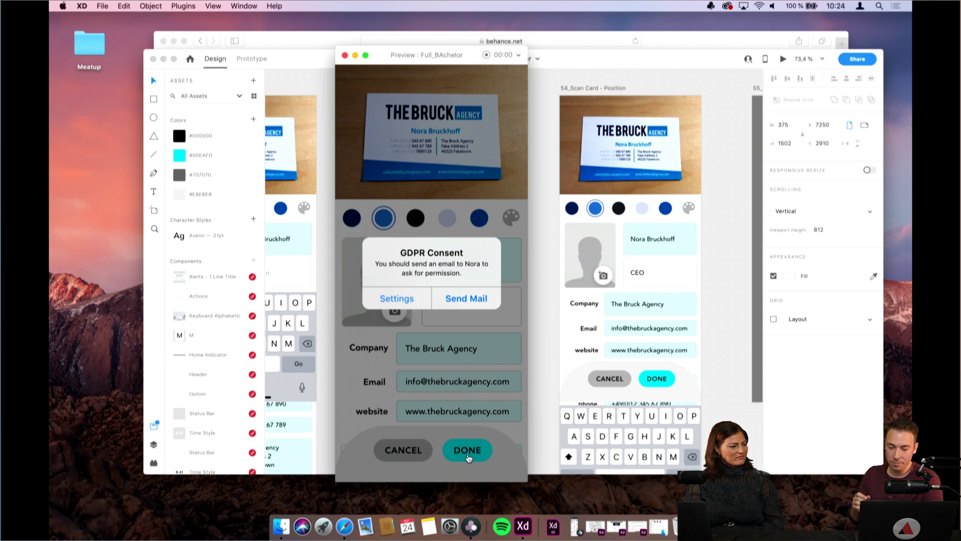
pyautogui.click(345, 56)
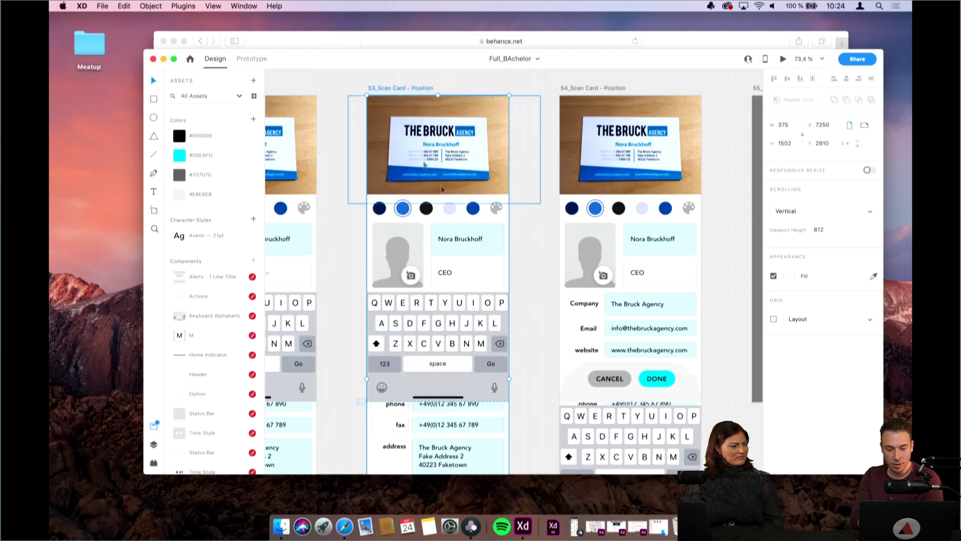
# Preview the flow from 52_Scan Card - Position through the GDPR Consent alert to its General Data Protection Regulation settings, and close the preview
pyautogui.hscroll(10, 467, 225)
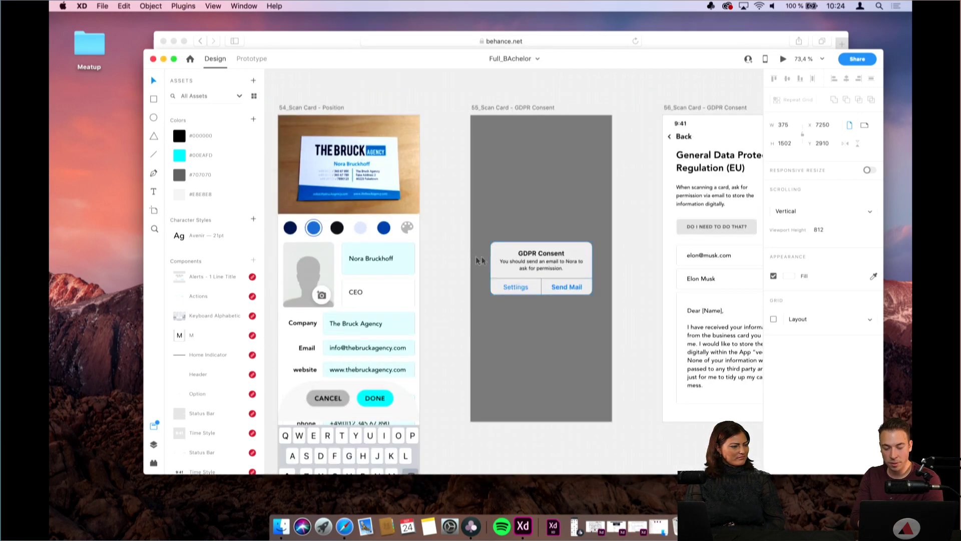
pyautogui.hscroll(-5, 365, 284)
pyautogui.hscroll(-5, 364, 284)
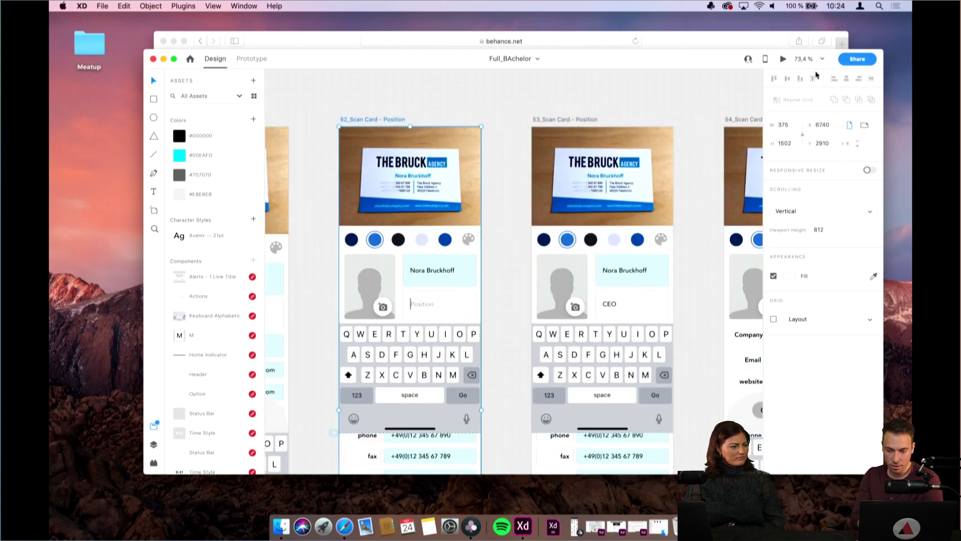
pyautogui.click(783, 59)
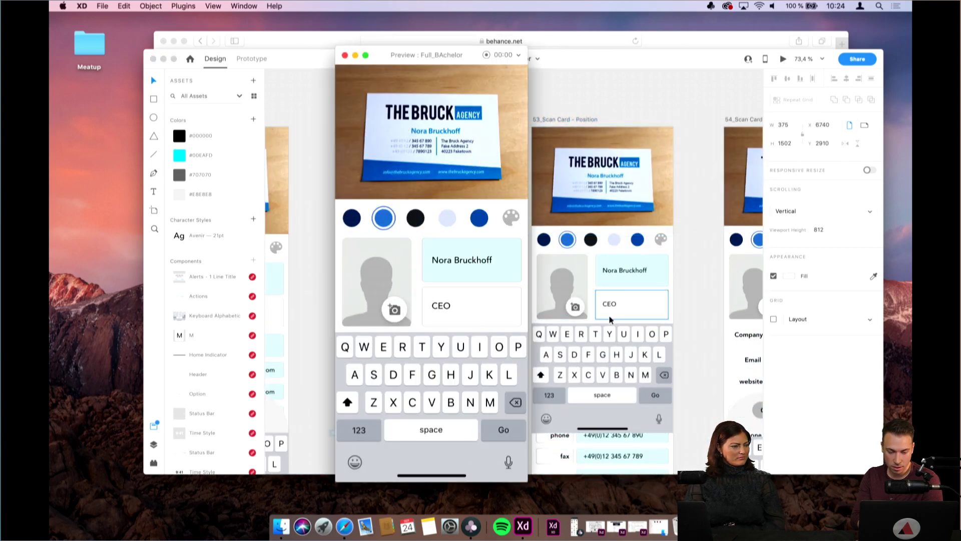
pyautogui.click(503, 433)
pyautogui.click(461, 457)
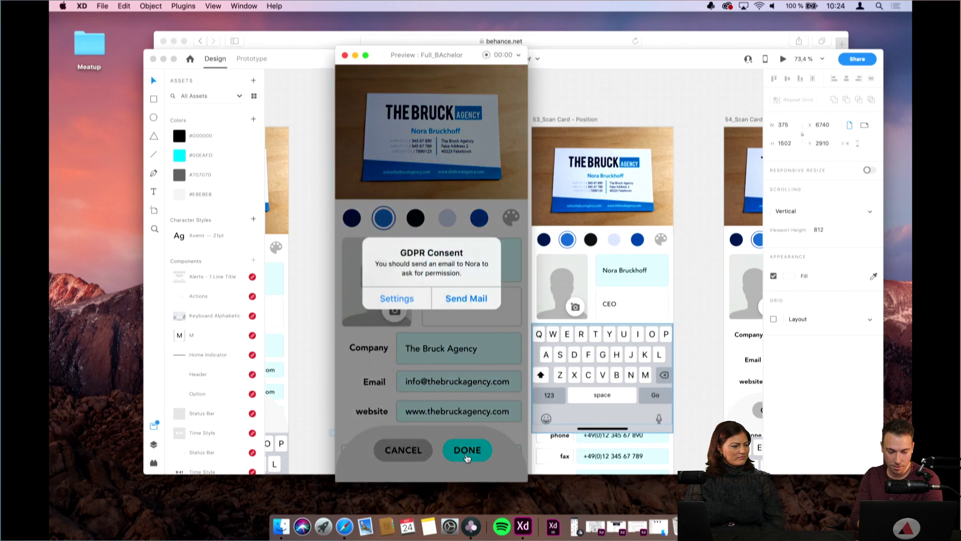
pyautogui.click(392, 303)
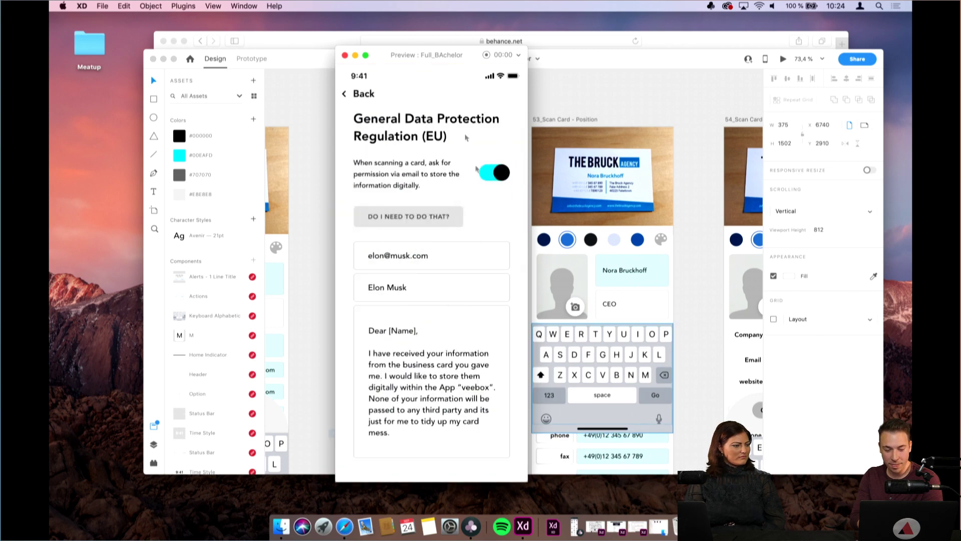
pyautogui.moveTo(433, 54); pyautogui.dragTo(592, 48)
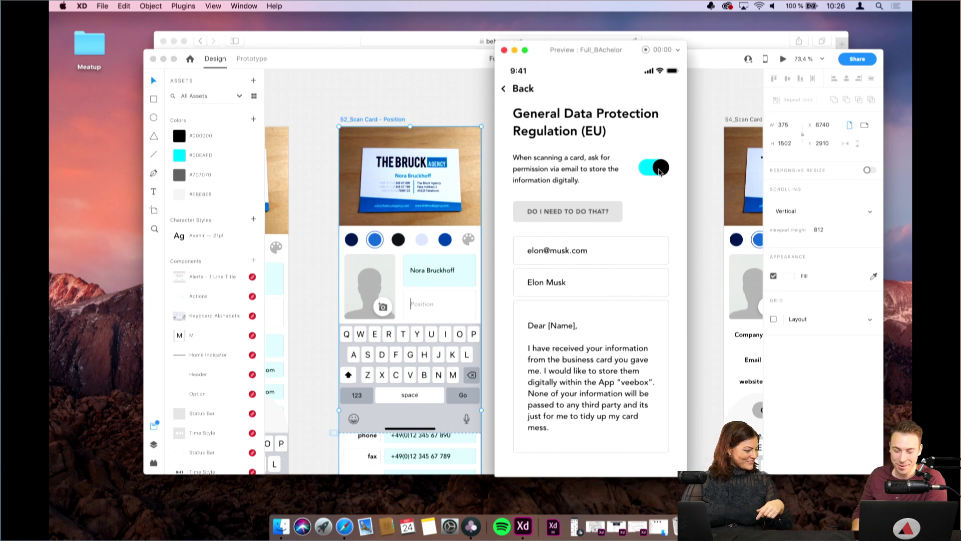
pyautogui.click(504, 50)
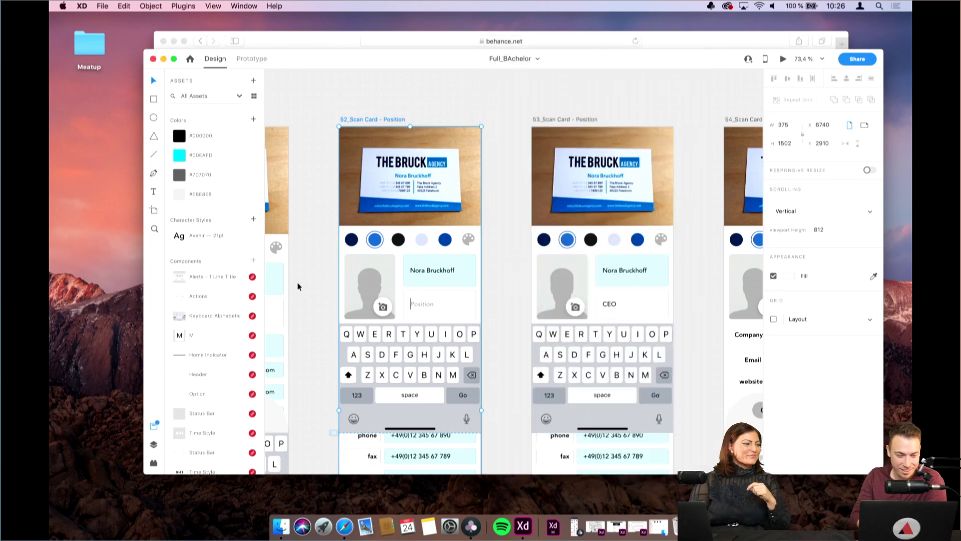
# Open the plugin catalogue and search all plugins for "worldready"
pyautogui.click(154, 463)
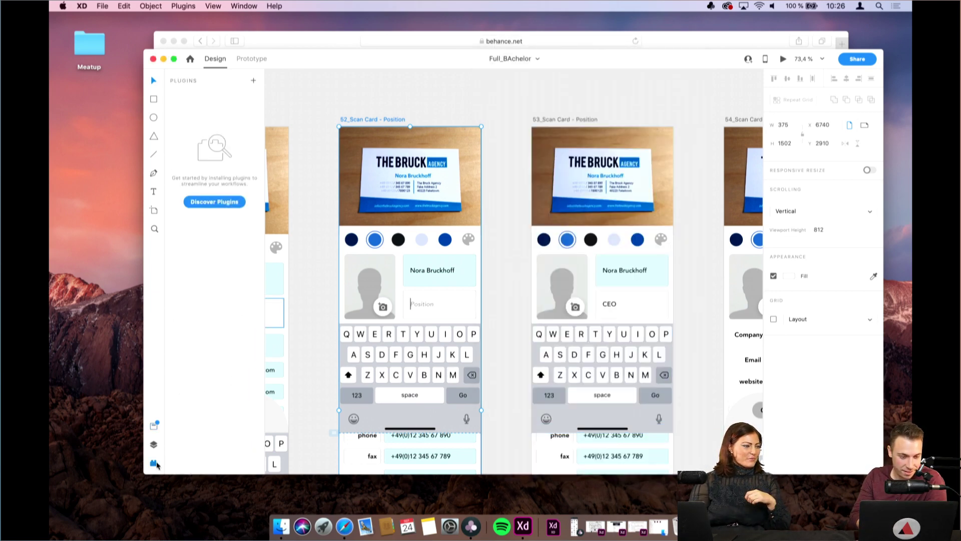
pyautogui.click(214, 201)
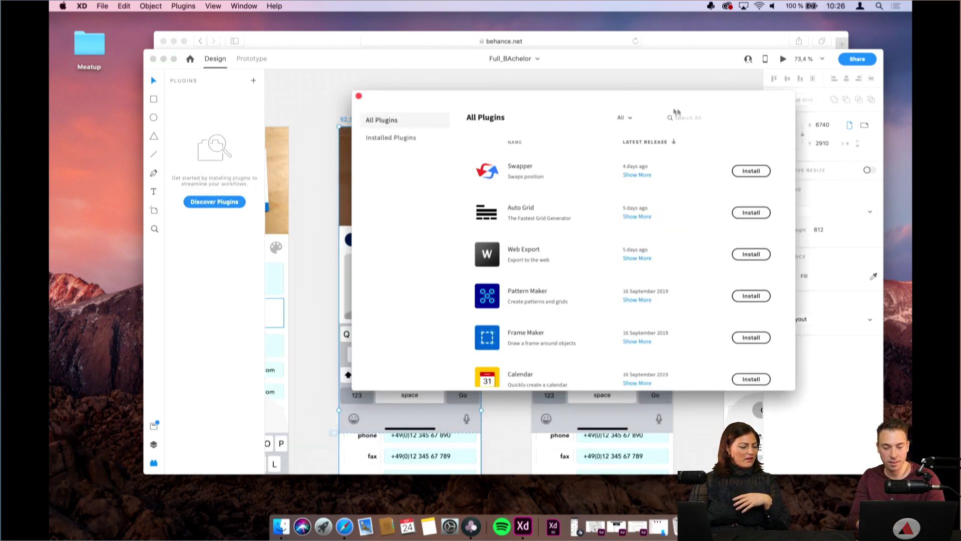
pyautogui.click(686, 116)
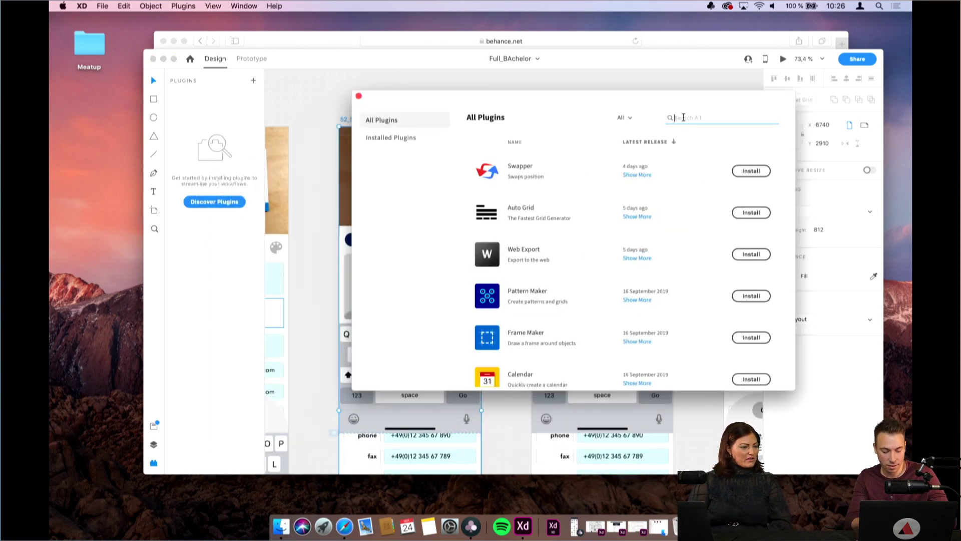
pyautogui.write('worldreay')
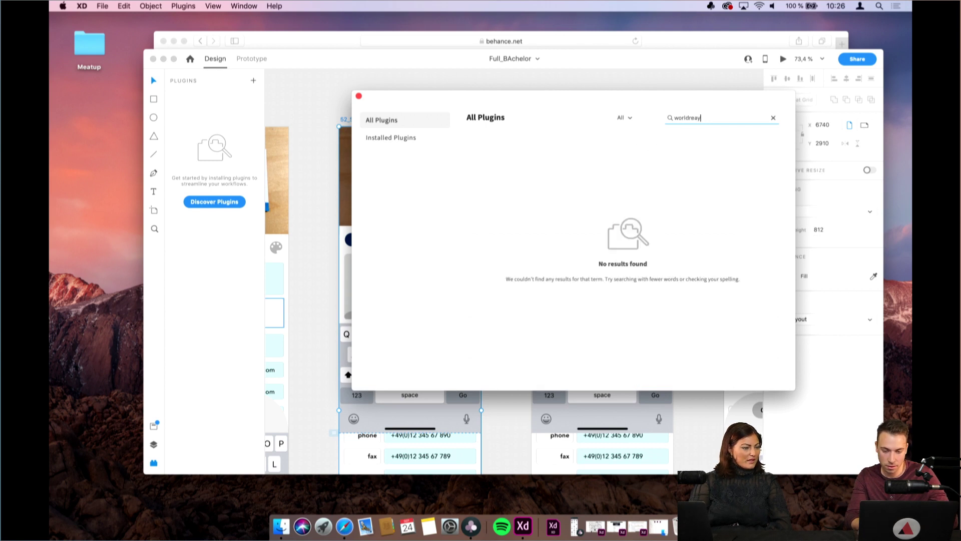
pyautogui.press('BackSpace')
pyautogui.write('d')
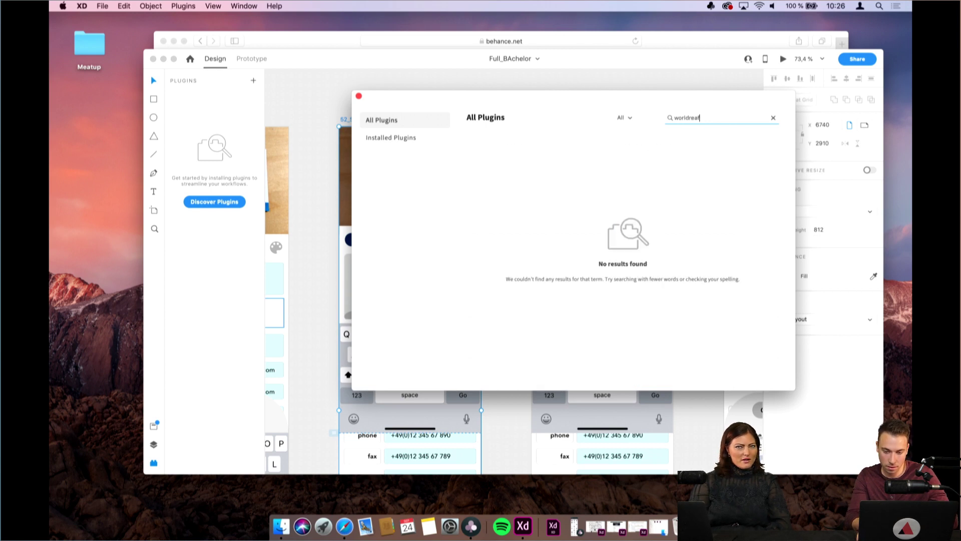
pyautogui.write('y')
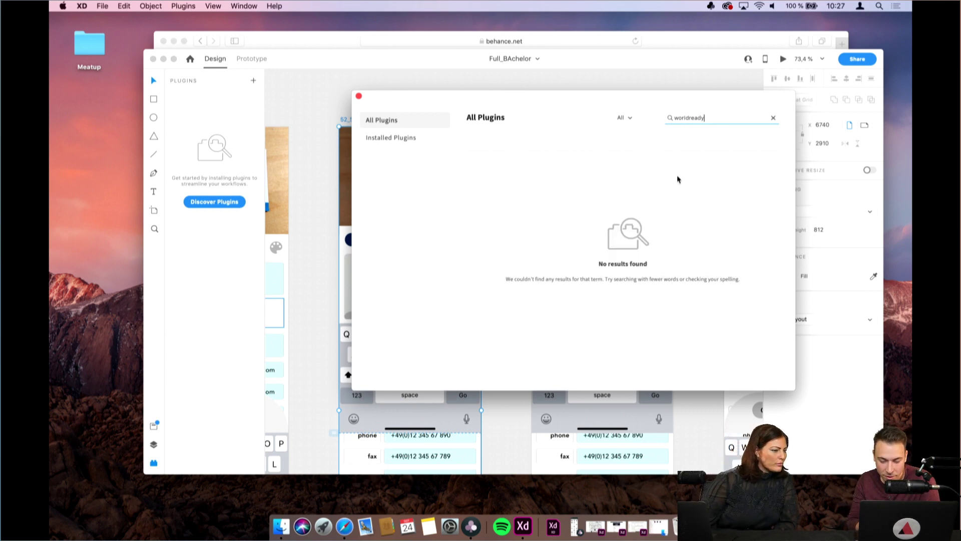
# Change the plugin search to "world ready", install the World Ready plugin and close the plugin catalogue
pyautogui.press('BackSpace')
pyautogui.press('BackSpace')
pyautogui.press('BackSpace')
pyautogui.press('BackSpace')
pyautogui.press('BackSpace')
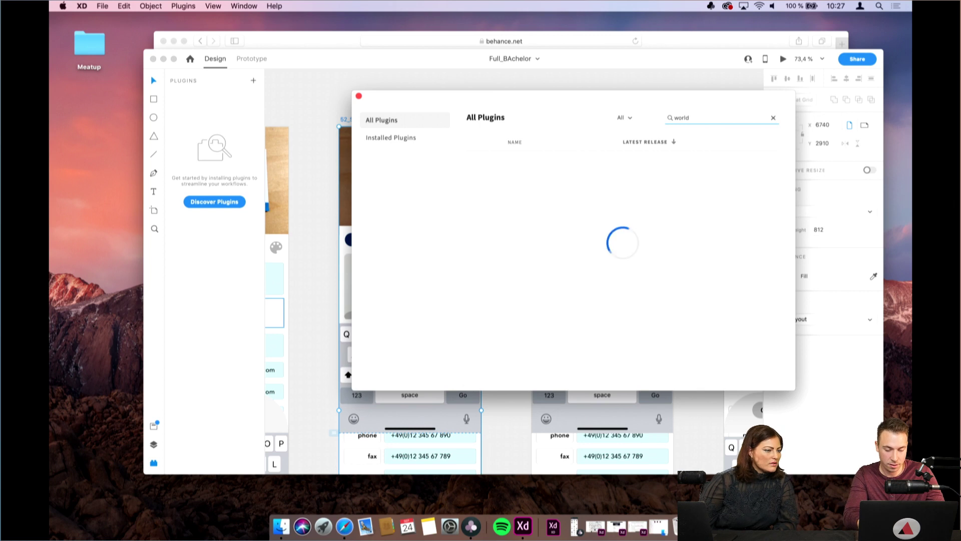
pyautogui.write('ready')
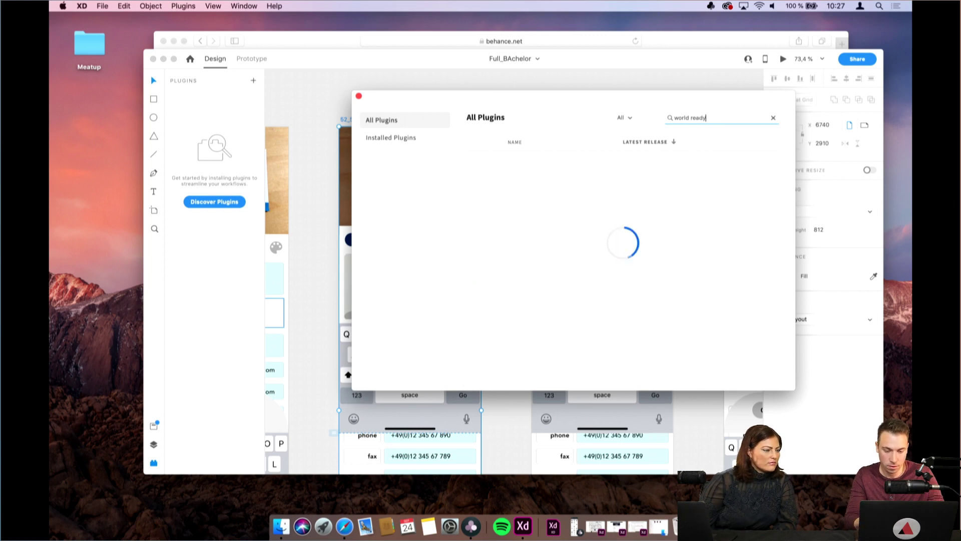
pyautogui.click(749, 175)
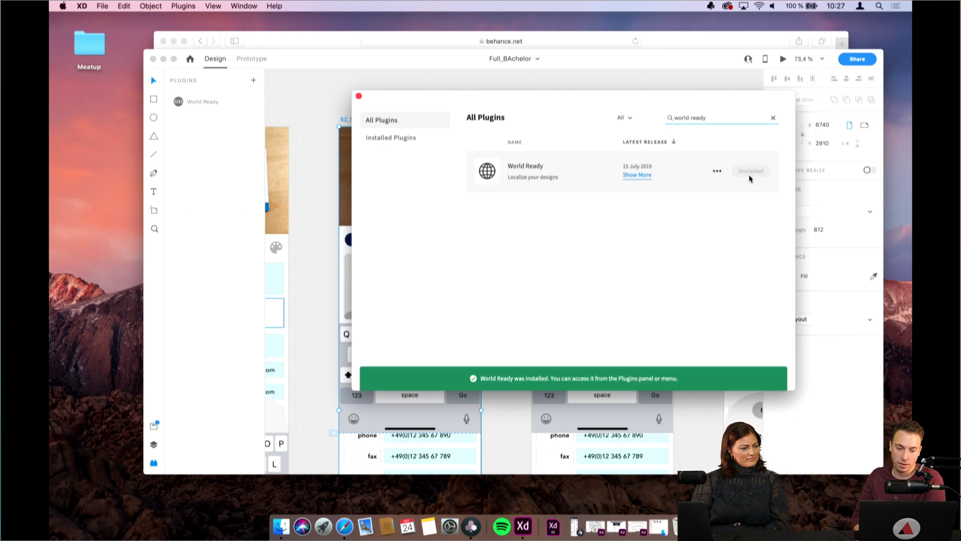
pyautogui.click(359, 96)
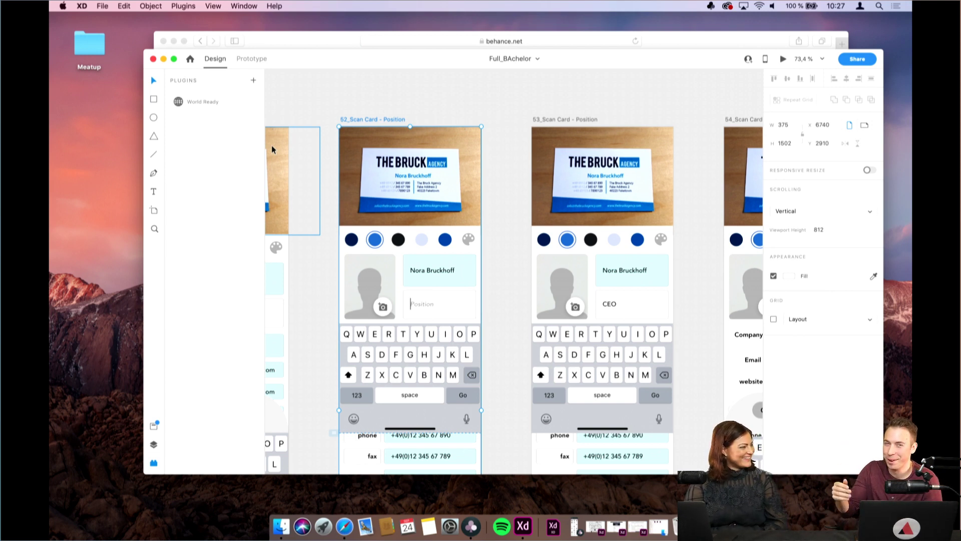
# Select the 54_Scan Card - Position artboard, start the World Ready plugin and accept its analytics terms
pyautogui.hscroll(-3, 272, 145)
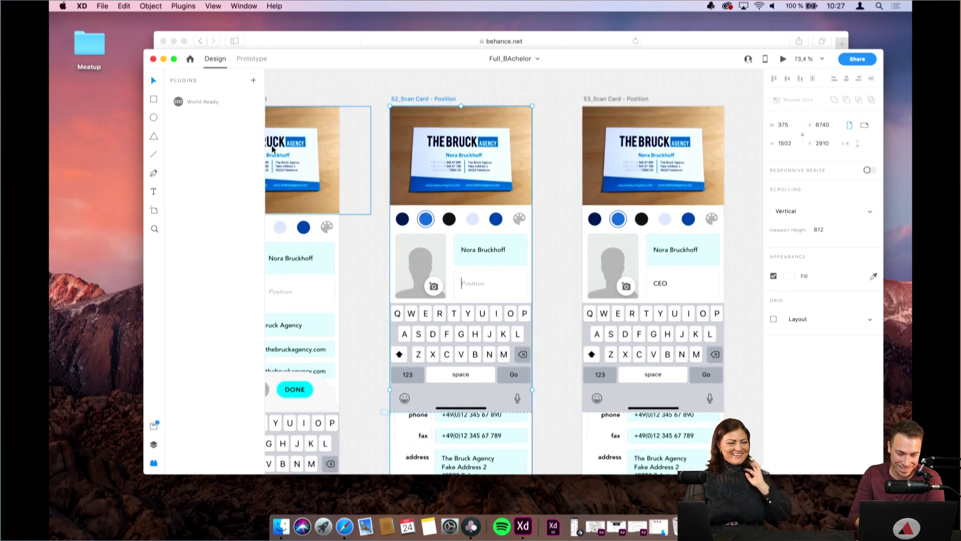
pyautogui.hscroll(2, 272, 149)
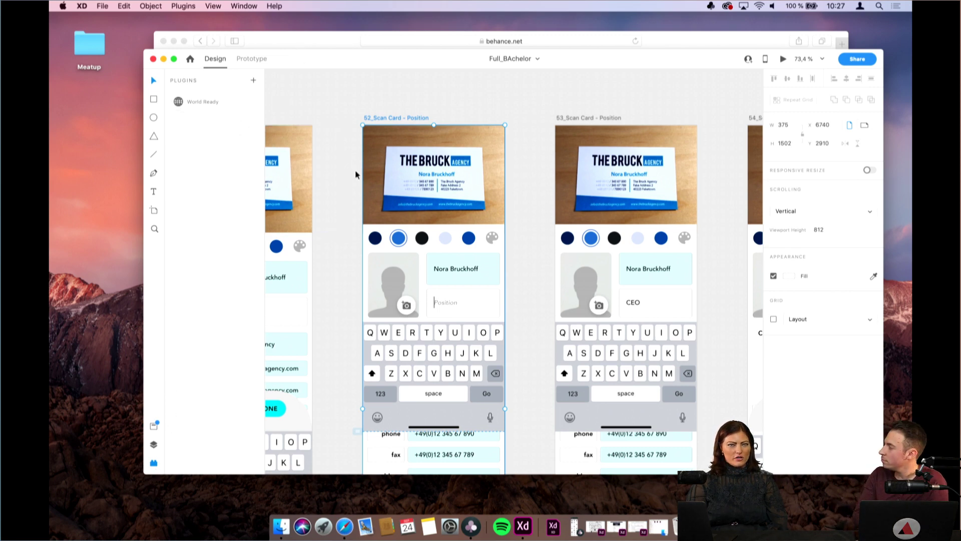
pyautogui.scroll(-5, 356, 169)
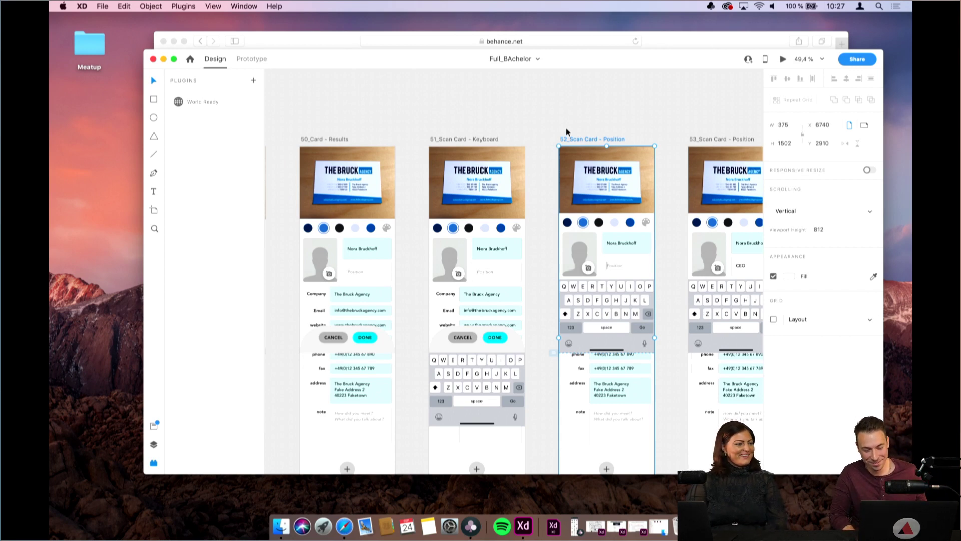
pyautogui.hscroll(5, 596, 125)
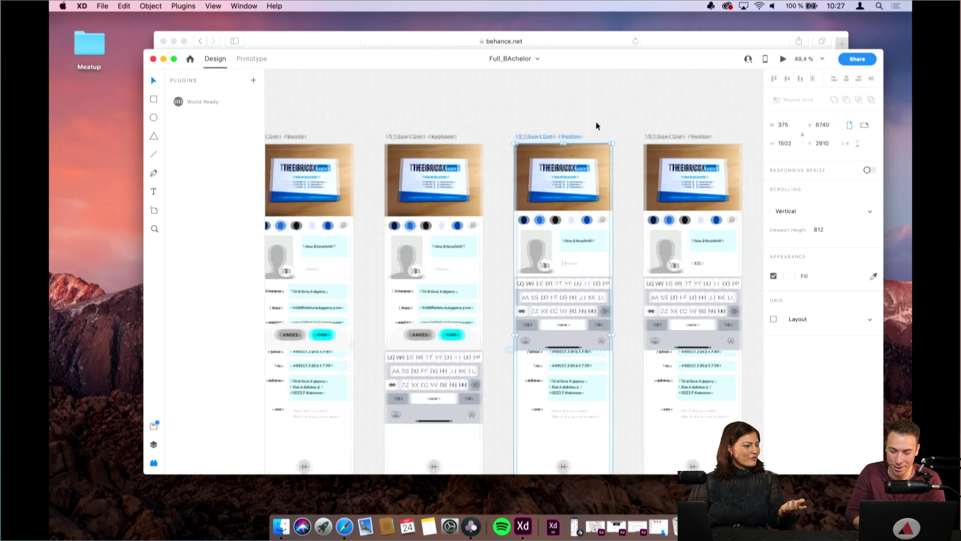
pyautogui.hscroll(3, 596, 125)
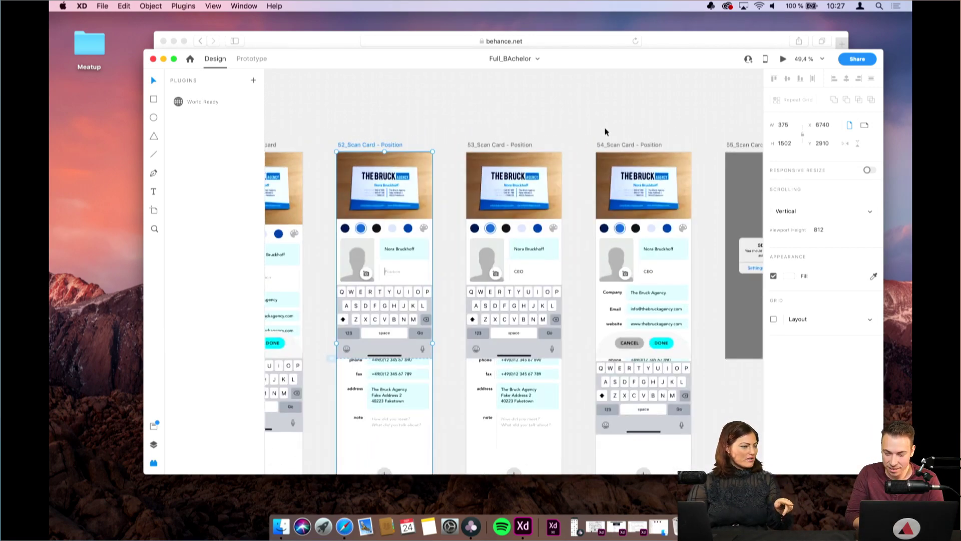
pyautogui.click(612, 146)
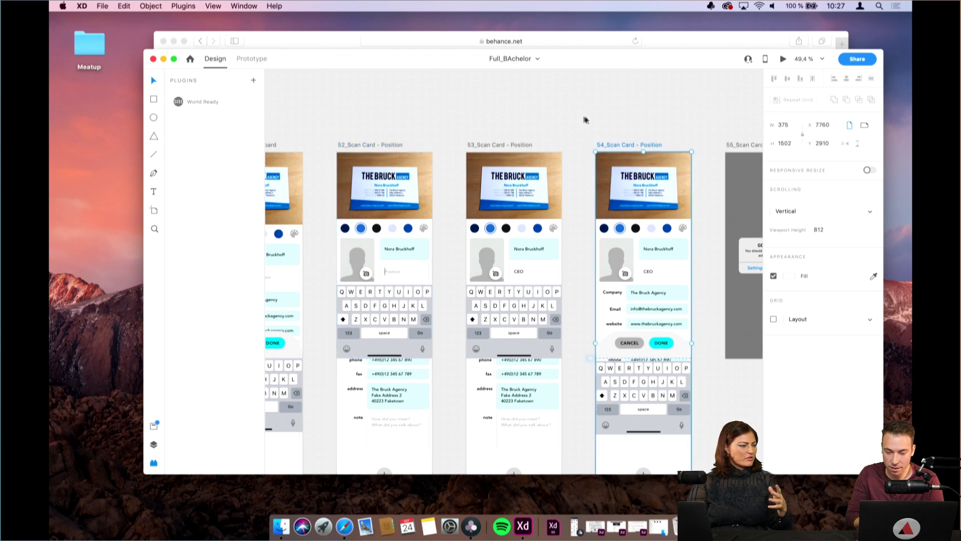
pyautogui.click(219, 106)
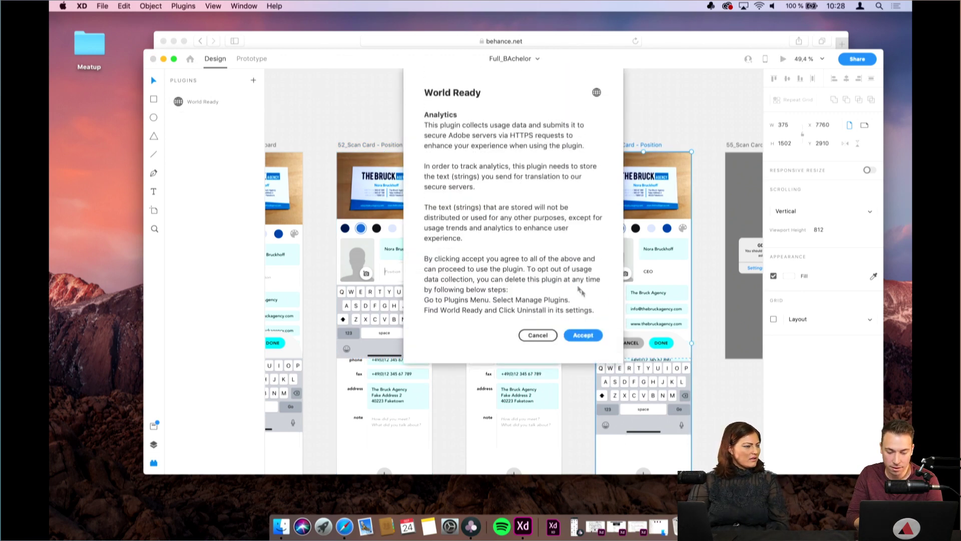
pyautogui.click(586, 339)
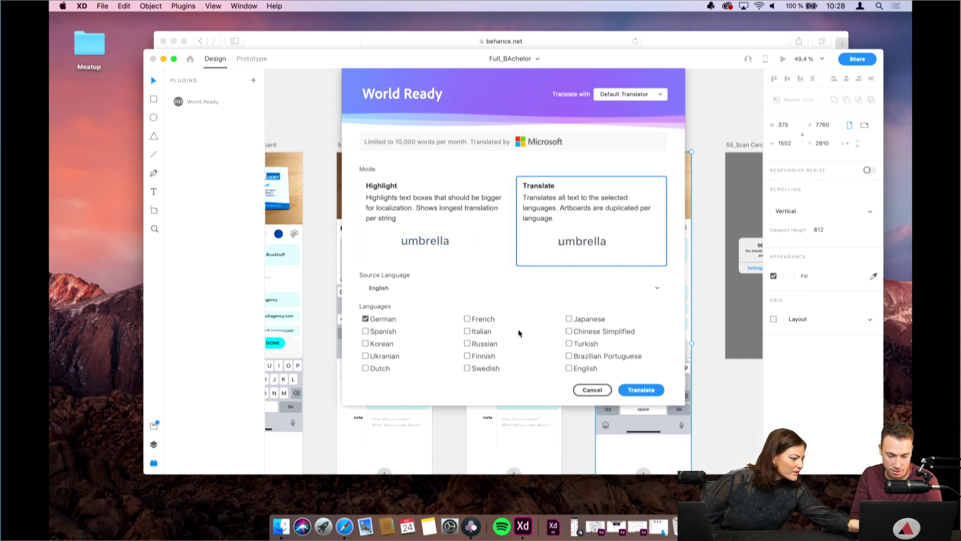
# Translate the selected artboard from English in Translate mode, with Japanese ticked and German unticked as target languages
pyautogui.click(569, 320)
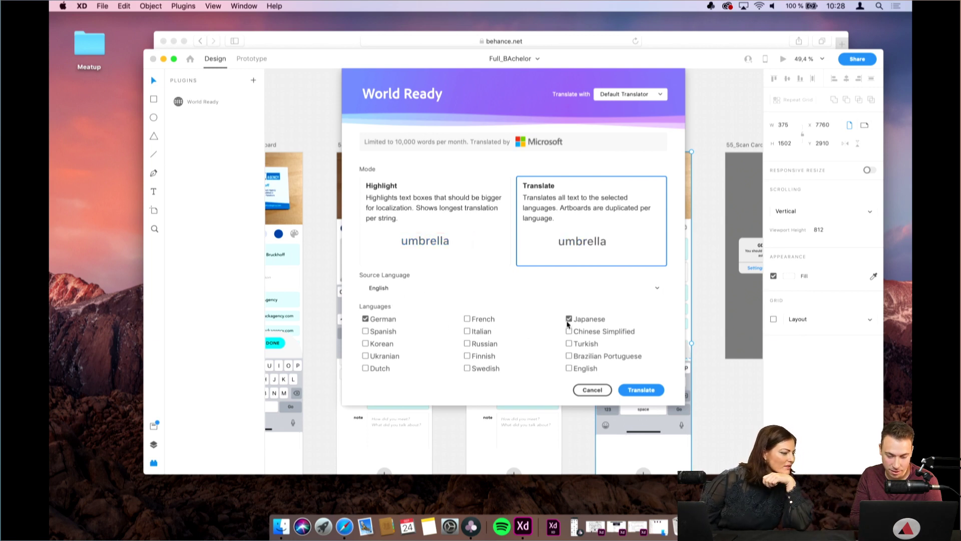
pyautogui.click(370, 320)
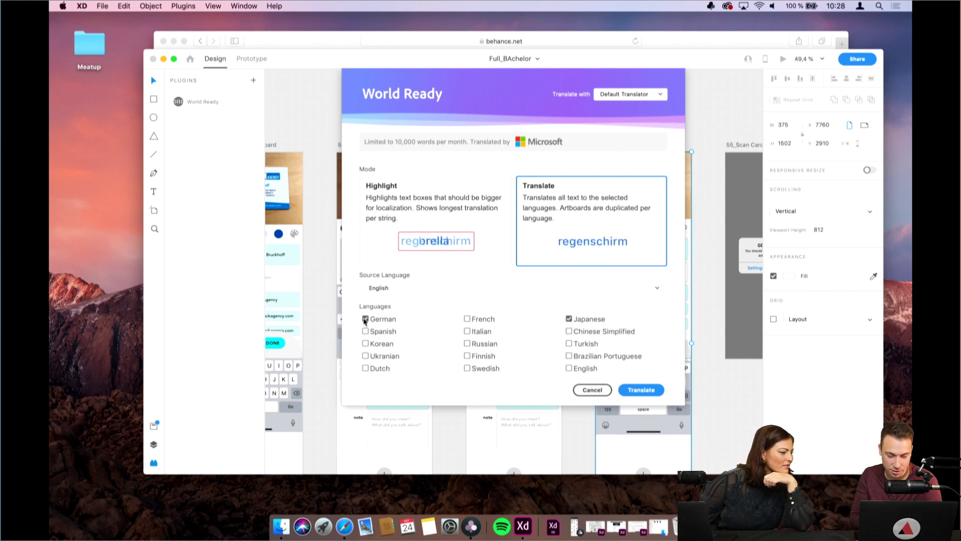
pyautogui.click(650, 390)
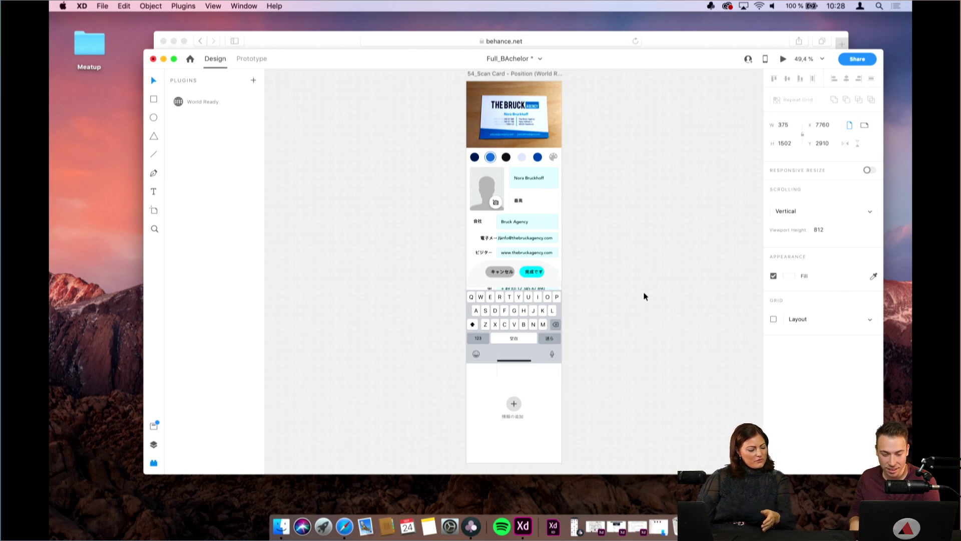
# Shift the Japanese email label on the translated artboard so that it no longer overlaps the email address field
pyautogui.scroll(3, 603, 236)
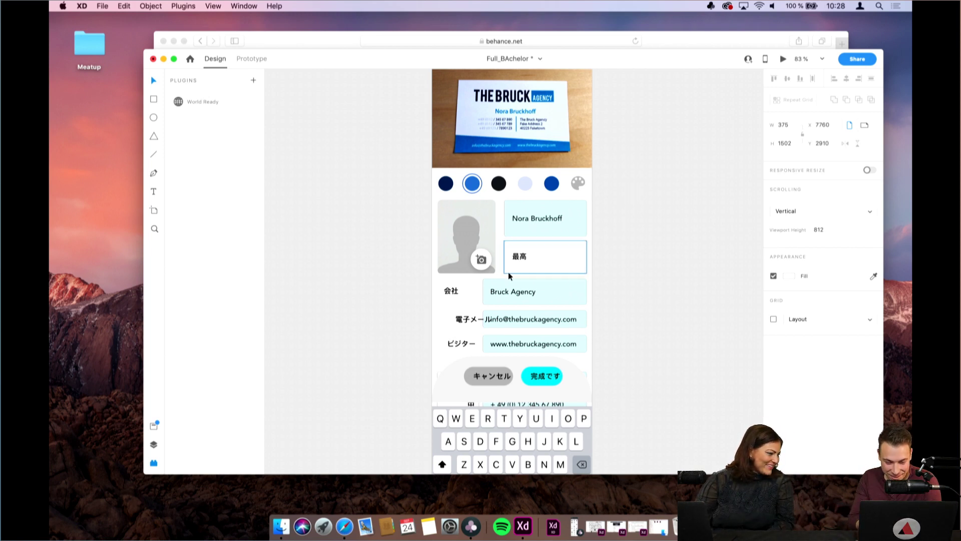
pyautogui.click(471, 319)
pyautogui.moveTo(470, 319); pyautogui.dragTo(458, 318)
pyautogui.click(639, 304)
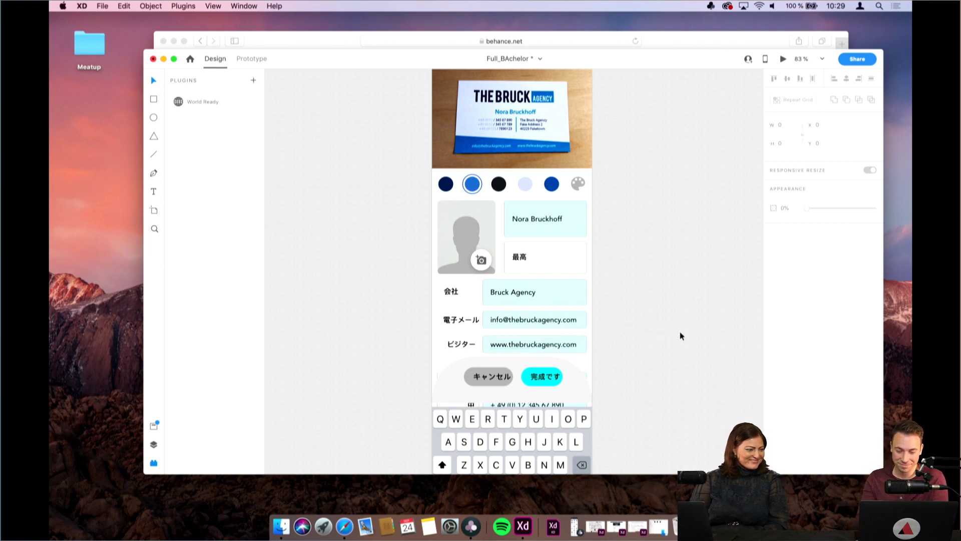
pyautogui.scroll(-2, 681, 336)
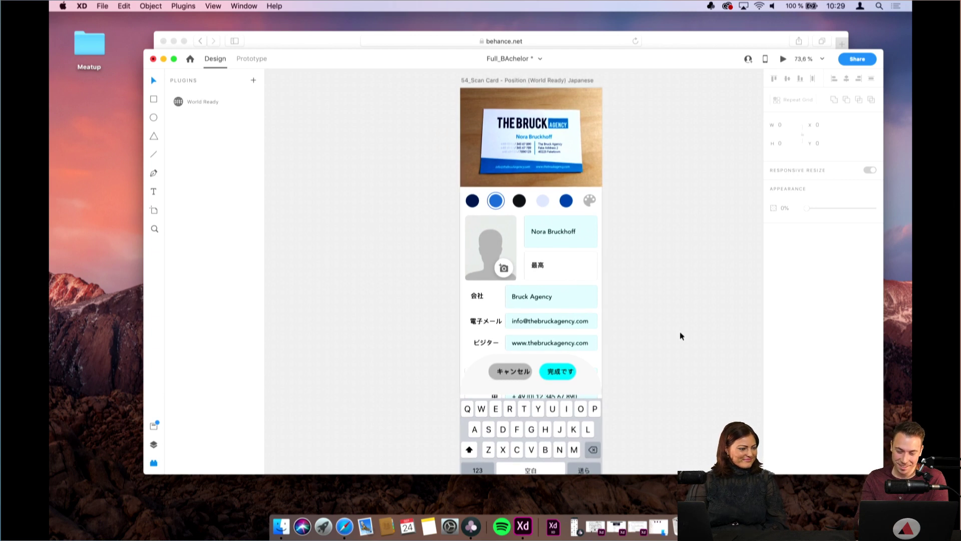
pyautogui.scroll(1, 681, 335)
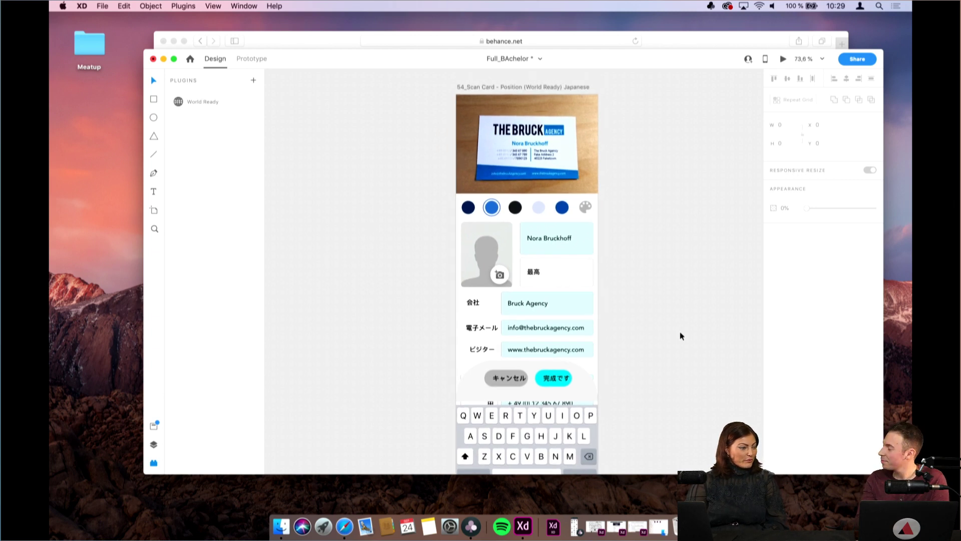
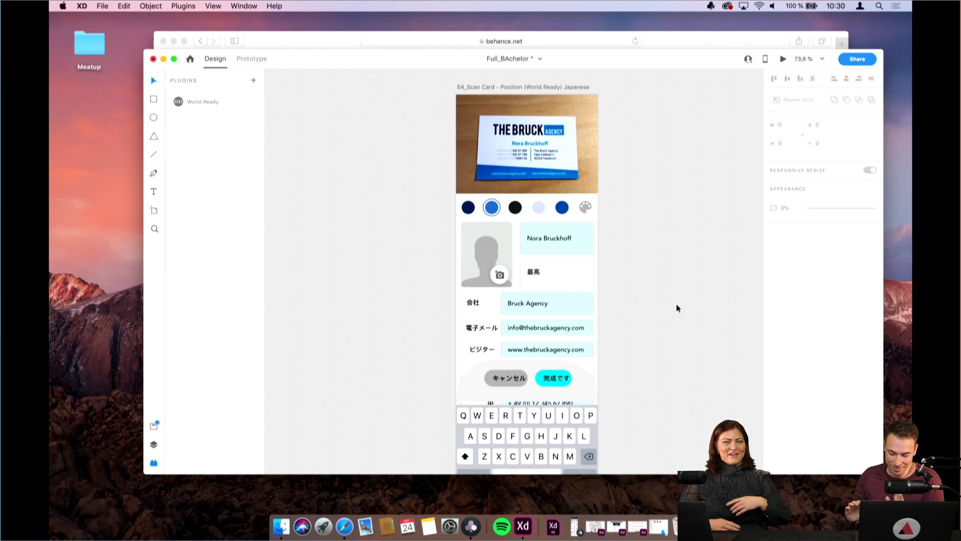
# Switch to Safari, open fontspace.com and look through the popular and new fonts on its home page
pyautogui.moveTo(603, 69); pyautogui.dragTo(579, 79)
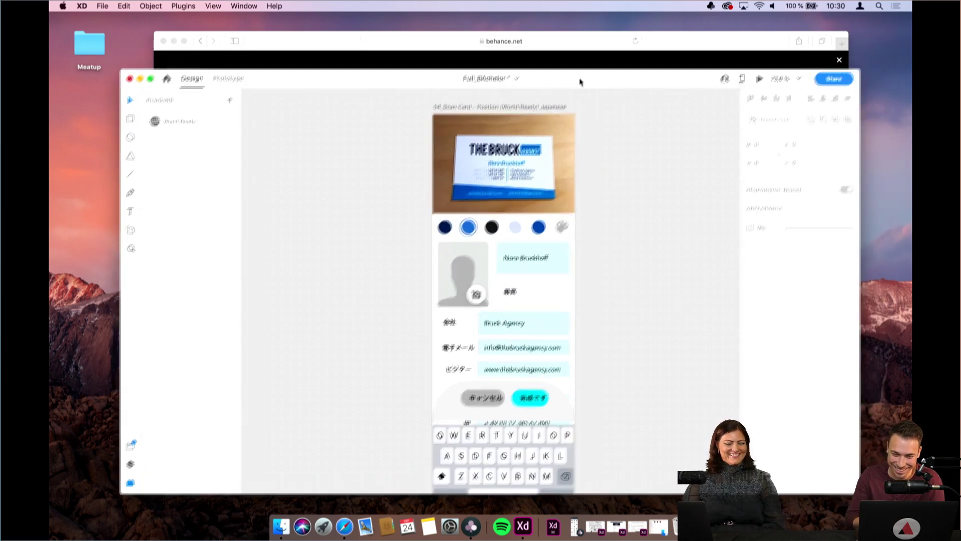
pyautogui.click(664, 42)
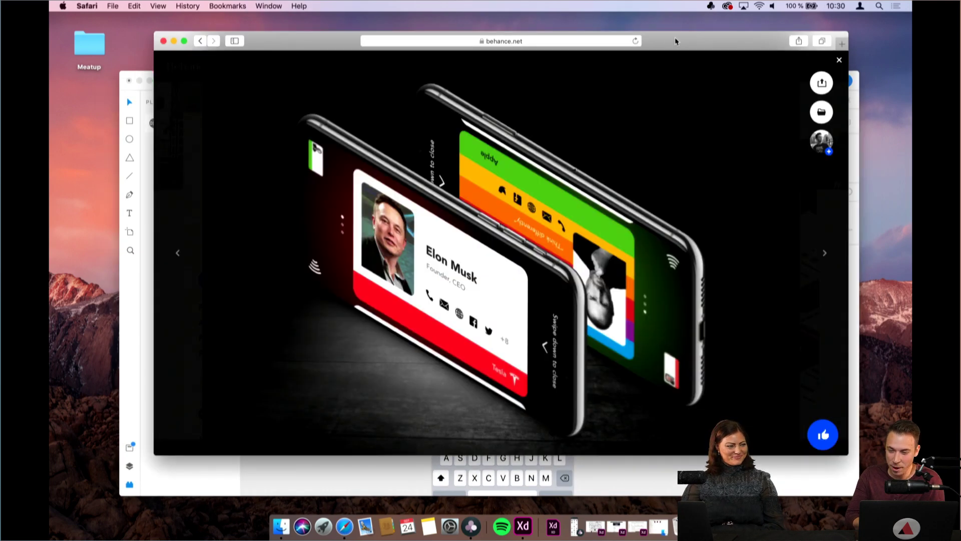
pyautogui.click(580, 41)
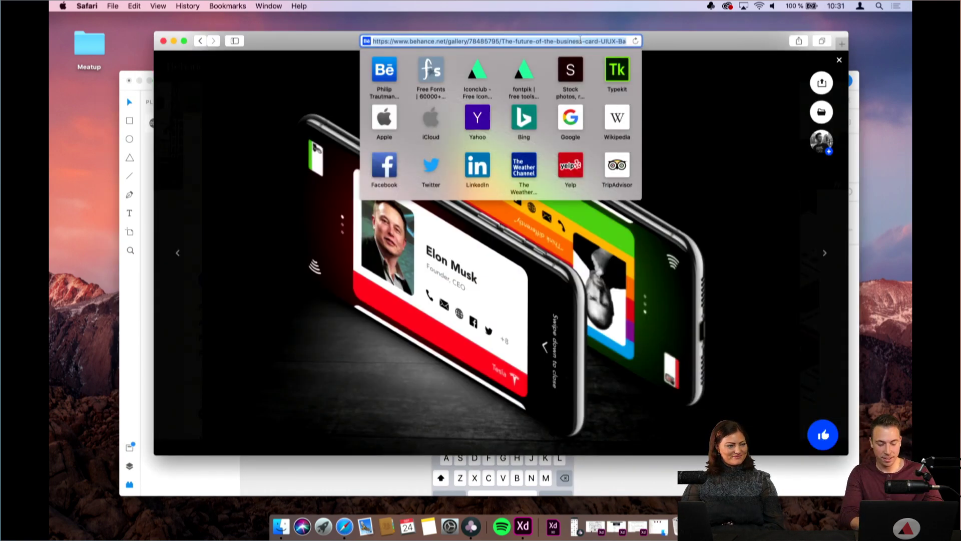
pyautogui.write('fonts')
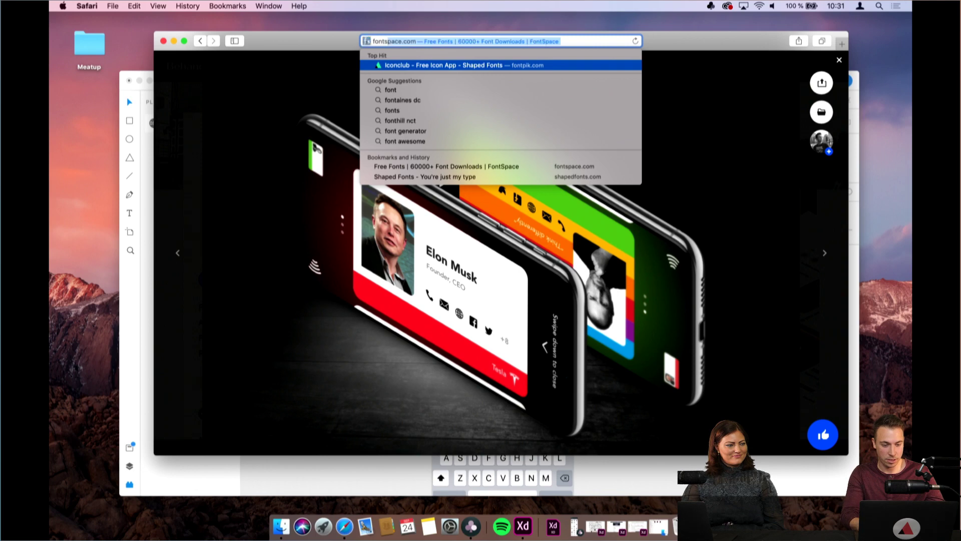
pyautogui.write('pace')
pyautogui.press('Return')
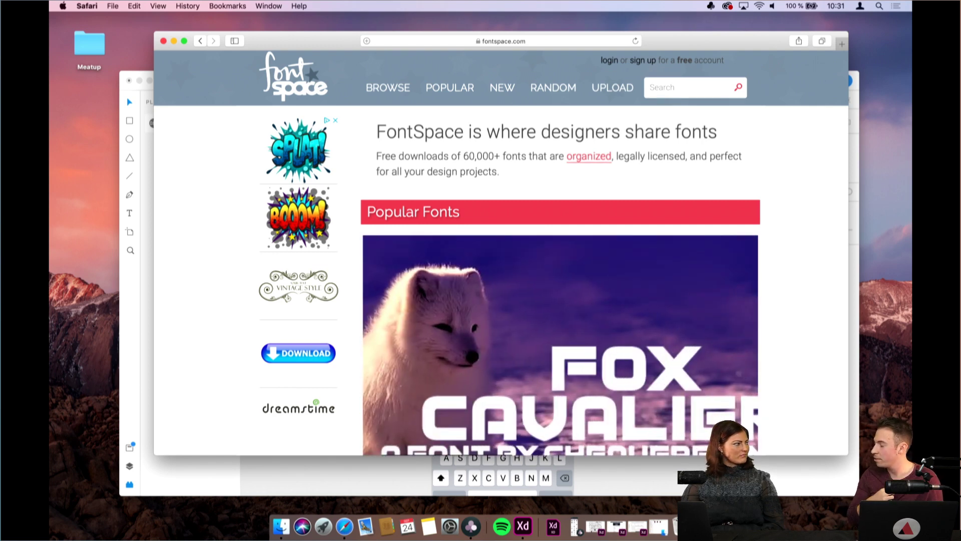
pyautogui.scroll(-3, 667, 203)
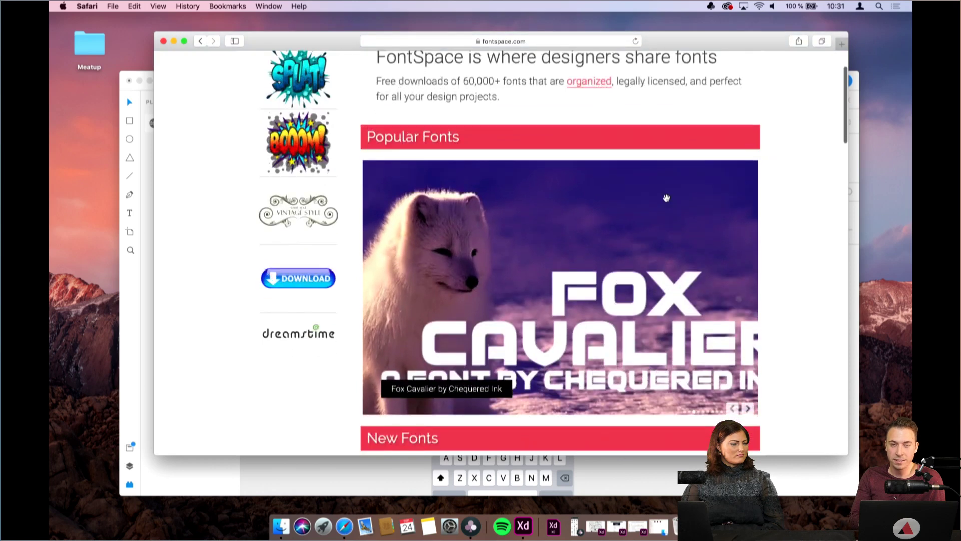
pyautogui.scroll(-8, 669, 209)
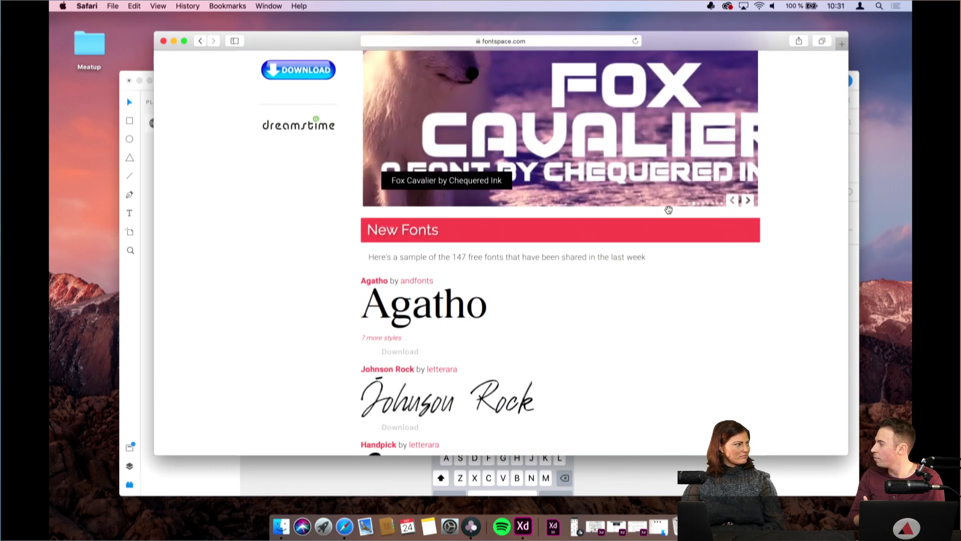
pyautogui.scroll(-8, 668, 209)
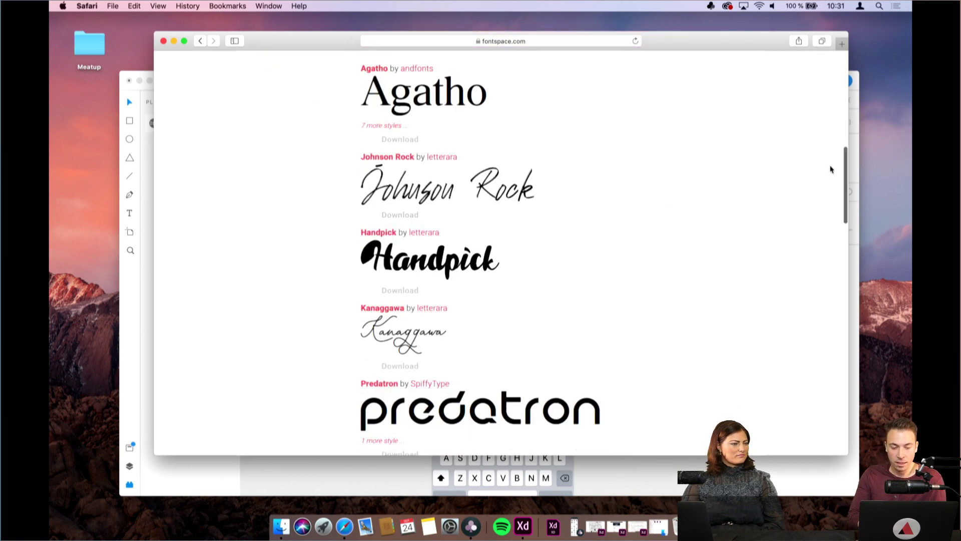
pyautogui.scroll(8, 831, 168)
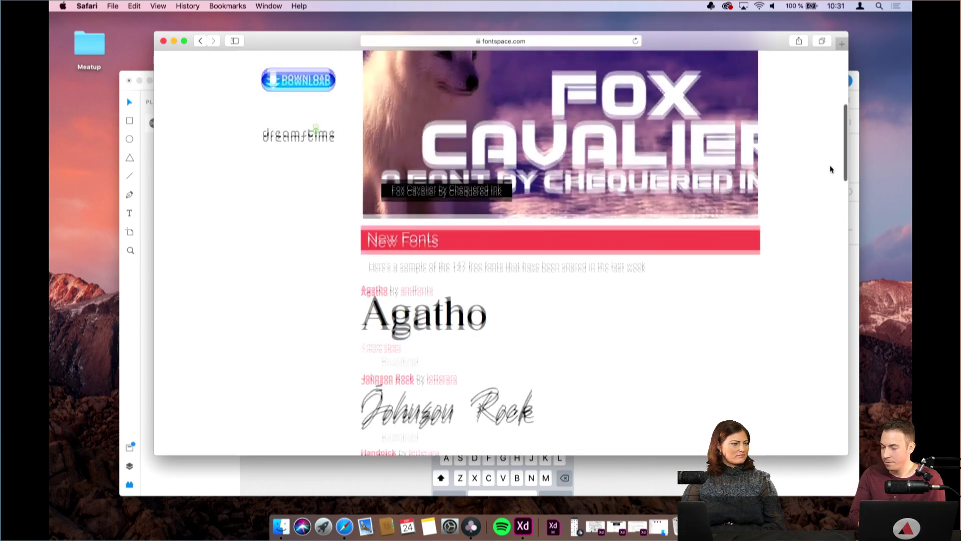
pyautogui.scroll(5, 830, 170)
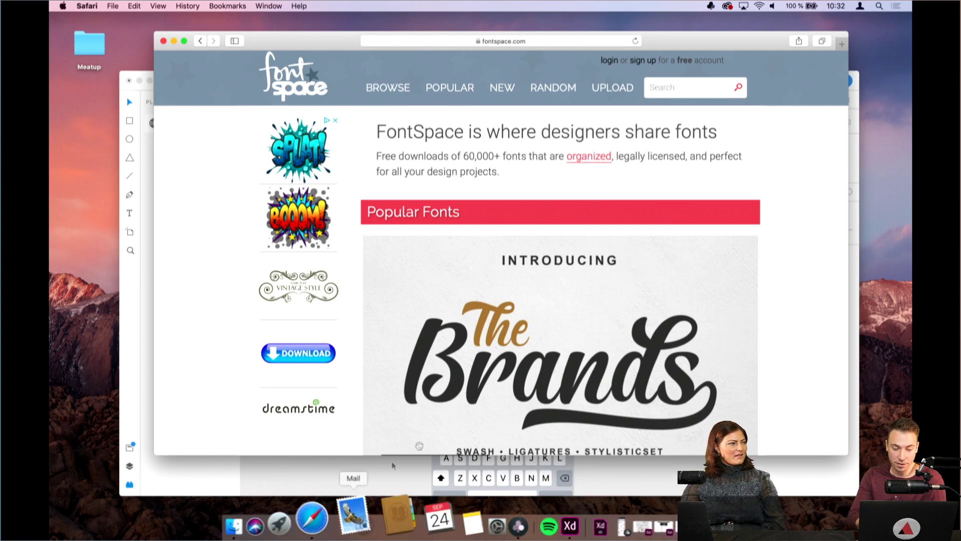
# Open behance.net in a new browser tab and go to the designer's bookmarked Behance profile
pyautogui.click(842, 44)
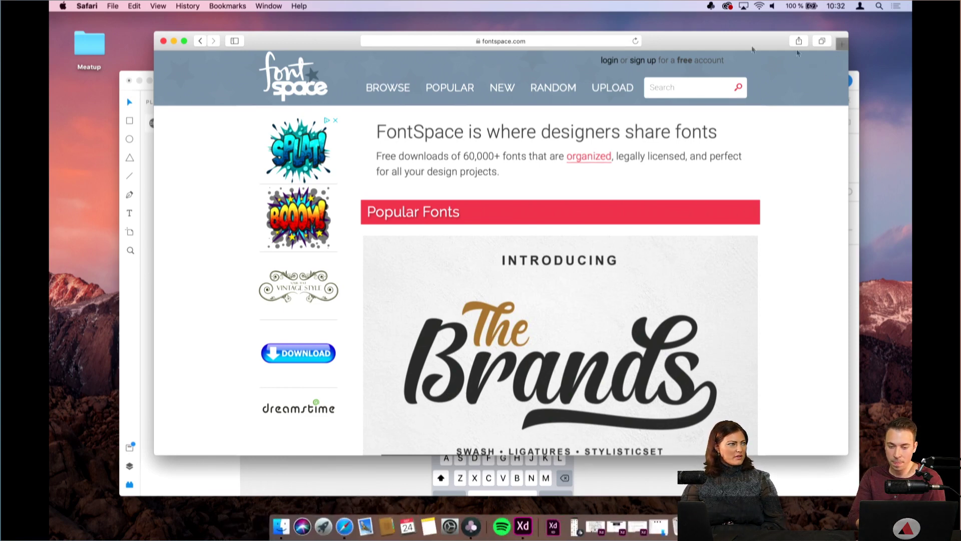
pyautogui.write('behance.net')
pyautogui.press('Return')
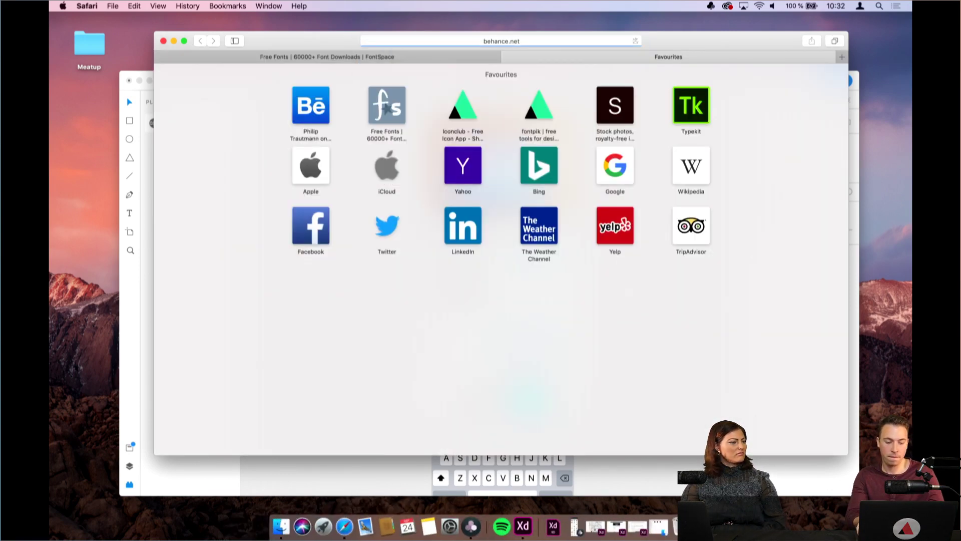
pyautogui.click(580, 39)
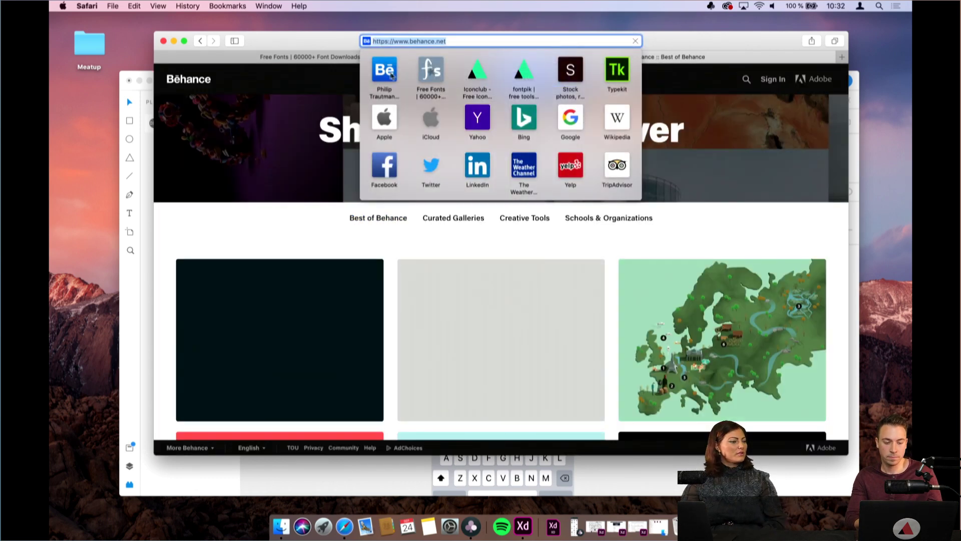
pyautogui.click(388, 75)
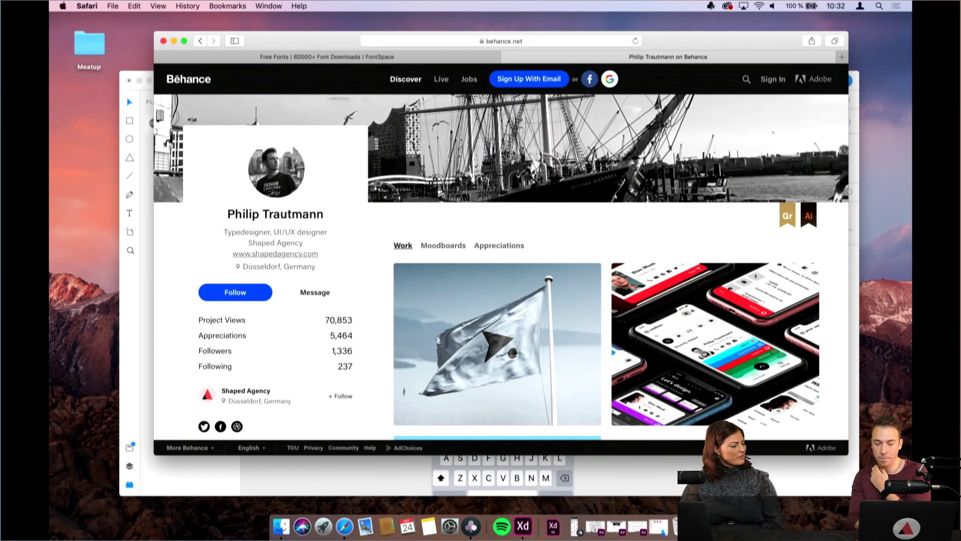
# Open the project "dafont rebranding concept - explore the future", view its introduction and tablet mockup, and return to the FontSpace page
pyautogui.scroll(-1, 586, 241)
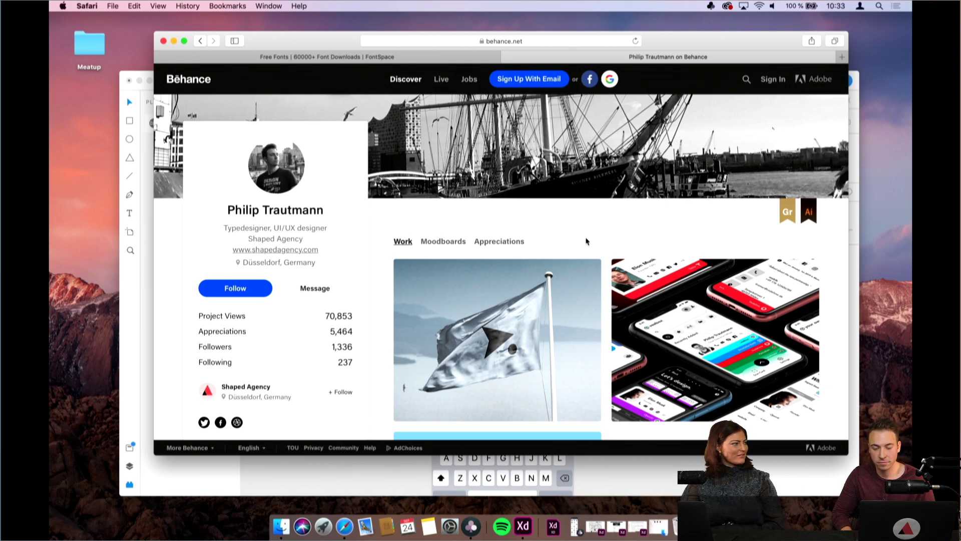
pyautogui.scroll(-8, 586, 241)
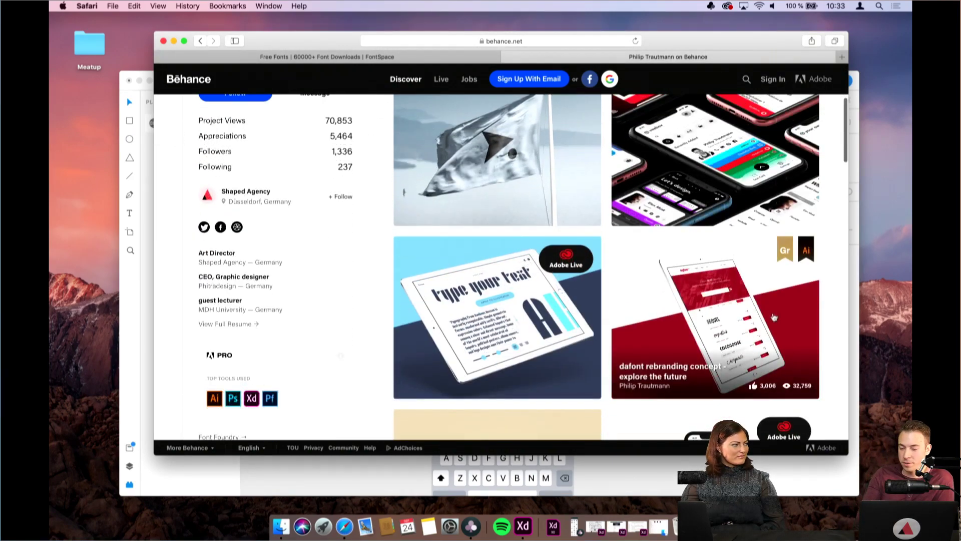
pyautogui.scroll(-2, 771, 316)
pyautogui.click(735, 248)
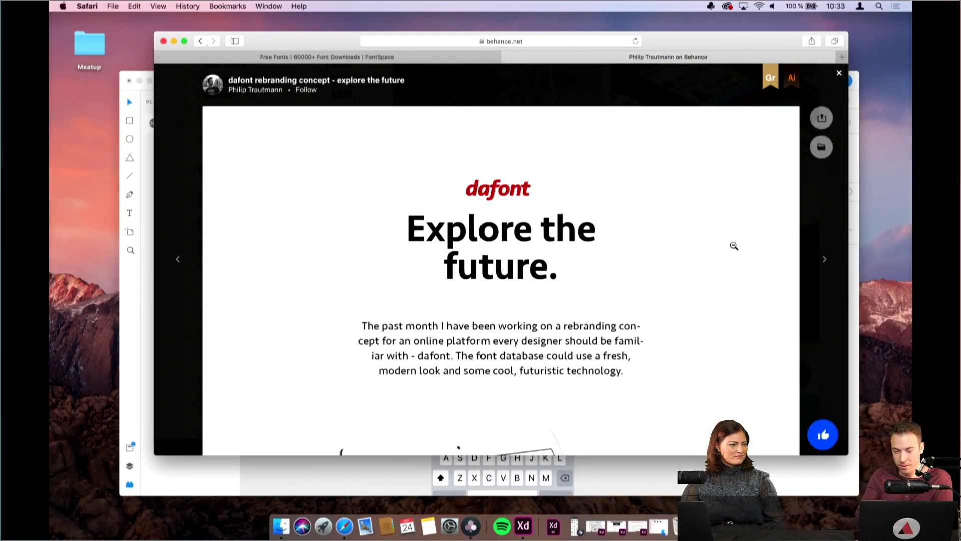
pyautogui.scroll(-10, 734, 246)
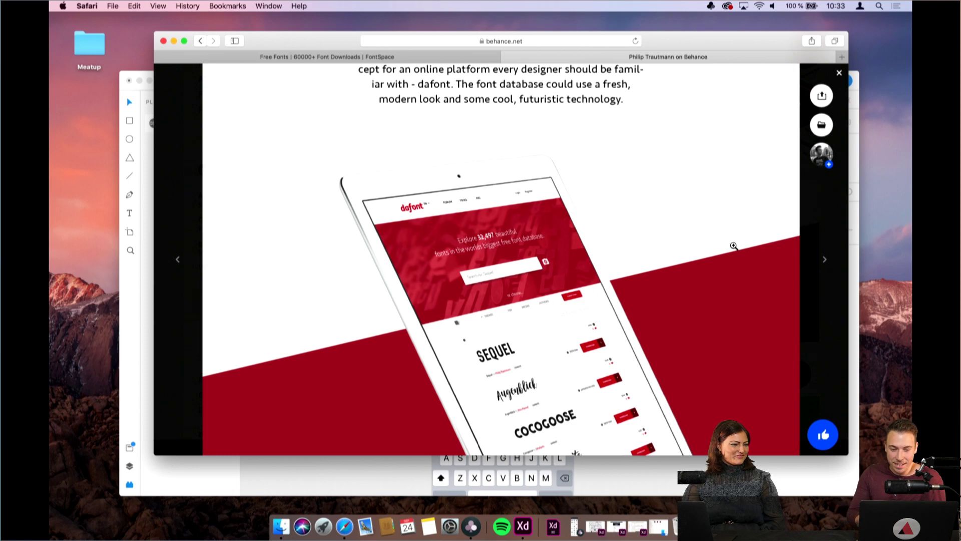
pyautogui.click(468, 60)
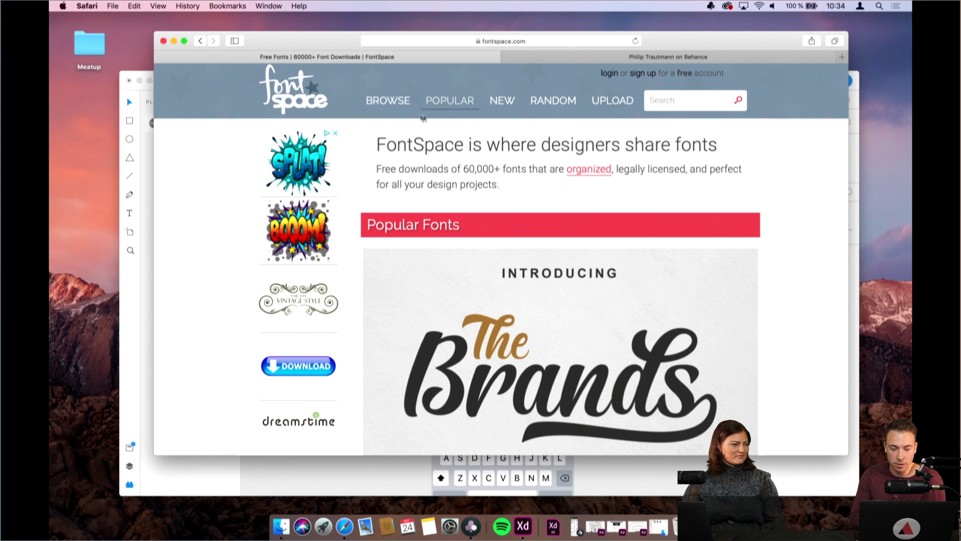
# Look through FontSpace's popular, new and random font pages in turn
pyautogui.click(457, 107)
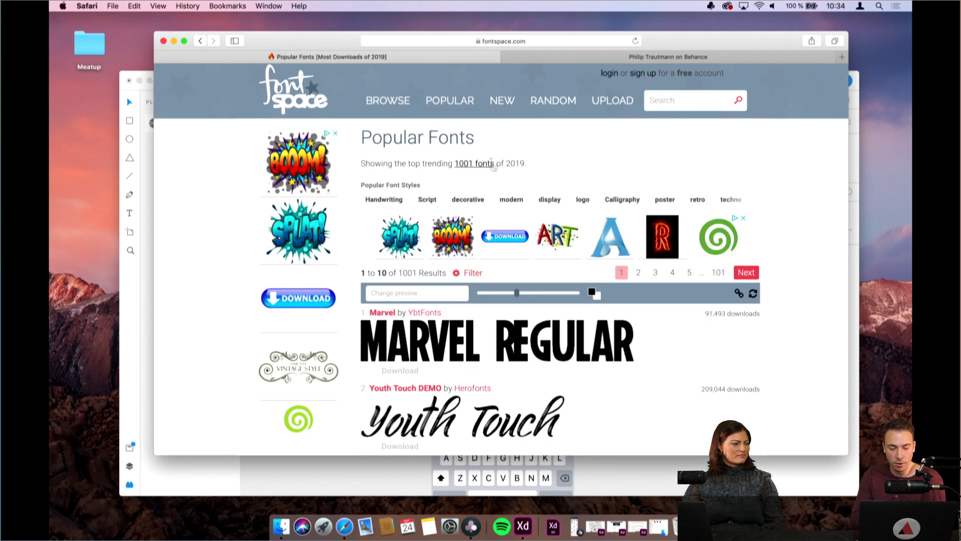
pyautogui.scroll(-2, 480, 107)
pyautogui.scroll(2, 501, 109)
pyautogui.click(509, 110)
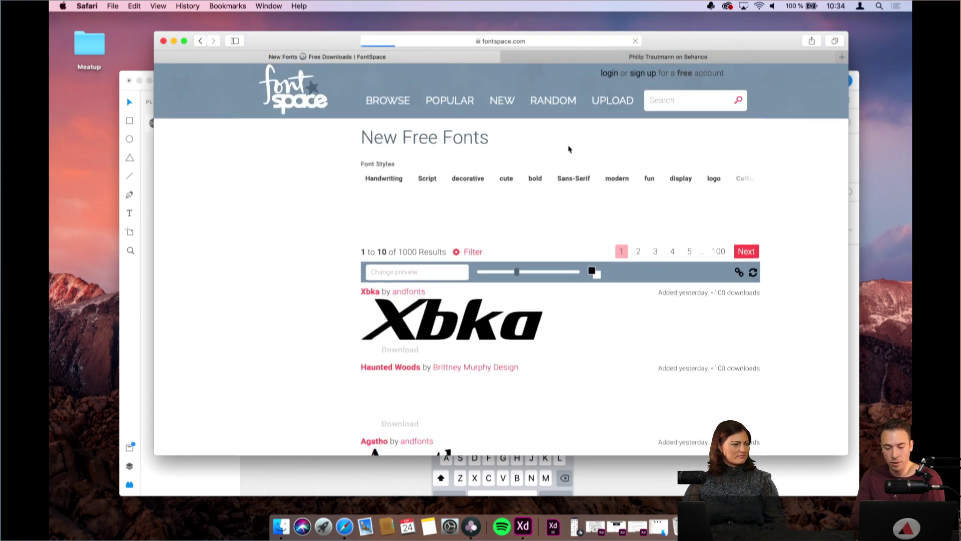
pyautogui.click(560, 104)
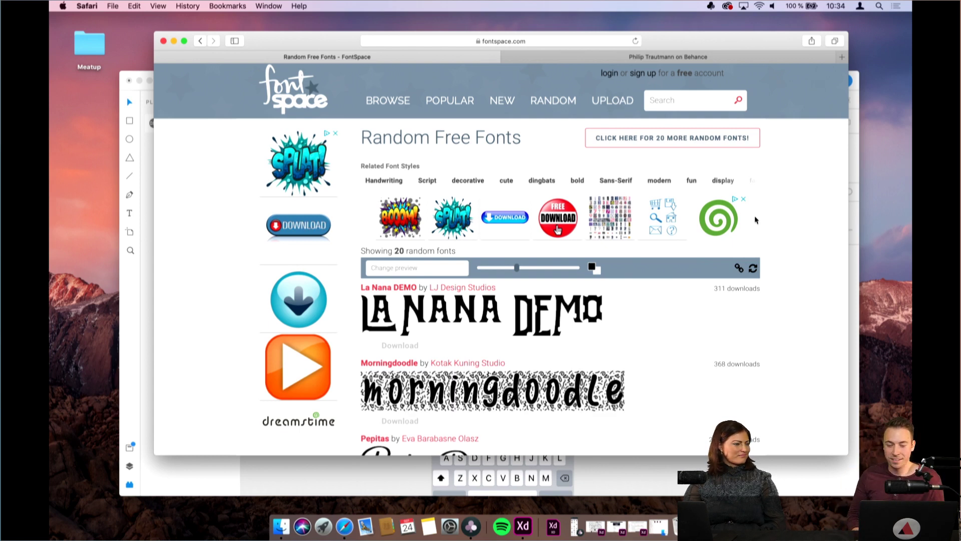
# View the browse categories and the random font list, and return to the FontSpace home page
pyautogui.moveTo(389, 101)
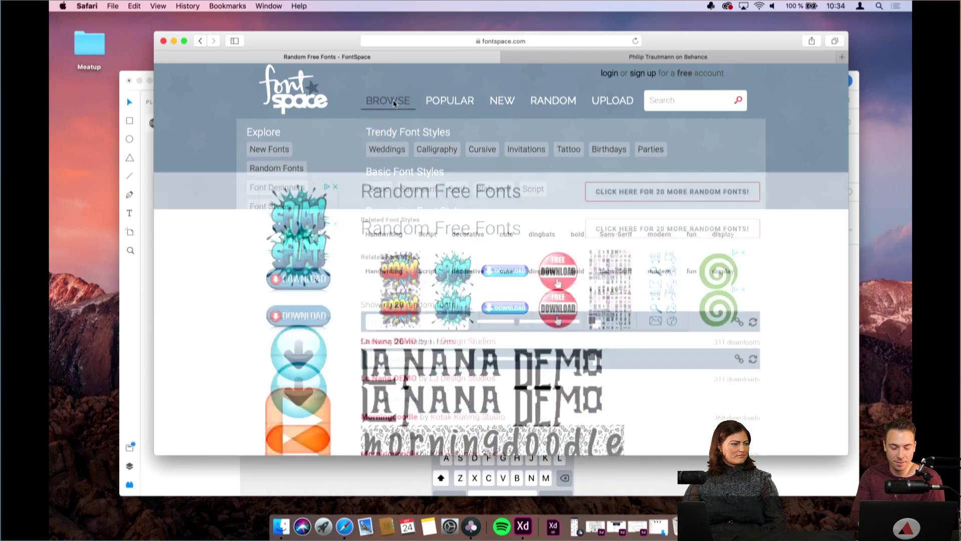
pyautogui.scroll(-3, 559, 192)
pyautogui.scroll(2, 491, 180)
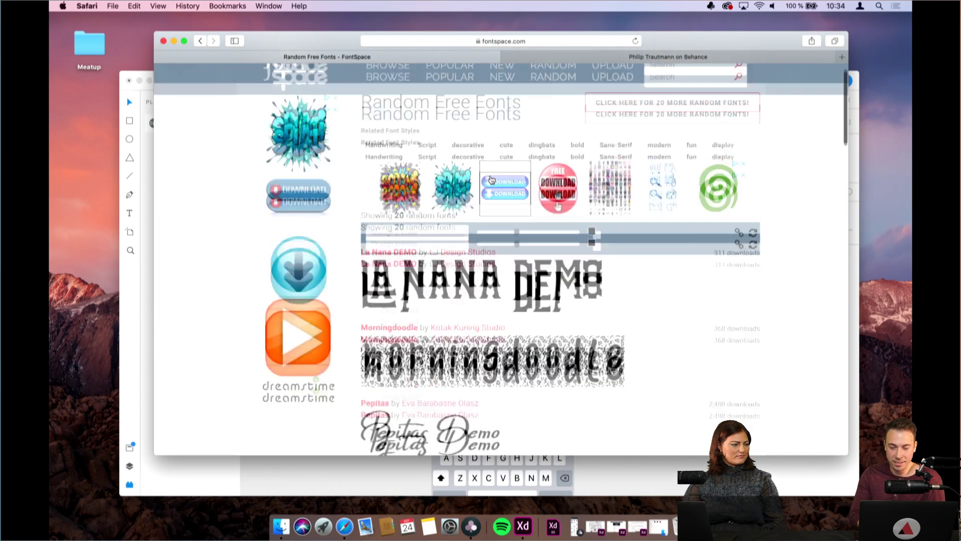
pyautogui.click(287, 107)
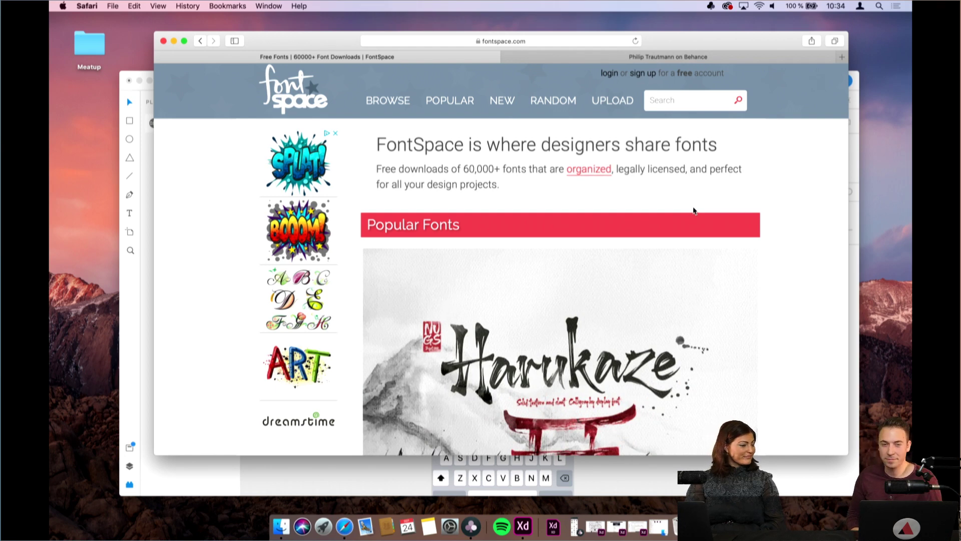
# Switch to the XD document Copy of Full_Fontspace, move its window higher on the desktop and look over its artboard overview
pyautogui.click(593, 524)
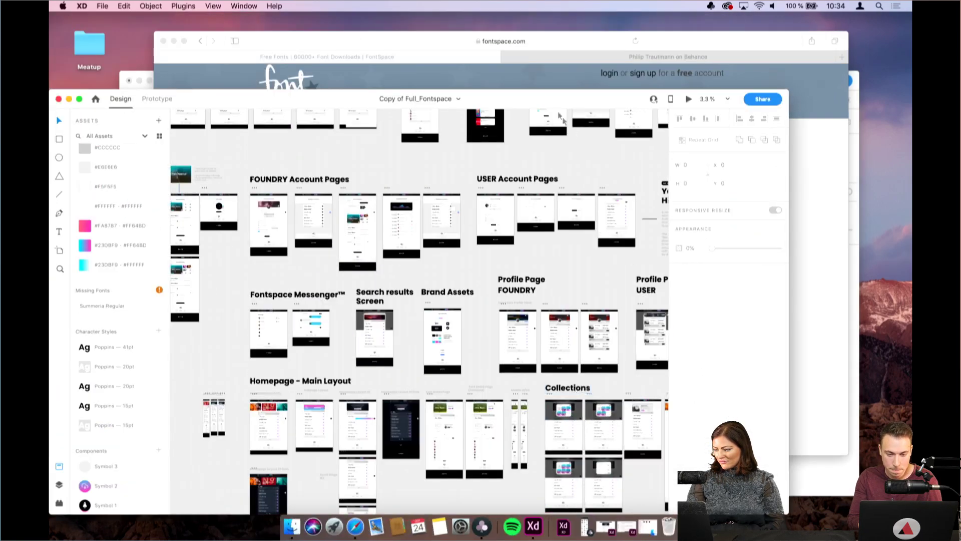
pyautogui.moveTo(536, 97); pyautogui.dragTo(618, 65)
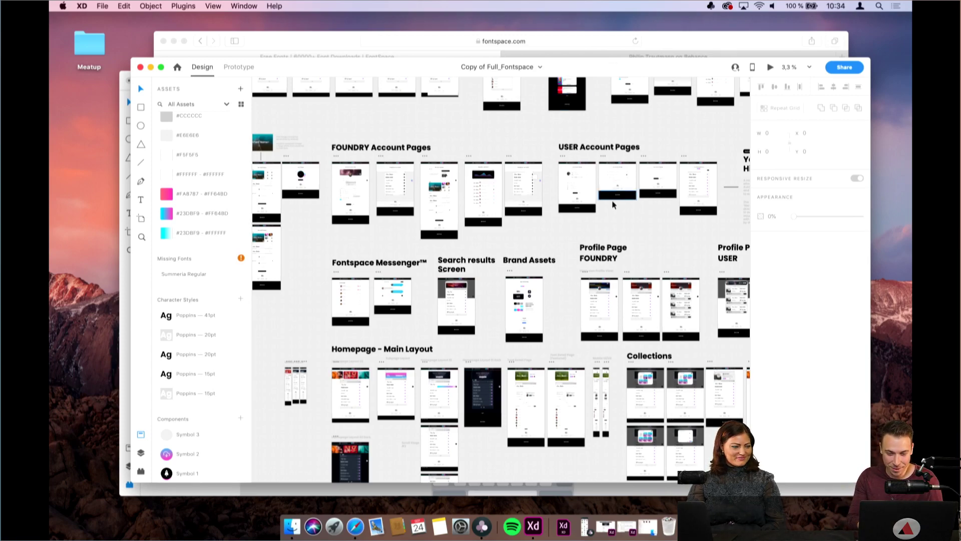
pyautogui.scroll(-2, 613, 203)
pyautogui.hscroll(3, 613, 204)
pyautogui.scroll(-2, 613, 205)
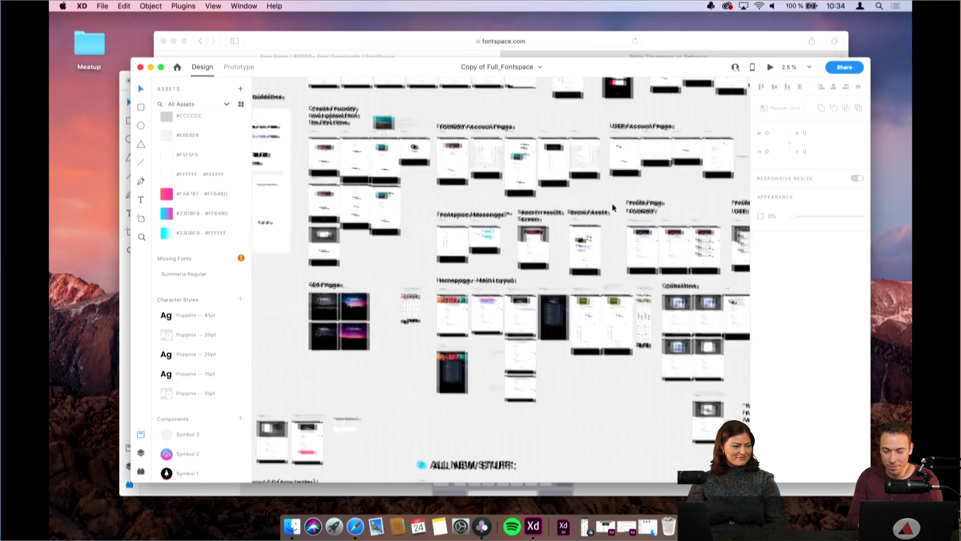
pyautogui.scroll(3, 613, 207)
pyautogui.hscroll(-1, 613, 207)
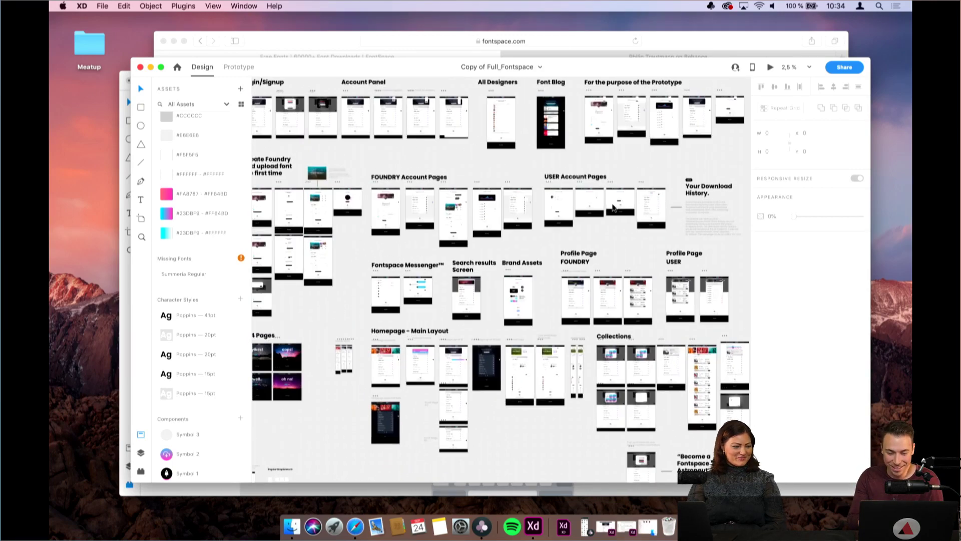
# Minimize the Copy of Full_Fontspace window and show the Fontspace_Cookie_Banner document in full screen
pyautogui.click(150, 68)
pyautogui.press('super+Tab')
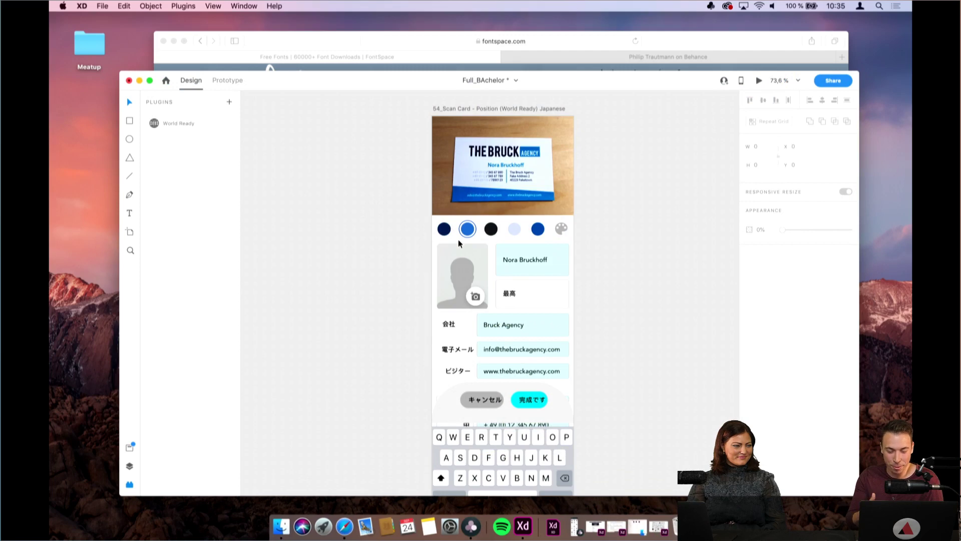
pyautogui.rightClick(520, 535)
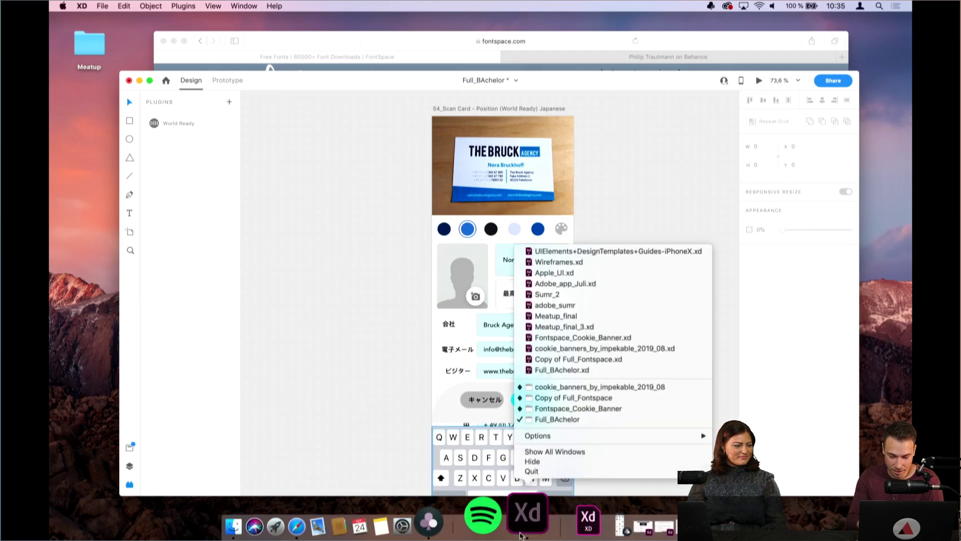
pyautogui.click(568, 408)
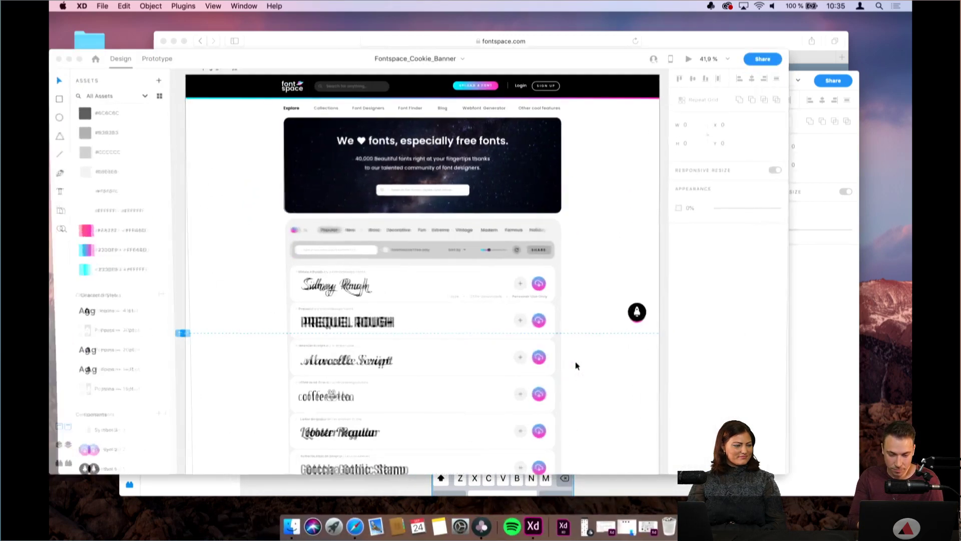
pyautogui.click(599, 84)
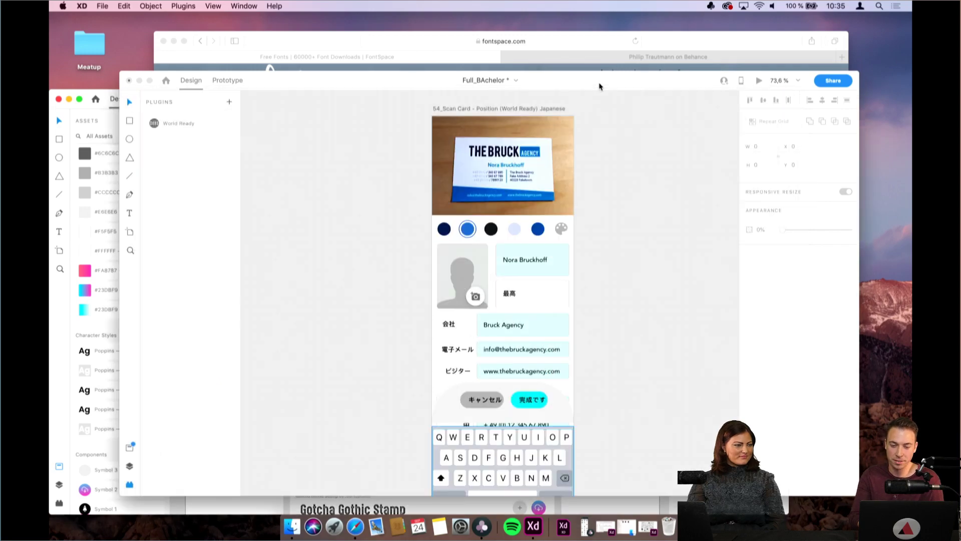
pyautogui.click(90, 107)
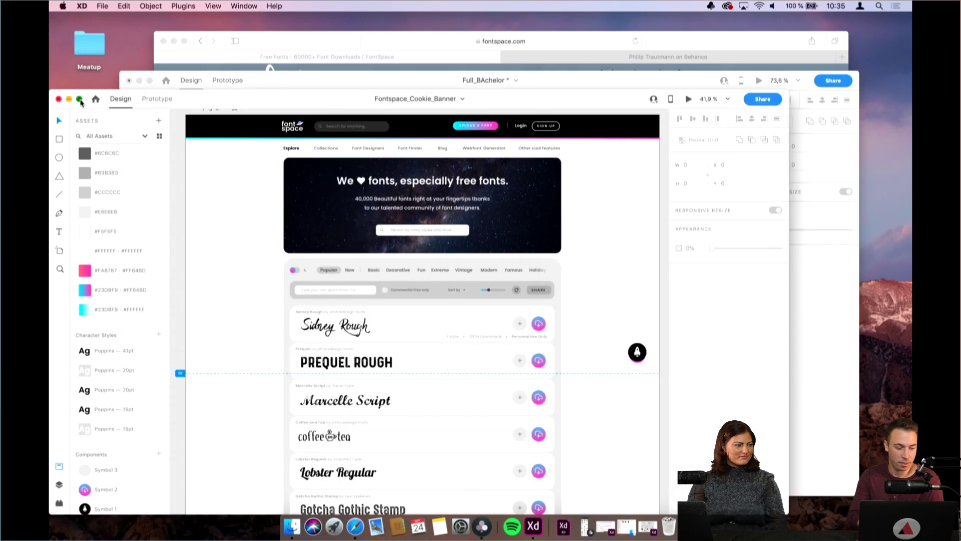
pyautogui.click(79, 99)
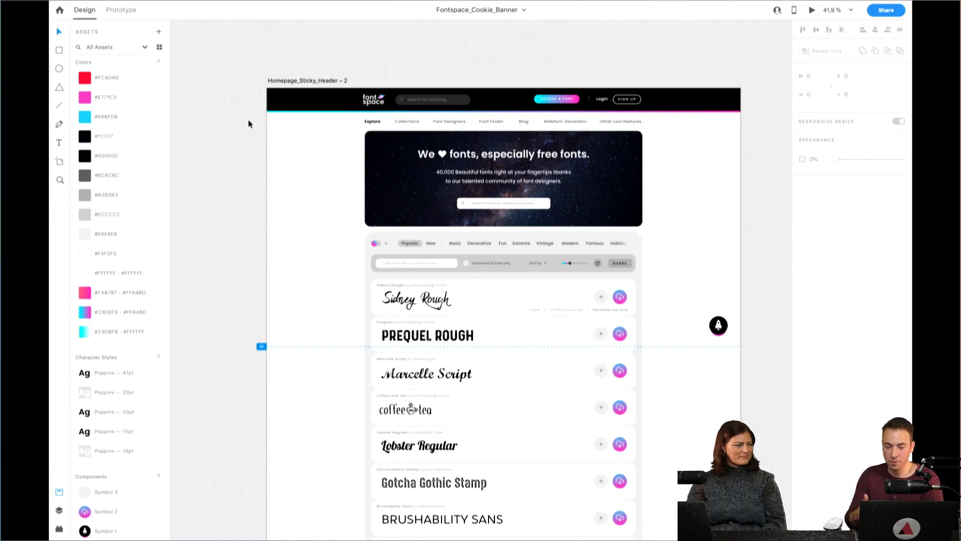
# Preview the Homepage_Sticky_Header – 2 artboard and examine its sticky header, hero search, filter bar and font list
pyautogui.click(315, 80)
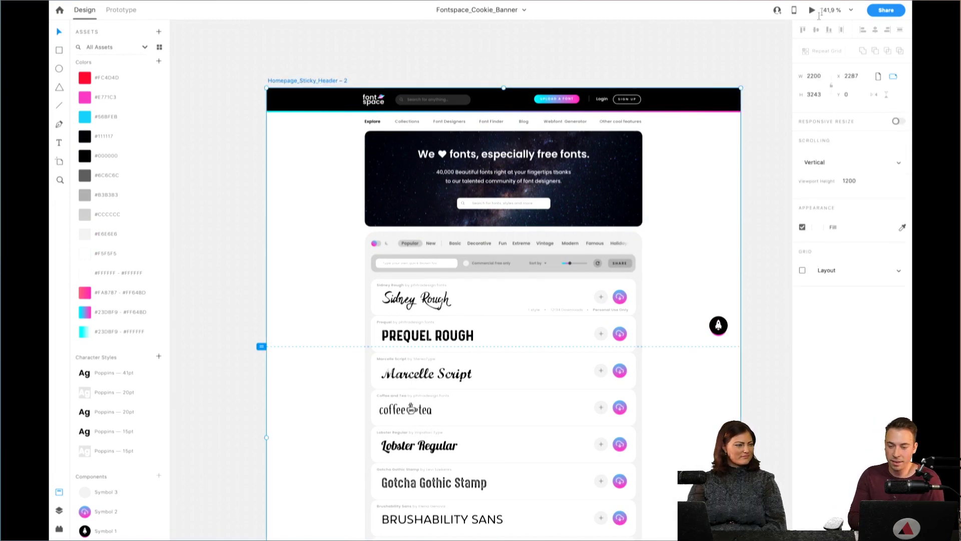
pyautogui.click(812, 8)
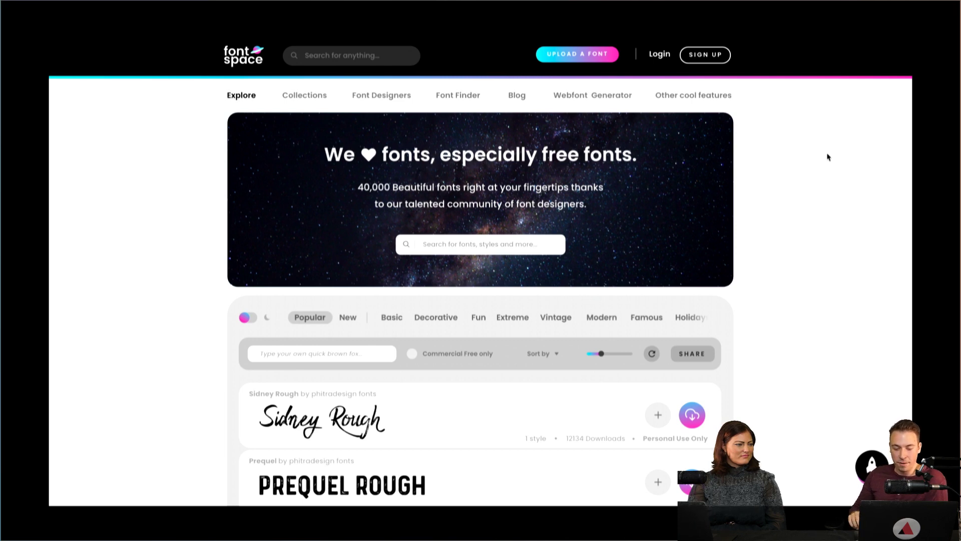
pyautogui.scroll(-3, 827, 157)
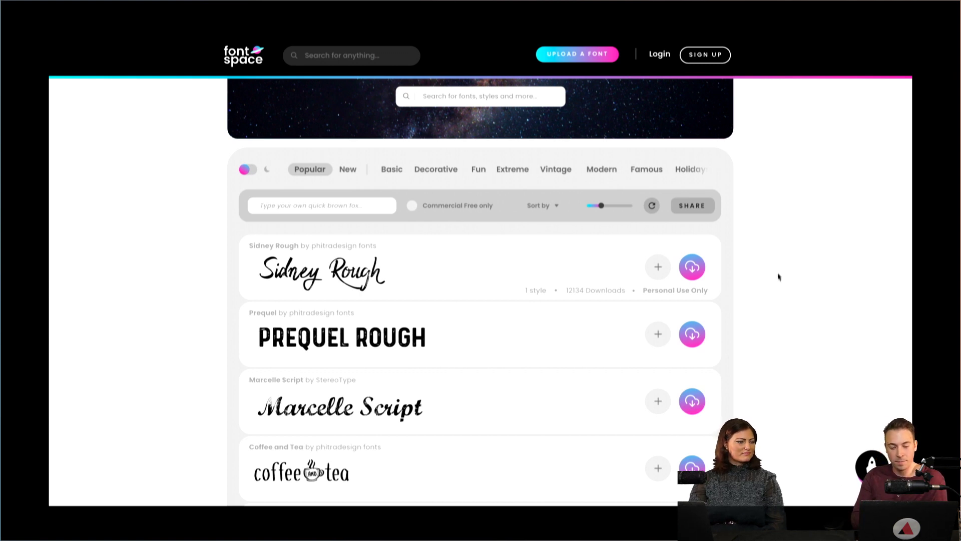
pyautogui.scroll(1, 777, 242)
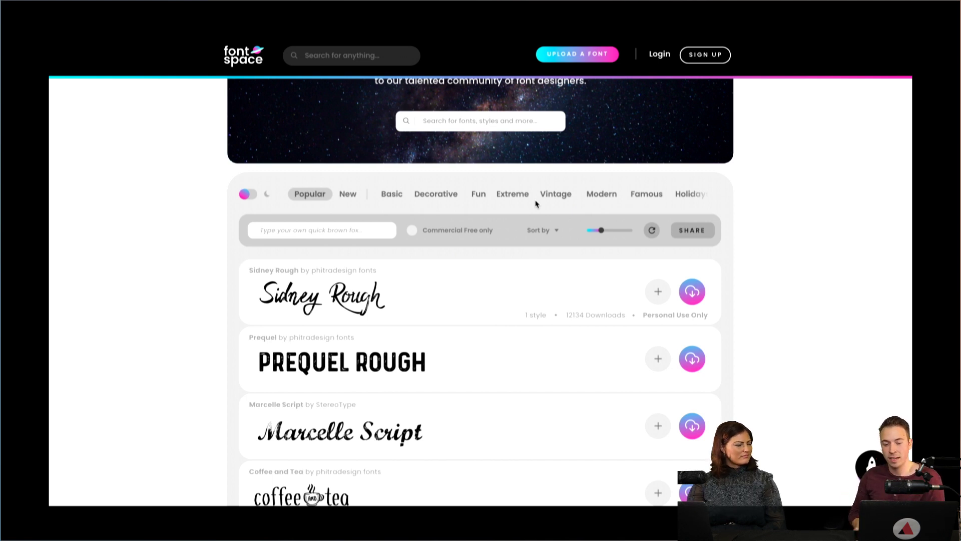
pyautogui.scroll(3, 536, 204)
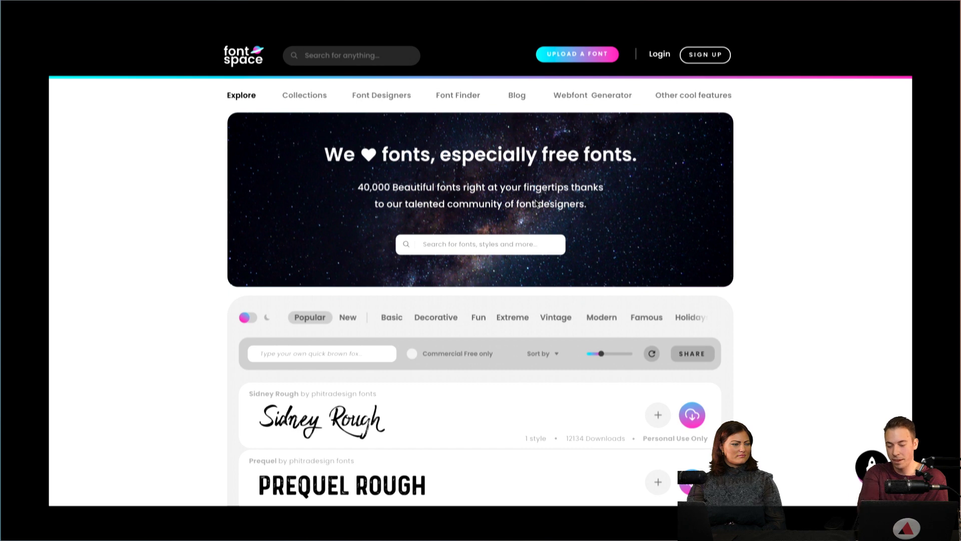
pyautogui.scroll(-1, 535, 203)
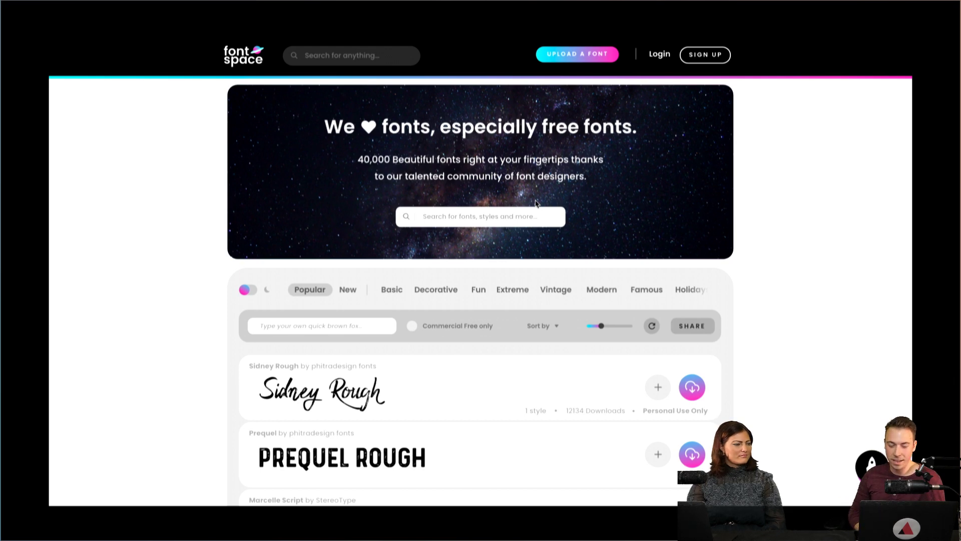
pyautogui.scroll(-4, 536, 203)
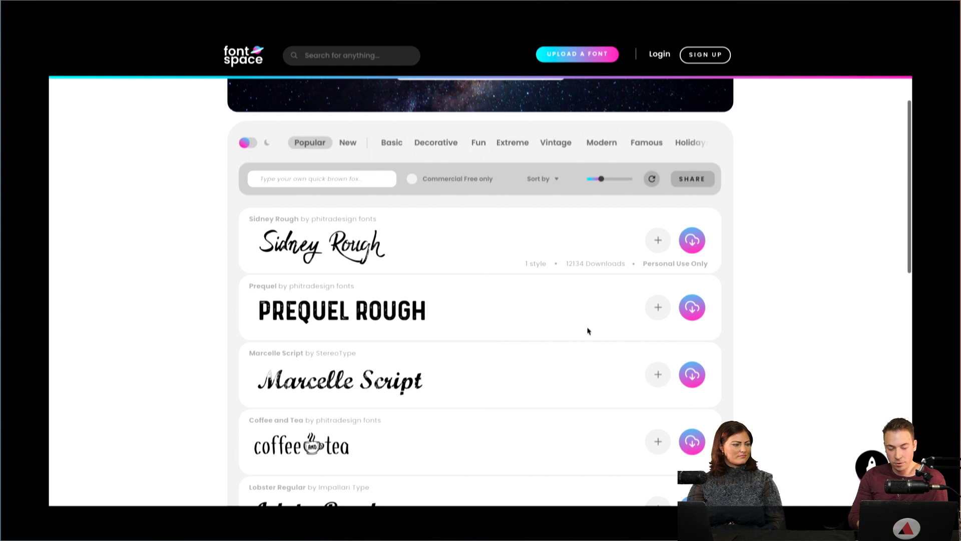
pyautogui.scroll(-1, 590, 332)
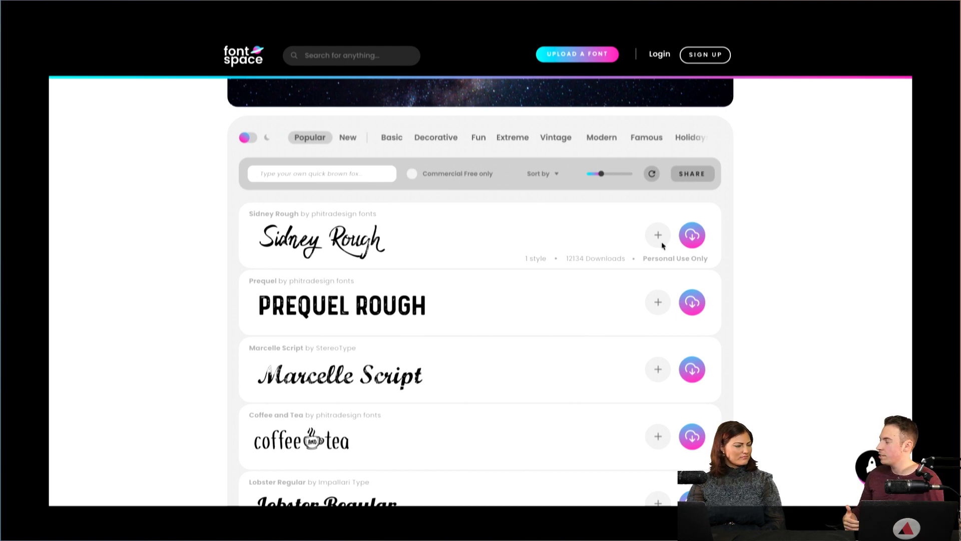
pyautogui.scroll(2, 662, 241)
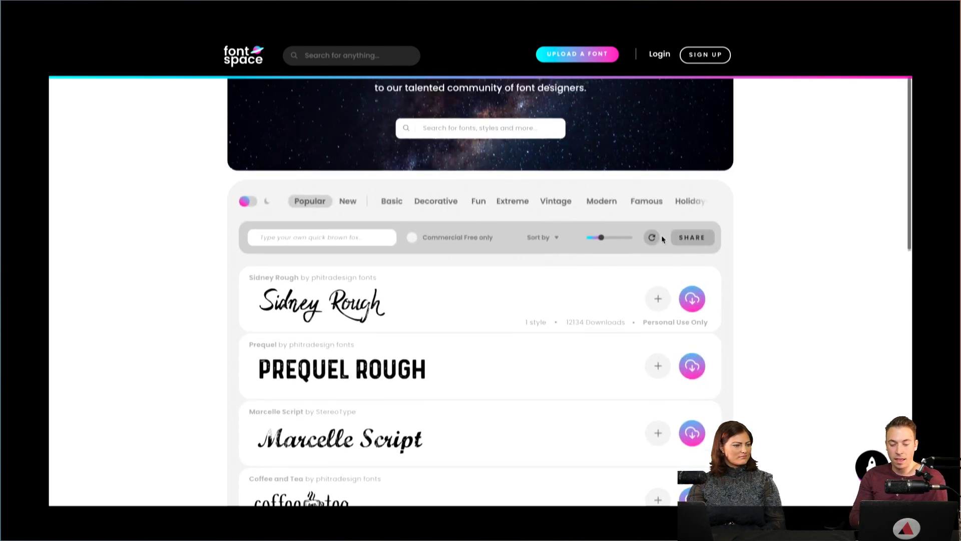
pyautogui.scroll(3, 662, 239)
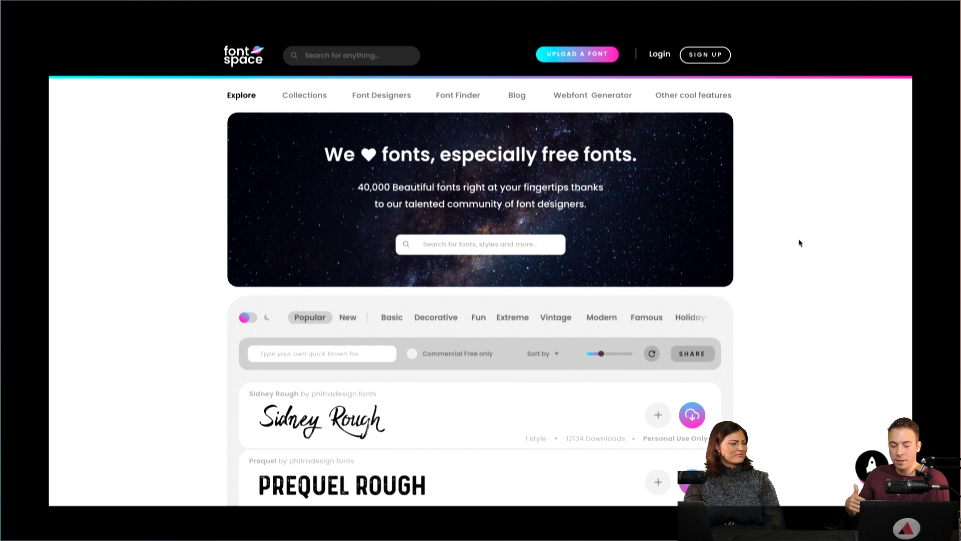
pyautogui.scroll(-1, 800, 243)
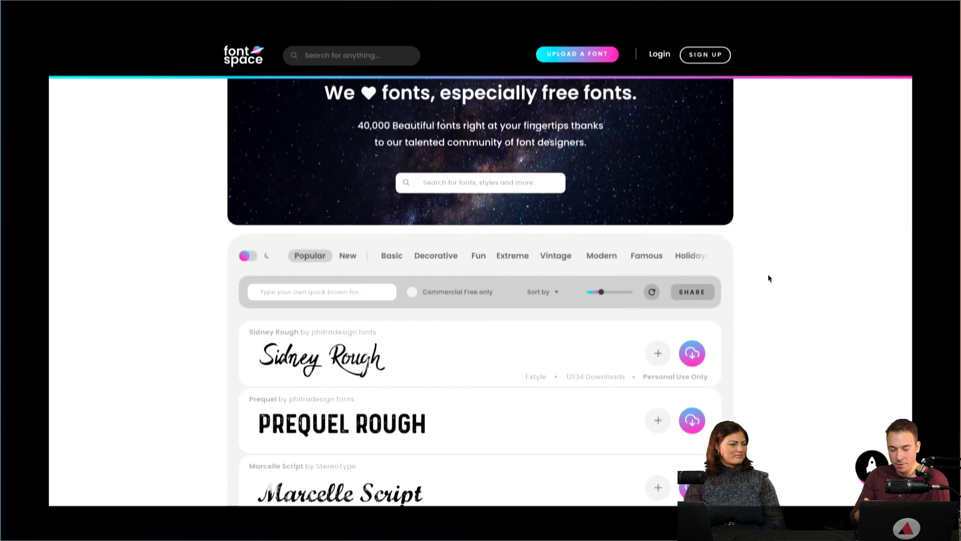
pyautogui.scroll(-1, 770, 279)
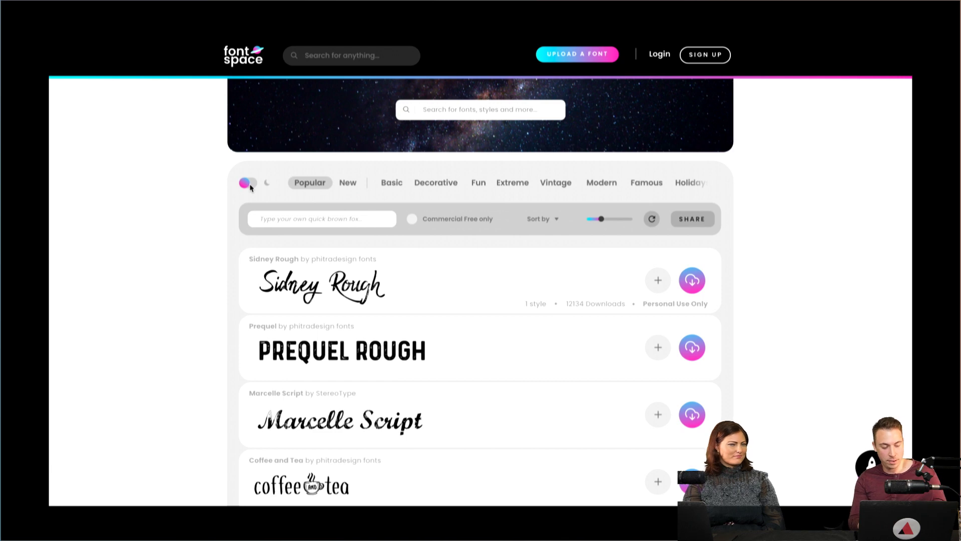
# Leave the full-screen preview, bring back Copy of Full_Fontspace and close its preview window
pyautogui.press('Escape')
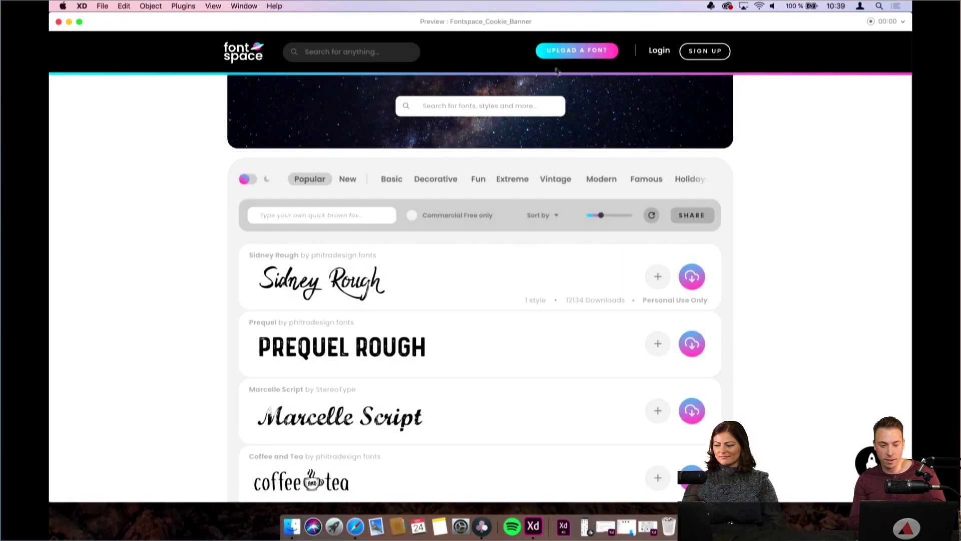
pyautogui.moveTo(561, 23)
pyautogui.mouseDown()
pyautogui.moveTo(563, 262)
pyautogui.moveTo(553, 16)
pyautogui.mouseUp()
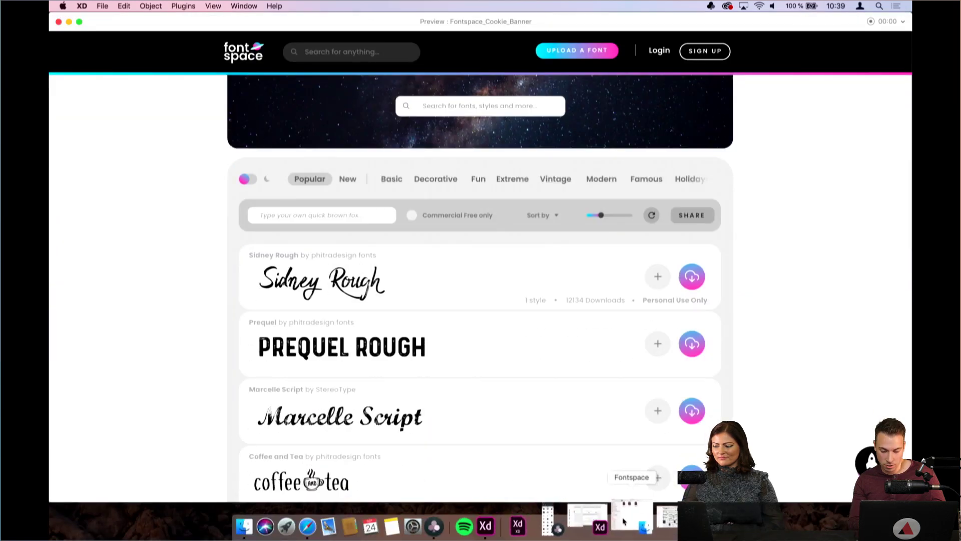
pyautogui.click(648, 515)
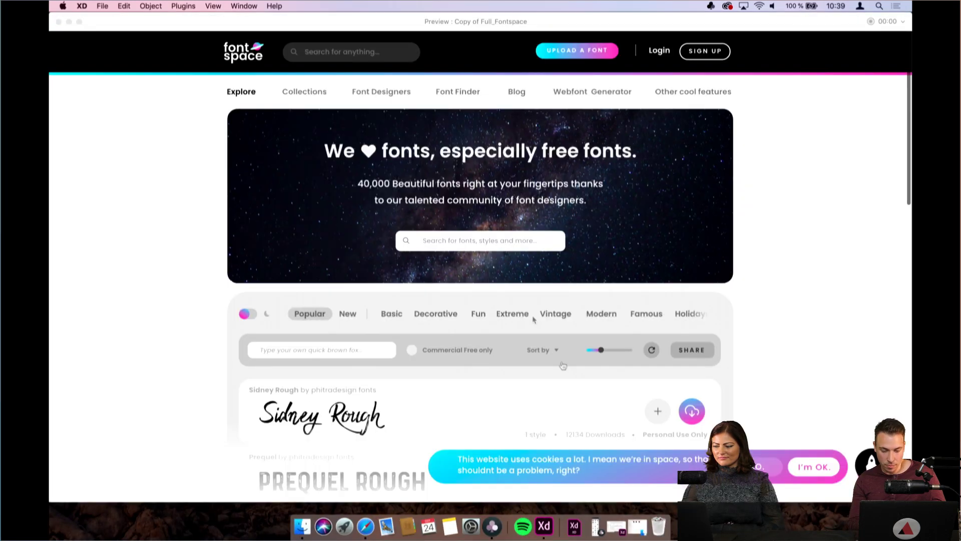
pyautogui.click(58, 21)
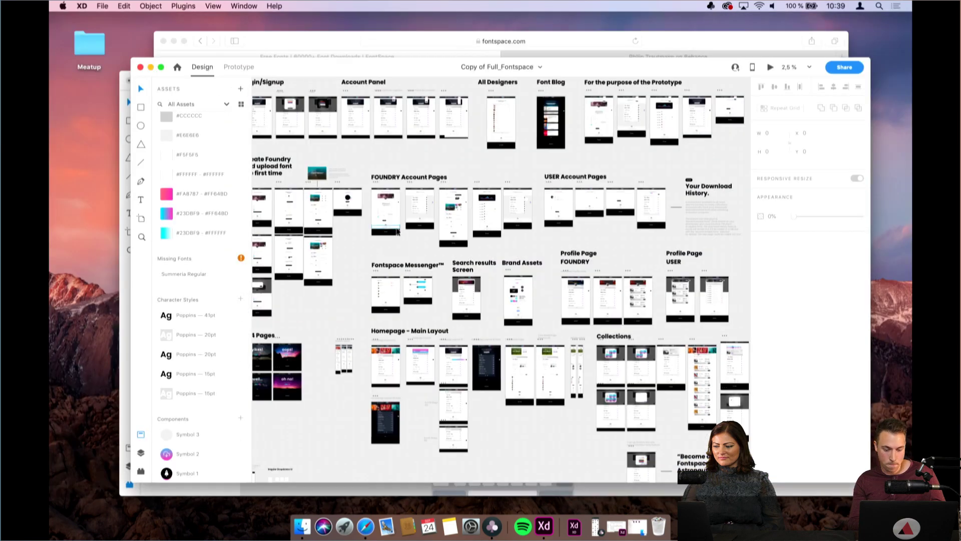
# Delete the gradient cookie banner lying across the font list on the Homepage Layout 01 artboard and clear the selection
pyautogui.scroll(3, 394, 225)
pyautogui.scroll(5, 394, 226)
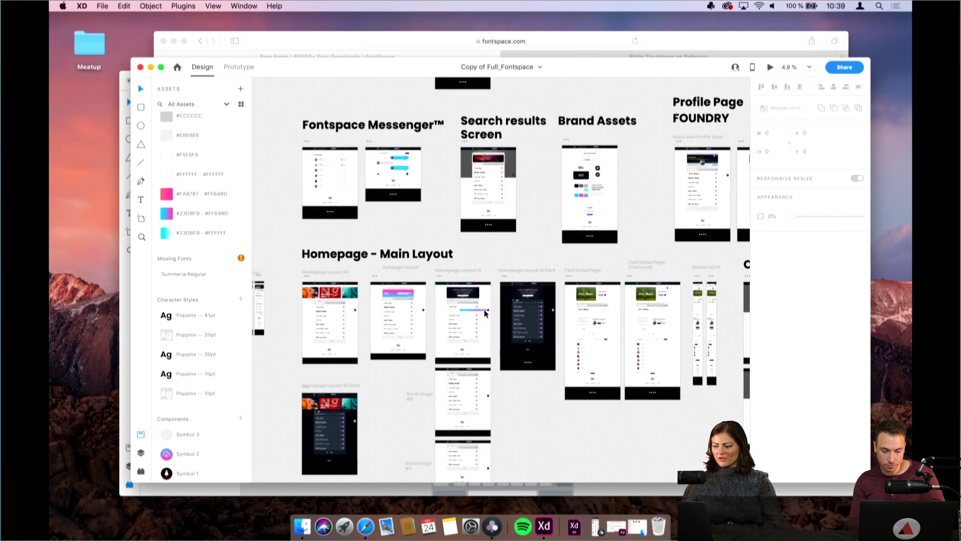
pyautogui.scroll(1, 485, 310)
pyautogui.scroll(3, 485, 311)
pyautogui.click(484, 311)
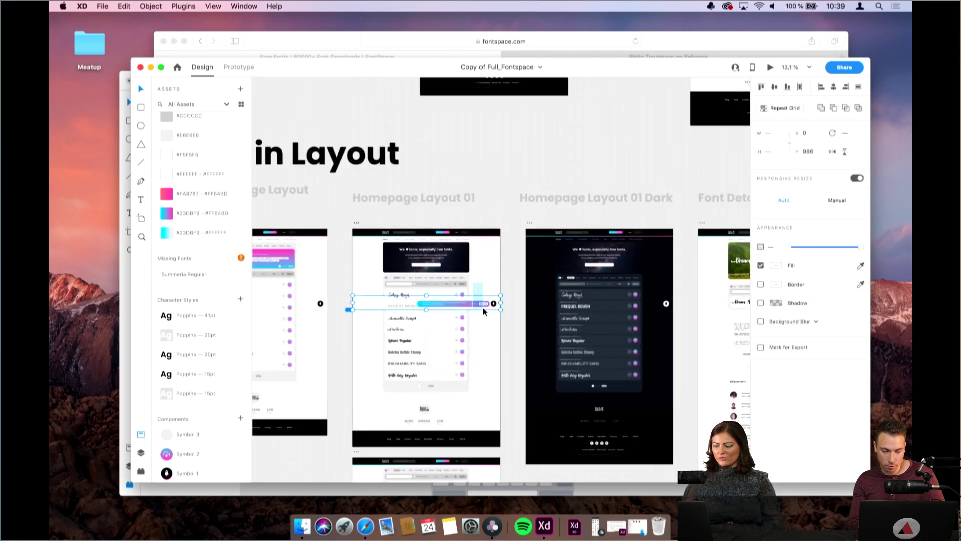
pyautogui.press('Delete')
pyautogui.click(446, 308)
pyautogui.doubleClick(447, 307)
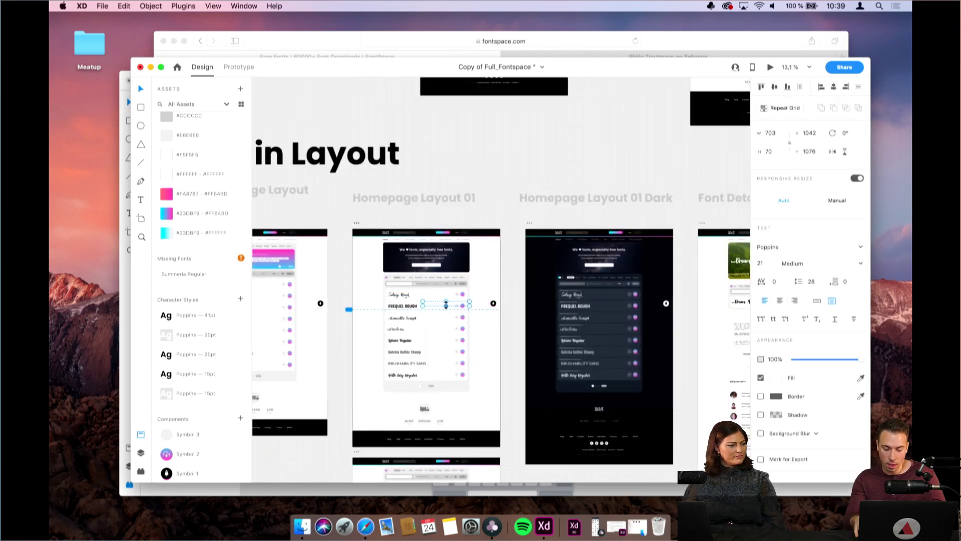
pyautogui.press('Escape')
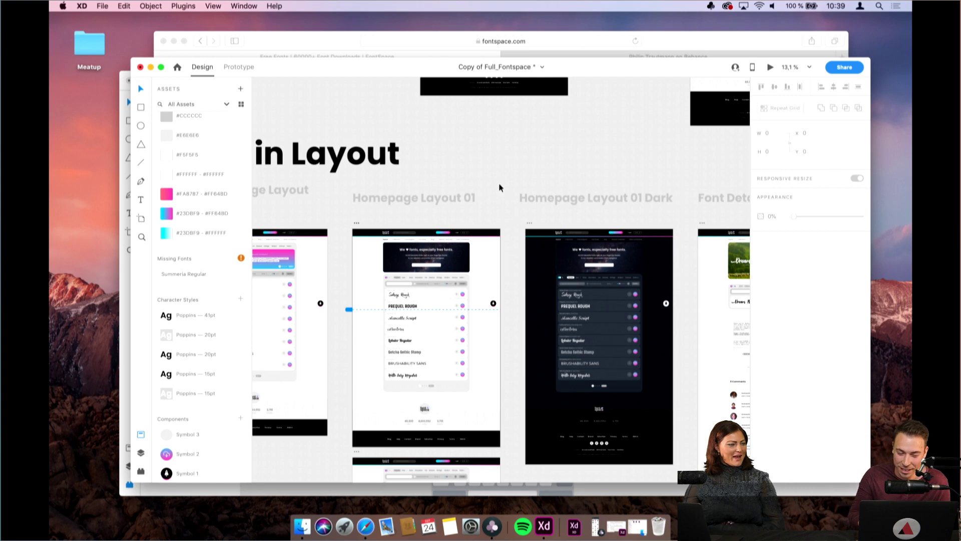
# Look over the homepage layouts and examine the Your Download History page among the USER Account Pages
pyautogui.scroll(2, 499, 183)
pyautogui.scroll(1, 500, 188)
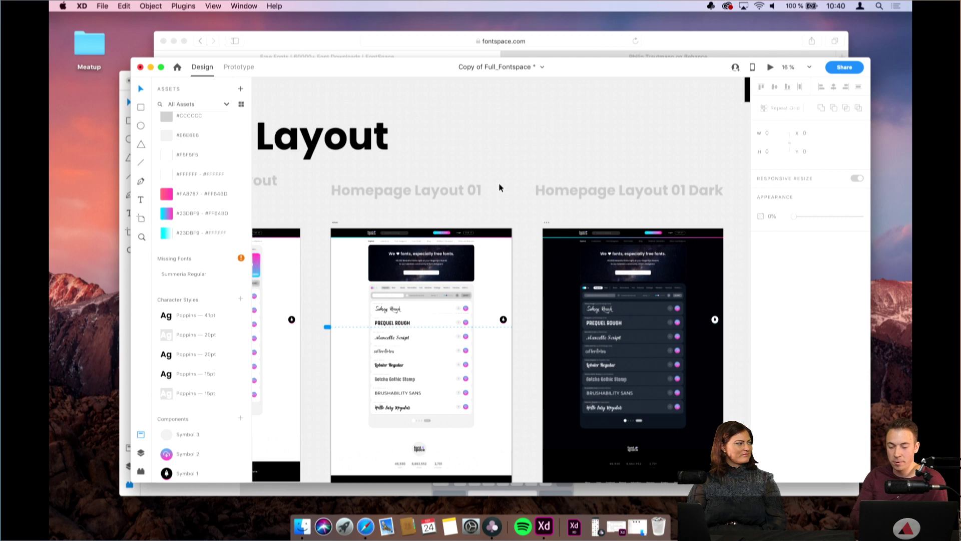
pyautogui.scroll(-2, 500, 187)
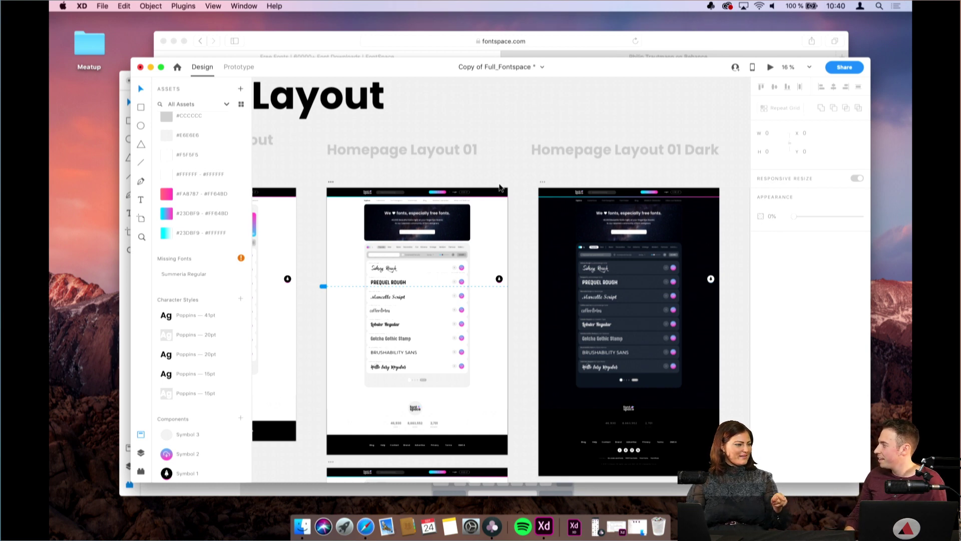
pyautogui.scroll(-5, 500, 188)
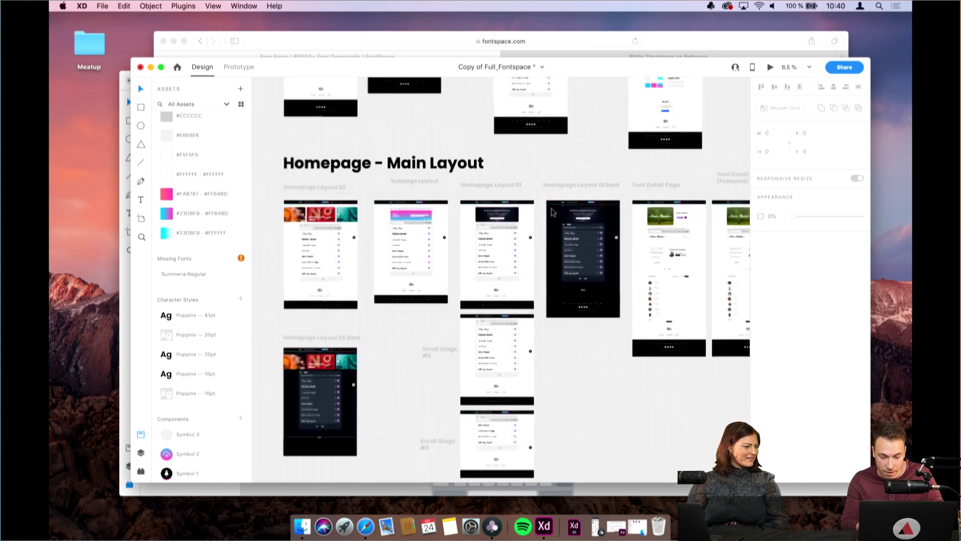
pyautogui.hscroll(3, 531, 200)
pyautogui.scroll(-5, 552, 213)
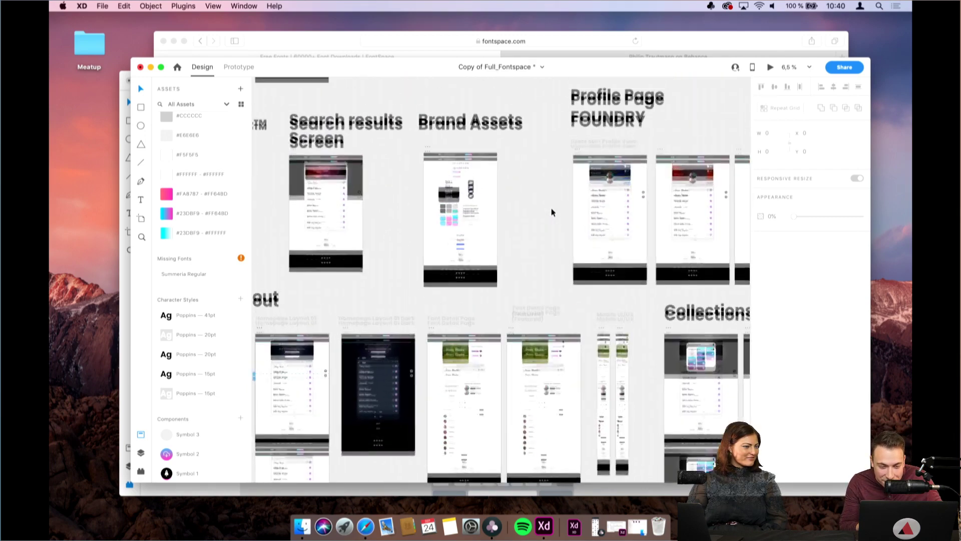
pyautogui.hscroll(5, 552, 209)
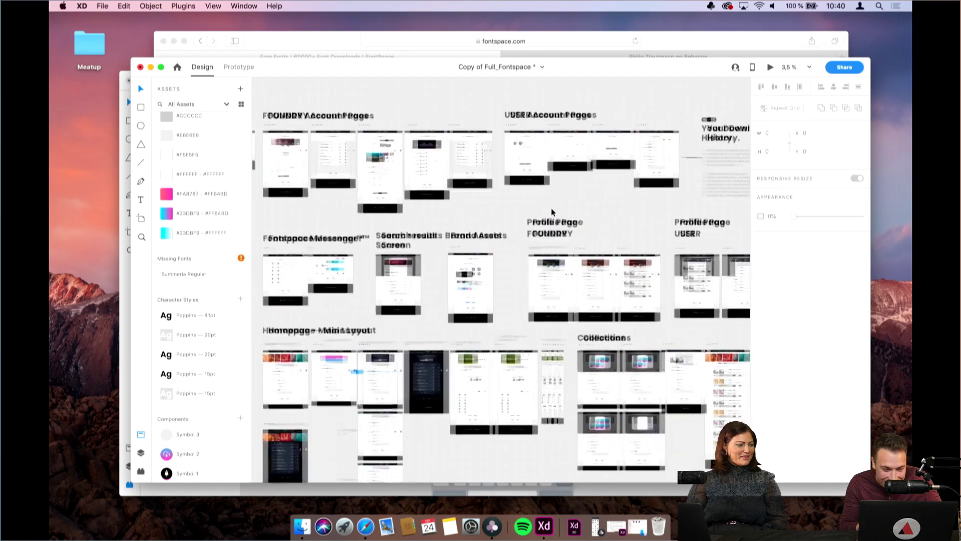
pyautogui.scroll(8, 605, 153)
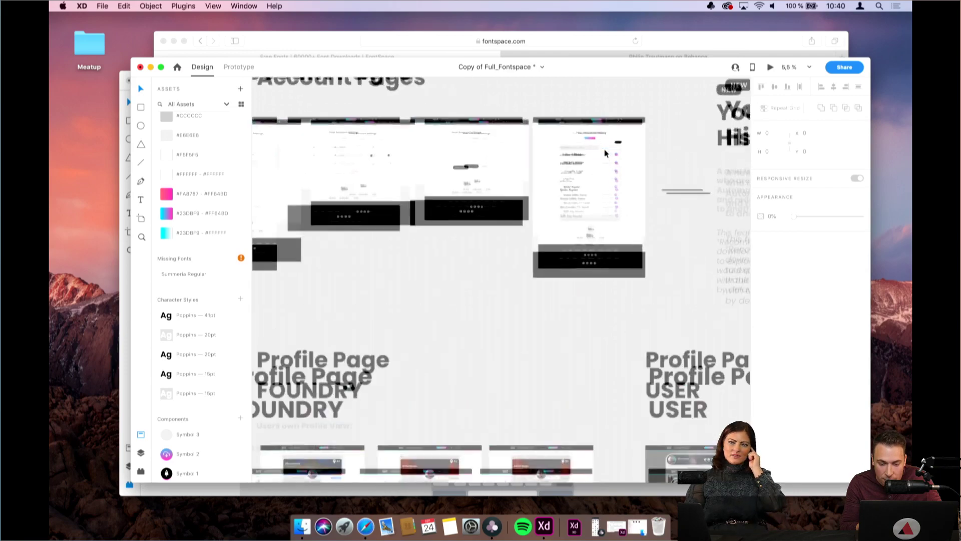
pyautogui.scroll(3, 605, 152)
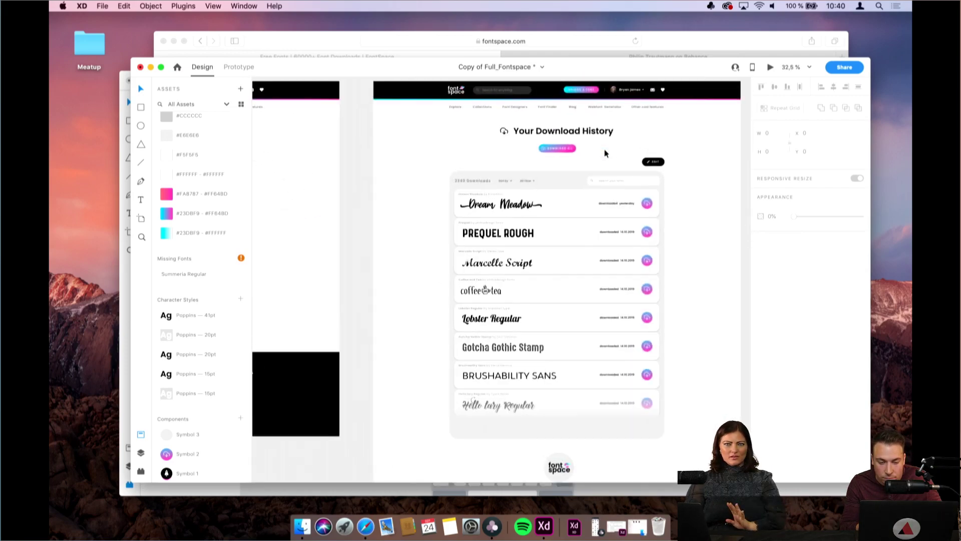
pyautogui.scroll(1, 605, 153)
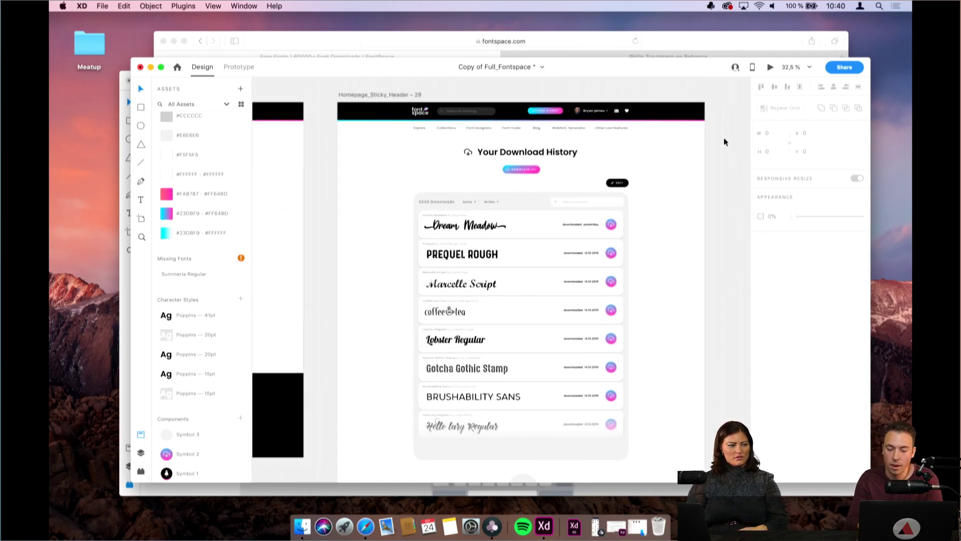
pyautogui.scroll(2, 724, 141)
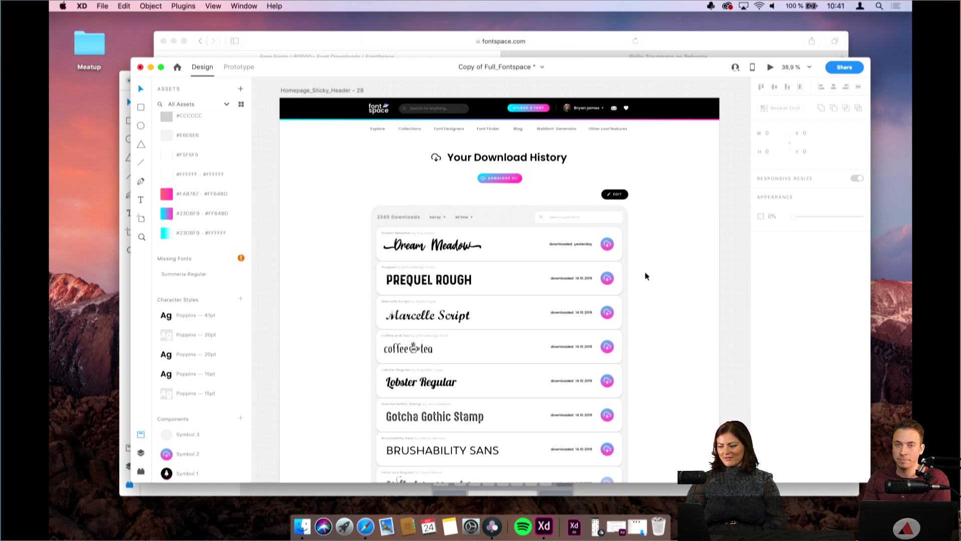
# Go back to the Homepage_Sticky_Header artboard and examine its header, logo, navigation and hero area up close
pyautogui.scroll(-5, 646, 276)
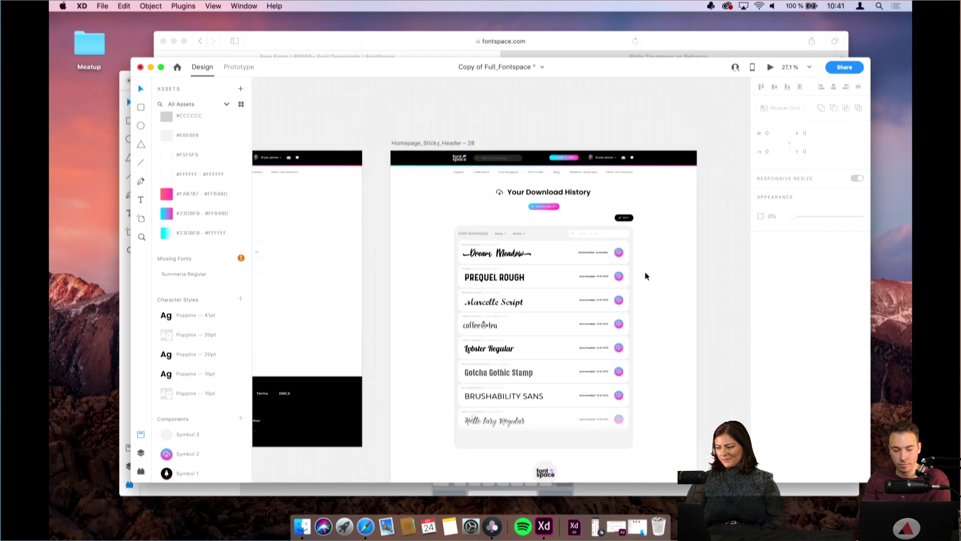
pyautogui.hscroll(5, 645, 276)
pyautogui.scroll(-5, 645, 276)
pyautogui.scroll(-5, 646, 276)
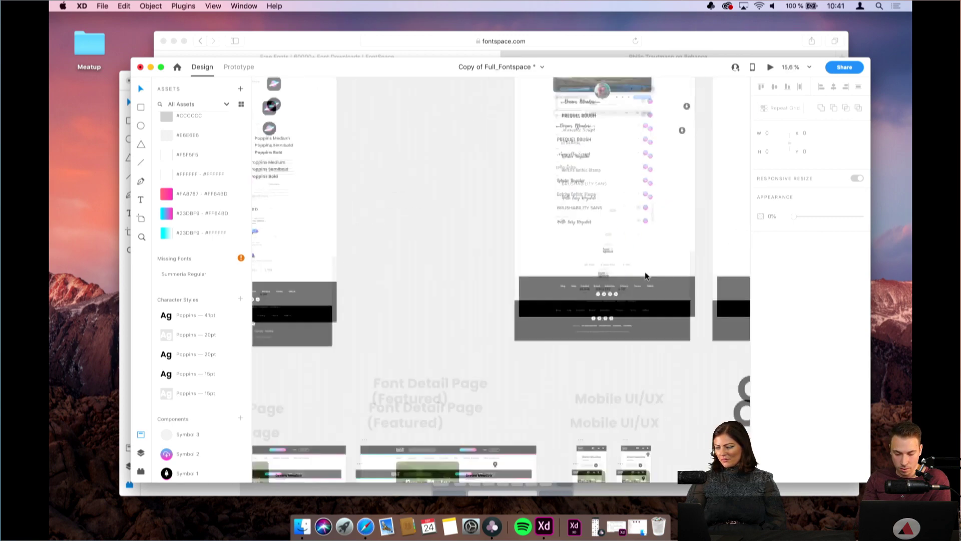
pyautogui.scroll(-3, 645, 276)
pyautogui.hscroll(-5, 646, 275)
pyautogui.scroll(3, 473, 199)
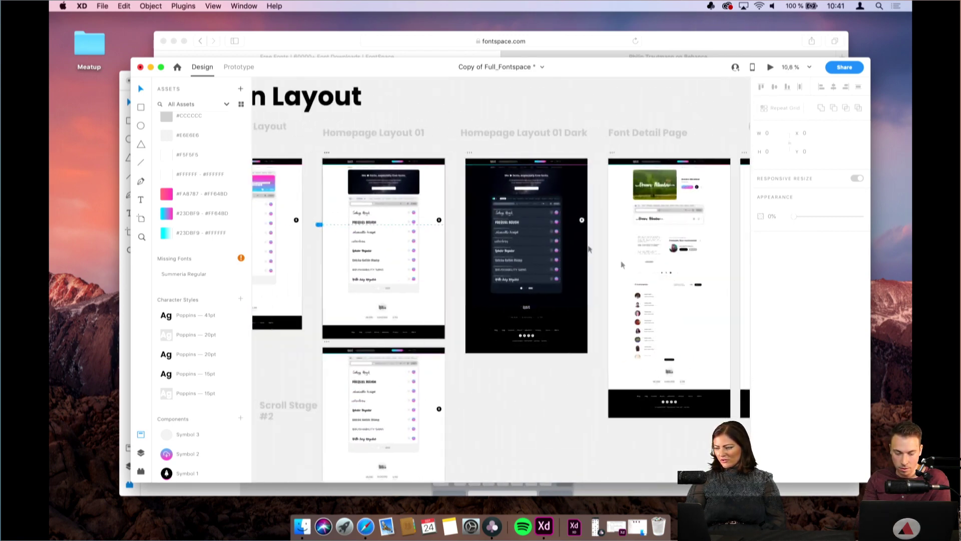
pyautogui.scroll(4, 472, 199)
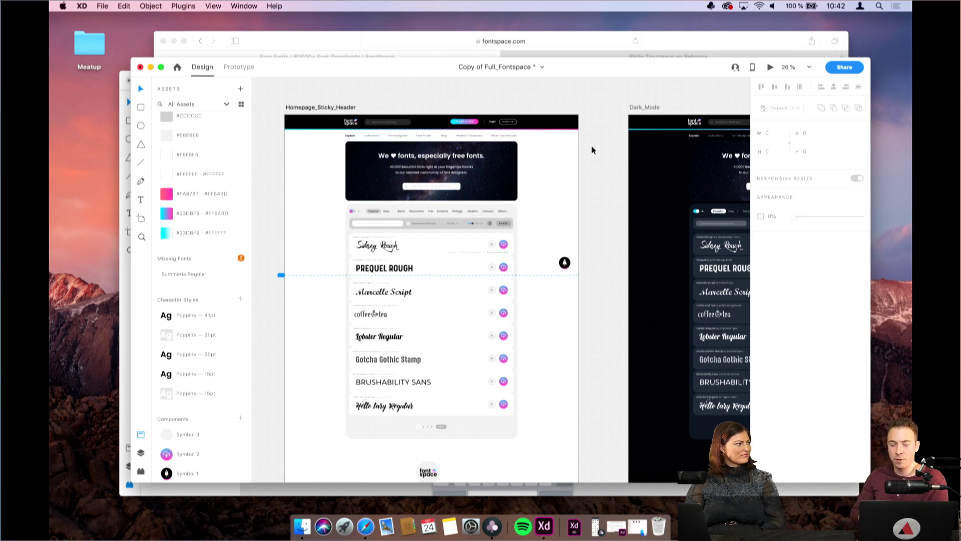
pyautogui.scroll(5, 327, 103)
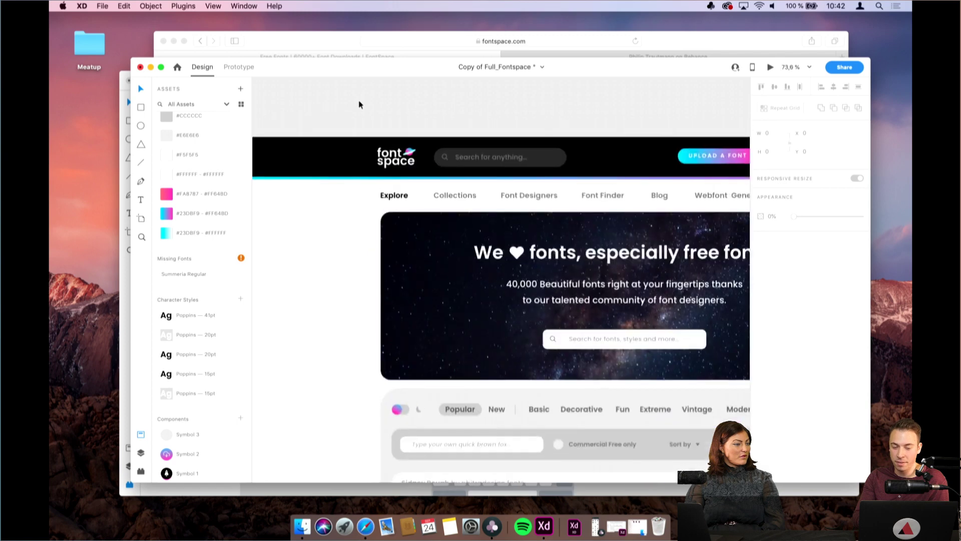
pyautogui.hscroll(2, 359, 104)
pyautogui.scroll(-1, 359, 104)
pyautogui.scroll(2, 359, 105)
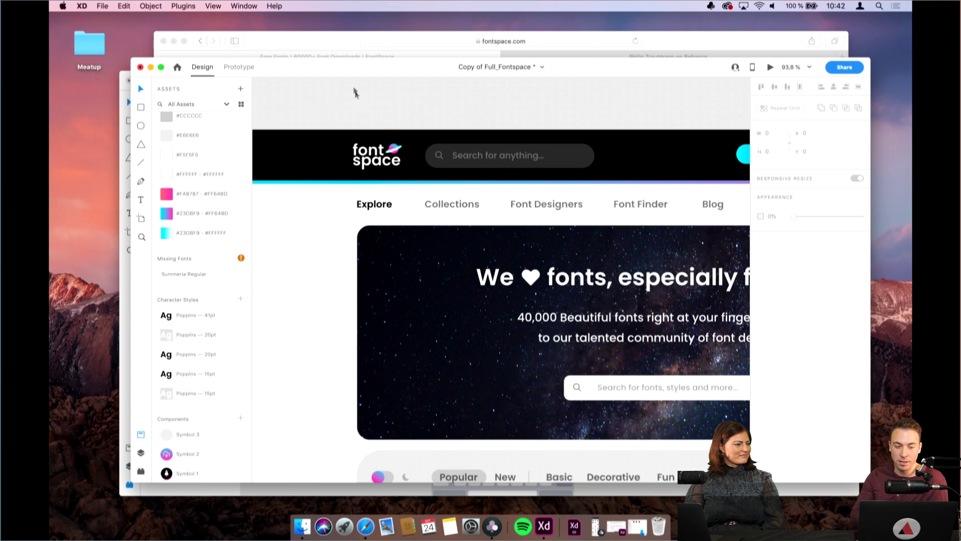
# Move the live fontspace.com browser window below the prototype's header to compare logos, and return to XD to examine the redesigned header
pyautogui.click(335, 49)
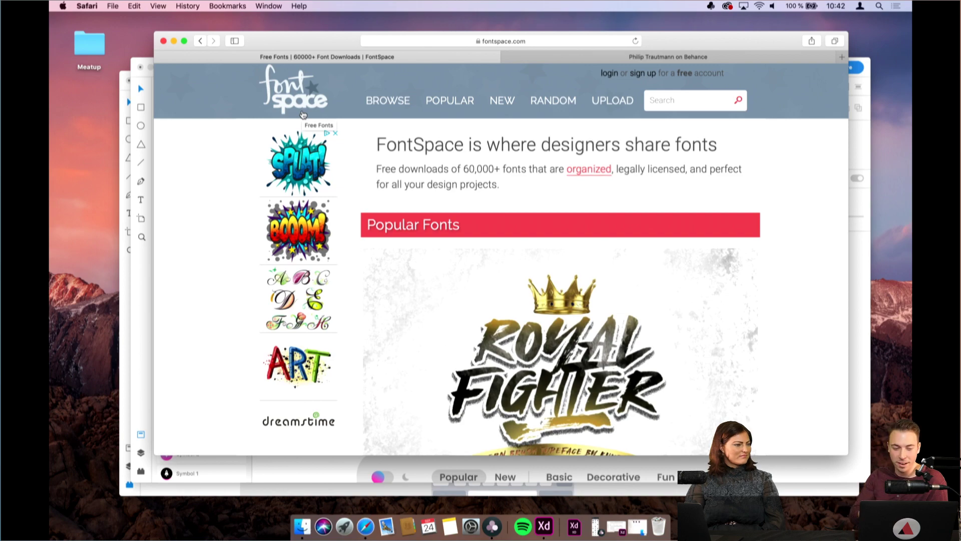
pyautogui.moveTo(305, 43); pyautogui.dragTo(304, 214)
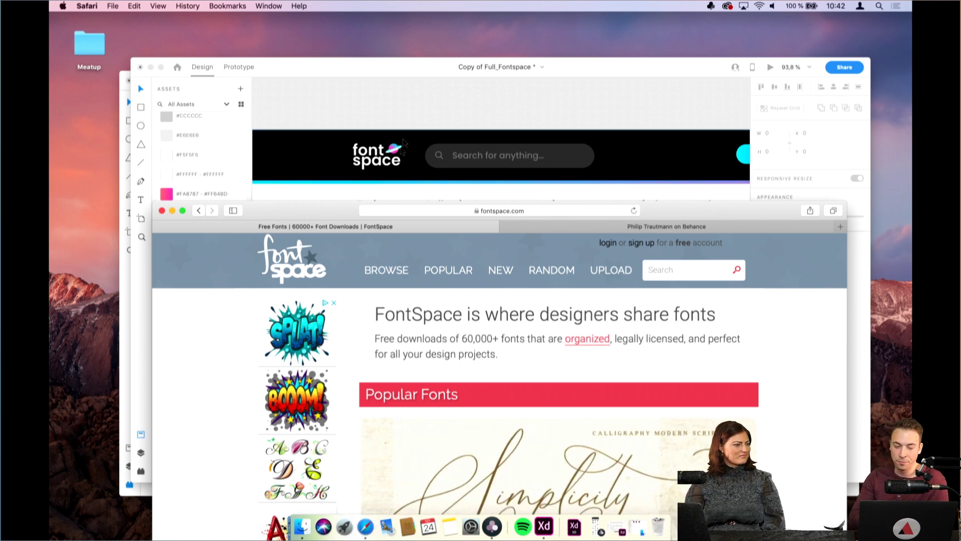
pyautogui.click(399, 159)
pyautogui.scroll(5, 398, 145)
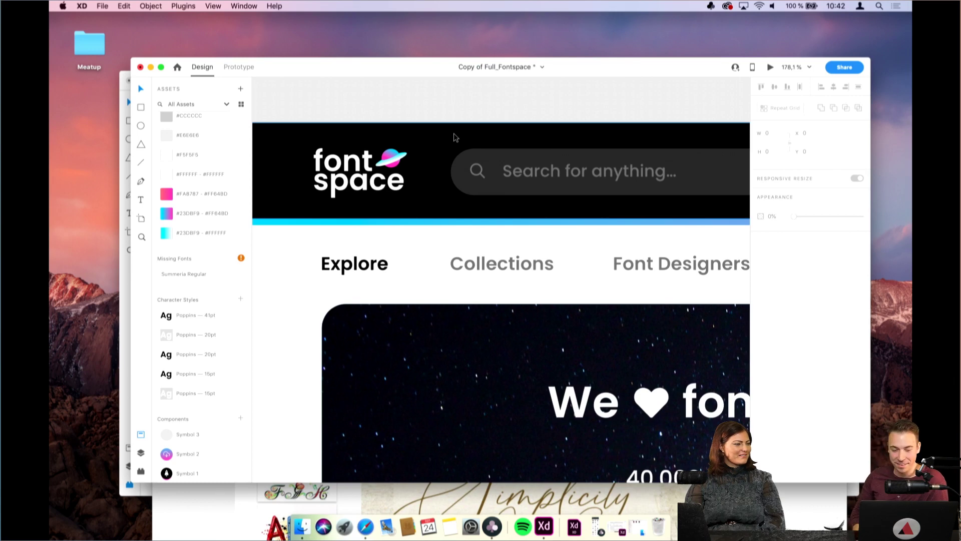
pyautogui.scroll(-5, 455, 137)
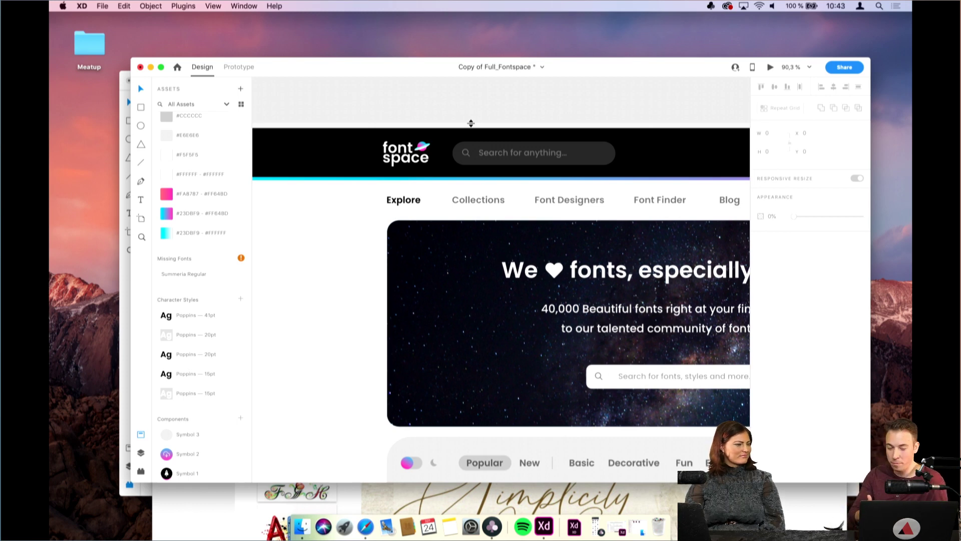
pyautogui.scroll(-5, 471, 124)
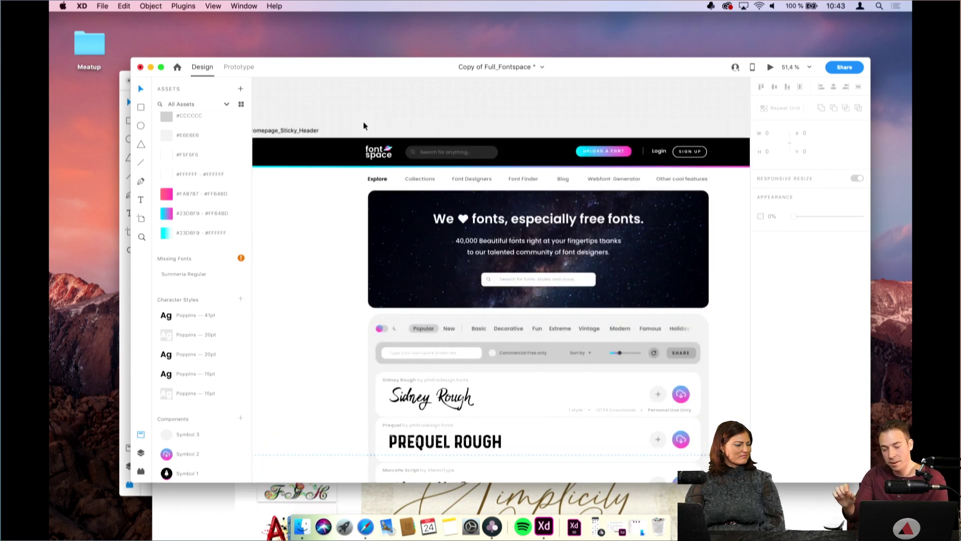
# Inspect the fill colour of the black header bar on Homepage_Sticky_Header and deselect the bar
pyautogui.click(636, 161)
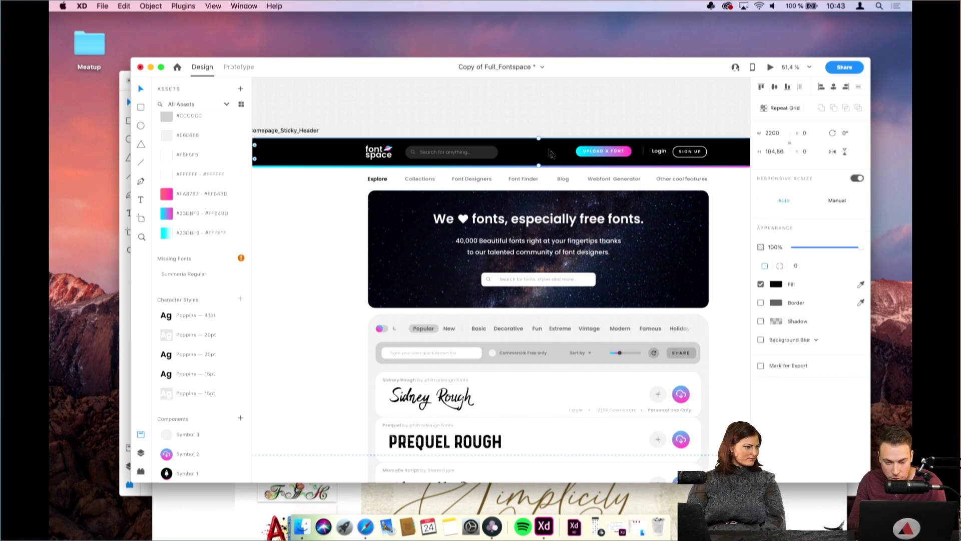
pyautogui.click(776, 284)
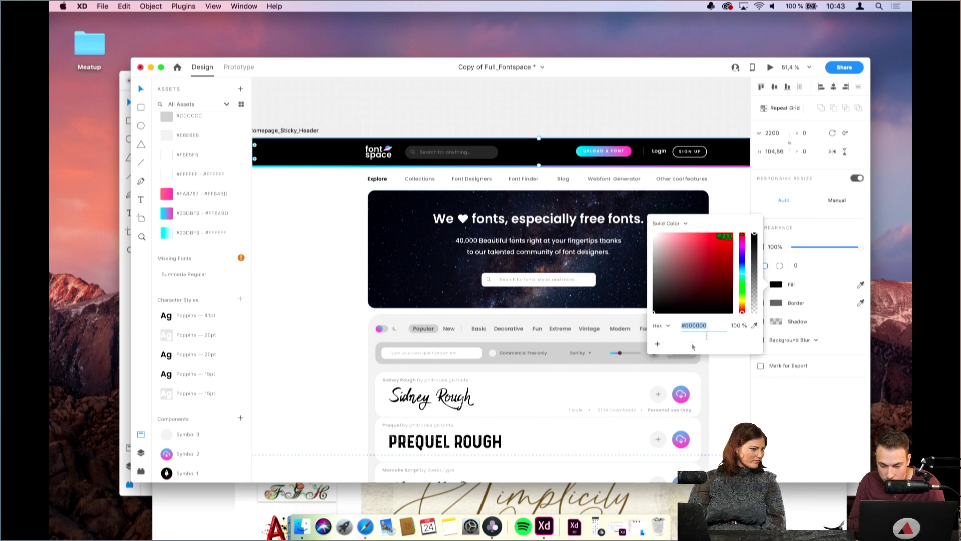
pyautogui.click(314, 277)
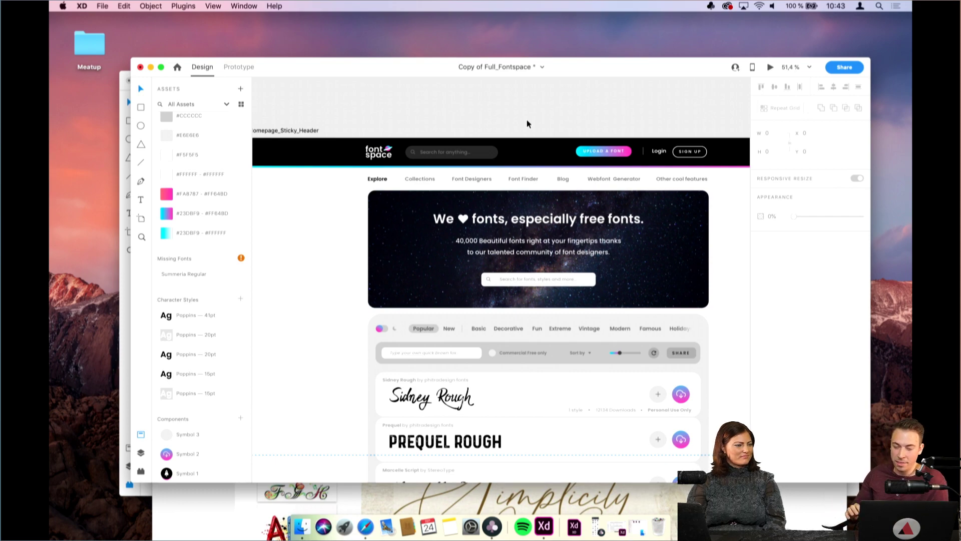
# Move the XD window aside, bring the live fontspace.com window higher and examine the categories in its Browse menu
pyautogui.moveTo(369, 66); pyautogui.dragTo(586, 63)
pyautogui.moveTo(304, 213); pyautogui.dragTo(261, 65)
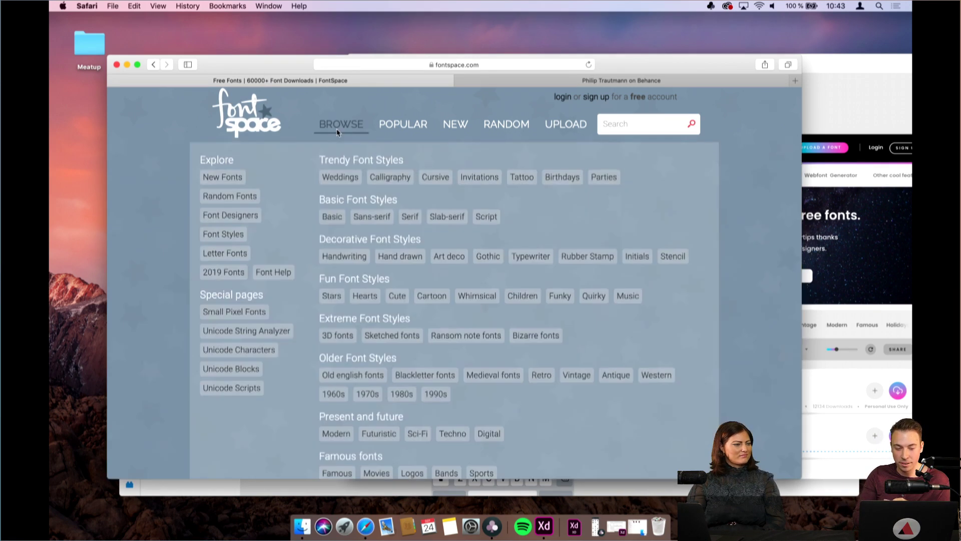
pyautogui.moveTo(337, 131)
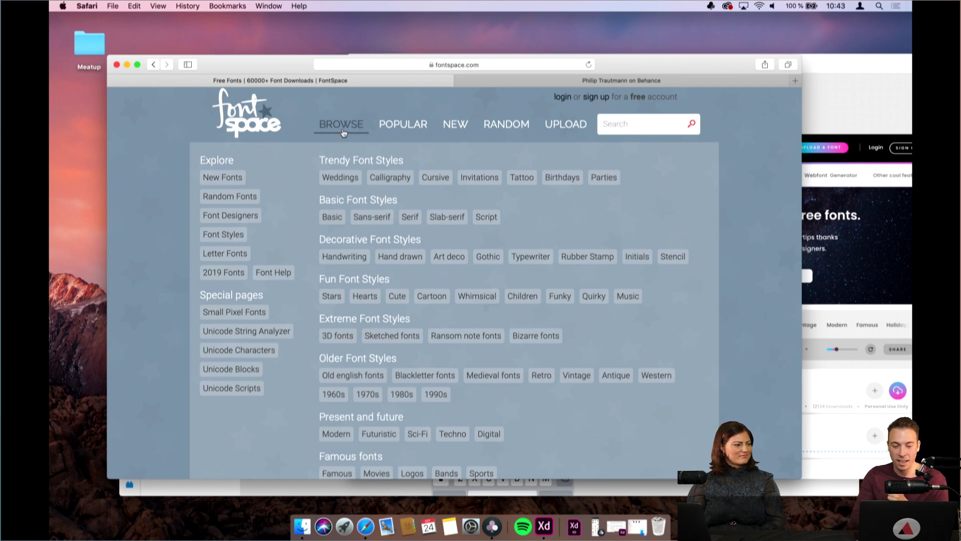
pyautogui.click(342, 132)
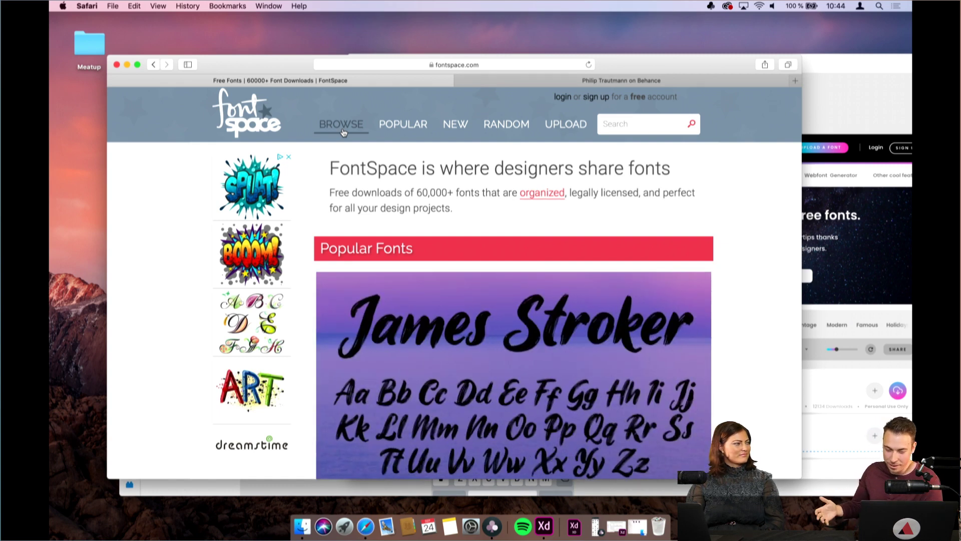
pyautogui.moveTo(300, 72); pyautogui.dragTo(311, 68)
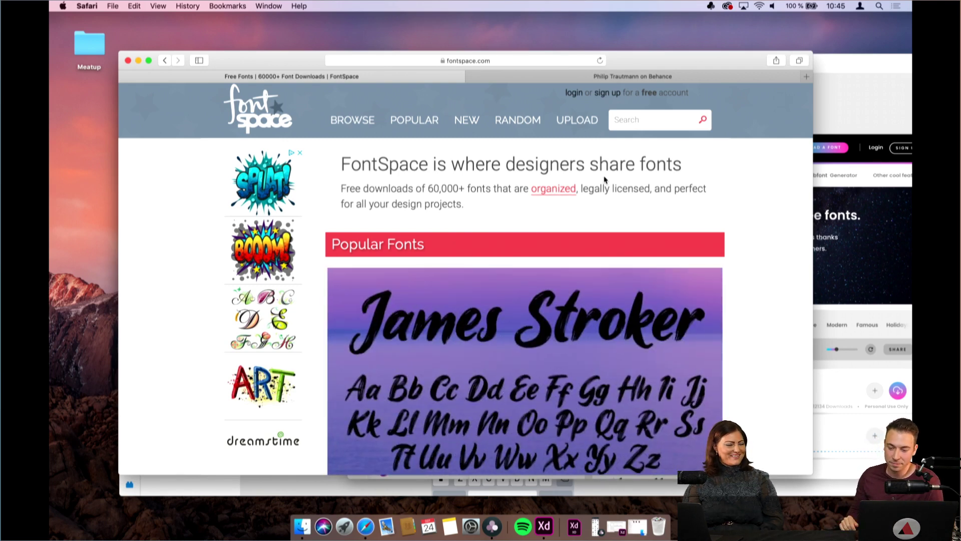
# Bring the Copy of Full_Fontspace window back in front of the browser, move it fully into view and examine the homepage header
pyautogui.moveTo(861, 71); pyautogui.dragTo(746, 41)
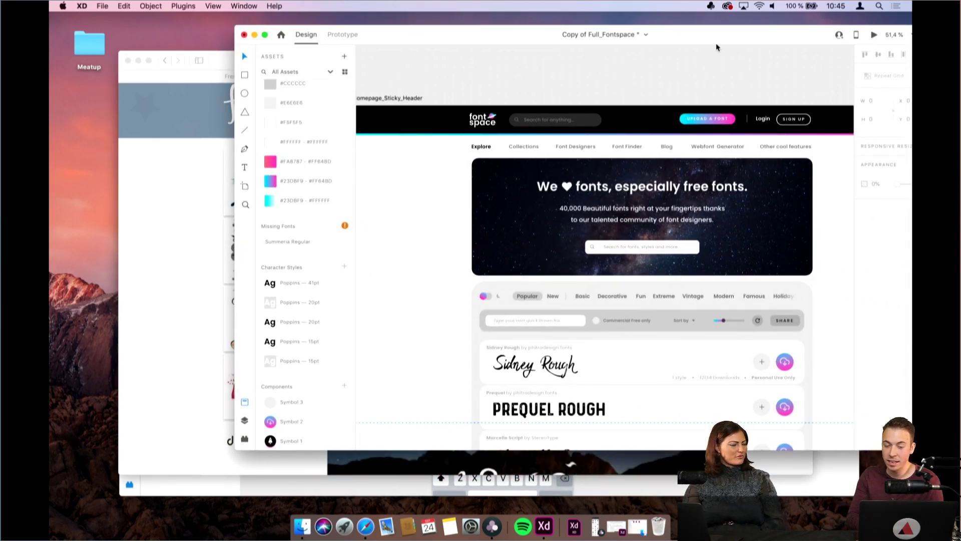
pyautogui.moveTo(687, 43); pyautogui.dragTo(642, 35)
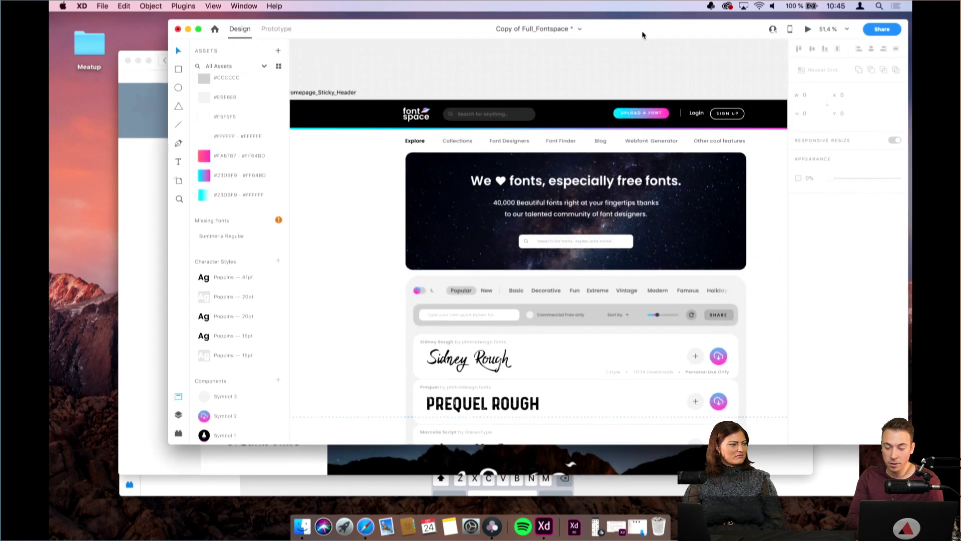
pyautogui.hscroll(2, 629, 105)
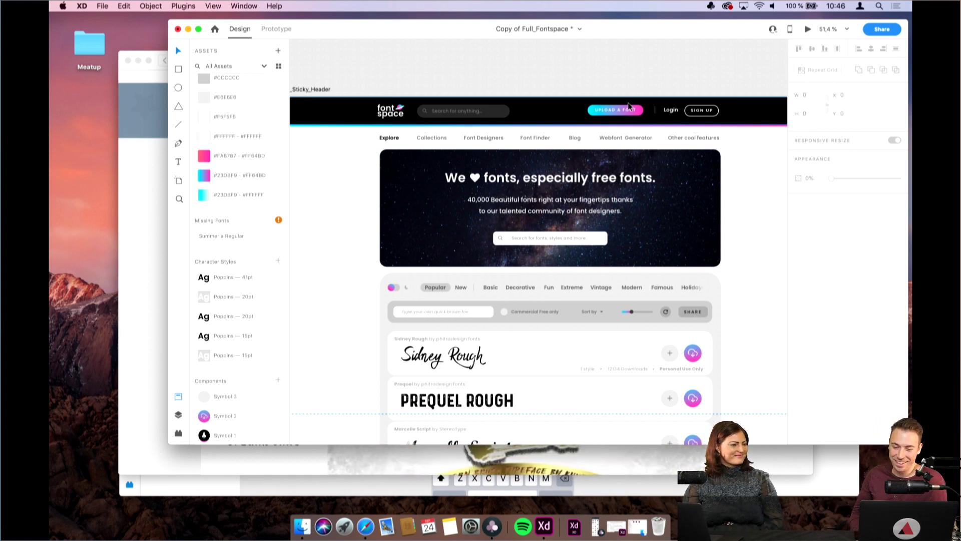
pyautogui.scroll(-3, 628, 106)
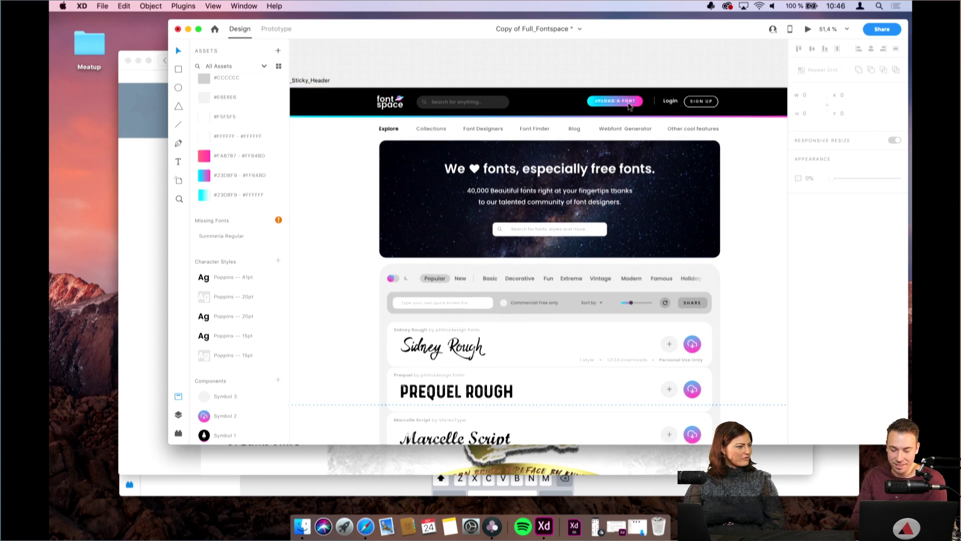
# Preview the Homepage_Sticky_Header artboard, switch the dark mode toggle on and close the preview
pyautogui.scroll(-4, 628, 105)
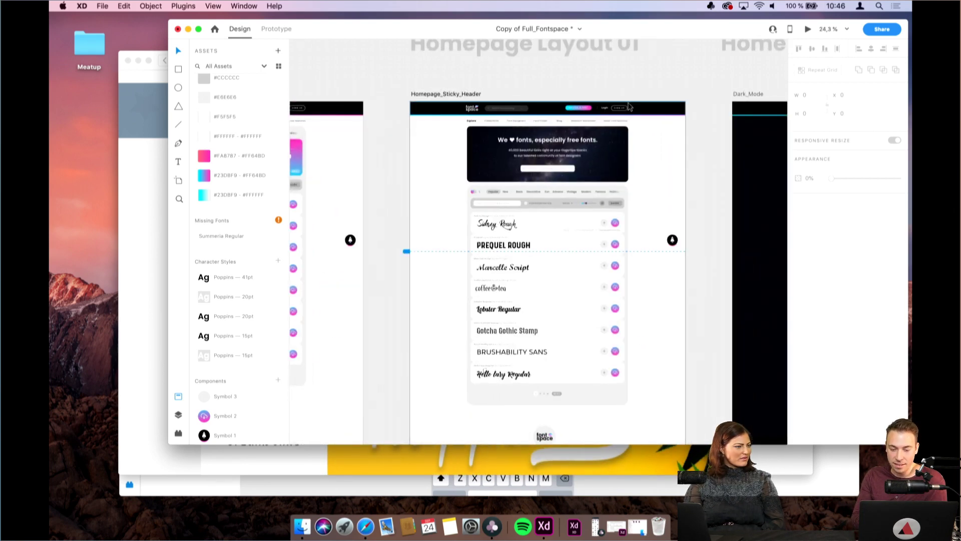
pyautogui.click(429, 97)
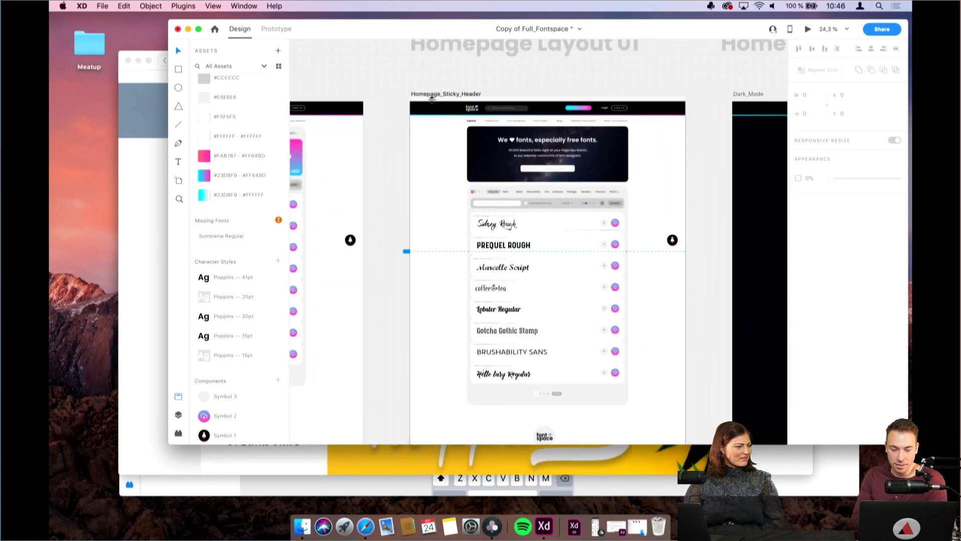
pyautogui.click(809, 30)
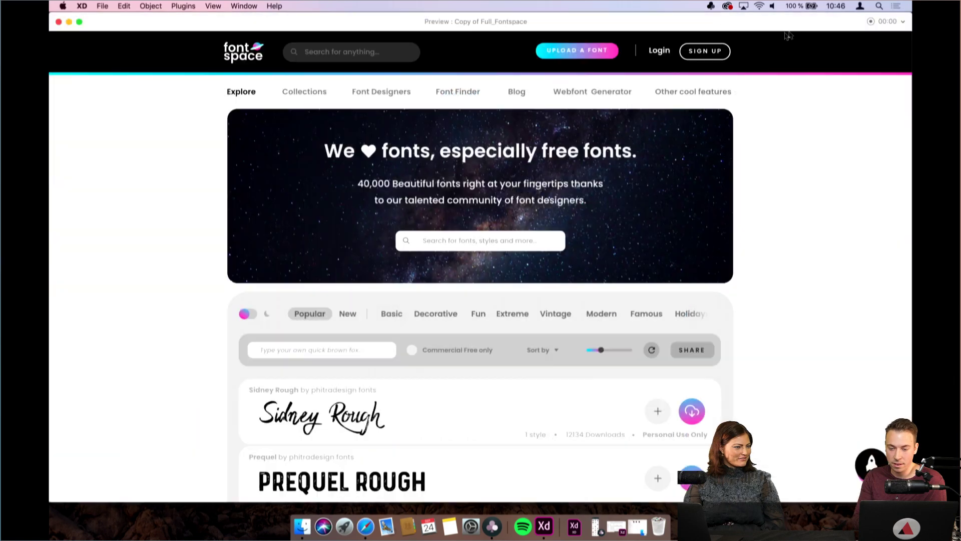
pyautogui.click(252, 314)
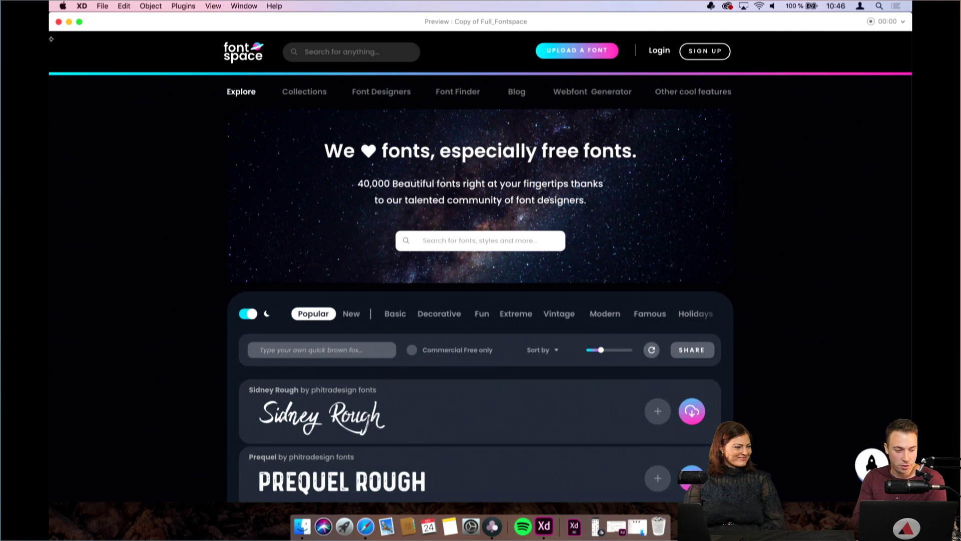
pyautogui.click(58, 22)
# In prototype mode, change the action of the Homepage_Sticky_Header toggle's link to Dark_Mode to Transition
pyautogui.hscroll(-3, 382, 142)
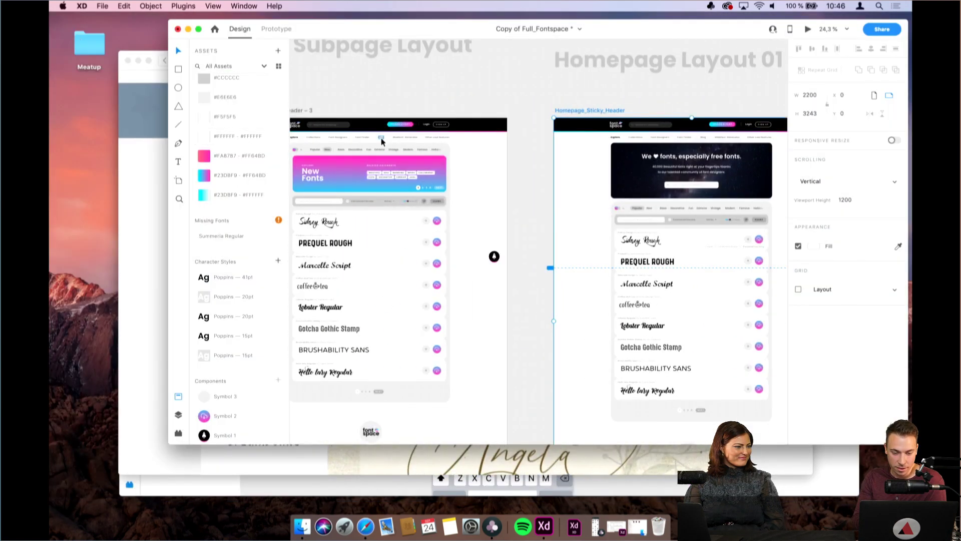
pyautogui.hscroll(5, 382, 141)
pyautogui.click(276, 29)
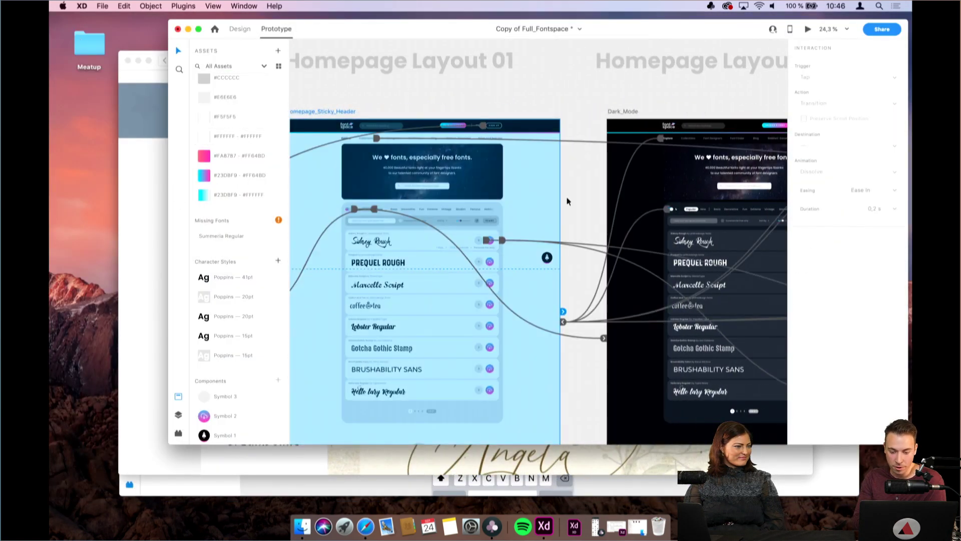
pyautogui.scroll(5, 439, 172)
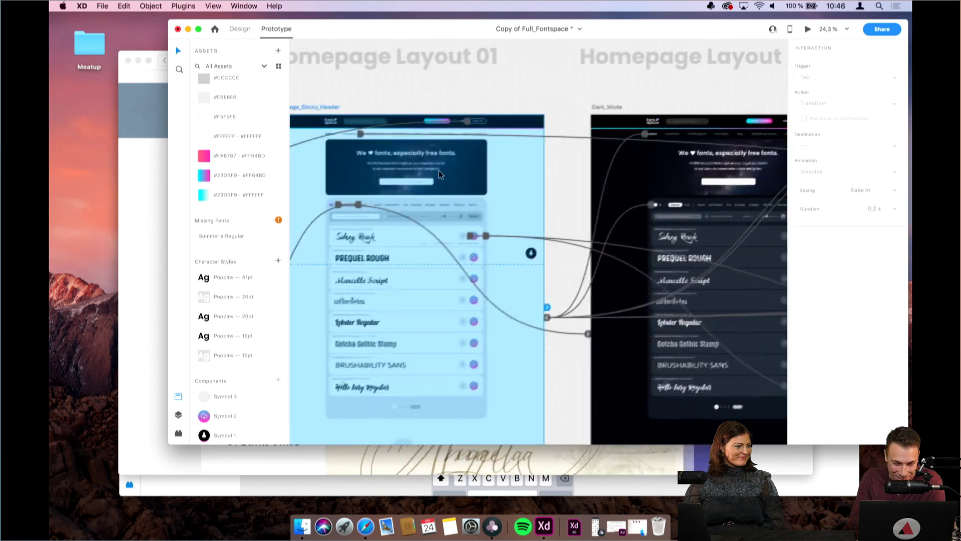
pyautogui.click(372, 205)
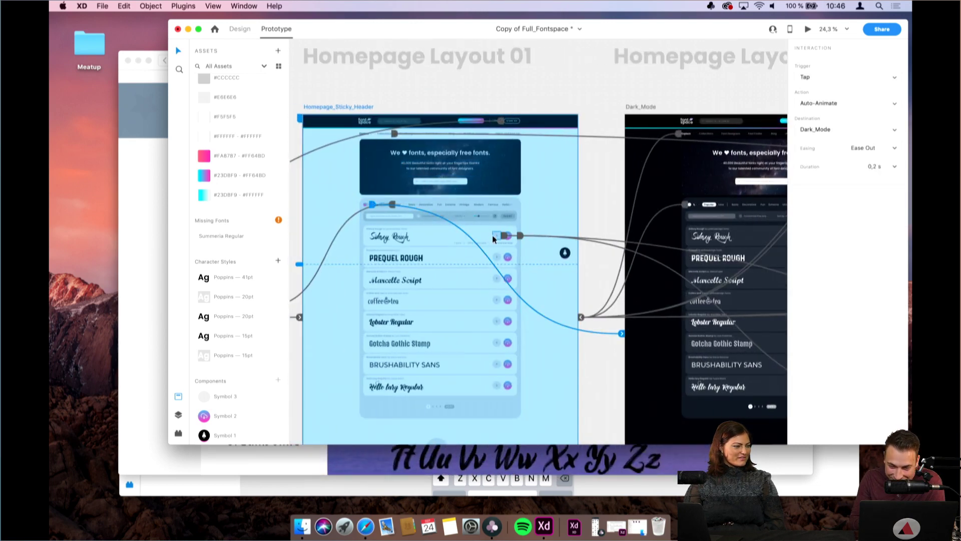
pyautogui.hscroll(3, 652, 253)
pyautogui.click(821, 103)
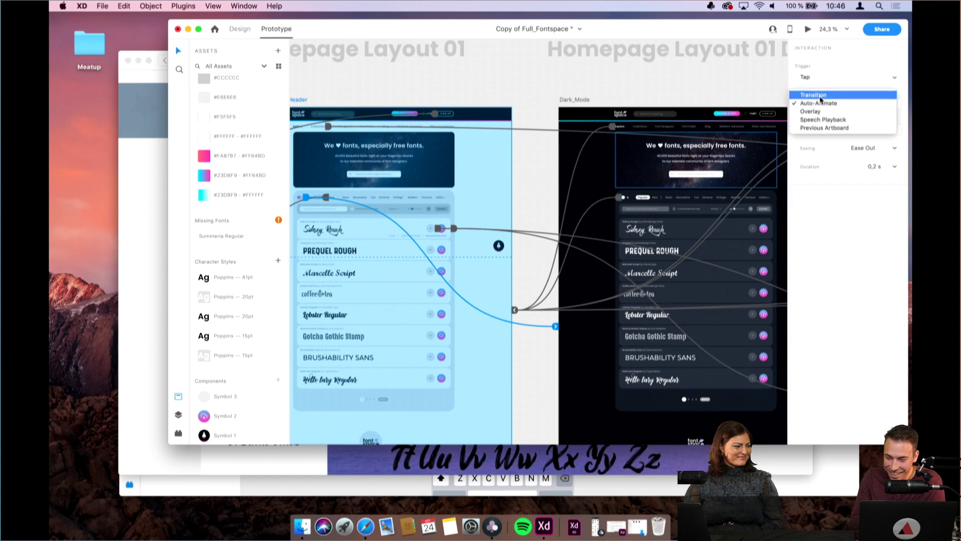
pyautogui.click(813, 94)
# Preview Homepage_Sticky_Header again, switch dark mode on and back off, and close the preview
pyautogui.hscroll(-3, 357, 92)
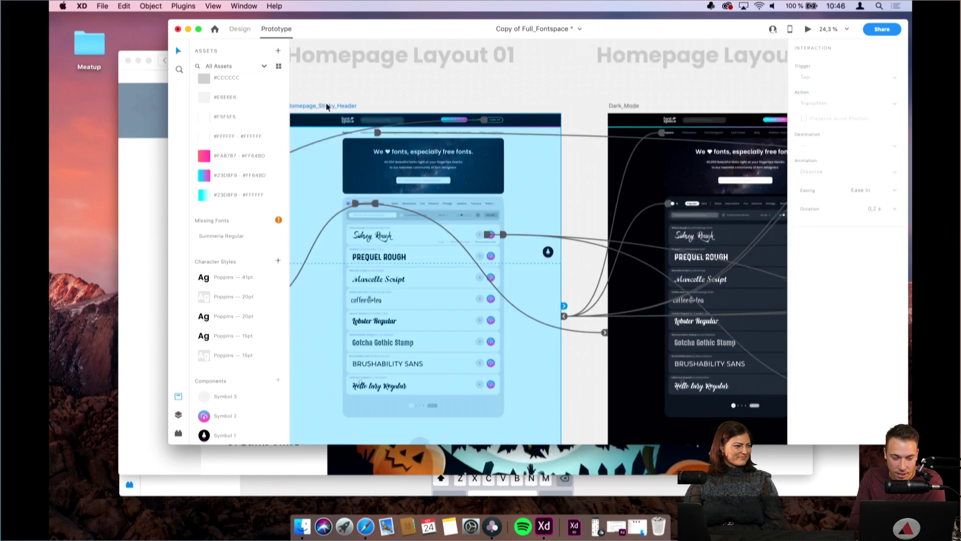
pyautogui.click(807, 30)
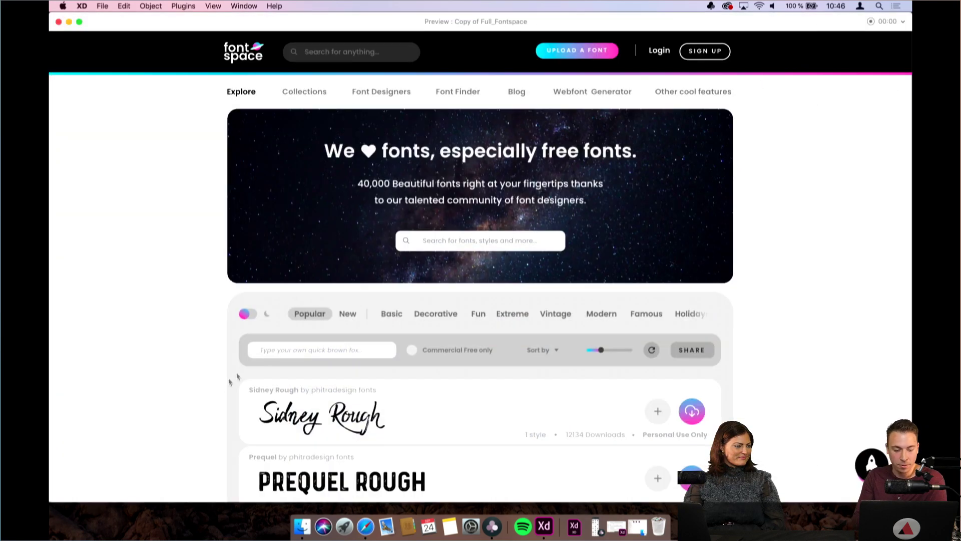
pyautogui.click(248, 314)
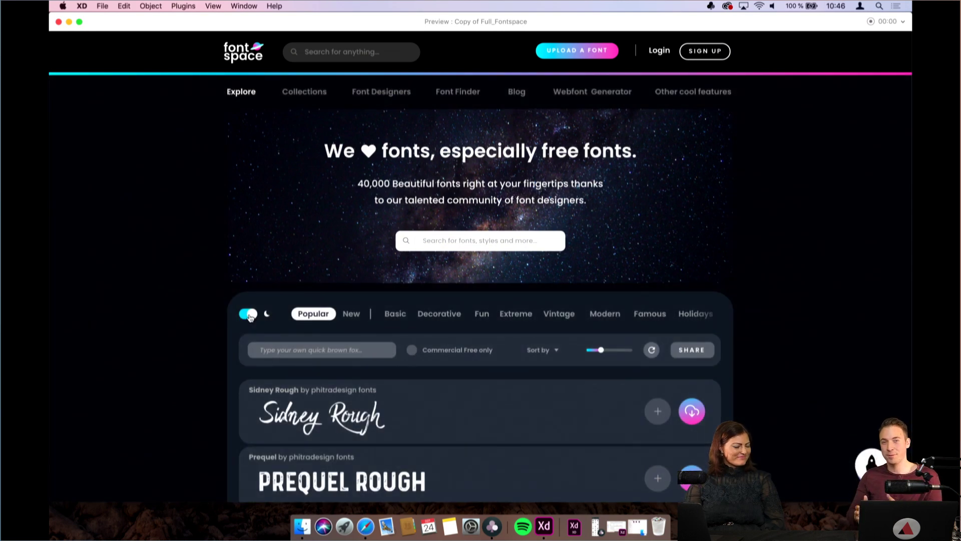
pyautogui.click(249, 315)
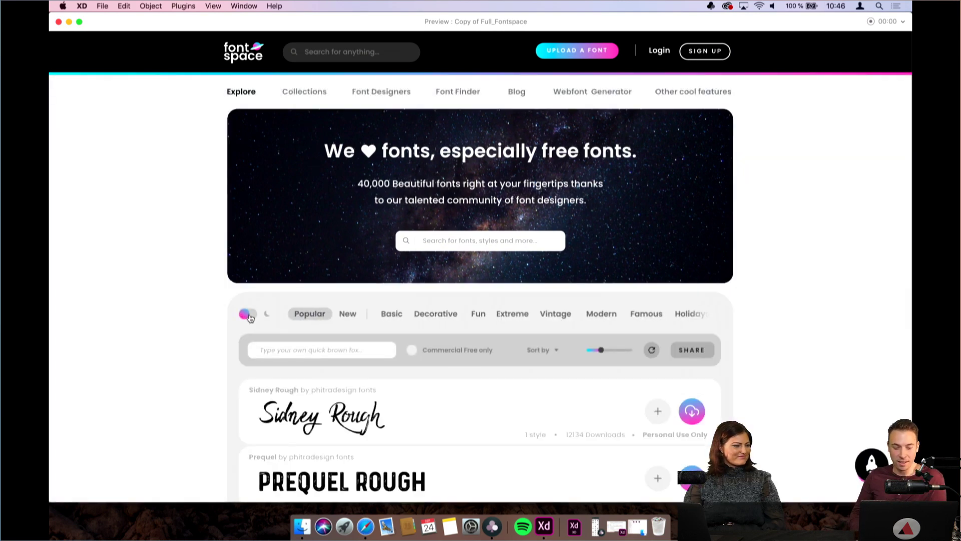
pyautogui.click(59, 22)
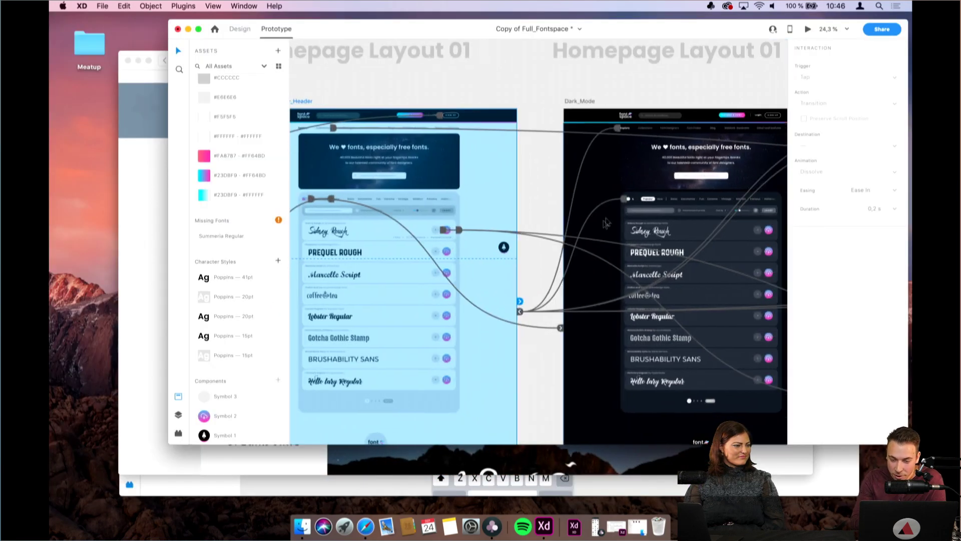
# Change the action of the Dark_Mode toggle's link to Homepage_Sticky_Header to Transition
pyautogui.click(625, 200)
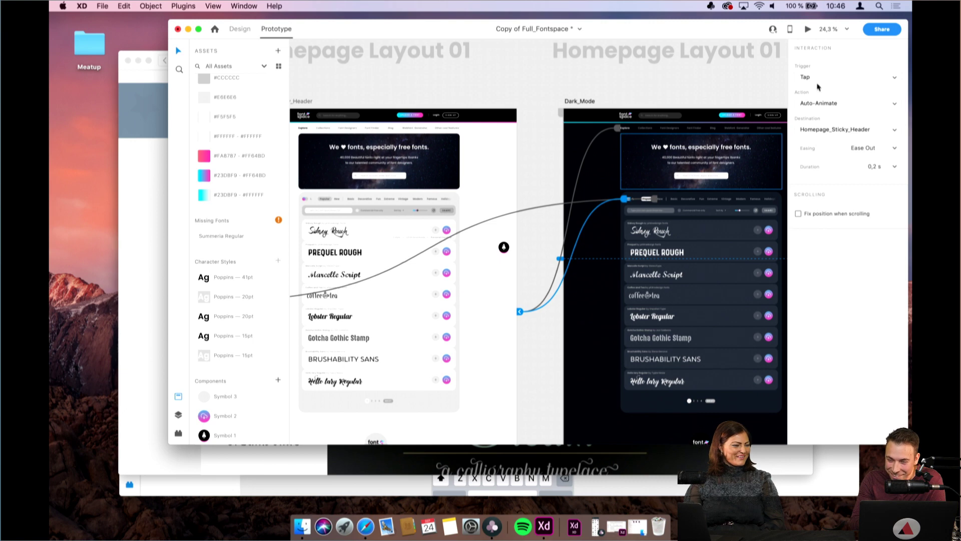
pyautogui.click(814, 103)
pyautogui.click(813, 95)
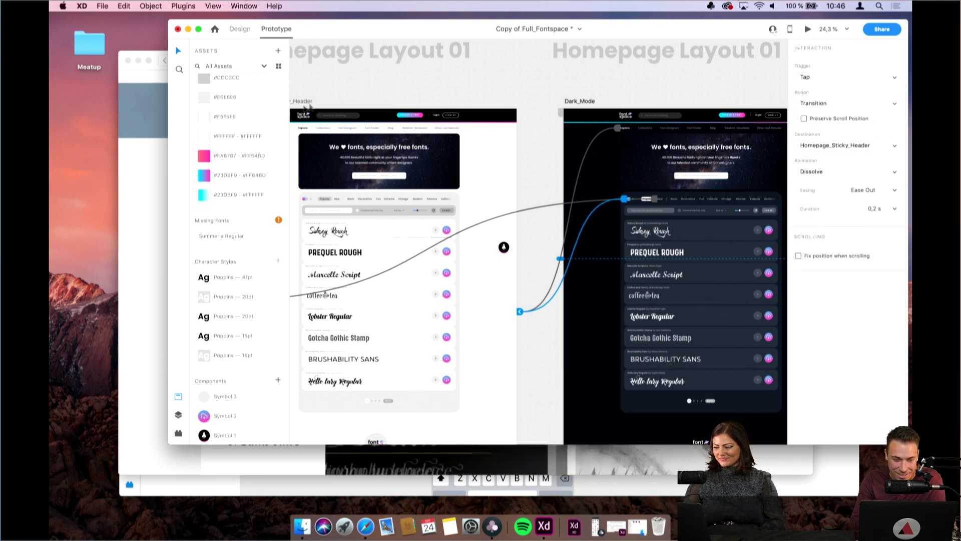
# Preview the homepage, test the dark mode toggle repeatedly, examine the dark version's font list and close the preview in light mode
pyautogui.click(808, 29)
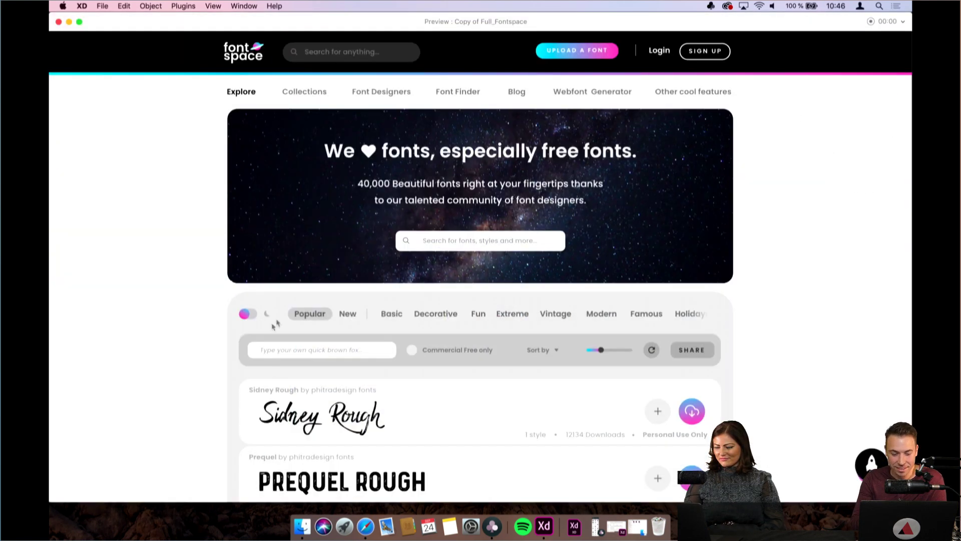
pyautogui.click(249, 316)
pyautogui.click(249, 315)
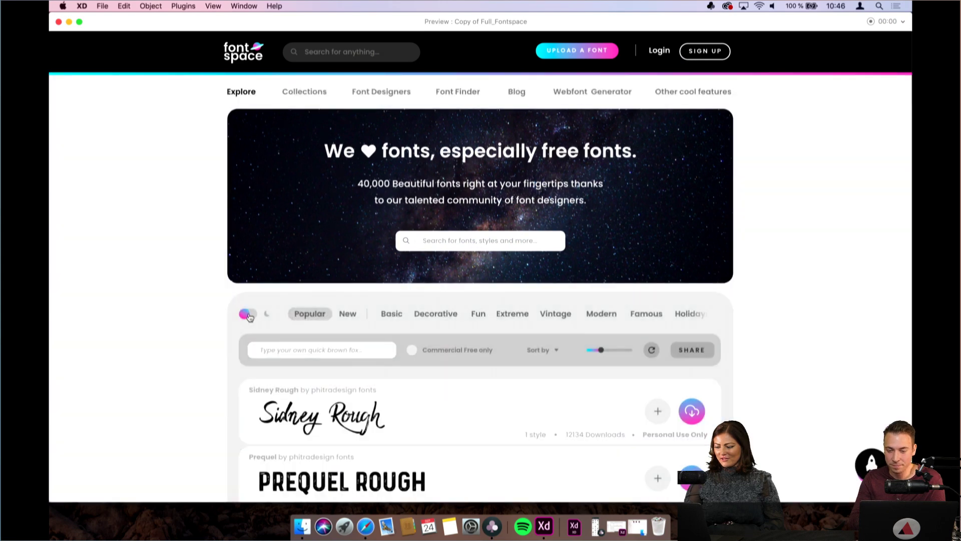
pyautogui.click(248, 315)
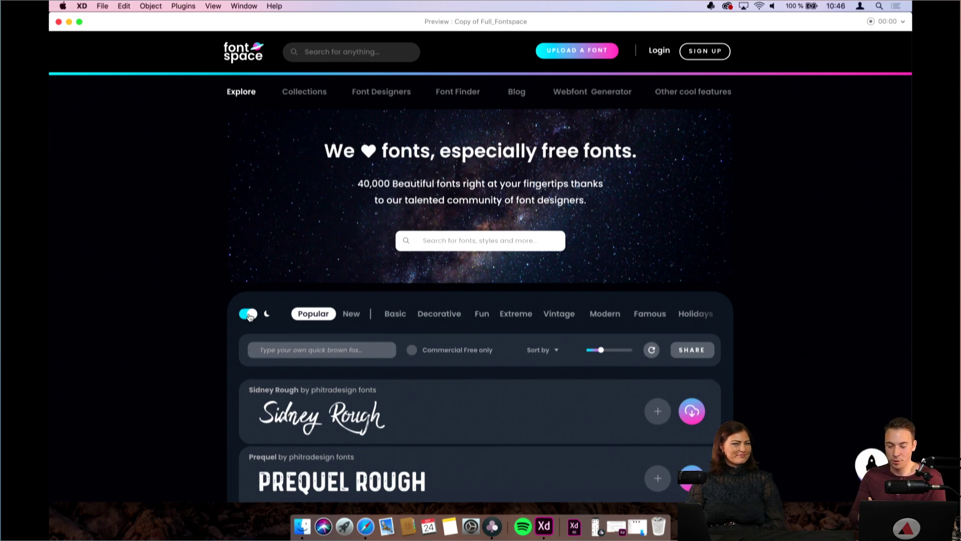
pyautogui.scroll(-3, 248, 316)
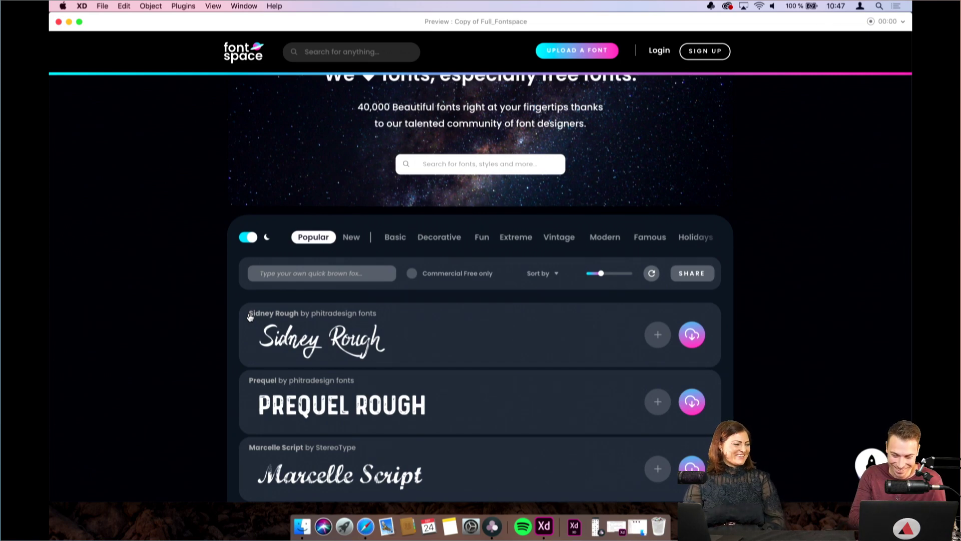
pyautogui.scroll(3, 250, 317)
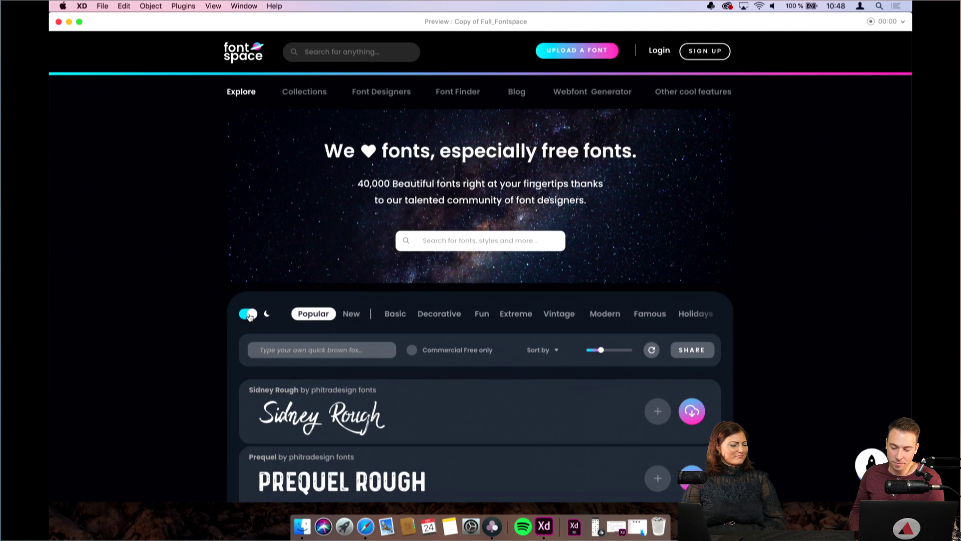
pyautogui.click(249, 314)
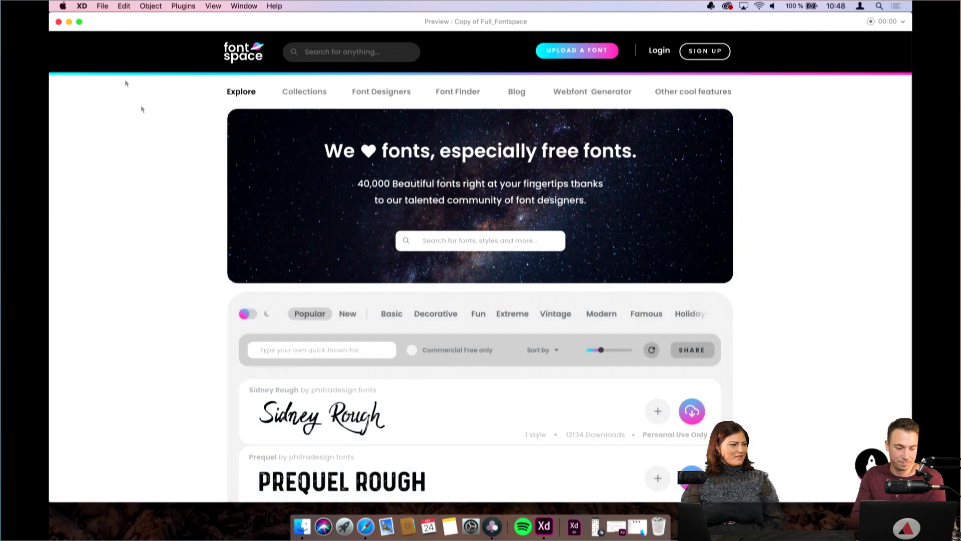
pyautogui.click(59, 21)
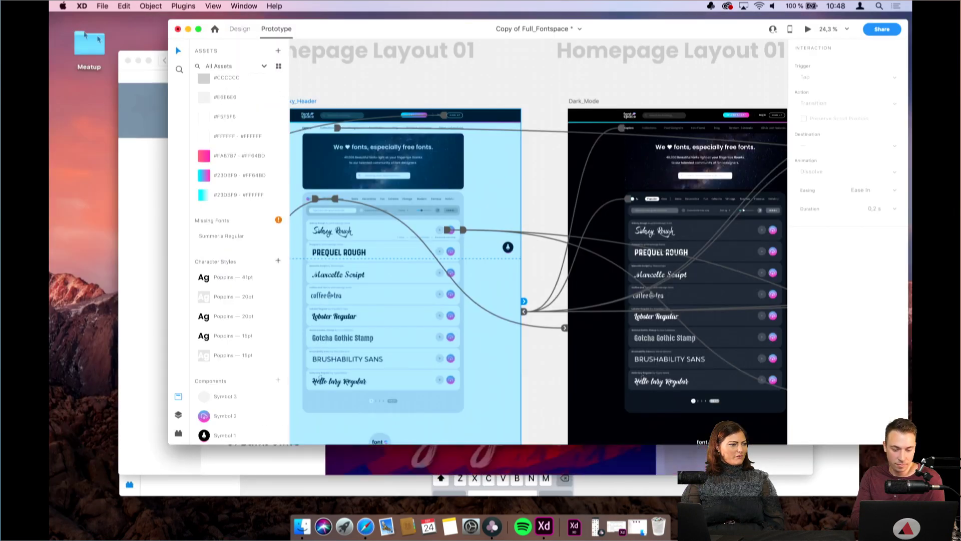
# Deselect the homepage artboard, examine the overview of all artboards and move the document window up and aside
pyautogui.click(430, 80)
pyautogui.hscroll(-5, 431, 79)
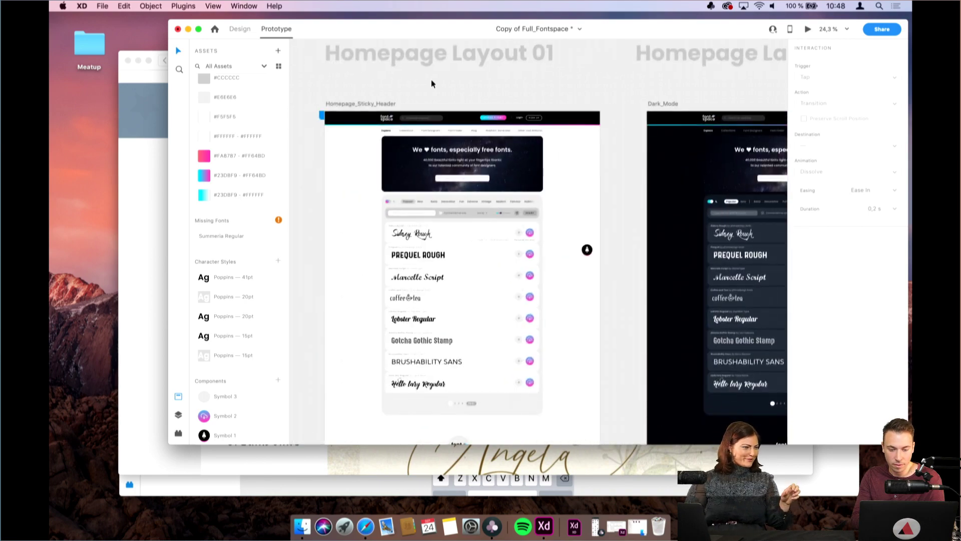
pyautogui.scroll(-10, 431, 79)
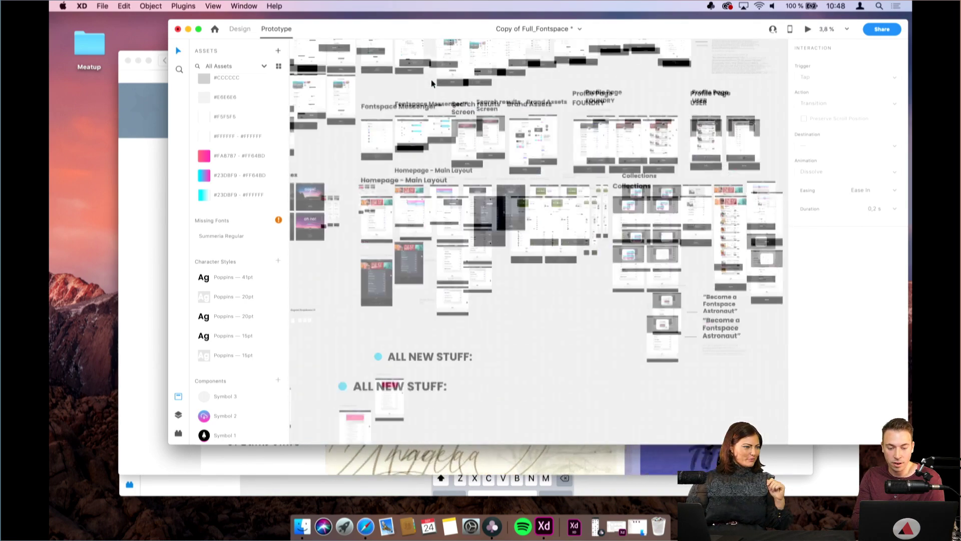
pyautogui.scroll(5, 430, 88)
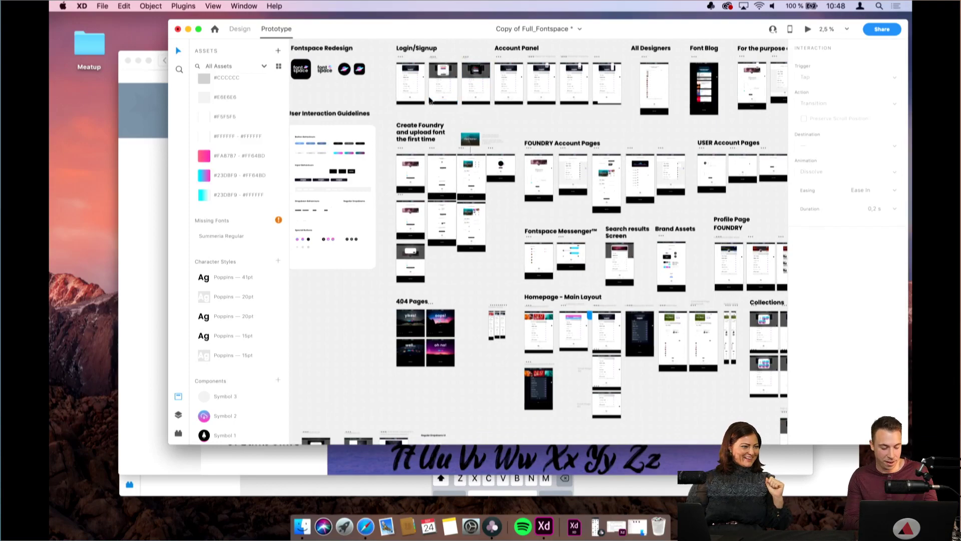
pyautogui.moveTo(456, 24); pyautogui.dragTo(408, 17)
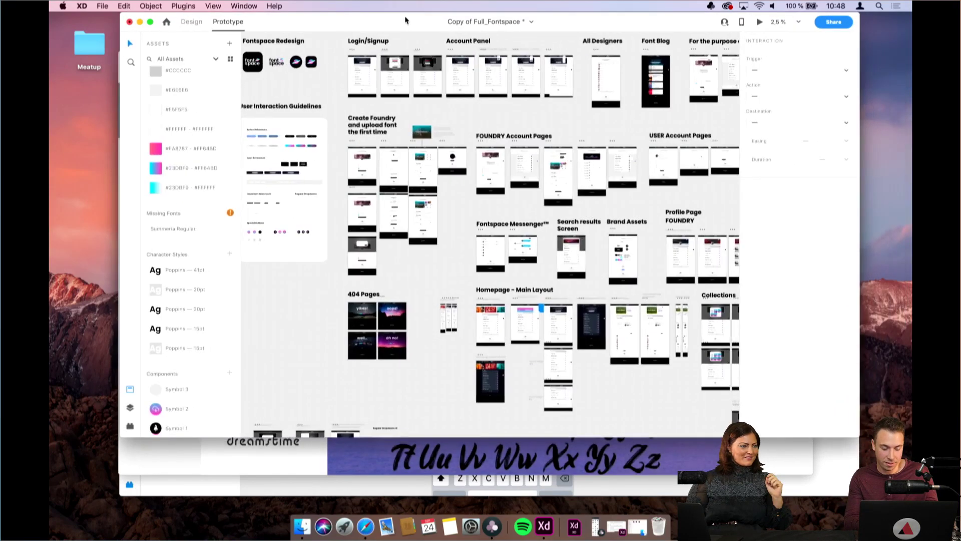
# Select everything on the canvas to show all prototype links and examine the connections between the artboards
pyautogui.press('super+a')
pyautogui.hscroll(8, 436, 118)
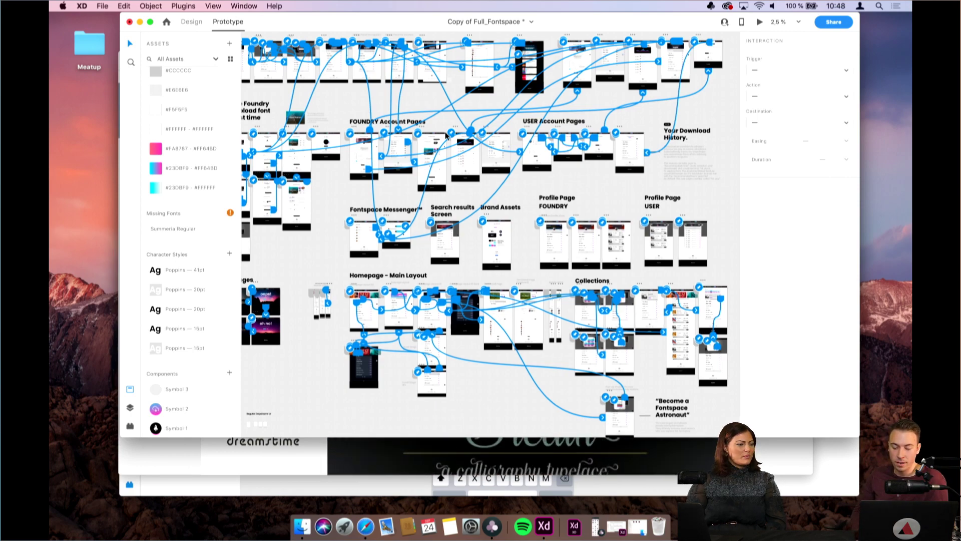
pyautogui.hscroll(-3, 445, 134)
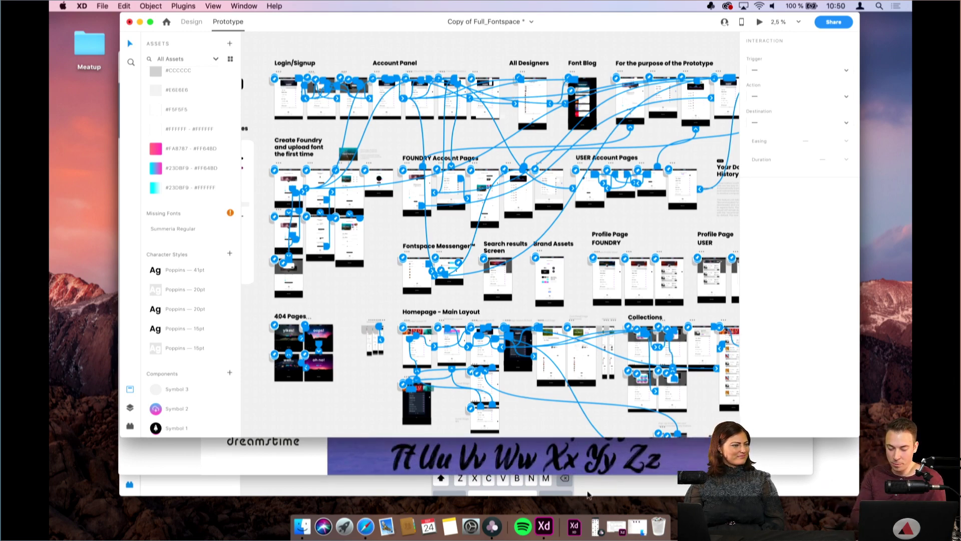
# Bring up the Iconclub window with its "close" icon results, move it aside to view the icons and dismiss it
pyautogui.click(595, 526)
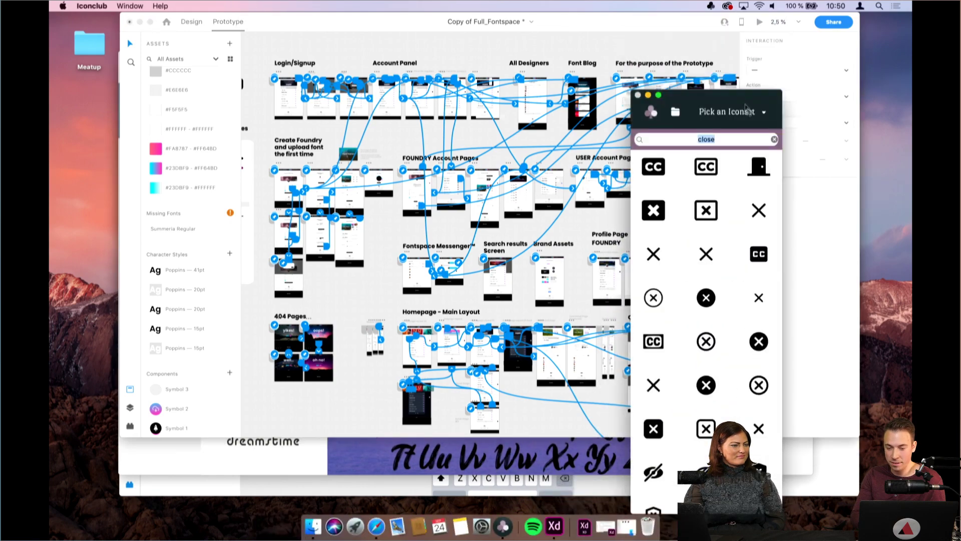
pyautogui.moveTo(744, 106); pyautogui.dragTo(808, 42)
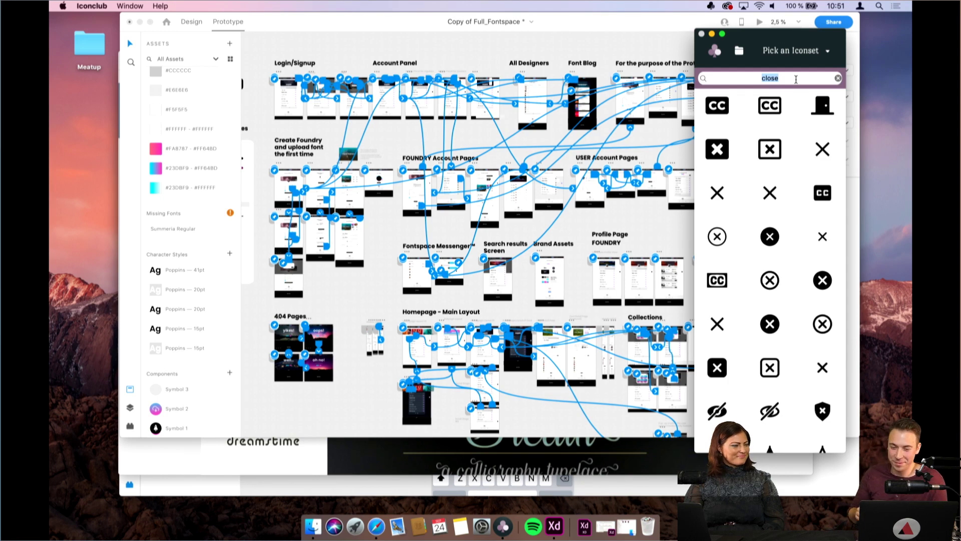
pyautogui.click(712, 34)
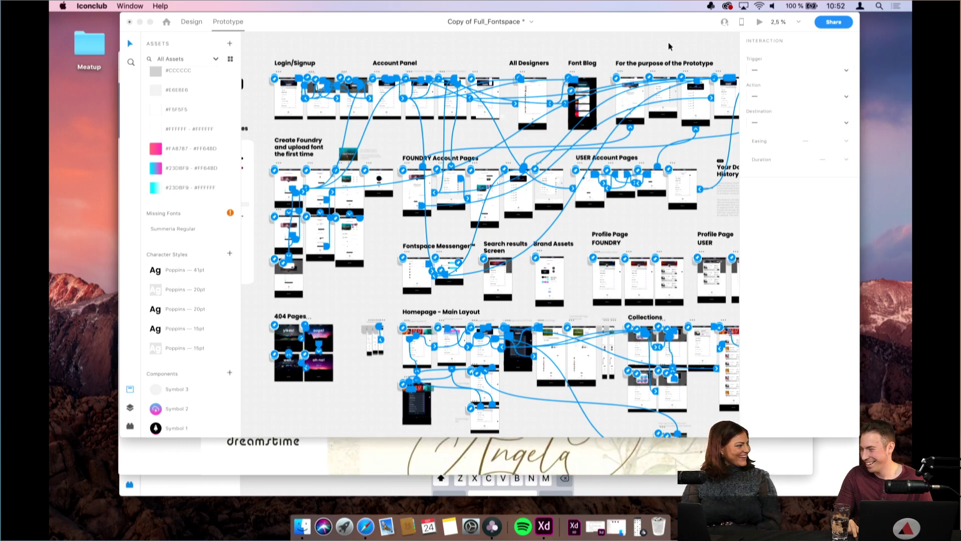
# Return to the XD document, view the linked artboards and deselect everything
pyautogui.hscroll(5, 668, 41)
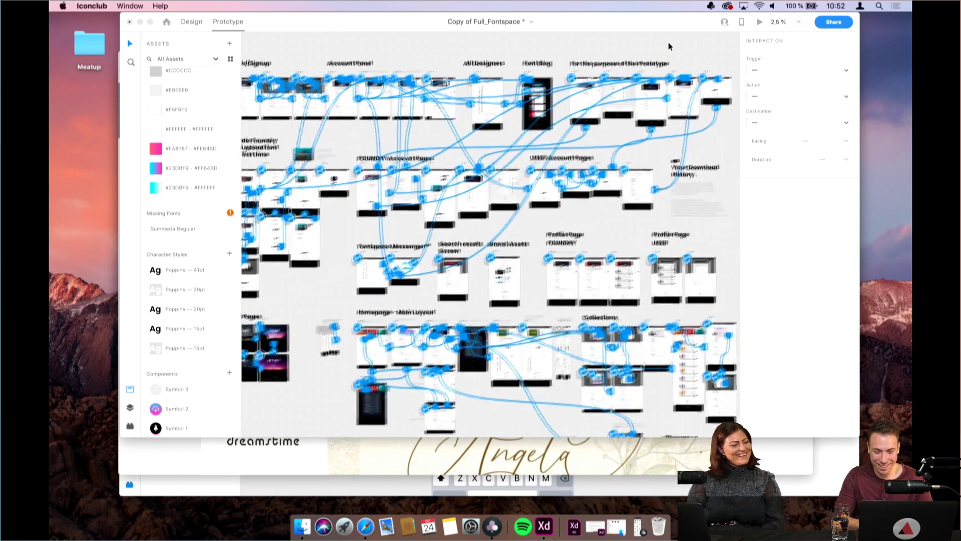
pyautogui.click(667, 58)
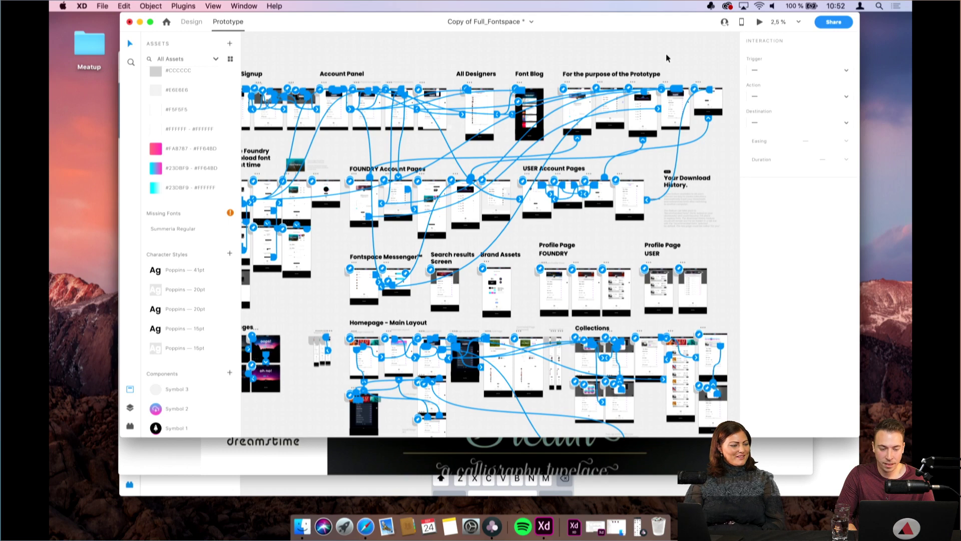
pyautogui.click(667, 58)
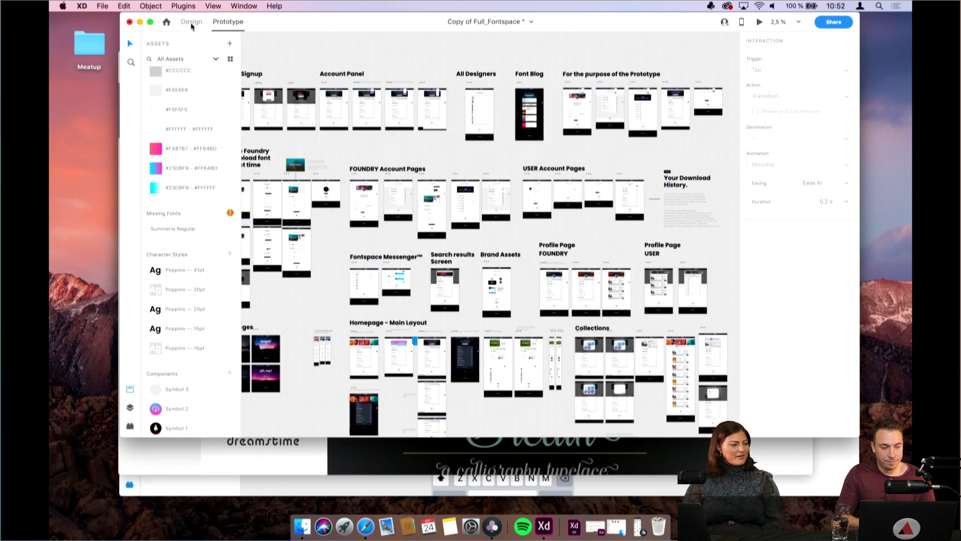
# Put the Fontspace copy in design mode and minimize it, restoring the cookie_banners_by_impekable_2019_08 document and moving its window up
pyautogui.click(192, 23)
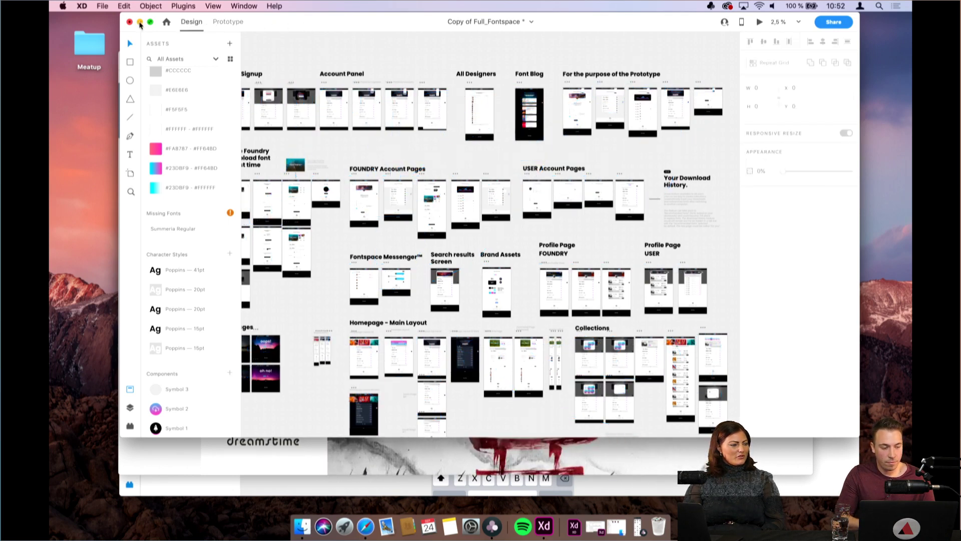
pyautogui.click(140, 23)
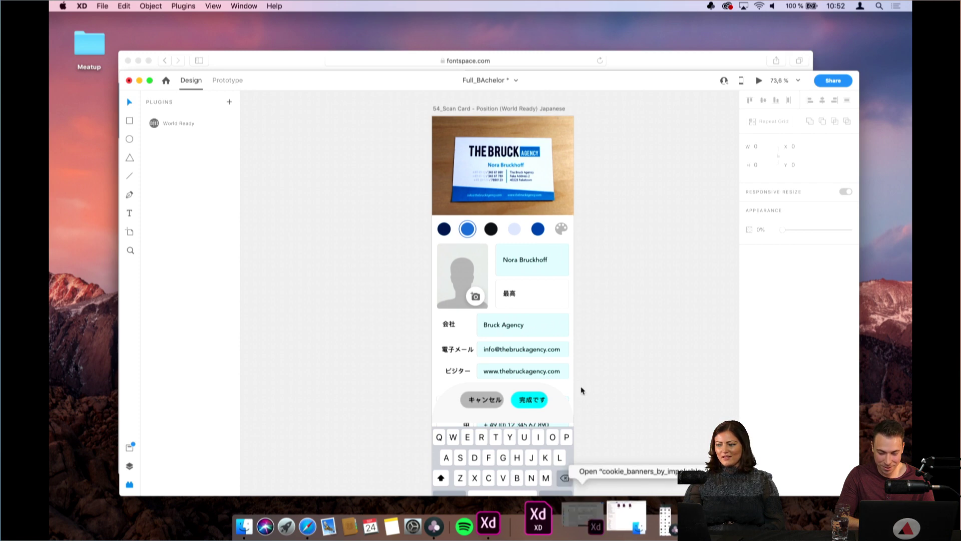
pyautogui.click(584, 526)
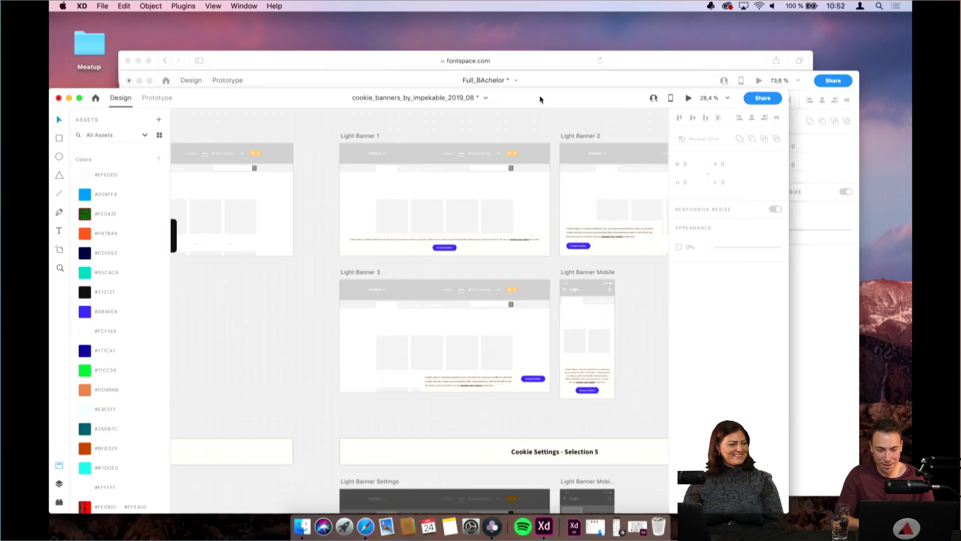
pyautogui.moveTo(561, 102); pyautogui.dragTo(598, 40)
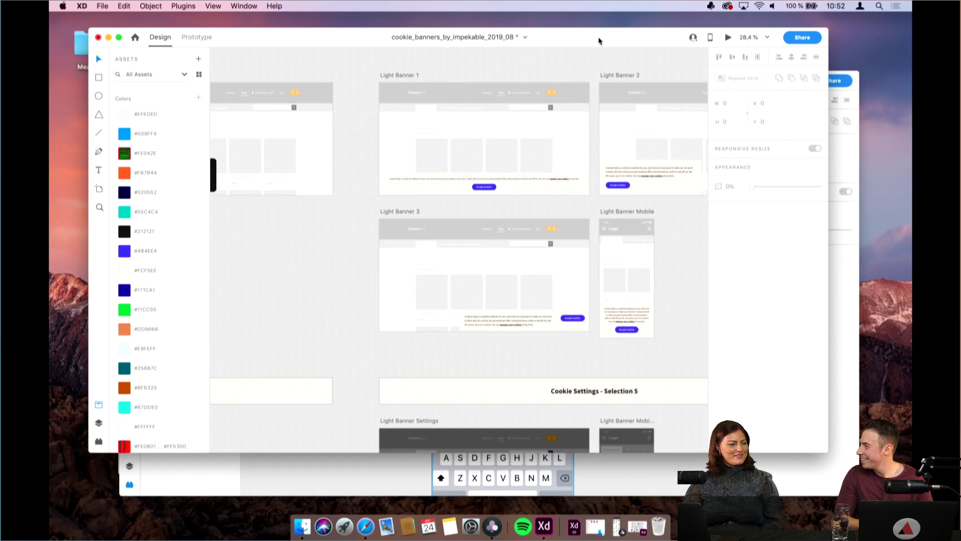
# Examine the light desktop and mobile banner artboards in the Cookie Banners - Selection 5 section
pyautogui.scroll(-2, 598, 165)
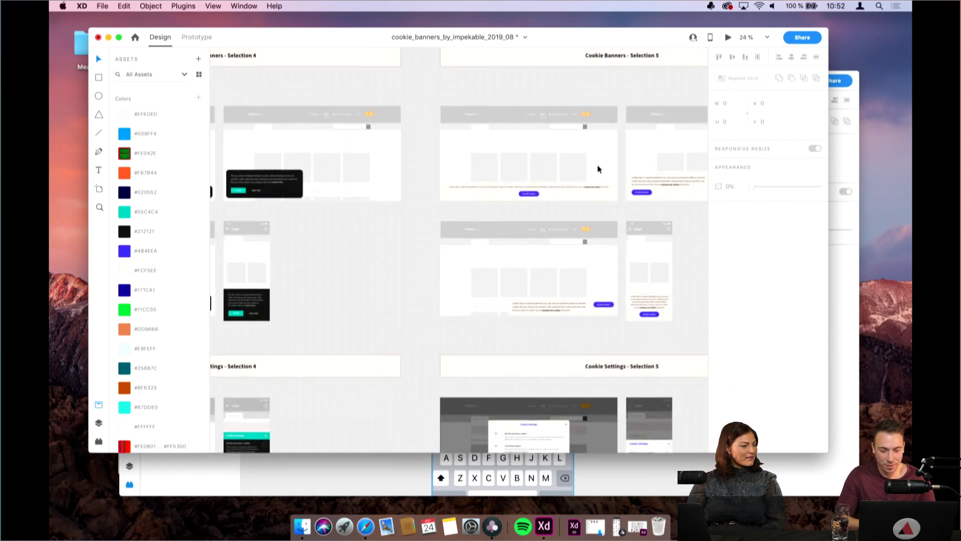
pyautogui.scroll(3, 597, 168)
pyautogui.hscroll(2, 597, 168)
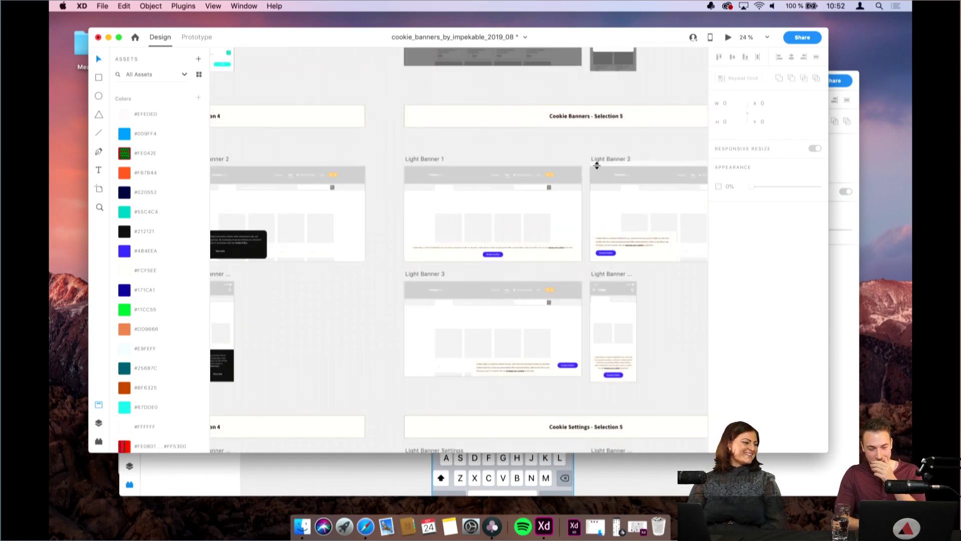
pyautogui.scroll(2, 597, 165)
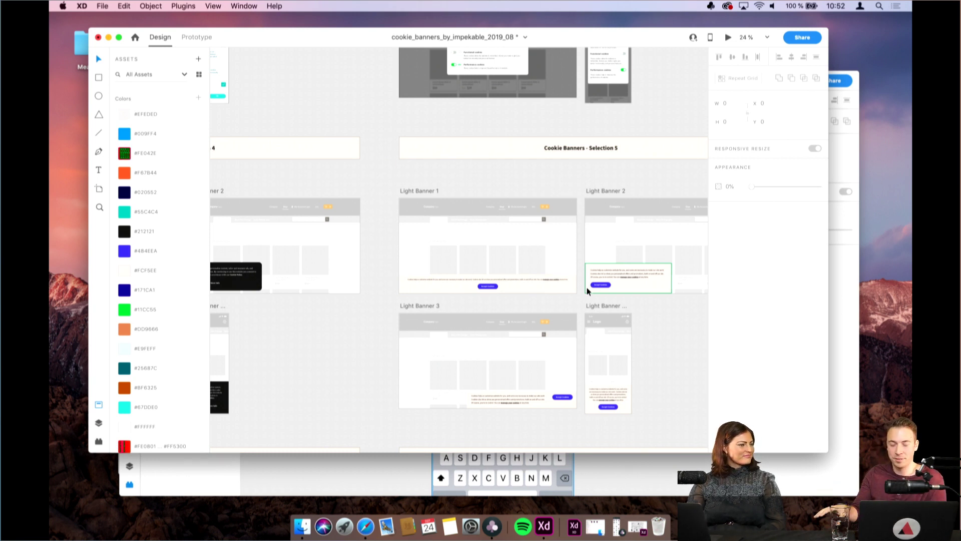
pyautogui.hscroll(3, 588, 290)
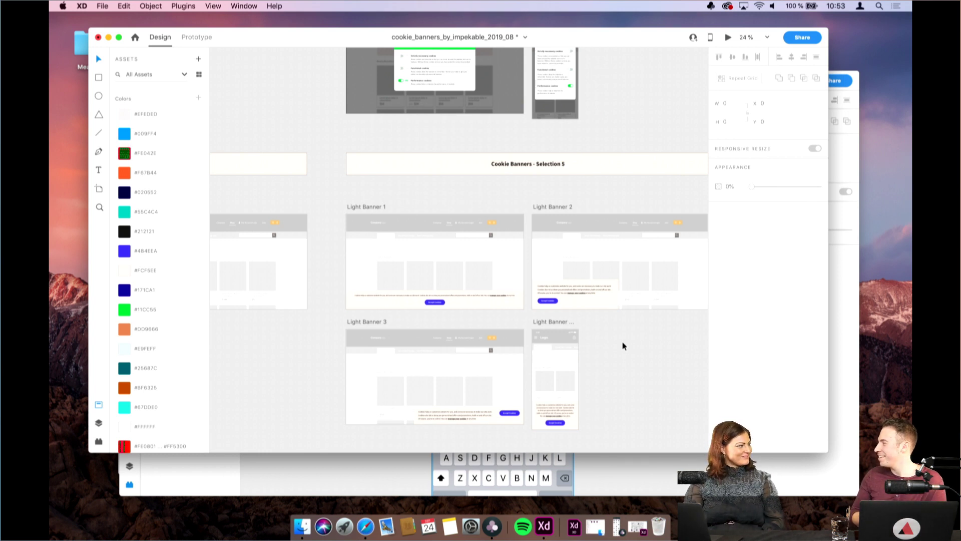
pyautogui.hscroll(-5, 623, 345)
pyautogui.scroll(2, 622, 345)
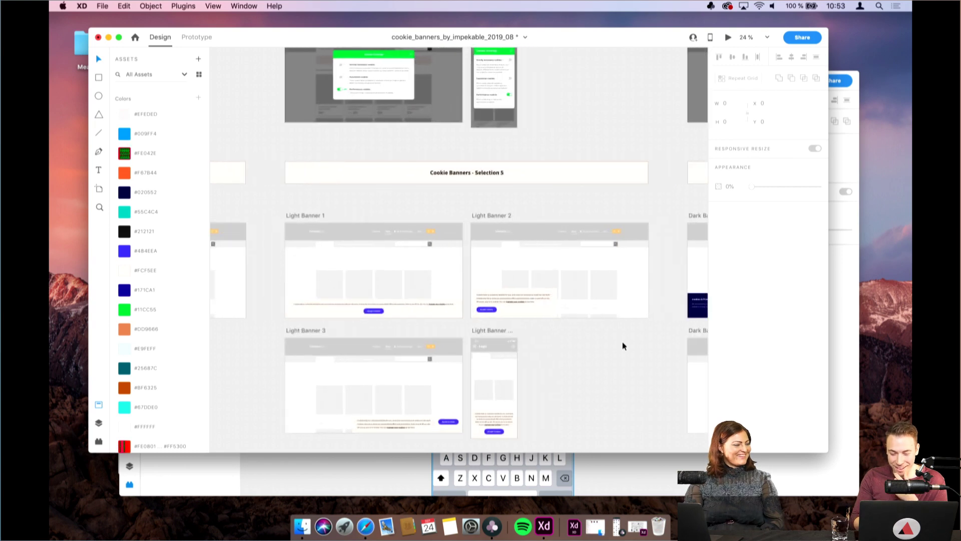
# Look over the green banners of Selection 2 and the neighbouring blue banners of Selection 3
pyautogui.scroll(10, 622, 346)
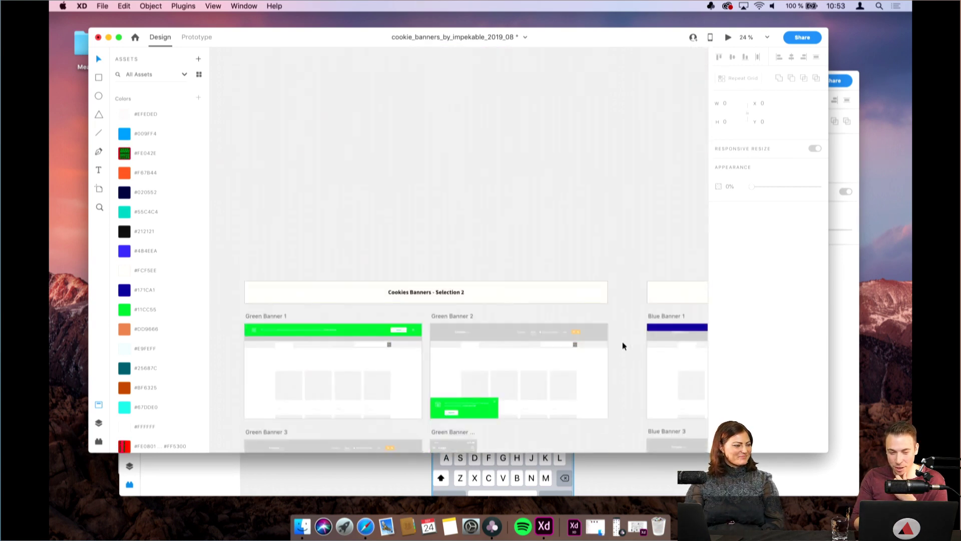
pyautogui.hscroll(-2, 622, 345)
pyautogui.hscroll(10, 624, 345)
pyautogui.scroll(-3, 623, 345)
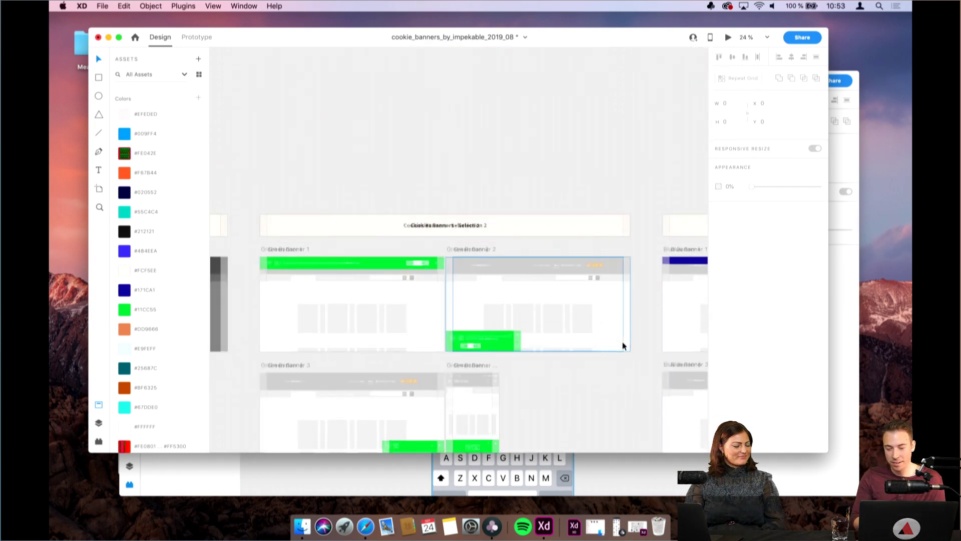
pyautogui.hscroll(2, 641, 342)
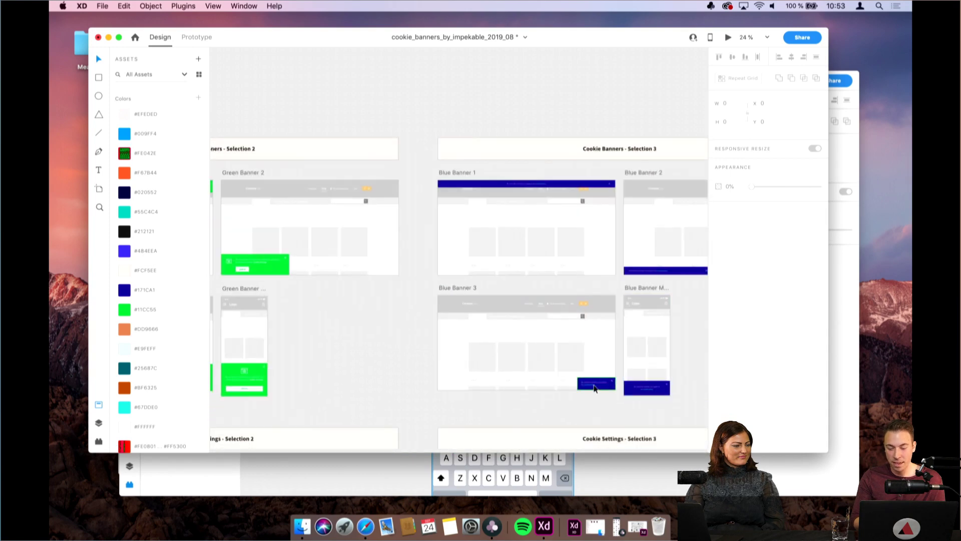
# Examine the cookie policy notice and its close icon on Blue Banner 3 and compare it with Blue Banner Mobile
pyautogui.scroll(10, 594, 388)
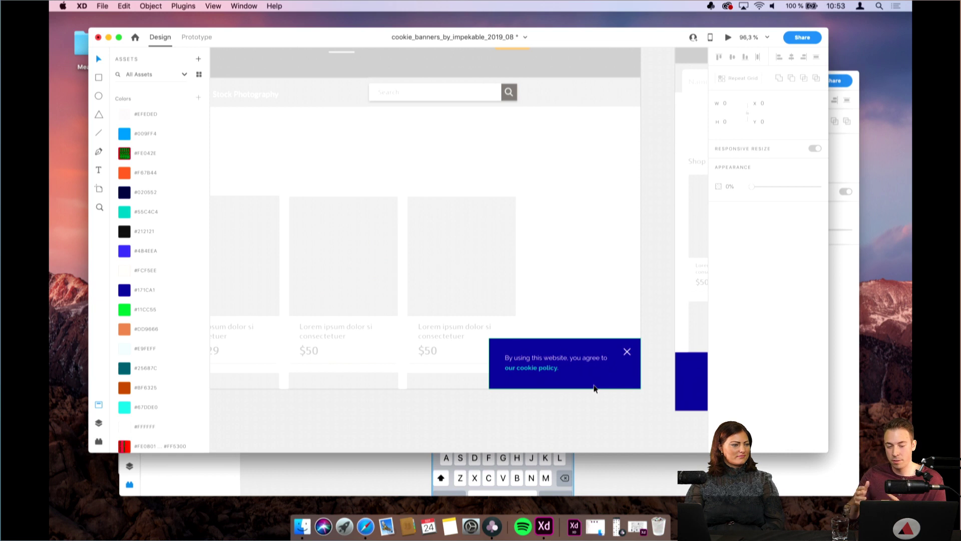
pyautogui.scroll(-5, 595, 389)
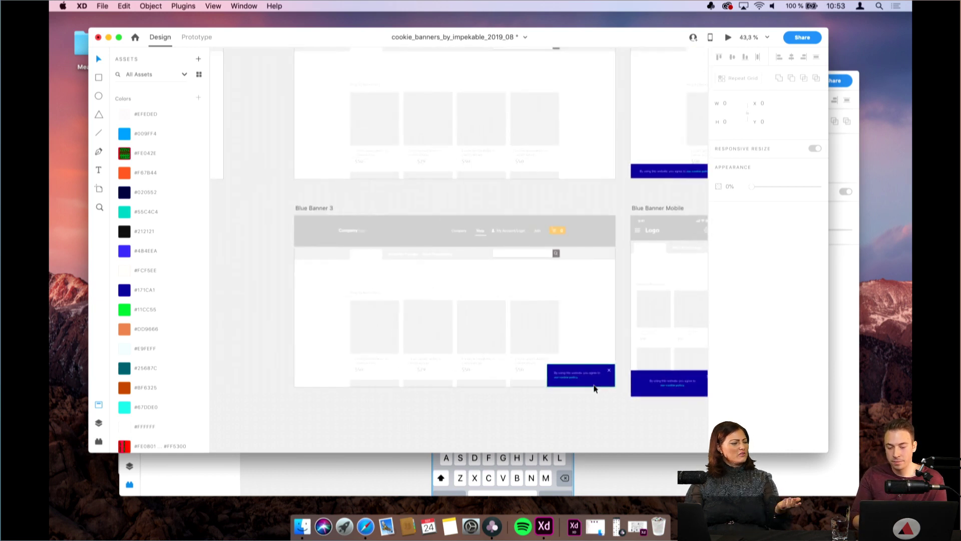
pyautogui.scroll(-1, 595, 388)
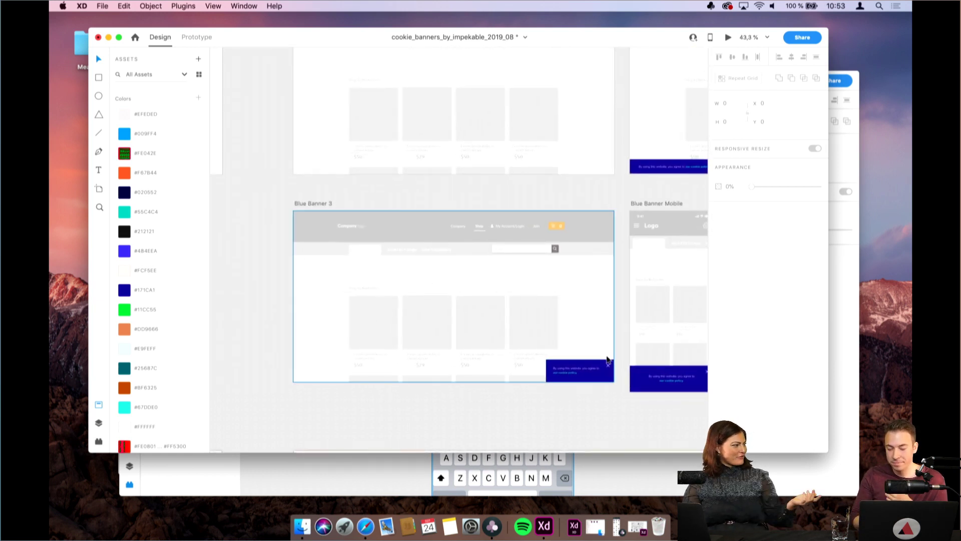
pyautogui.scroll(5, 593, 348)
pyautogui.scroll(-2, 592, 349)
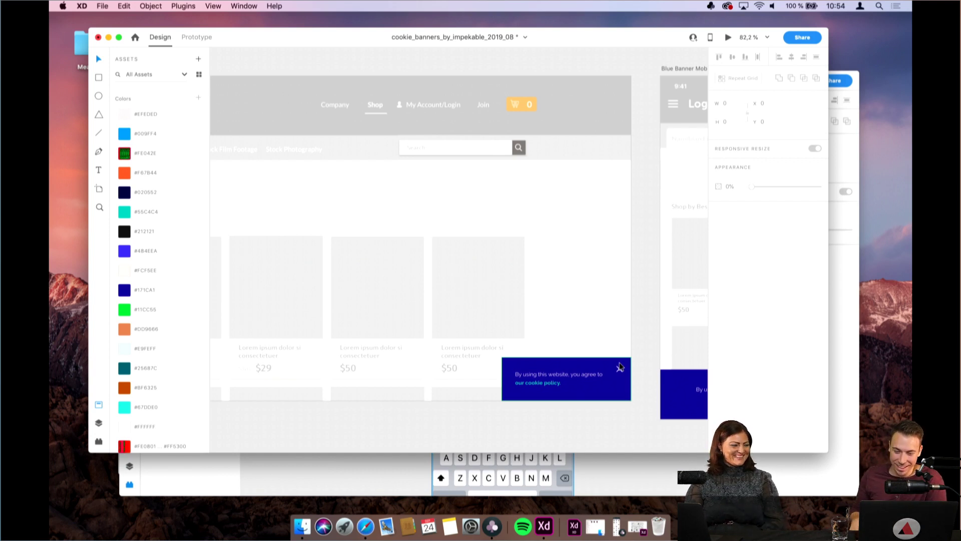
pyautogui.scroll(-5, 620, 367)
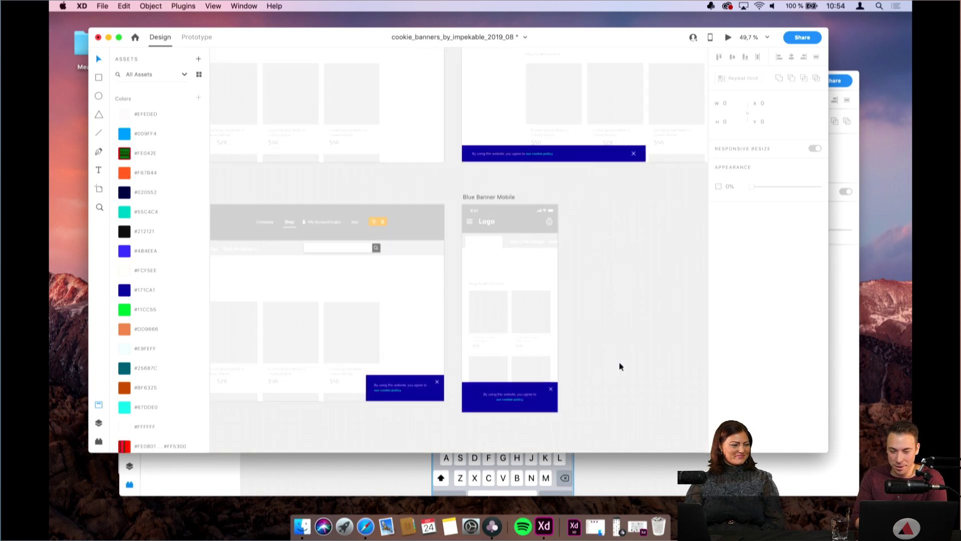
pyautogui.scroll(5, 619, 366)
# Examine the Cookie Settings dialog and its three cookie toggles on the Green Banner Settings artboard
pyautogui.scroll(5, 420, 276)
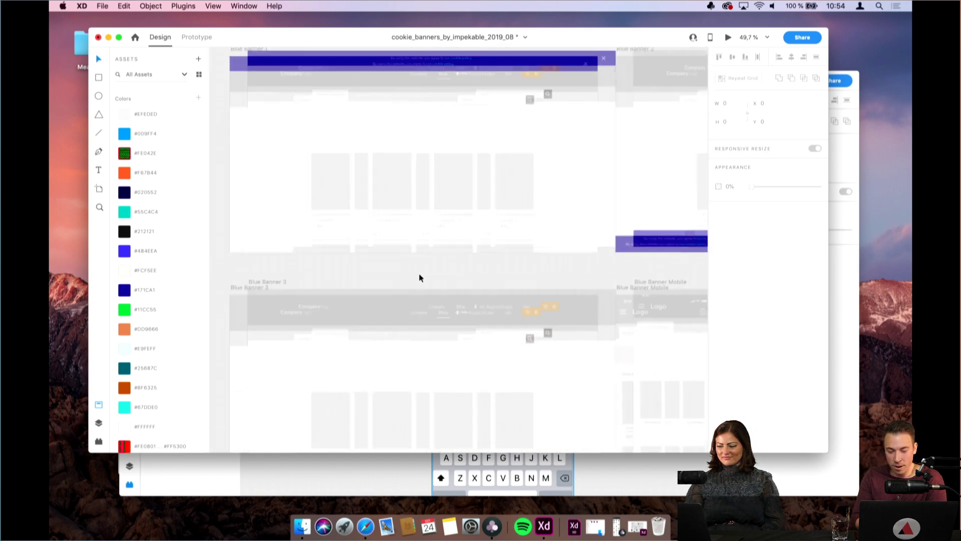
pyautogui.scroll(-15, 419, 278)
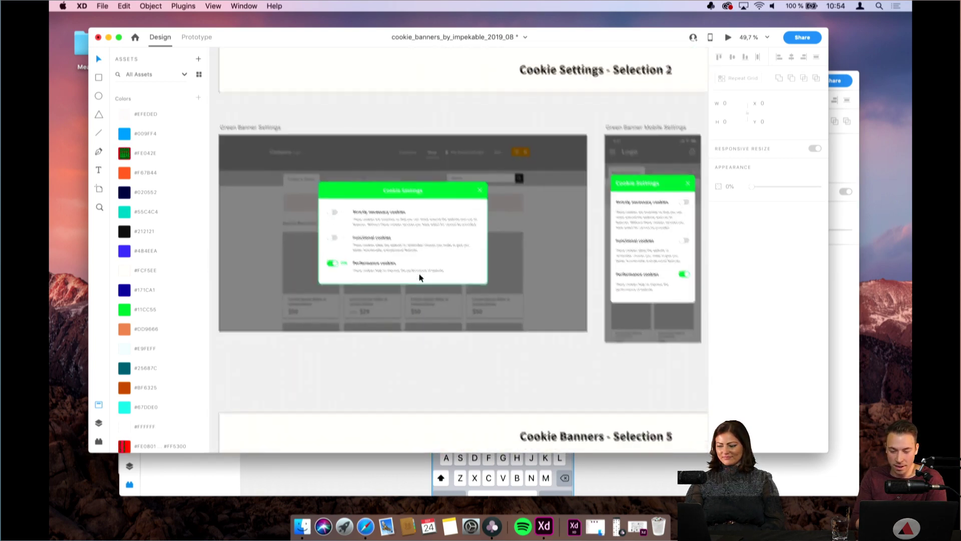
pyautogui.scroll(5, 379, 225)
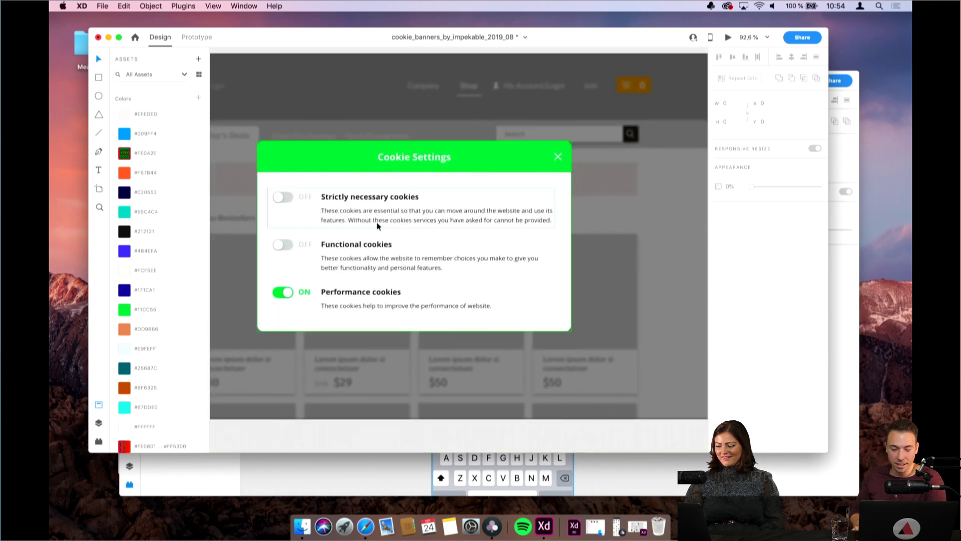
pyautogui.hscroll(-2, 379, 225)
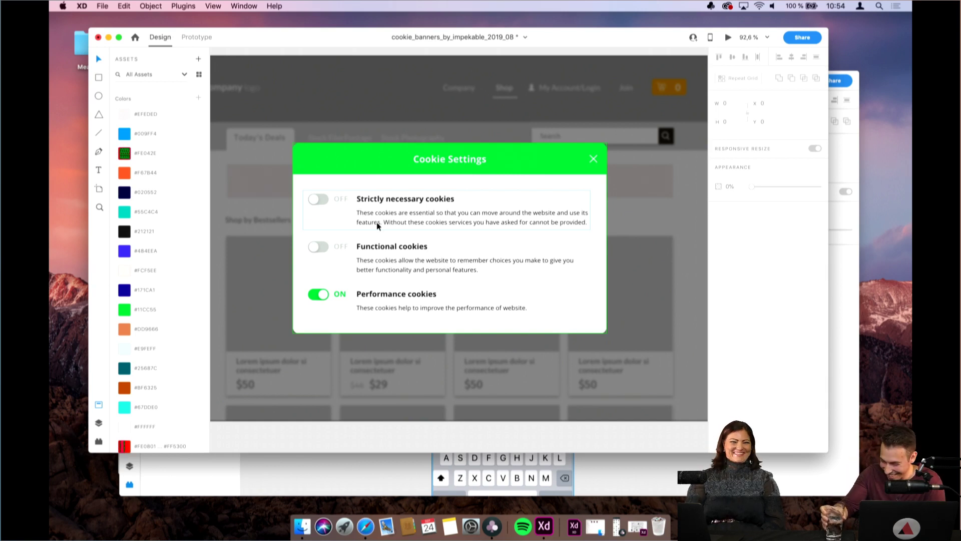
pyautogui.hscroll(2, 377, 224)
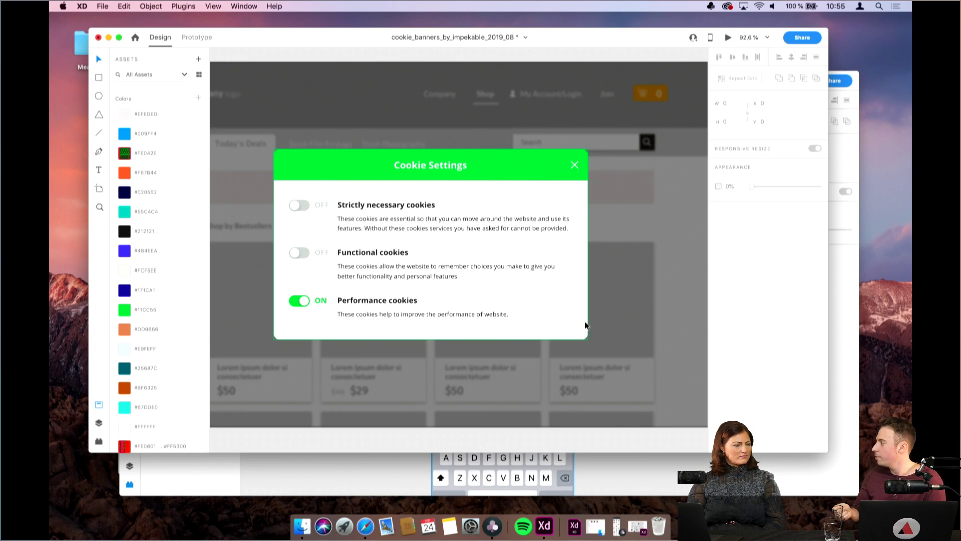
pyautogui.scroll(-5, 584, 325)
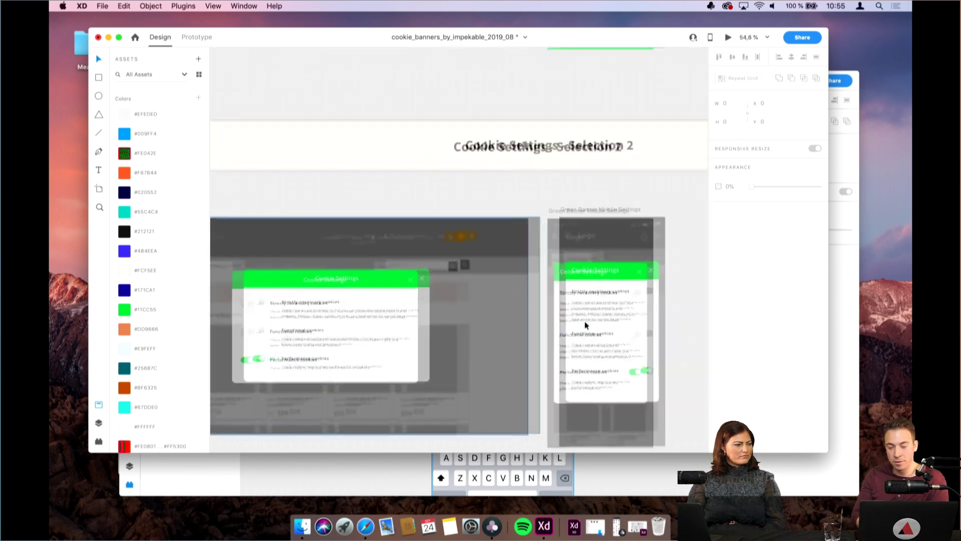
pyautogui.scroll(5, 315, 311)
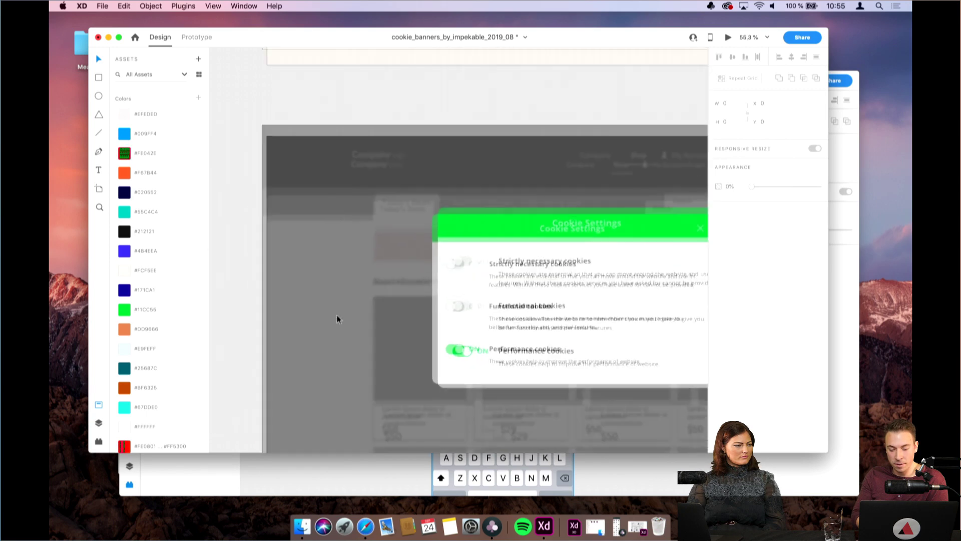
pyautogui.scroll(-3, 514, 265)
pyautogui.scroll(3, 513, 264)
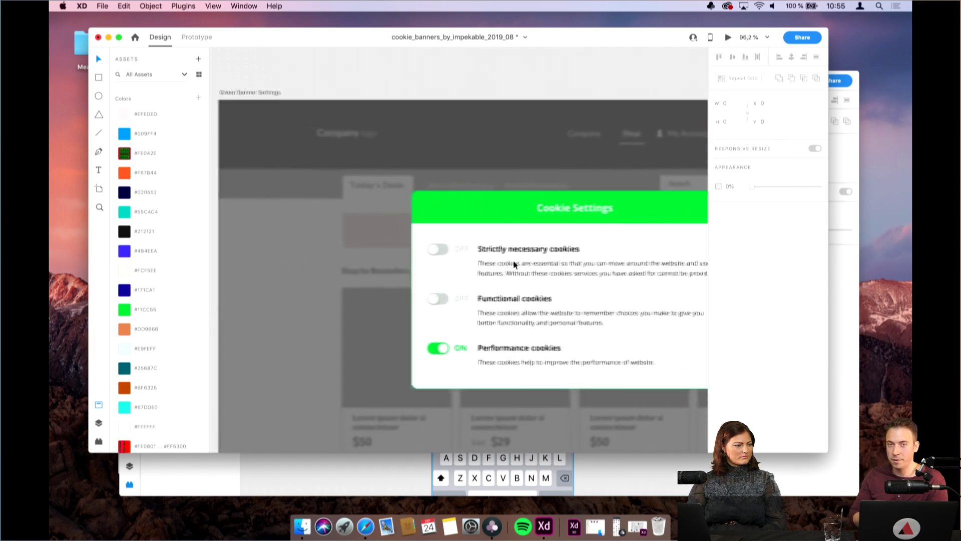
pyautogui.scroll(-5, 513, 260)
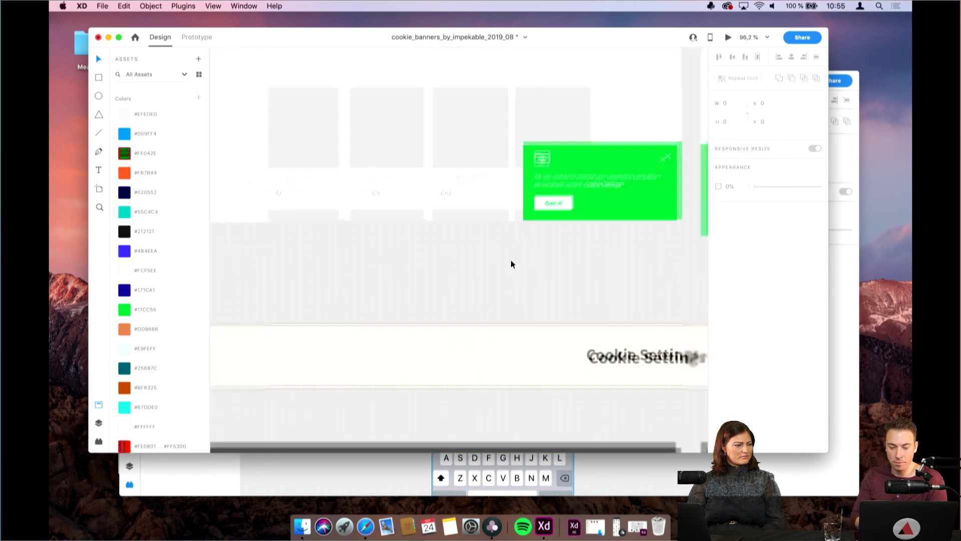
# Compare the placement of the green cookie notices across the desktop and mobile artboards of Cookies Banners - Selection 2
pyautogui.scroll(-10, 584, 347)
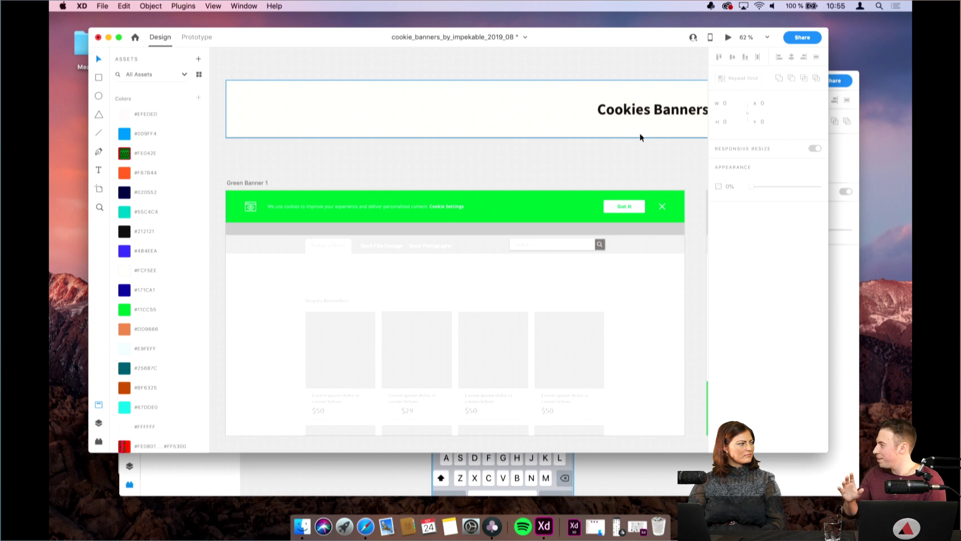
pyautogui.hscroll(6, 641, 137)
pyautogui.scroll(-2, 641, 136)
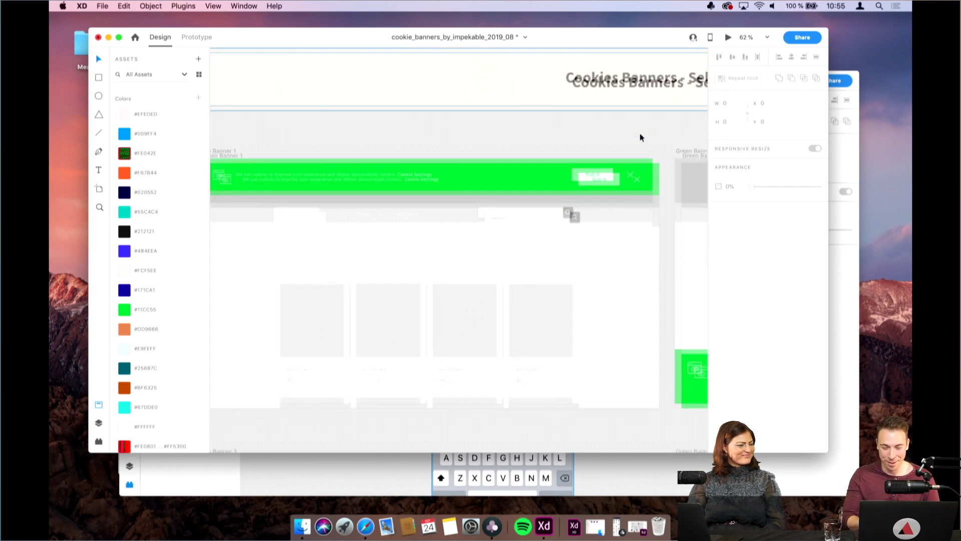
pyautogui.scroll(-2, 640, 137)
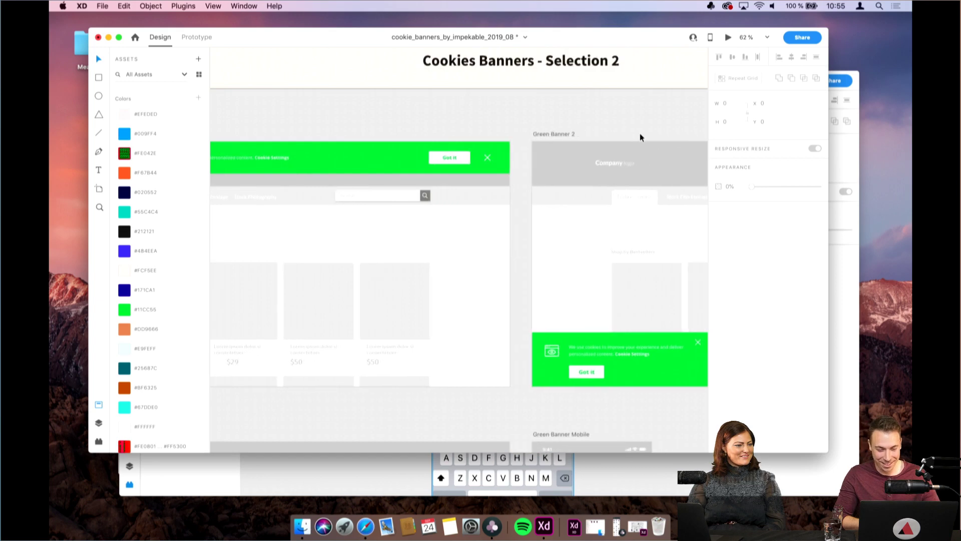
pyautogui.scroll(-8, 640, 137)
pyautogui.scroll(-1, 640, 136)
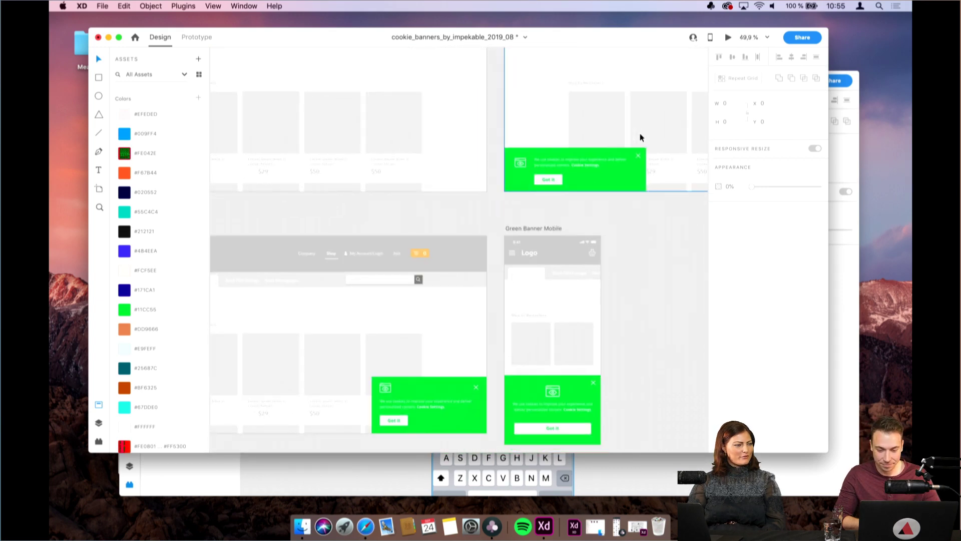
pyautogui.hscroll(3, 640, 137)
pyautogui.scroll(-2, 639, 132)
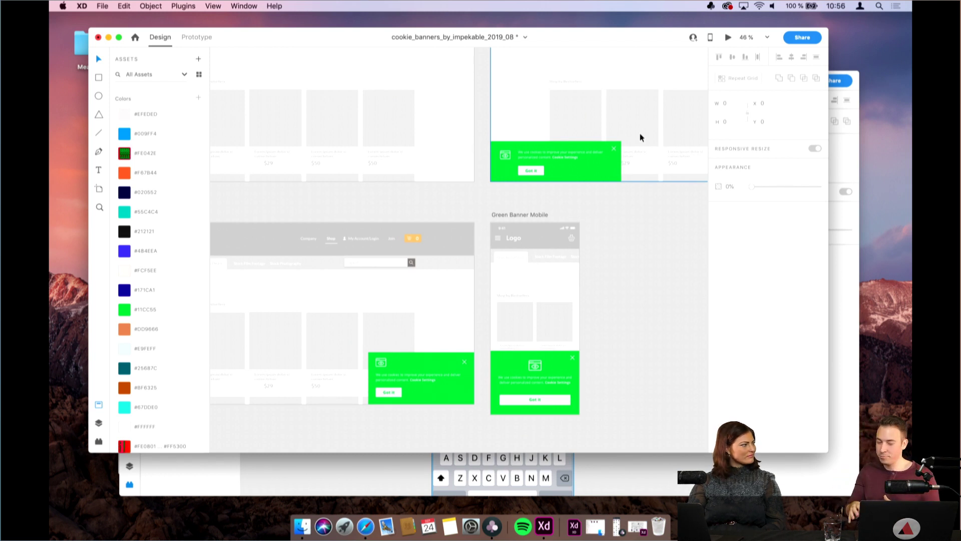
# Review the blue banners and settings of Selection 3, followed by the dark banners and Cookie Settings of Selection 6
pyautogui.scroll(-10, 639, 132)
pyautogui.hscroll(-4, 639, 132)
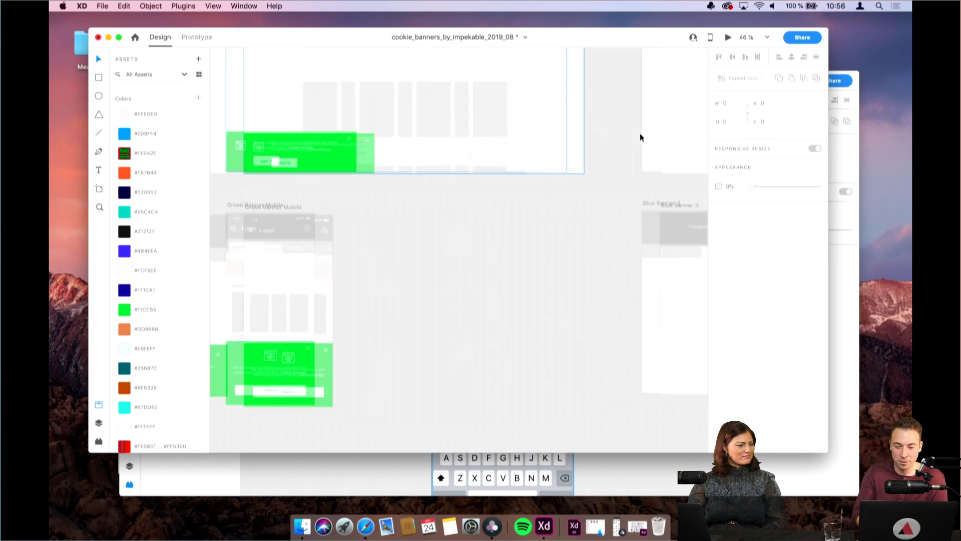
pyautogui.scroll(-15, 640, 137)
pyautogui.hscroll(3, 639, 137)
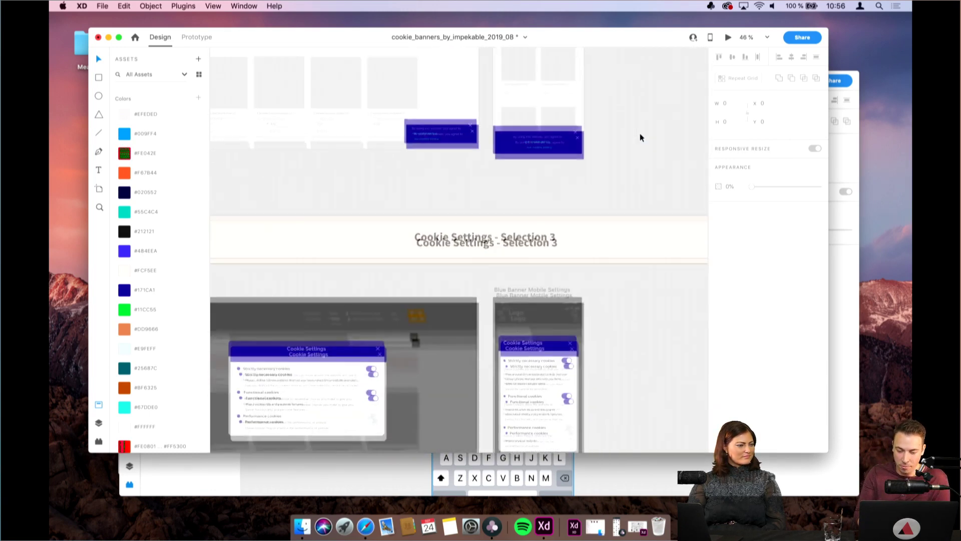
pyautogui.scroll(-15, 639, 137)
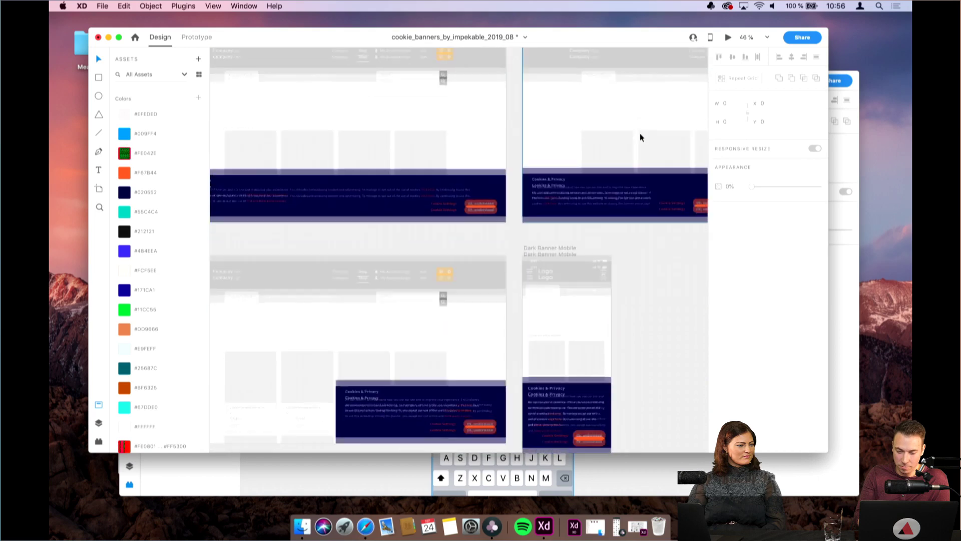
pyautogui.hscroll(2, 640, 137)
pyautogui.scroll(-8, 640, 137)
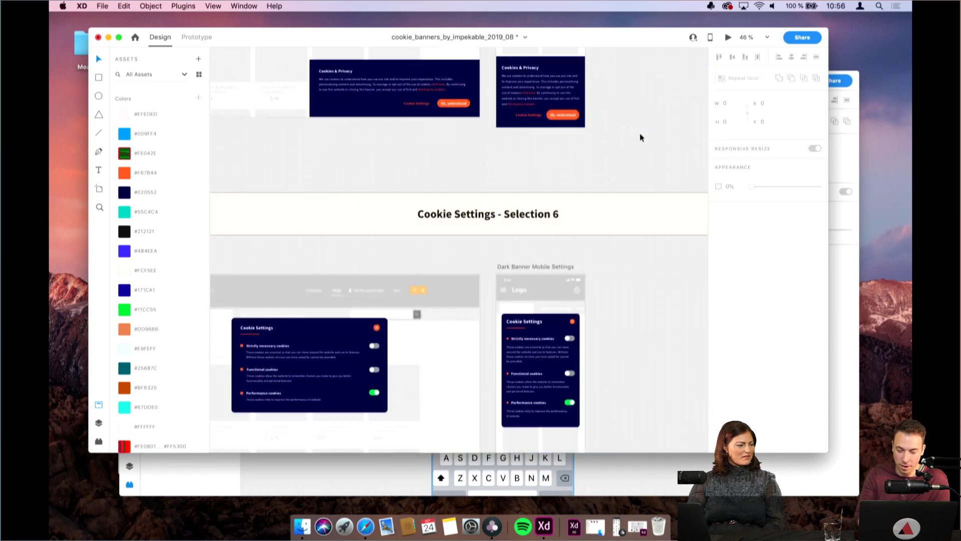
# Examine the dark Cookie Settings dialogs of Selection 6 and compare the Cookies & Privacy notices on Dark Banner 3 and Dark Banner Mobile
pyautogui.scroll(-5, 639, 133)
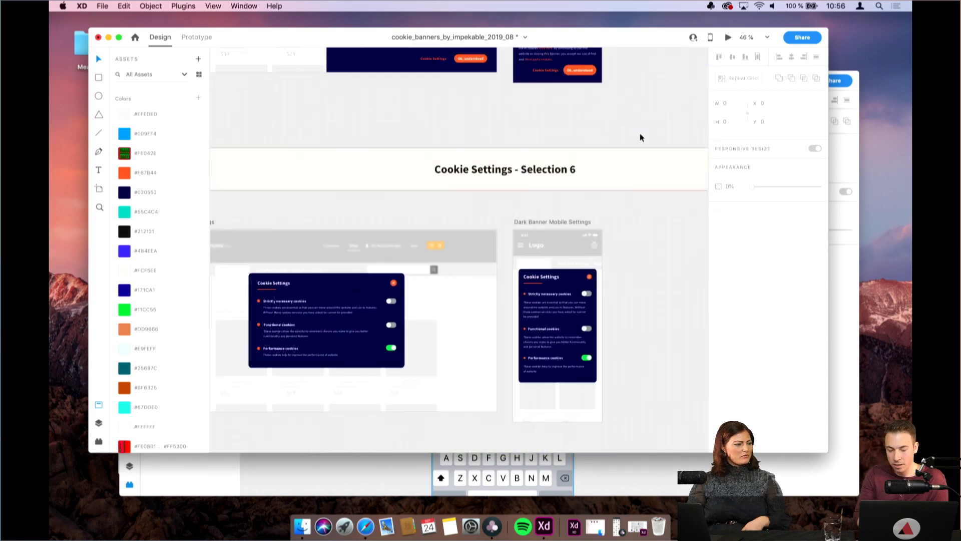
pyautogui.scroll(-3, 639, 132)
pyautogui.scroll(-2, 639, 133)
pyautogui.scroll(3, 607, 146)
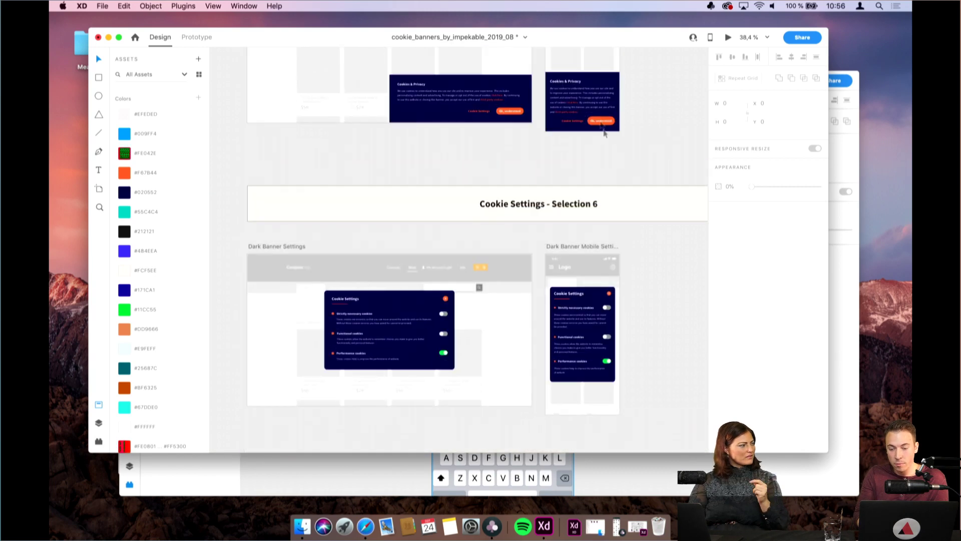
pyautogui.scroll(6, 601, 130)
pyautogui.scroll(2, 590, 100)
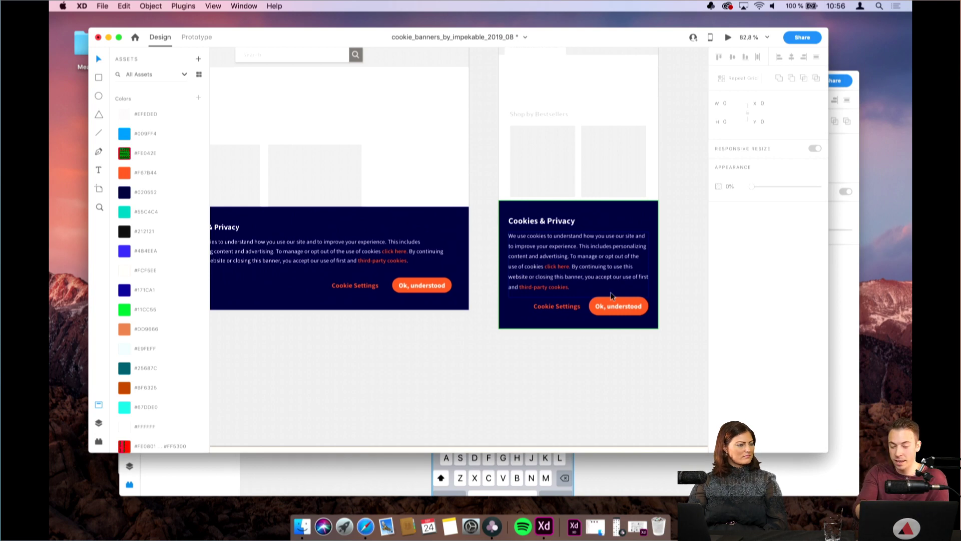
pyautogui.scroll(-3, 672, 327)
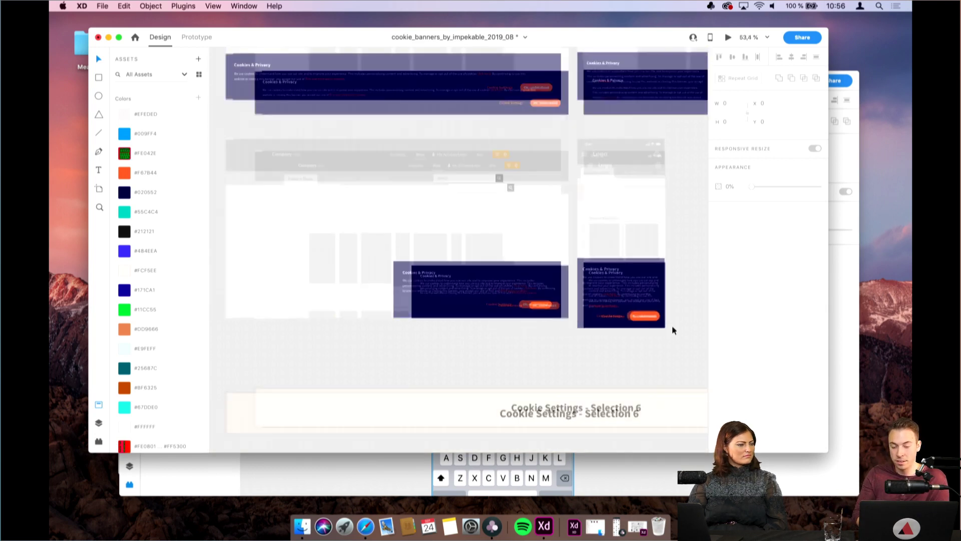
pyautogui.scroll(-2, 672, 325)
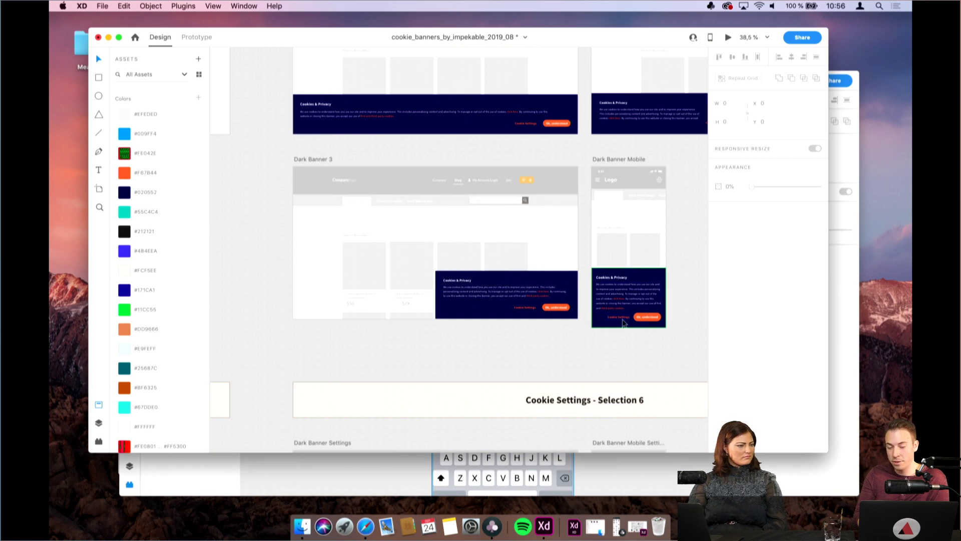
# Compare the light cookie notice and its Accept Cookies button on Light Banner 3 with the Light Banner Mobile version
pyautogui.hscroll(-10, 622, 322)
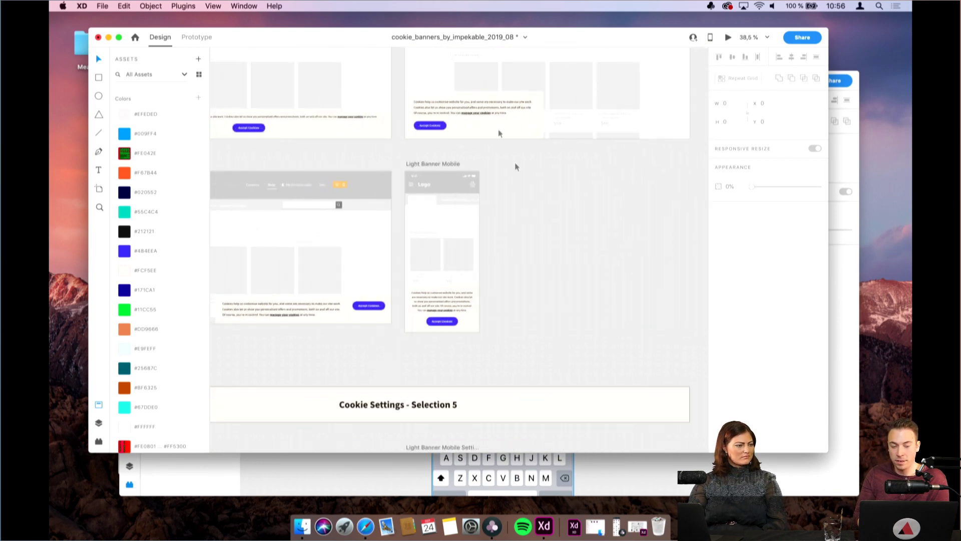
pyautogui.hscroll(-8, 542, 223)
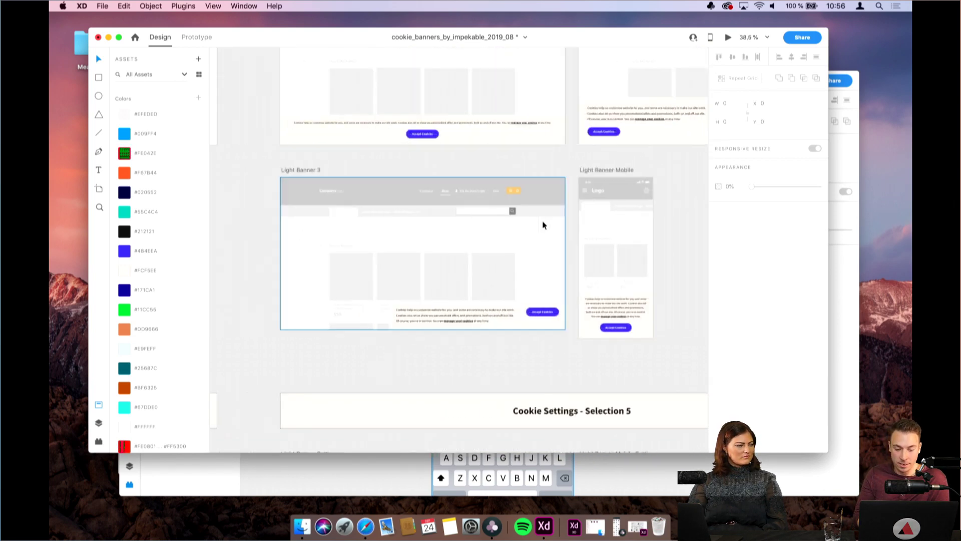
pyautogui.scroll(5, 496, 245)
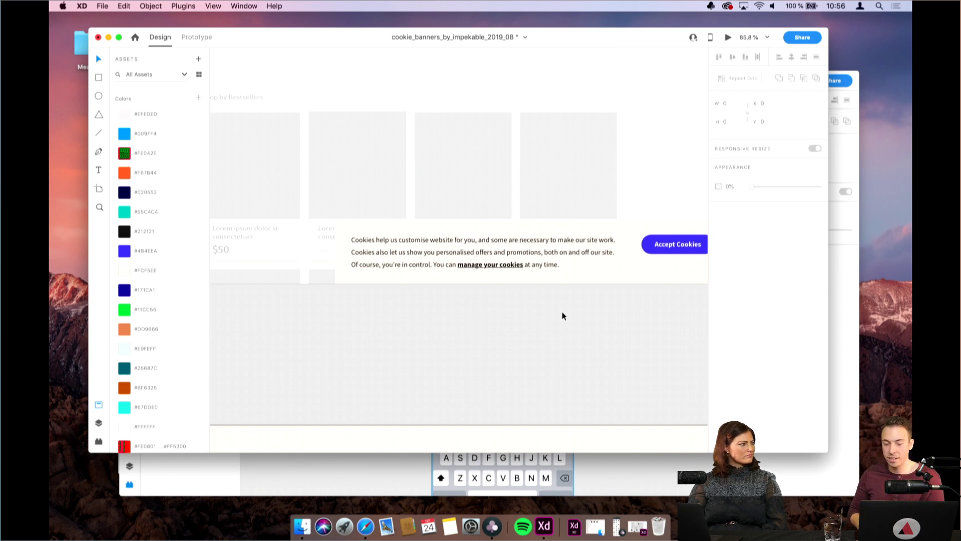
pyautogui.hscroll(3, 563, 316)
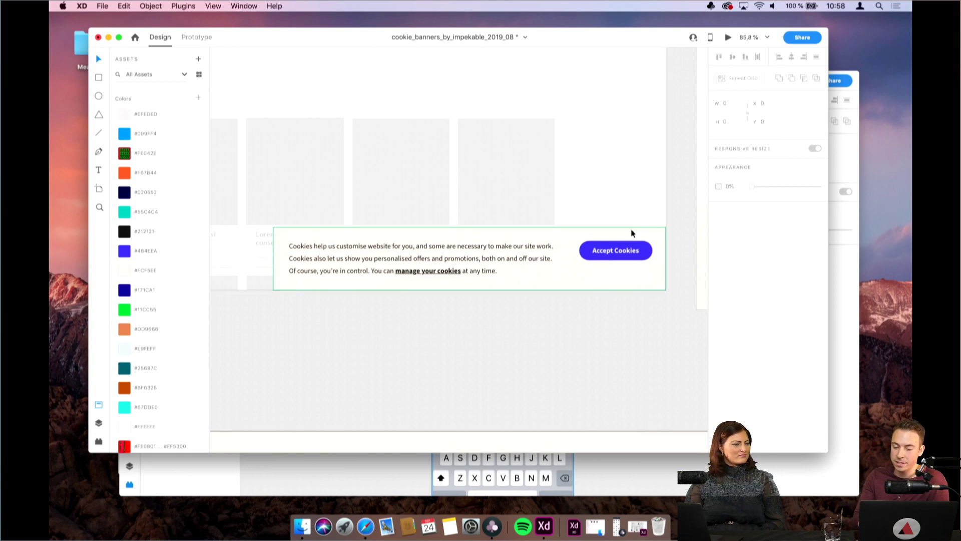
pyautogui.hscroll(3, 632, 233)
pyautogui.hscroll(5, 631, 233)
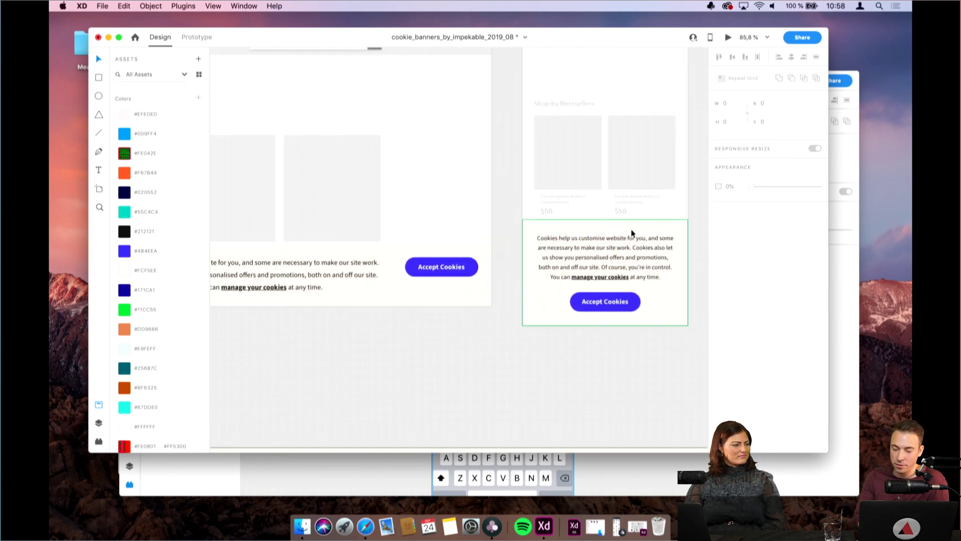
pyautogui.scroll(5, 632, 233)
pyautogui.hscroll(2, 631, 232)
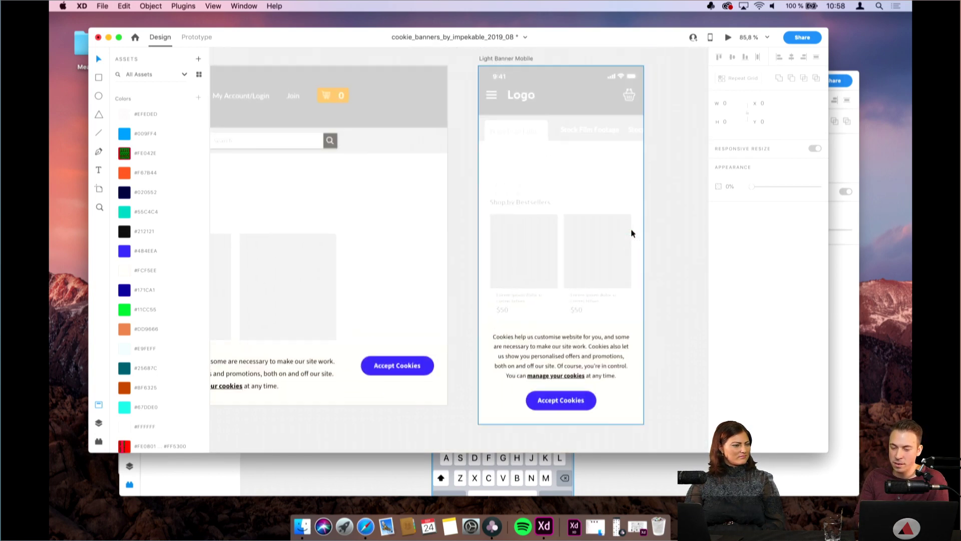
pyautogui.hscroll(1, 632, 233)
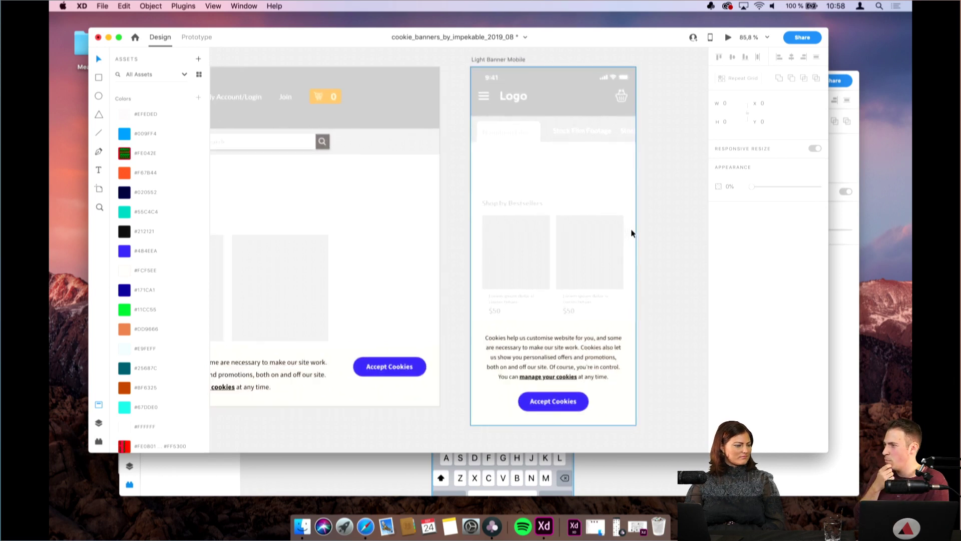
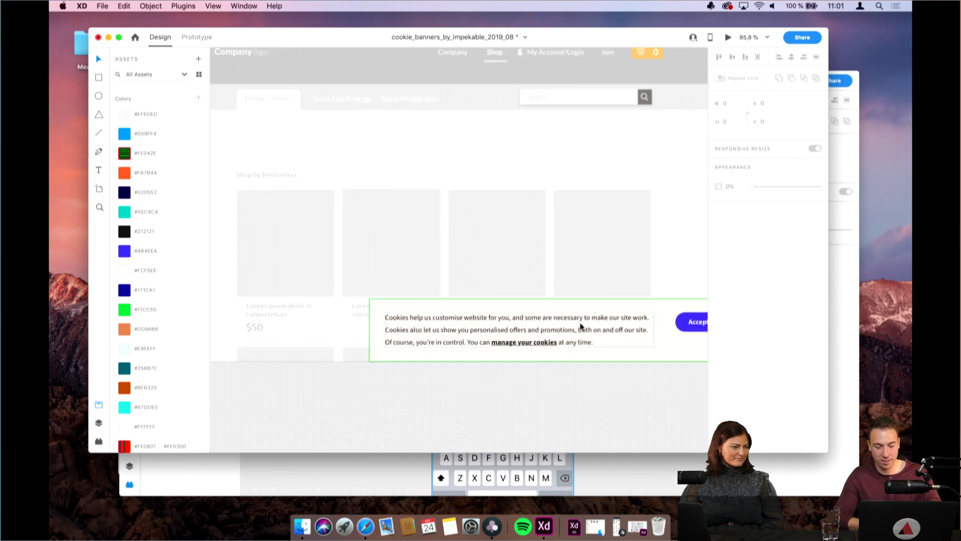
# Copy the Light Banner 3 cookie notice into the Fontspace_Cookie_Banner document and place it over the font list on Homepage_Sticky_Header – 2
pyautogui.click(581, 325)
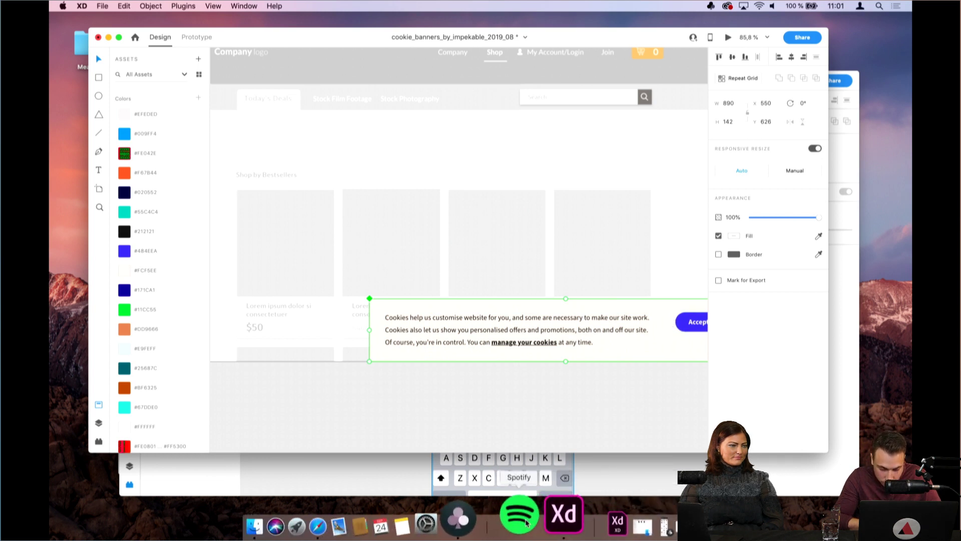
pyautogui.rightClick(548, 518)
pyautogui.click(580, 408)
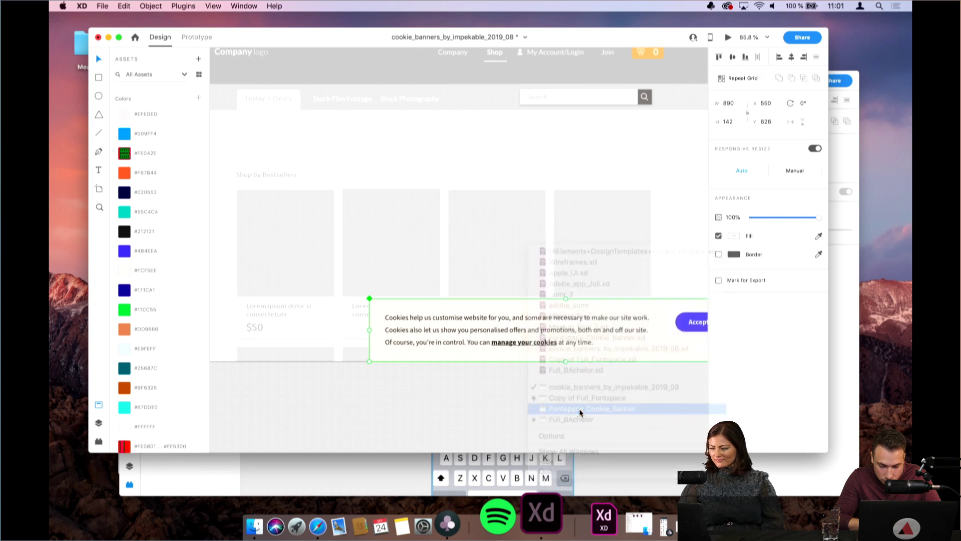
pyautogui.hscroll(2, 652, 247)
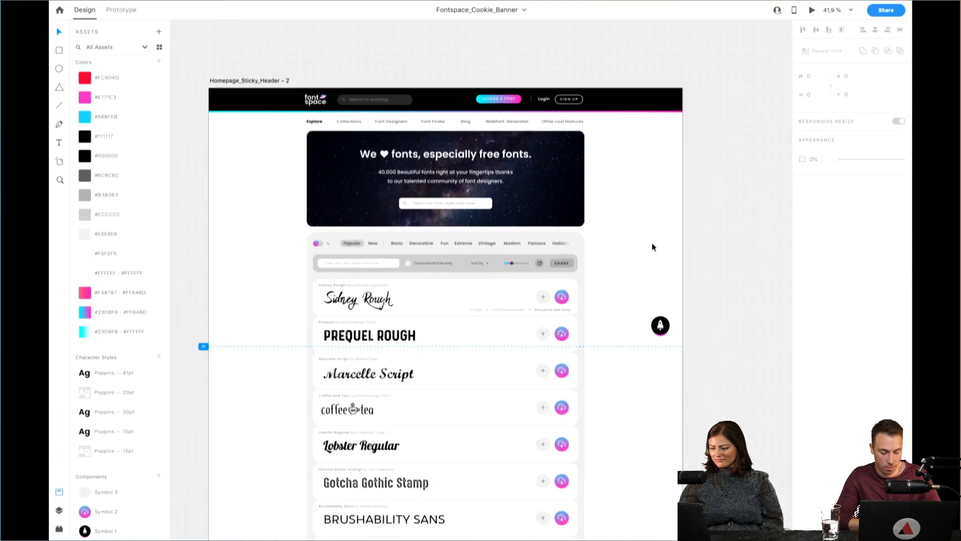
pyautogui.hotkey('ctrl', 'v')
pyautogui.moveTo(443, 252); pyautogui.dragTo(555, 328)
pyautogui.click(293, 489)
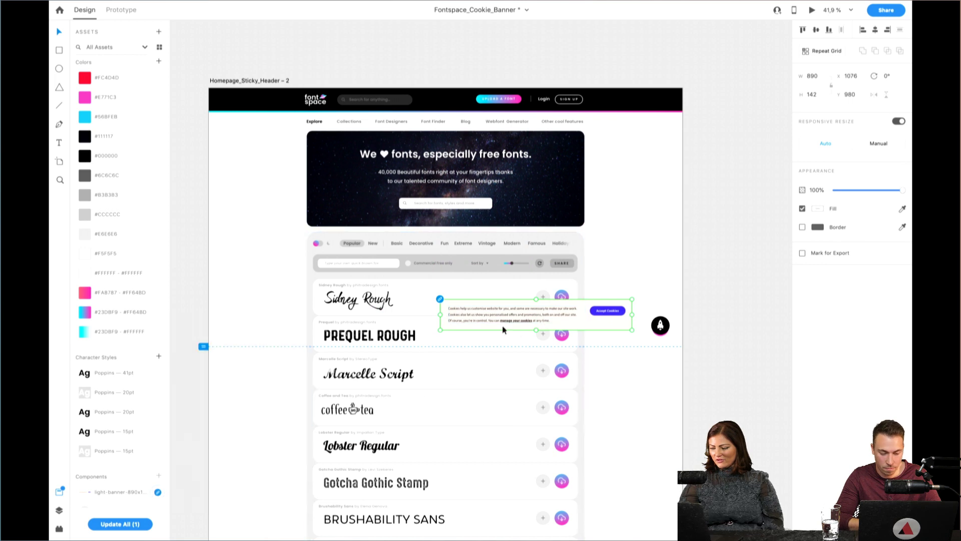
# Unlink the pasted cookie banner from its source component and move it to about X 1141, Y 1031, beside the rocket button
pyautogui.rightClick(517, 302)
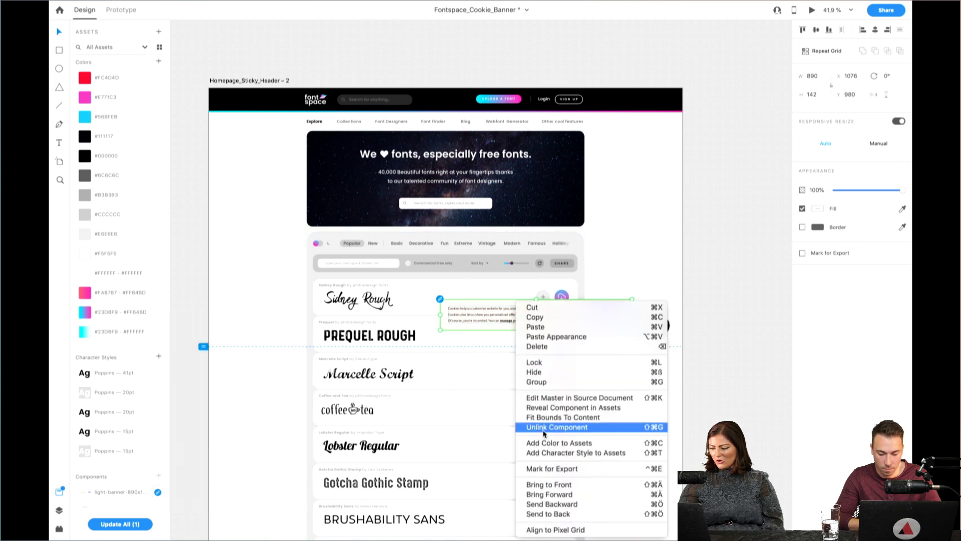
pyautogui.click(544, 430)
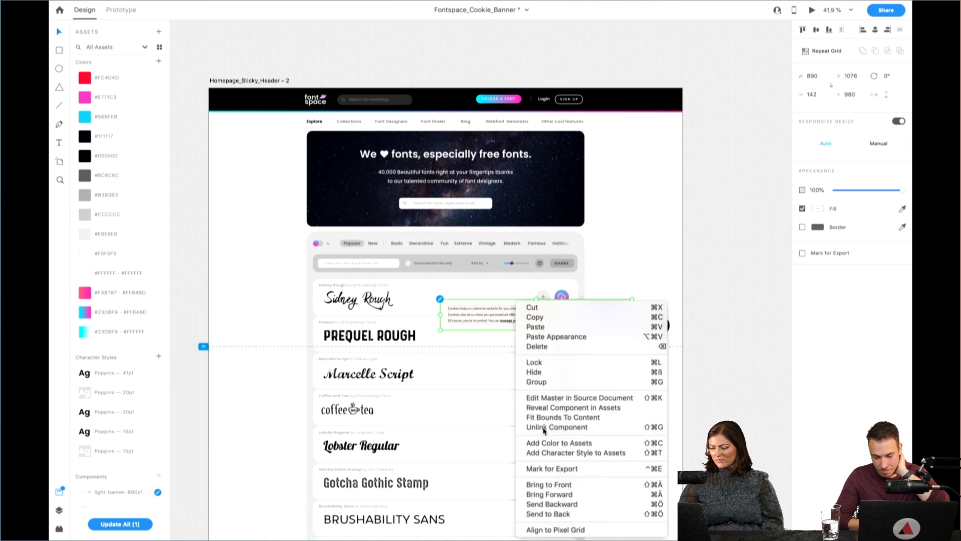
pyautogui.scroll(5, 604, 284)
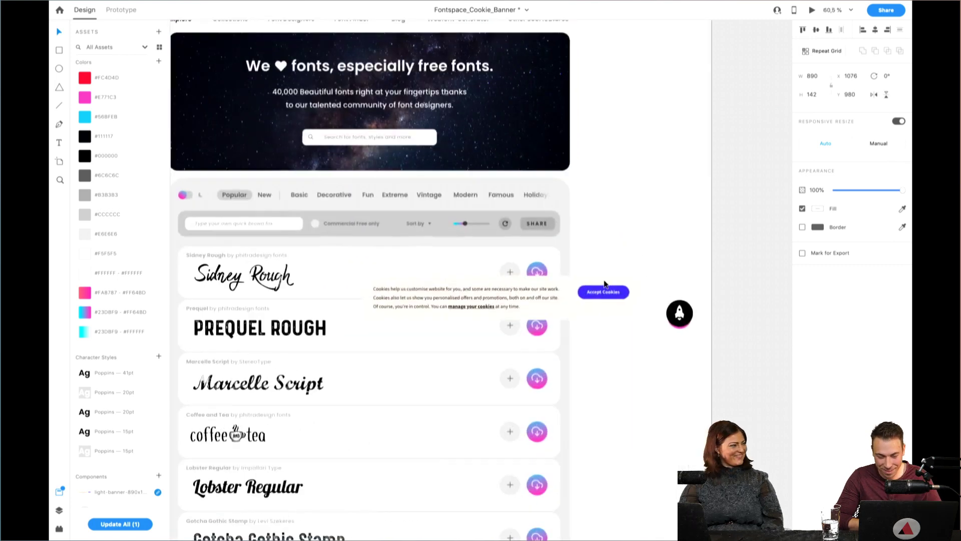
pyautogui.moveTo(605, 257); pyautogui.dragTo(642, 276)
pyautogui.click(648, 200)
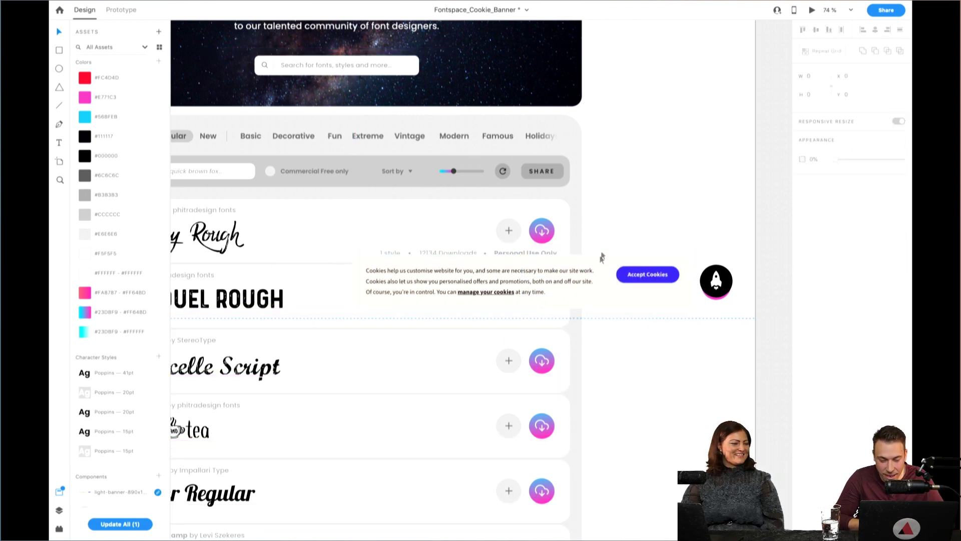
# Ungroup the cookie banner and select its background rectangle on its own
pyautogui.scroll(3, 586, 242)
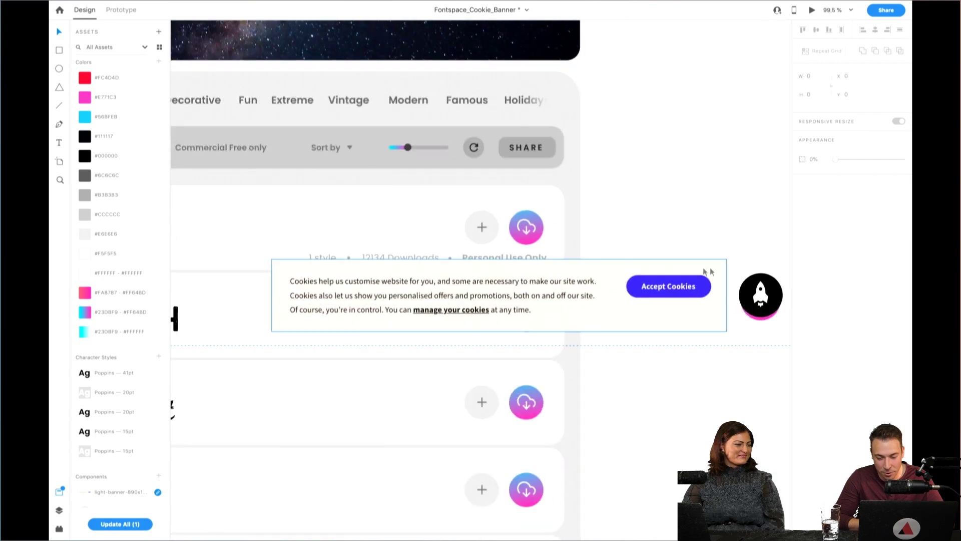
pyautogui.scroll(5, 728, 299)
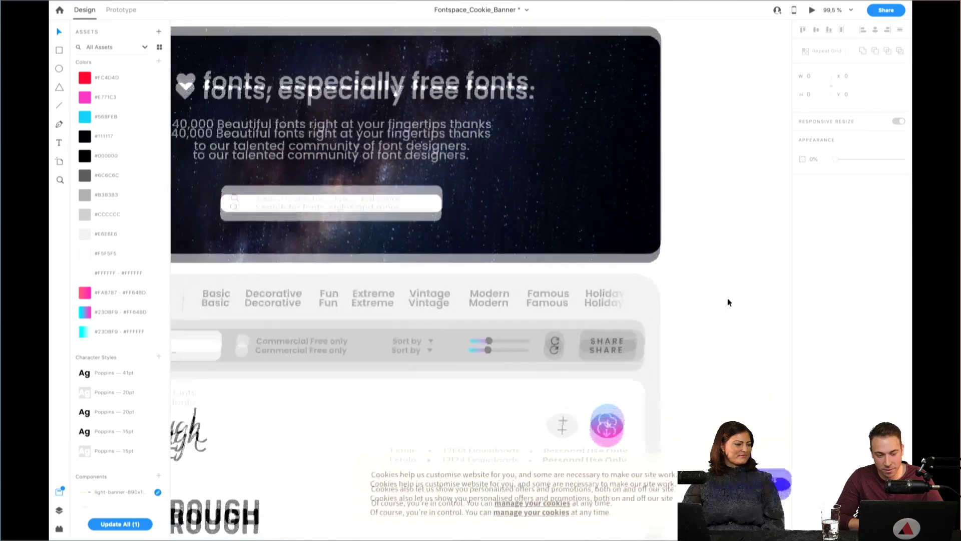
pyautogui.scroll(2, 727, 301)
pyautogui.scroll(-4, 727, 301)
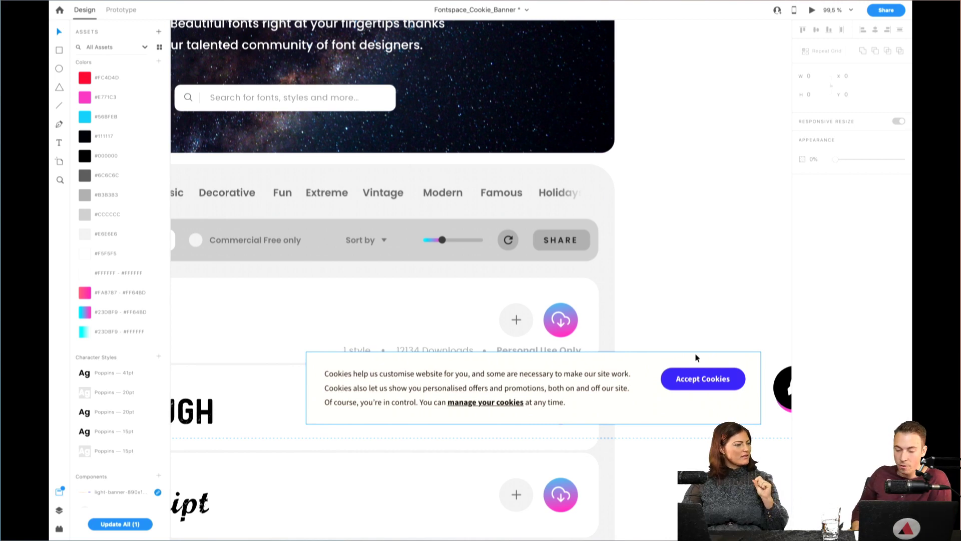
pyautogui.scroll(-1, 698, 358)
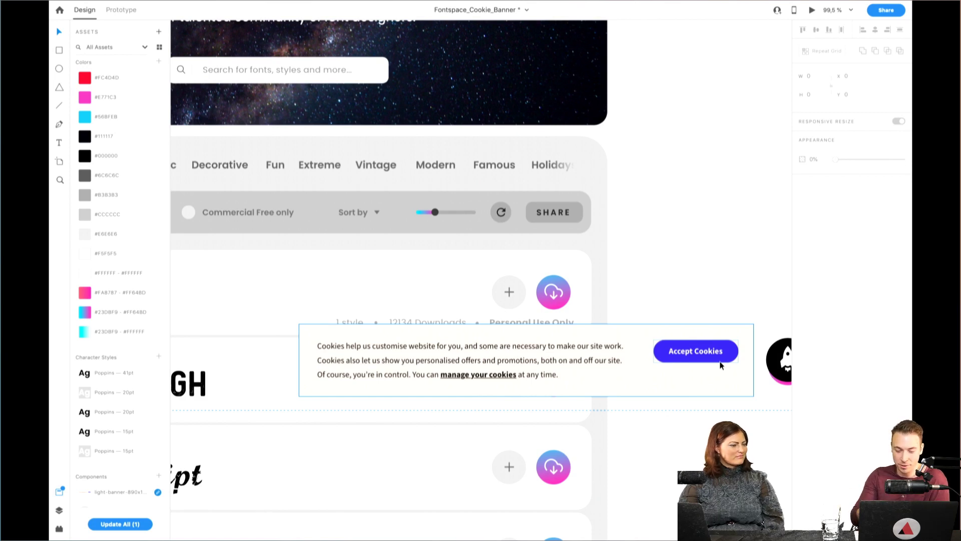
pyautogui.scroll(-1, 754, 340)
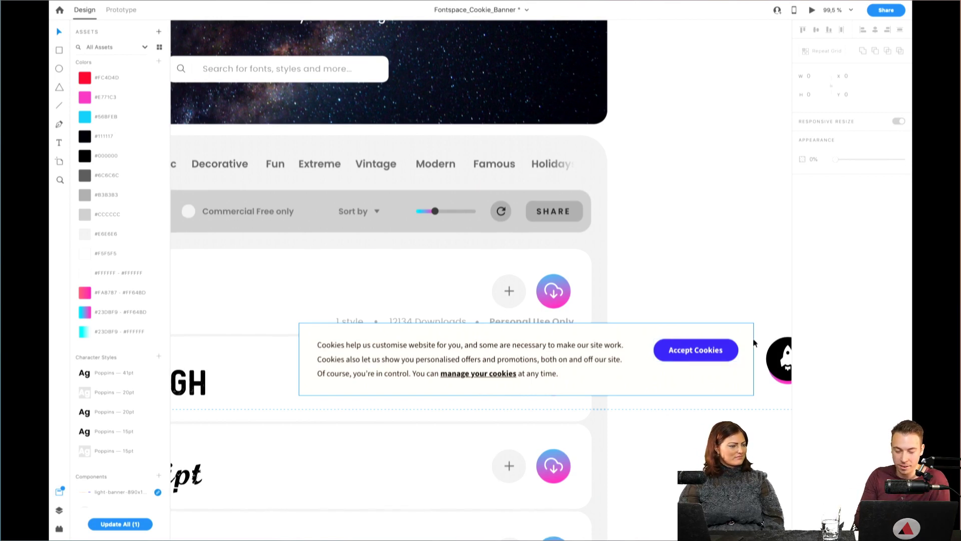
pyautogui.click(520, 382)
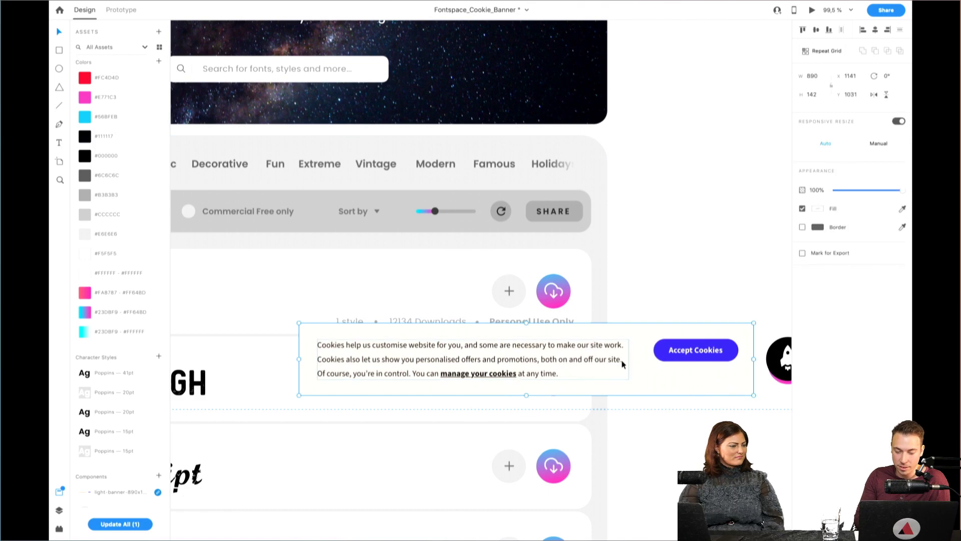
pyautogui.scroll(-1, 622, 365)
pyautogui.hscroll(1, 622, 365)
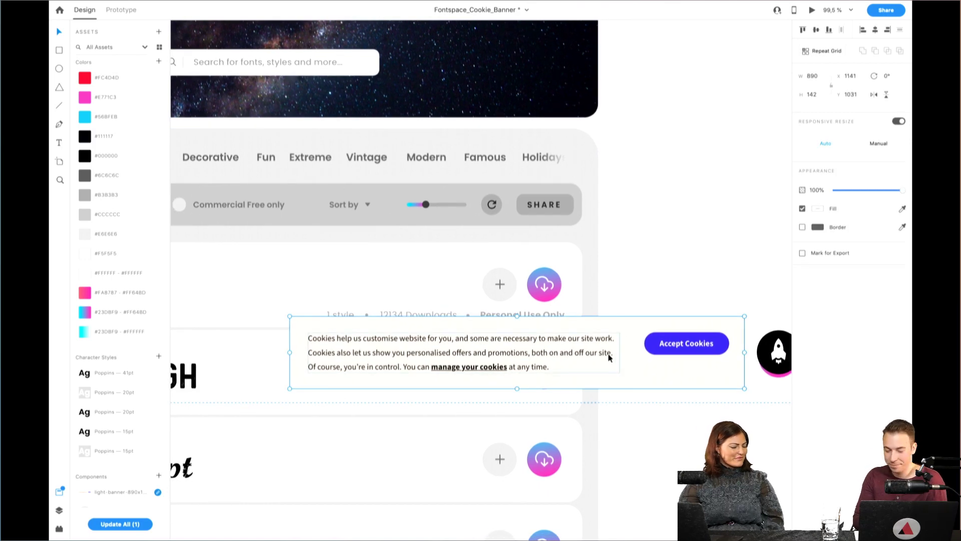
pyautogui.rightClick(609, 357)
pyautogui.click(582, 346)
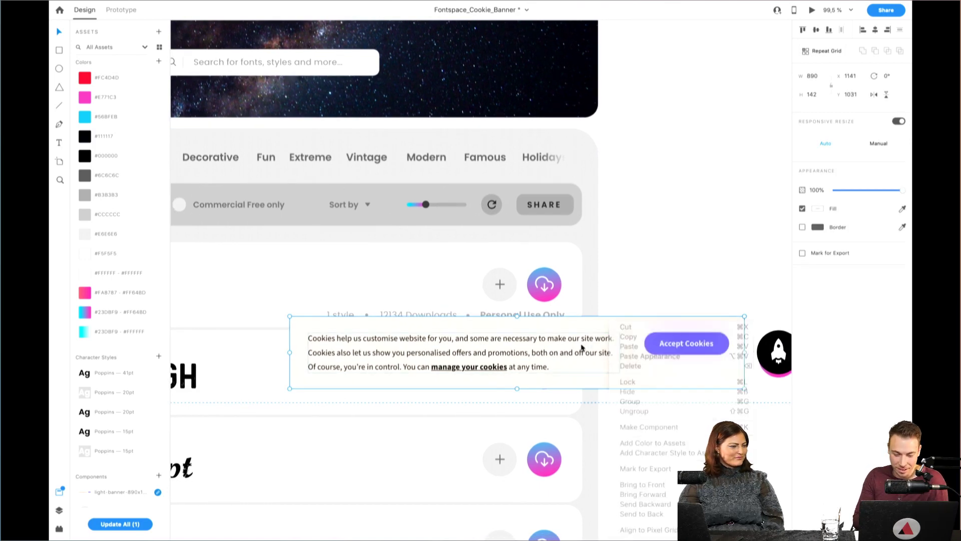
pyautogui.click(634, 411)
pyautogui.click(675, 233)
pyautogui.click(682, 332)
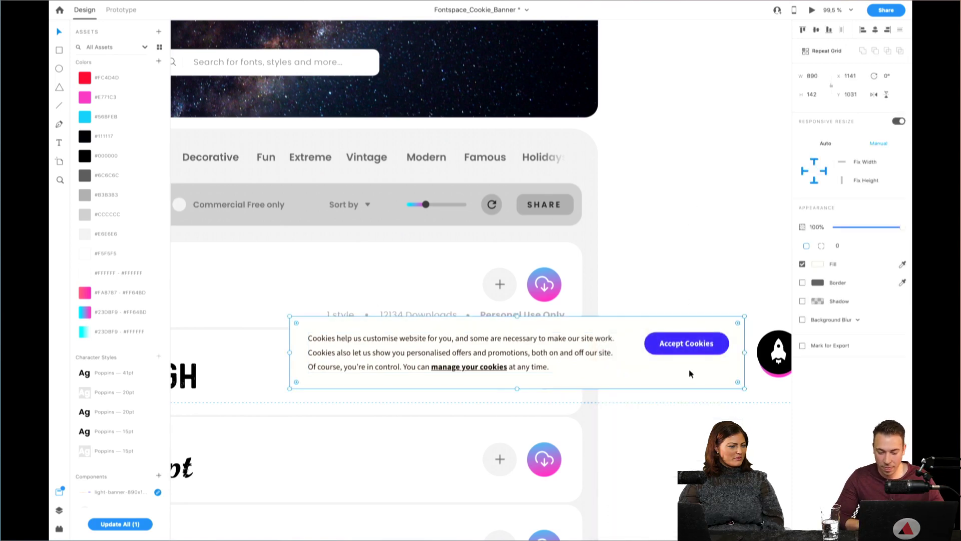
# Examine the cookie banner's look on Homepage_Sticky_Header – 2 against the hero, filter bar, font list, pagination and overall page layout
pyautogui.hscroll(2, 699, 368)
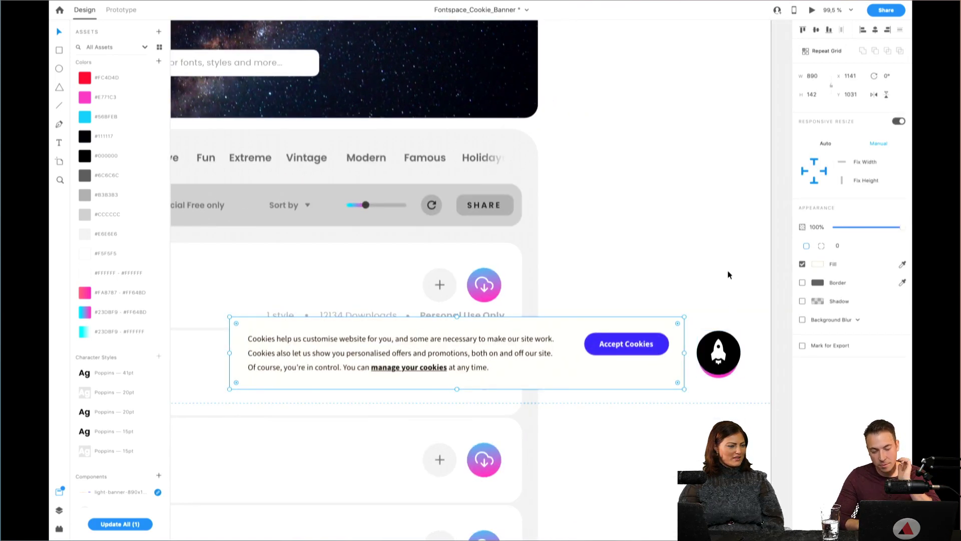
pyautogui.scroll(1, 728, 275)
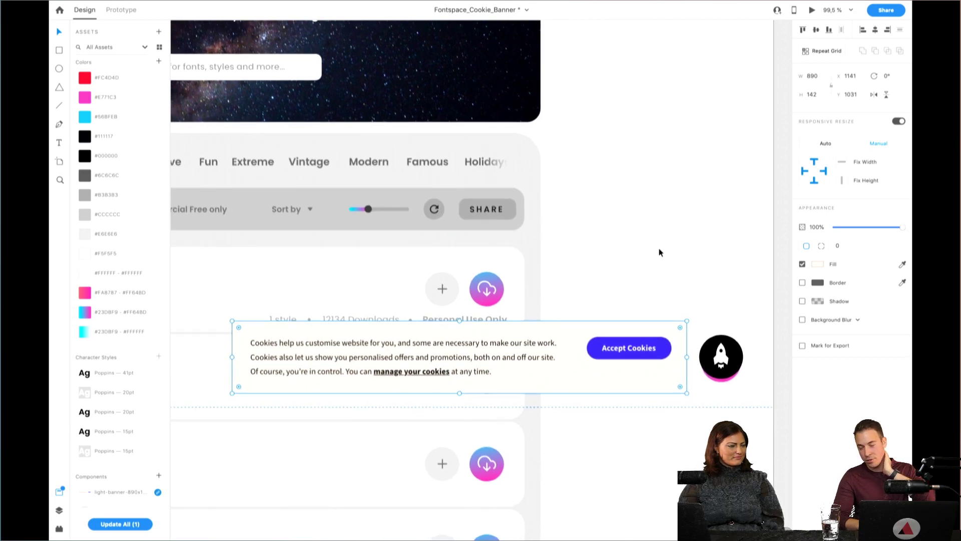
pyautogui.scroll(2, 659, 252)
pyautogui.hscroll(-4, 659, 252)
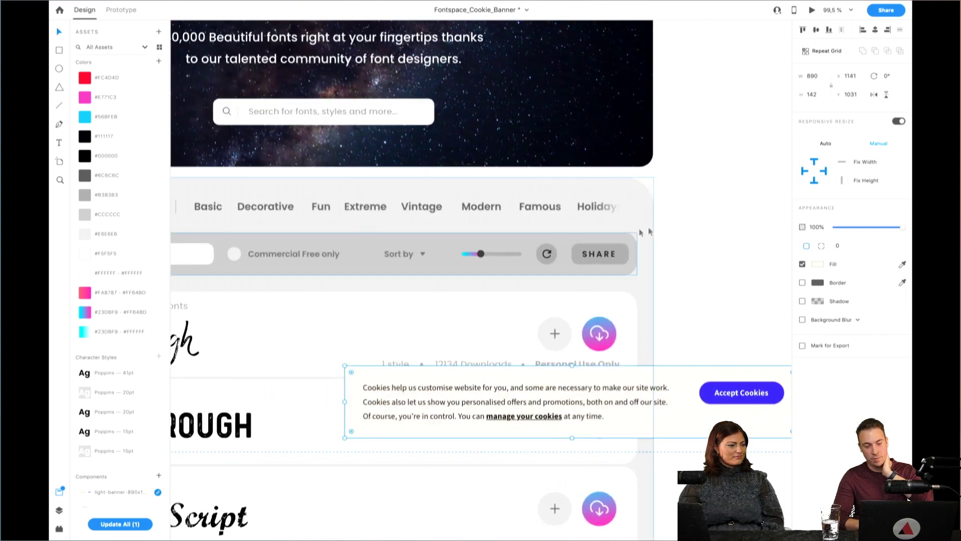
pyautogui.scroll(1, 649, 232)
pyautogui.scroll(-15, 687, 263)
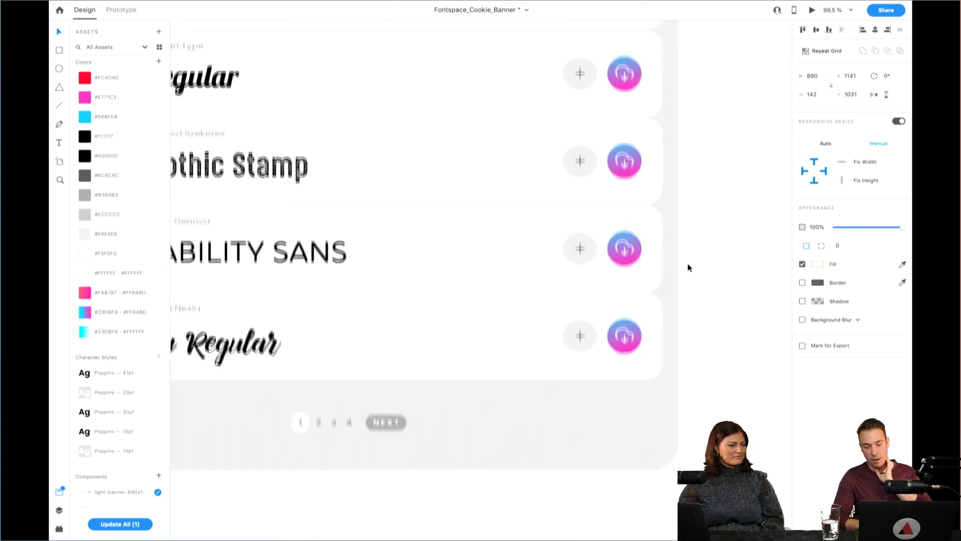
pyautogui.hscroll(-3, 710, 335)
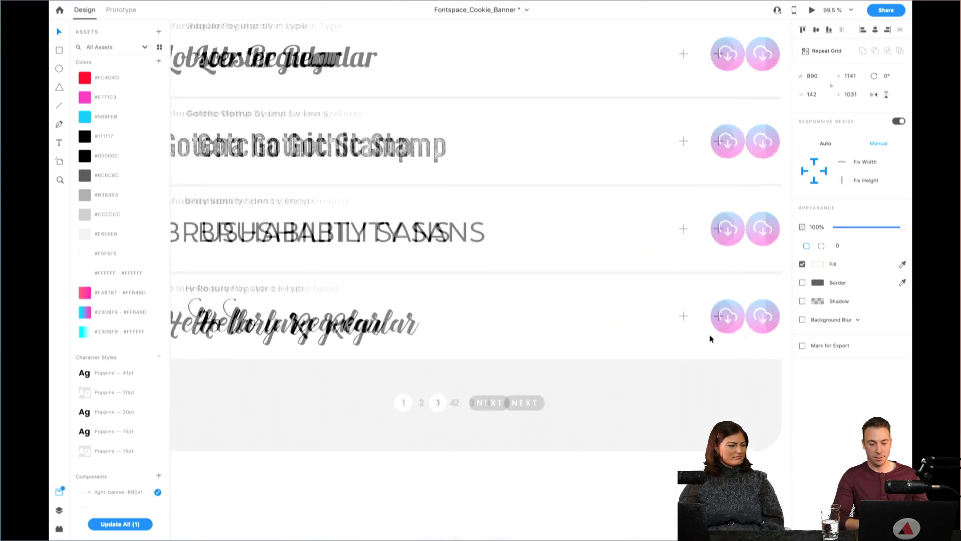
pyautogui.scroll(12, 710, 336)
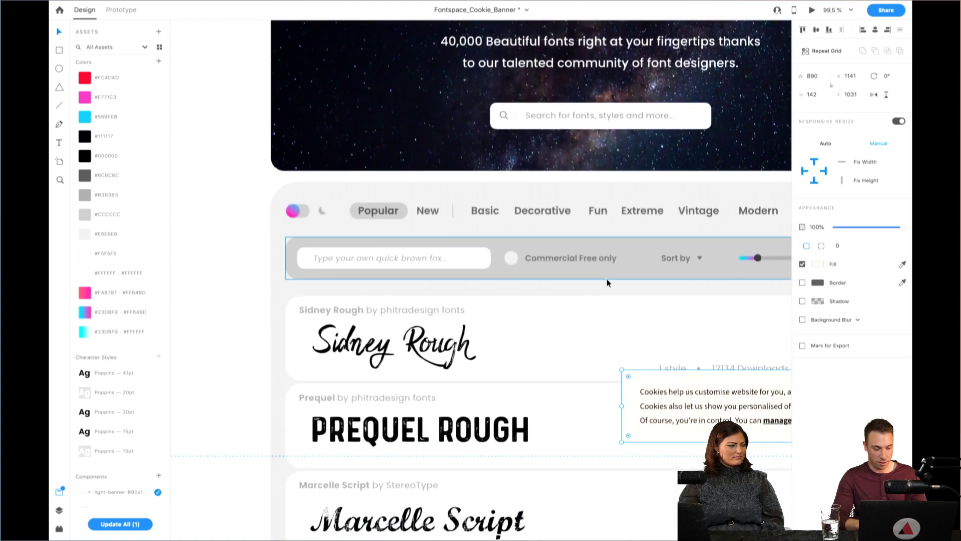
pyautogui.scroll(-4, 608, 283)
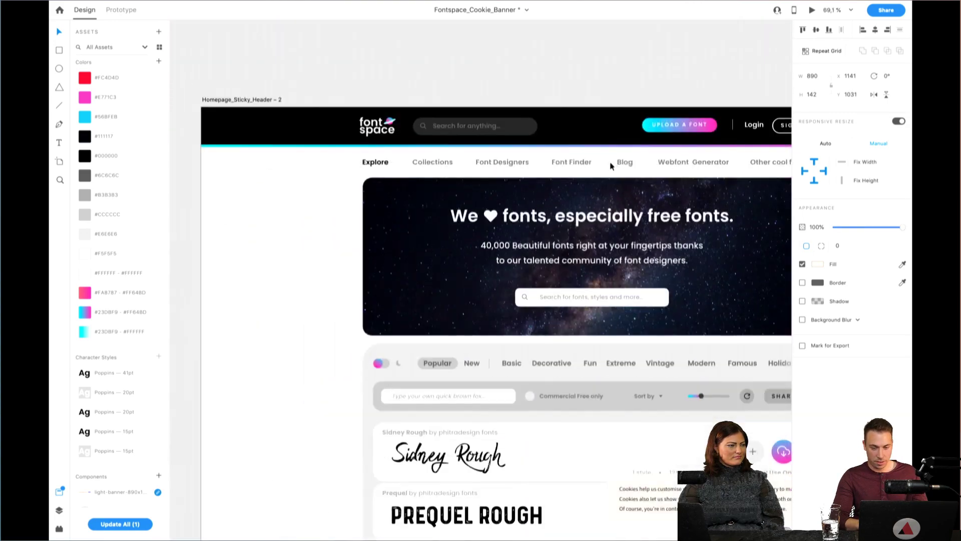
pyautogui.scroll(-6, 611, 166)
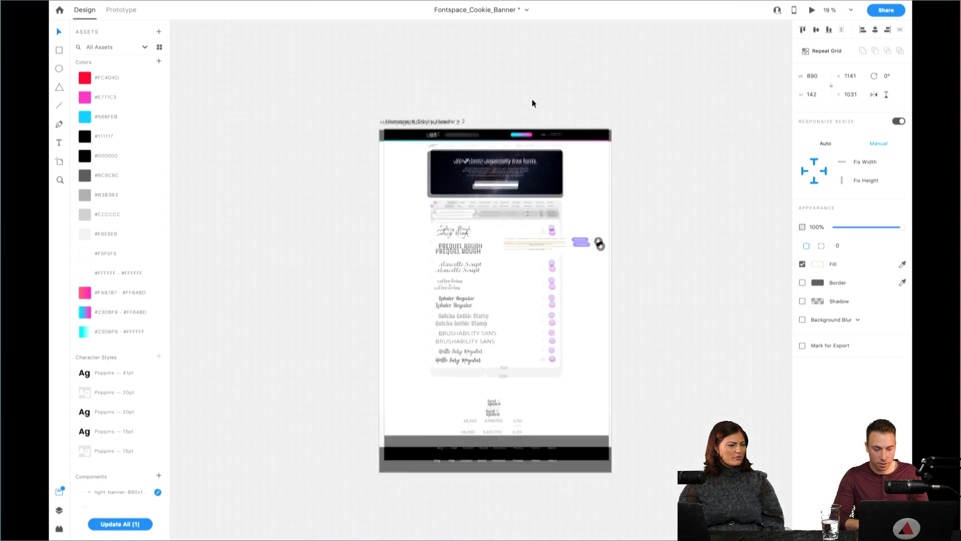
pyautogui.scroll(1, 533, 103)
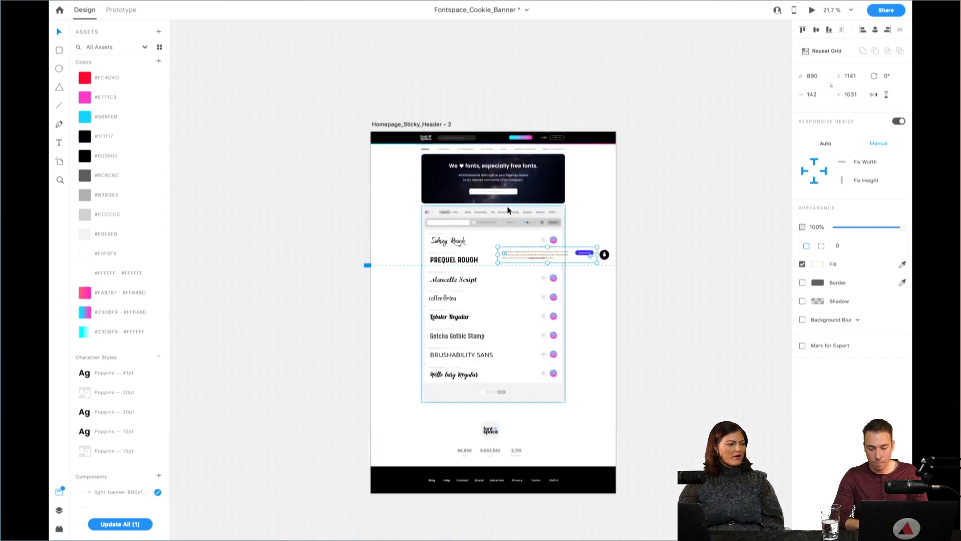
pyautogui.scroll(5, 625, 240)
pyautogui.scroll(4, 639, 259)
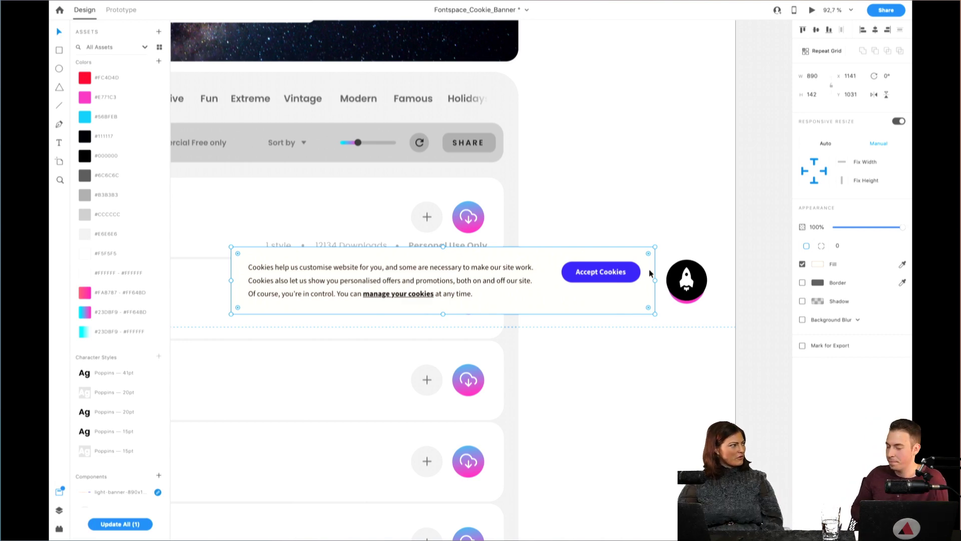
# Round all corners of the cookie banner's background rectangle, trying radii of 40 and 60 before entering 100
pyautogui.scroll(2, 650, 272)
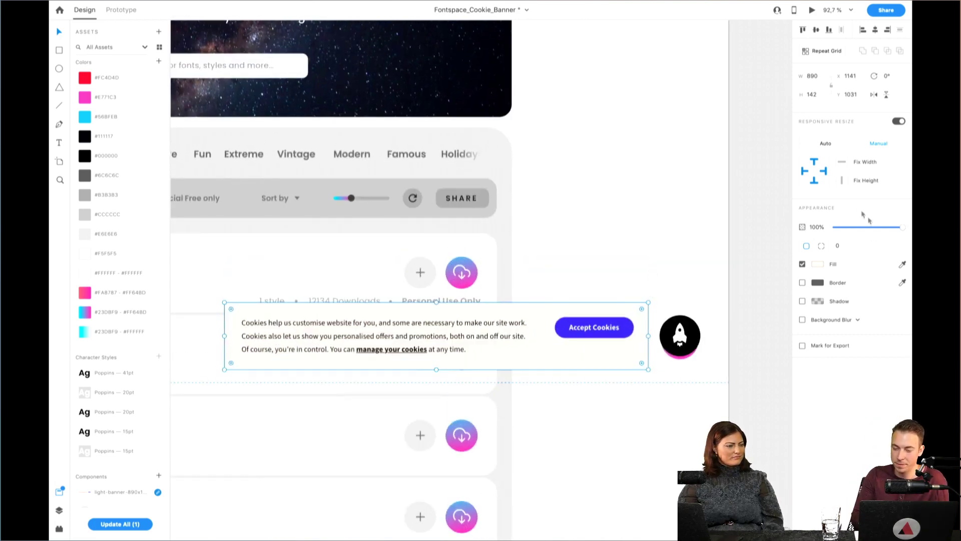
pyautogui.click(821, 246)
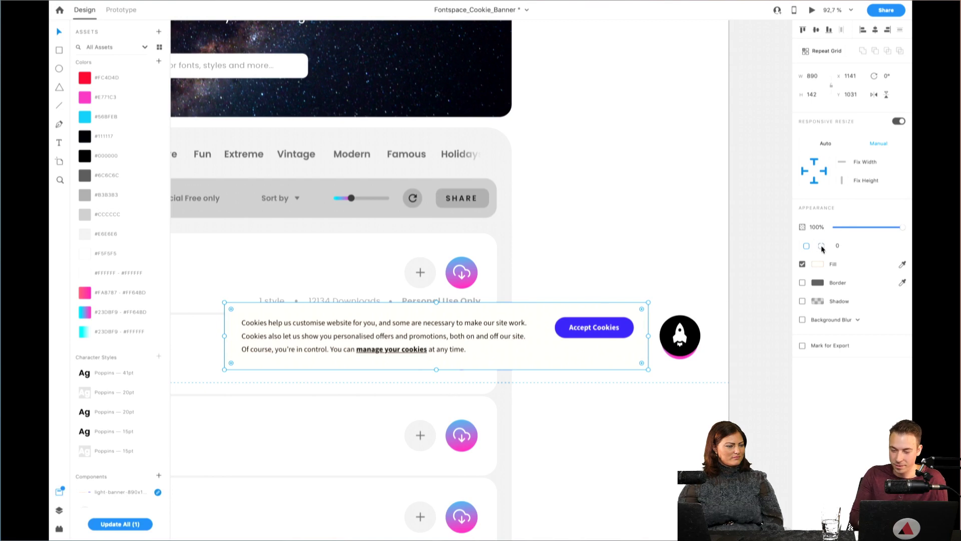
pyautogui.click(806, 245)
pyautogui.write('40')
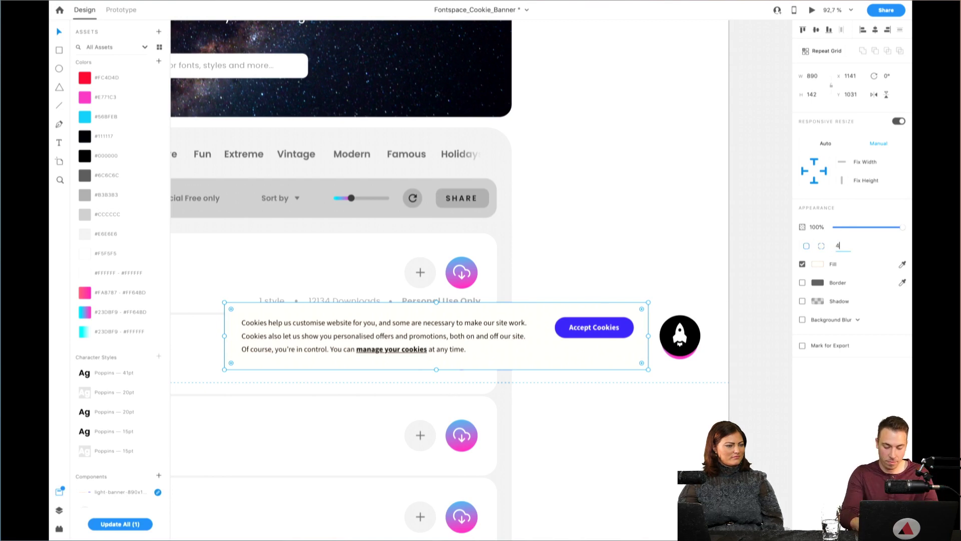
pyautogui.press('Return')
pyautogui.write('60')
pyautogui.press('Return')
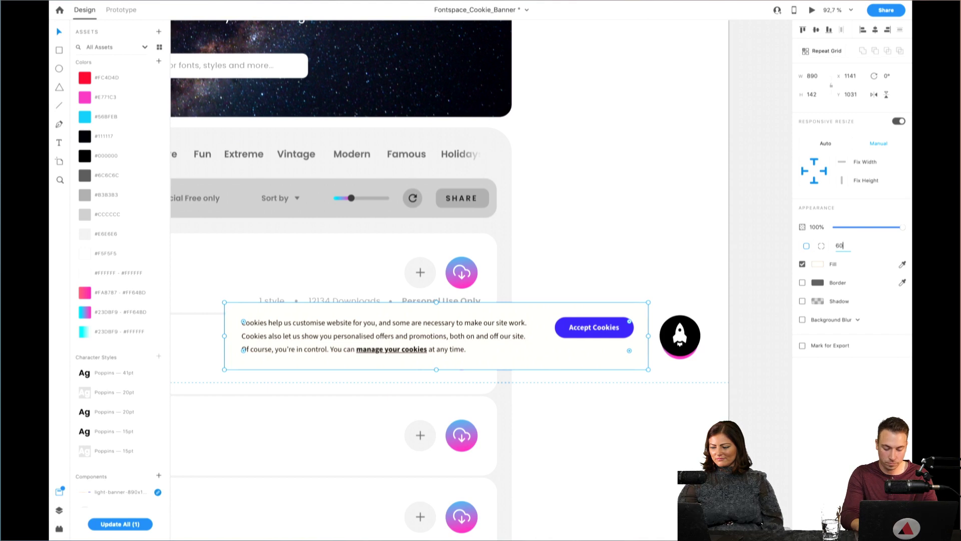
pyautogui.write('100')
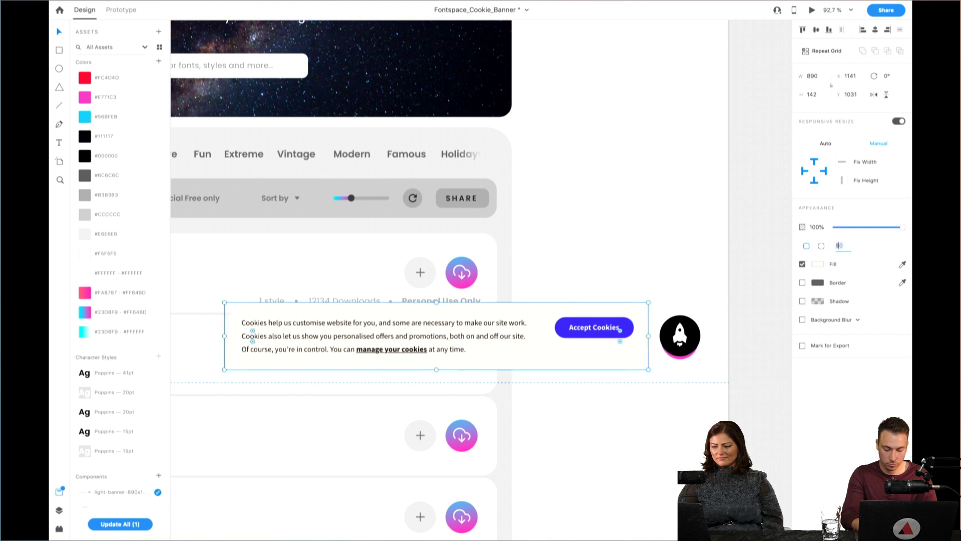
# Set the banner background's corner radius to 100 and move the Accept Cookies button down to the banner's vertical middle
pyautogui.press('Return')
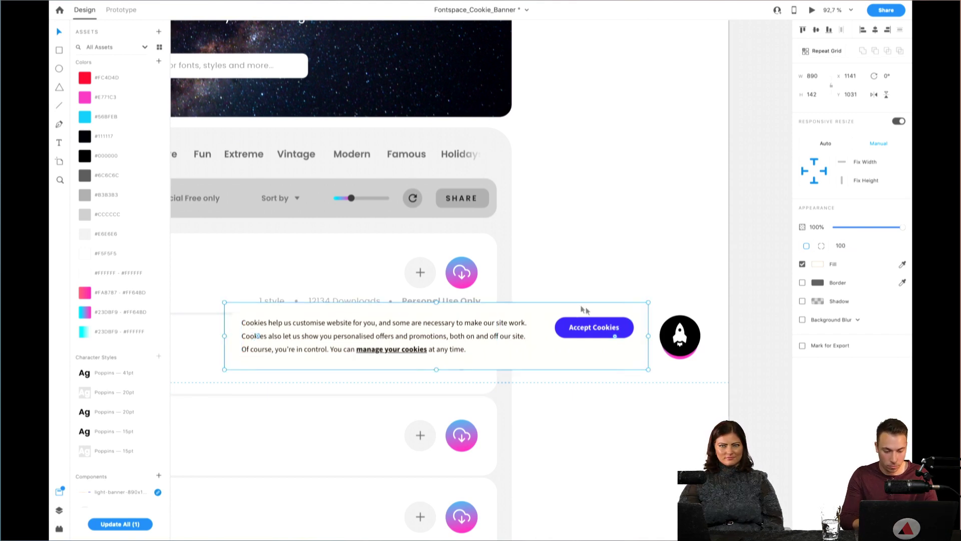
pyautogui.click(577, 245)
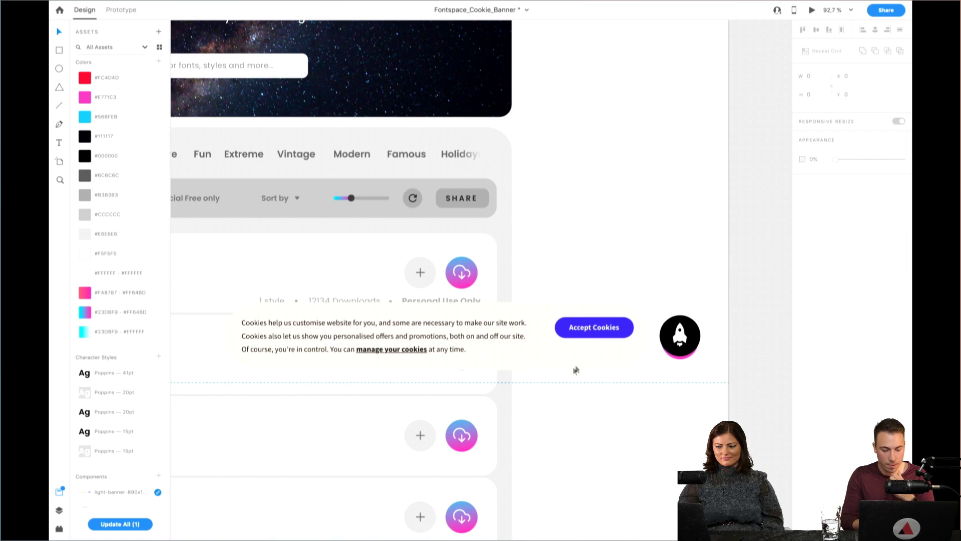
pyautogui.click(612, 336)
pyautogui.moveTo(611, 334)
pyautogui.mouseDown()
pyautogui.moveTo(603, 344)
pyautogui.moveTo(612, 340)
pyautogui.mouseUp()
# Change the cookie message's font to Poppins and extend its text box to a height of 124
pyautogui.scroll(5, 613, 343)
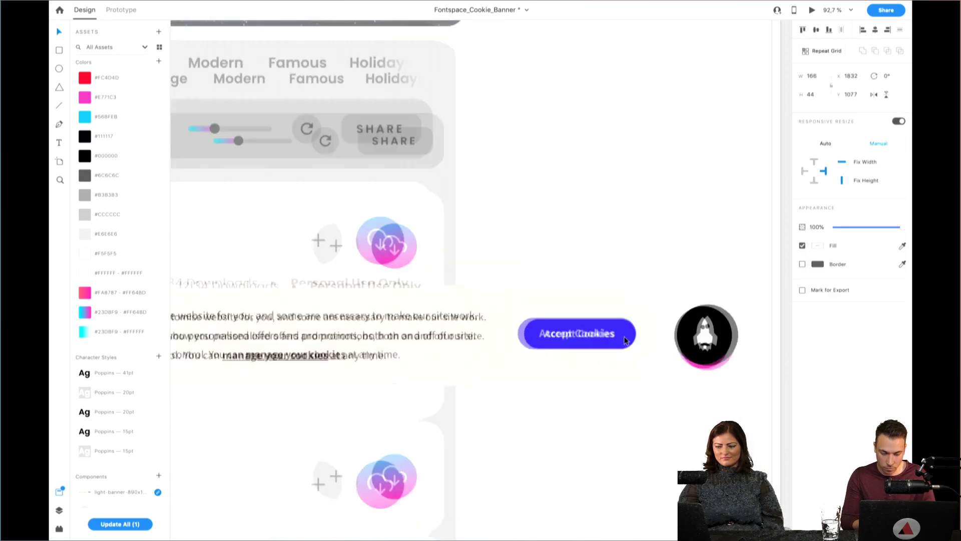
pyautogui.hscroll(-5, 505, 376)
pyautogui.click(486, 353)
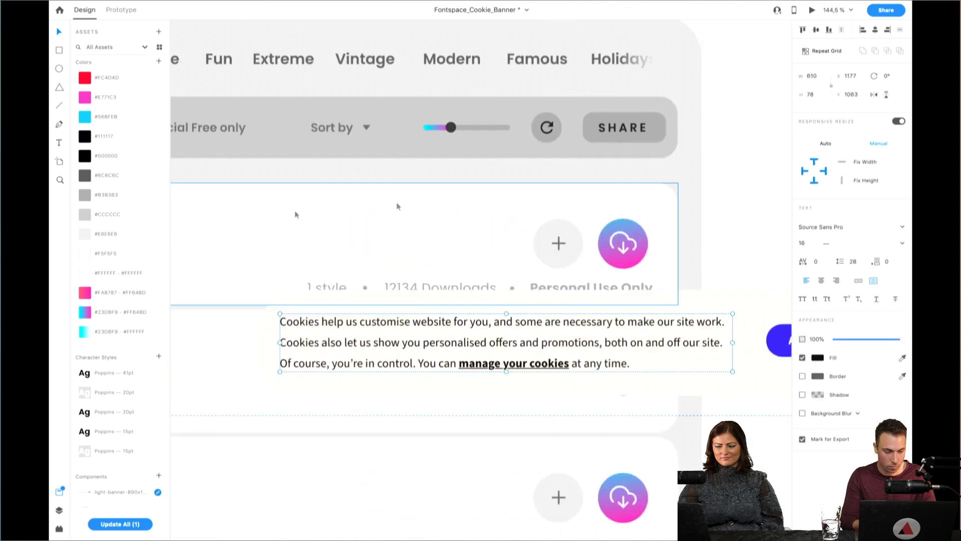
pyautogui.doubleClick(827, 227)
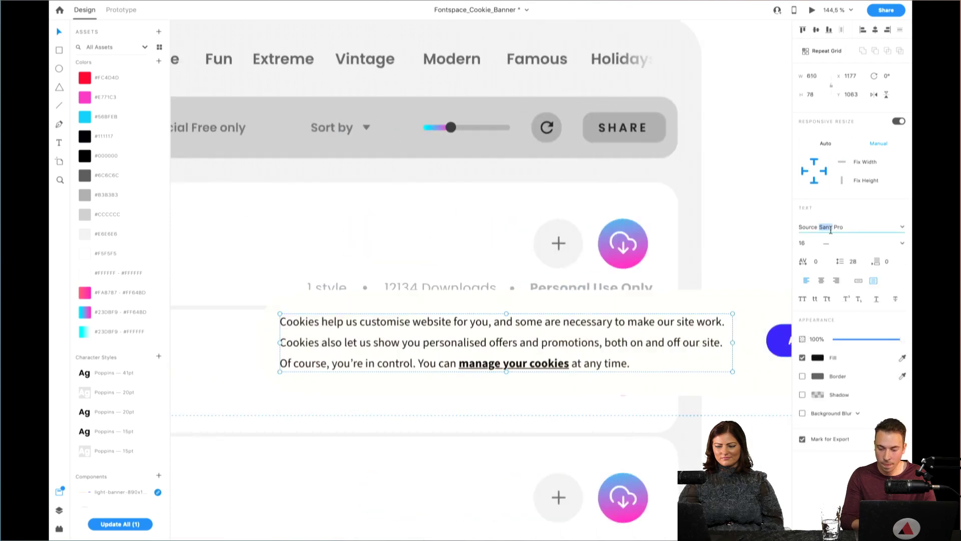
pyautogui.click(831, 230)
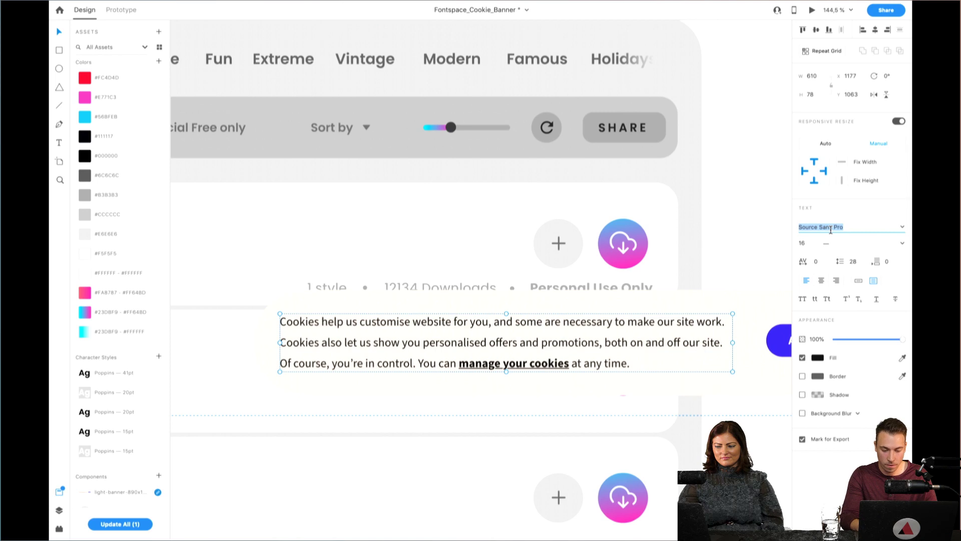
pyautogui.write('Poppins')
pyautogui.press('Return')
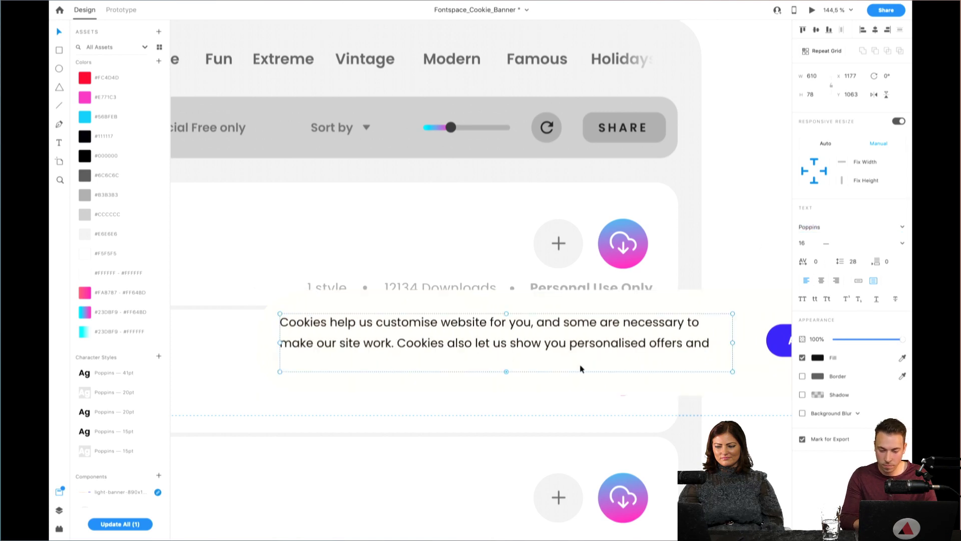
pyautogui.moveTo(506, 372); pyautogui.dragTo(507, 403)
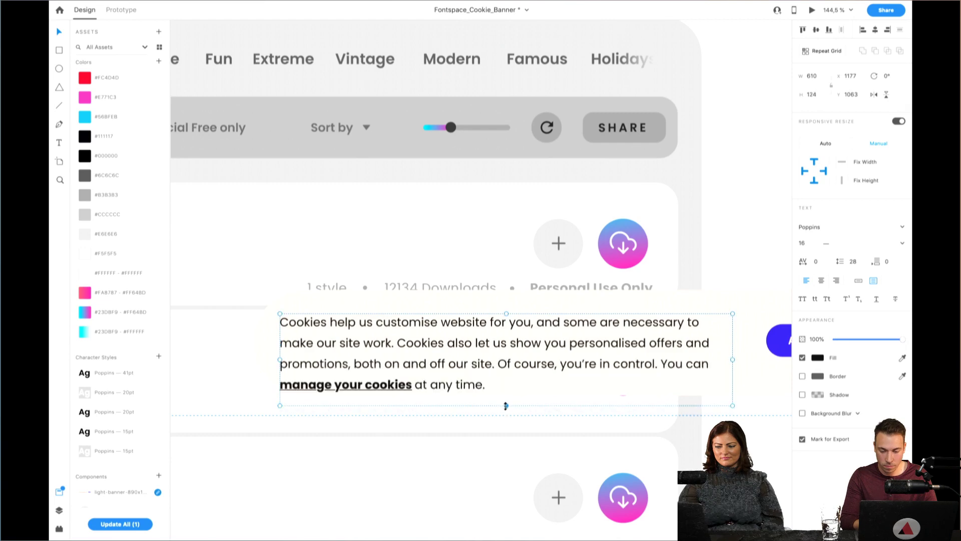
# Widen the banner background leftward to a width of 1044 and reposition the cookie message at X 1056 within it
pyautogui.hscroll(3, 500, 400)
pyautogui.scroll(-2, 469, 347)
pyautogui.click(301, 337)
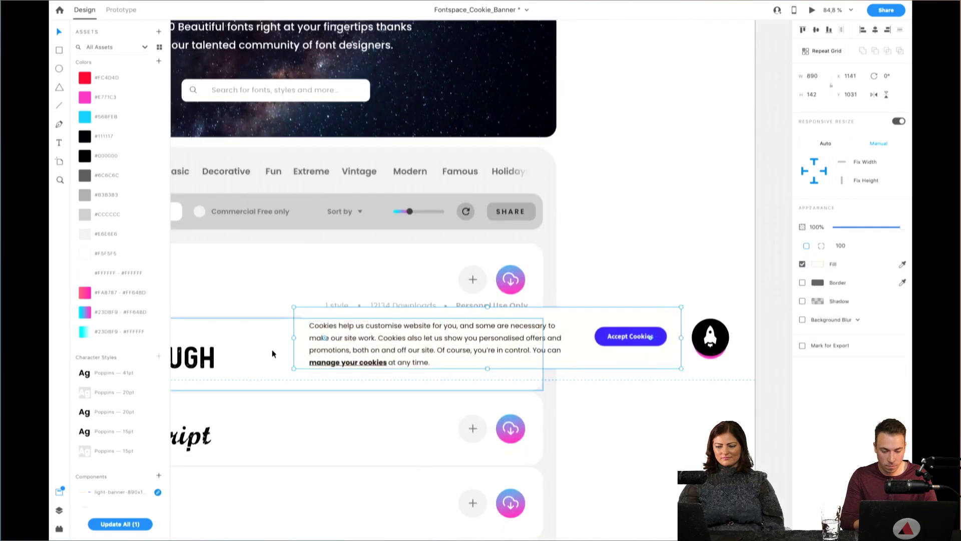
pyautogui.moveTo(294, 337); pyautogui.dragTo(201, 338)
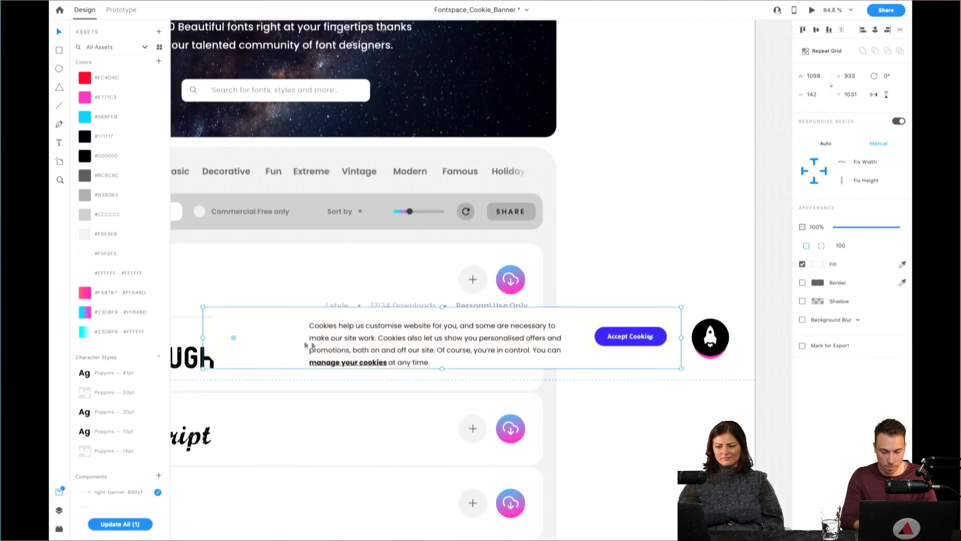
pyautogui.click(355, 346)
pyautogui.moveTo(355, 345); pyautogui.dragTo(286, 341)
pyautogui.hscroll(-3, 283, 341)
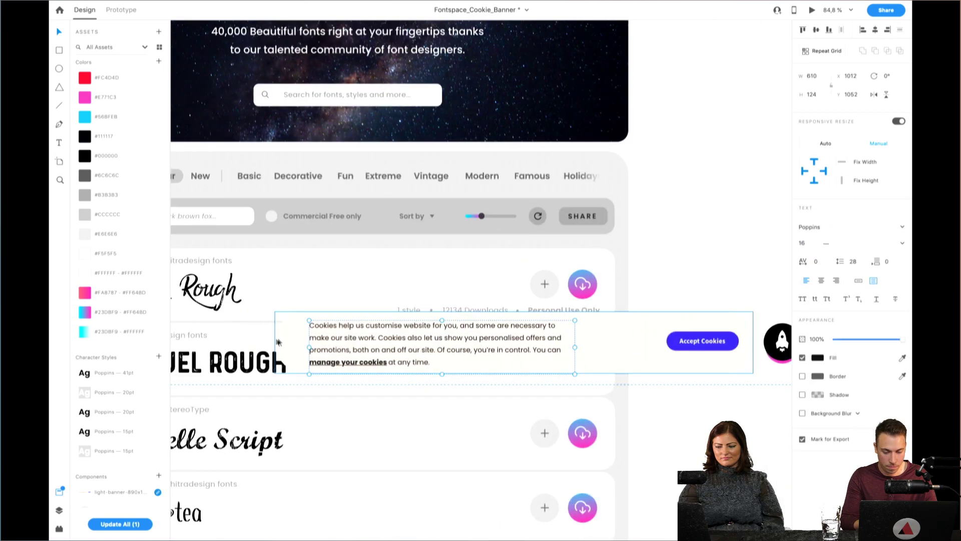
pyautogui.click(278, 342)
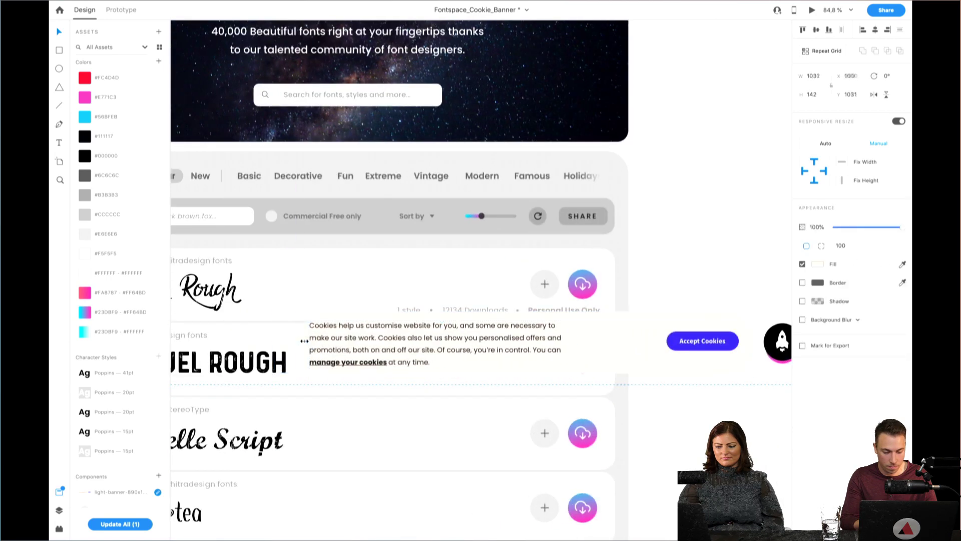
pyautogui.moveTo(398, 342); pyautogui.dragTo(418, 342)
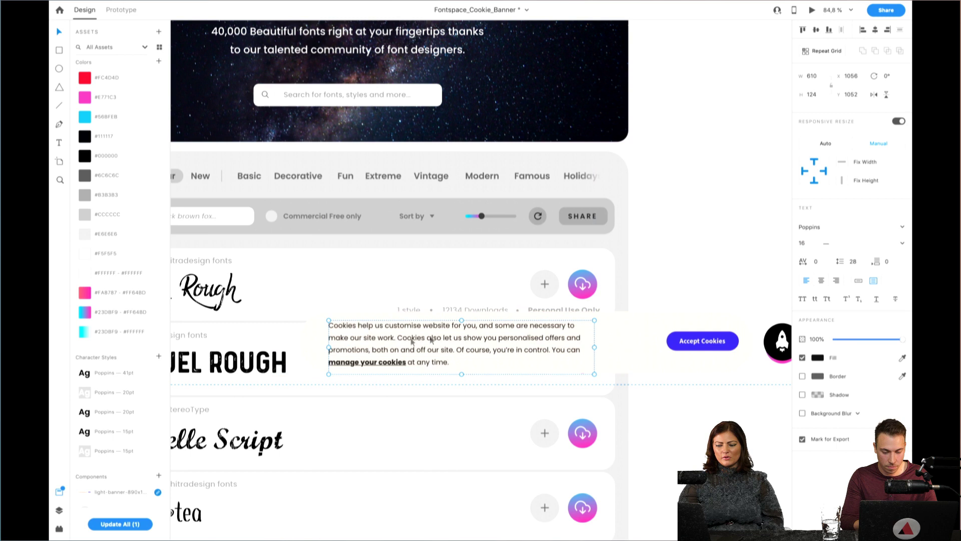
pyautogui.click(815, 243)
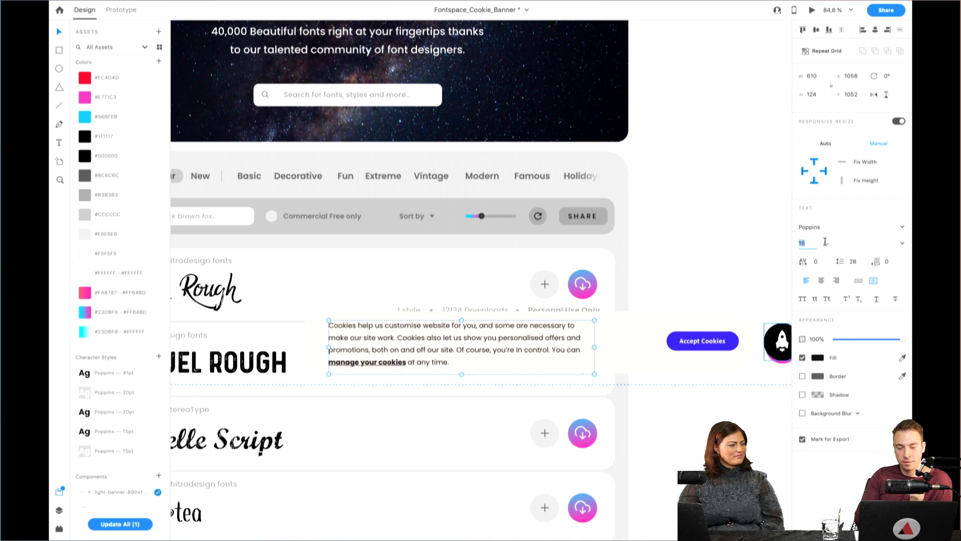
pyautogui.scroll(3, 622, 172)
pyautogui.scroll(-1, 623, 175)
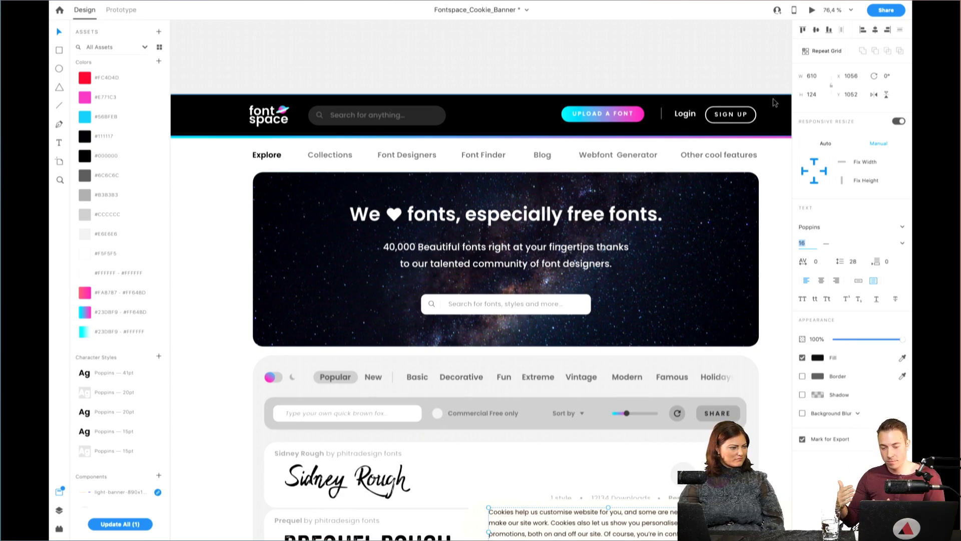
pyautogui.scroll(-10, 775, 103)
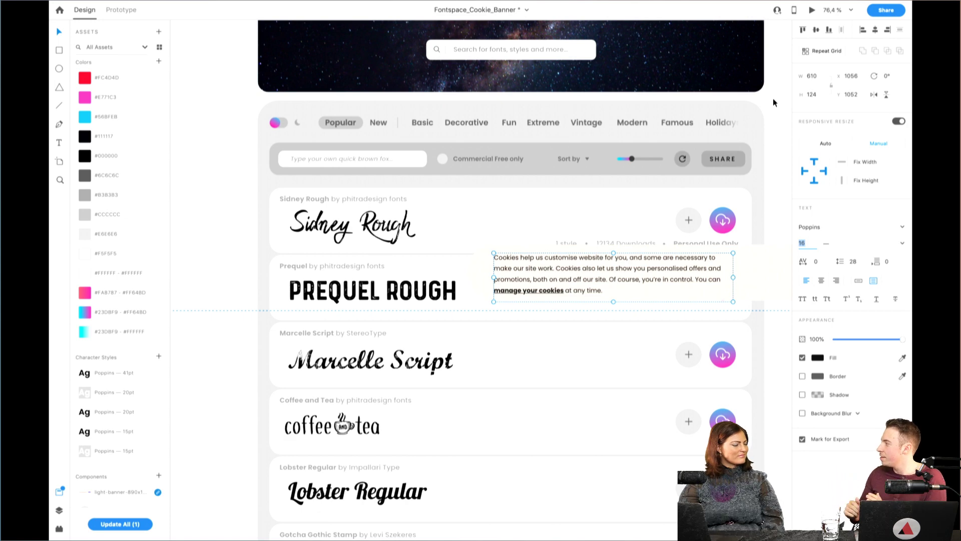
pyautogui.scroll(3, 773, 98)
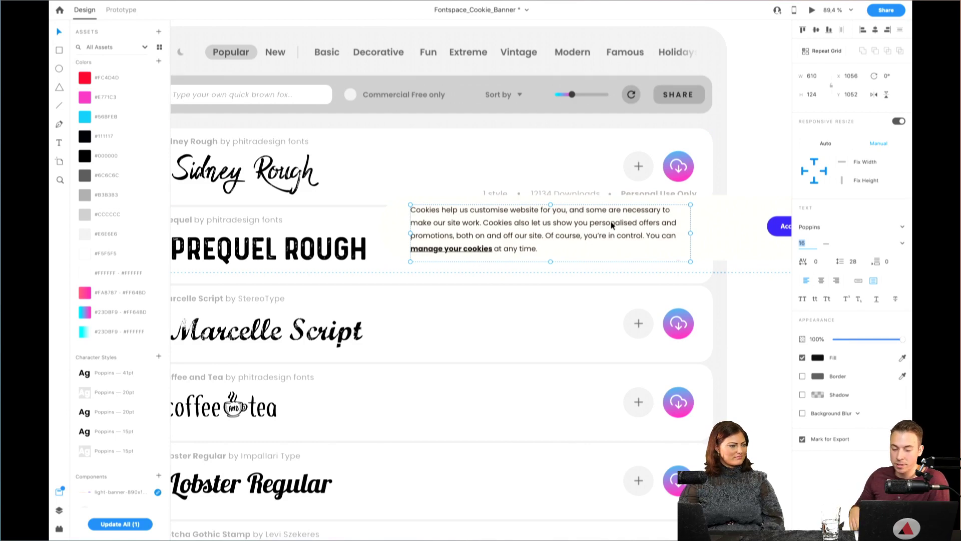
pyautogui.scroll(-2, 612, 225)
pyautogui.scroll(2, 612, 226)
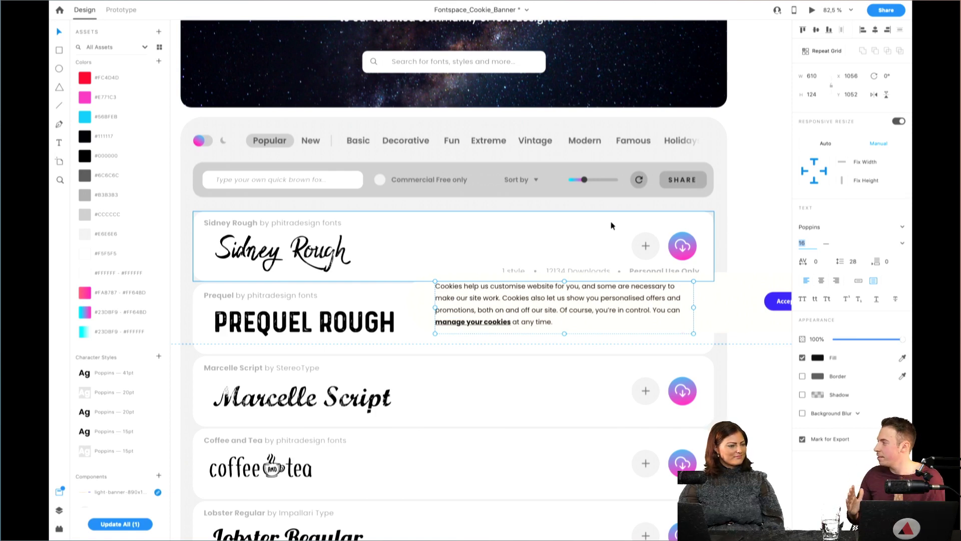
# Resize the cookie message's text box to 683 wide by 88 high and nudge it down within the banner
pyautogui.scroll(1, 610, 225)
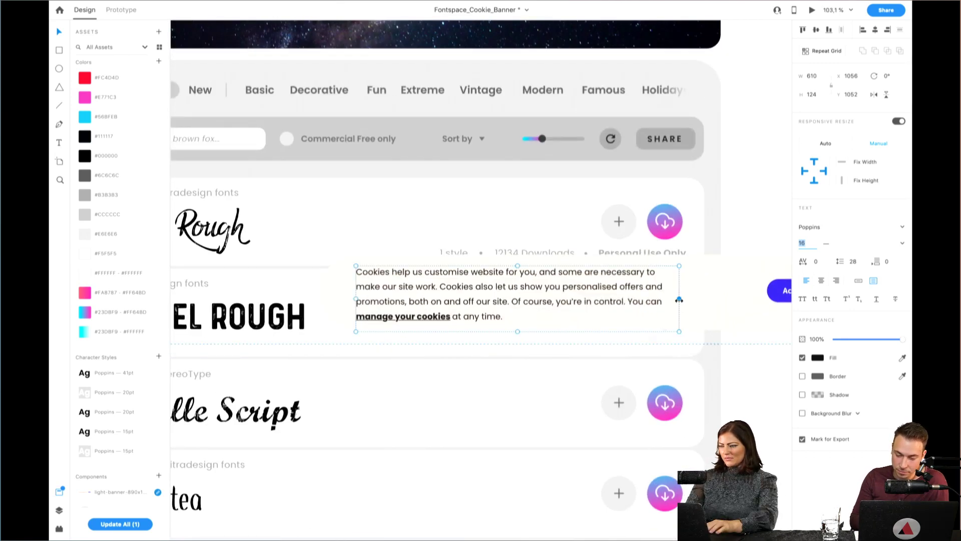
pyautogui.moveTo(679, 299); pyautogui.dragTo(718, 303)
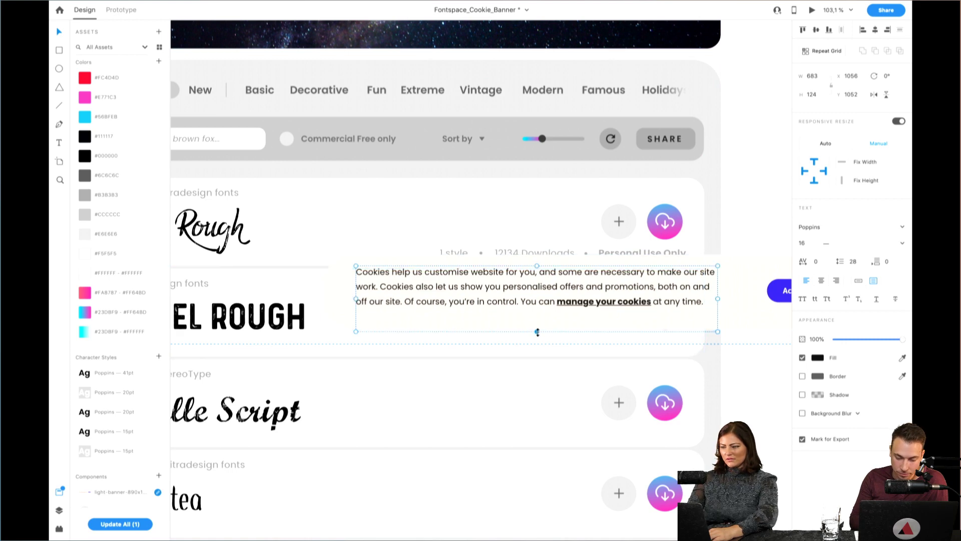
pyautogui.moveTo(537, 331); pyautogui.dragTo(538, 313)
pyautogui.moveTo(415, 288); pyautogui.dragTo(414, 293)
# Extend the banner background's left edge to X 970 and move the cookie message to X 1042
pyautogui.click(336, 292)
pyautogui.scroll(-5, 335, 293)
pyautogui.scroll(4, 330, 291)
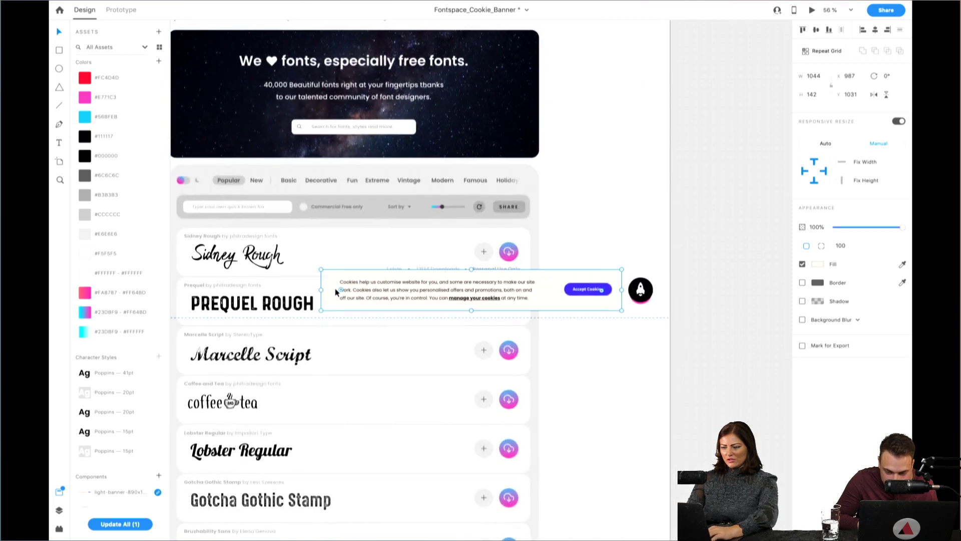
pyautogui.moveTo(317, 291); pyautogui.dragTo(311, 290)
pyautogui.moveTo(472, 301); pyautogui.dragTo(481, 292)
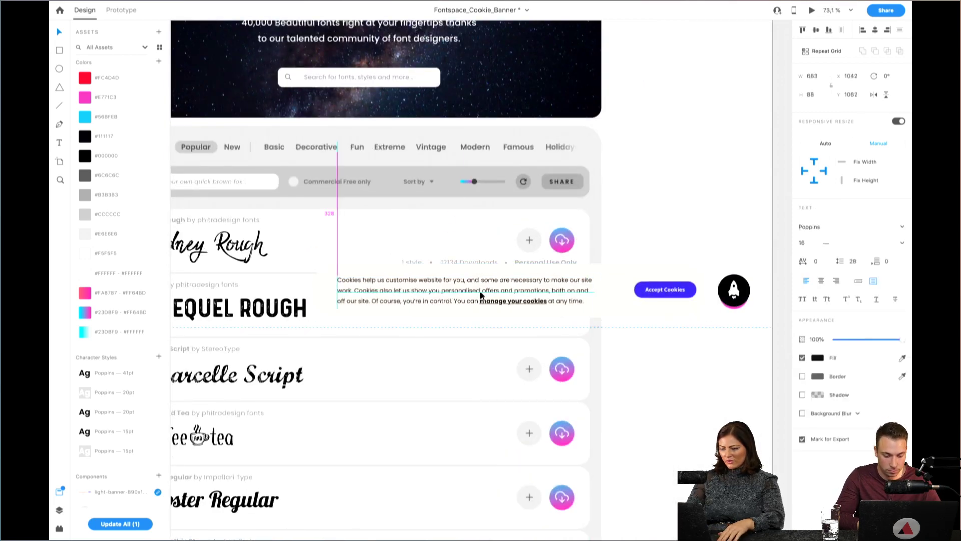
# Replace the Accept Cookies button's label with "Accept"
pyautogui.scroll(3, 658, 294)
pyautogui.doubleClick(659, 290)
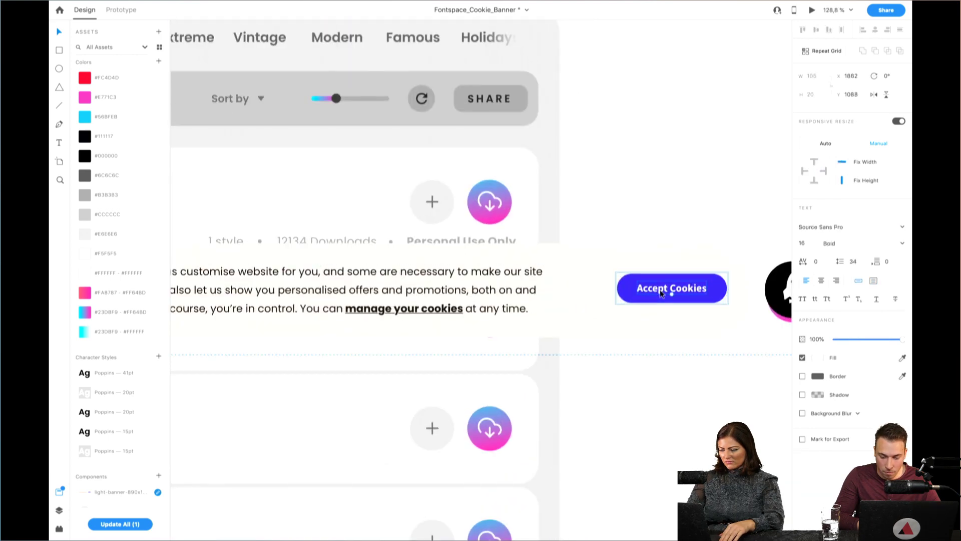
pyautogui.doubleClick(661, 289)
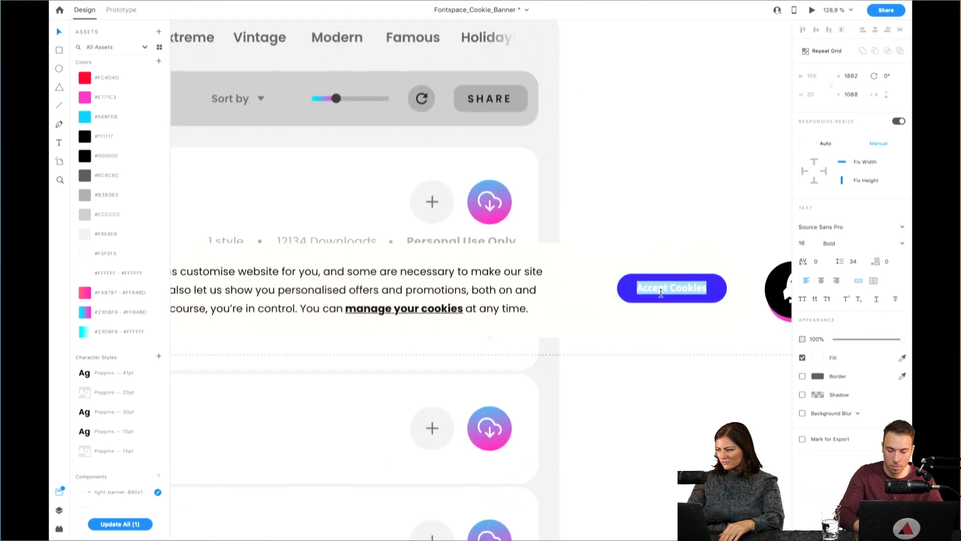
pyautogui.write('Accept')
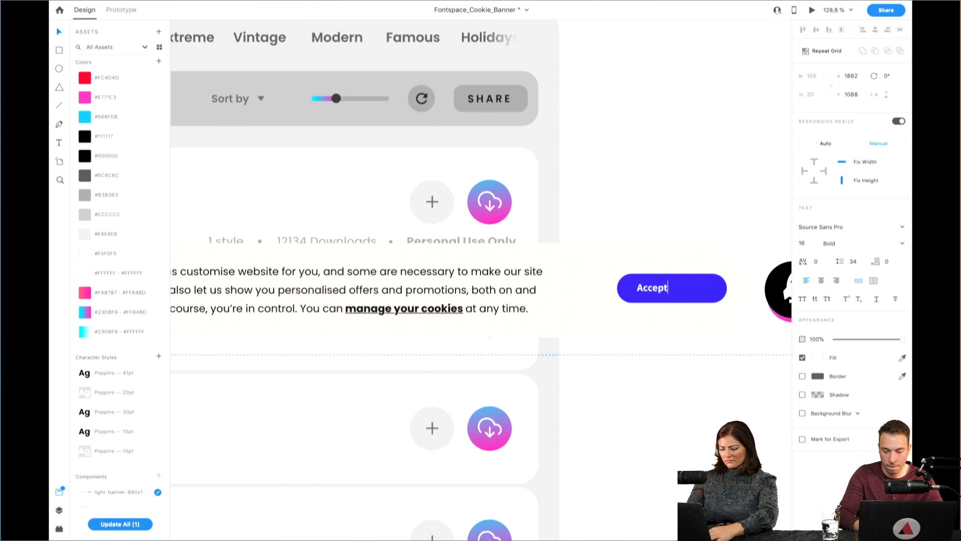
pyautogui.press('Escape')
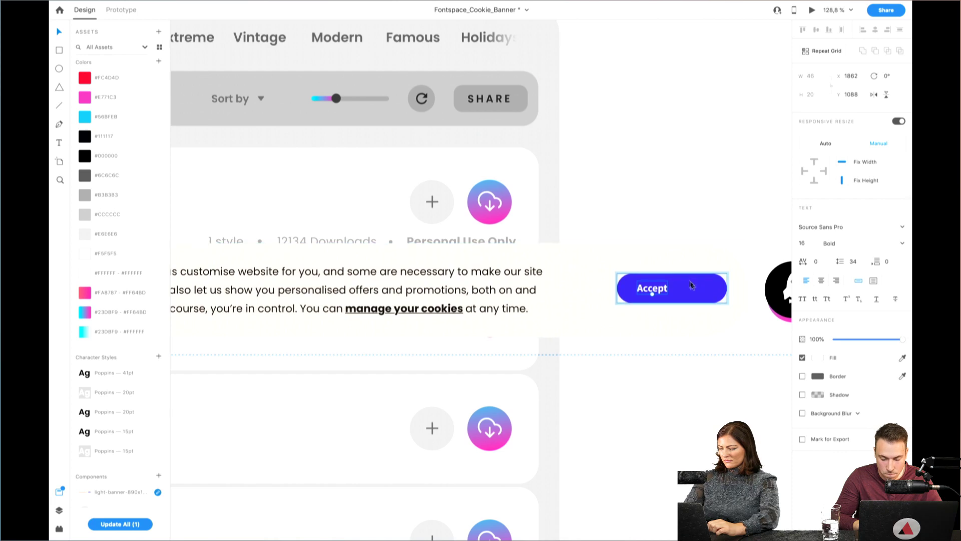
# Narrow the button shape to a width of about 106 and replace its label with "I'm OK"
pyautogui.click(712, 290)
pyautogui.moveTo(727, 288); pyautogui.dragTo(687, 287)
pyautogui.doubleClick(659, 293)
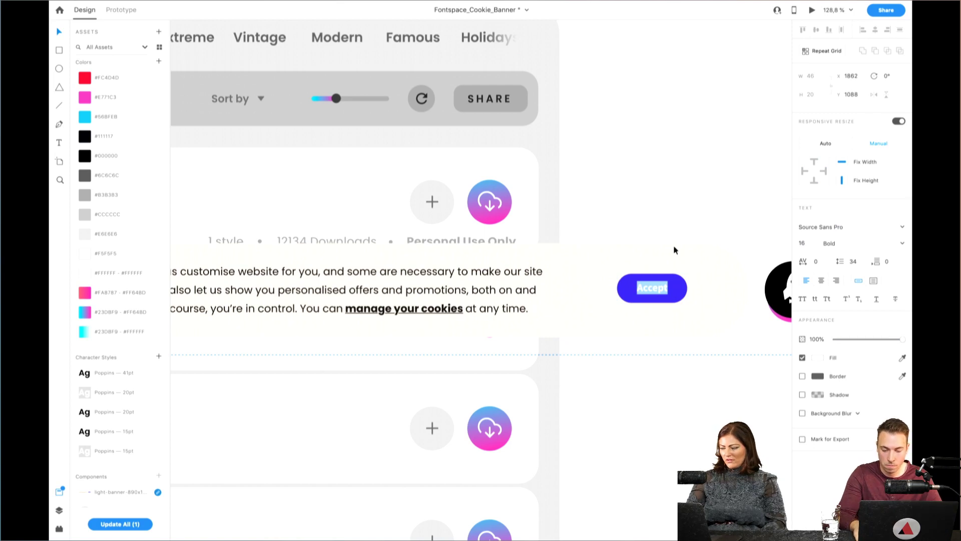
pyautogui.press('BackSpace')
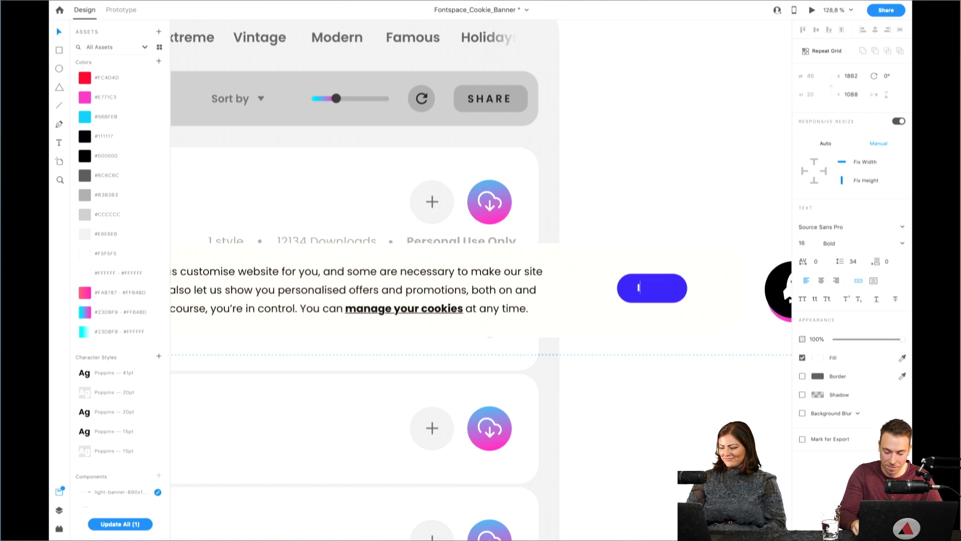
pyautogui.write("I'm O")
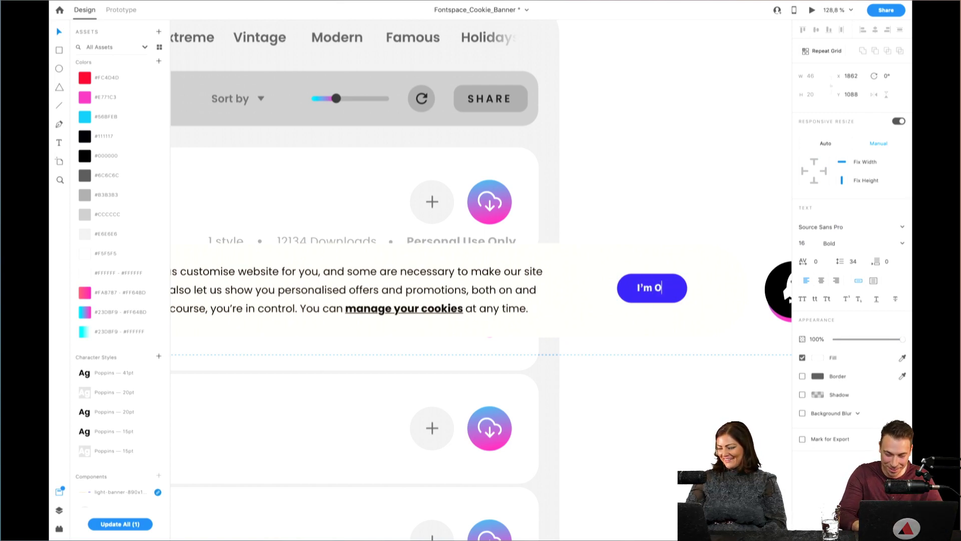
pyautogui.write('K.')
pyautogui.press('BackSpace')
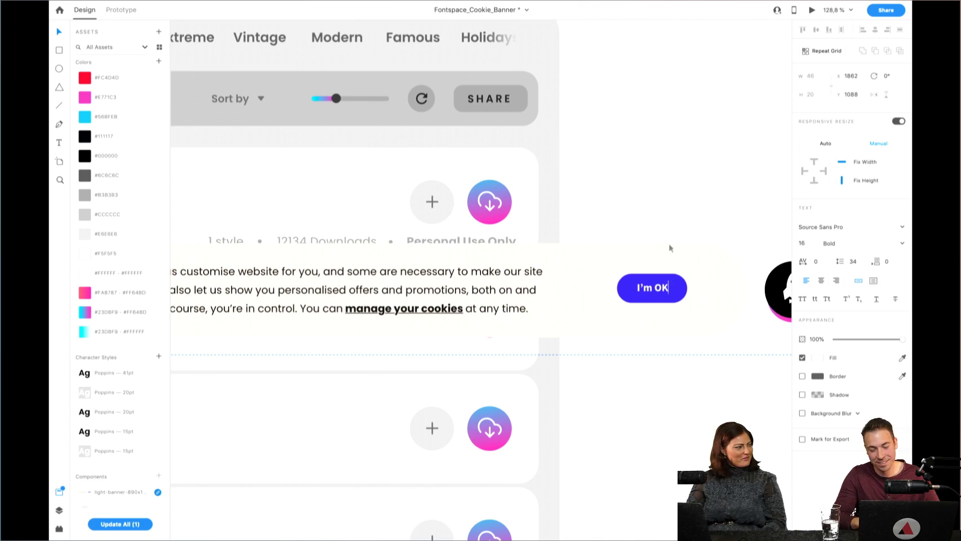
pyautogui.press('Escape')
# Centre the "I'm OK" label horizontally on the button shape and move the button to X 1882
pyautogui.scroll(5, 657, 291)
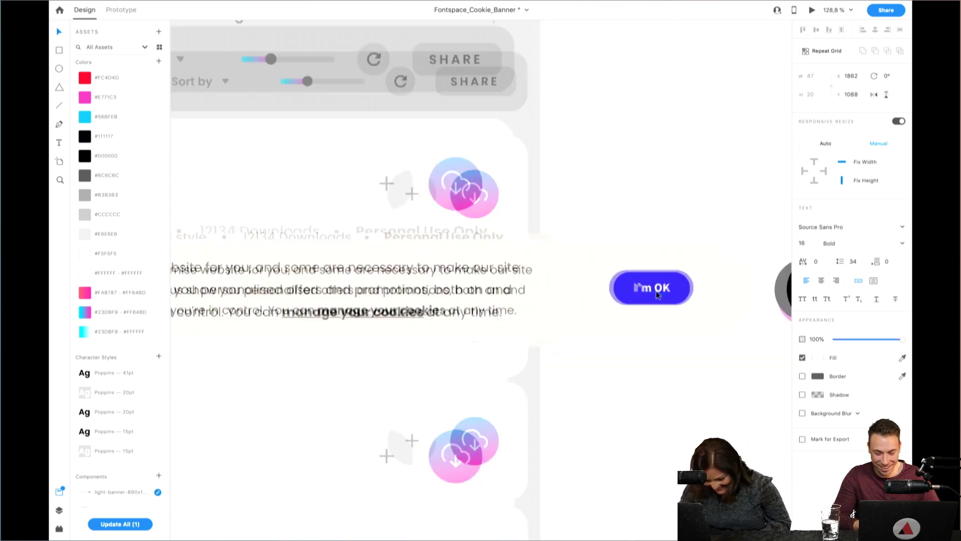
pyautogui.click(695, 281)
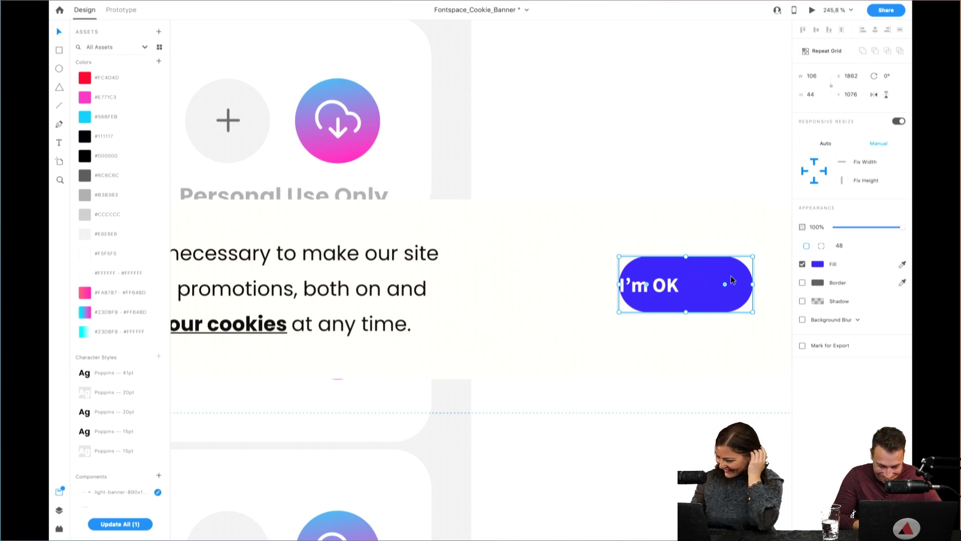
pyautogui.hotkey('shift', 'c')
pyautogui.moveTo(731, 279); pyautogui.dragTo(641, 281)
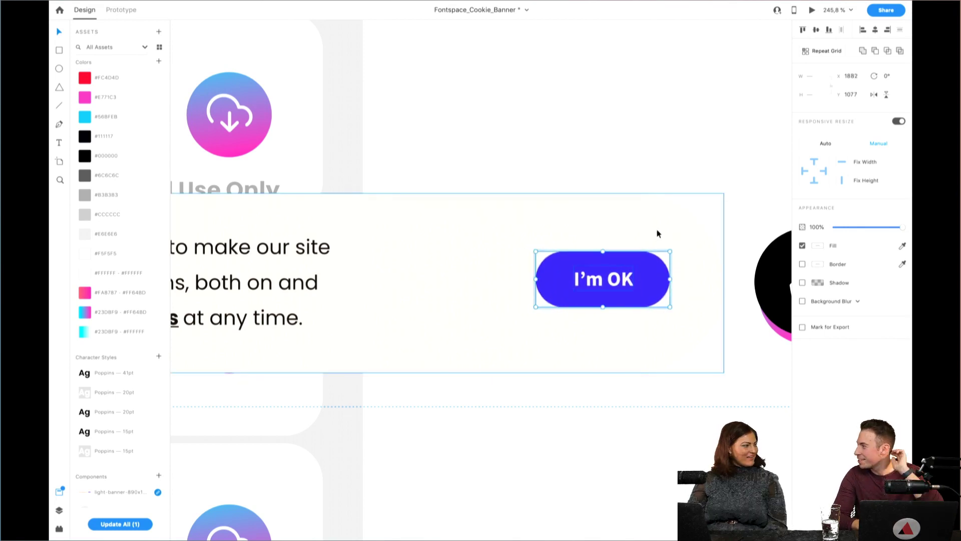
# Centre the "I'm OK" button vertically on the cookie banner background
pyautogui.scroll(-1, 658, 233)
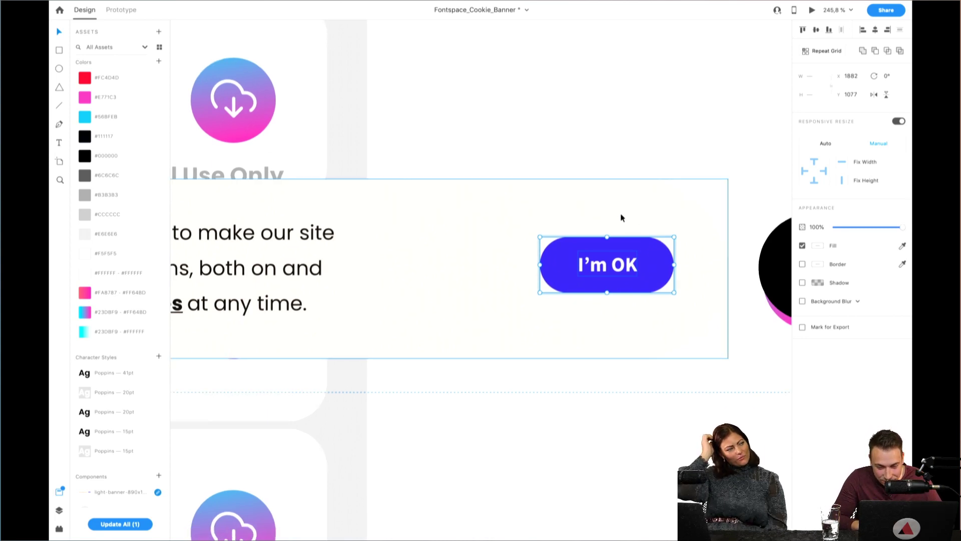
pyautogui.click(672, 227)
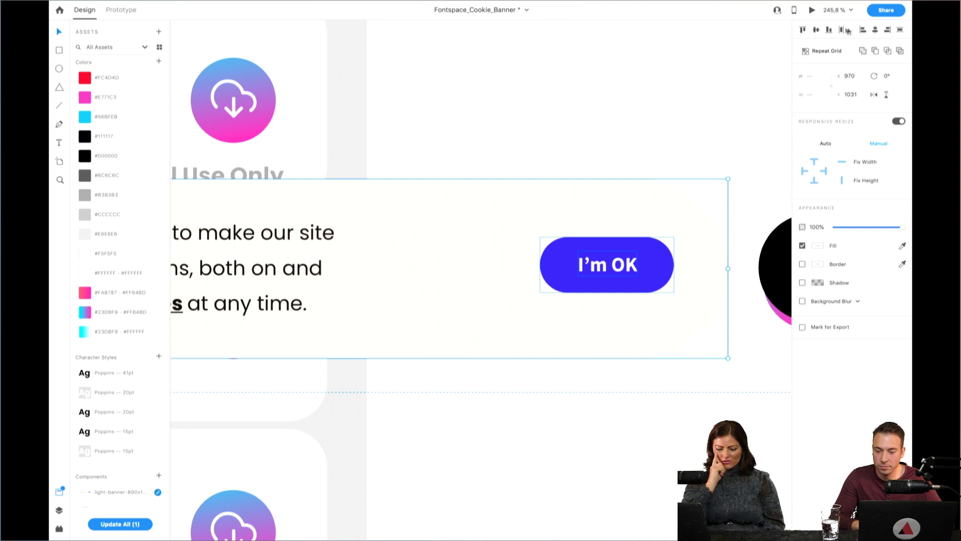
pyautogui.click(741, 71)
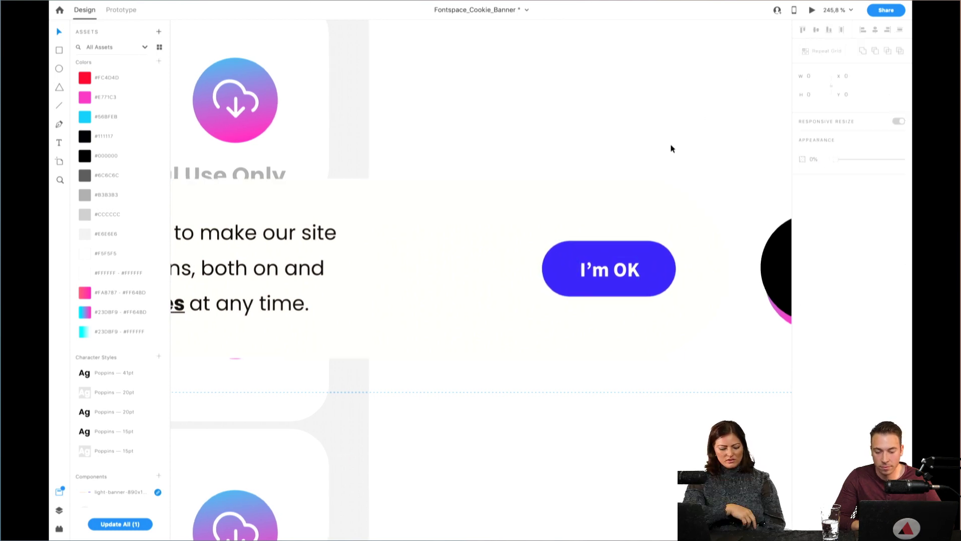
# Fill the "I'm OK" button shape with the saved #23DBF9 to #FF64BD gradient
pyautogui.click(589, 282)
pyautogui.press('alt')
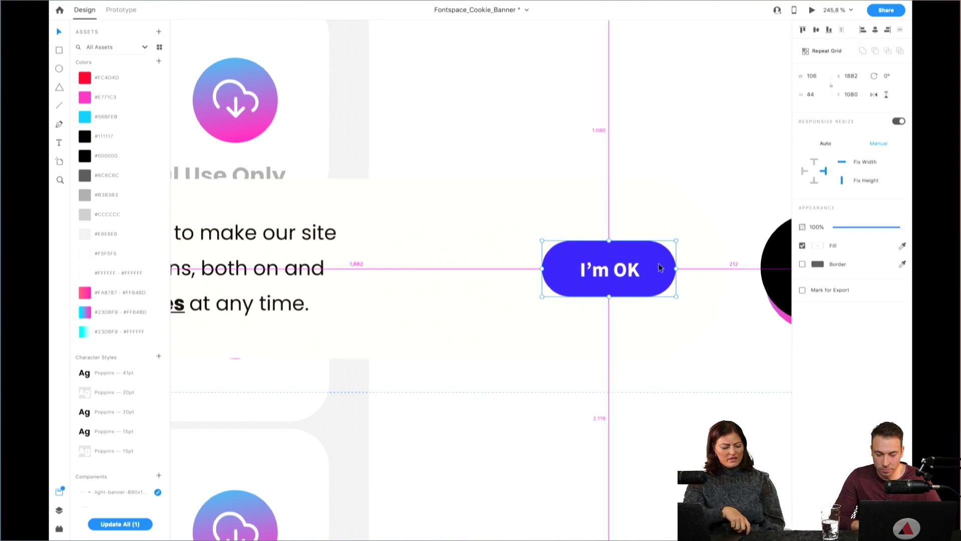
pyautogui.click(134, 311)
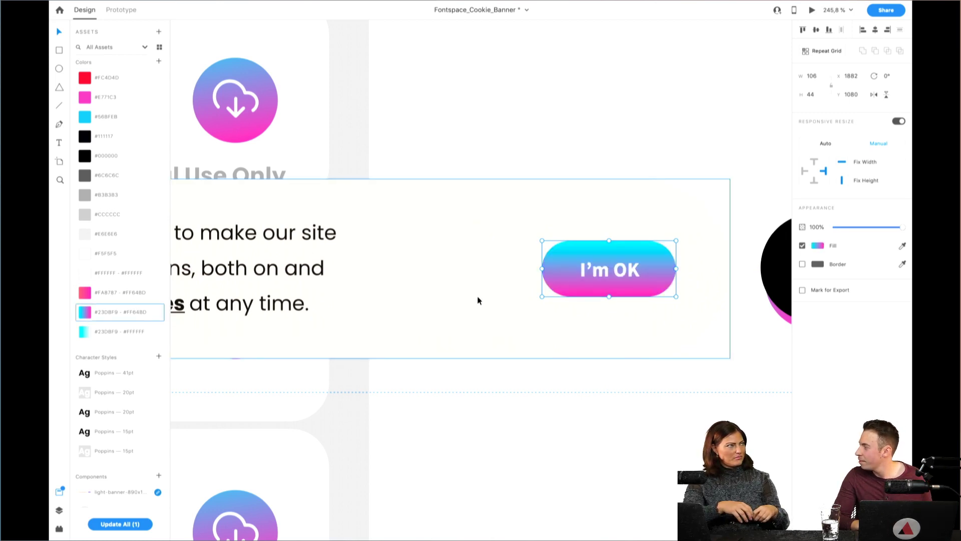
# Fill the cookie banner background with the saved #23DBF9 to #FF64BD gradient
pyautogui.scroll(-3, 564, 355)
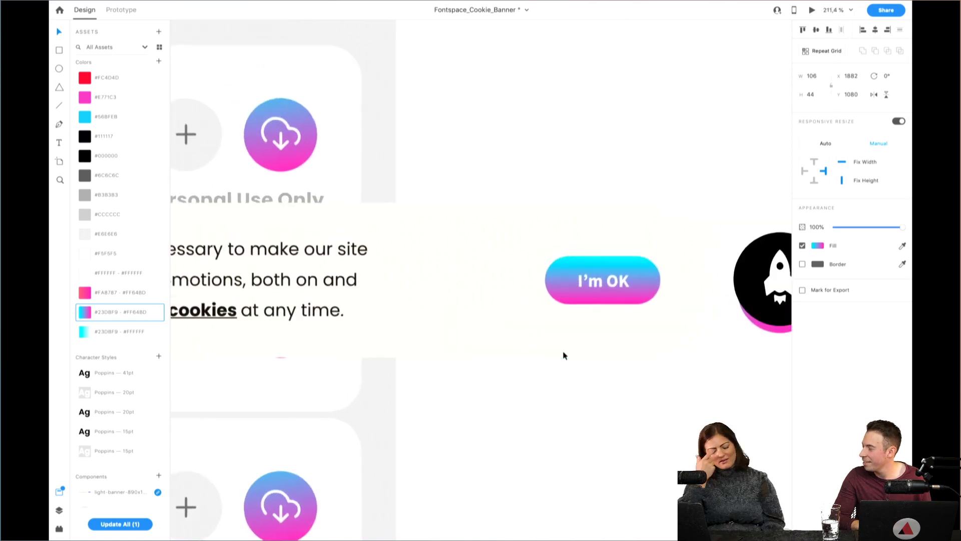
pyautogui.scroll(-1, 565, 354)
pyautogui.click(622, 340)
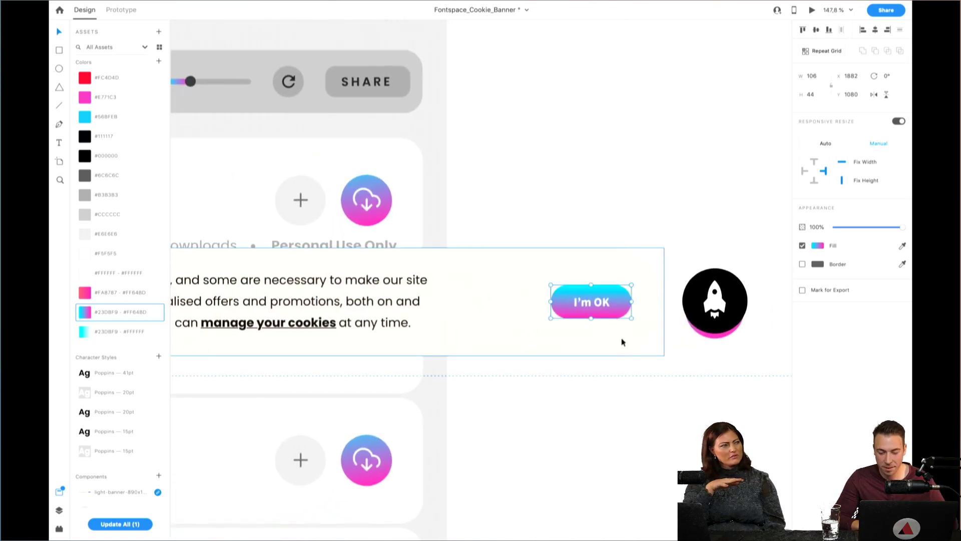
pyautogui.scroll(-4, 624, 342)
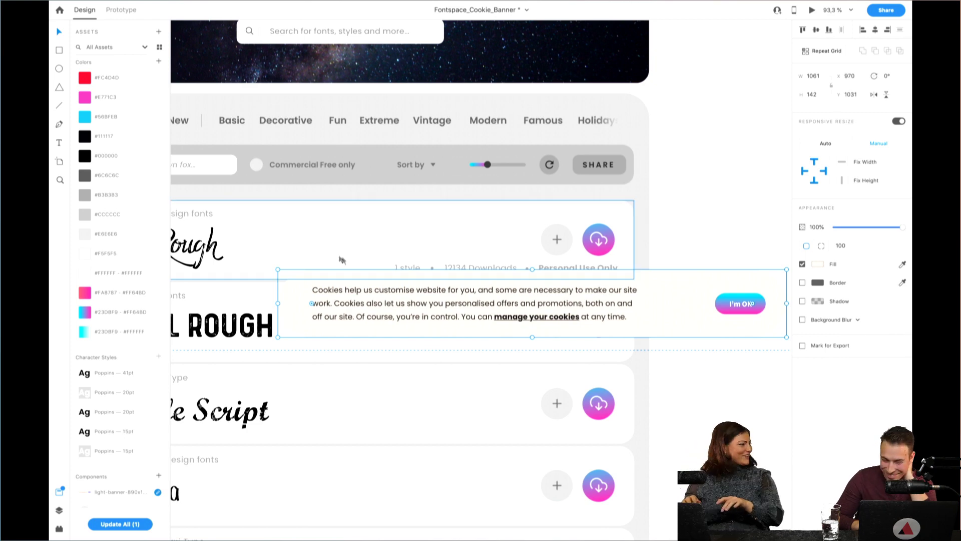
pyautogui.click(122, 312)
pyautogui.scroll(-2, 381, 324)
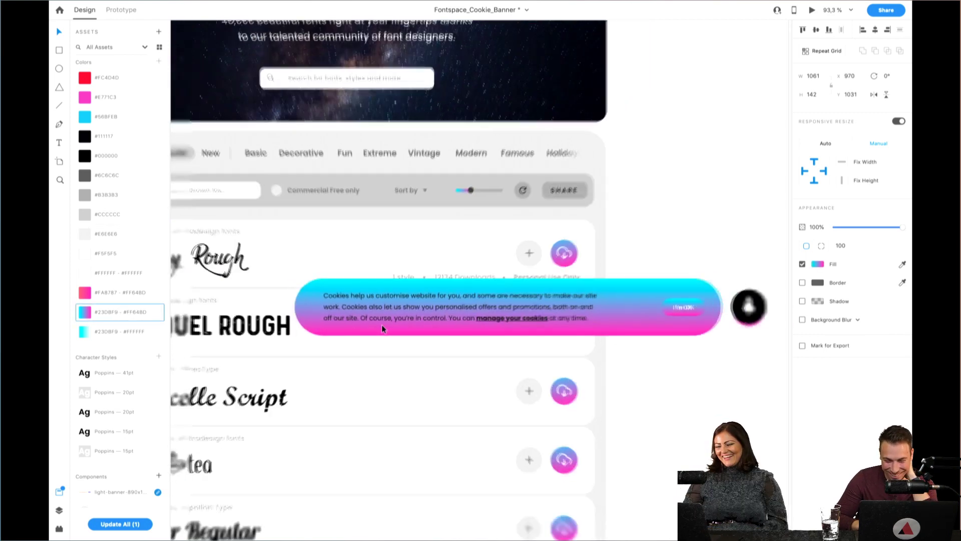
# Angle the banner background's gradient diagonally, stretching both ends beyond the shape so cyan starts at the upper left and pink ends at the lower right
pyautogui.click(819, 264)
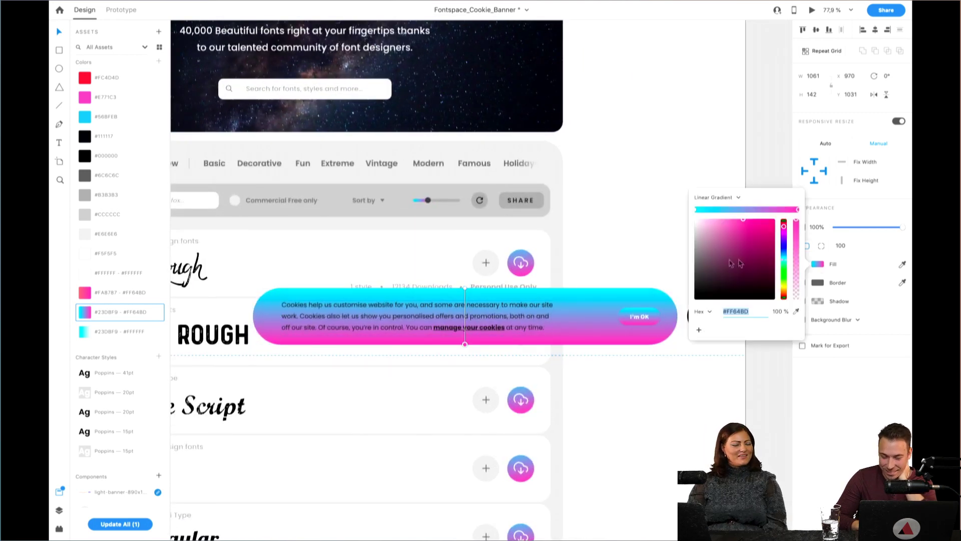
pyautogui.moveTo(465, 344); pyautogui.dragTo(575, 400)
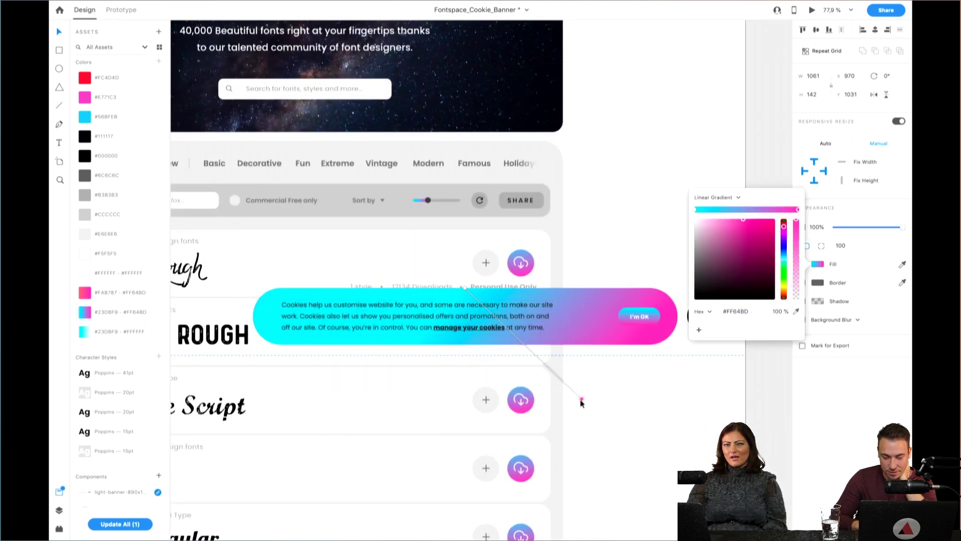
pyautogui.click(466, 288)
pyautogui.moveTo(464, 290); pyautogui.dragTo(427, 228)
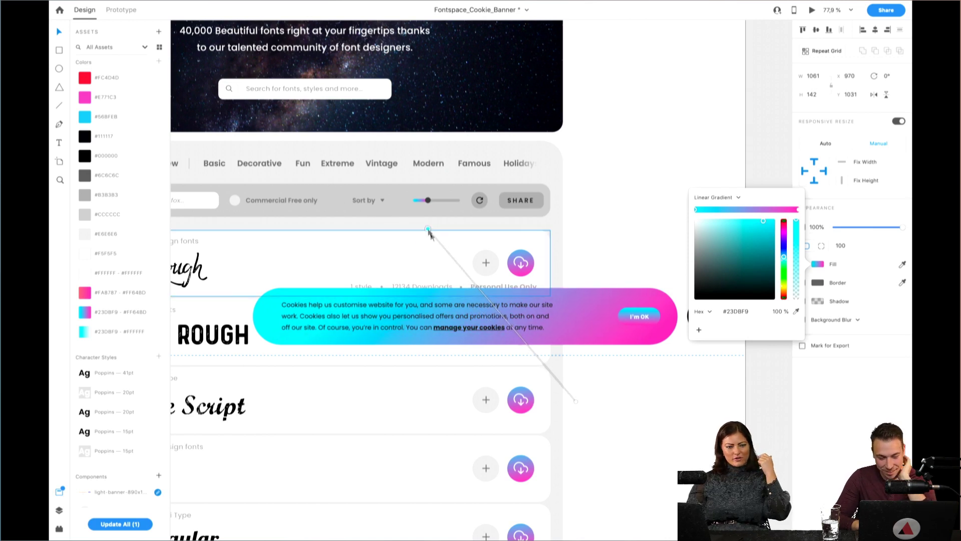
pyautogui.moveTo(576, 401); pyautogui.dragTo(545, 386)
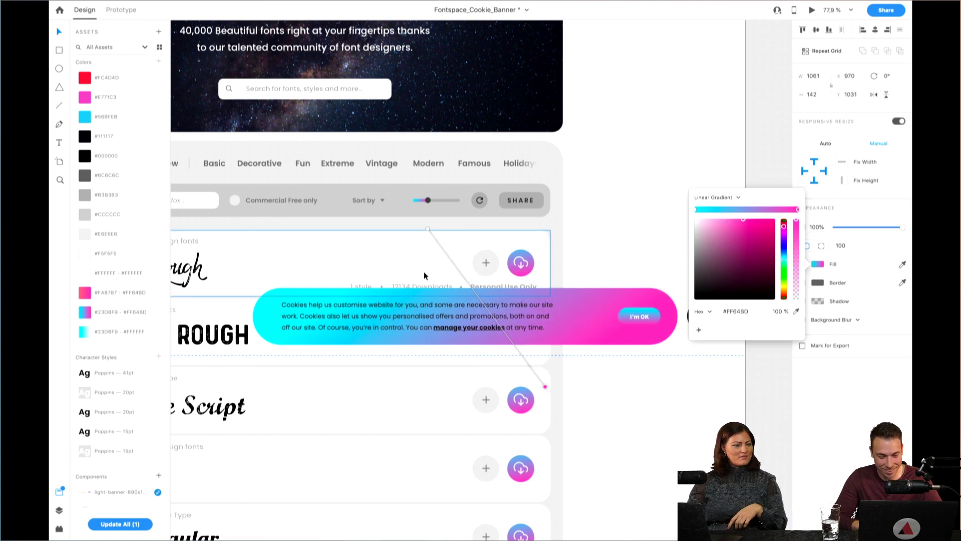
pyautogui.moveTo(428, 230); pyautogui.dragTo(380, 179)
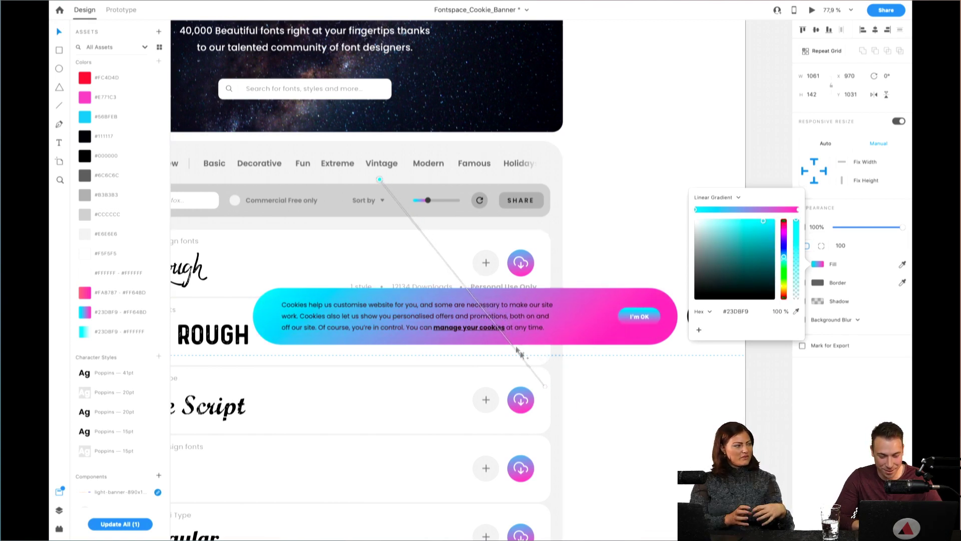
pyautogui.moveTo(544, 387); pyautogui.dragTo(571, 387)
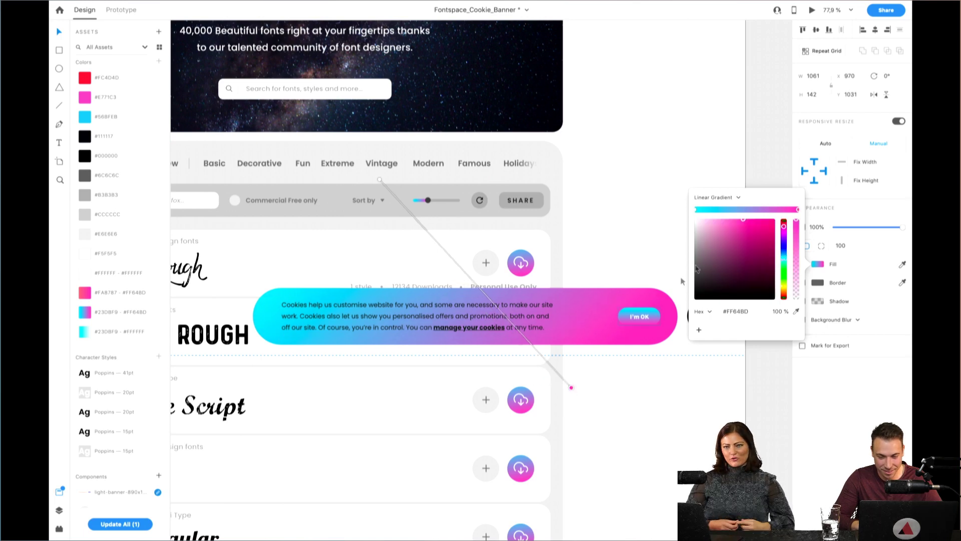
pyautogui.click(602, 161)
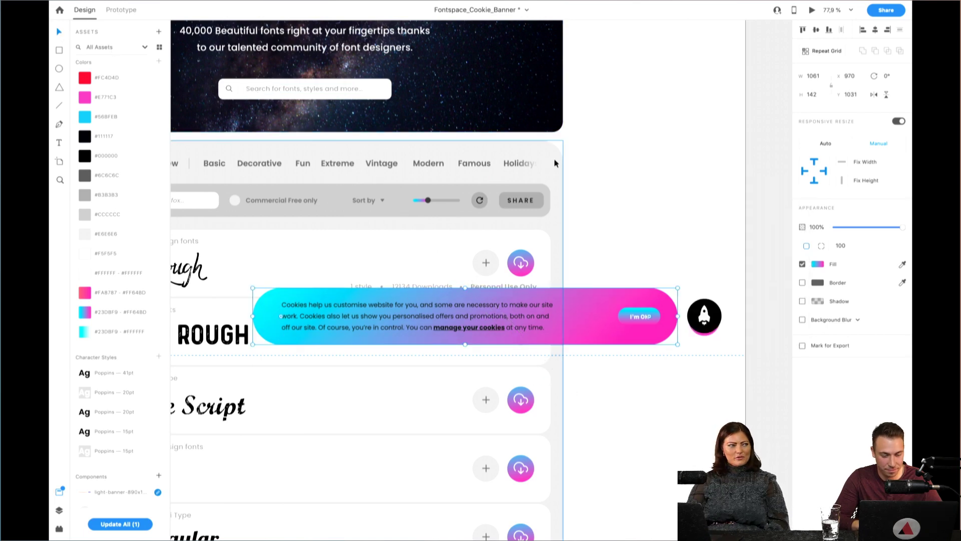
# Change the cookie message's text colour to white (#FFFFFF)
pyautogui.scroll(-1, 649, 233)
pyautogui.hscroll(-1, 649, 233)
pyautogui.doubleClick(543, 294)
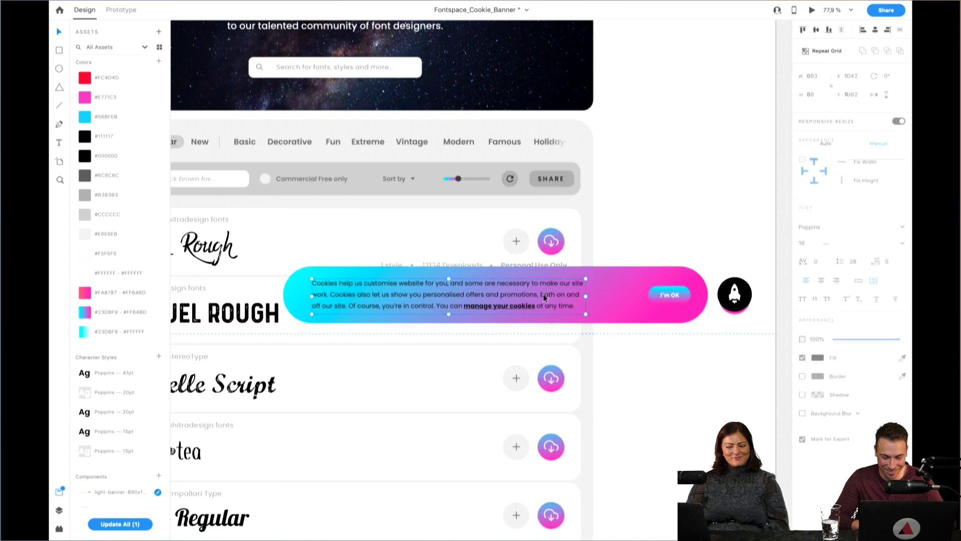
pyautogui.click(818, 357)
pyautogui.click(717, 318)
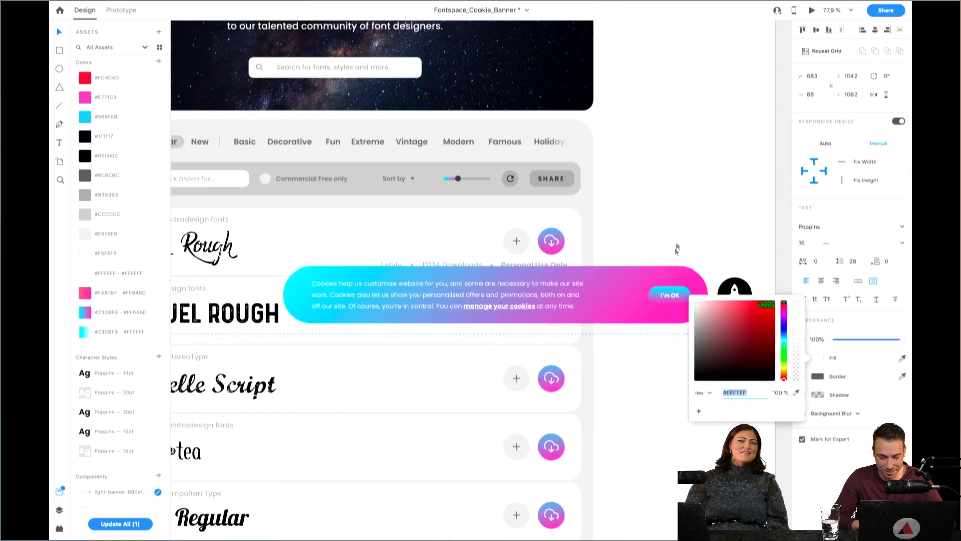
pyautogui.click(683, 199)
pyautogui.scroll(1, 683, 197)
pyautogui.hscroll(-1, 683, 198)
pyautogui.scroll(-2, 616, 230)
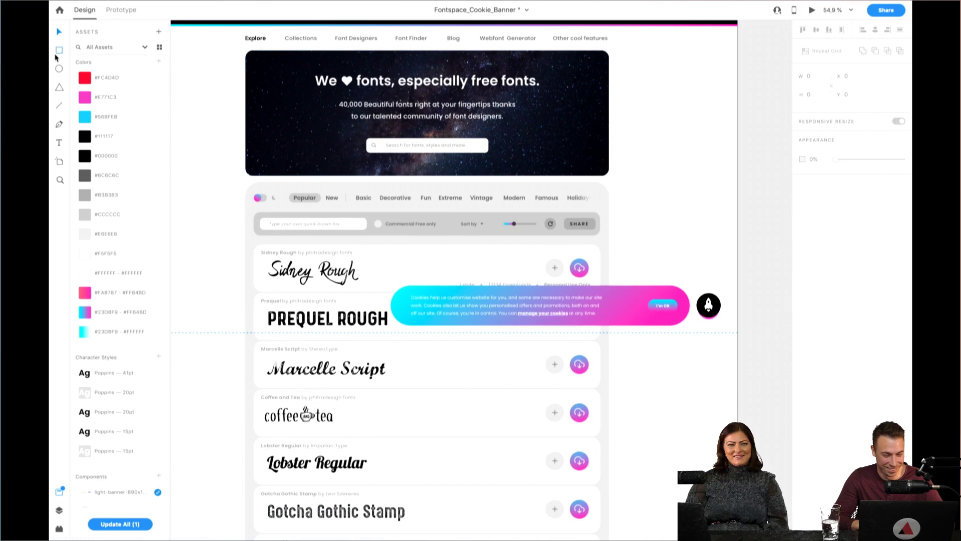
pyautogui.scroll(1, 254, 156)
pyautogui.hscroll(-2, 253, 156)
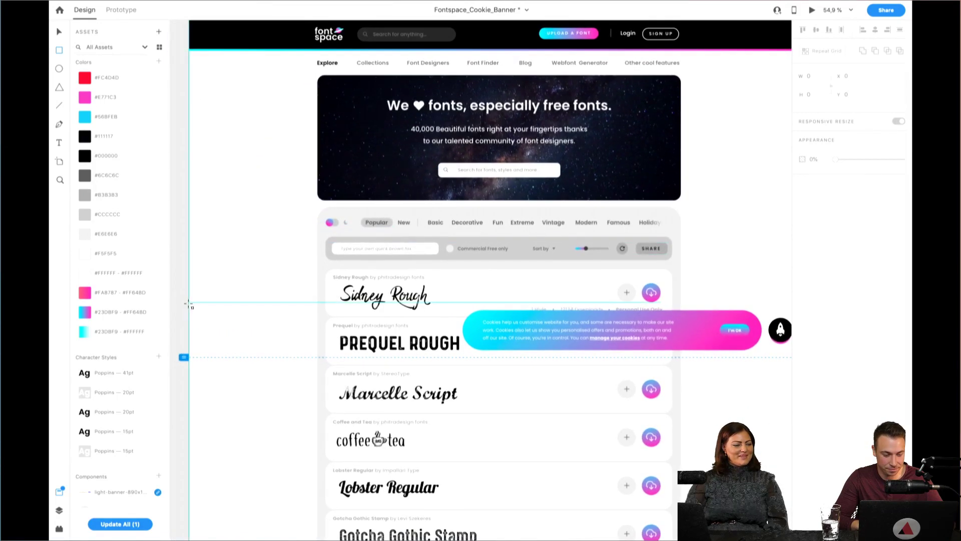
pyautogui.scroll(-1, 188, 293)
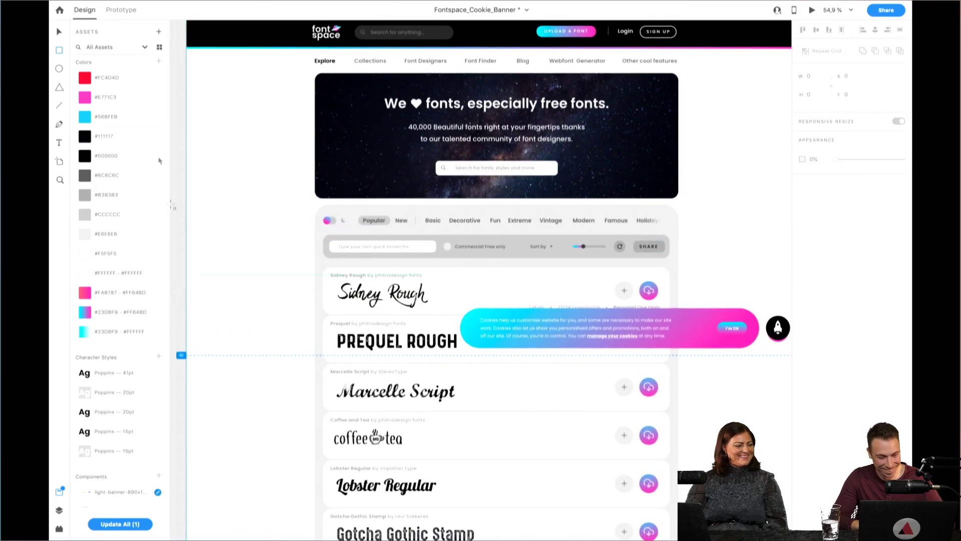
# Change the "I'm OK" button shape's fill to a solid white
pyautogui.scroll(3, 690, 314)
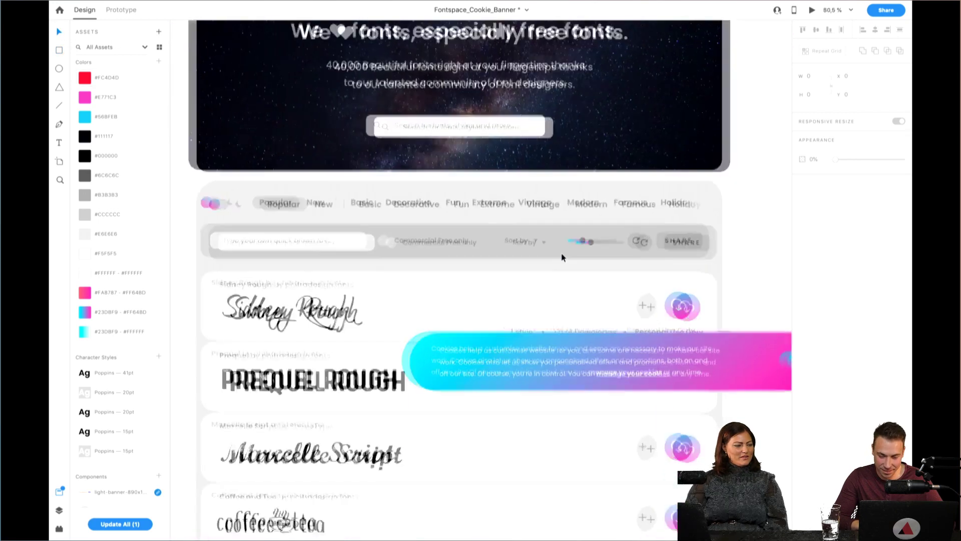
pyautogui.doubleClick(684, 314)
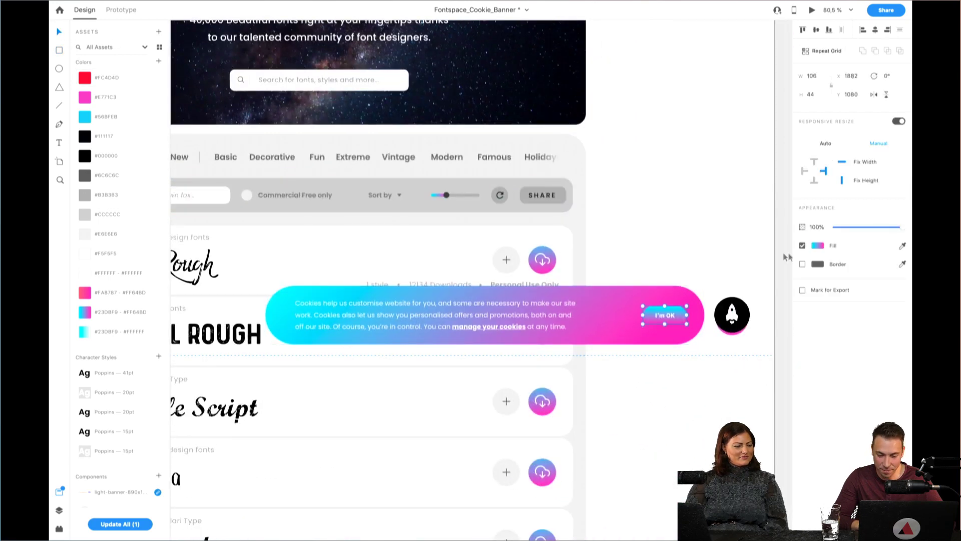
pyautogui.click(817, 245)
pyautogui.moveTo(743, 216); pyautogui.dragTo(688, 187)
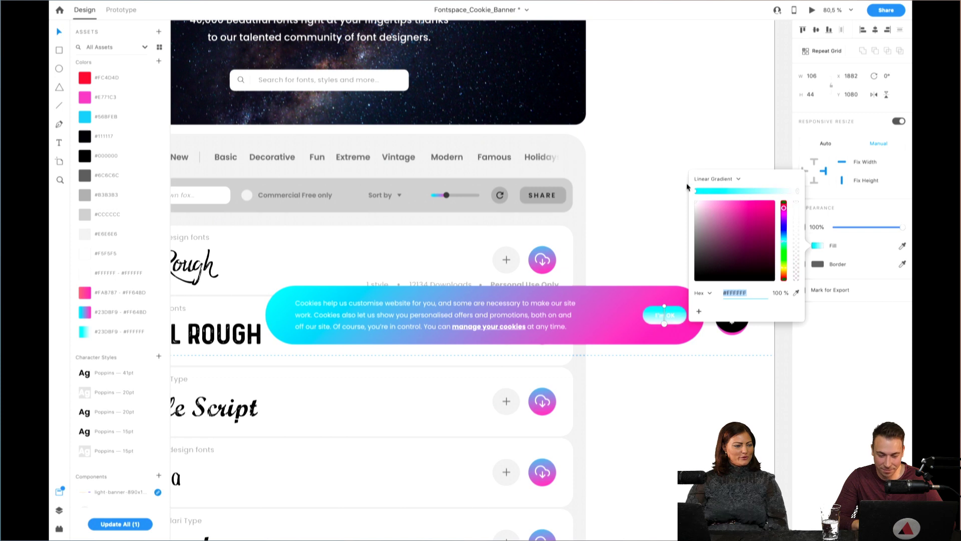
pyautogui.click(698, 179)
pyautogui.click(703, 174)
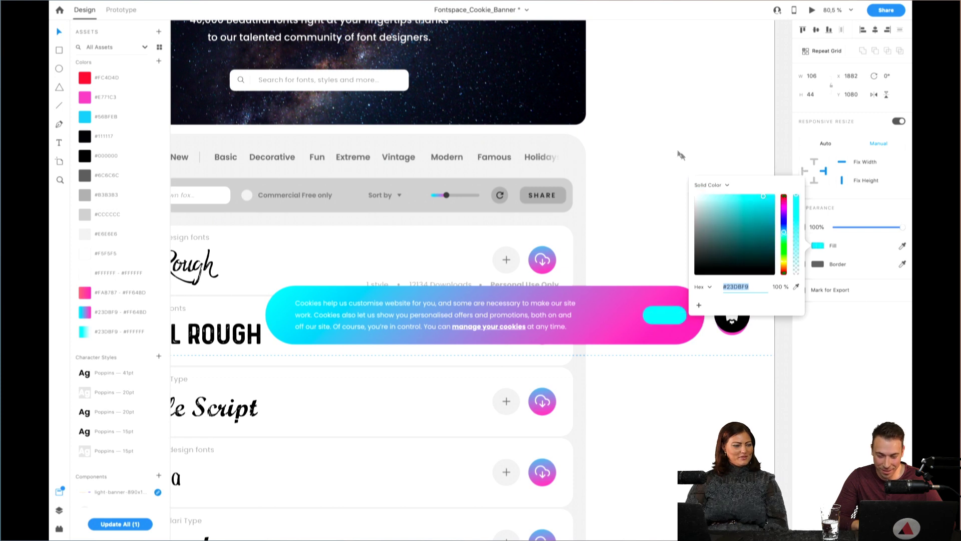
pyautogui.click(719, 207)
pyautogui.moveTo(719, 209); pyautogui.dragTo(695, 195)
# Set the button label's text colour to black (#000000)
pyautogui.click(663, 316)
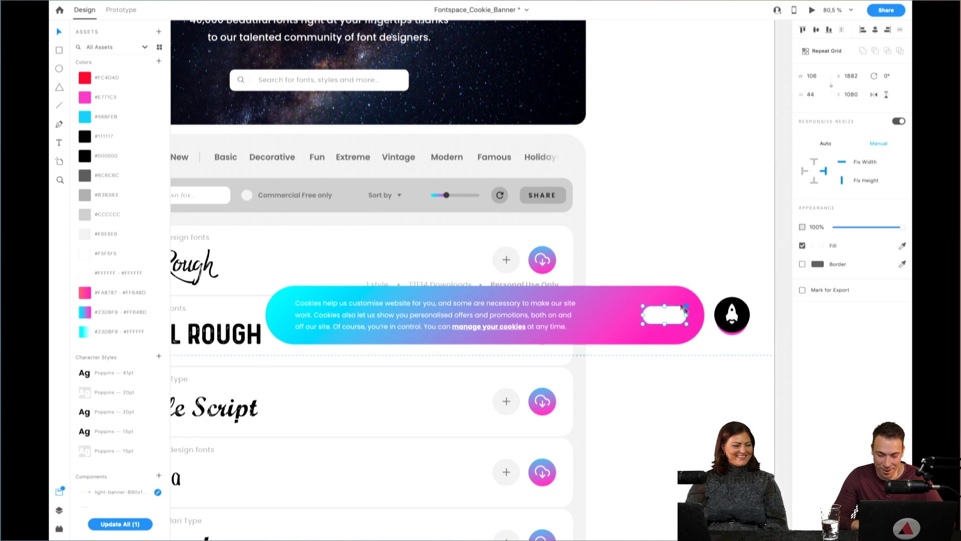
pyautogui.rightClick(669, 318)
pyautogui.click(694, 404)
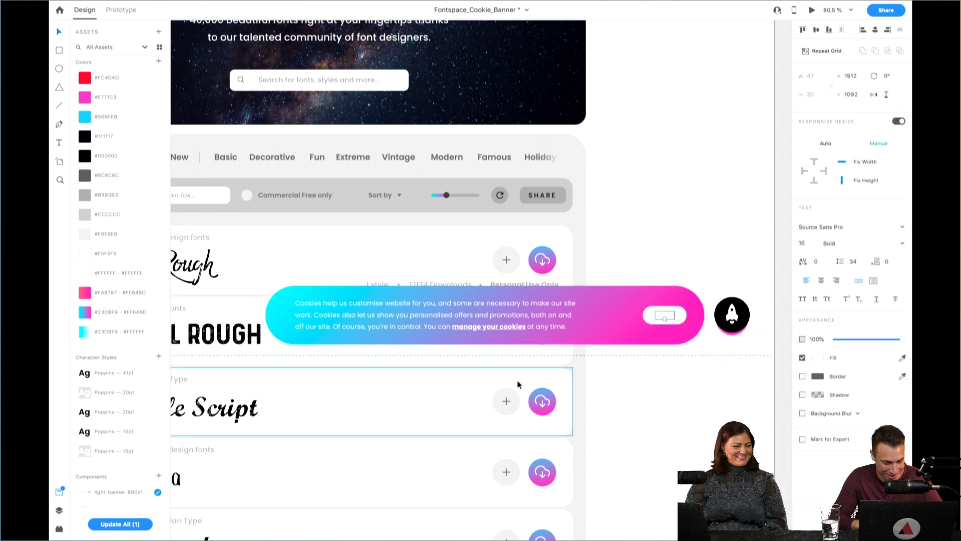
pyautogui.click(818, 357)
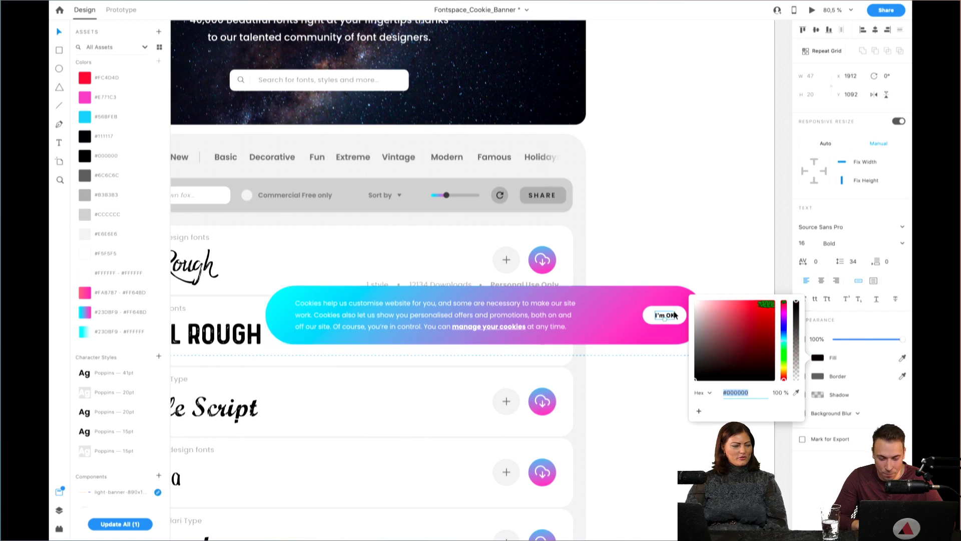
pyautogui.click(693, 215)
# Review the restyled gradient cookie banner against the surrounding page
pyautogui.scroll(-3, 692, 215)
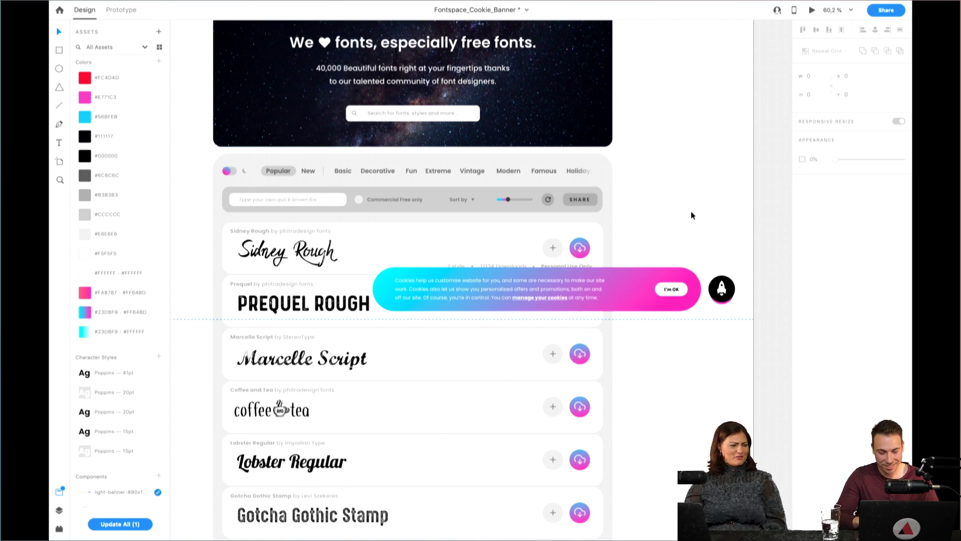
pyautogui.hscroll(-2, 691, 211)
pyautogui.click(667, 285)
pyautogui.scroll(2, 667, 285)
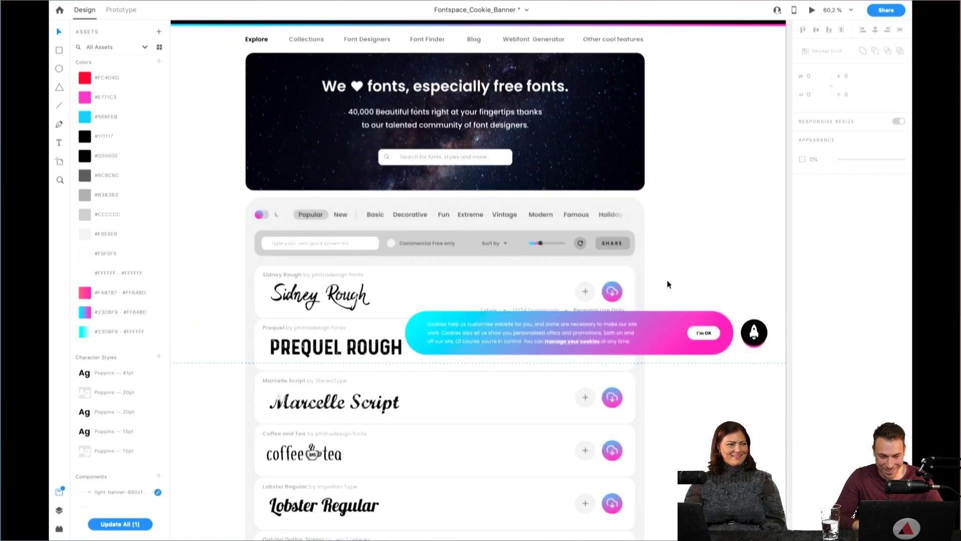
pyautogui.scroll(-2, 667, 284)
pyautogui.hscroll(-1, 667, 284)
pyautogui.doubleClick(517, 302)
pyautogui.scroll(2, 517, 299)
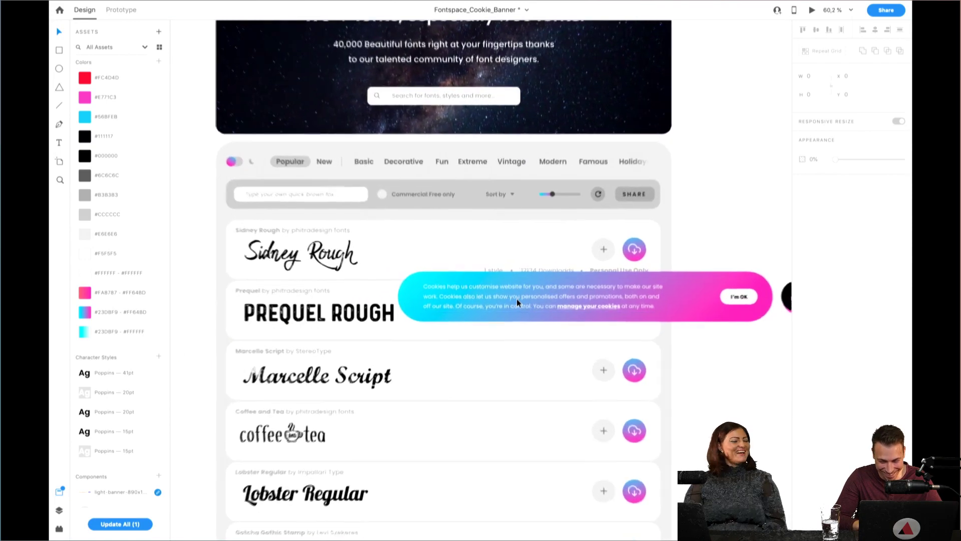
# Draw a rectangle about 1131 by 182 from the artboard's left edge and move it up to Y 570
pyautogui.click(59, 50)
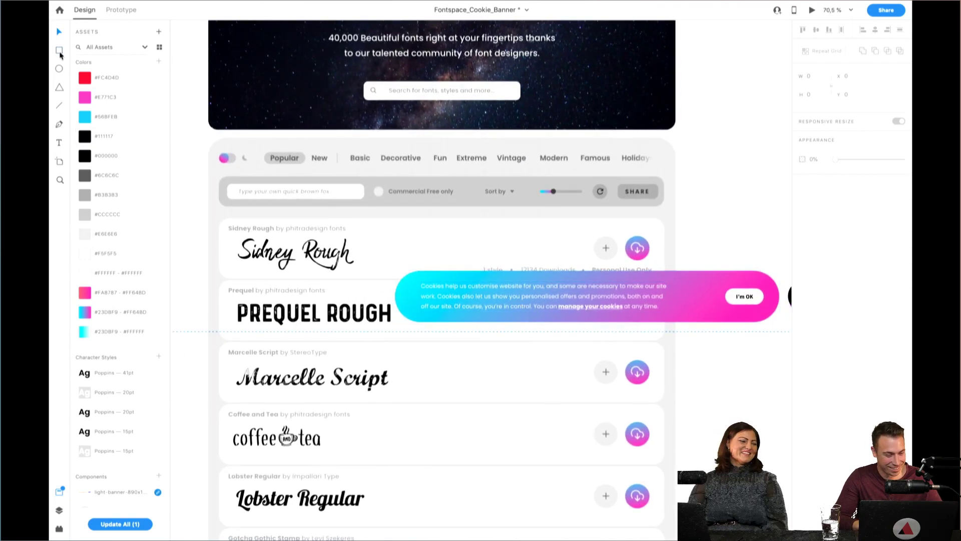
pyautogui.scroll(-2, 304, 183)
pyautogui.hscroll(-3, 303, 183)
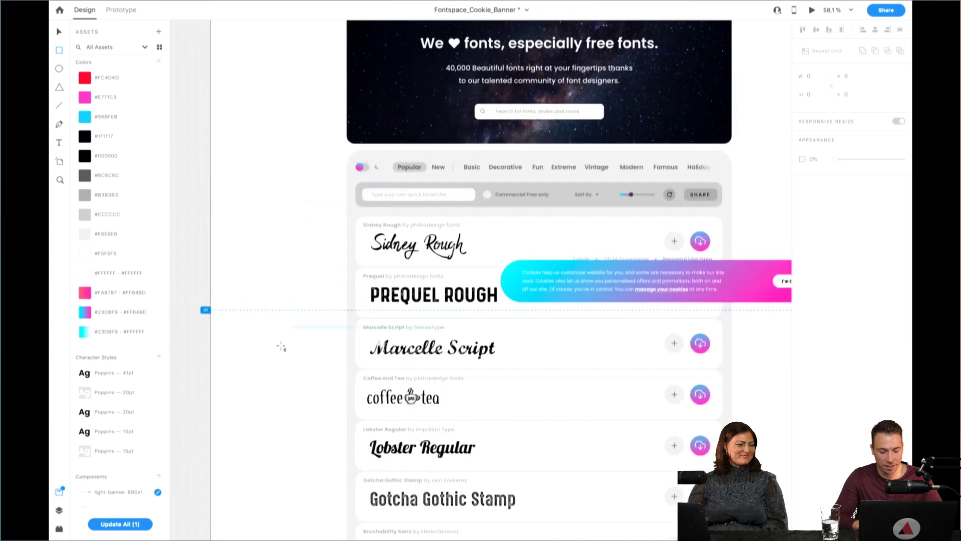
pyautogui.moveTo(211, 255); pyautogui.dragTo(549, 309)
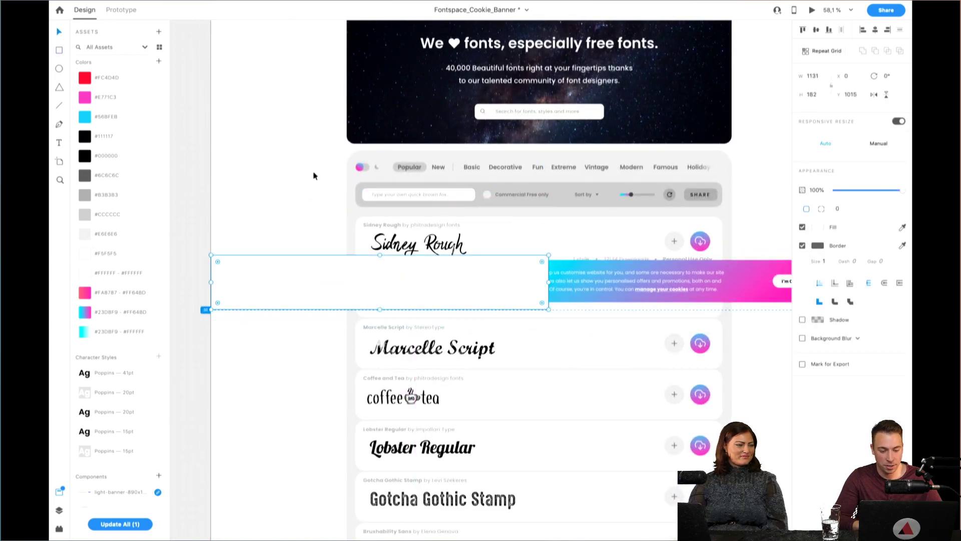
pyautogui.moveTo(425, 303); pyautogui.dragTo(423, 169)
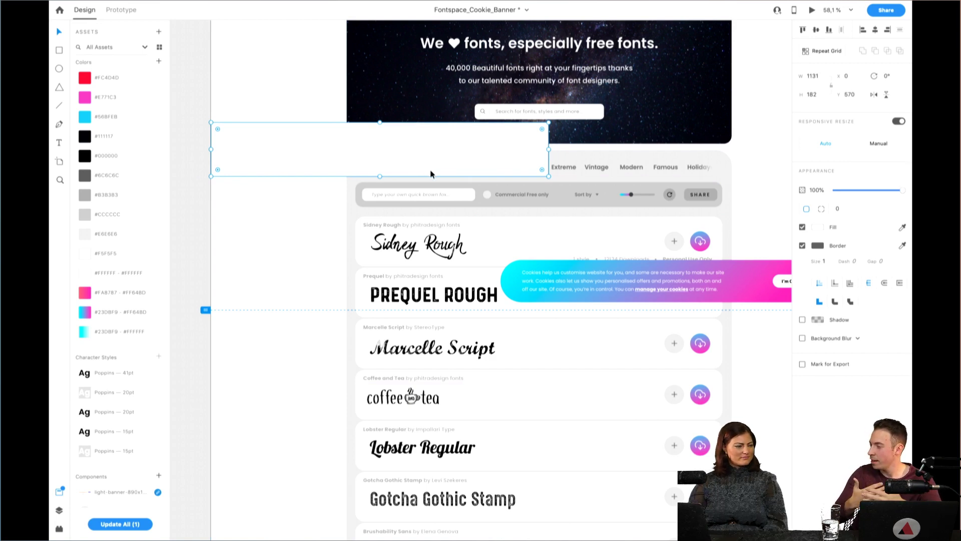
# Move the new rectangle down to Y 1017 and remove its border
pyautogui.moveTo(431, 174); pyautogui.dragTo(427, 303)
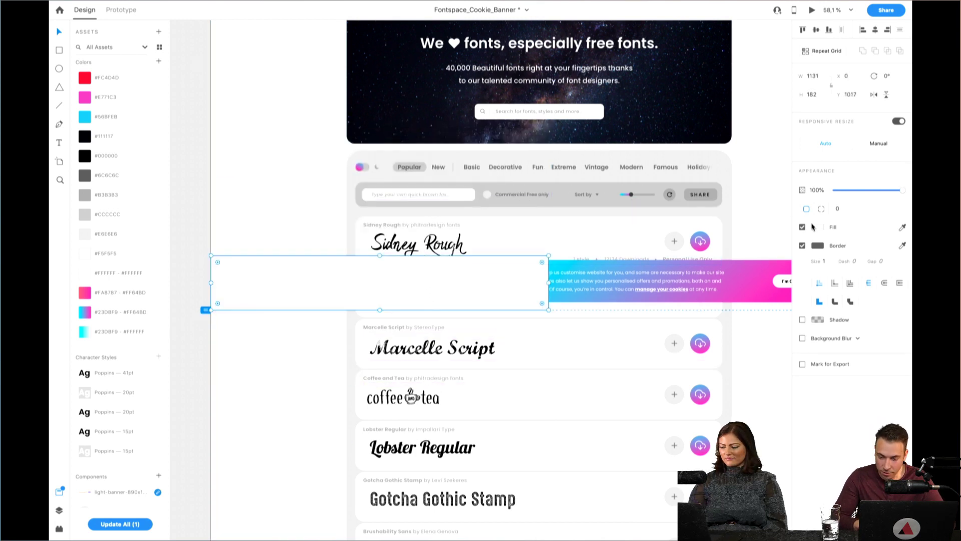
pyautogui.click(803, 245)
# Fill the rectangle with a linear gradient from solid white to transparent white and rotate the rectangle 180°
pyautogui.click(819, 227)
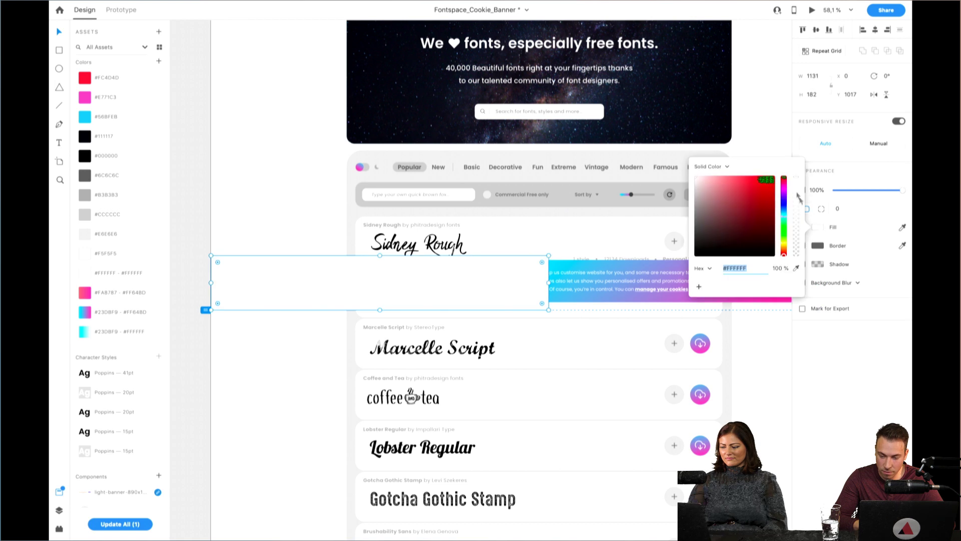
pyautogui.click(715, 168)
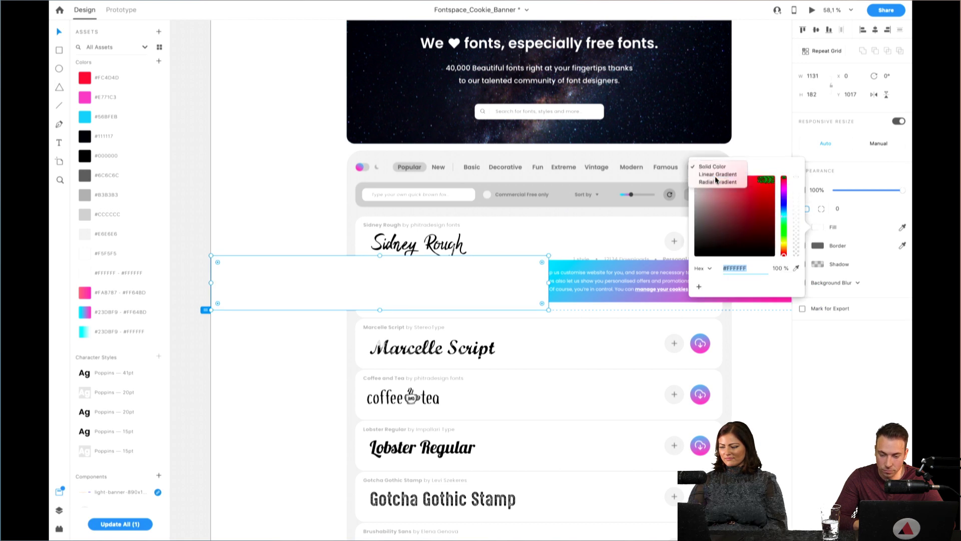
pyautogui.click(714, 175)
pyautogui.click(696, 173)
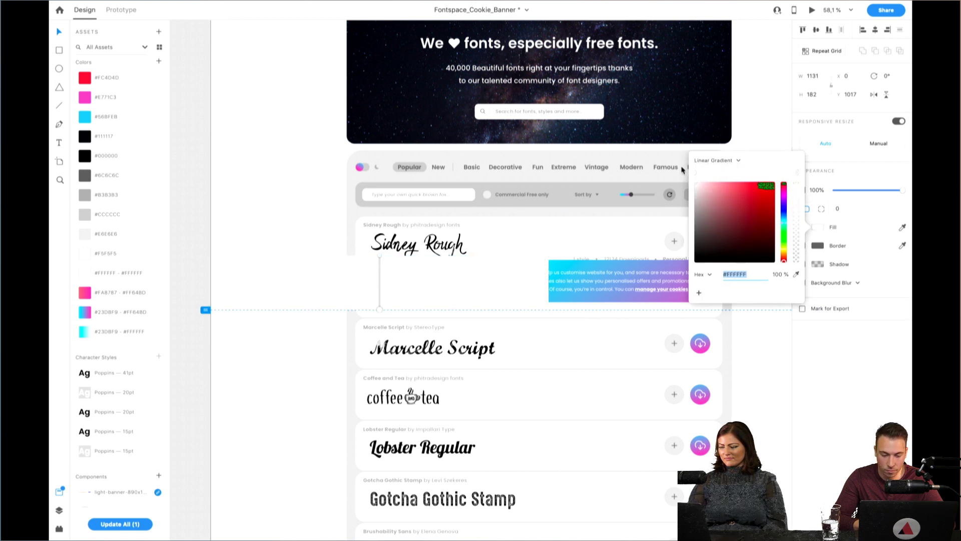
pyautogui.moveTo(799, 178); pyautogui.dragTo(799, 192)
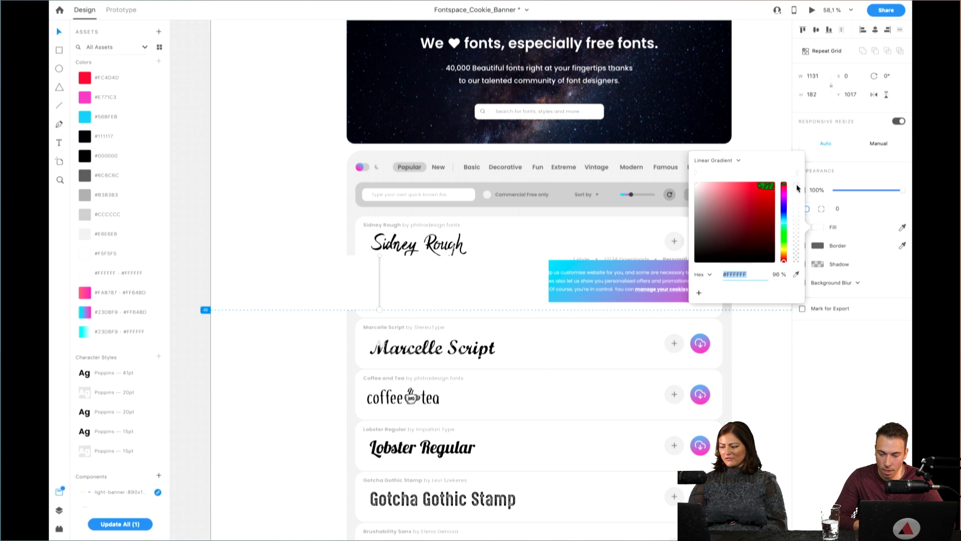
pyautogui.click(490, 266)
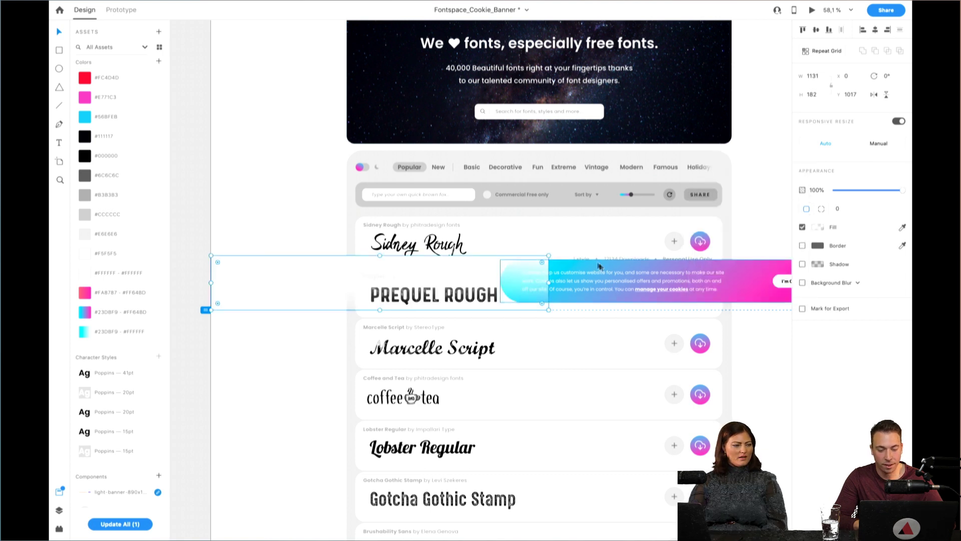
pyautogui.moveTo(555, 257); pyautogui.dragTo(333, 294)
# Widen the gradient rectangle to about 1438 and bring the cookie banner's background, text and button forward in front of it
pyautogui.hscroll(5, 447, 298)
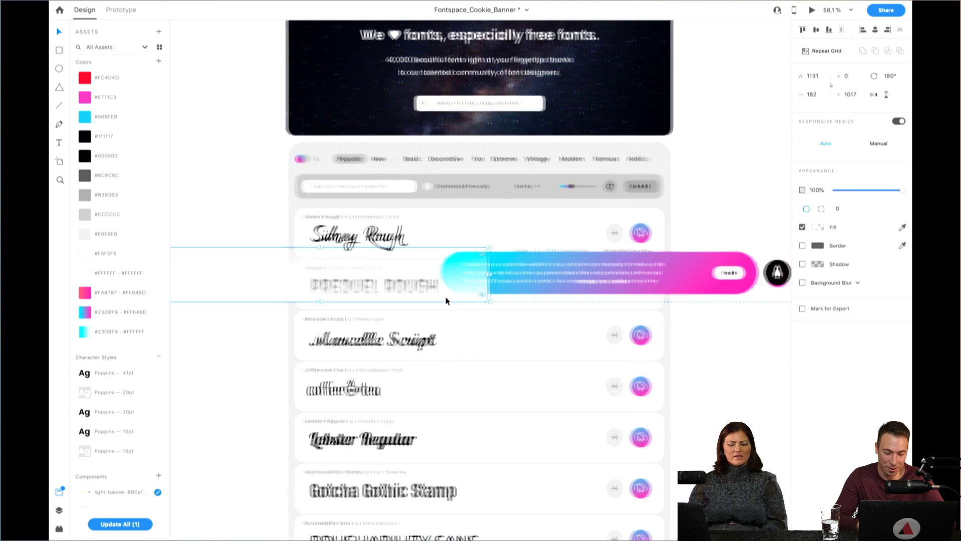
pyautogui.moveTo(402, 279); pyautogui.dragTo(494, 275)
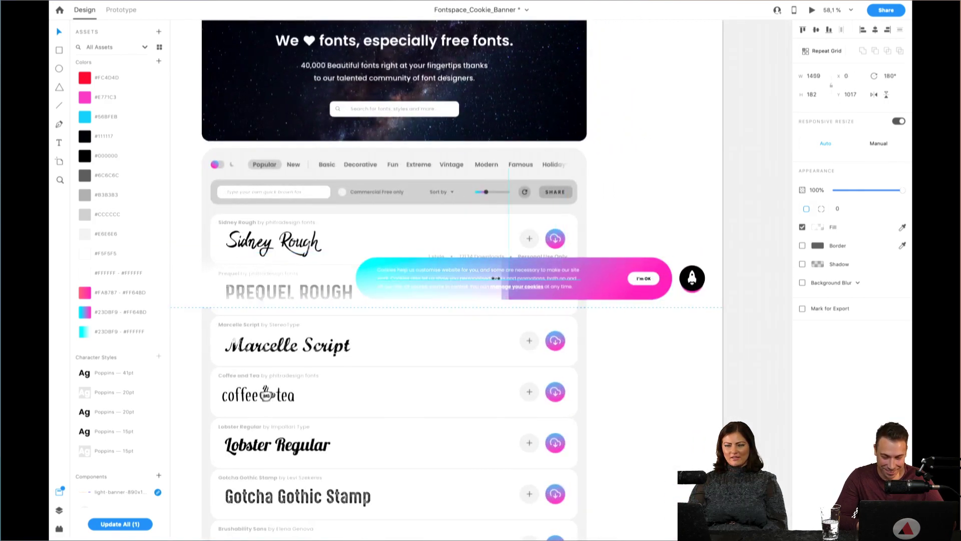
pyautogui.click(555, 275)
pyautogui.click(606, 279)
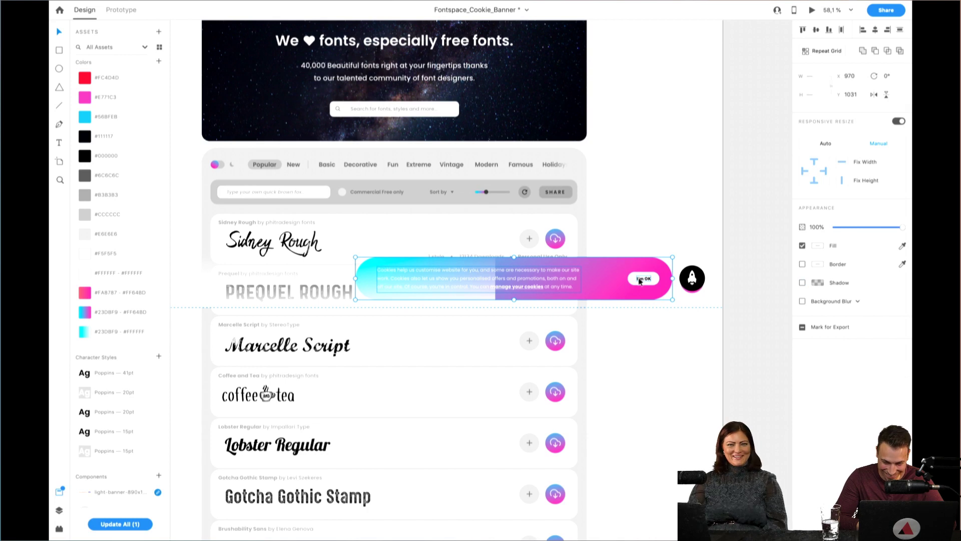
pyautogui.rightClick(635, 280)
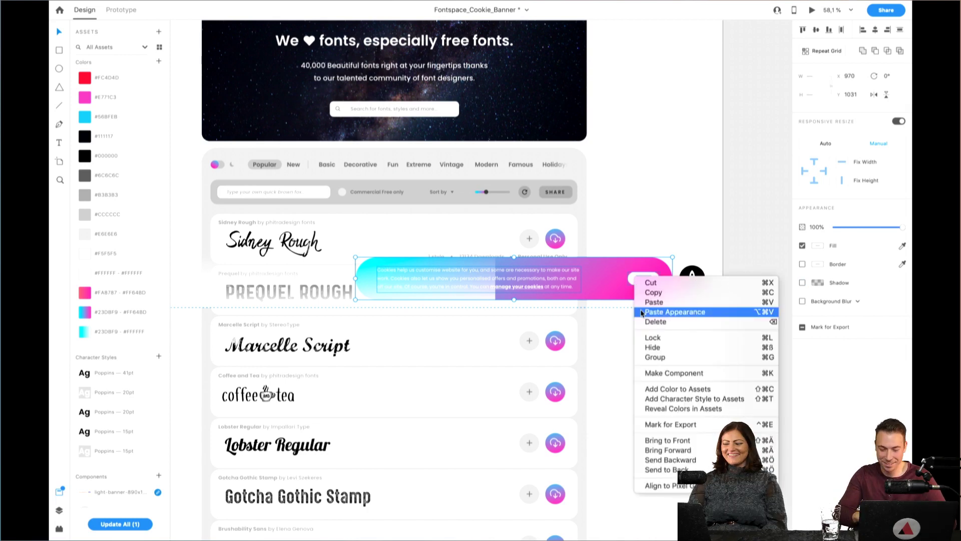
pyautogui.click(673, 450)
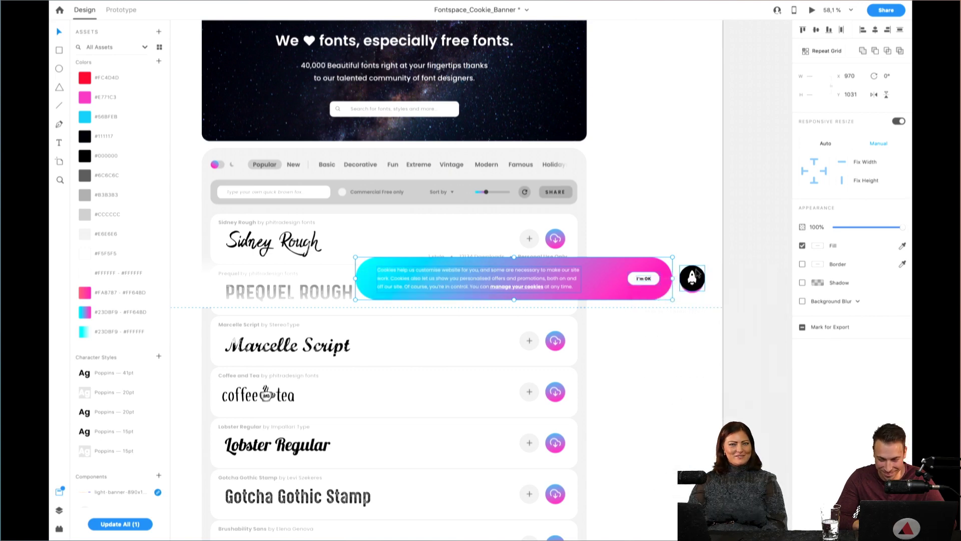
# Widen the gradient rectangle to about 2039 and bring the rocket icon to the front
pyautogui.doubleClick(506, 280)
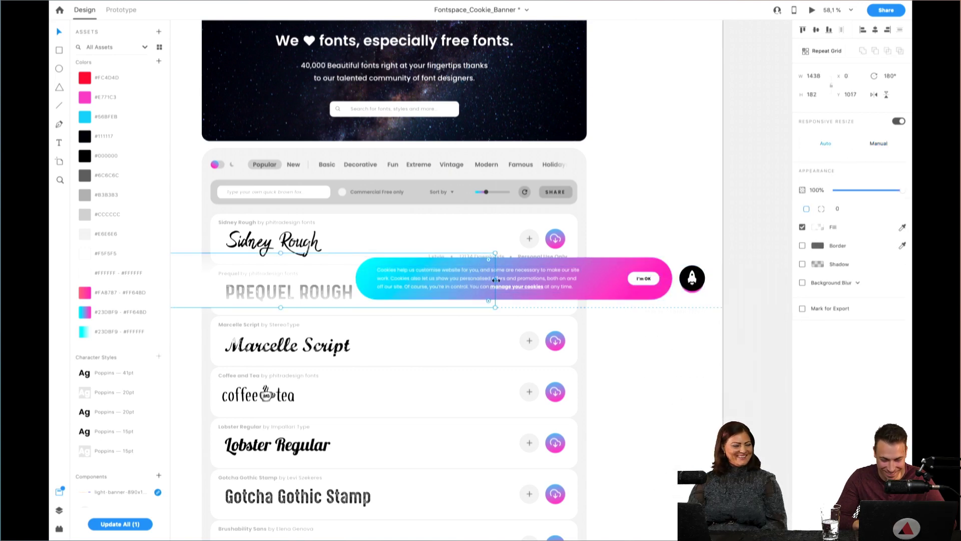
pyautogui.moveTo(495, 280); pyautogui.dragTo(674, 279)
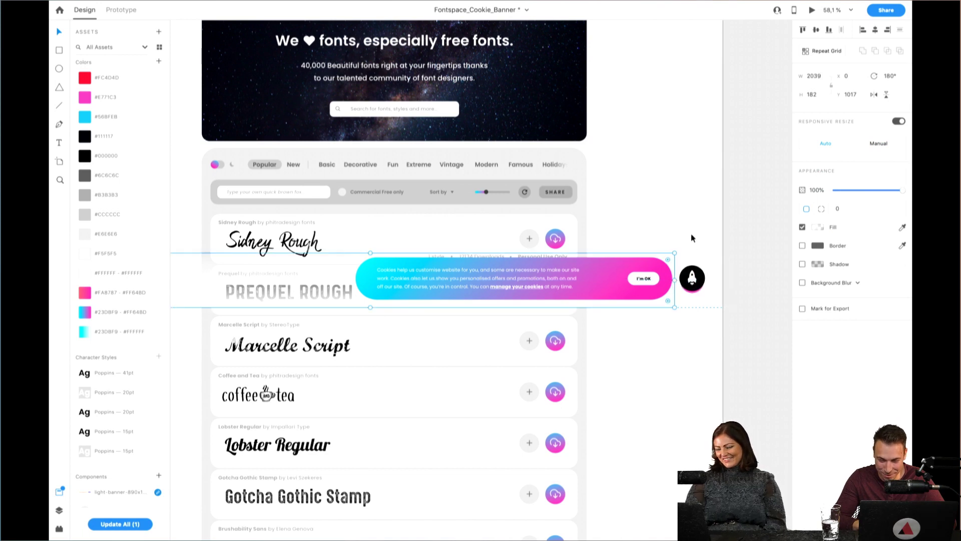
pyautogui.click(695, 280)
pyautogui.rightClick(692, 284)
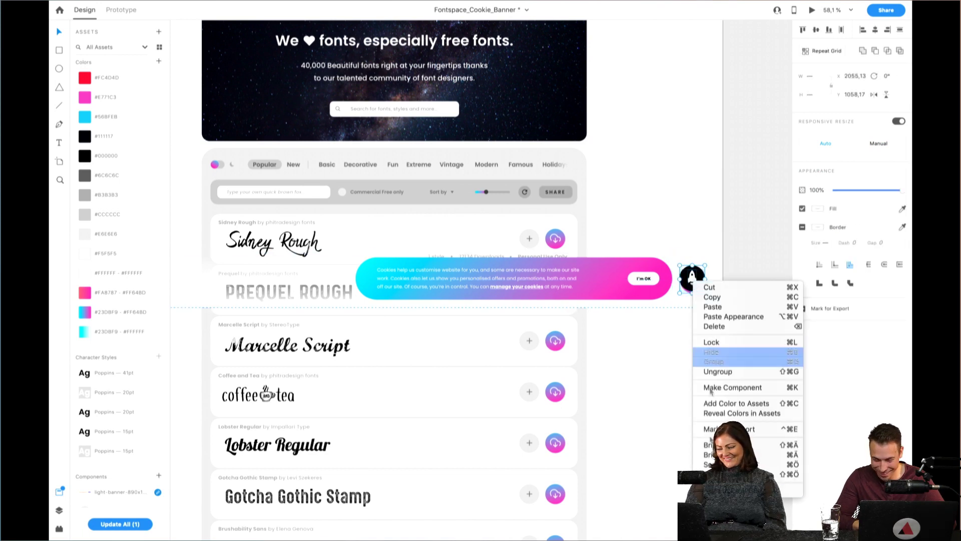
pyautogui.click(711, 445)
# Stretch the gradient rectangle across the artboard to a width of 2200 and raise its upper edge to a height of 248
pyautogui.click(669, 288)
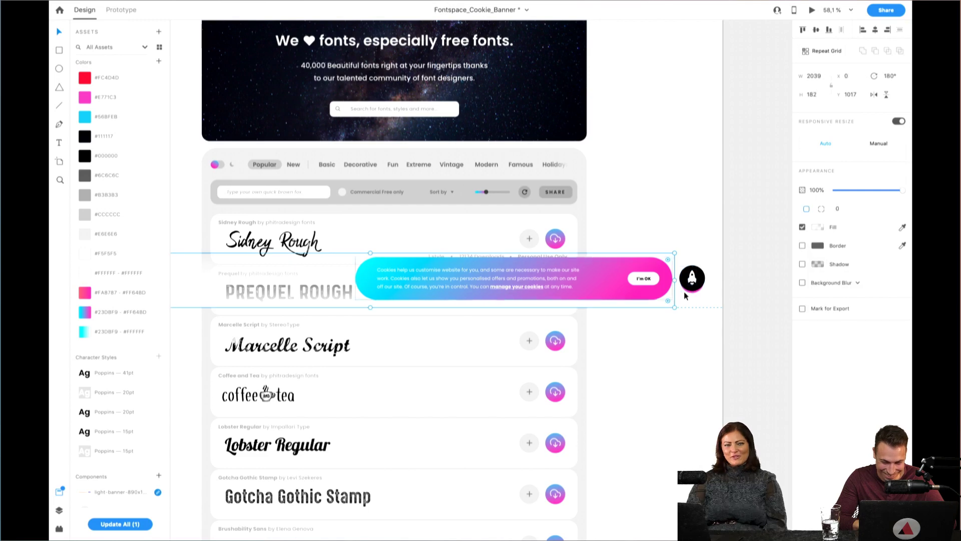
pyautogui.moveTo(675, 280); pyautogui.dragTo(717, 279)
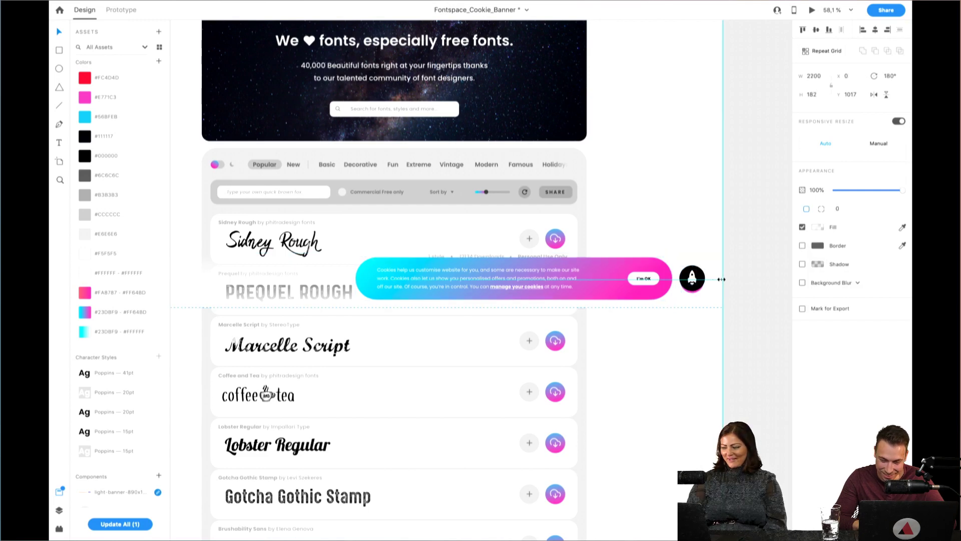
pyautogui.click(701, 221)
pyautogui.hscroll(-2, 701, 221)
pyautogui.scroll(1, 701, 220)
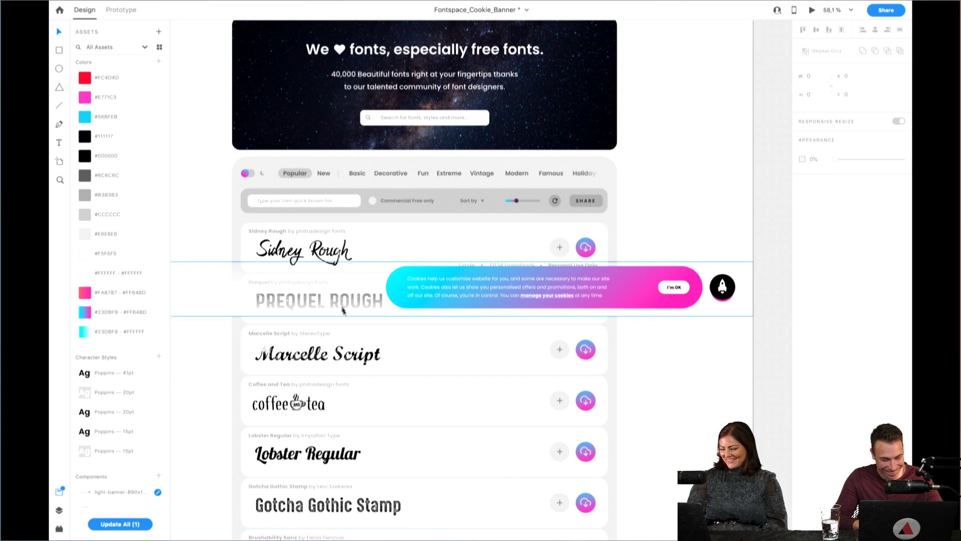
pyautogui.click(526, 270)
pyautogui.moveTo(425, 263); pyautogui.dragTo(425, 241)
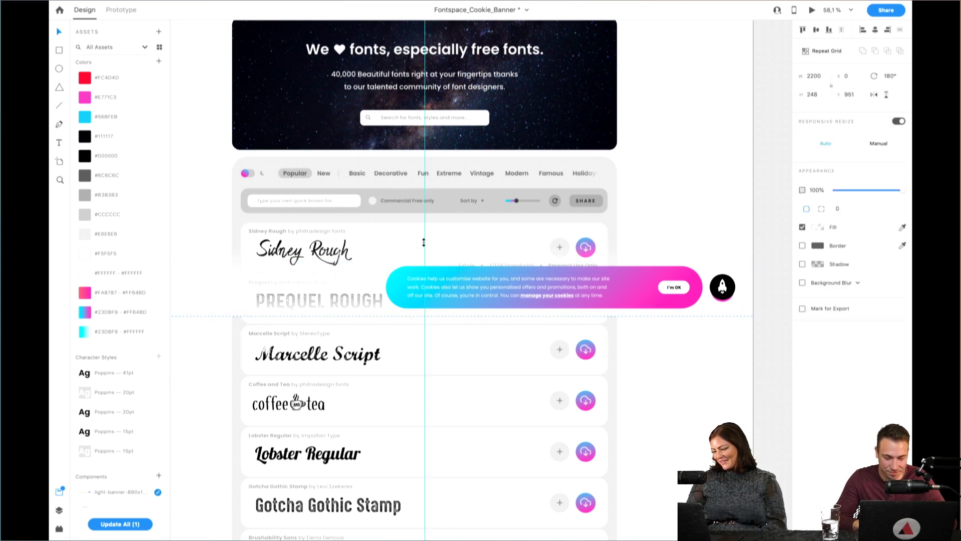
pyautogui.click(673, 181)
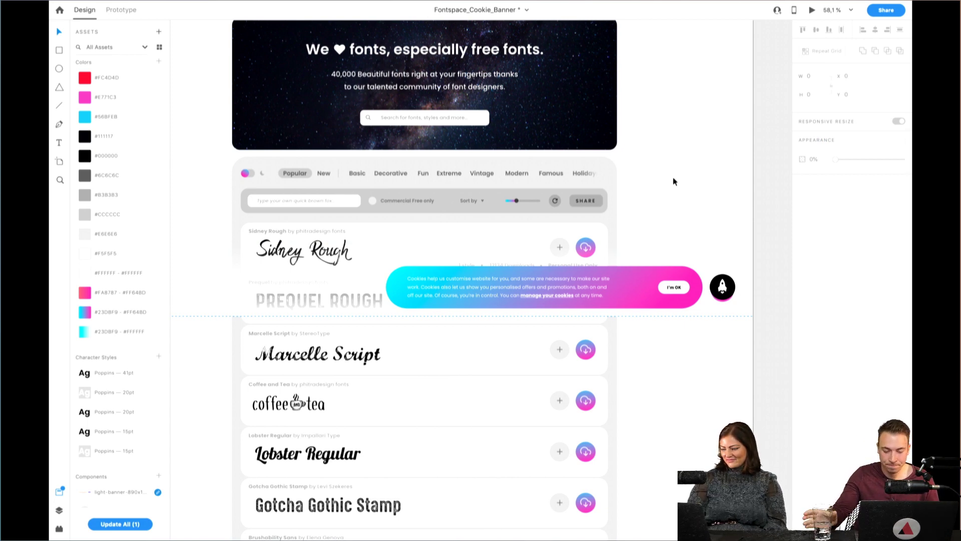
# Reduce the banner background's height by raising its lower edge and move the cookie text up to Y 1056
pyautogui.click(621, 266)
pyautogui.scroll(5, 620, 267)
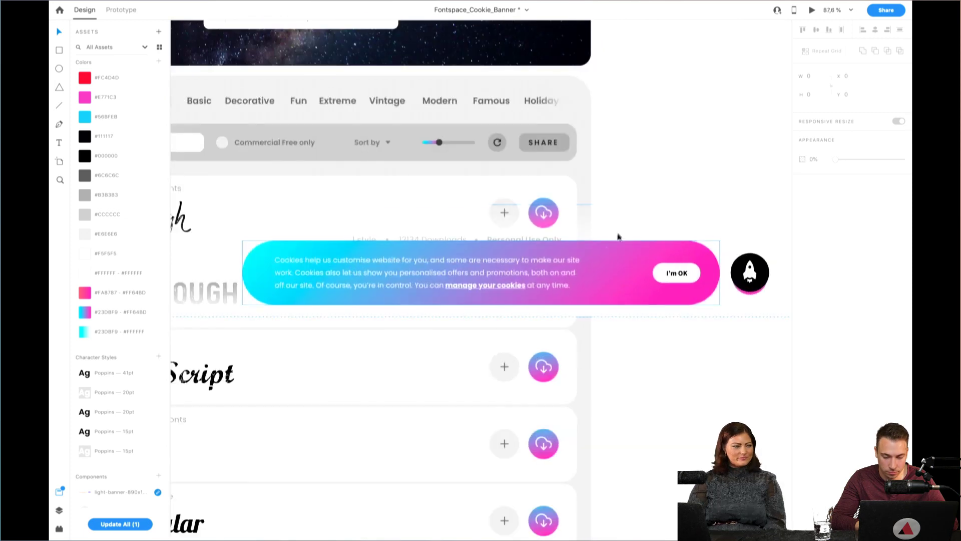
pyautogui.scroll(6, 521, 307)
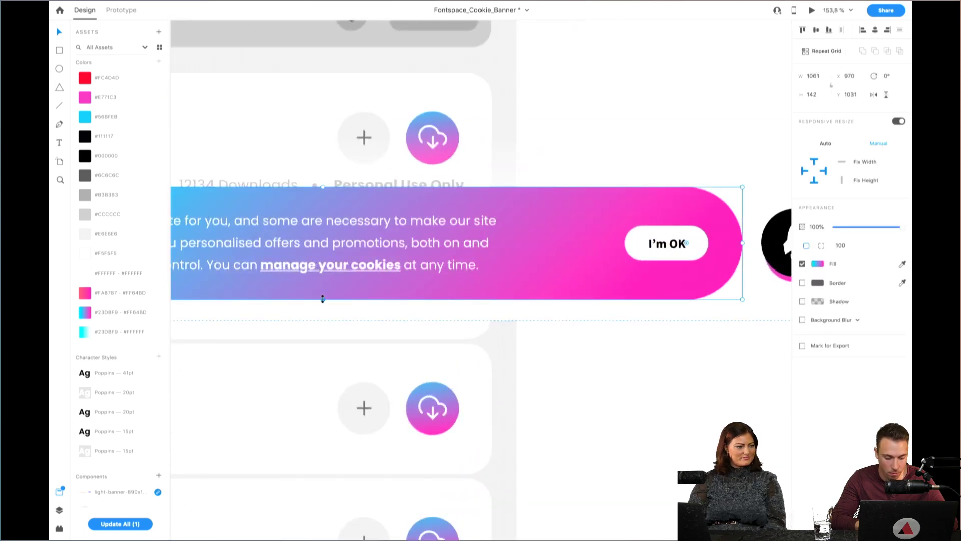
pyautogui.moveTo(323, 298); pyautogui.dragTo(323, 290)
pyautogui.doubleClick(401, 240)
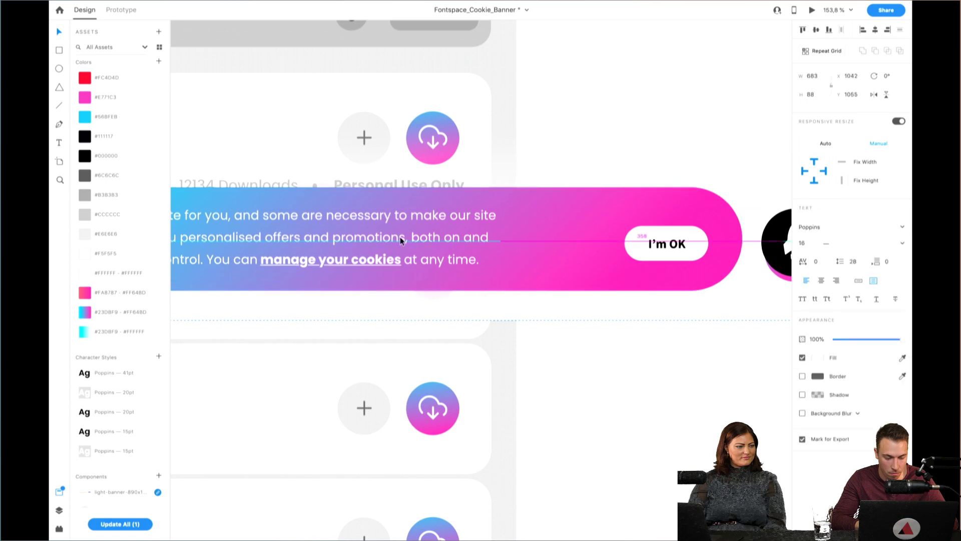
pyautogui.hscroll(-5, 401, 238)
# Delete the sentence "You can manage your cookies at any time." from the end of the cookie text
pyautogui.doubleClick(370, 270)
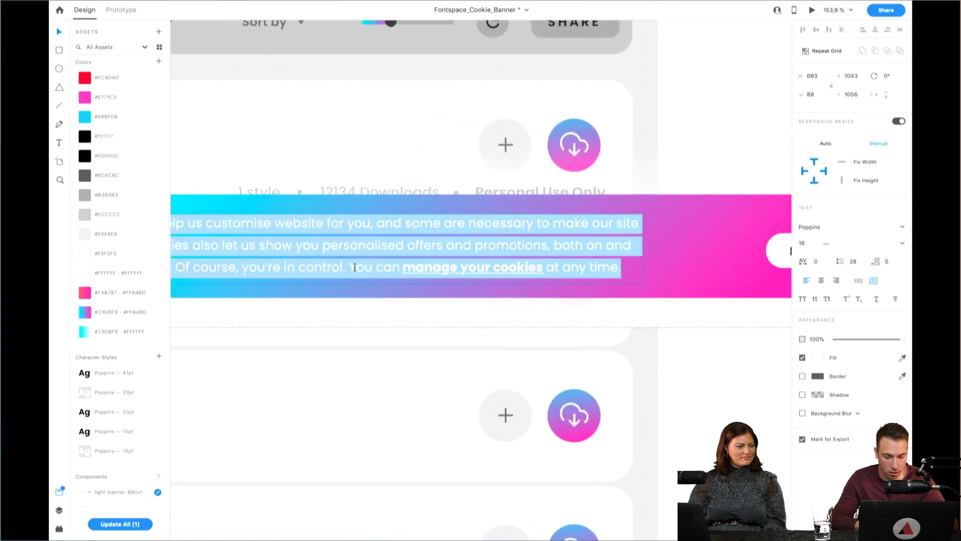
pyautogui.moveTo(351, 268); pyautogui.dragTo(634, 267)
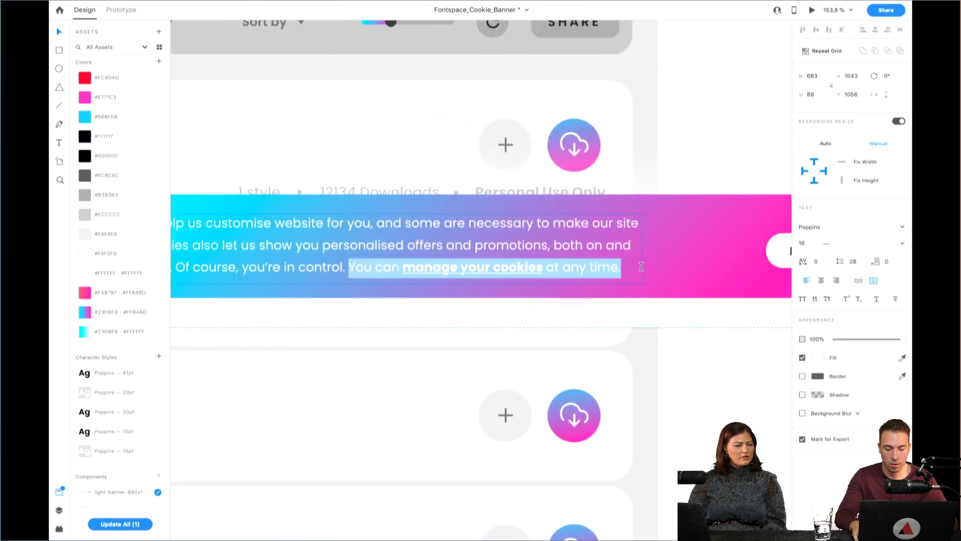
pyautogui.press('BackSpace')
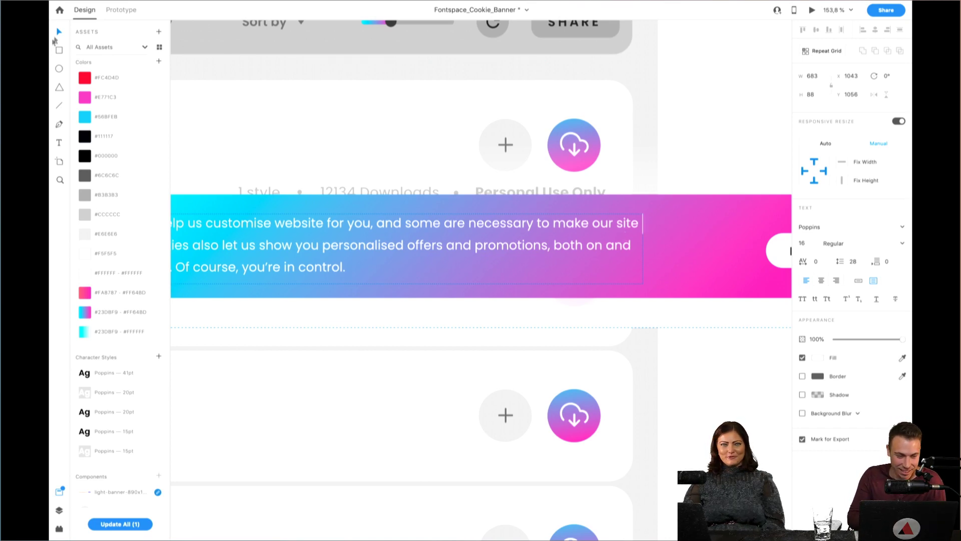
pyautogui.press('Escape')
# Reposition the "I'm OK" button to X 1889, Y 1072 so it sits vertically centred in the banner
pyautogui.scroll(-3, 367, 208)
pyautogui.scroll(2, 647, 254)
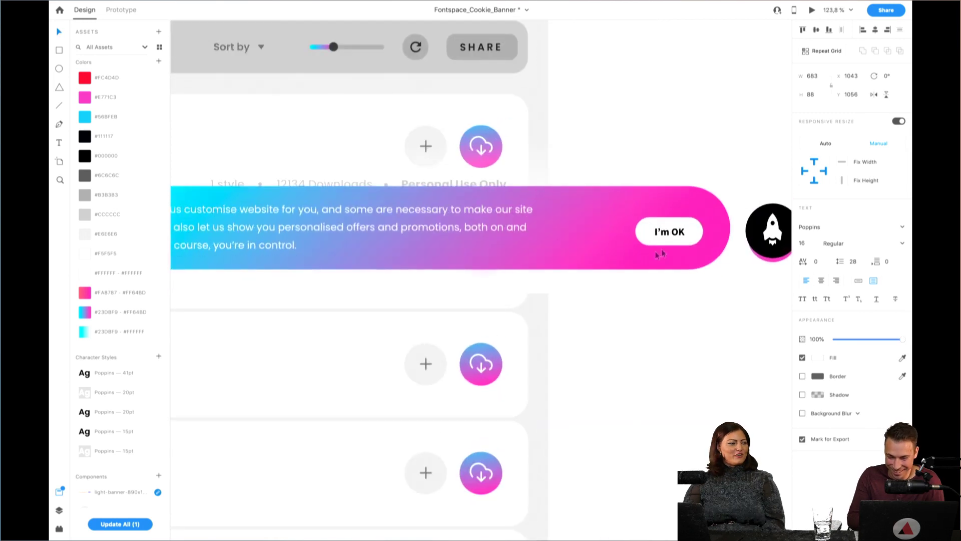
pyautogui.click(694, 236)
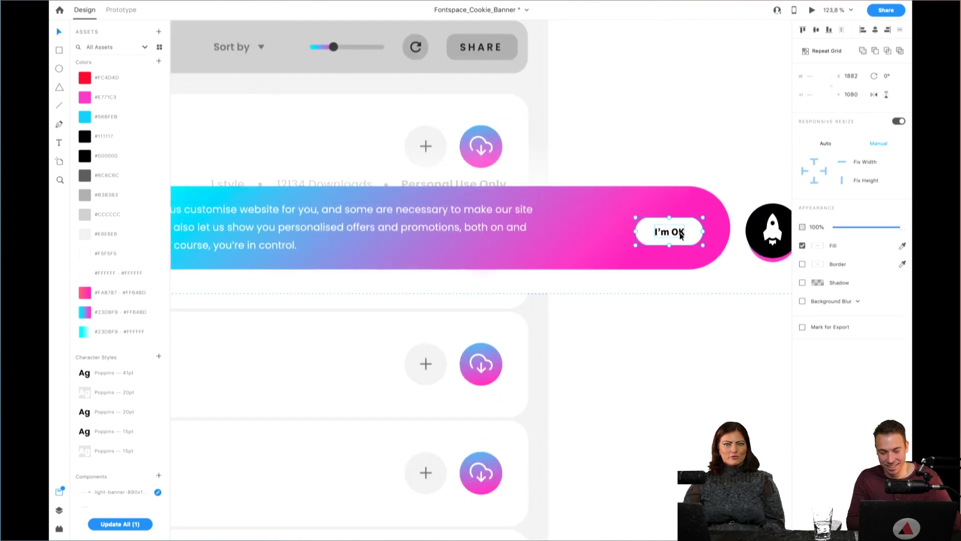
pyautogui.moveTo(683, 236); pyautogui.dragTo(682, 230)
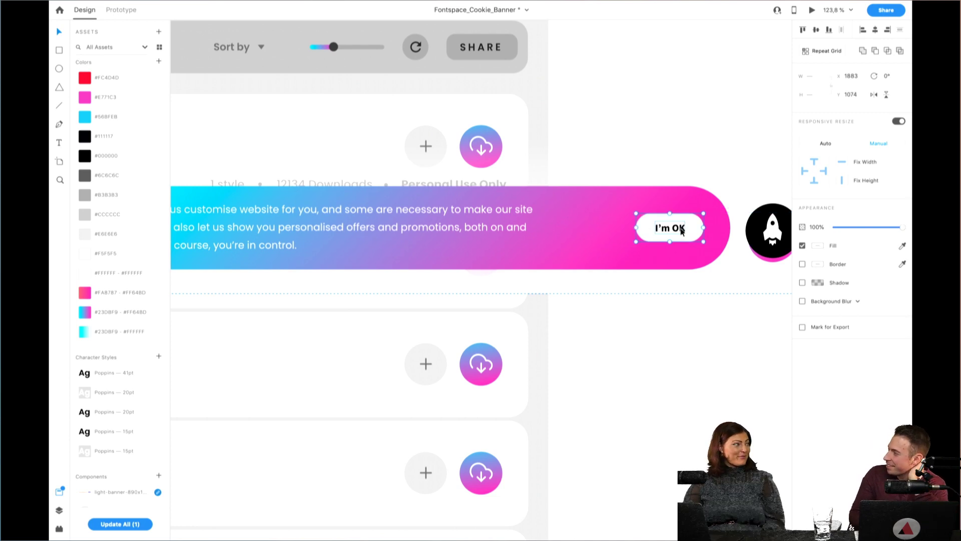
pyautogui.scroll(2, 681, 230)
pyautogui.moveTo(688, 233); pyautogui.dragTo(689, 232)
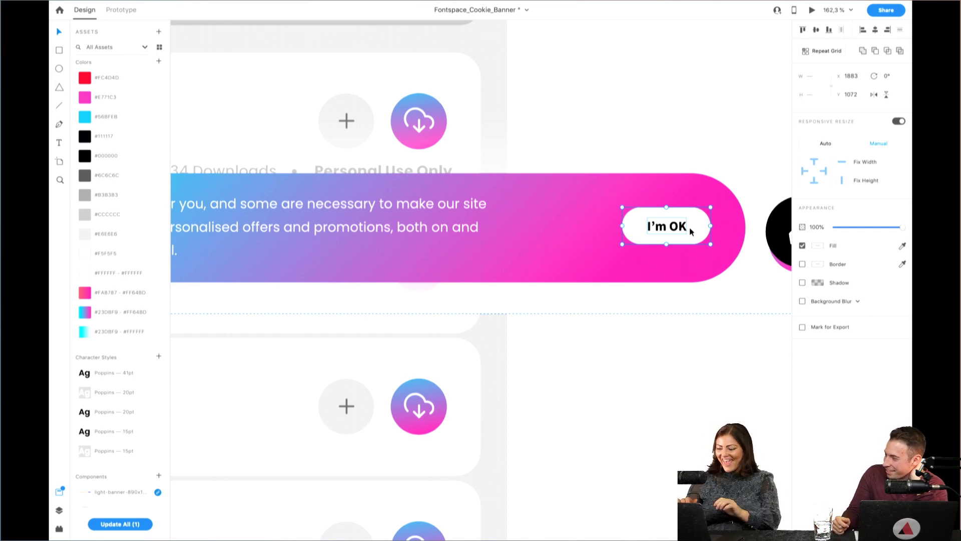
pyautogui.scroll(3, 690, 230)
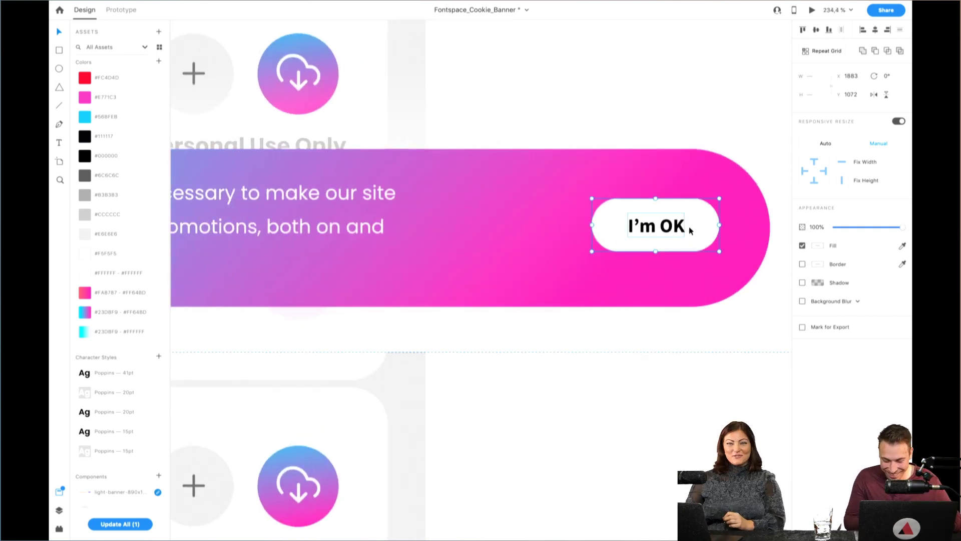
pyautogui.moveTo(687, 229); pyautogui.dragTo(691, 228)
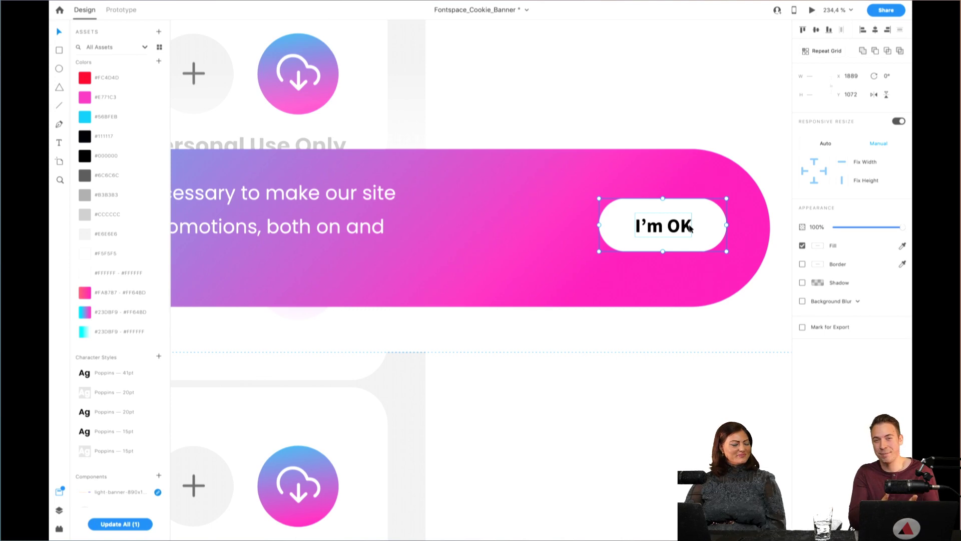
# Narrow the cookie text box from its outer edge facing the button so the copy rewraps over three lines
pyautogui.scroll(-4, 629, 217)
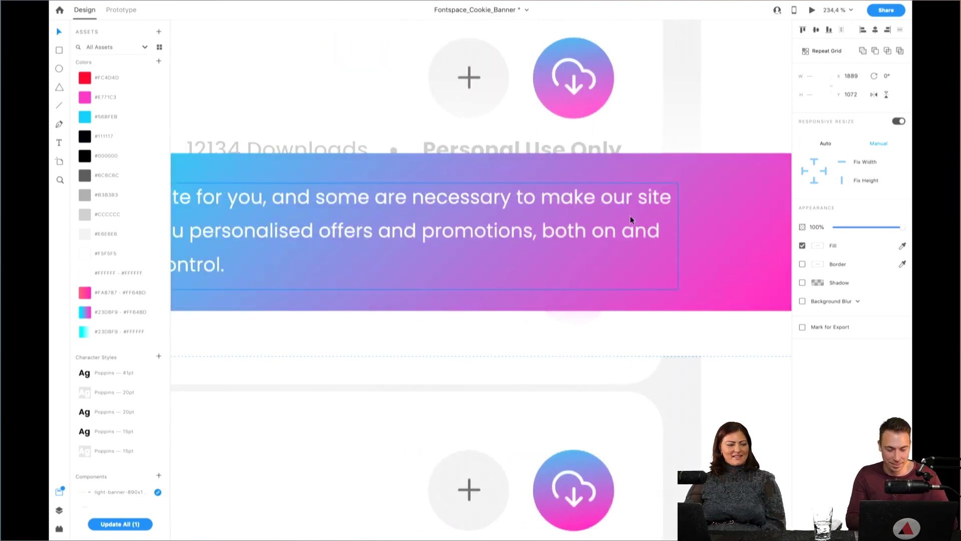
pyautogui.hscroll(3, 630, 215)
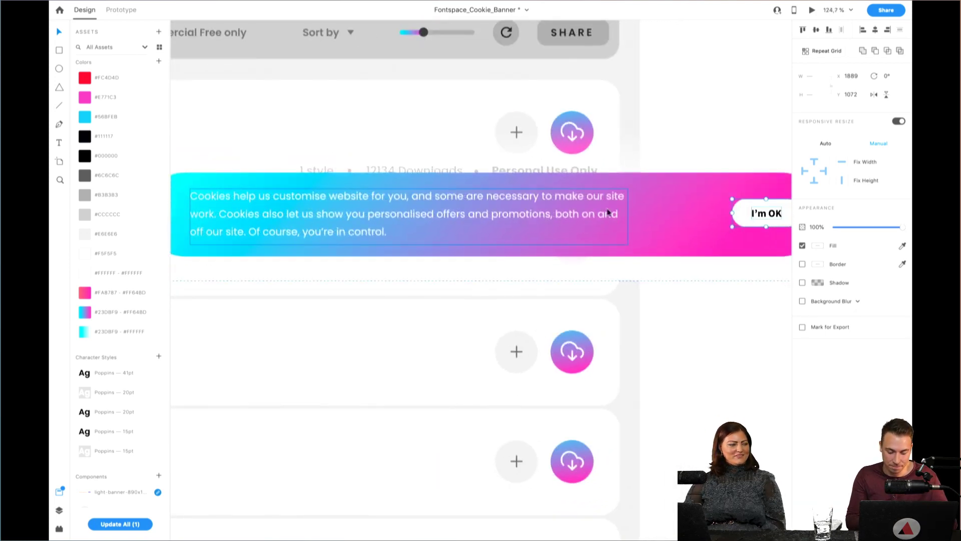
pyautogui.click(598, 216)
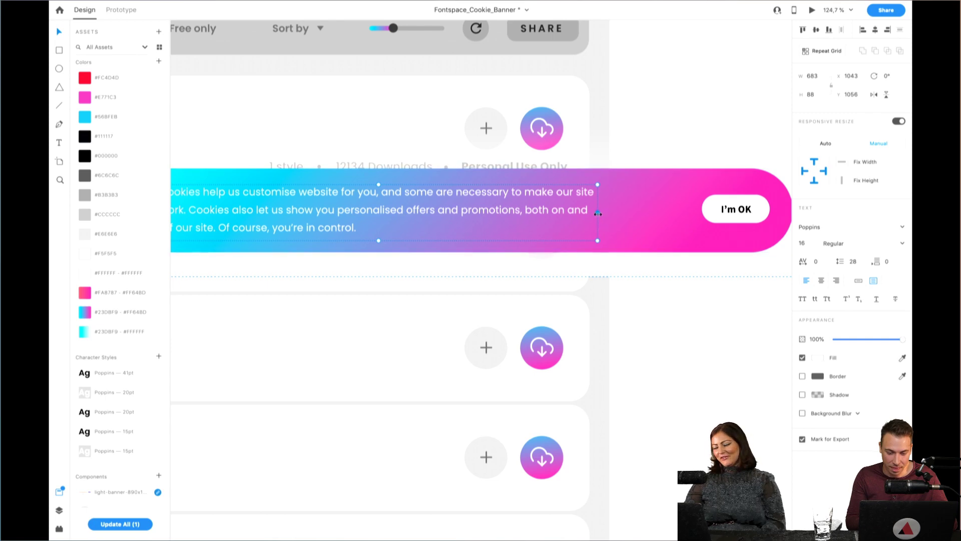
pyautogui.moveTo(598, 214); pyautogui.dragTo(558, 215)
pyautogui.click(619, 144)
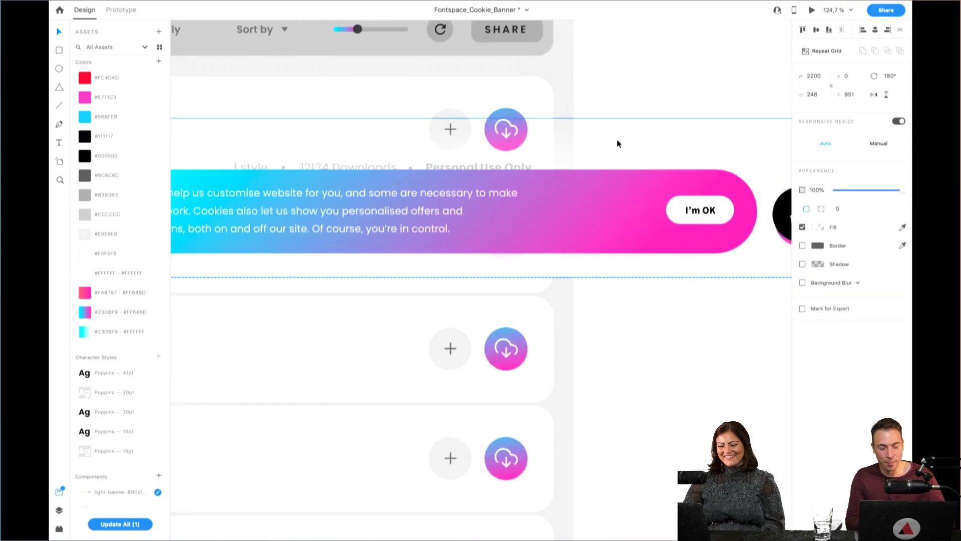
# Widen the cookie text box to 697 on its outer edge facing the "I'm OK" button
pyautogui.hscroll(-4, 619, 143)
pyautogui.scroll(1, 619, 144)
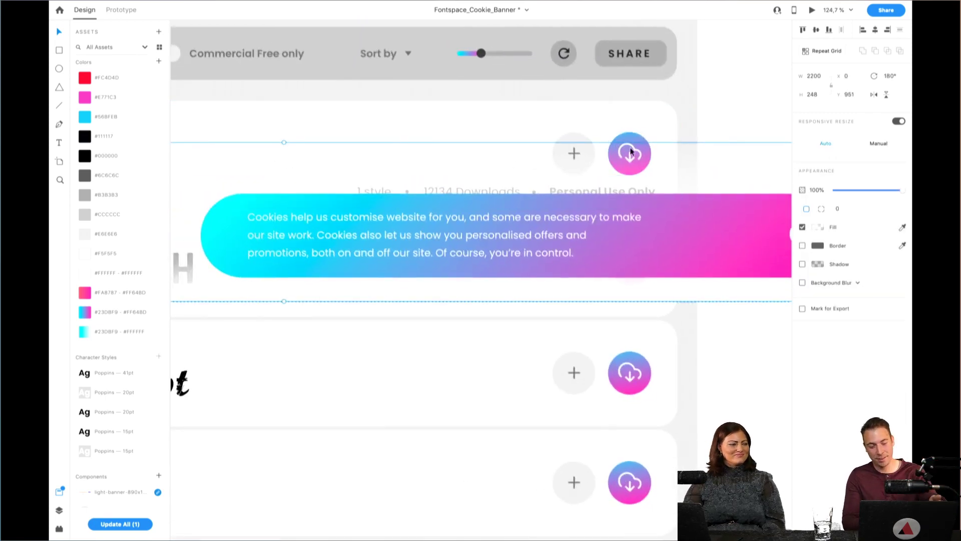
pyautogui.hscroll(2, 631, 151)
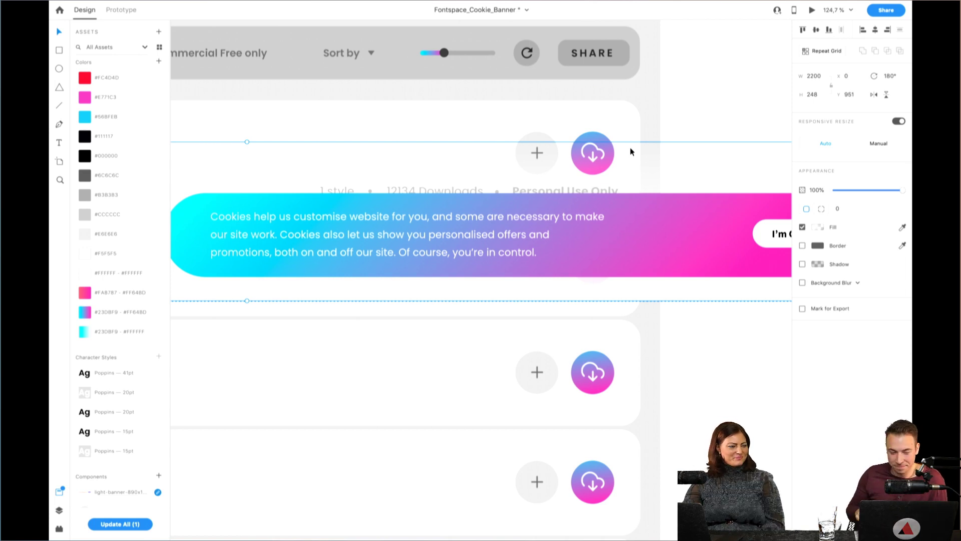
pyautogui.doubleClick(485, 224)
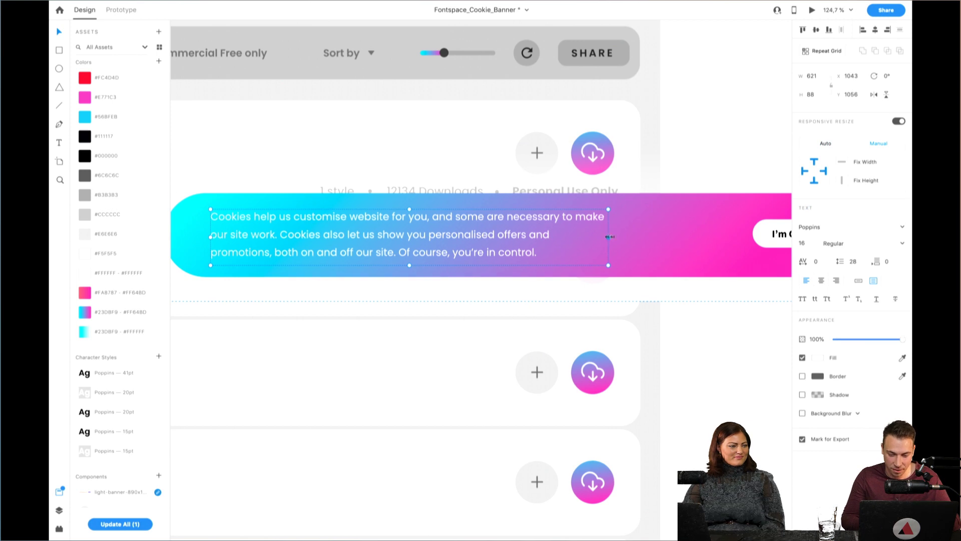
pyautogui.moveTo(610, 237); pyautogui.dragTo(657, 237)
pyautogui.hscroll(2, 657, 236)
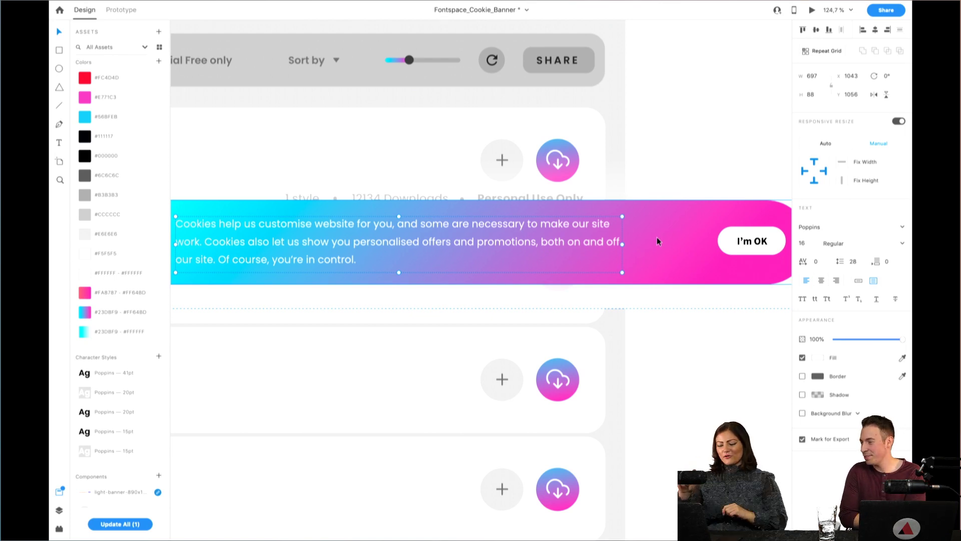
pyautogui.hscroll(2, 701, 235)
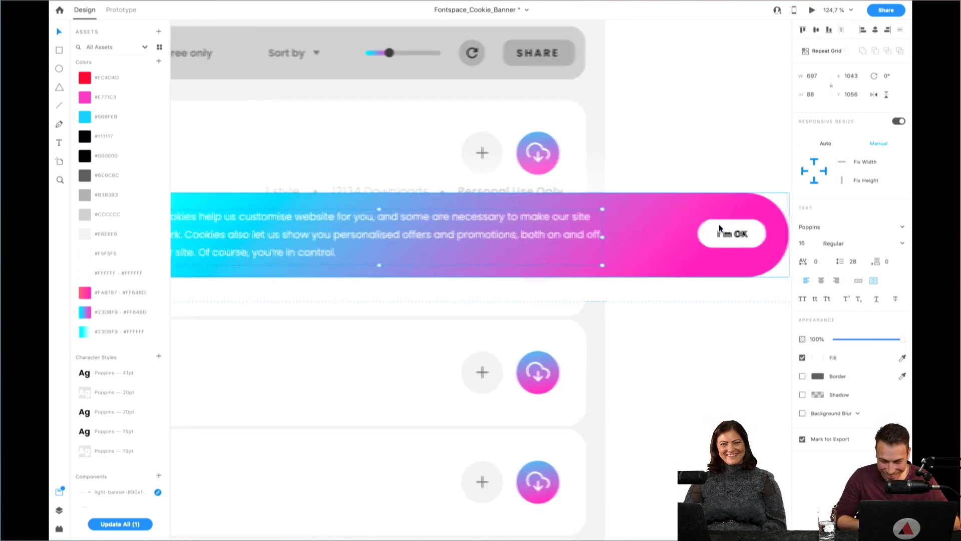
# Widen the white "I'm OK" button background to 124 towards the text and centre the label horizontally on it
pyautogui.click(731, 233)
pyautogui.scroll(3, 732, 233)
pyautogui.click(646, 223)
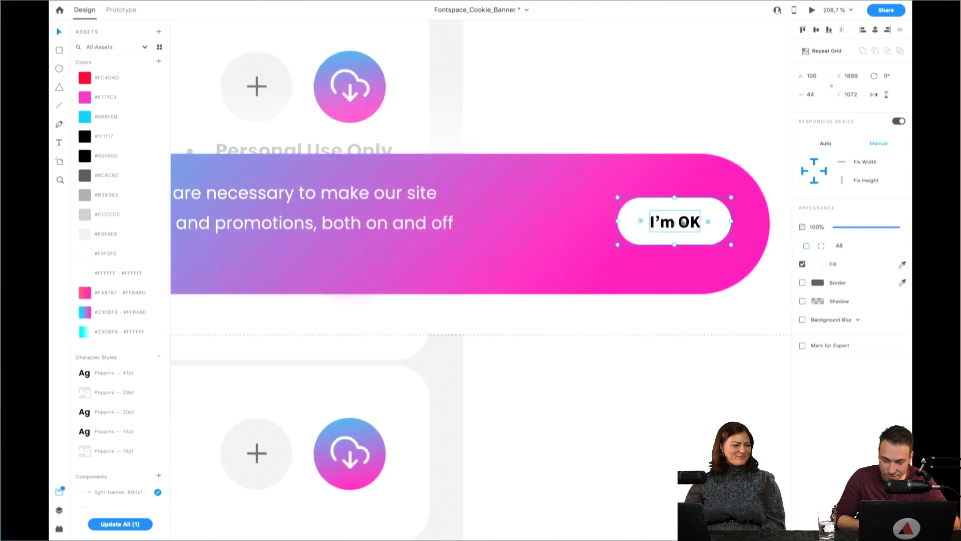
pyautogui.moveTo(608, 220); pyautogui.dragTo(594, 220)
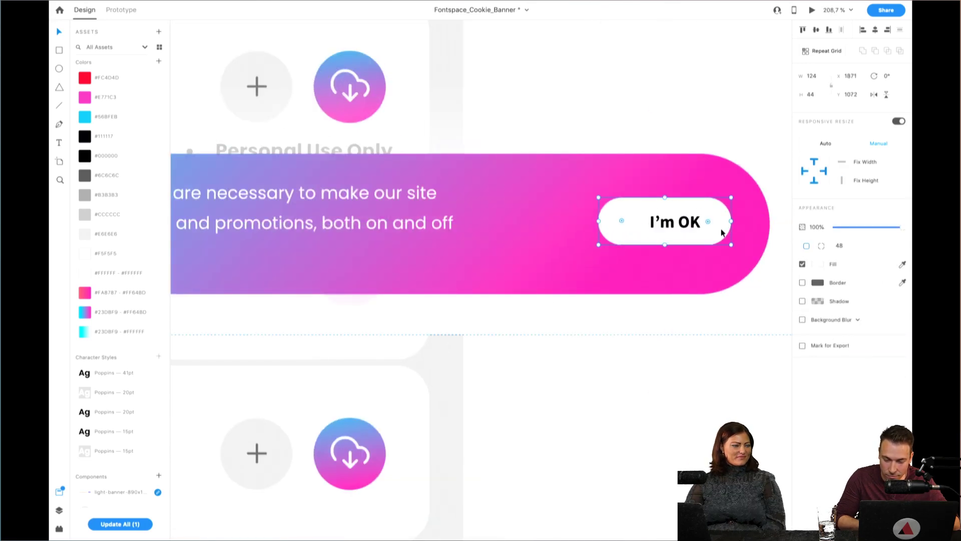
pyautogui.click(683, 224)
pyautogui.hotkey('ctrl', 'a')
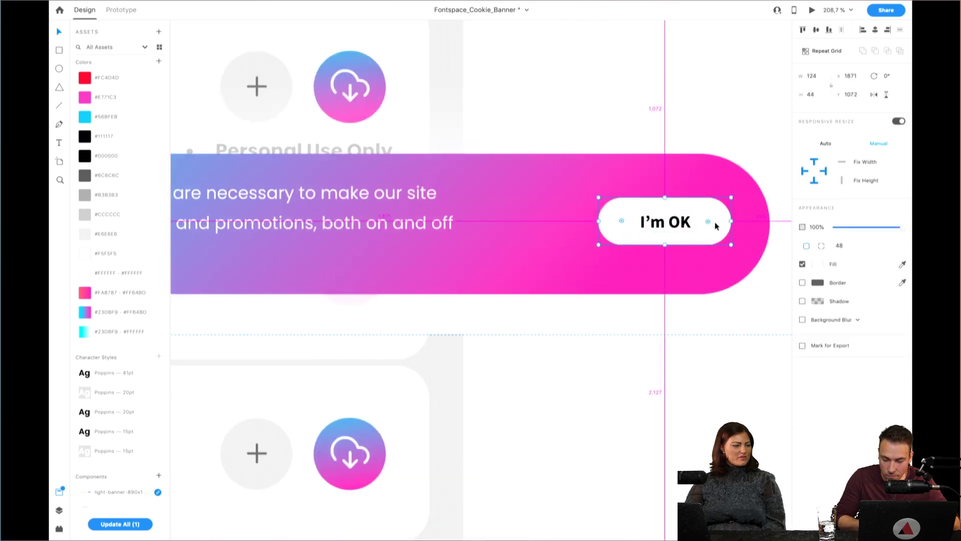
# Duplicate the "I'm OK" button beside the original and change the copy's label to "Cookie Settings"
pyautogui.moveTo(684, 226); pyautogui.dragTo(537, 225)
pyautogui.scroll(-3, 650, 245)
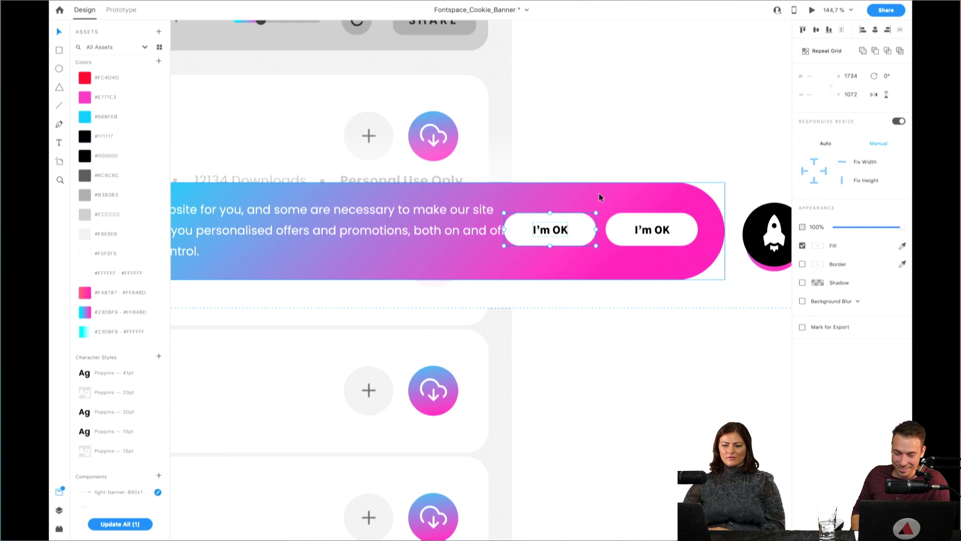
pyautogui.doubleClick(552, 231)
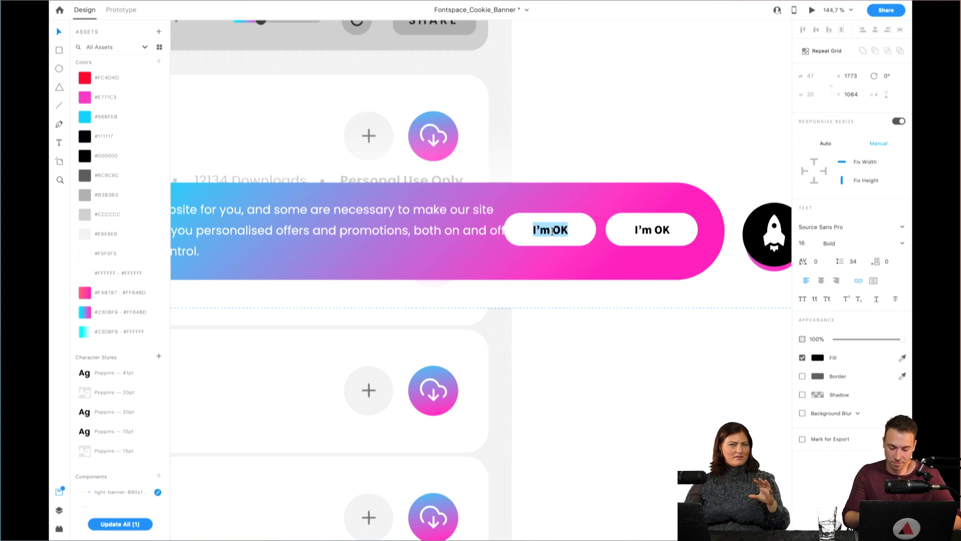
pyautogui.write('Cookie')
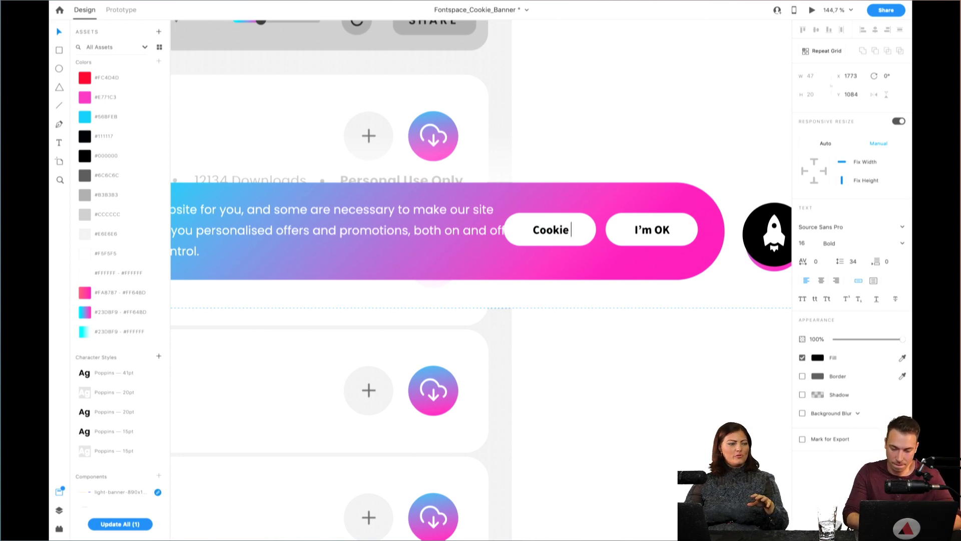
pyautogui.write(' Settings')
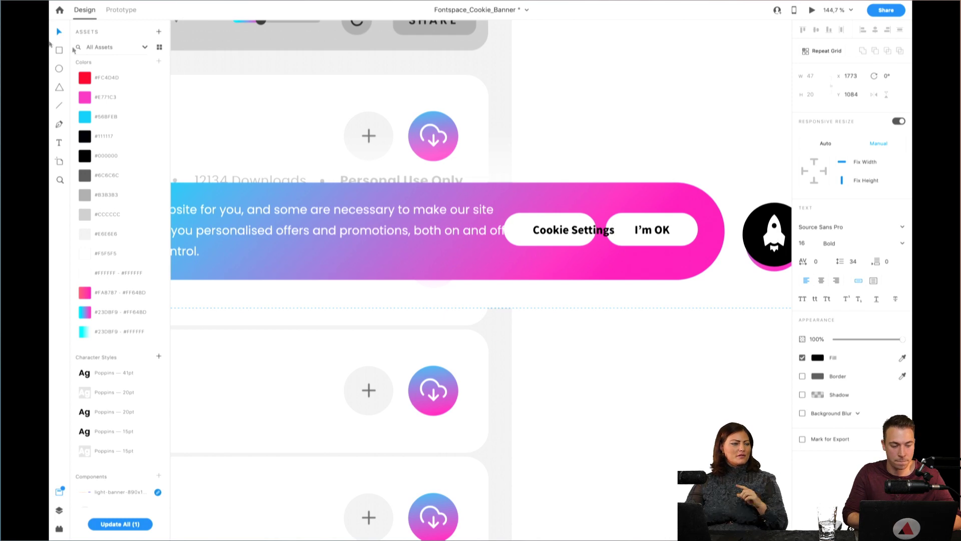
# Widen the "Cookie Settings" button to 154 around its centred label and narrow the cookie text box to 637 to clear it
pyautogui.moveTo(584, 241); pyautogui.dragTo(479, 229)
pyautogui.click(549, 218)
pyautogui.moveTo(541, 231); pyautogui.dragTo(463, 231)
pyautogui.click(438, 209)
pyautogui.scroll(-6, 578, 175)
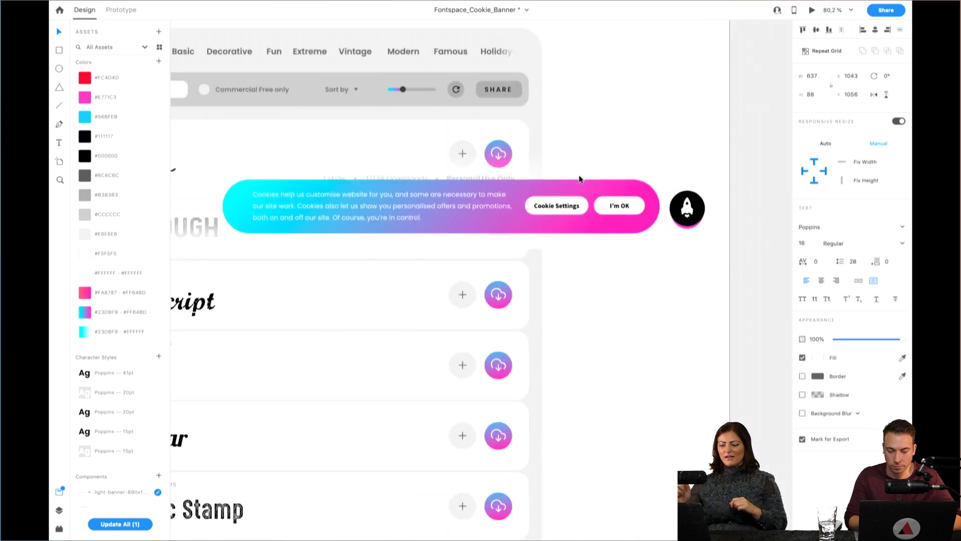
pyautogui.click(712, 99)
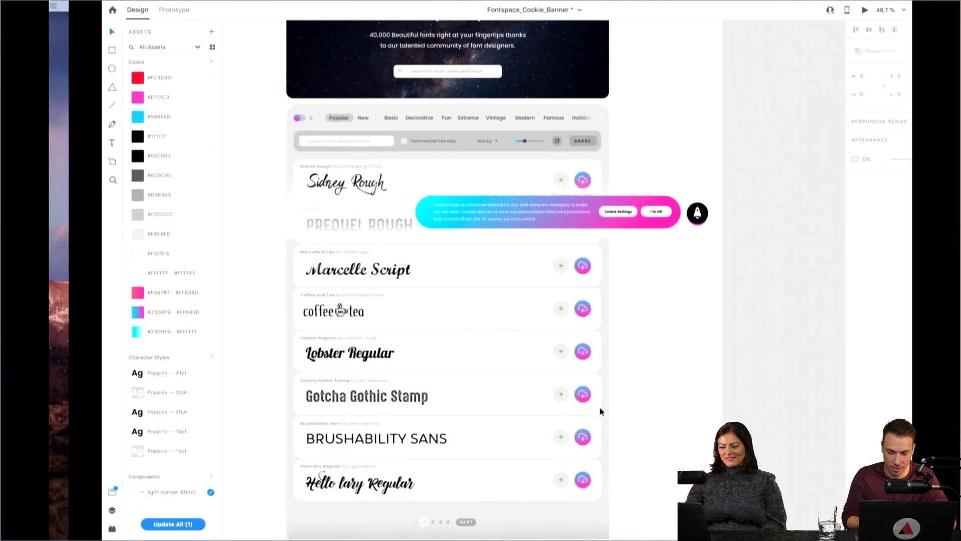
# Switch to Iconclub beside the Fontspace design and search its icons for "settings"
pyautogui.moveTo(586, 538)
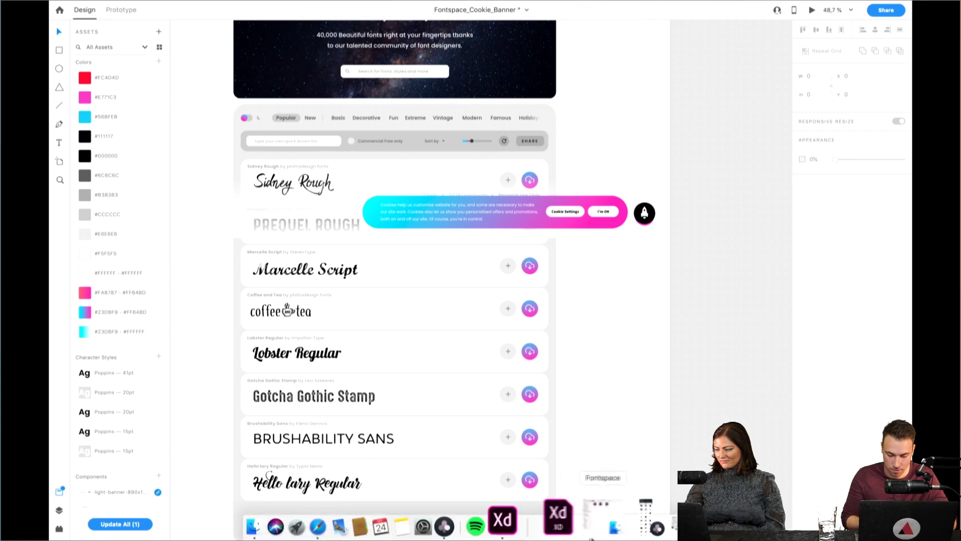
pyautogui.click(631, 521)
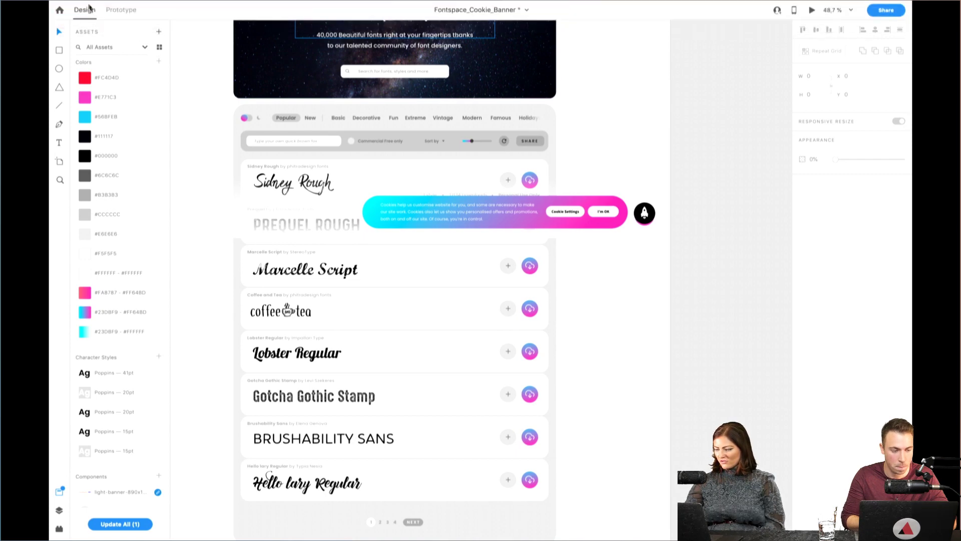
pyautogui.click(79, 20)
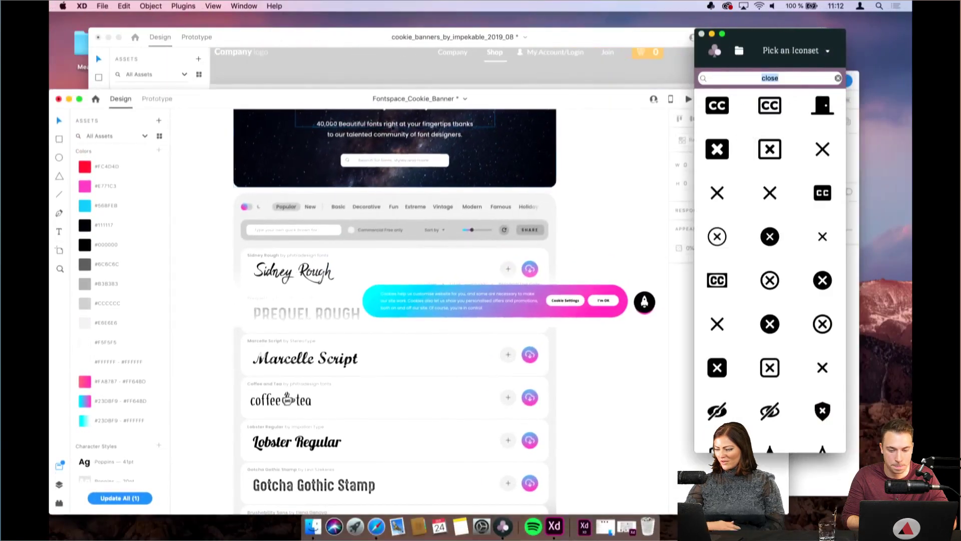
pyautogui.click(778, 79)
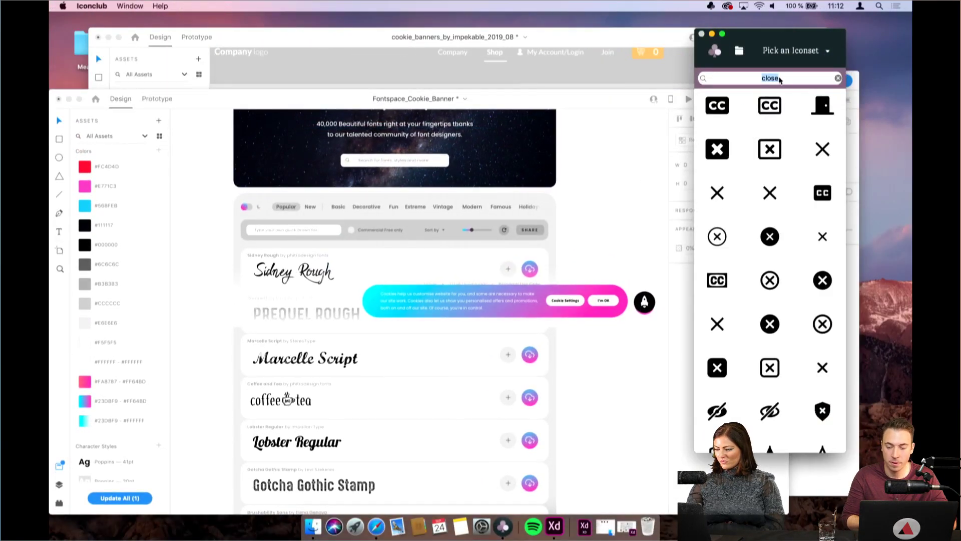
pyautogui.write('settings')
pyautogui.press('Return')
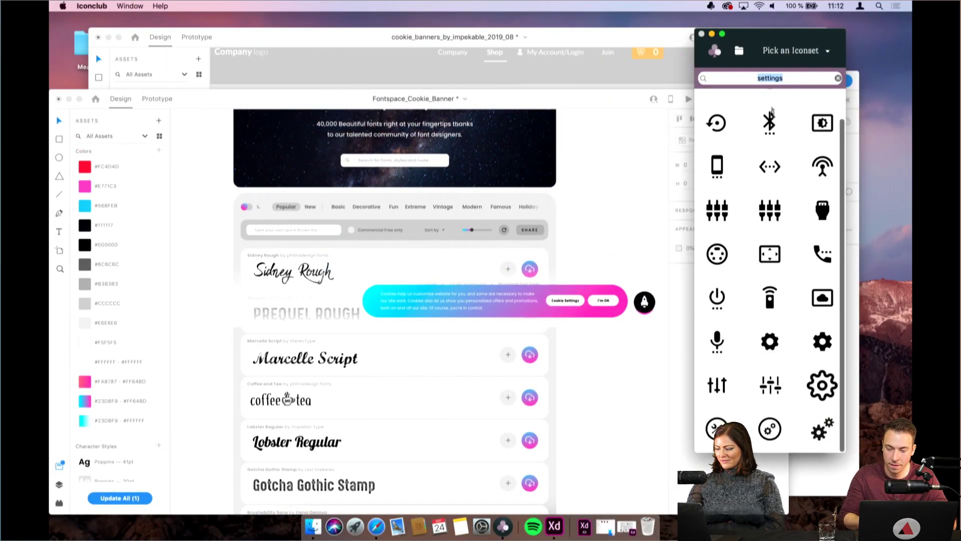
# Place the solid gear icon from Iconclub on the artboard above the banner and move the Iconclub window aside
pyautogui.scroll(2, 797, 226)
pyautogui.scroll(-2, 795, 274)
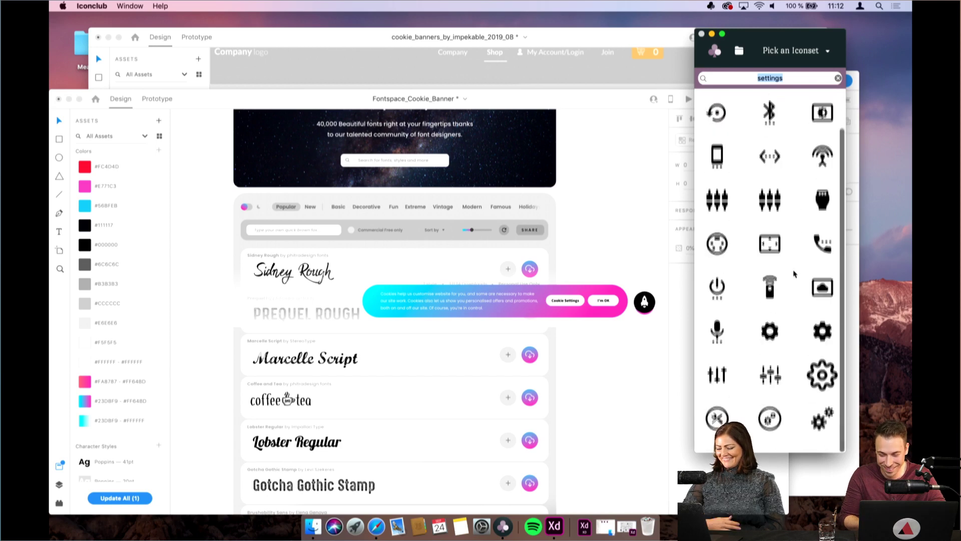
pyautogui.scroll(2, 795, 274)
pyautogui.moveTo(769, 111); pyautogui.dragTo(615, 210)
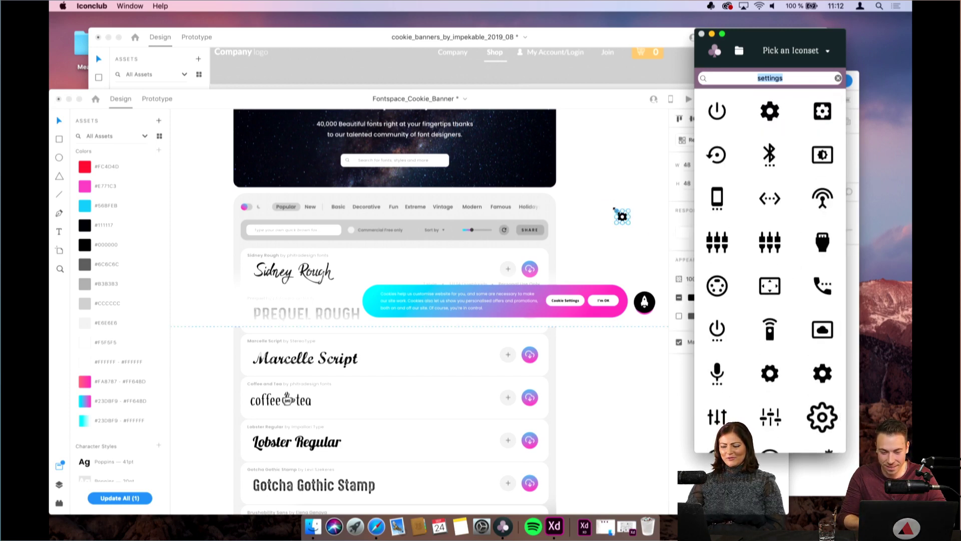
pyautogui.click(621, 215)
pyautogui.scroll(5, 580, 250)
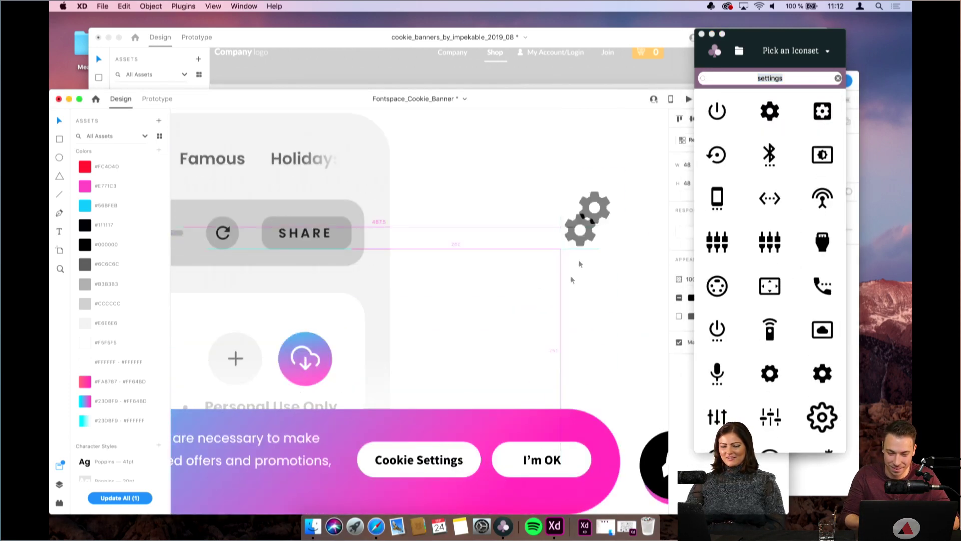
pyautogui.scroll(-5, 573, 251)
pyautogui.moveTo(739, 43); pyautogui.dragTo(897, 40)
pyautogui.click(556, 195)
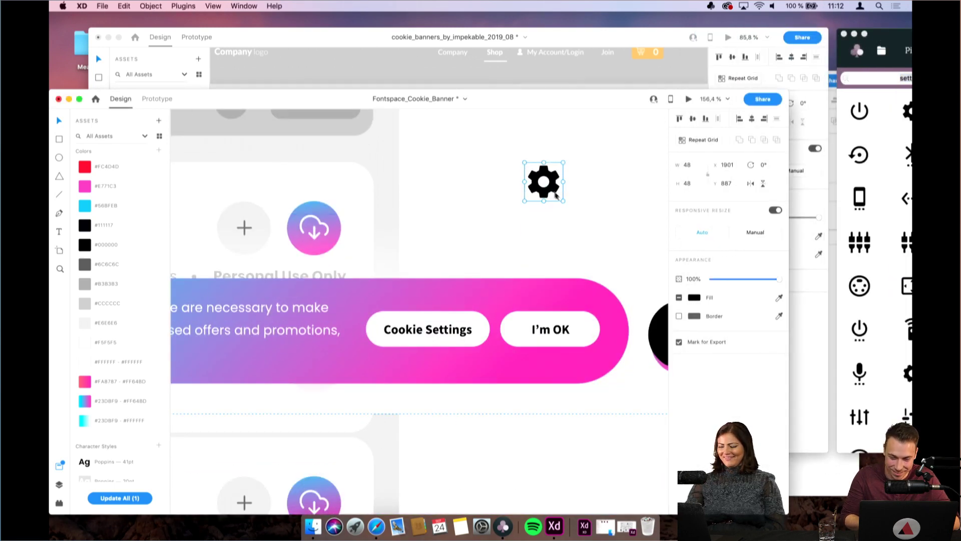
# Scale the gear icon down to 18 × 18 and place it directly before the "Cookie Settings" label
pyautogui.moveTo(565, 201); pyautogui.dragTo(382, 342)
pyautogui.scroll(6, 382, 342)
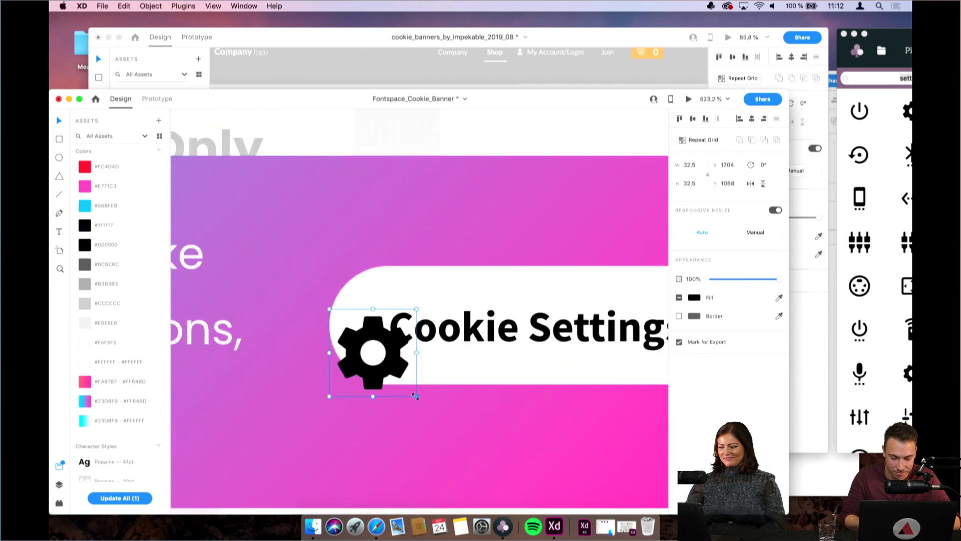
pyautogui.moveTo(407, 394); pyautogui.dragTo(382, 341)
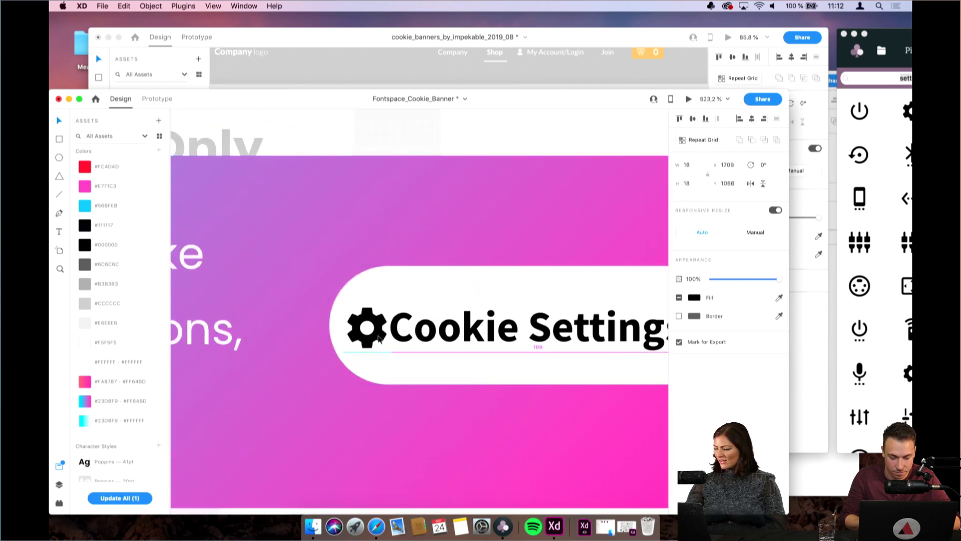
# Extend the "Cookie Settings" button background to 171 wide and shift the gear icon outward for a gap before the label
pyautogui.hscroll(5, 379, 338)
pyautogui.hscroll(2, 379, 339)
pyautogui.hscroll(-4, 351, 330)
pyautogui.click(276, 323)
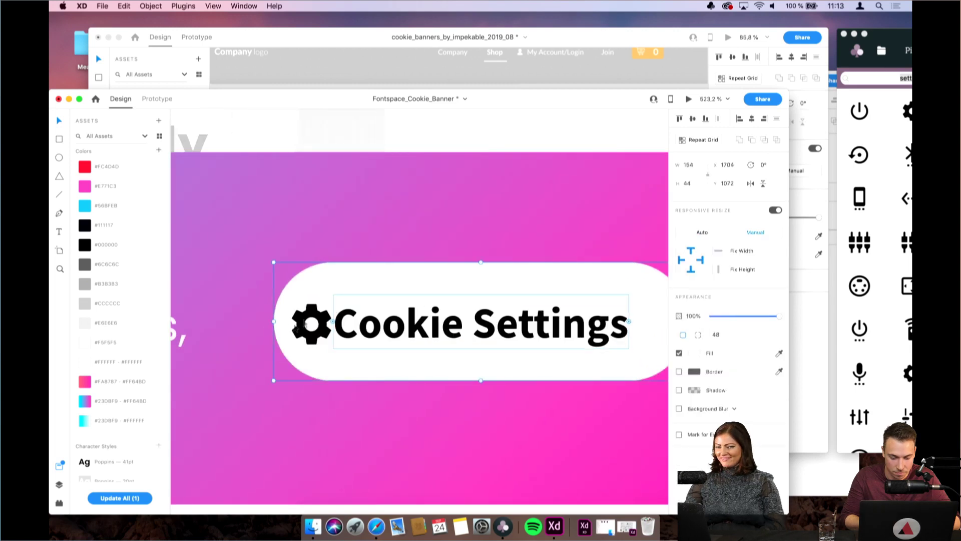
pyautogui.moveTo(271, 323); pyautogui.dragTo(229, 323)
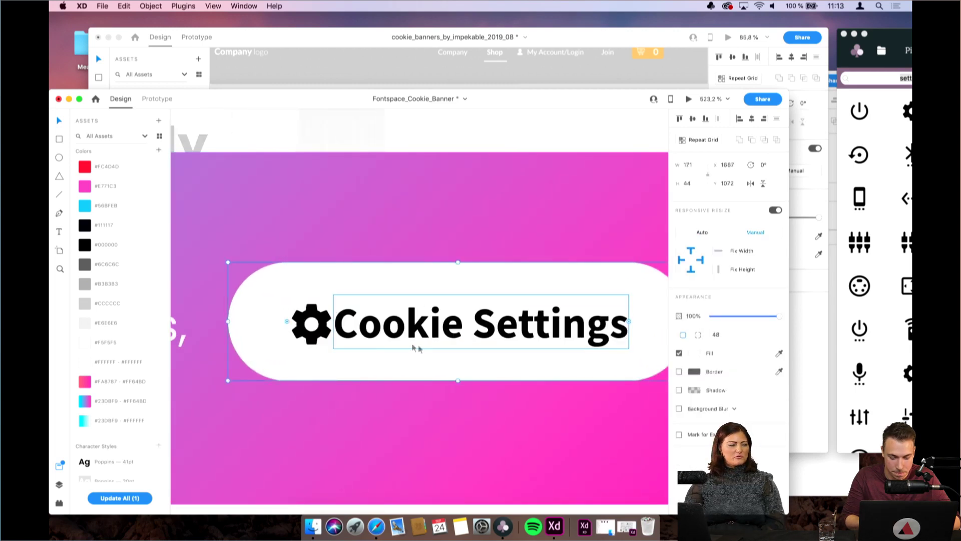
pyautogui.moveTo(307, 331); pyautogui.dragTo(293, 333)
# Set the font of the "Cookie Settings" and "I'm OK" labels to Poppins
pyautogui.click(393, 338)
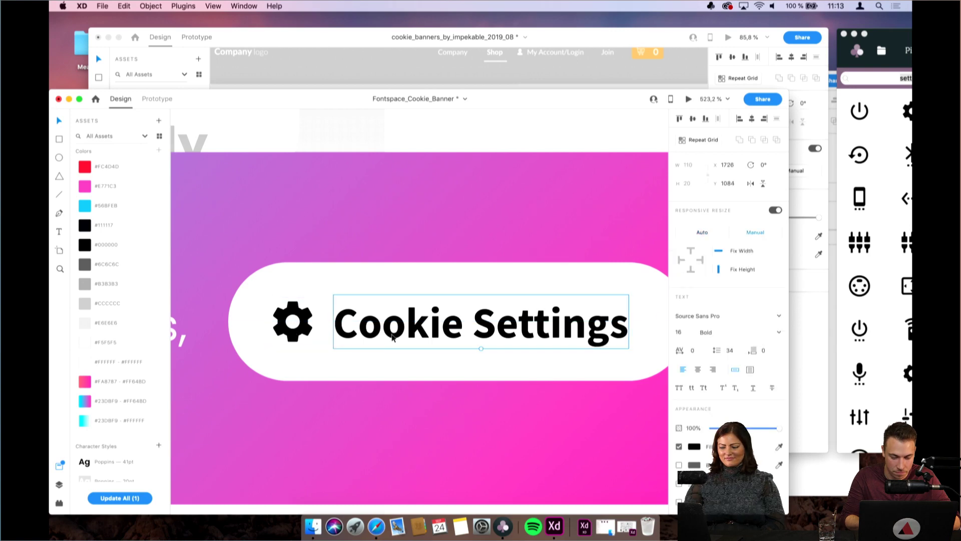
pyautogui.scroll(-3, 393, 337)
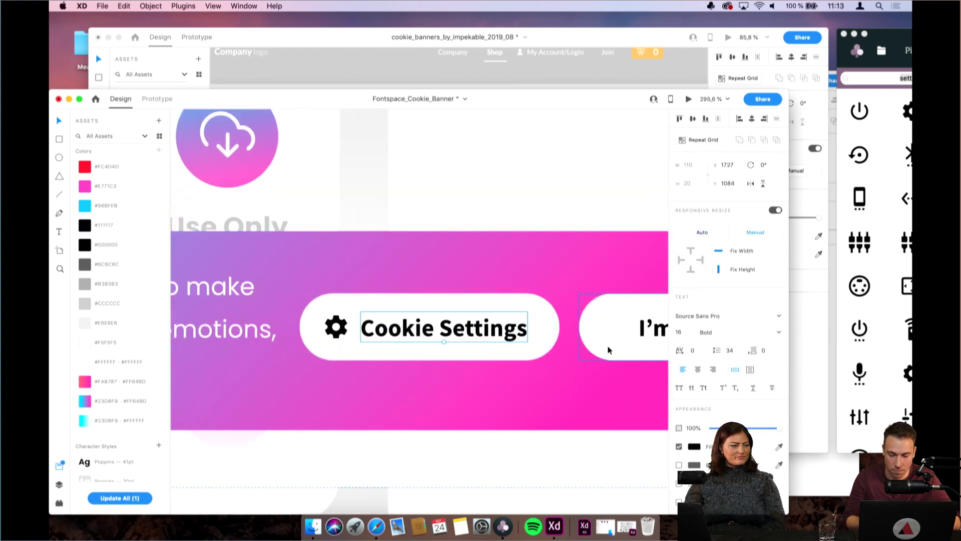
pyautogui.hscroll(2, 421, 320)
pyautogui.keyDown('shift'); pyautogui.click(591, 323); pyautogui.keyUp('shift')
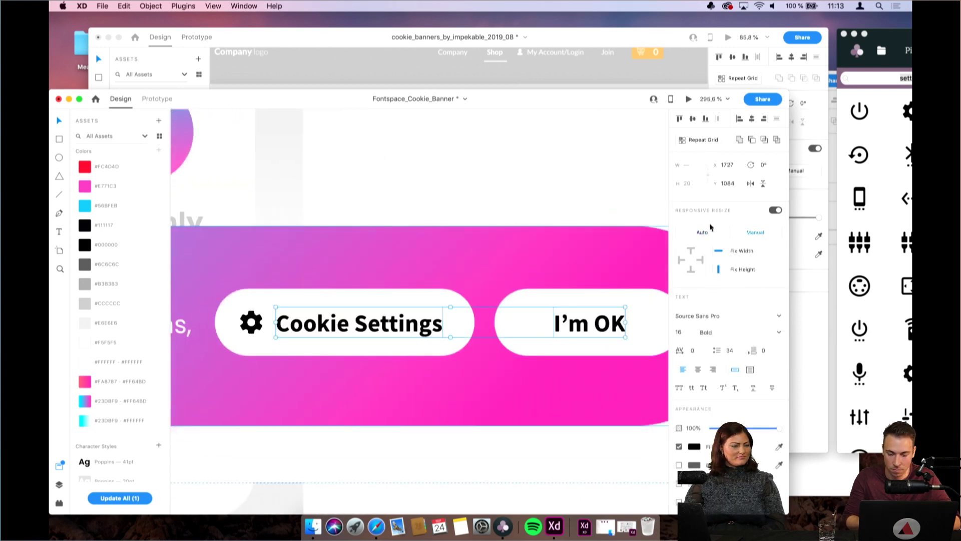
pyautogui.doubleClick(703, 316)
pyautogui.press('super+a')
pyautogui.write('Poppins')
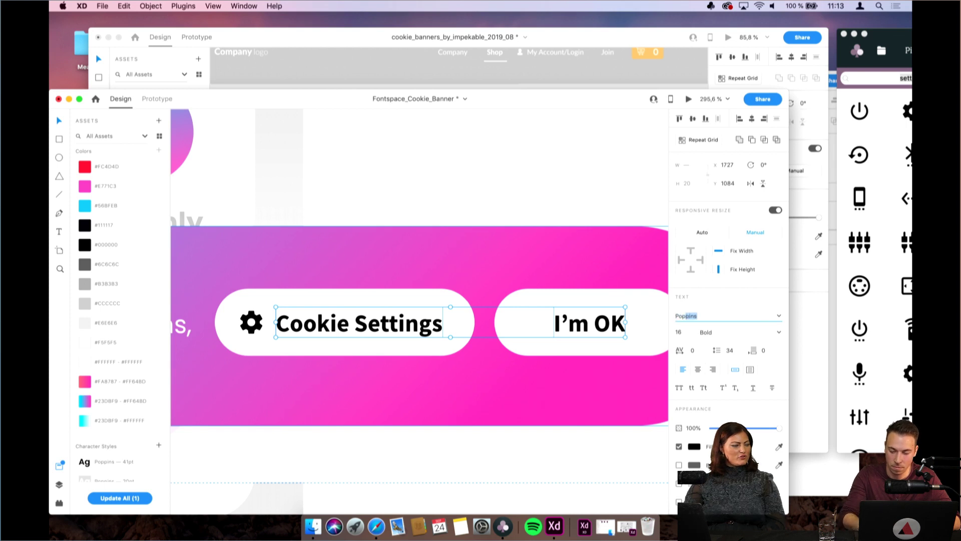
pyautogui.press('Return')
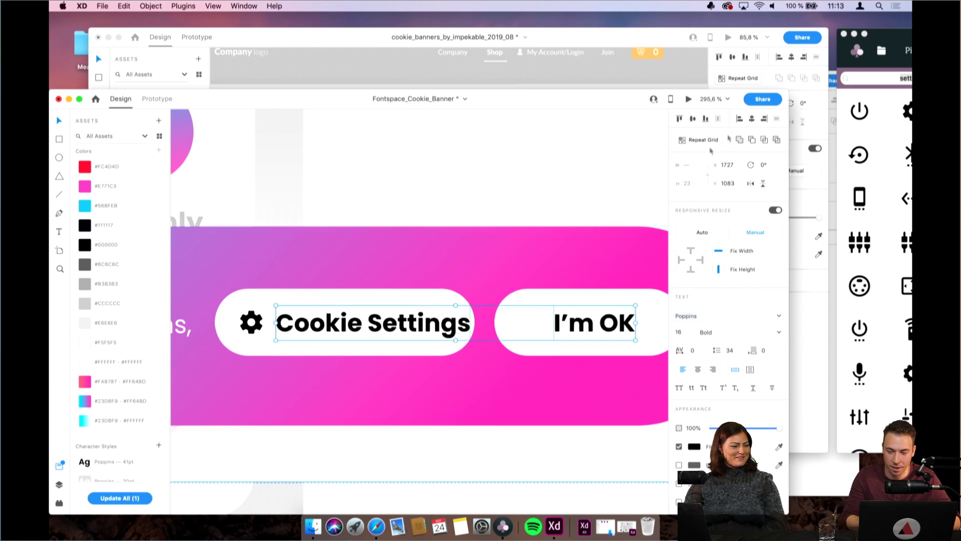
# Switch to Iconclub, move its window fully into view, and search the icons for "heart" and again for "settings"
pyautogui.click(900, 42)
pyautogui.moveTo(900, 42); pyautogui.dragTo(806, 38)
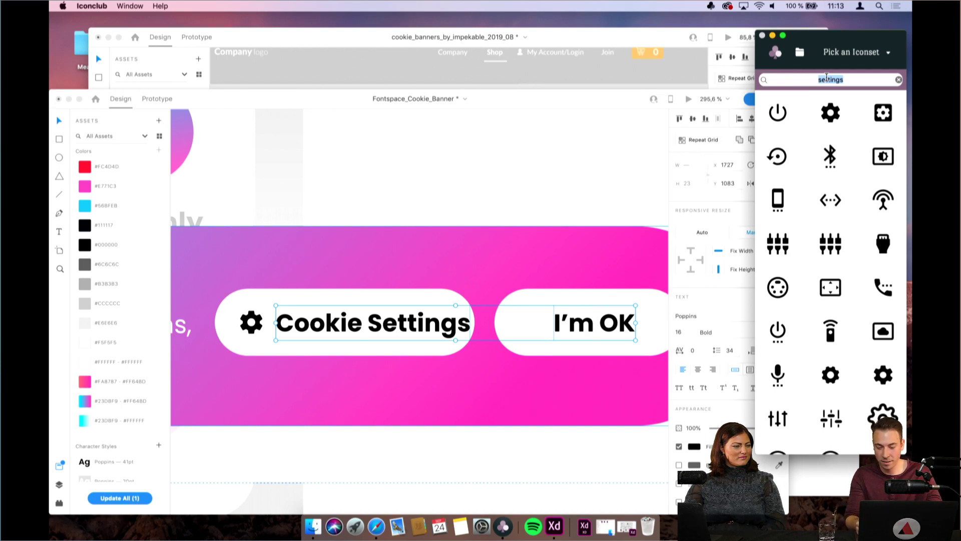
pyautogui.write('heart')
pyautogui.press('Return')
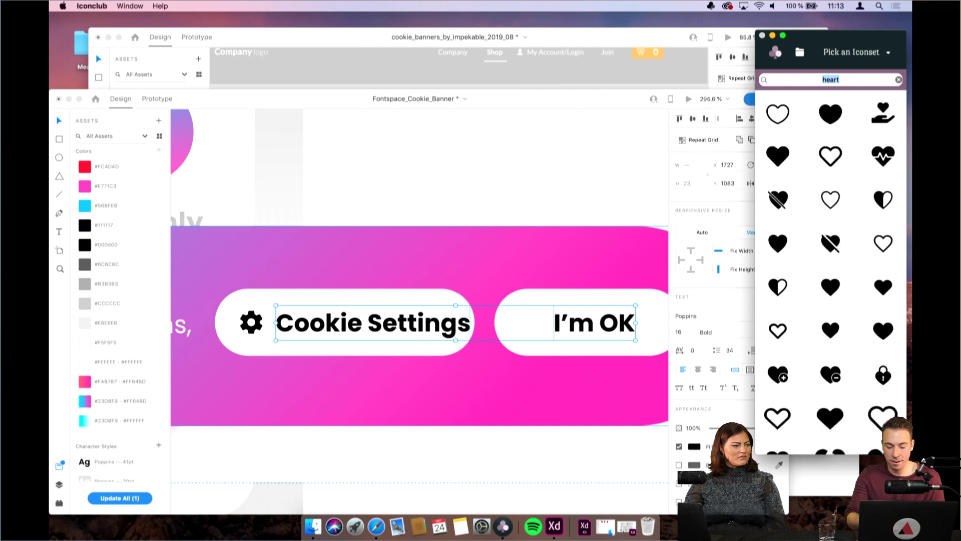
pyautogui.write('set')
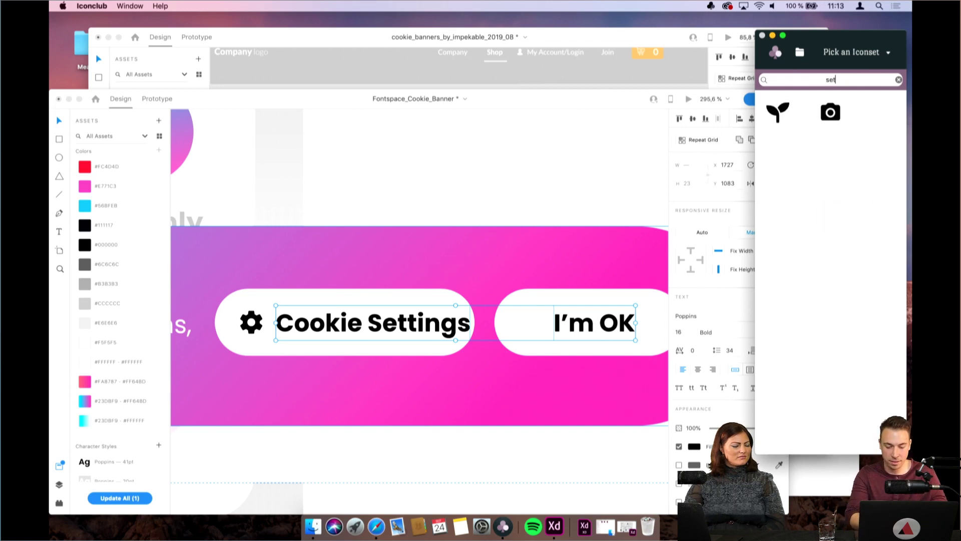
pyautogui.write('tings')
pyautogui.press('Return')
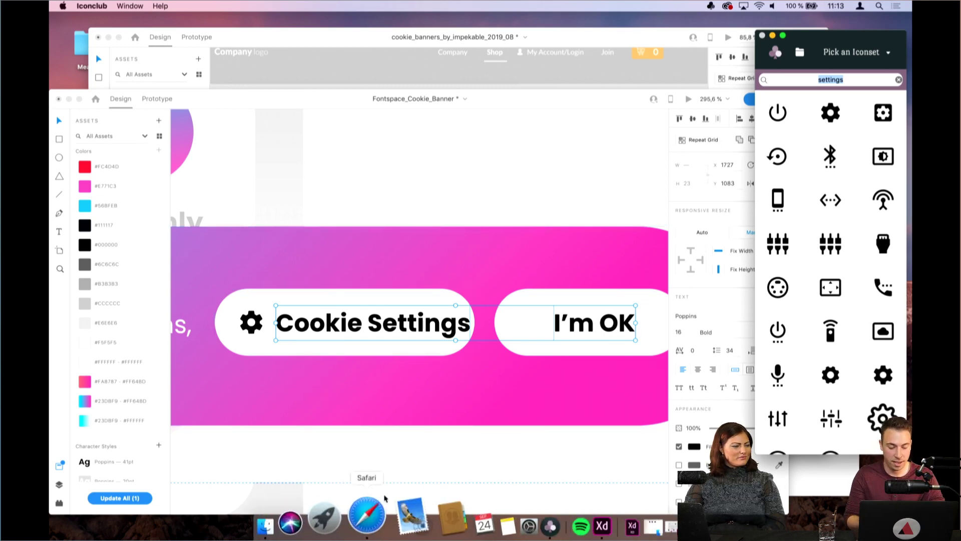
# Switch to Safari and open the "Iconclub – Free Icon App" page on shapedfonts.com, checking its full address
pyautogui.click(369, 518)
pyautogui.click(399, 61)
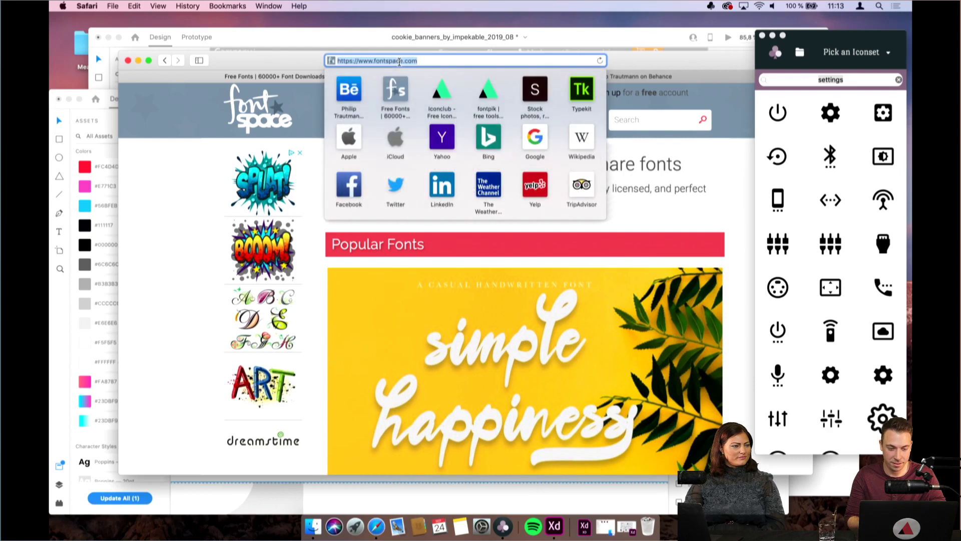
pyautogui.click(438, 93)
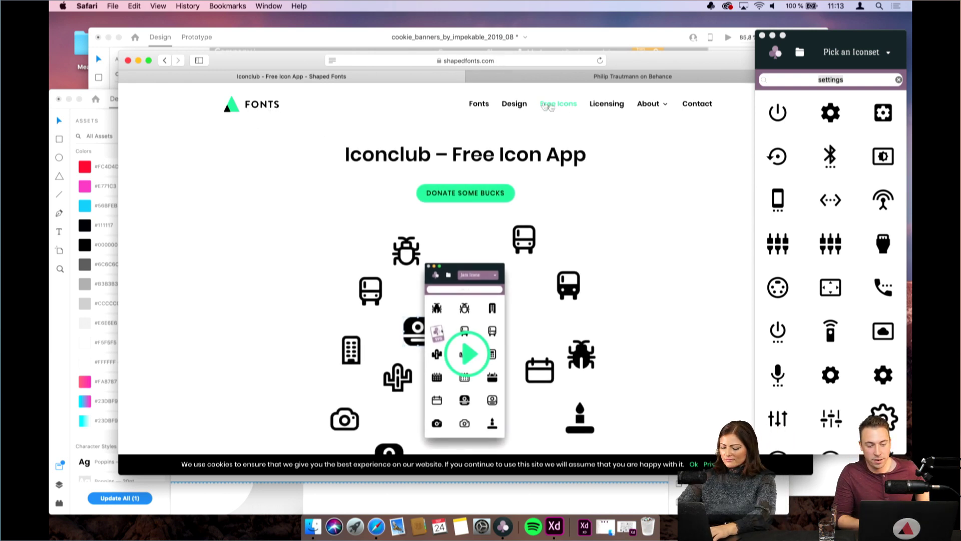
pyautogui.click(518, 59)
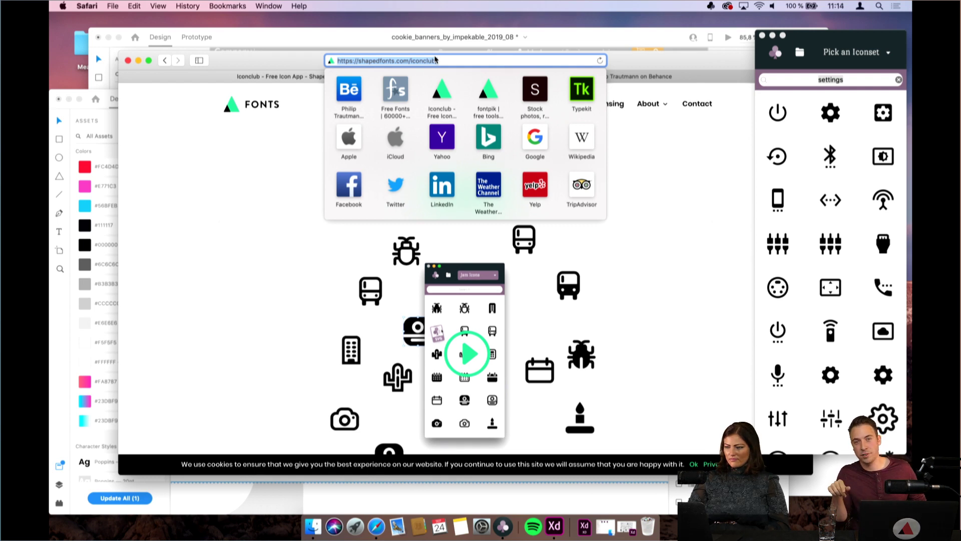
pyautogui.click(661, 134)
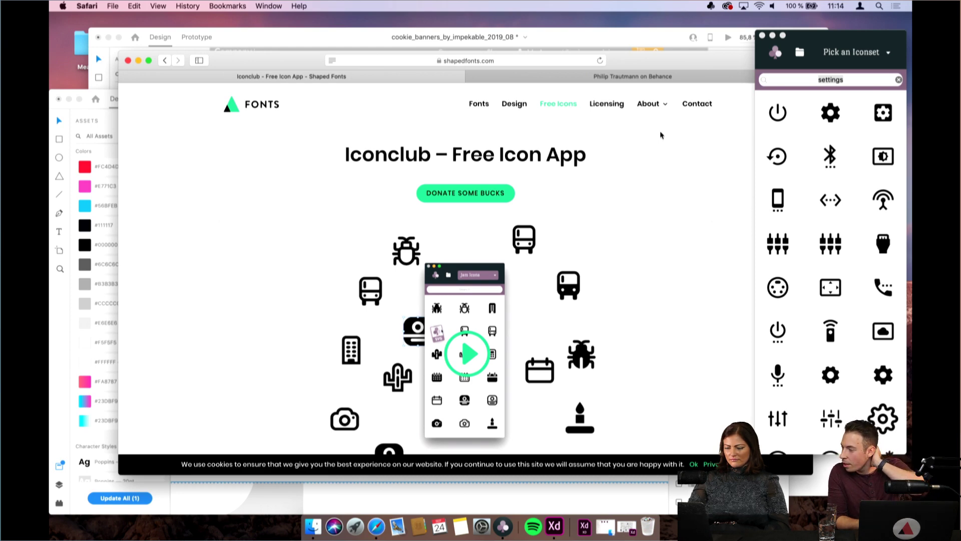
# Review the Iconclub page's download options and included iconsets, move Safari aside, and switch back to the banner in XD
pyautogui.scroll(-10, 661, 135)
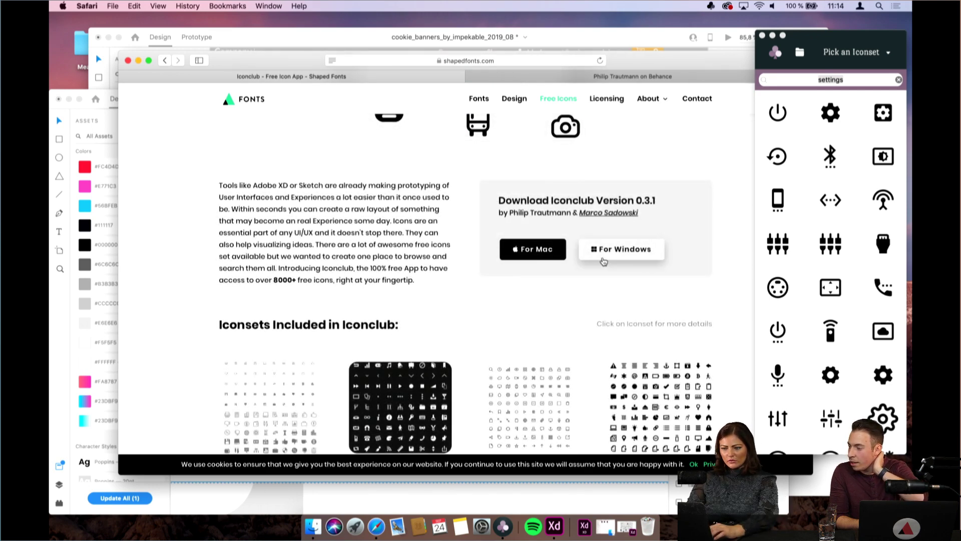
pyautogui.scroll(-6, 604, 261)
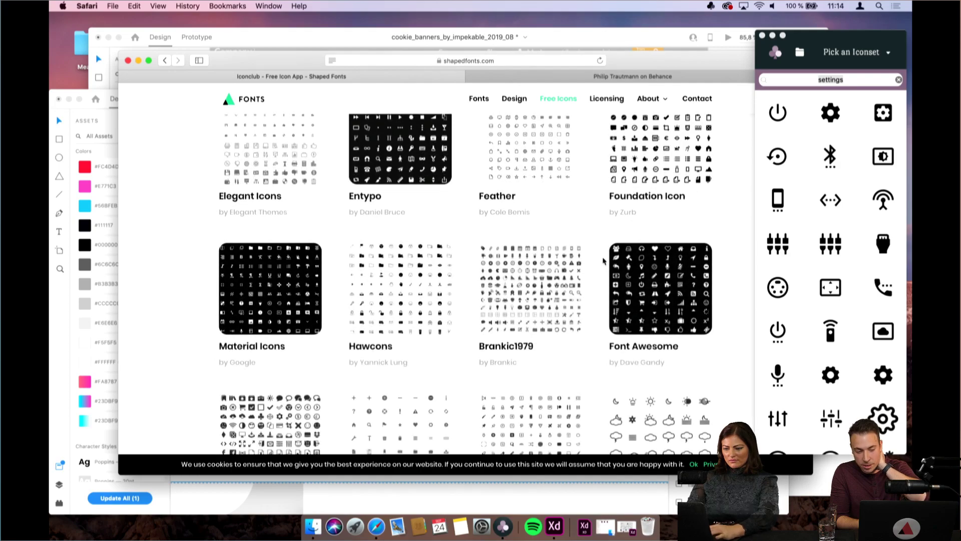
pyautogui.scroll(4, 604, 261)
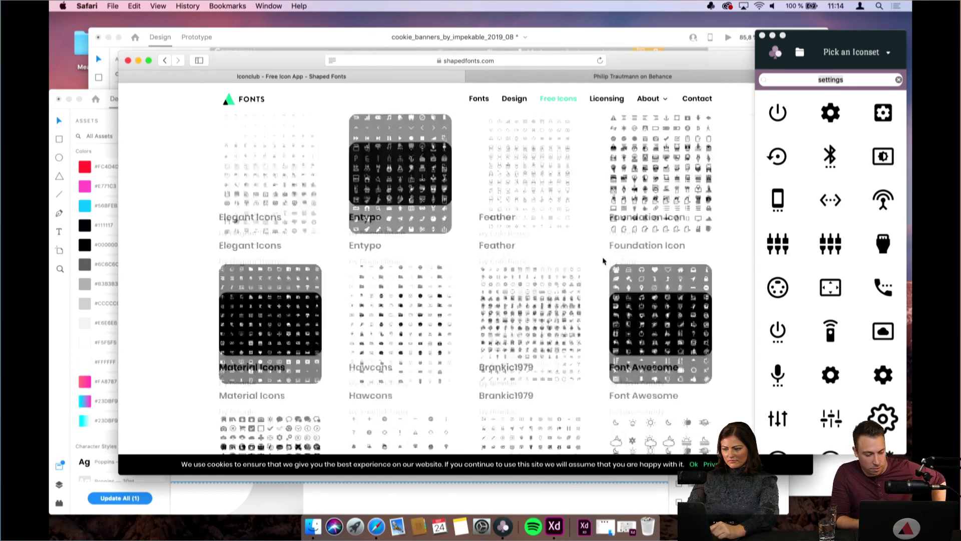
pyautogui.scroll(-6, 604, 261)
pyautogui.scroll(-8, 604, 261)
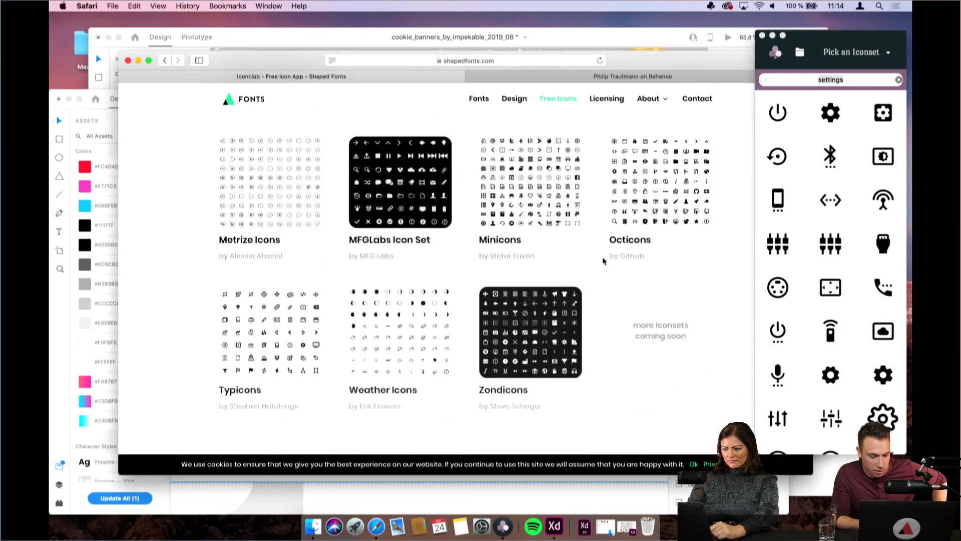
pyautogui.scroll(6, 604, 261)
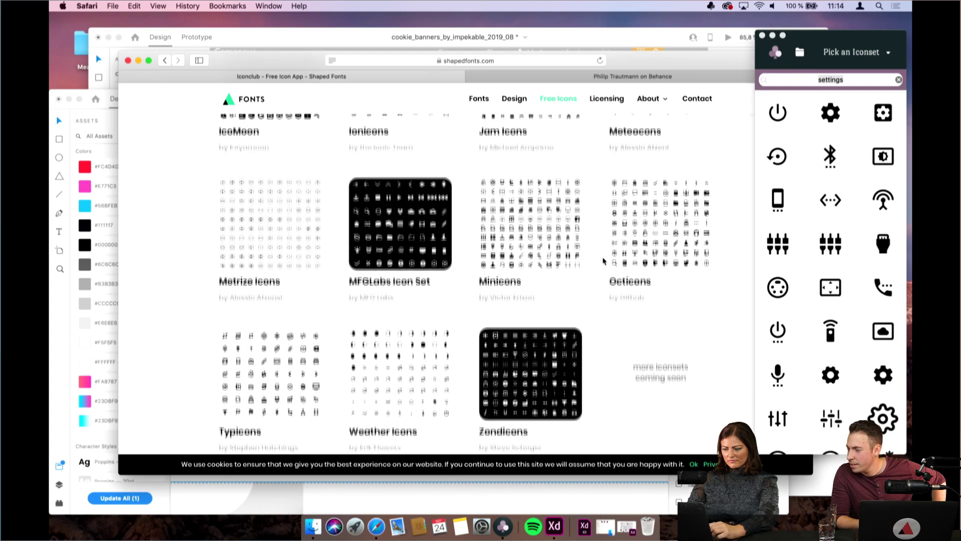
pyautogui.scroll(1, 604, 261)
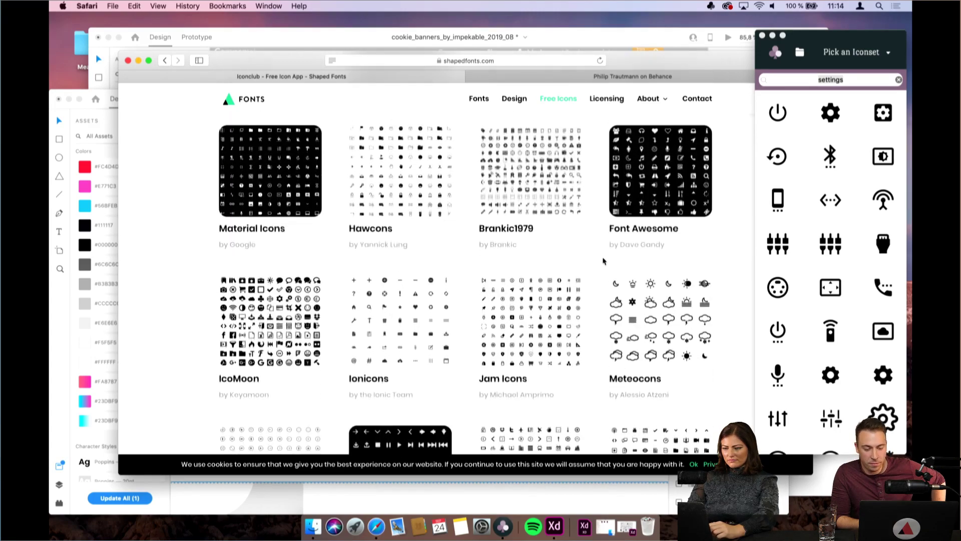
pyautogui.scroll(5, 604, 261)
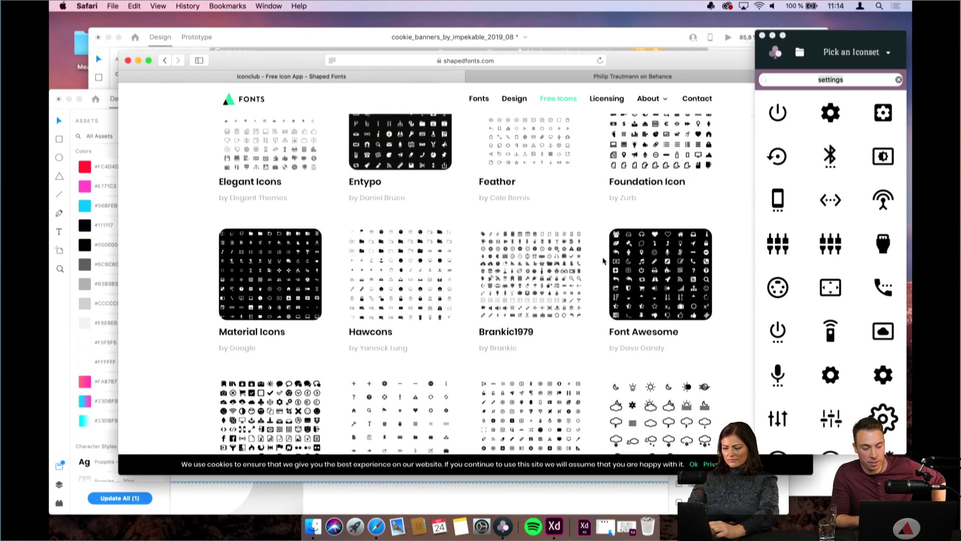
pyautogui.scroll(-10, 604, 261)
pyautogui.scroll(-1, 604, 261)
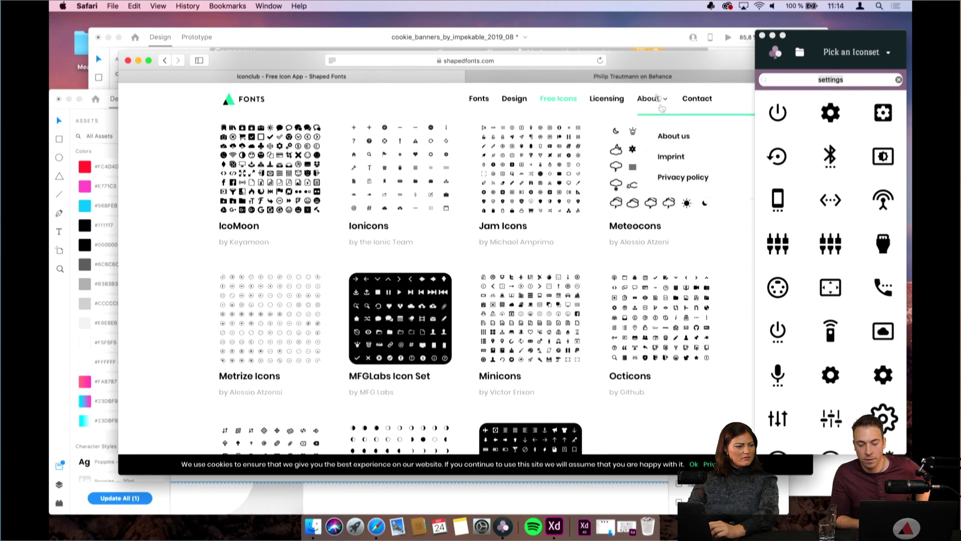
pyautogui.moveTo(640, 60); pyautogui.dragTo(618, 313)
pyautogui.click(561, 197)
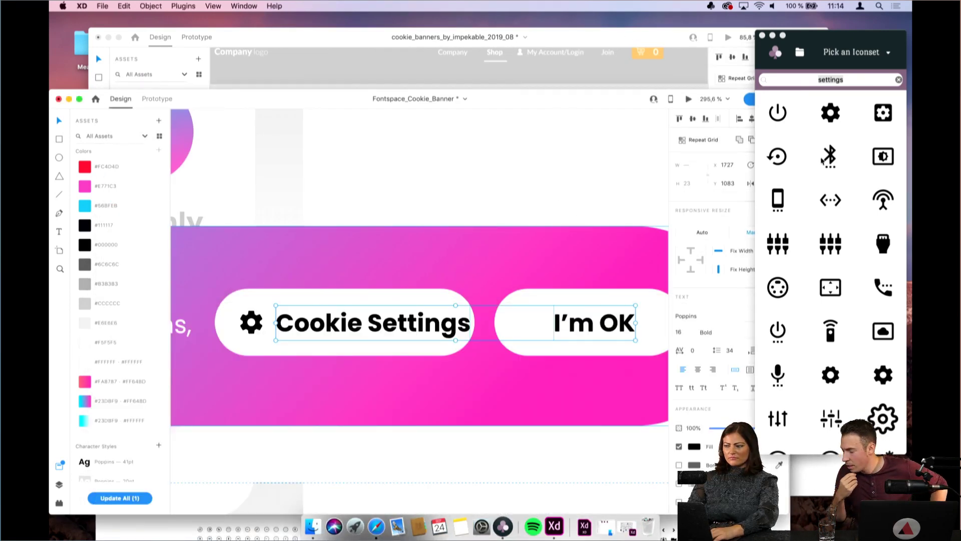
# Try adding a second gear icon from Iconclub above the rocket button, scale it down to 50 × 50, and delete it
pyautogui.click(856, 383)
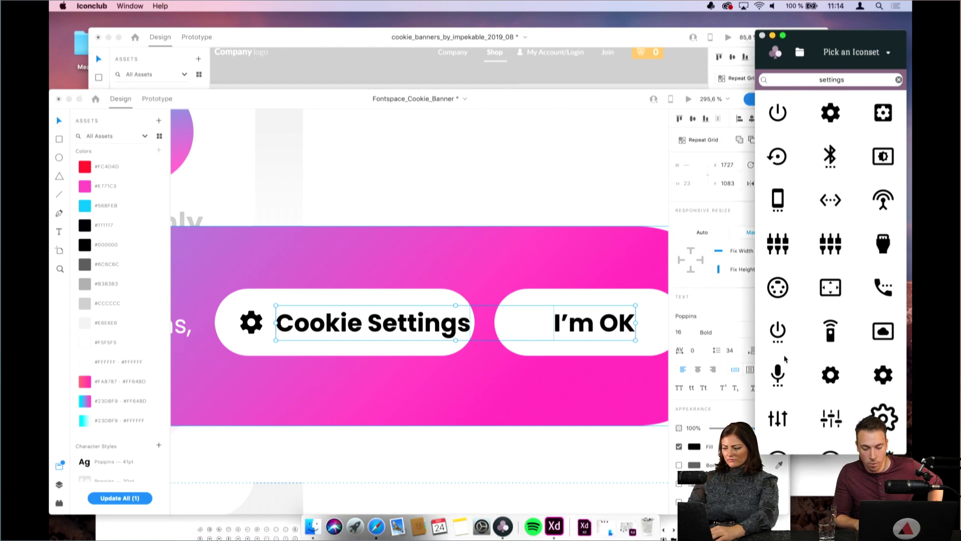
pyautogui.hscroll(-2, 622, 335)
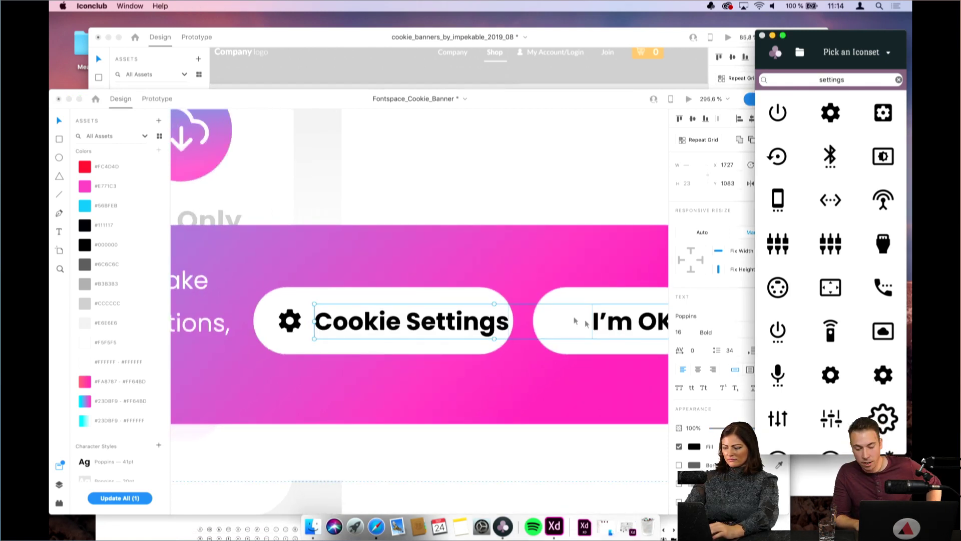
pyautogui.moveTo(842, 371); pyautogui.dragTo(814, 325)
pyautogui.scroll(-5, 502, 262)
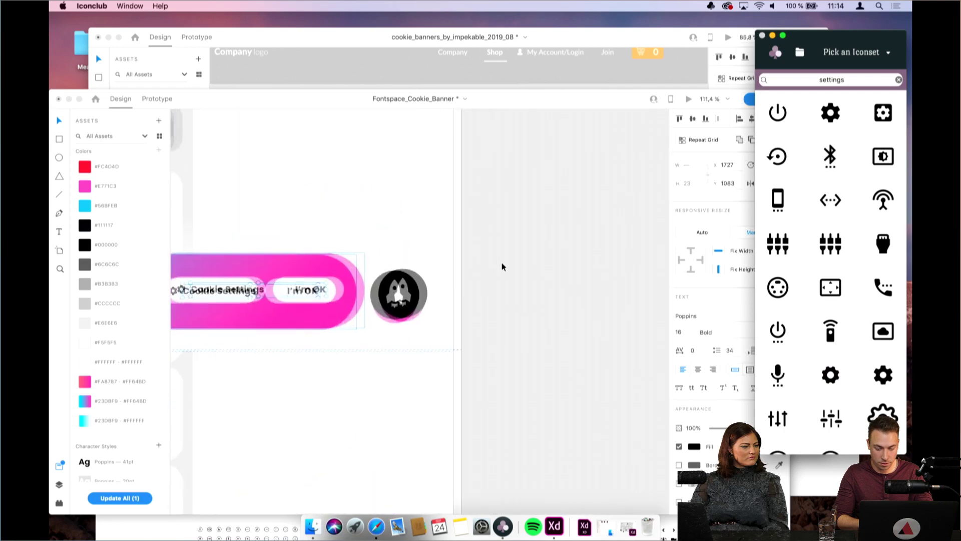
pyautogui.moveTo(880, 376); pyautogui.dragTo(557, 321)
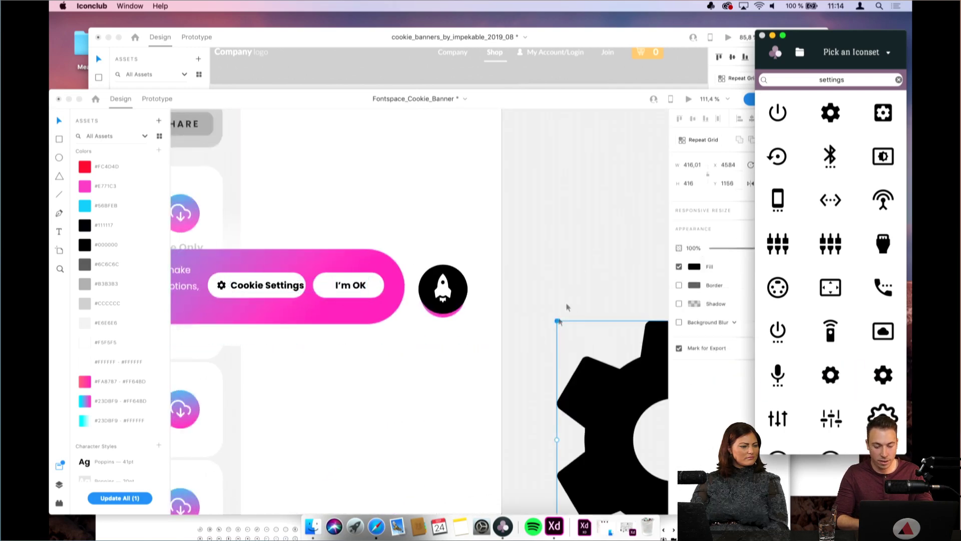
pyautogui.scroll(-3, 577, 256)
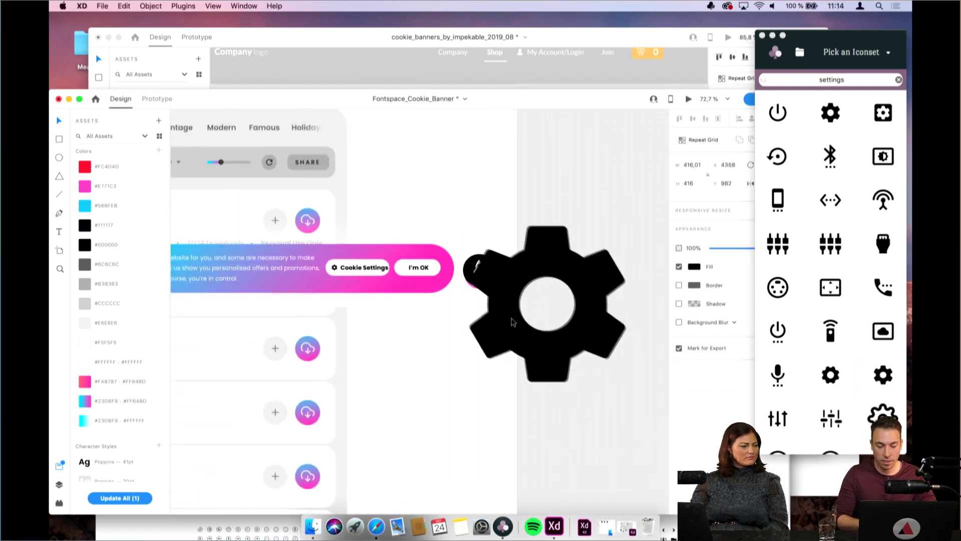
pyautogui.moveTo(623, 381); pyautogui.dragTo(486, 243)
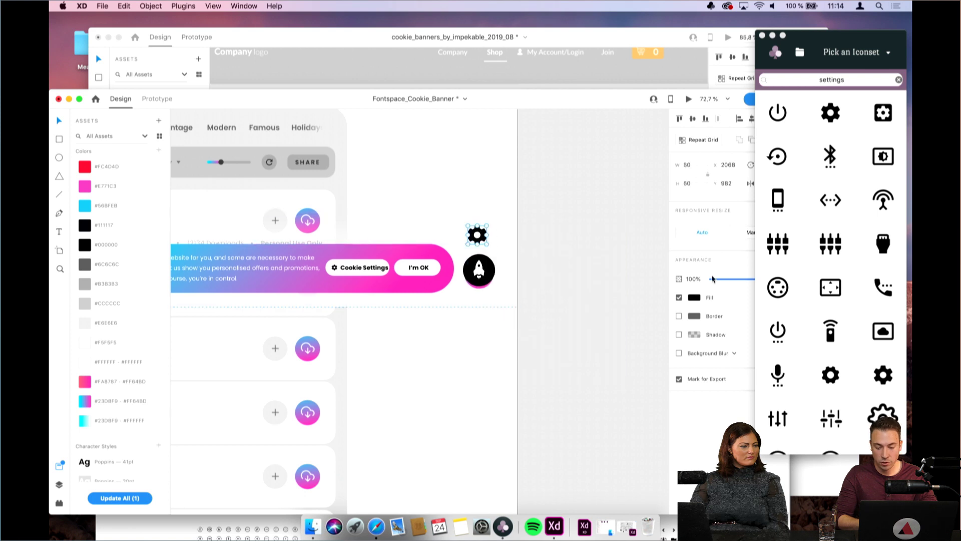
pyautogui.click(695, 298)
pyautogui.click(544, 253)
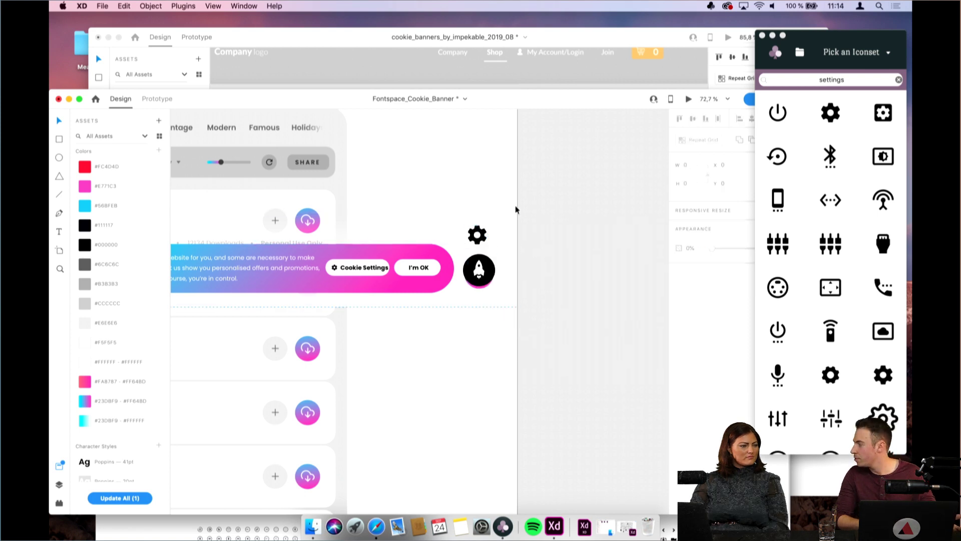
pyautogui.press('Delete')
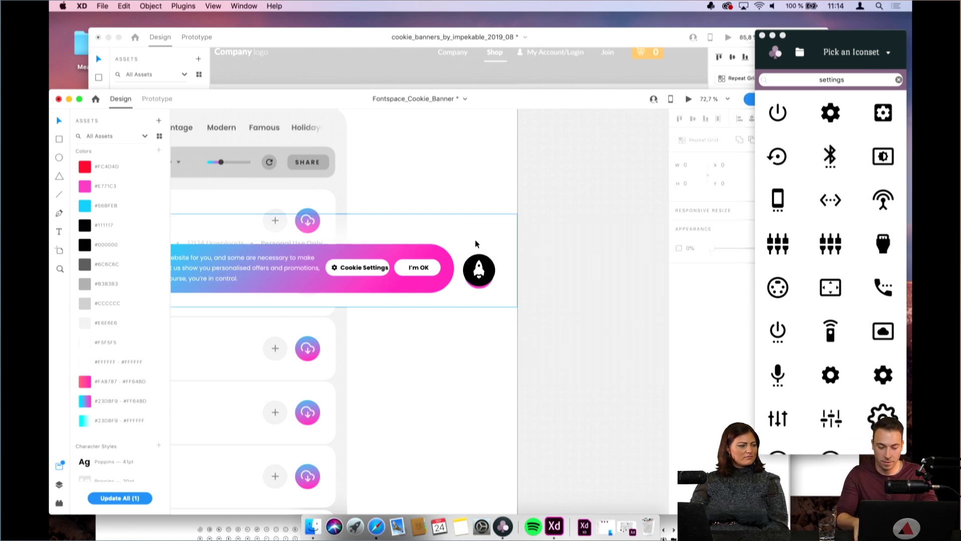
# Move the gear icon and "Cookie Settings" label closer together and widen the white button background outward to 185
pyautogui.scroll(5, 476, 242)
pyautogui.scroll(5, 441, 257)
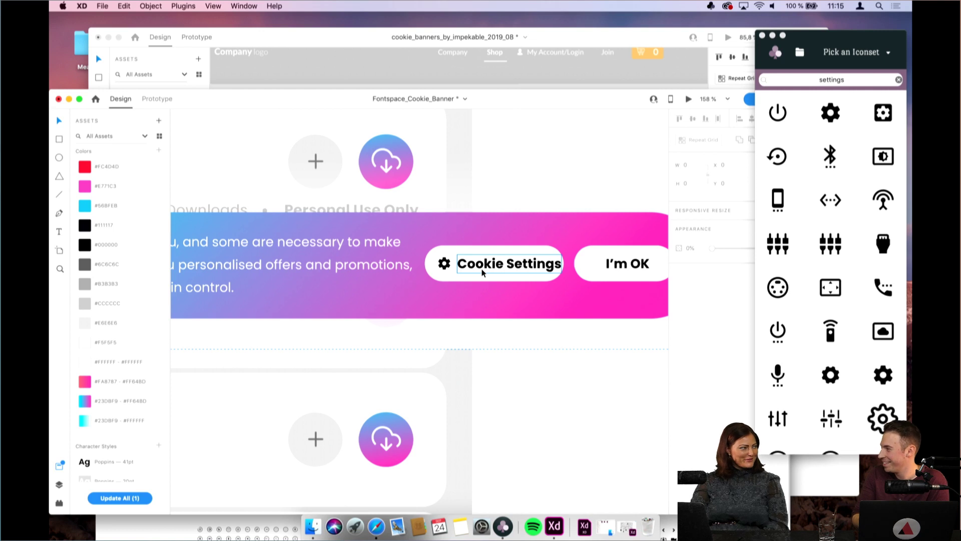
pyautogui.scroll(4, 461, 270)
pyautogui.click(432, 264)
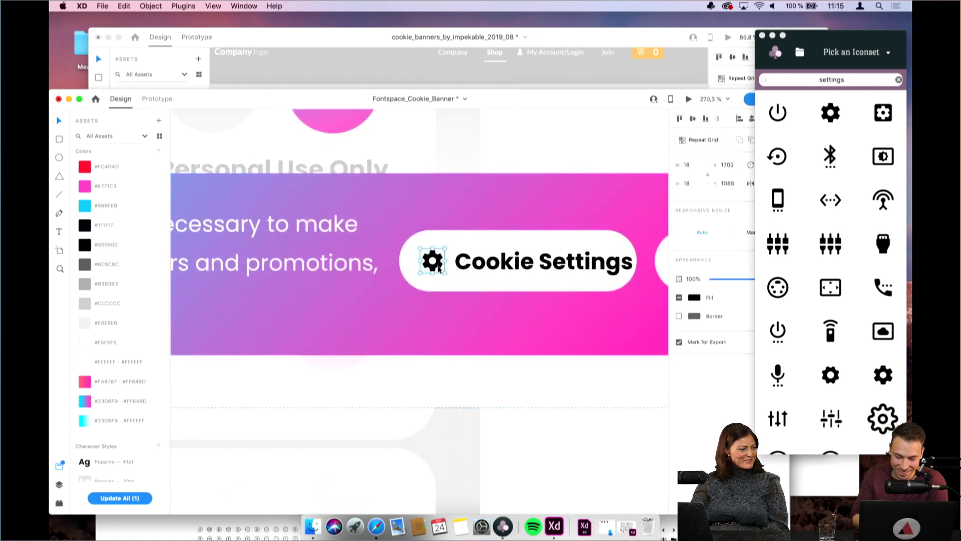
pyautogui.moveTo(520, 270); pyautogui.dragTo(509, 270)
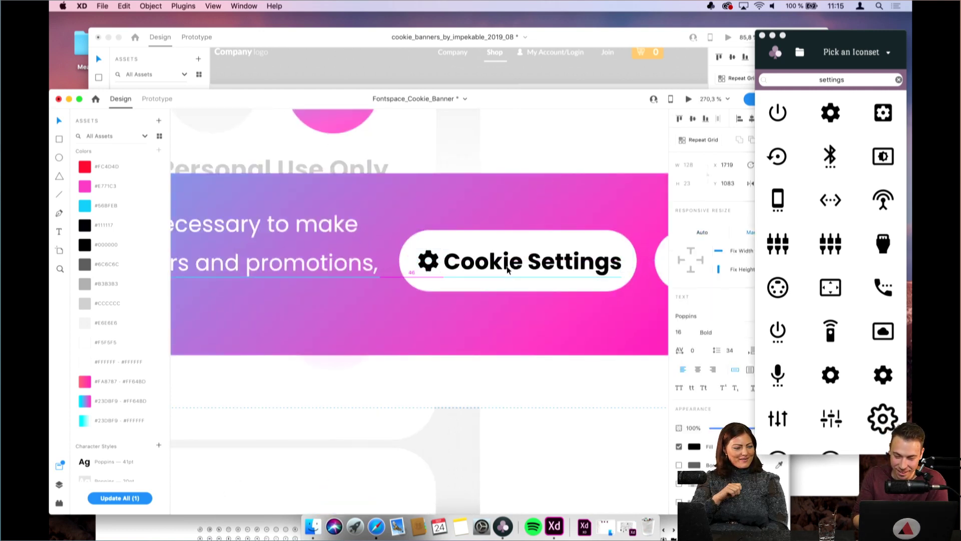
pyautogui.click(500, 232)
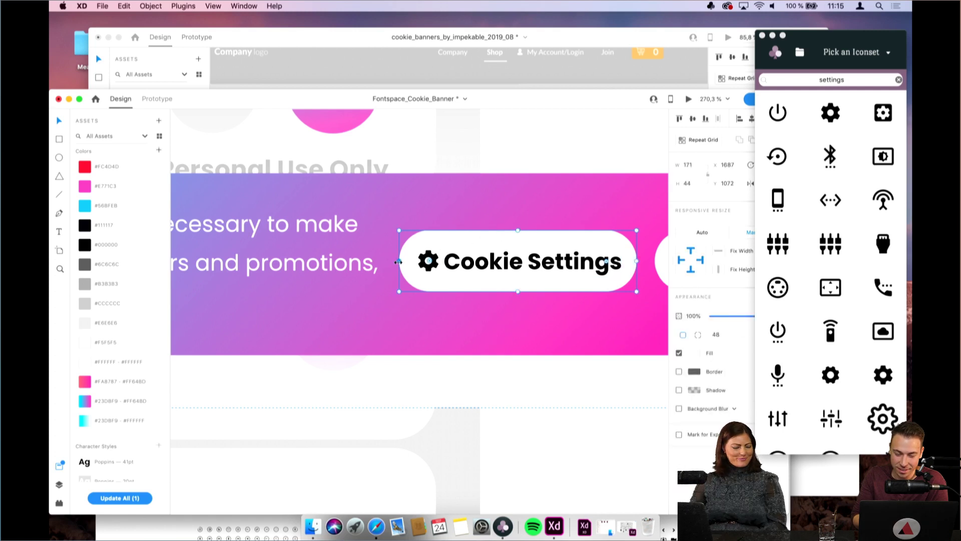
pyautogui.moveTo(401, 261); pyautogui.dragTo(381, 262)
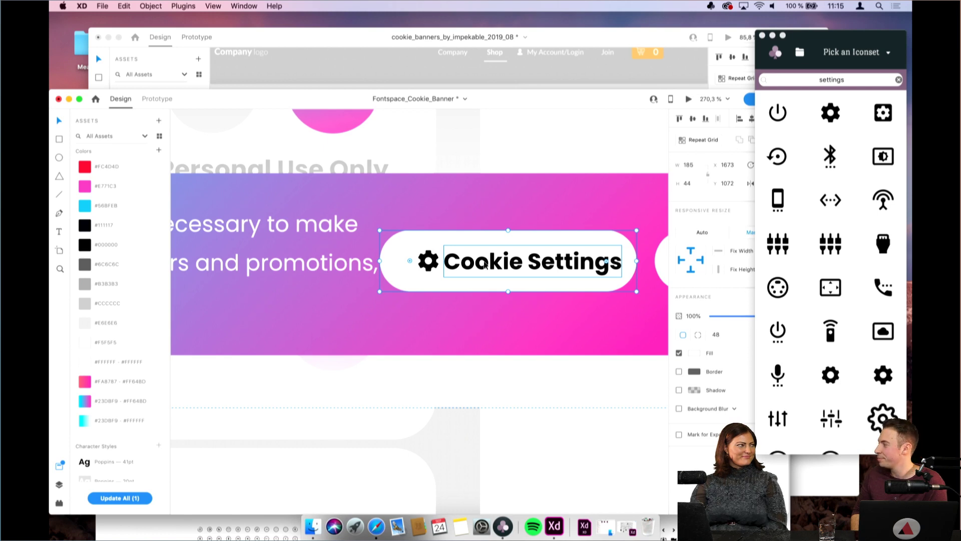
# Spread the gear icon and "Cookie Settings" label across the widened button with a small gap, and centre "I'm OK" in its button
pyautogui.moveTo(485, 266); pyautogui.dragTo(467, 270)
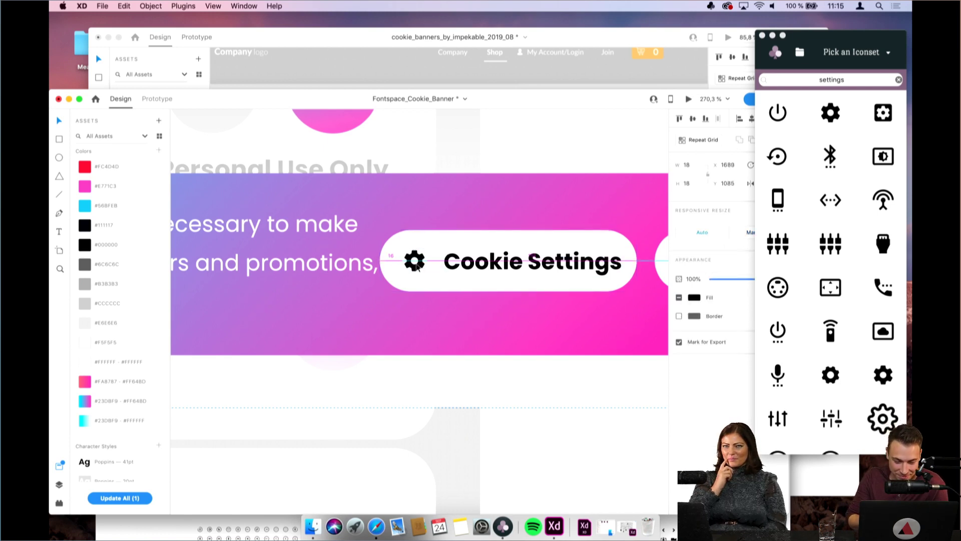
pyautogui.click(468, 269)
pyautogui.hscroll(5, 496, 270)
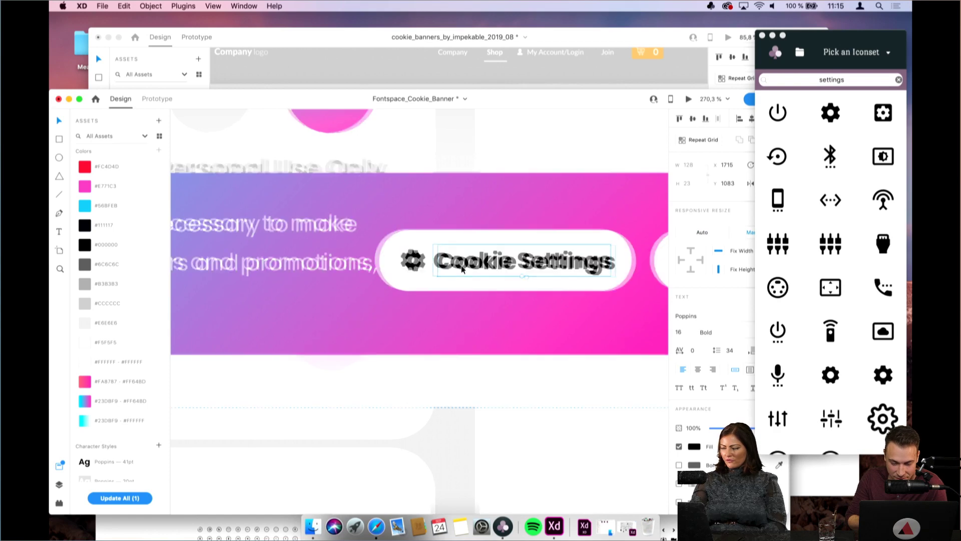
pyautogui.click(525, 272)
pyautogui.moveTo(524, 272); pyautogui.dragTo(519, 272)
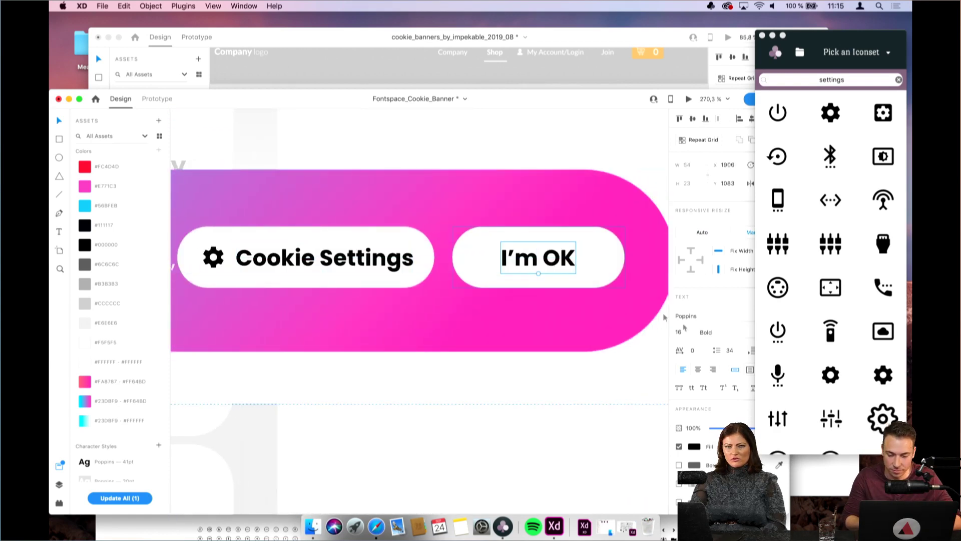
# Dismiss the icon picker and set the "I'm OK" label's font weight to Medium
pyautogui.click(773, 34)
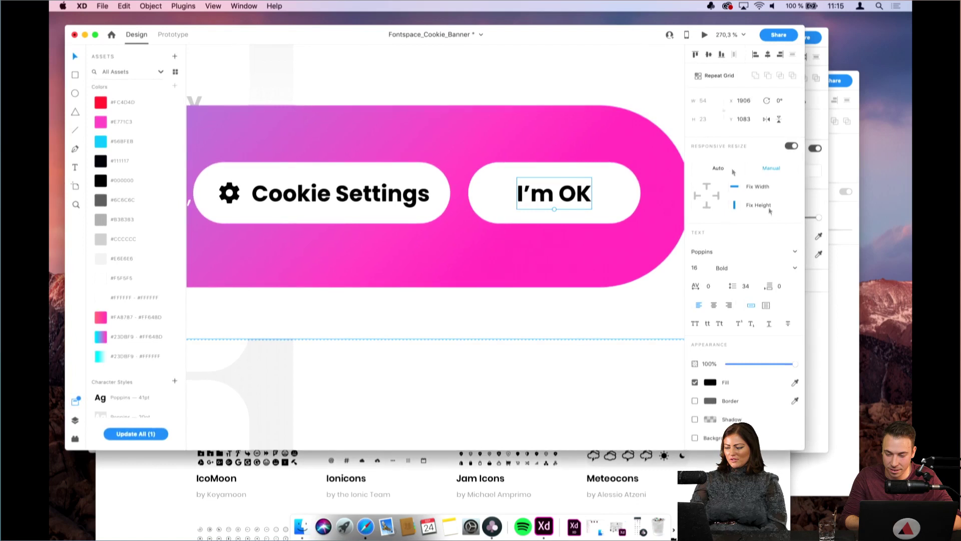
pyautogui.click(795, 269)
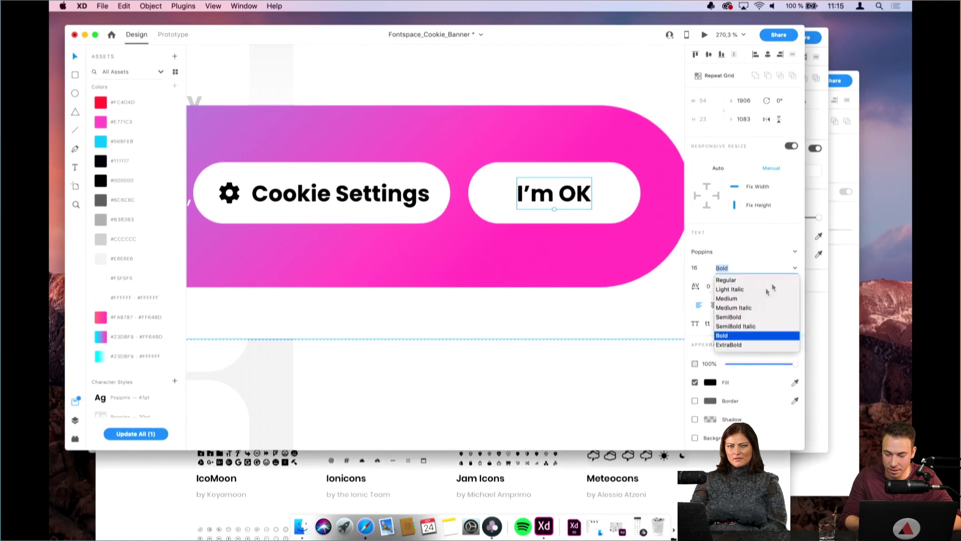
pyautogui.click(733, 306)
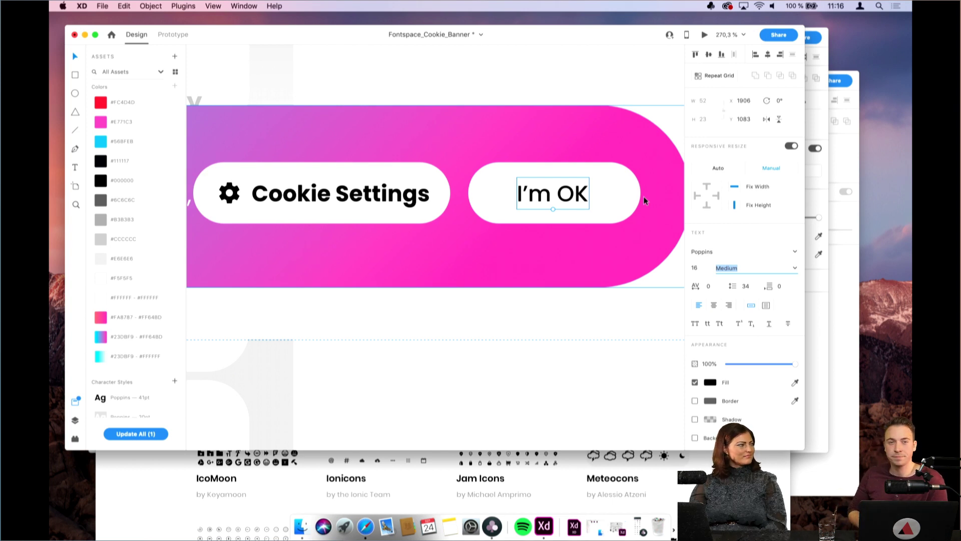
# Compare SemiBold and Bold on the "Cookie Settings" label and settle on SemiBold
pyautogui.click(423, 203)
pyautogui.hscroll(-2, 470, 223)
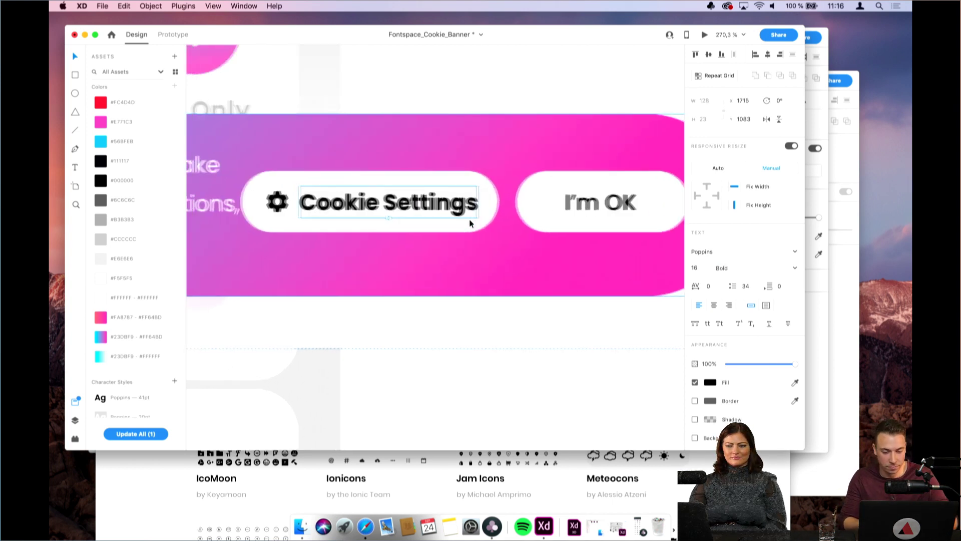
pyautogui.click(796, 268)
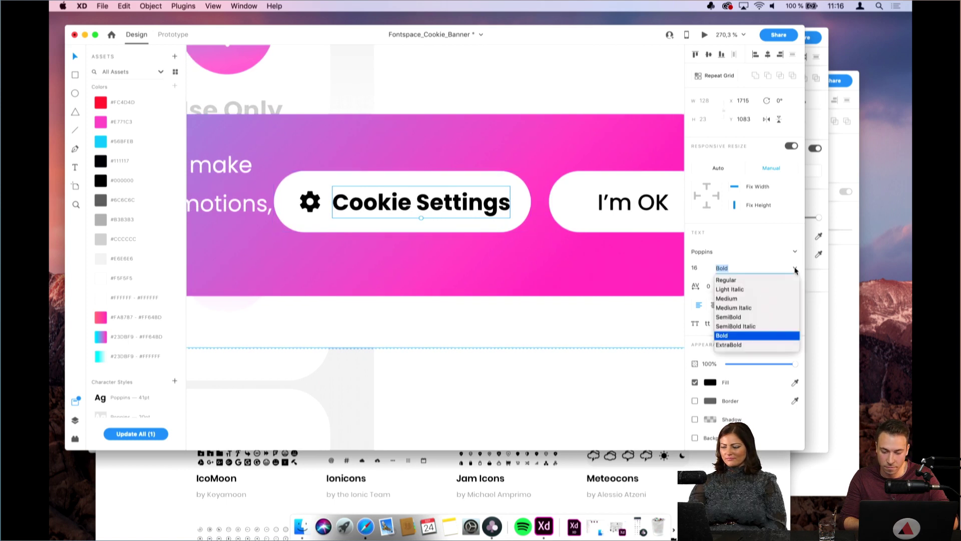
pyautogui.click(734, 314)
pyautogui.click(795, 267)
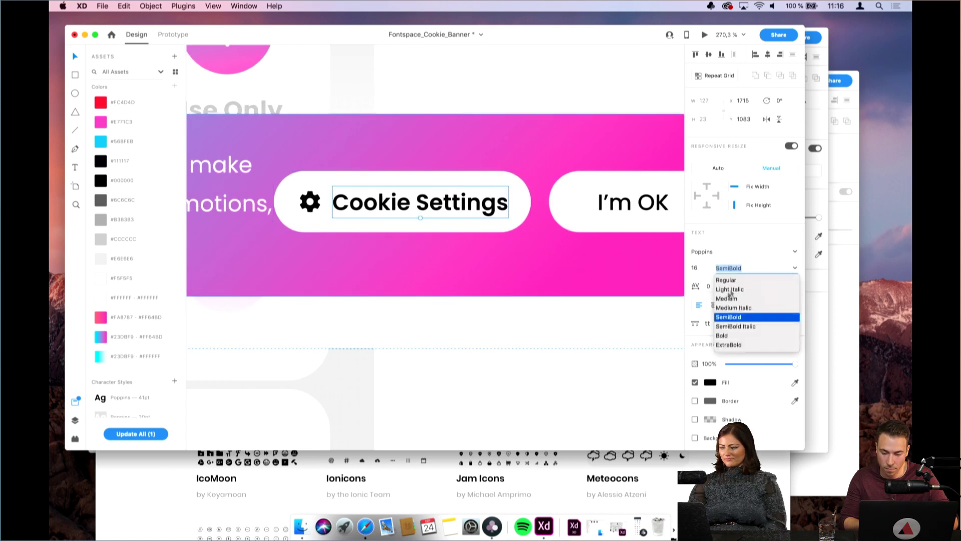
pyautogui.click(724, 335)
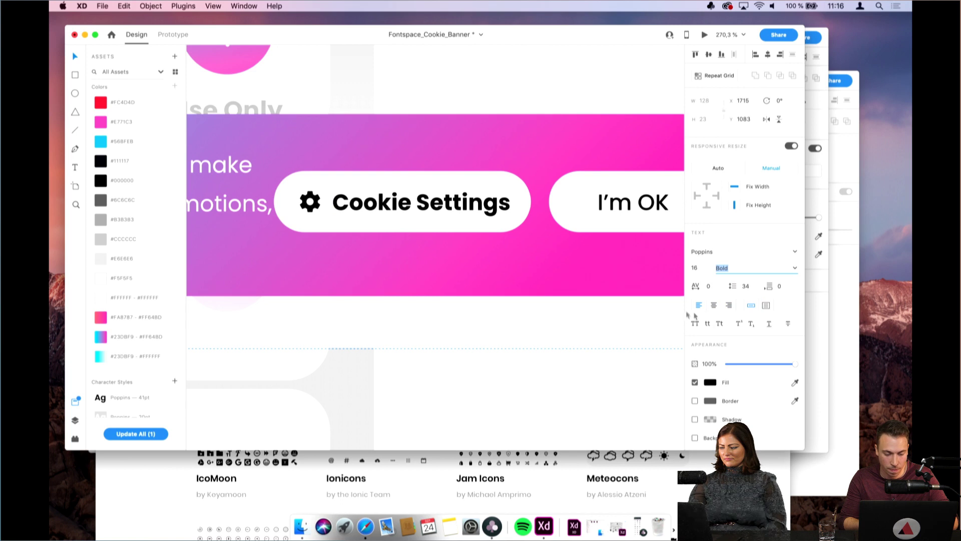
pyautogui.click(797, 272)
pyautogui.click(734, 315)
pyautogui.hscroll(2, 662, 257)
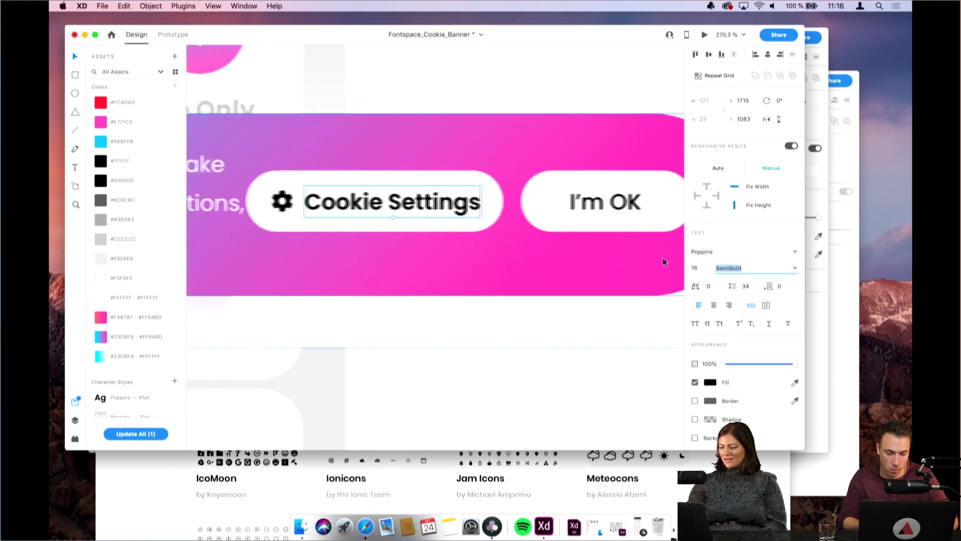
# Set the "I'm OK" label's font weight to SemiBold
pyautogui.doubleClick(624, 205)
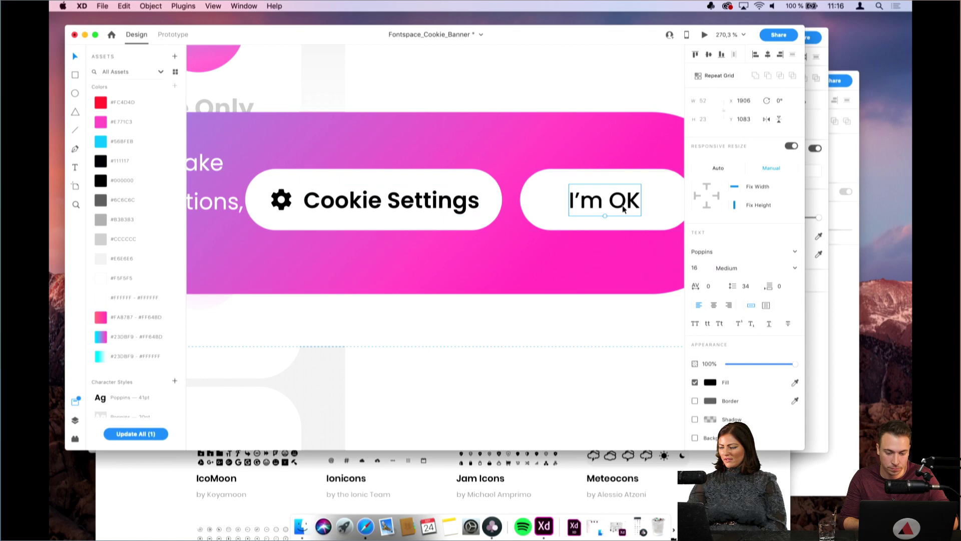
pyautogui.click(795, 273)
pyautogui.click(731, 316)
pyautogui.scroll(2, 593, 190)
pyautogui.hscroll(-2, 592, 190)
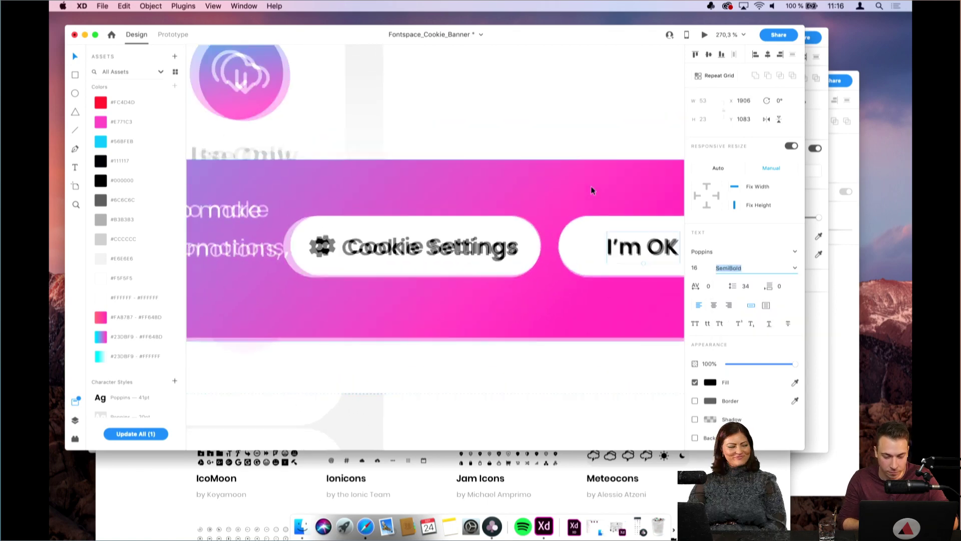
# Lower the opacity of the "Cookie Settings" button background to 30%
pyautogui.scroll(-2, 590, 185)
pyautogui.click(482, 214)
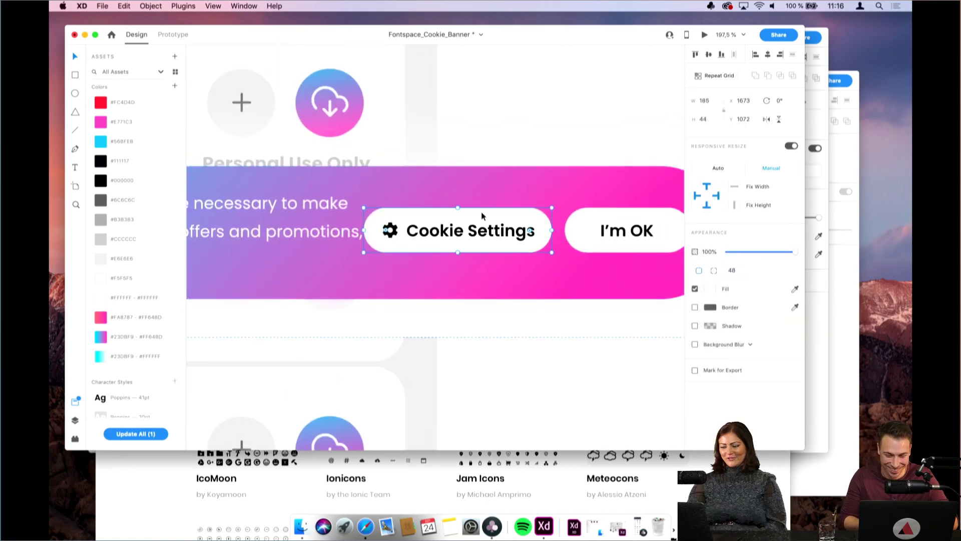
pyautogui.click(706, 251)
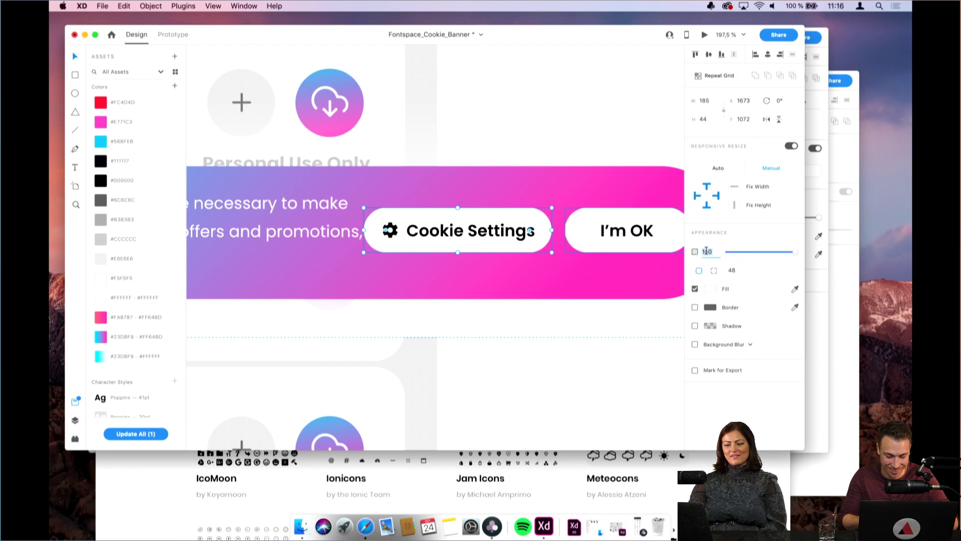
pyautogui.write('30')
pyautogui.press('Return')
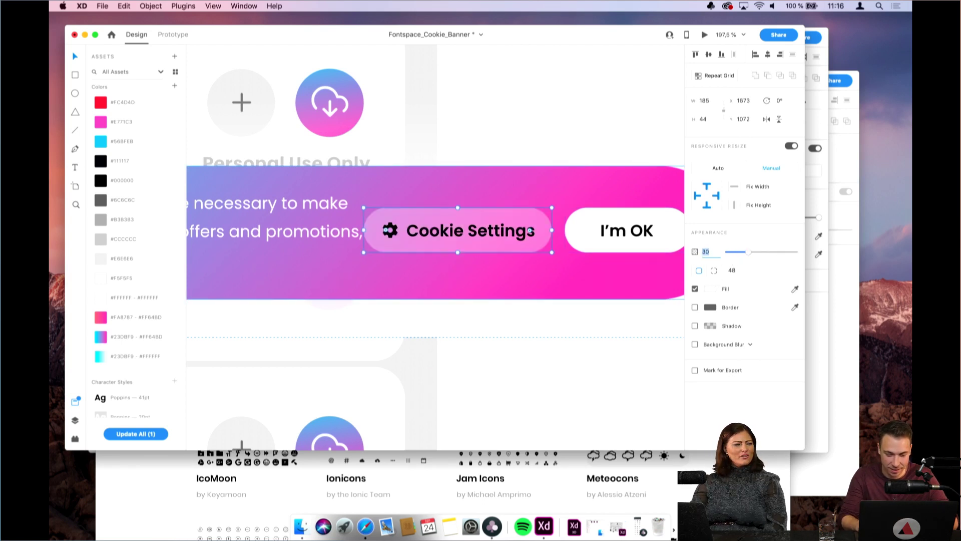
pyautogui.click(583, 150)
pyautogui.scroll(-1, 583, 150)
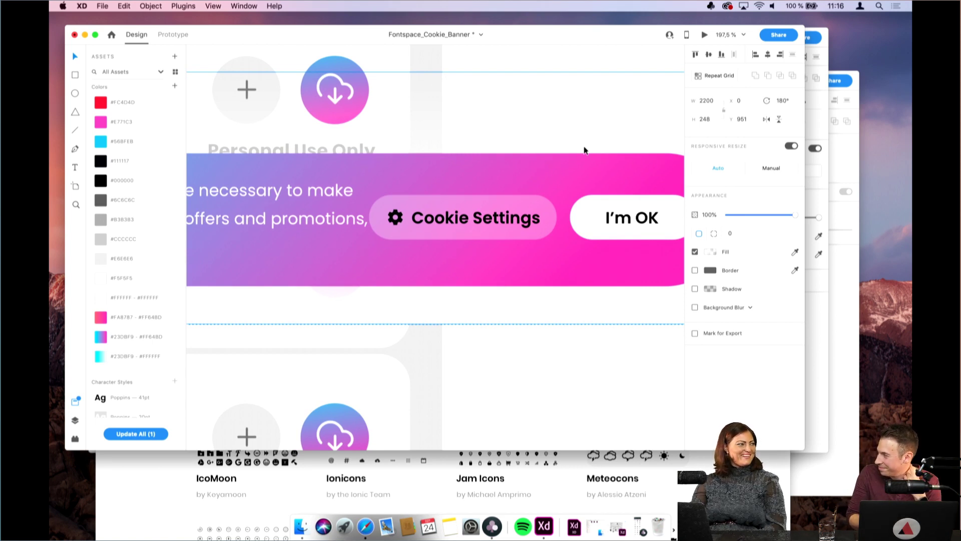
# Change the fill of the "Cookie Settings" label and its gear icon to white
pyautogui.click(500, 218)
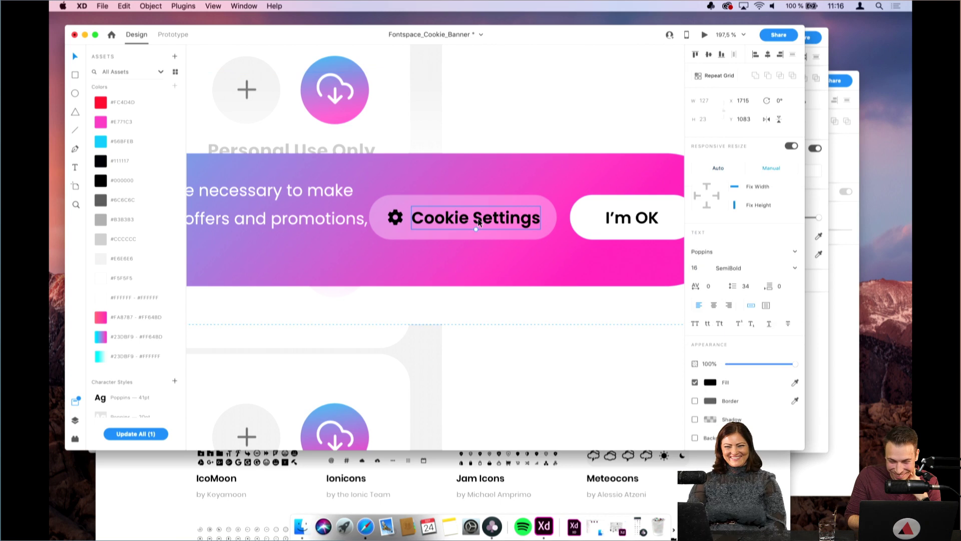
pyautogui.click(711, 383)
pyautogui.click(591, 325)
pyautogui.click(400, 229)
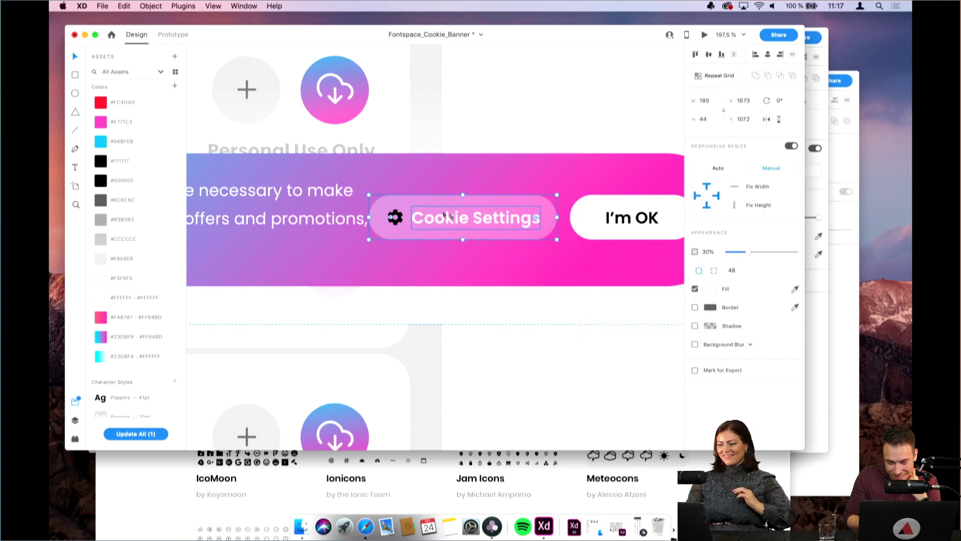
pyautogui.doubleClick(396, 223)
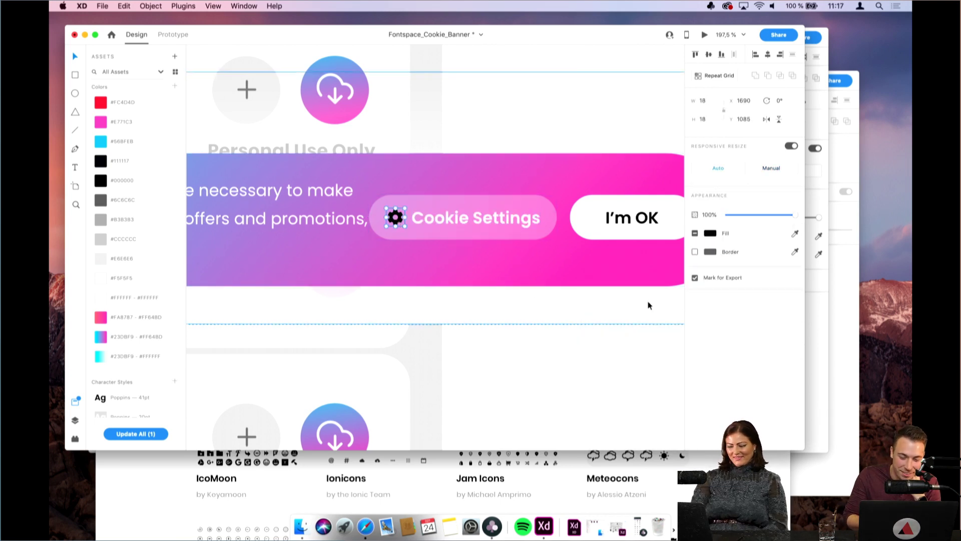
pyautogui.click(710, 233)
pyautogui.click(588, 180)
pyautogui.click(515, 133)
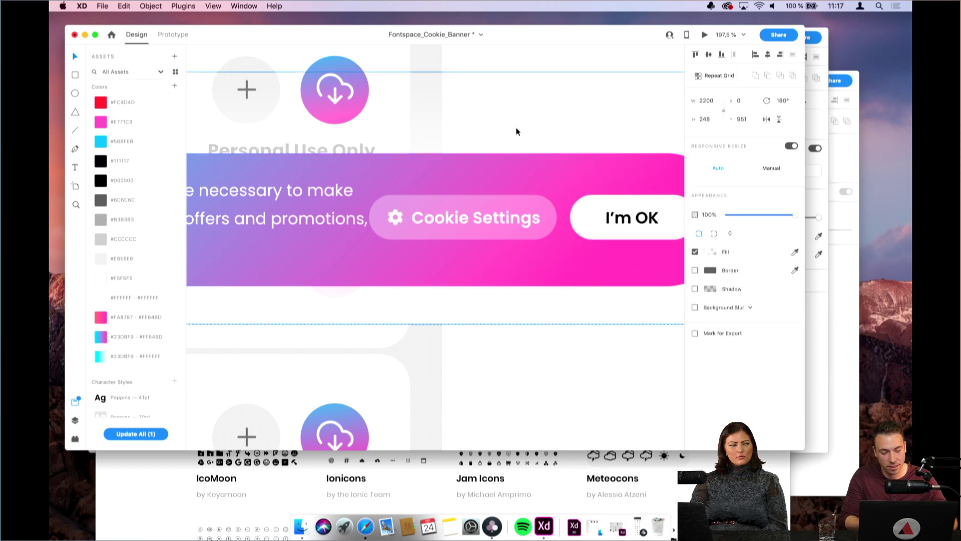
# Narrow the cookie message text box to a width of 606 so it clears the "Cookie Settings" button
pyautogui.hscroll(-3, 517, 131)
pyautogui.scroll(-3, 517, 131)
pyautogui.click(397, 209)
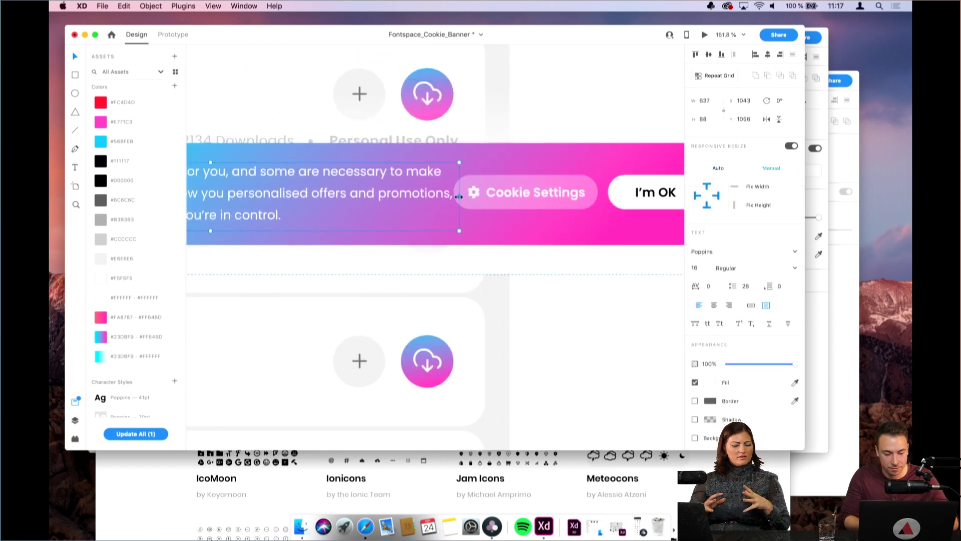
pyautogui.moveTo(453, 196); pyautogui.dragTo(434, 196)
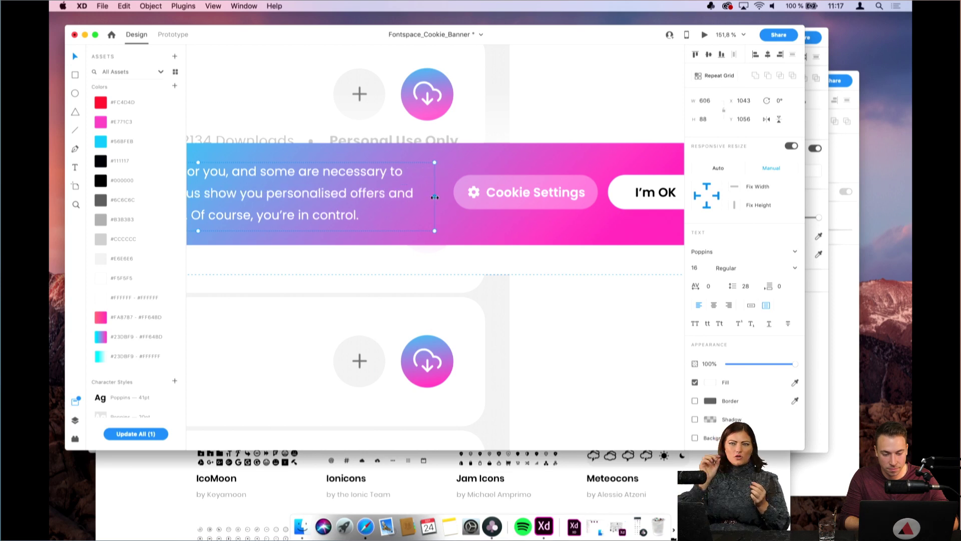
pyautogui.click(496, 150)
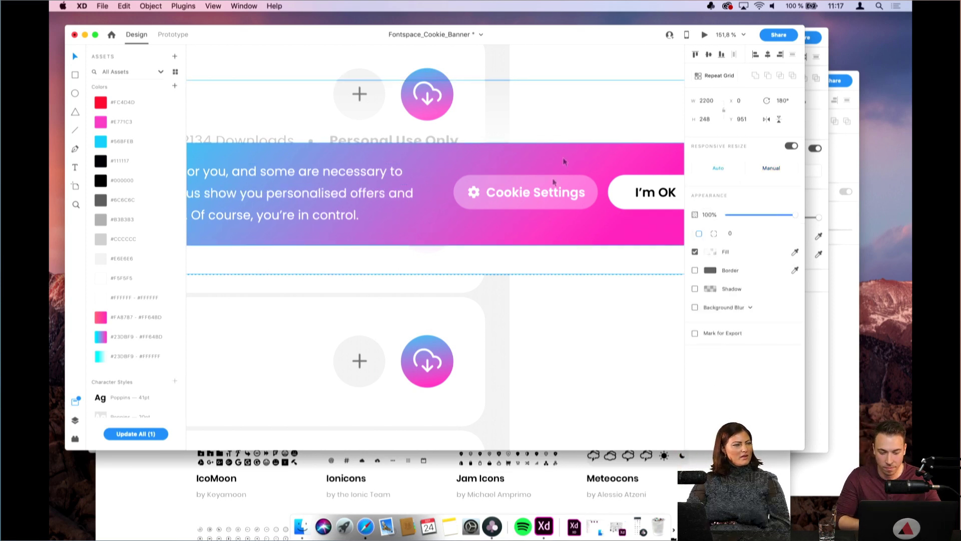
# Nudge the "Cookie Settings" background, label and gear icon together to balance the gaps to the message text and "I'm OK" button
pyautogui.click(539, 198)
pyautogui.click(480, 192)
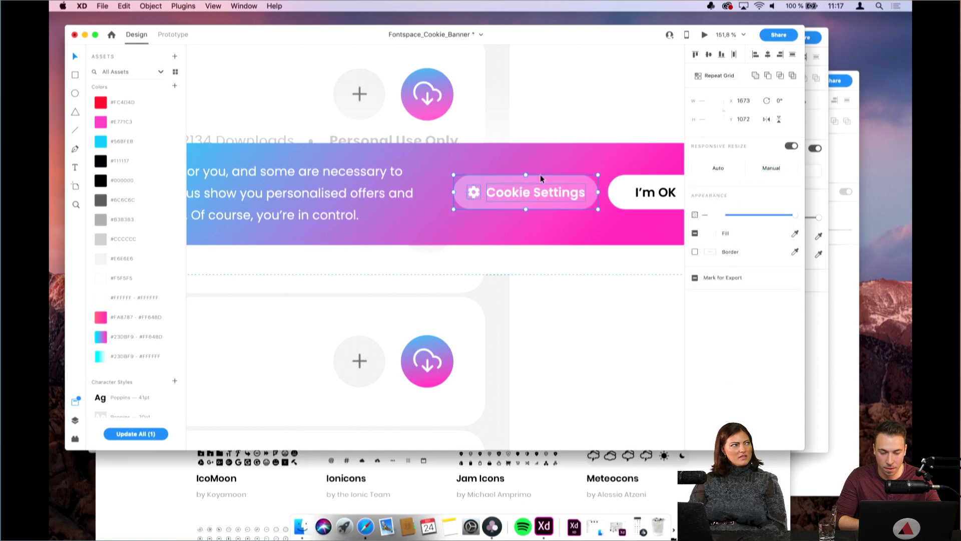
pyautogui.press('Left')
pyautogui.press('Left')
pyautogui.press('Left')
pyautogui.press('Left')
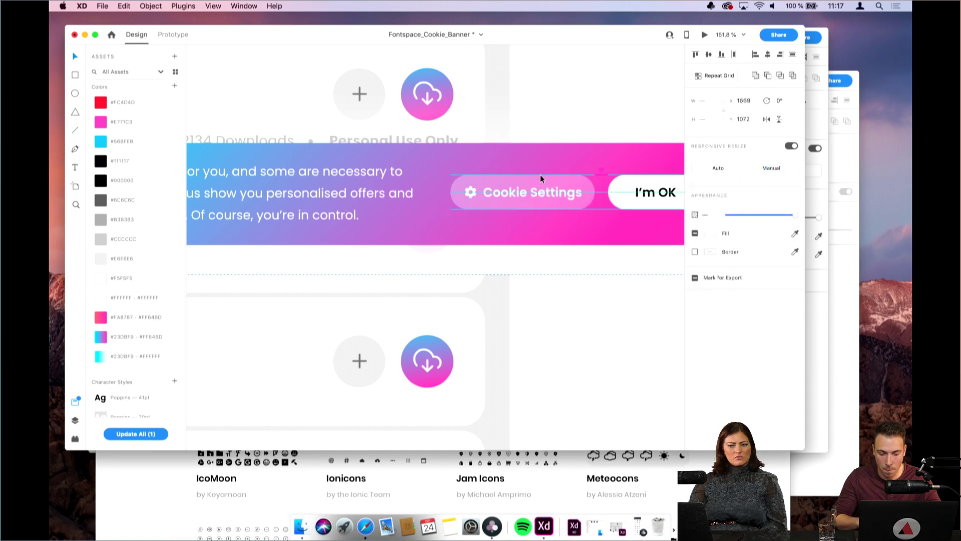
pyautogui.scroll(-5, 539, 174)
pyautogui.hotkey('shift', 'Right')
pyautogui.press('Right')
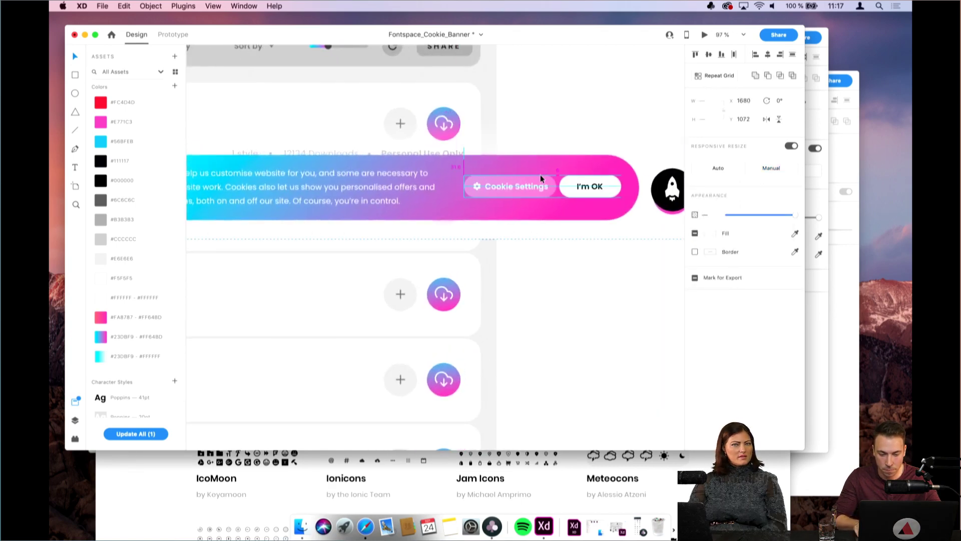
pyautogui.press('Left')
pyautogui.press('Left')
pyautogui.press('Left')
pyautogui.press('Left')
pyautogui.press('Left')
pyautogui.press('Left')
pyautogui.click(558, 111)
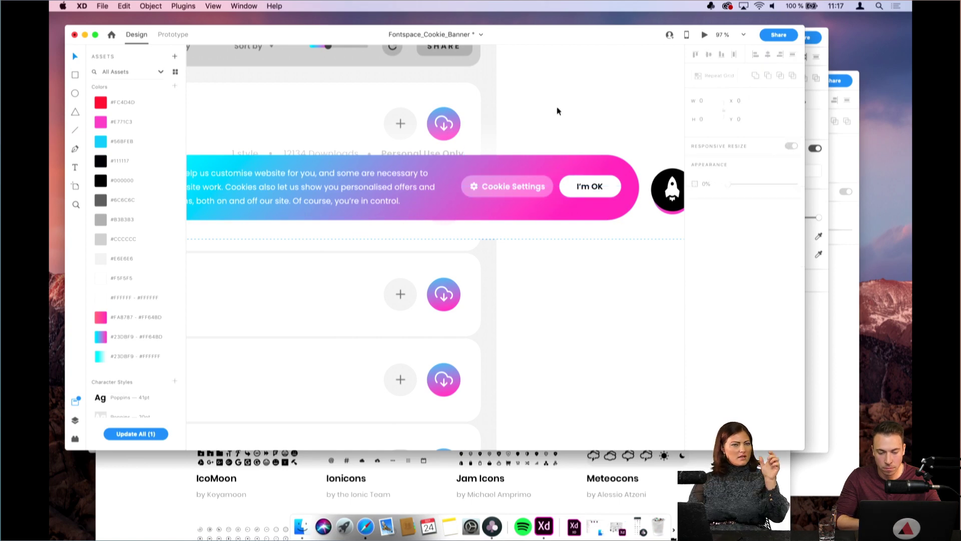
# Examine how the finished cookie banner sits on the whole homepage artboard
pyautogui.scroll(-3, 559, 111)
pyautogui.scroll(-3, 486, 153)
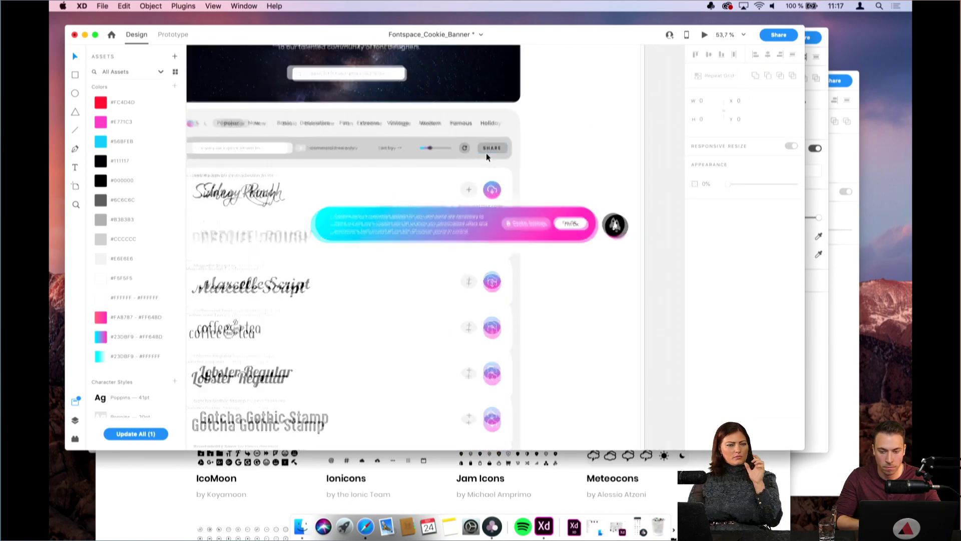
pyautogui.scroll(-2, 485, 156)
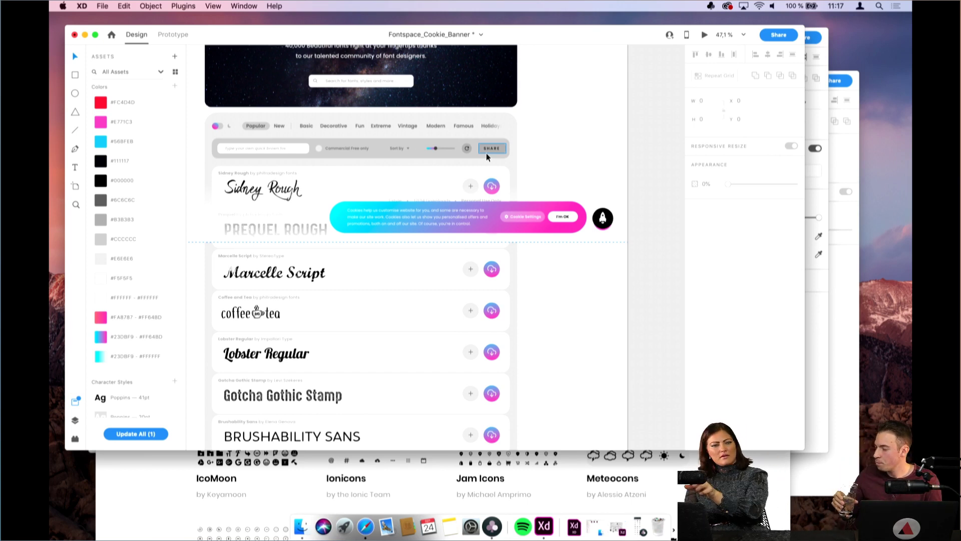
pyautogui.scroll(-1, 487, 154)
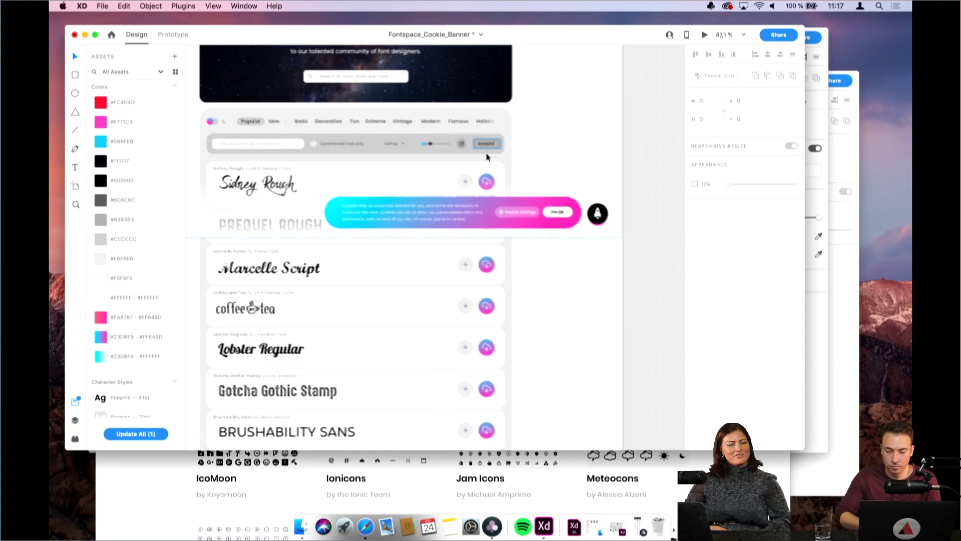
pyautogui.scroll(2, 630, 187)
pyautogui.hscroll(2, 631, 187)
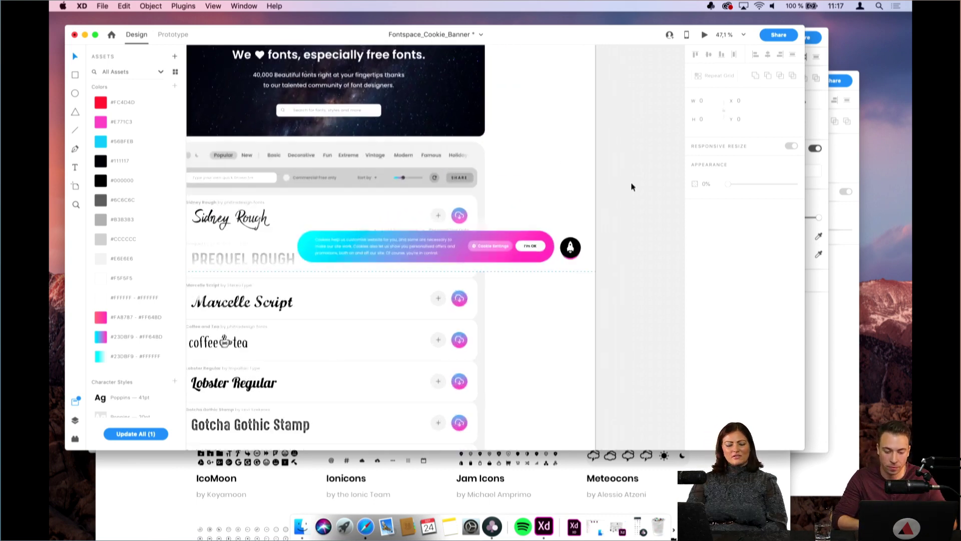
pyautogui.scroll(2, 631, 186)
pyautogui.scroll(-3, 631, 187)
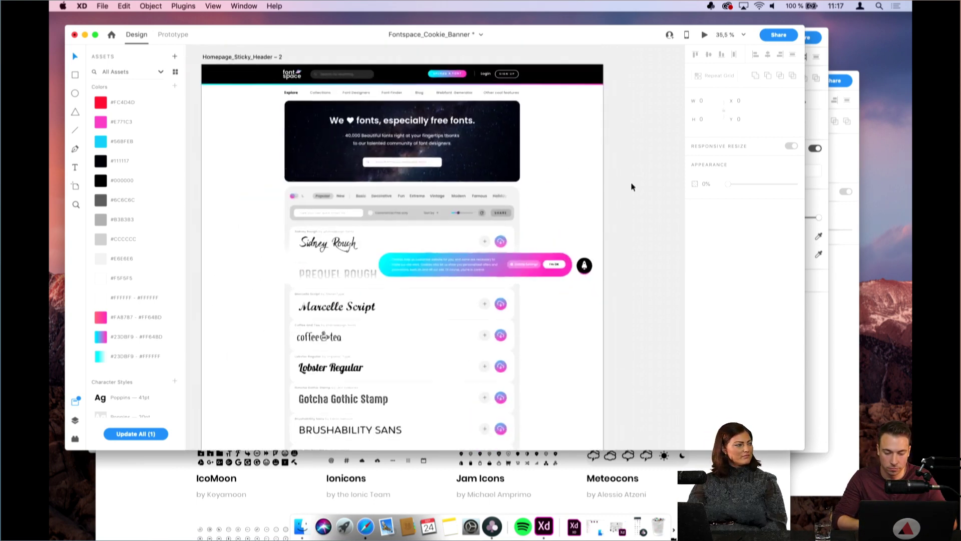
pyautogui.scroll(2, 631, 187)
pyautogui.hscroll(2, 631, 187)
pyautogui.scroll(-2, 631, 187)
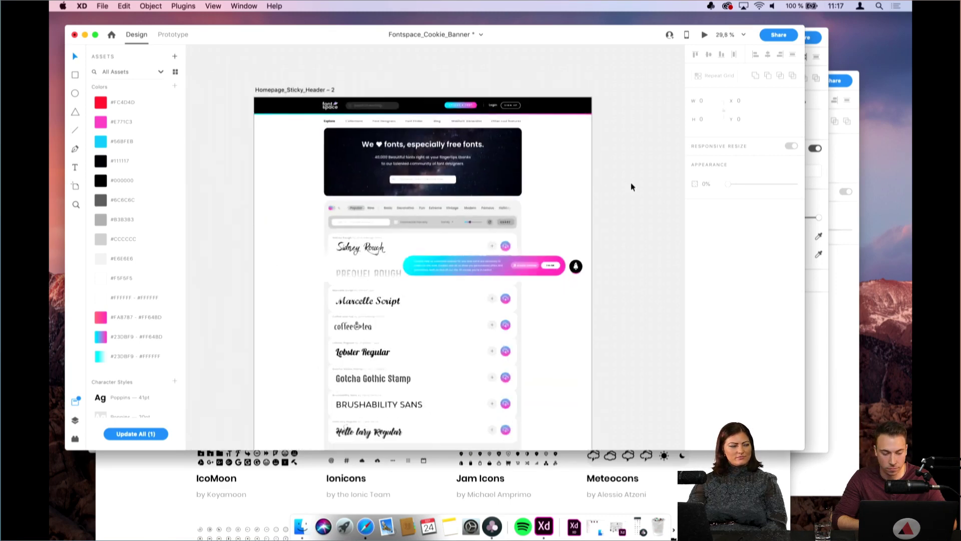
# Duplicate the "Homepage_Sticky_Header – 2" artboard and place the copy beside the original
pyautogui.moveTo(279, 92); pyautogui.dragTo(668, 95)
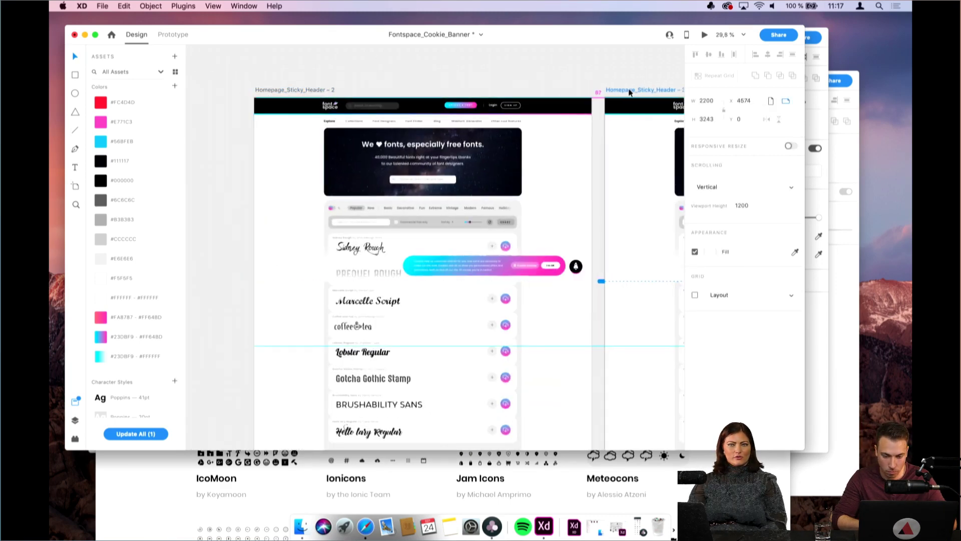
pyautogui.hscroll(6, 523, 251)
pyautogui.scroll(5, 524, 250)
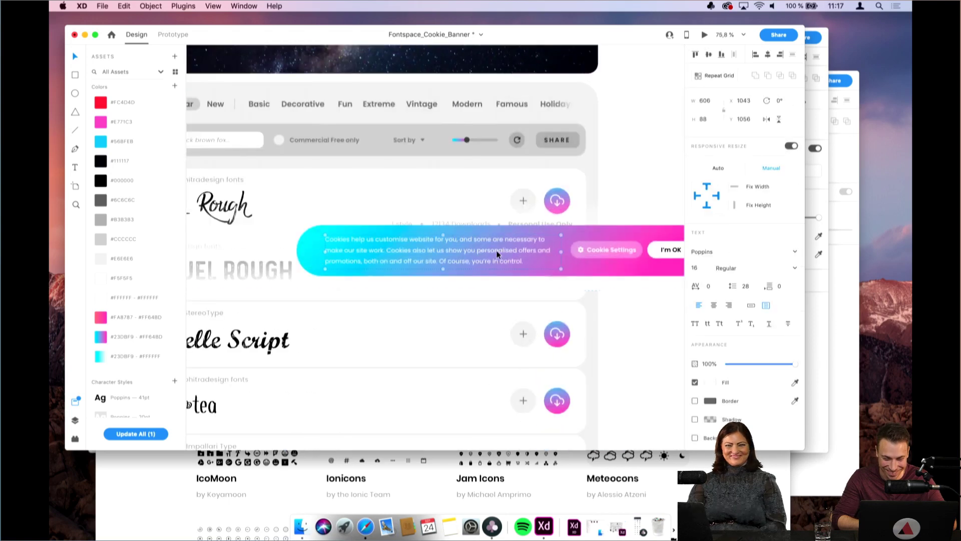
# Delete the message text, the "Cookie Settings" button and the "I'm OK" button from the banner on the duplicated artboard
pyautogui.doubleClick(538, 250)
pyautogui.hscroll(2, 538, 250)
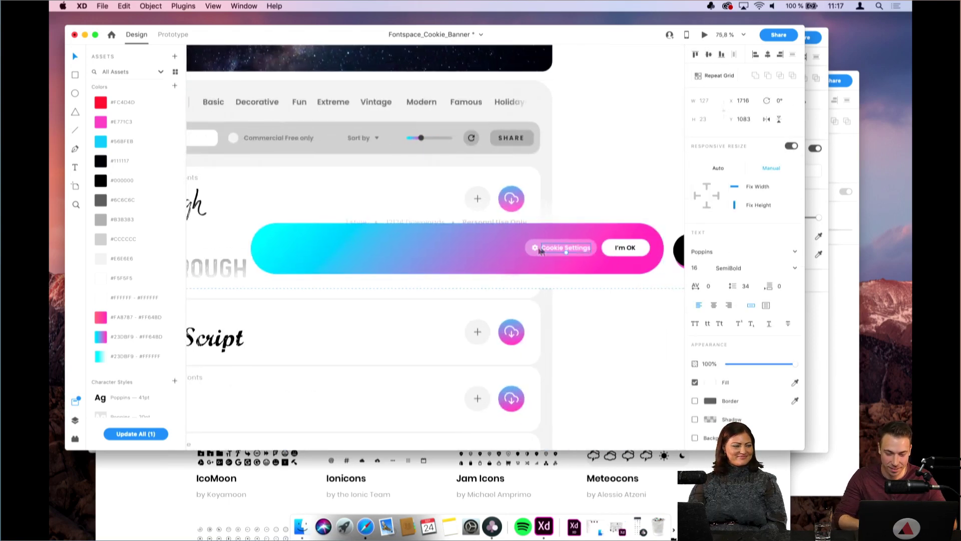
pyautogui.click(582, 246)
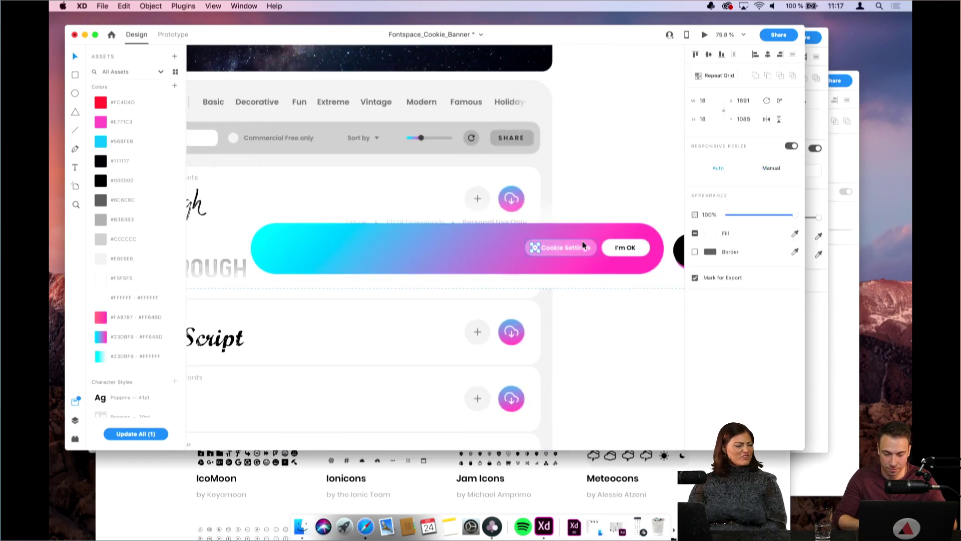
pyautogui.press('Escape')
pyautogui.press('Delete')
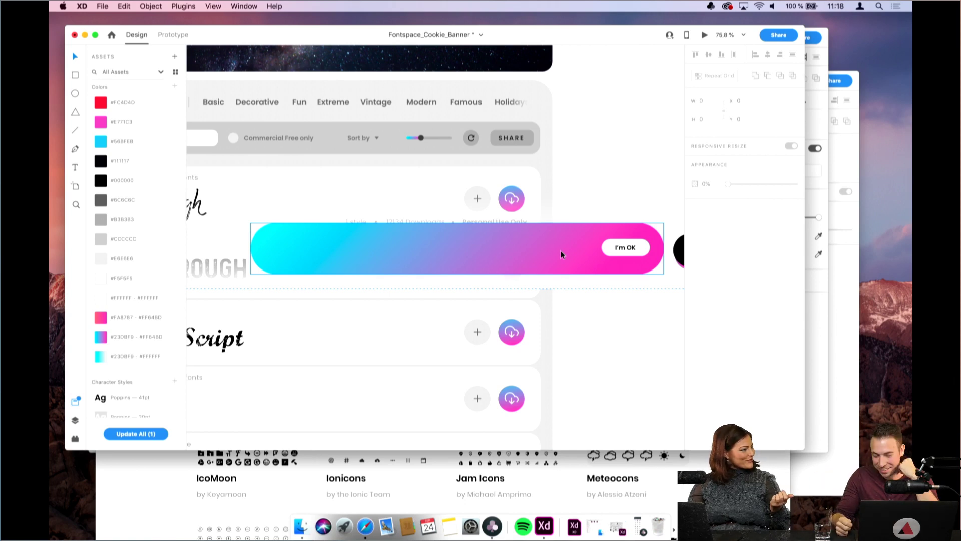
pyautogui.doubleClick(645, 248)
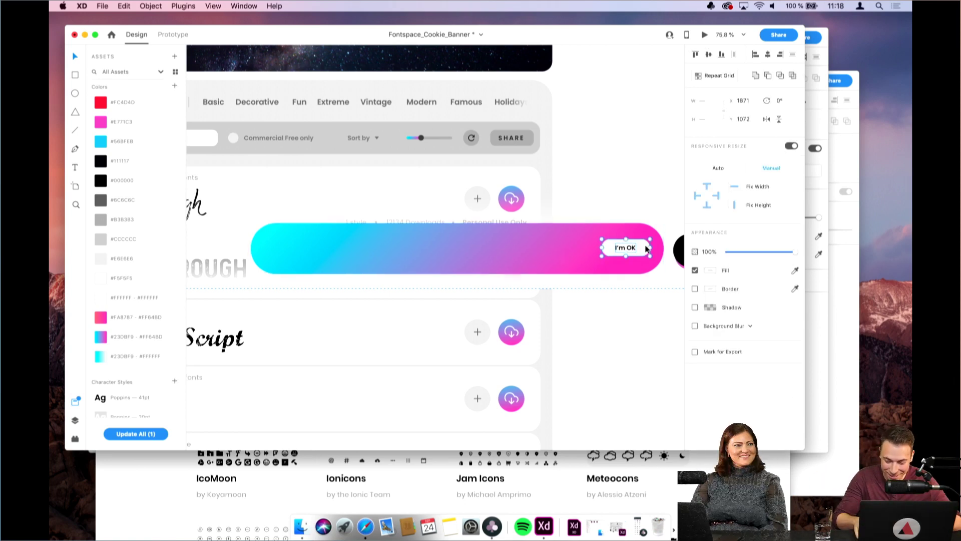
pyautogui.press('Delete')
# Shrink the empty gradient banner into a circle of about 69 × 70 beside the black rocket button
pyautogui.hscroll(3, 646, 249)
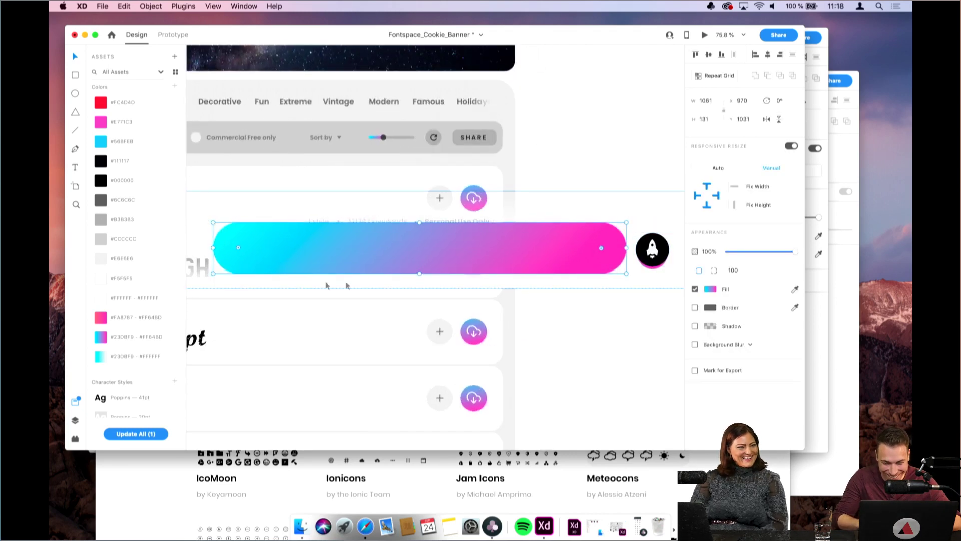
pyautogui.moveTo(213, 249); pyautogui.dragTo(576, 249)
pyautogui.scroll(1, 618, 263)
pyautogui.scroll(3, 618, 263)
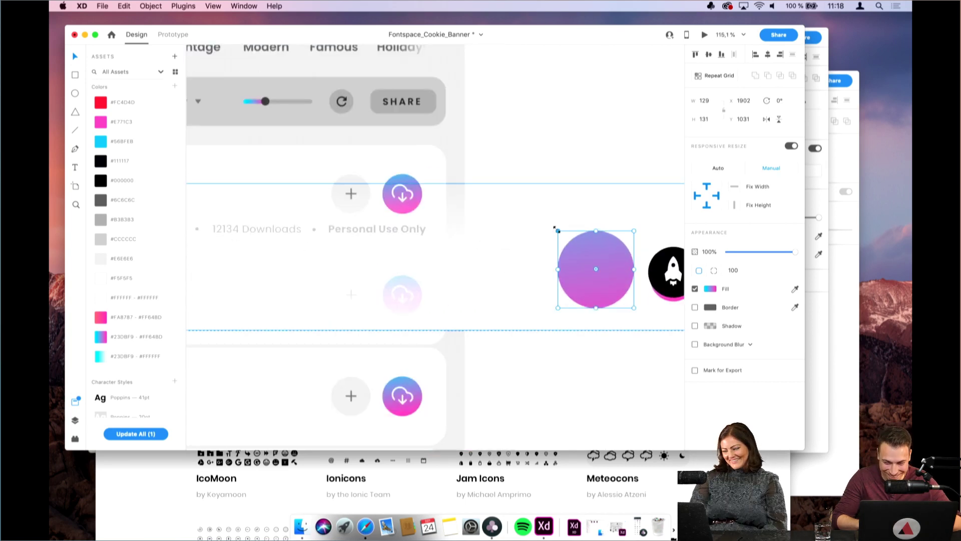
pyautogui.moveTo(556, 228); pyautogui.dragTo(586, 260)
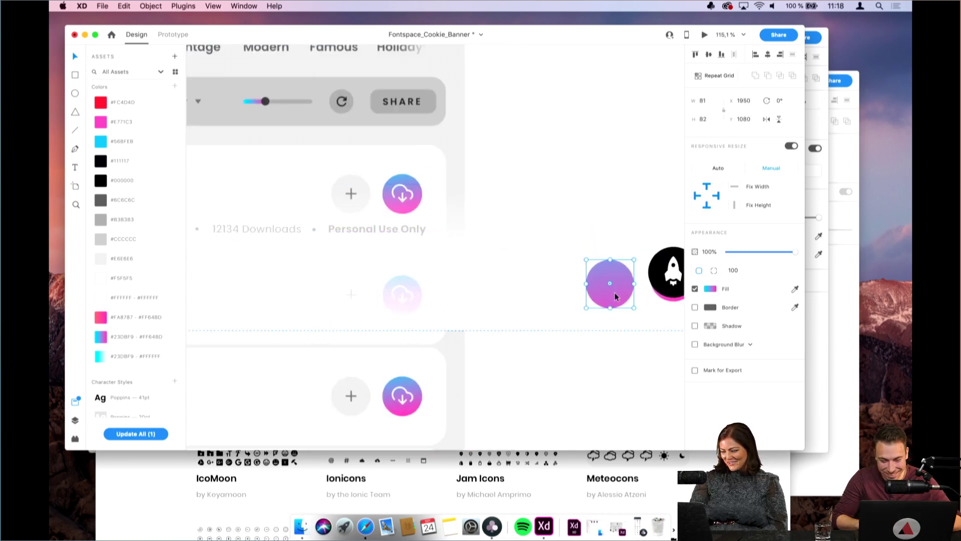
pyautogui.moveTo(616, 296)
pyautogui.mouseDown()
pyautogui.moveTo(614, 287)
pyautogui.moveTo(637, 309)
pyautogui.moveTo(626, 292)
pyautogui.mouseUp()
pyautogui.scroll(5, 607, 268)
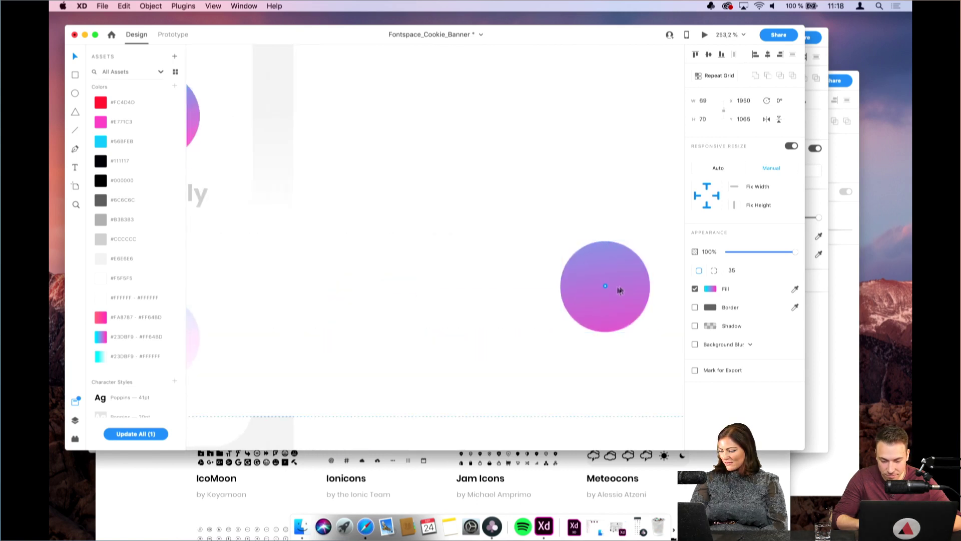
# Set the opacity of the full-width white gradient overlay behind the circle to 0%
pyautogui.scroll(-5, 547, 303)
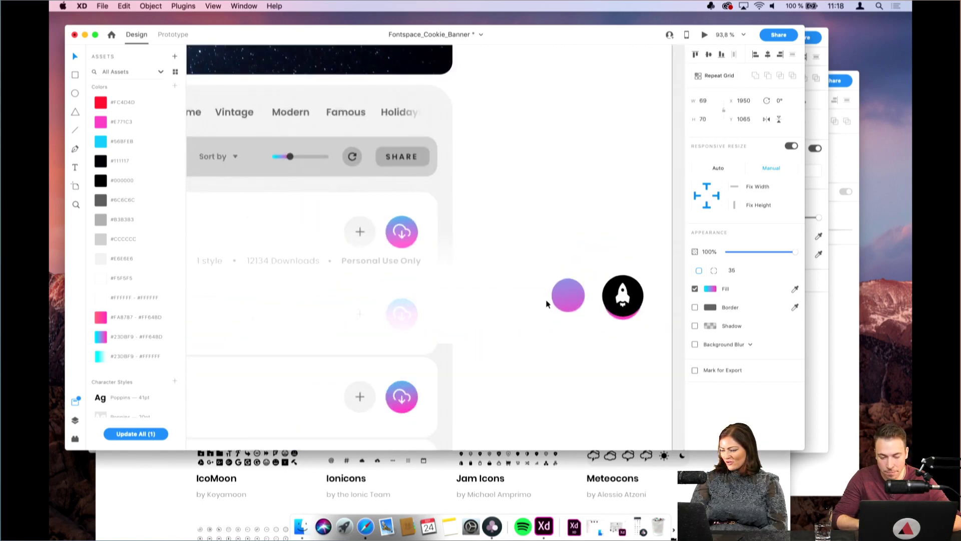
pyautogui.click(547, 302)
pyautogui.moveTo(772, 216); pyautogui.dragTo(726, 216)
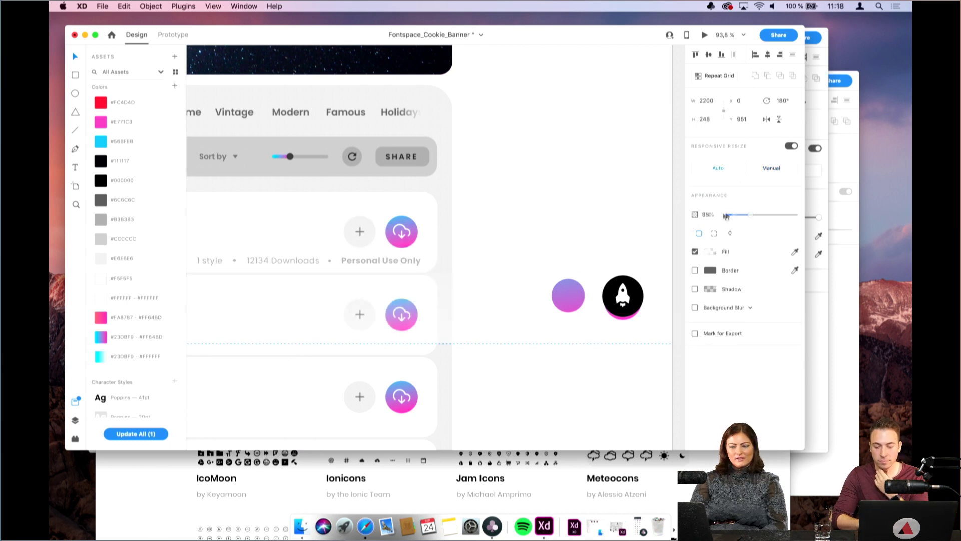
# Move the gradient circle closer to the rocket button and line it up vertically with it
pyautogui.click(569, 296)
pyautogui.moveTo(572, 299); pyautogui.dragTo(578, 302)
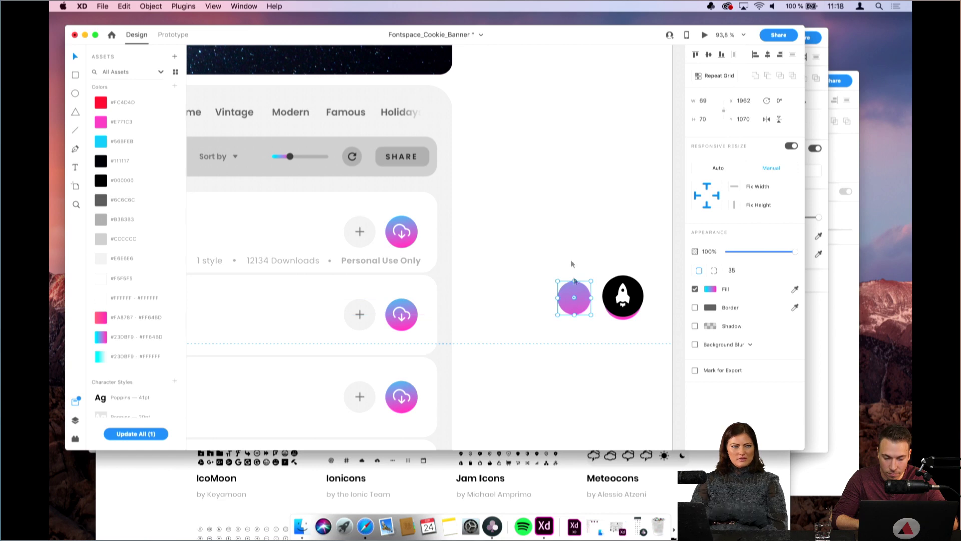
pyautogui.click(566, 225)
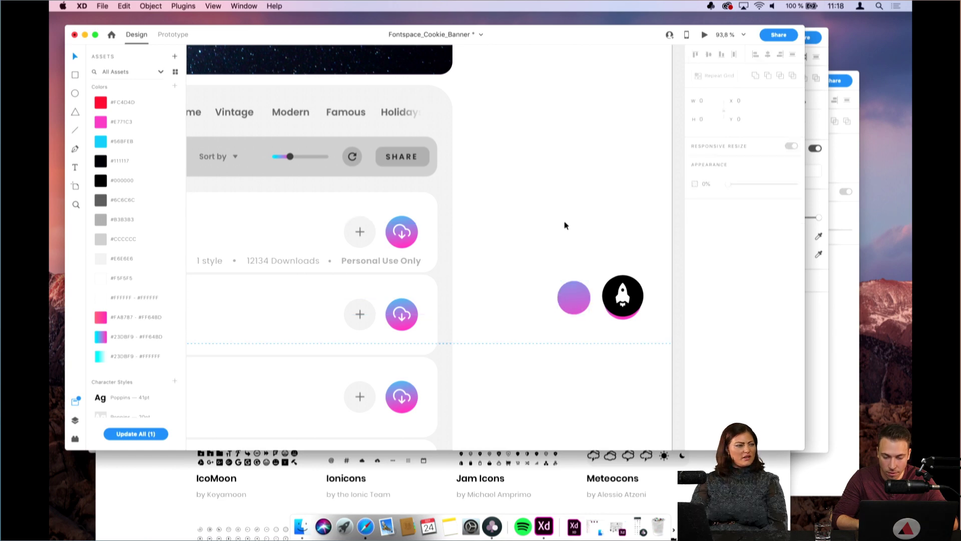
# Search Iconclub for "lock" and place the solid closed padlock icon on the artboard above the gradient circle
pyautogui.click(492, 526)
pyautogui.doubleClick(845, 81)
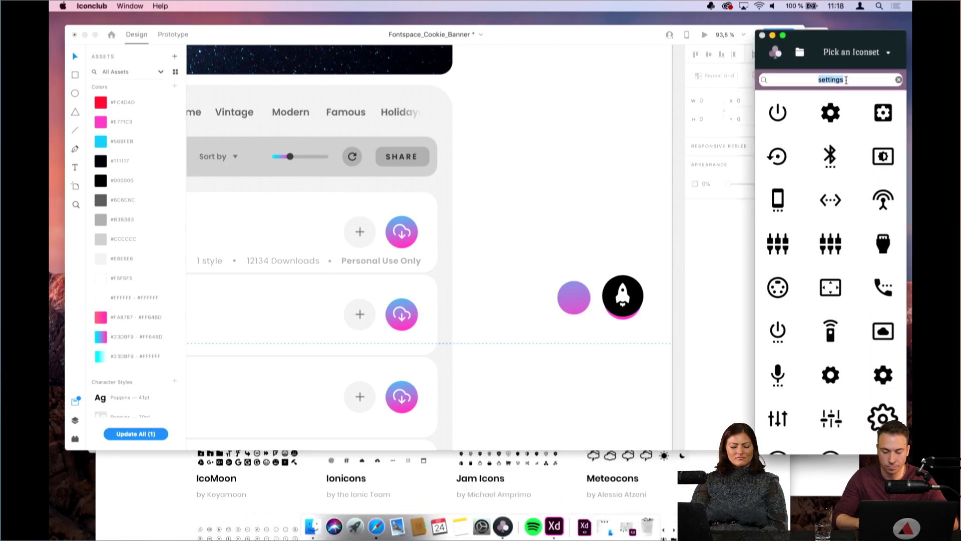
pyautogui.write('lock')
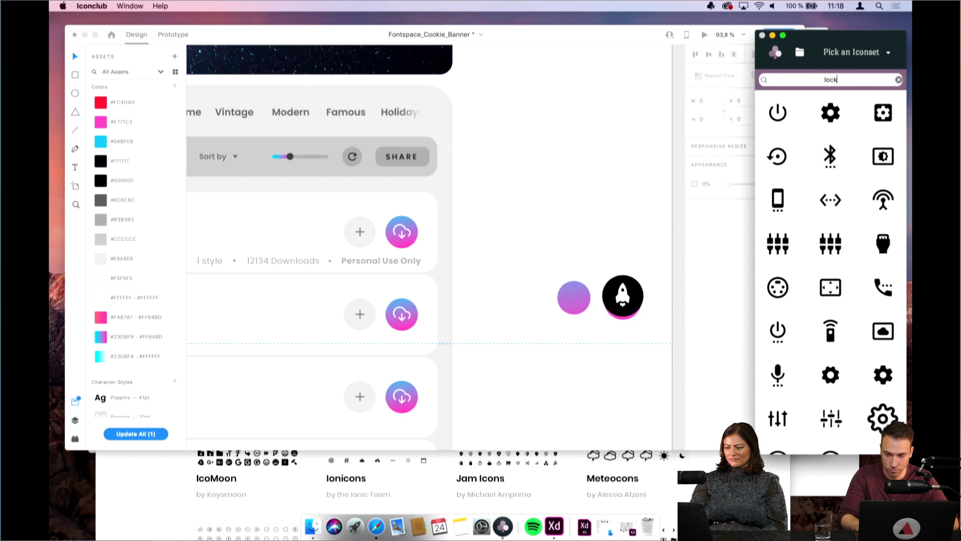
pyautogui.moveTo(779, 200); pyautogui.dragTo(564, 201)
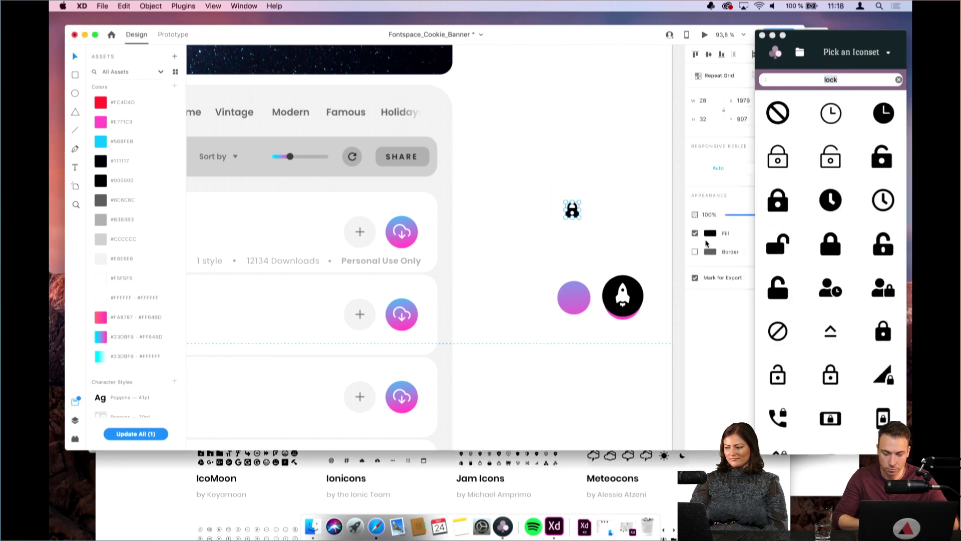
# Set the padlock icon's fill to #FFFFFF and minimise the Iconclub window
pyautogui.click(710, 233)
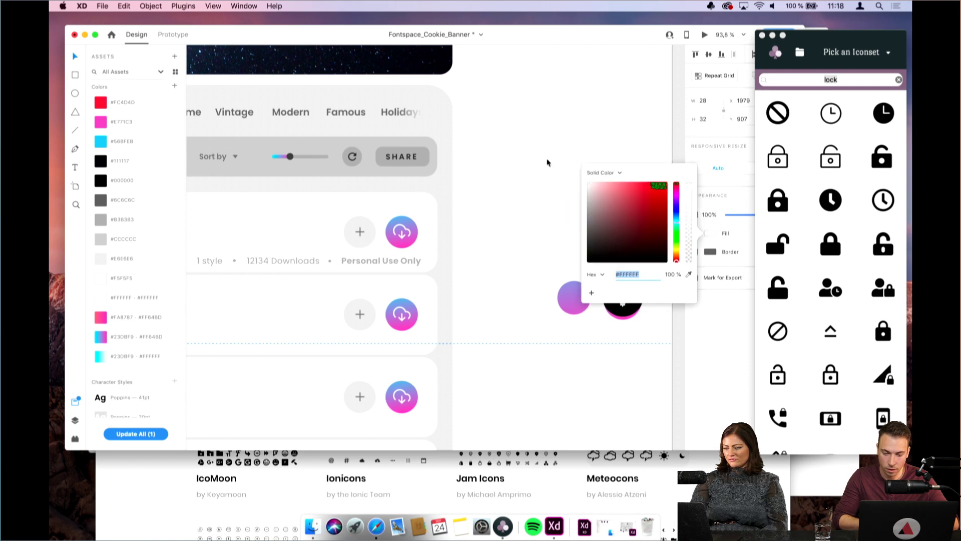
pyautogui.click(773, 35)
pyautogui.click(632, 144)
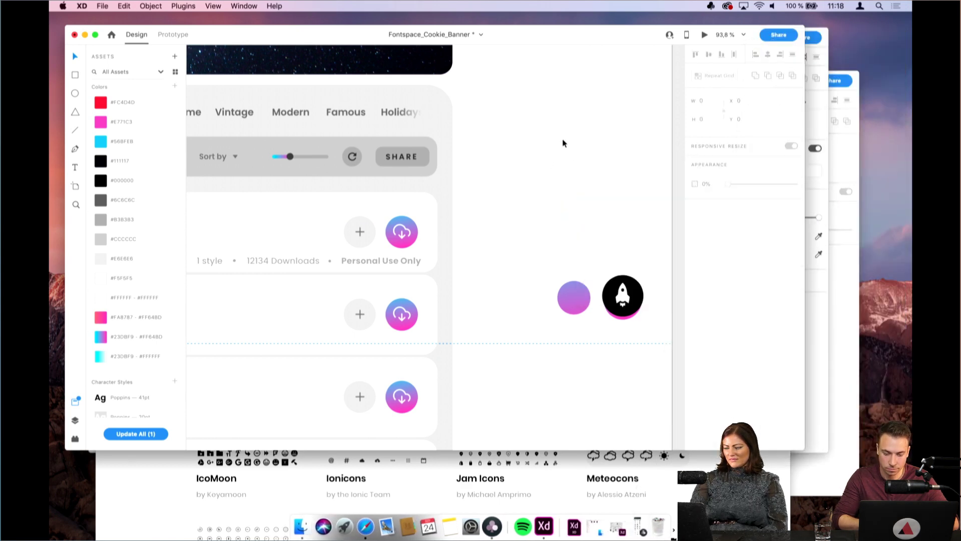
# Centre the white padlock icon on the gradient circle and shrink it to about 20 × 23
pyautogui.click(573, 215)
pyautogui.moveTo(573, 215); pyautogui.dragTo(581, 282)
pyautogui.scroll(5, 578, 309)
pyautogui.click(608, 193)
pyautogui.scroll(-5, 608, 192)
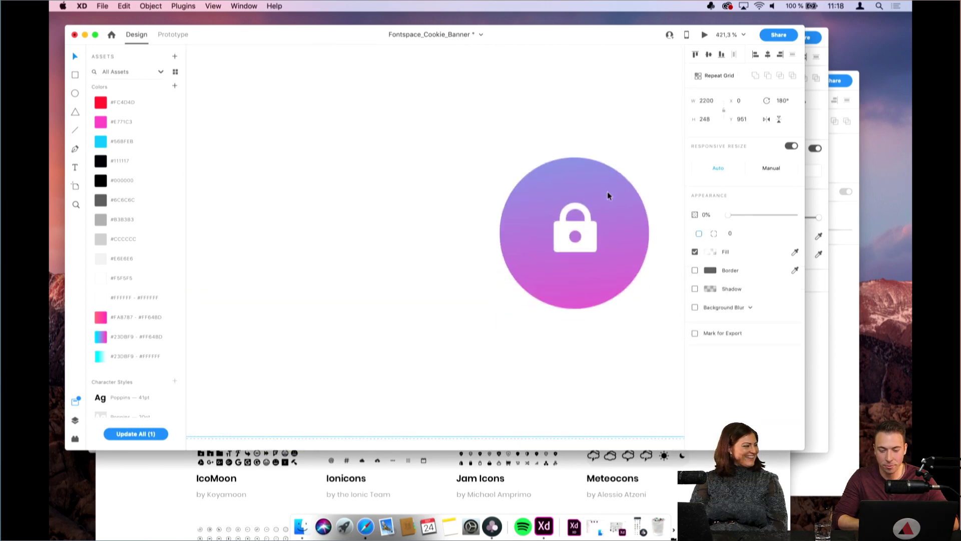
pyautogui.scroll(-2, 651, 145)
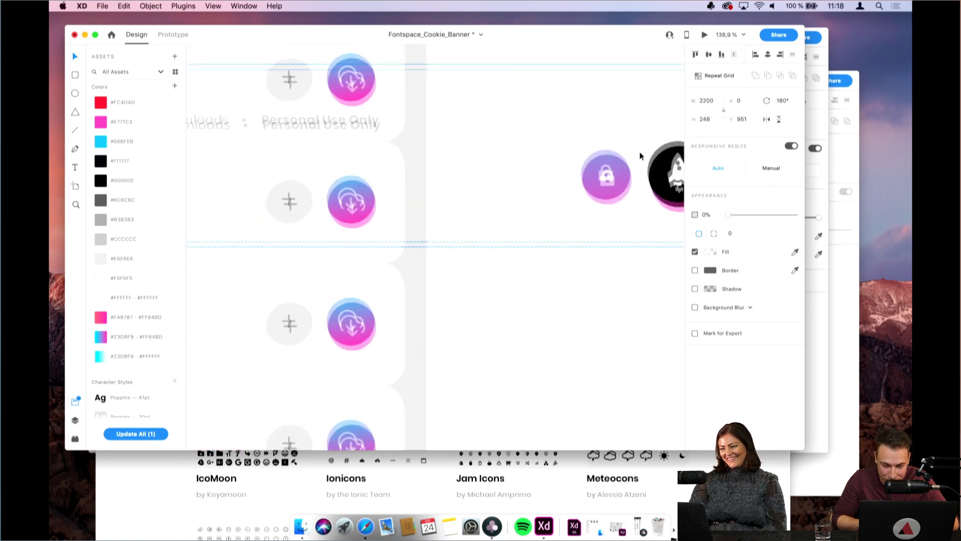
# Enlarge the padlock icon inside the circle slightly, to about 21.64 × 24.73
pyautogui.scroll(5, 607, 185)
pyautogui.click(583, 164)
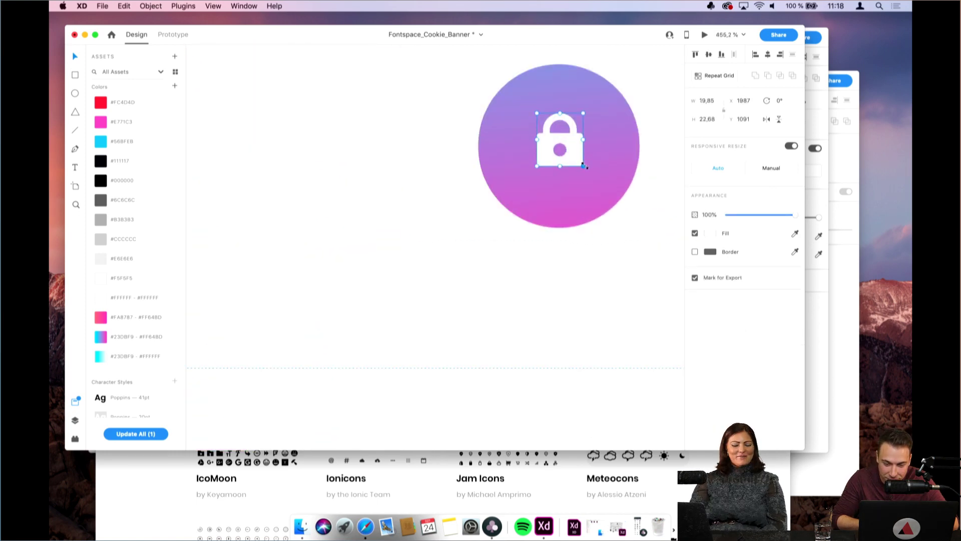
pyautogui.moveTo(585, 165)
pyautogui.mouseDown()
pyautogui.moveTo(579, 156)
pyautogui.moveTo(585, 171)
pyautogui.mouseUp()
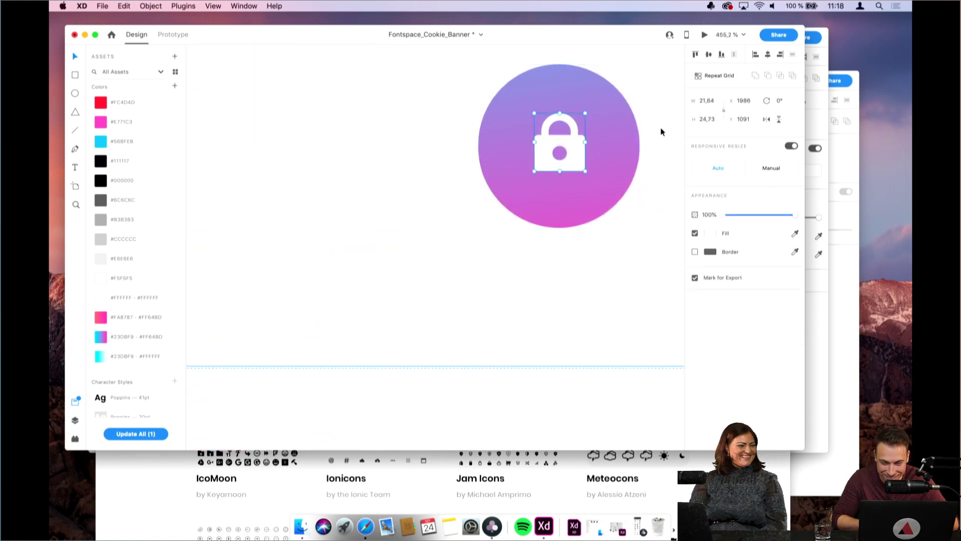
# Examine how the padlock button sits beside the rocket button on the whole duplicated homepage artboard
pyautogui.scroll(-6, 661, 132)
pyautogui.click(644, 90)
pyautogui.scroll(2, 644, 91)
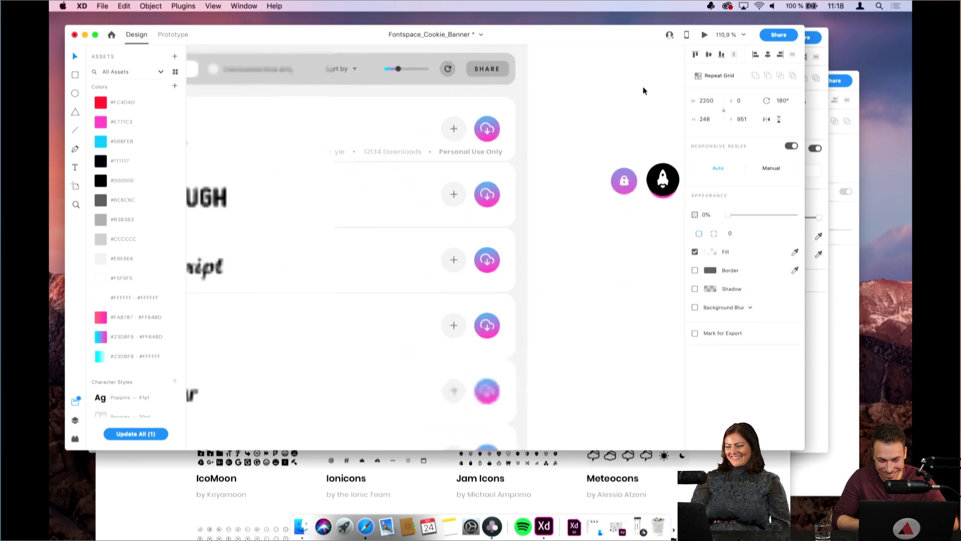
pyautogui.scroll(-3, 644, 90)
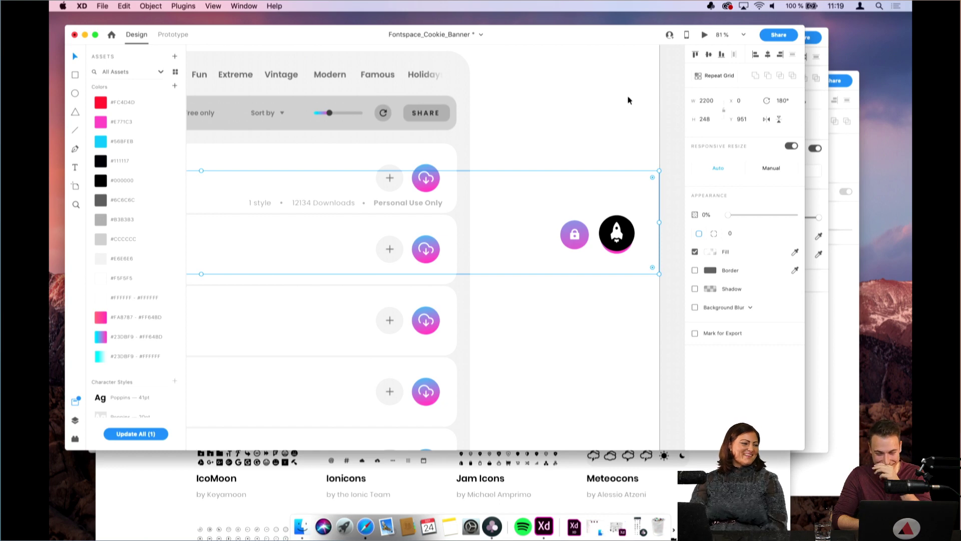
pyautogui.scroll(-3, 604, 162)
pyautogui.scroll(-5, 604, 162)
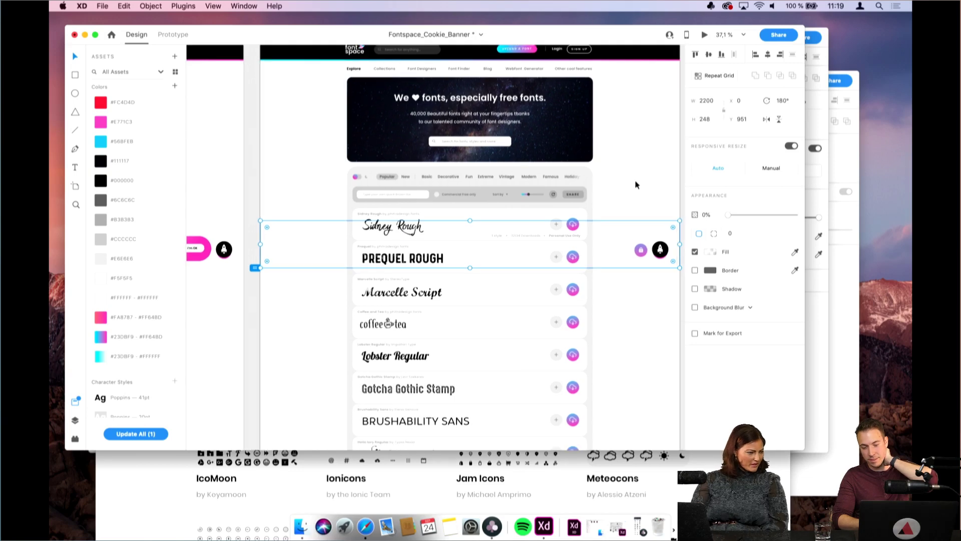
pyautogui.click(636, 185)
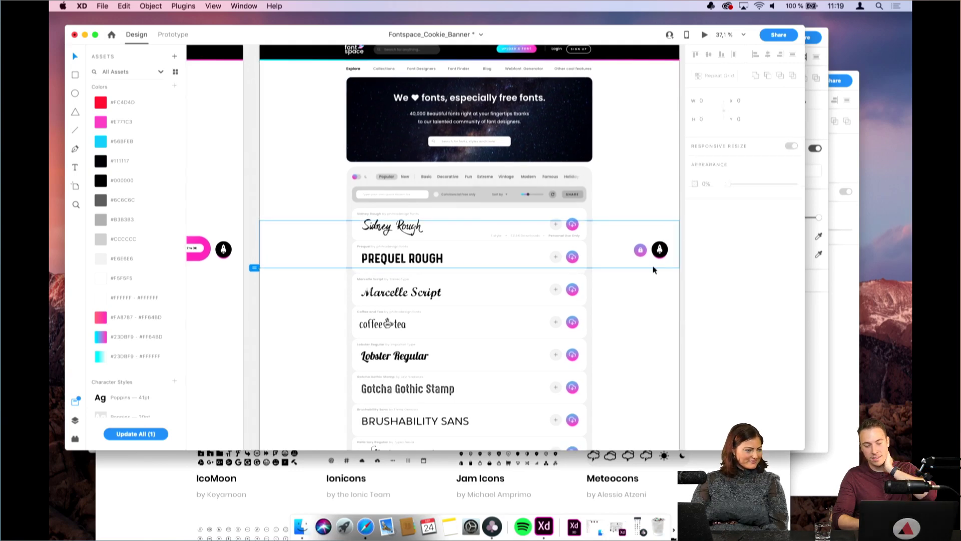
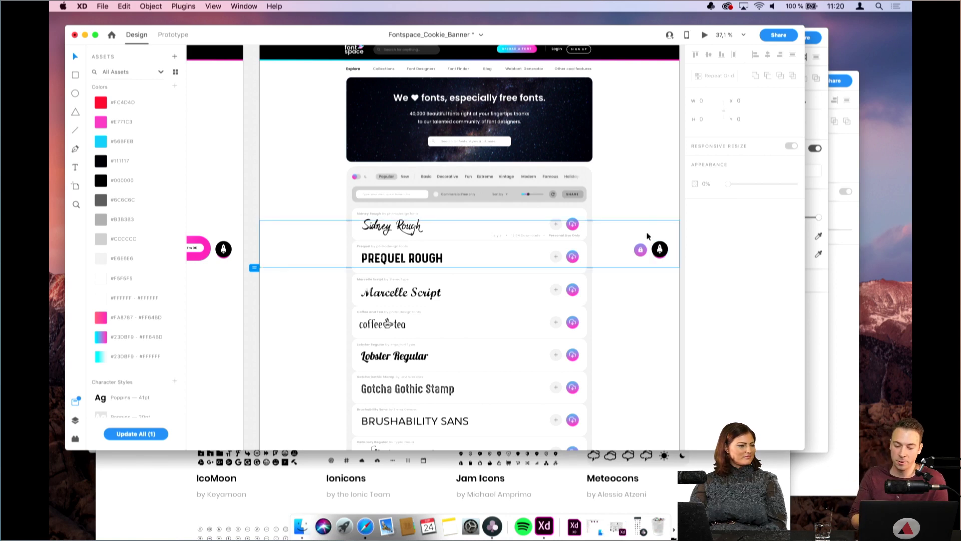
# Compare the collapsed padlock button with the full cookie banner on "Homepage_Sticky_Header – 2" and inspect its spacing to the rocket button
pyautogui.scroll(5, 636, 251)
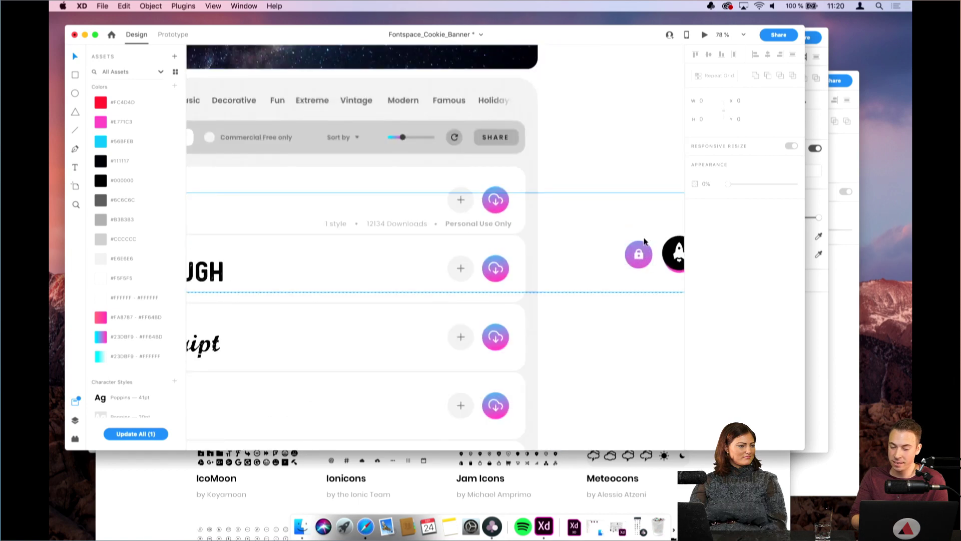
pyautogui.hscroll(2, 636, 248)
pyautogui.click(644, 245)
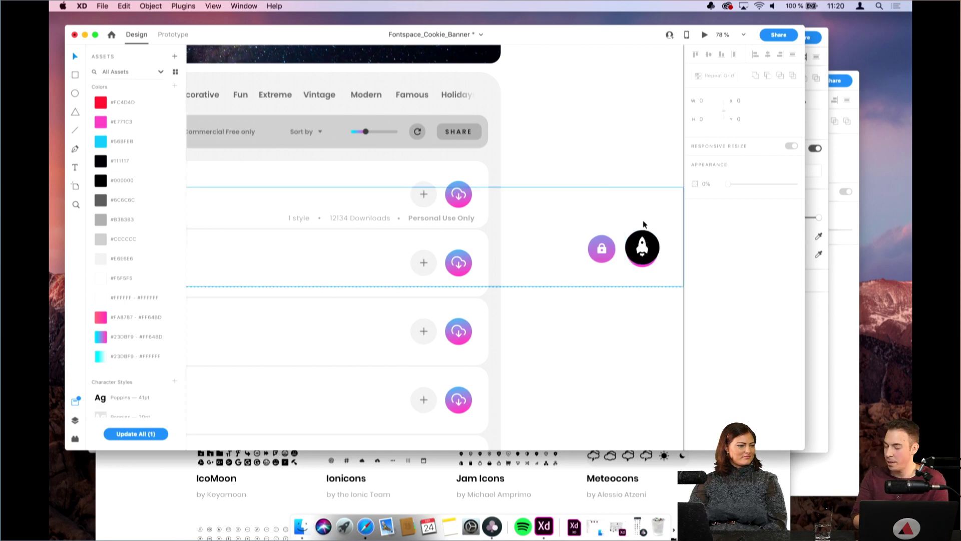
pyautogui.scroll(-3, 644, 223)
pyautogui.scroll(-5, 644, 224)
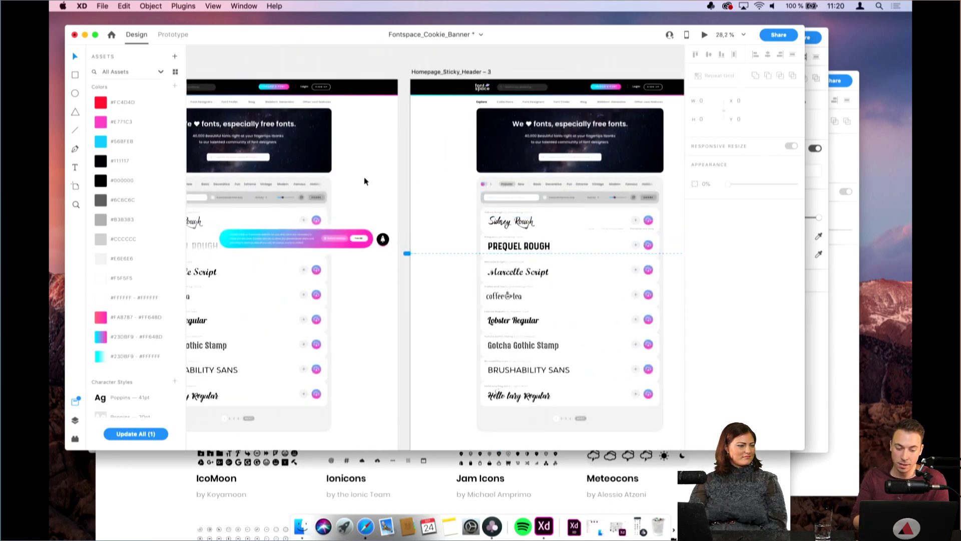
pyautogui.scroll(2, 365, 181)
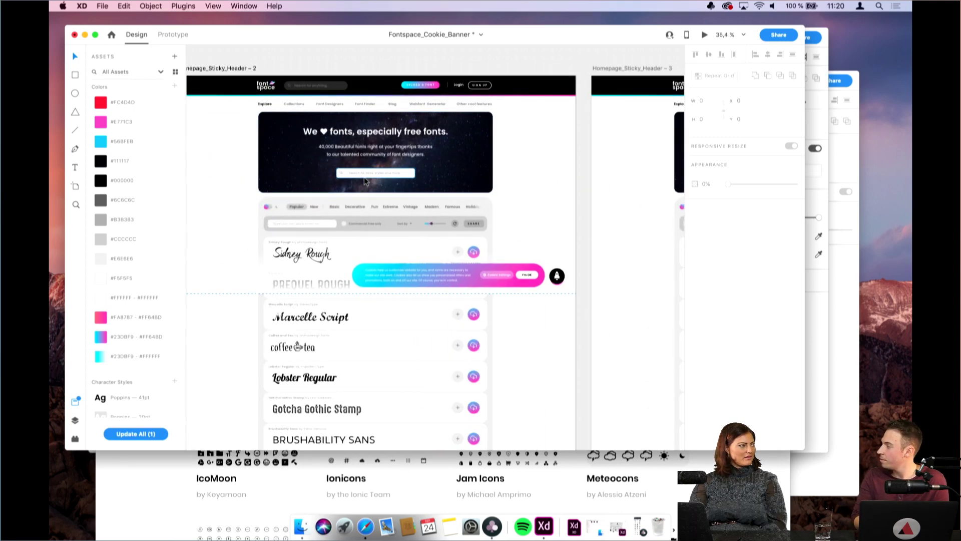
pyautogui.hscroll(10, 365, 181)
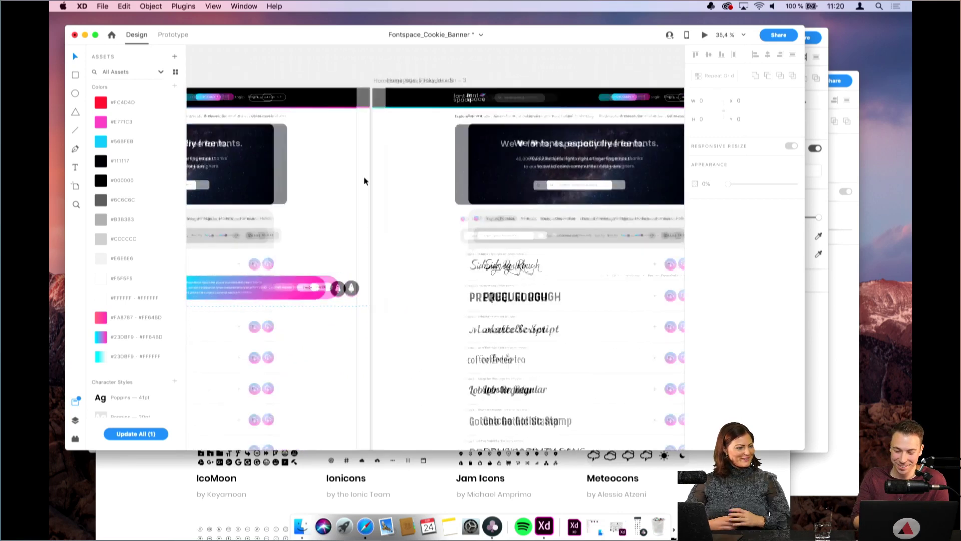
pyautogui.hscroll(3, 364, 181)
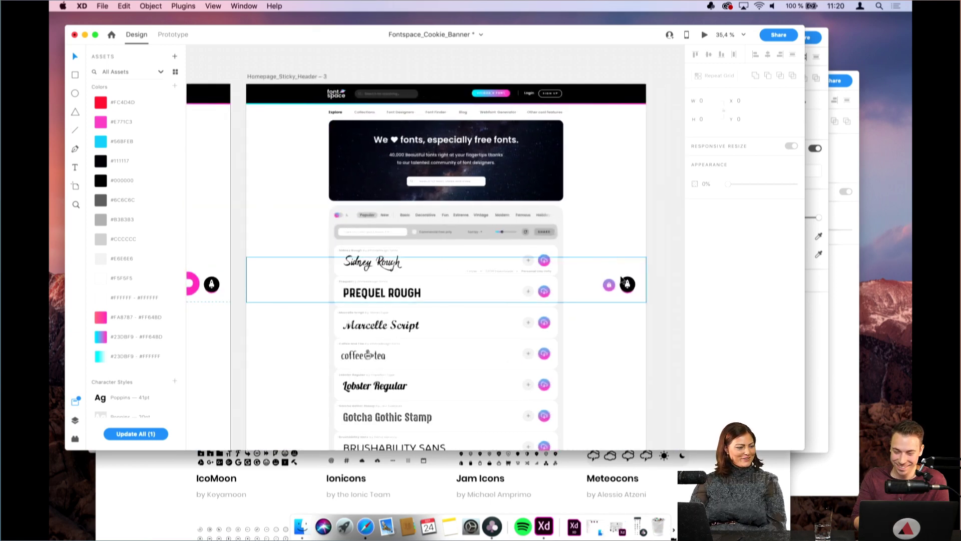
pyautogui.scroll(-2, 616, 284)
pyautogui.scroll(5, 616, 284)
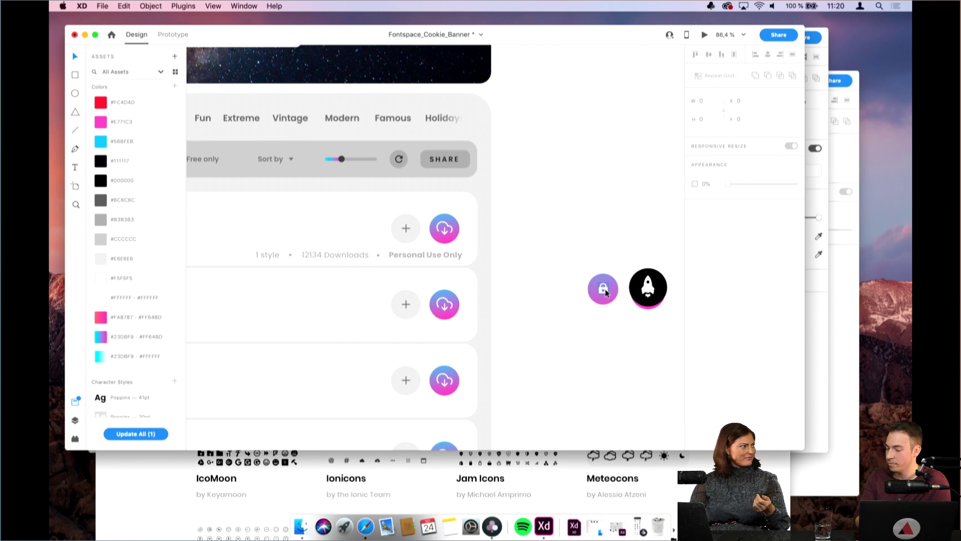
pyautogui.scroll(-2, 611, 247)
pyautogui.scroll(3, 611, 247)
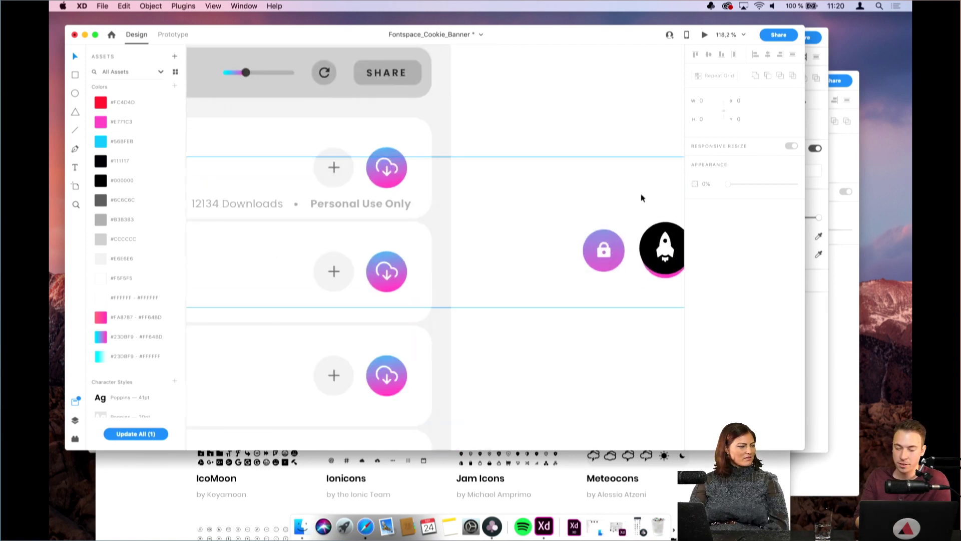
pyautogui.hscroll(1, 642, 198)
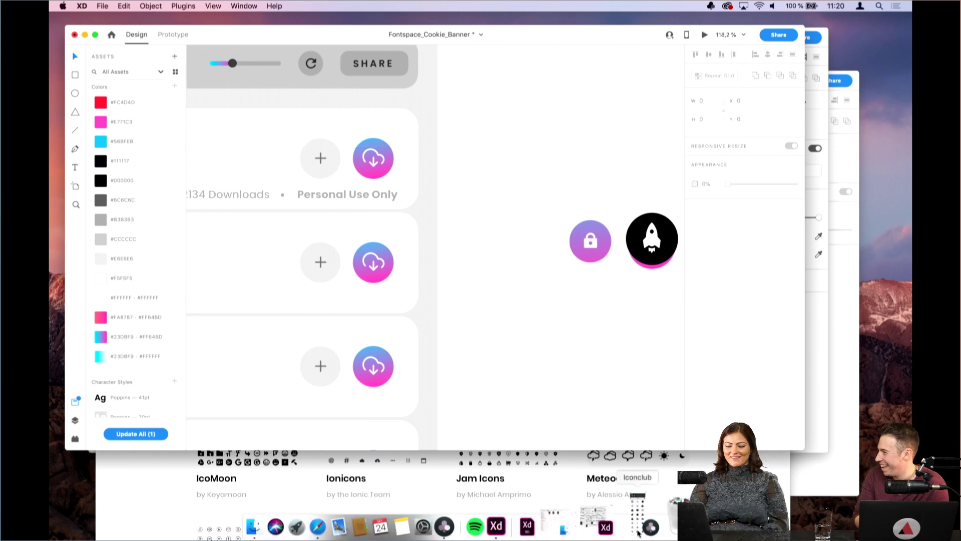
# Remove the white padlock icon from the gradient circle beside the rocket button
pyautogui.scroll(5, 580, 230)
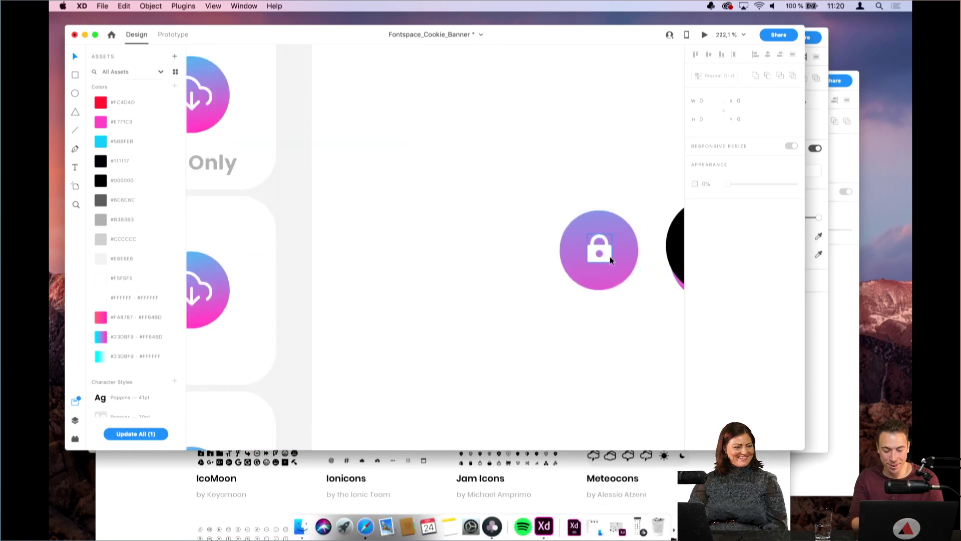
pyautogui.click(610, 260)
pyautogui.hscroll(4, 610, 260)
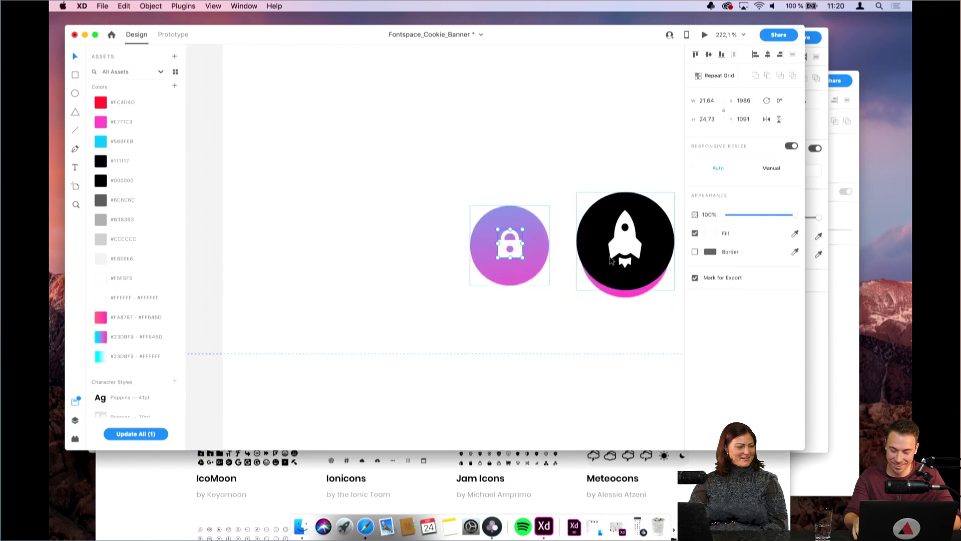
pyautogui.press('Escape')
# Draw a white 50 × 20 ellipse across the middle of the gradient circle and remove its border
pyautogui.click(75, 94)
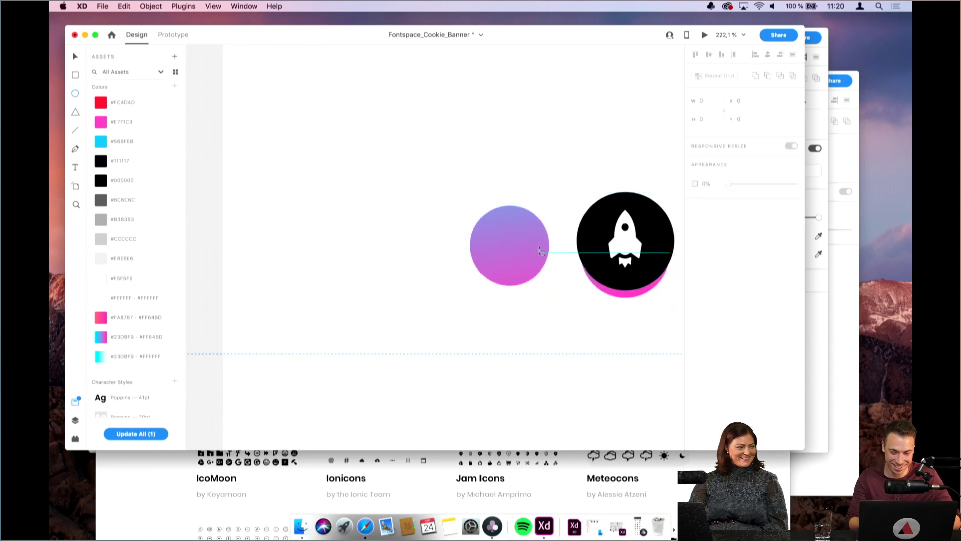
pyautogui.scroll(8, 540, 252)
pyautogui.moveTo(375, 203); pyautogui.dragTo(531, 264)
pyautogui.press('v')
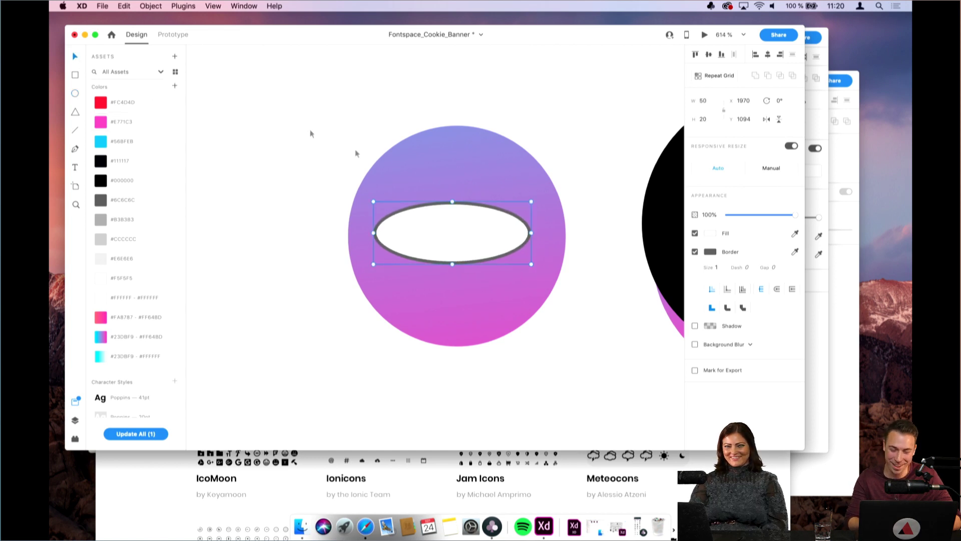
pyautogui.moveTo(425, 242); pyautogui.dragTo(434, 242)
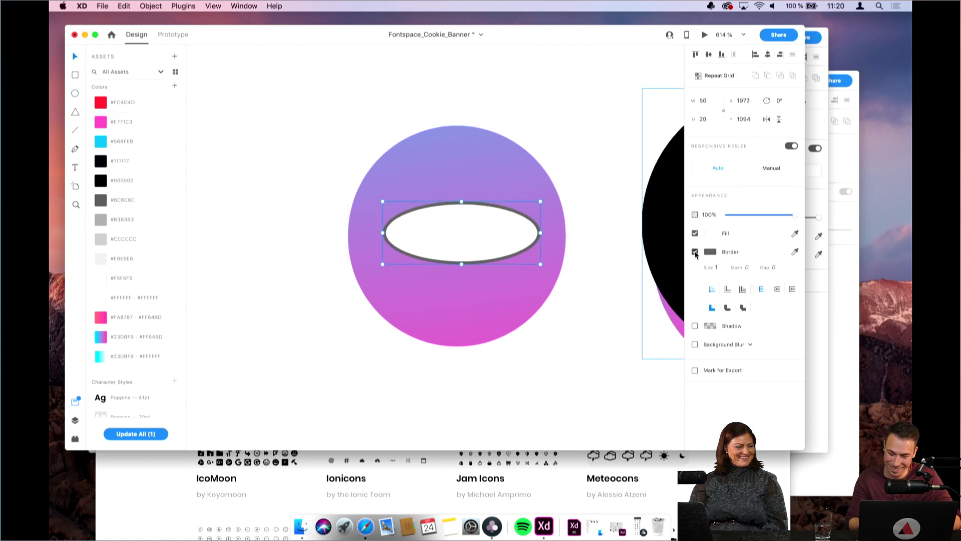
pyautogui.click(695, 252)
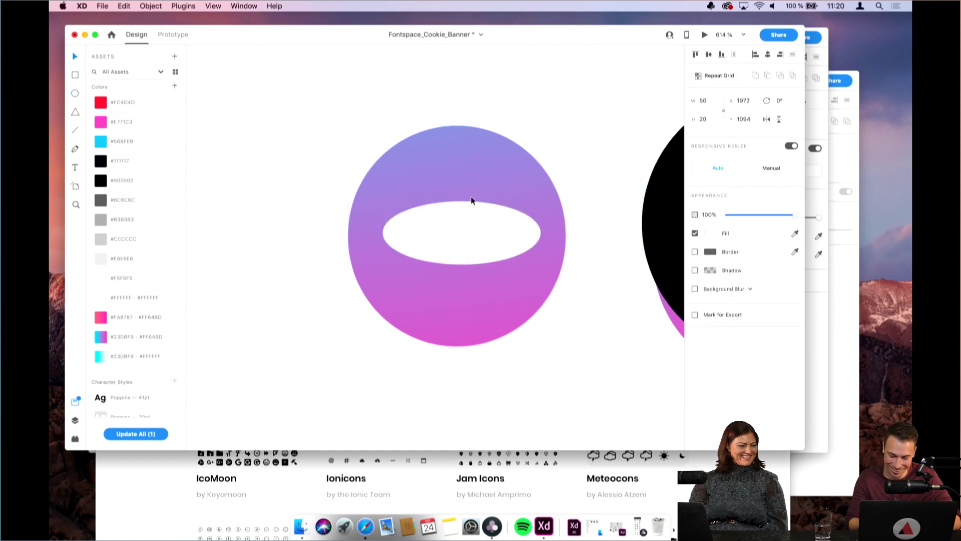
# Rotate the white ellipse to -17° and reposition it at the centre of the gradient circle
pyautogui.click(548, 200)
pyautogui.click(511, 223)
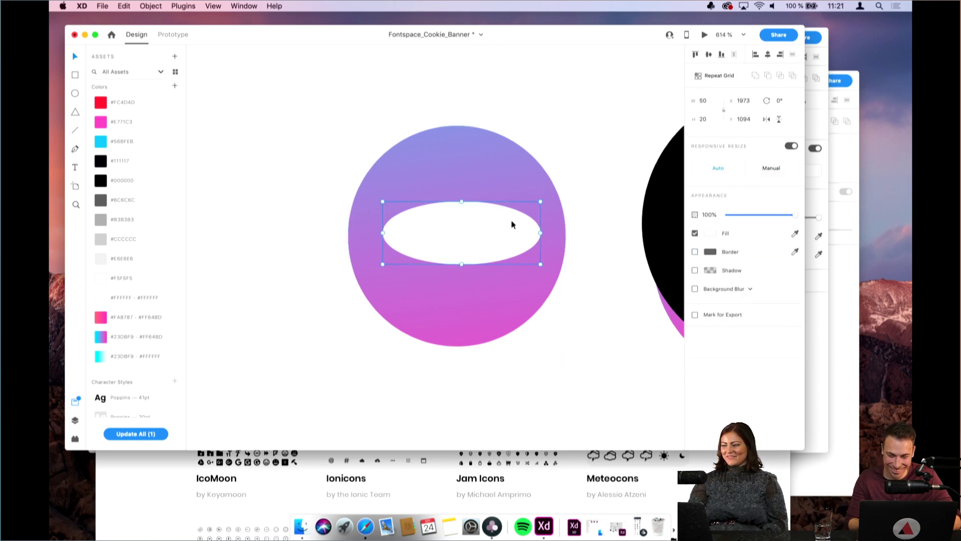
pyautogui.click(544, 199)
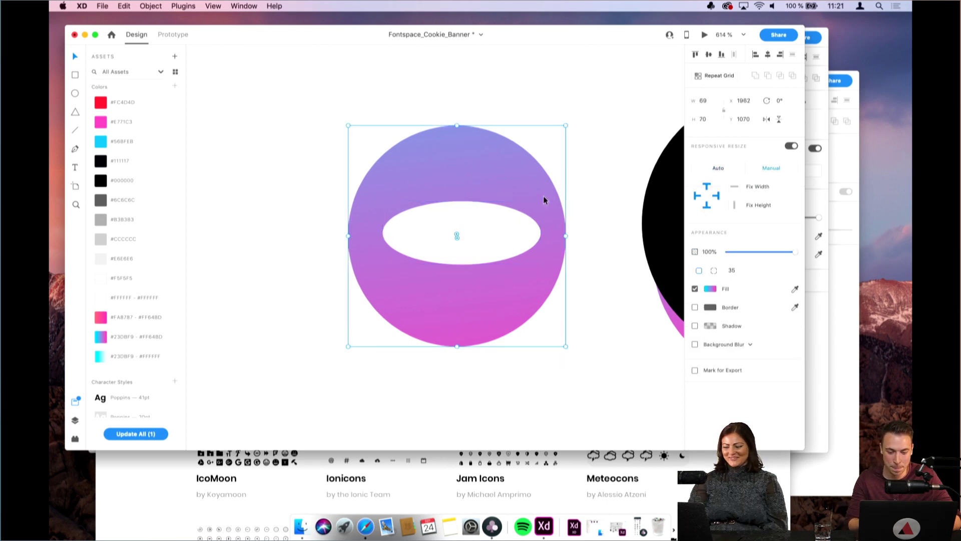
pyautogui.click(504, 237)
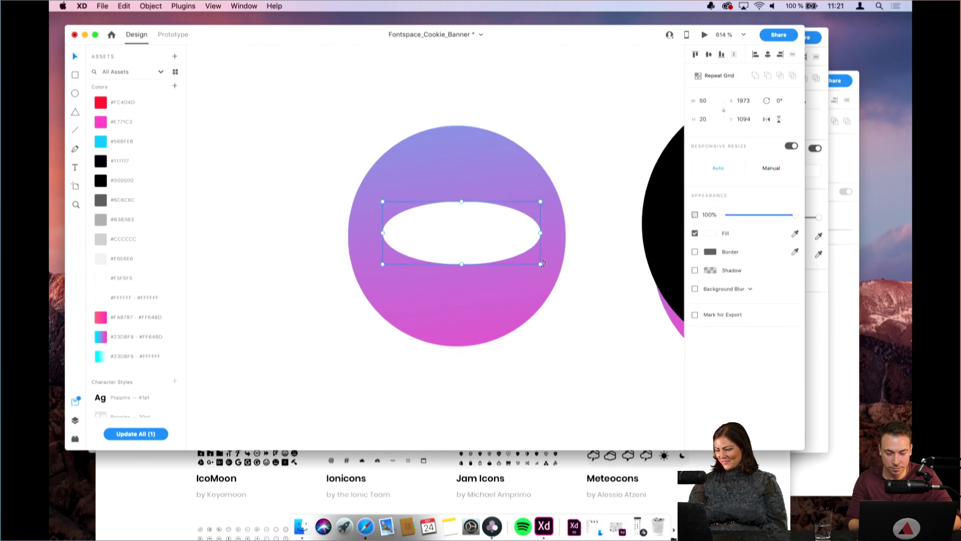
pyautogui.moveTo(543, 263); pyautogui.dragTo(547, 240)
pyautogui.moveTo(490, 238); pyautogui.dragTo(485, 235)
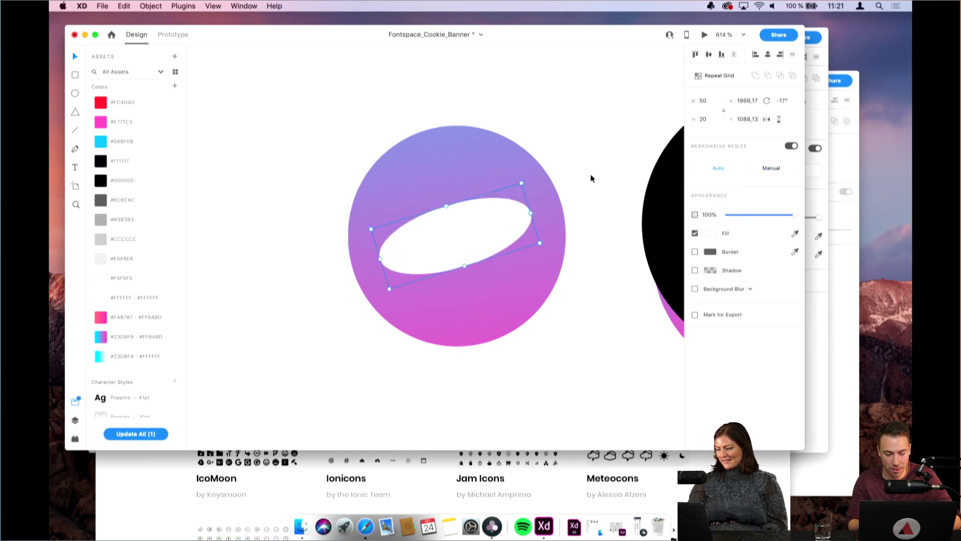
pyautogui.click(592, 179)
# Draw a borderless 6 × 4 ellipse near the white ellipse's left end and fill it with purple sampled from the gradient circle
pyautogui.click(75, 93)
pyautogui.scroll(2, 399, 219)
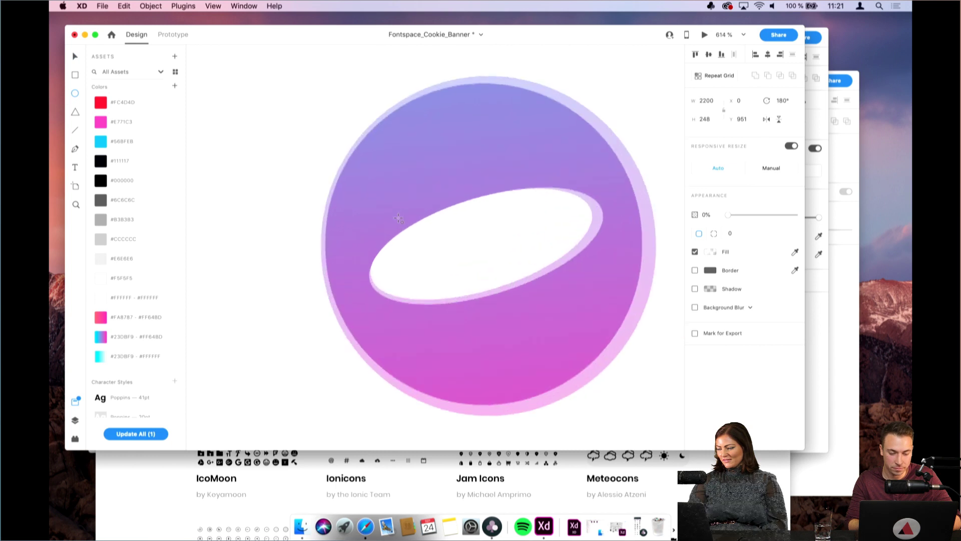
pyautogui.scroll(2, 399, 219)
pyautogui.moveTo(398, 243); pyautogui.dragTo(430, 268)
pyautogui.press('v')
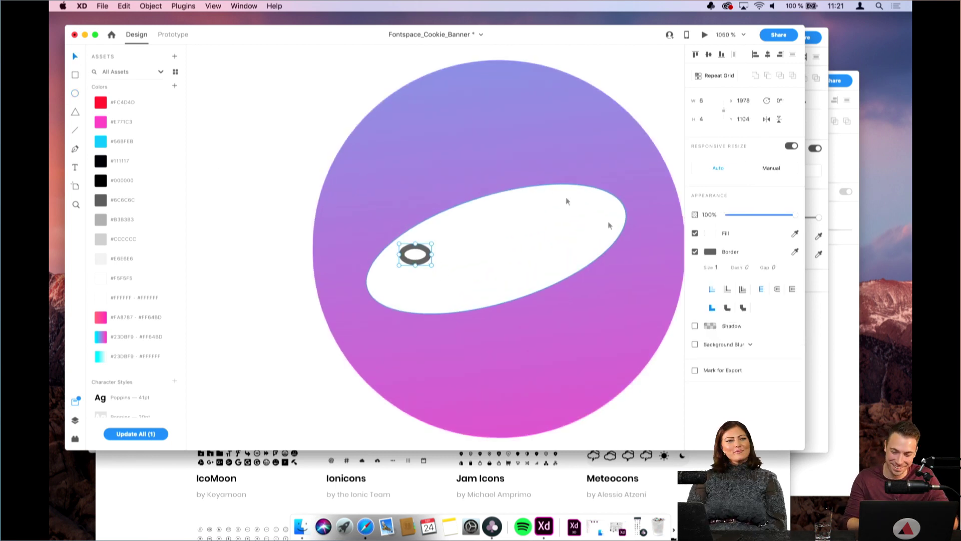
pyautogui.click(695, 251)
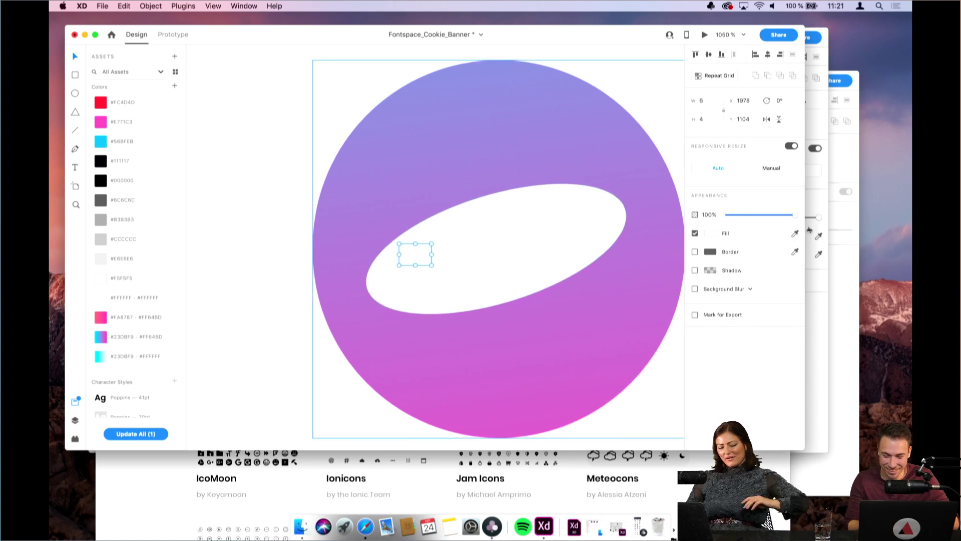
pyautogui.click(795, 233)
pyautogui.click(451, 183)
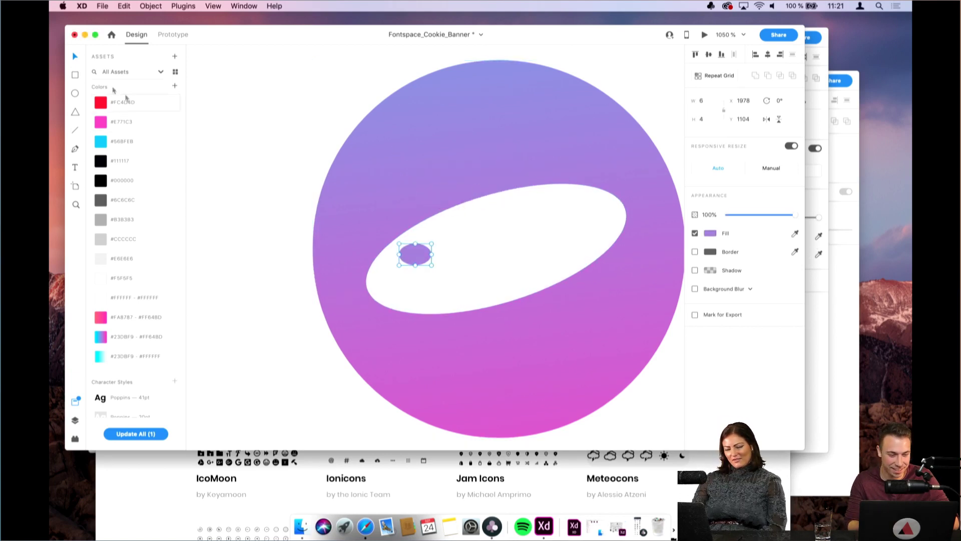
# Add two copies of the purple spot to the white ellipse, one sized 9 × 4 and a smaller one 3 × 2
pyautogui.moveTo(428, 257); pyautogui.dragTo(535, 275)
pyautogui.click(498, 228)
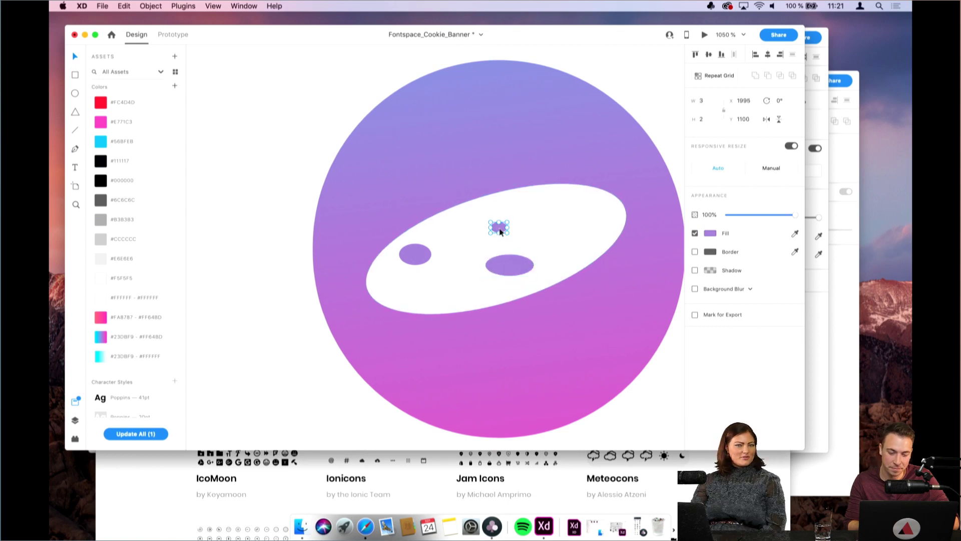
pyautogui.moveTo(507, 232)
pyautogui.mouseDown()
pyautogui.moveTo(524, 232)
pyautogui.moveTo(507, 230)
pyautogui.mouseUp()
pyautogui.click(518, 251)
pyautogui.click(508, 265)
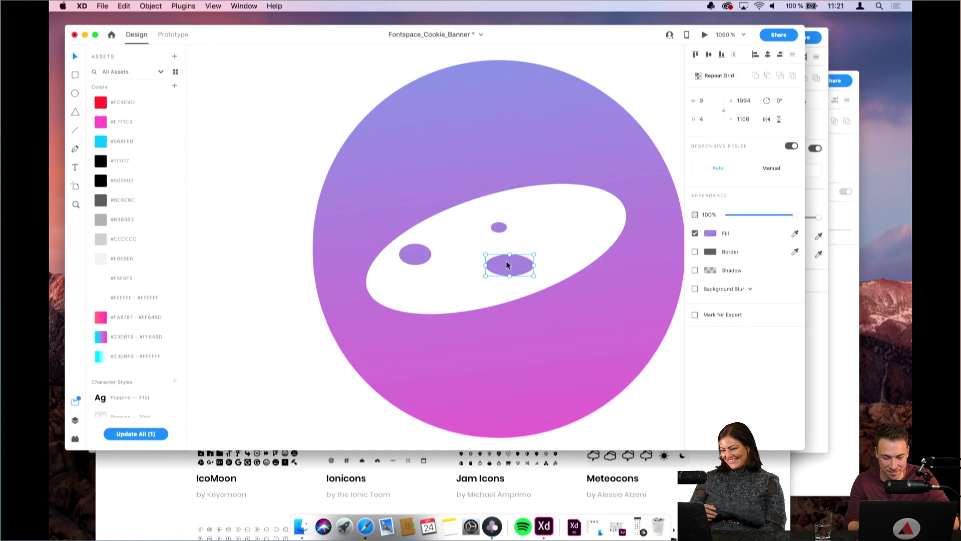
# Copy more purple spots onto the white ellipse: small ones at upper left and right, and a medium one at upper right
pyautogui.moveTo(533, 276); pyautogui.dragTo(489, 245)
pyautogui.scroll(-5, 603, 195)
pyautogui.scroll(2, 601, 198)
pyautogui.click(519, 231)
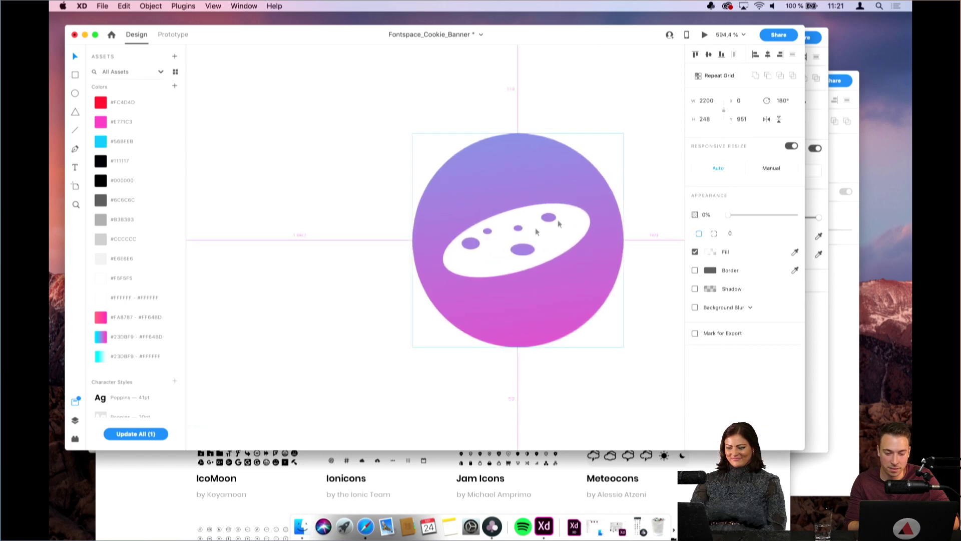
pyautogui.moveTo(488, 235); pyautogui.dragTo(552, 243)
pyautogui.click(600, 167)
# Add another 3 × 2 purple spot near the lower left edge of the white ellipse
pyautogui.scroll(-5, 599, 167)
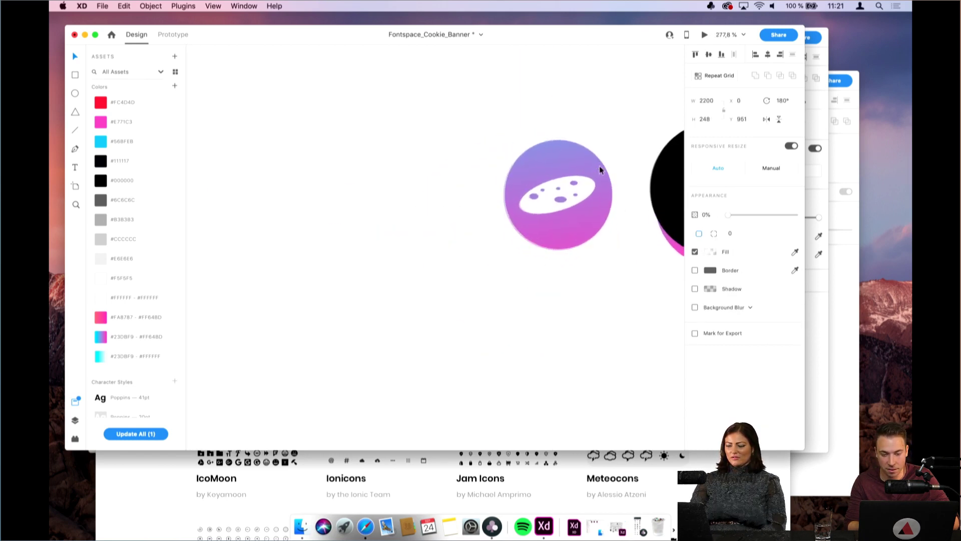
pyautogui.scroll(6, 599, 166)
pyautogui.moveTo(520, 199); pyautogui.dragTo(472, 263)
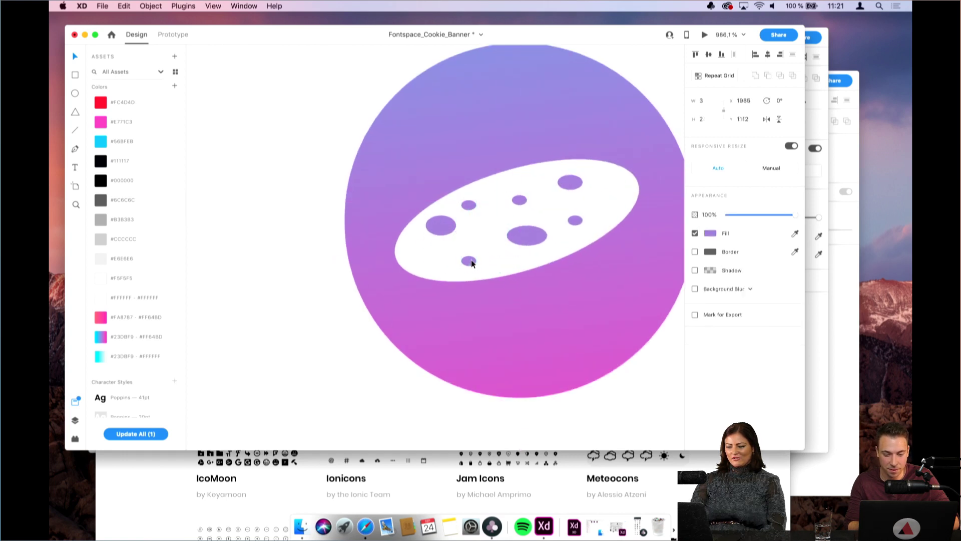
pyautogui.click(659, 133)
pyautogui.scroll(-3, 661, 135)
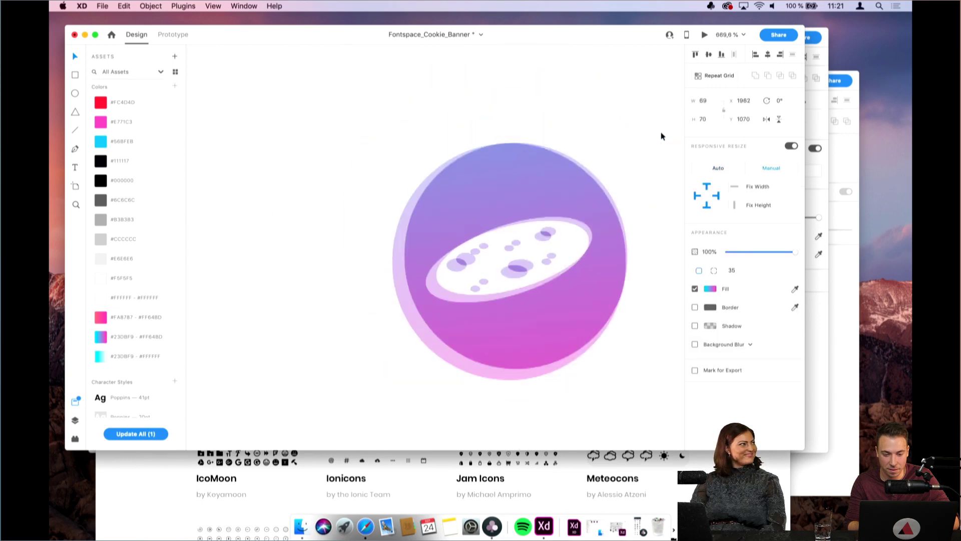
pyautogui.scroll(-1, 661, 135)
# Copy a small spot outside the ellipse, fill it white, and duplicate it into crumbs at the ellipse's lower right and upper left
pyautogui.scroll(4, 545, 208)
pyautogui.moveTo(441, 240); pyautogui.dragTo(463, 293)
pyautogui.click(710, 233)
pyautogui.moveTo(651, 225); pyautogui.dragTo(537, 127)
pyautogui.click(465, 286)
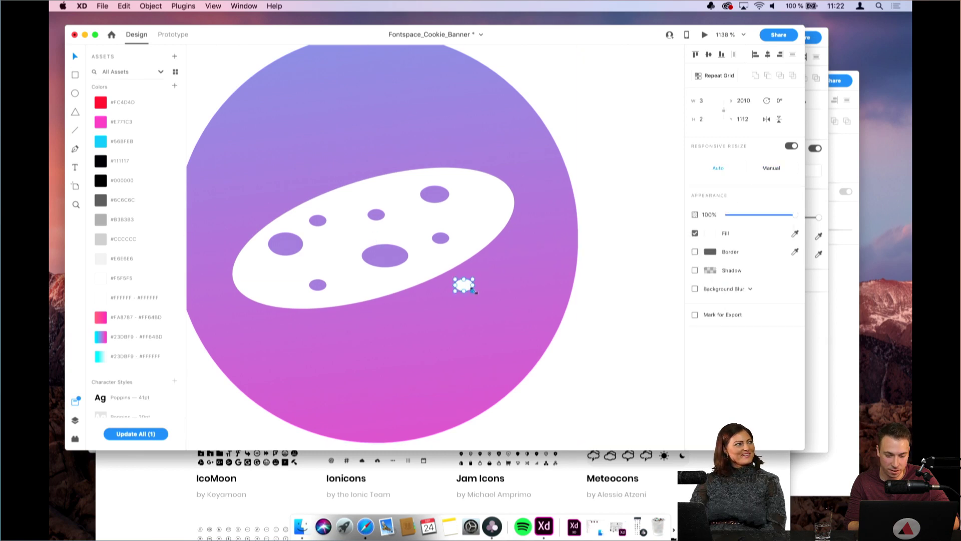
pyautogui.moveTo(473, 290); pyautogui.dragTo(249, 211)
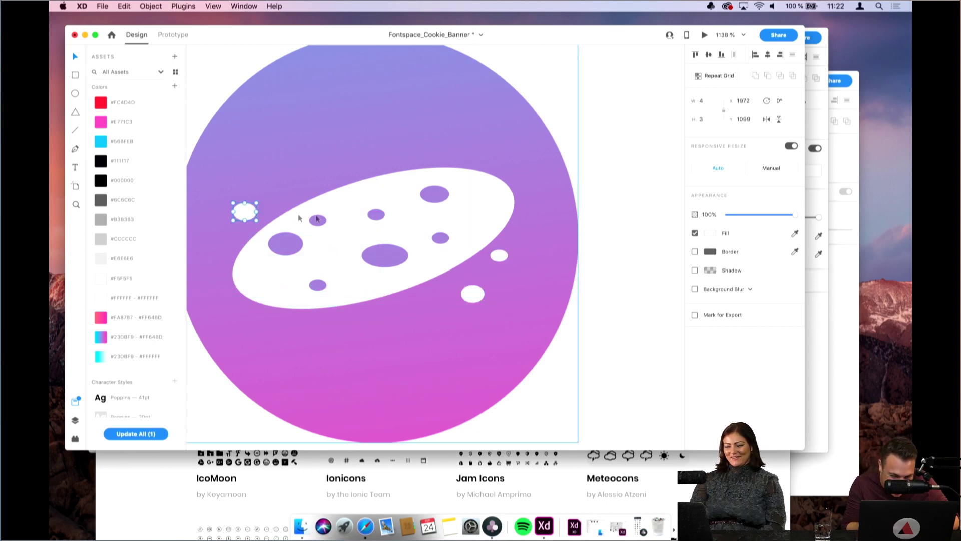
# Enlarge the upper left white crumb to 5 × 4 and move it slightly higher above the white ellipse
pyautogui.press('super+minus')
pyautogui.press('super+minus')
pyautogui.press('super+minus')
pyautogui.press('super+minus')
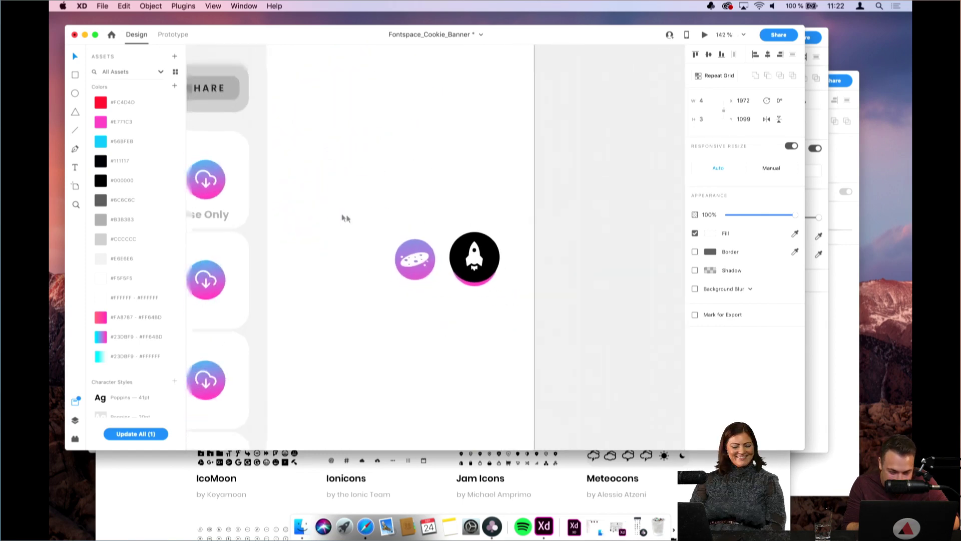
pyautogui.scroll(10, 409, 246)
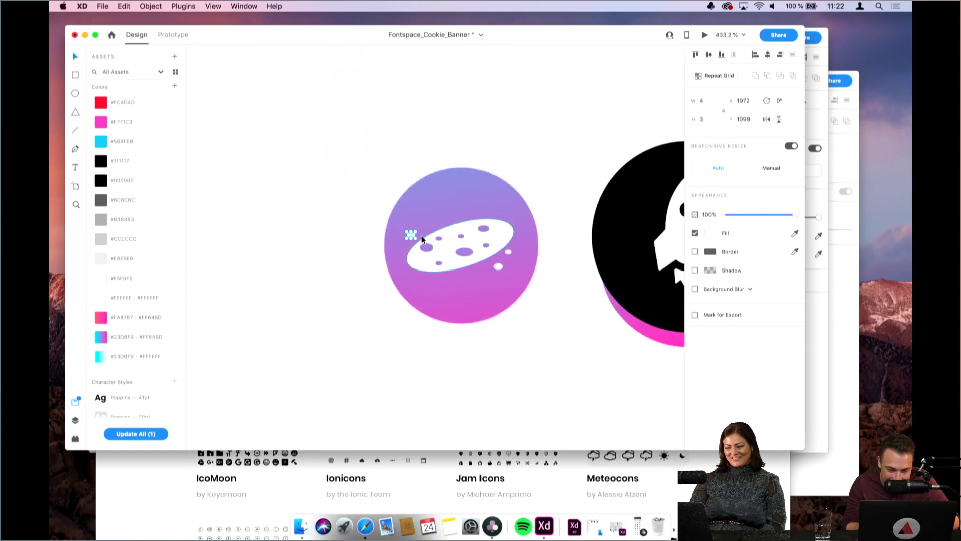
pyautogui.moveTo(418, 243); pyautogui.dragTo(415, 225)
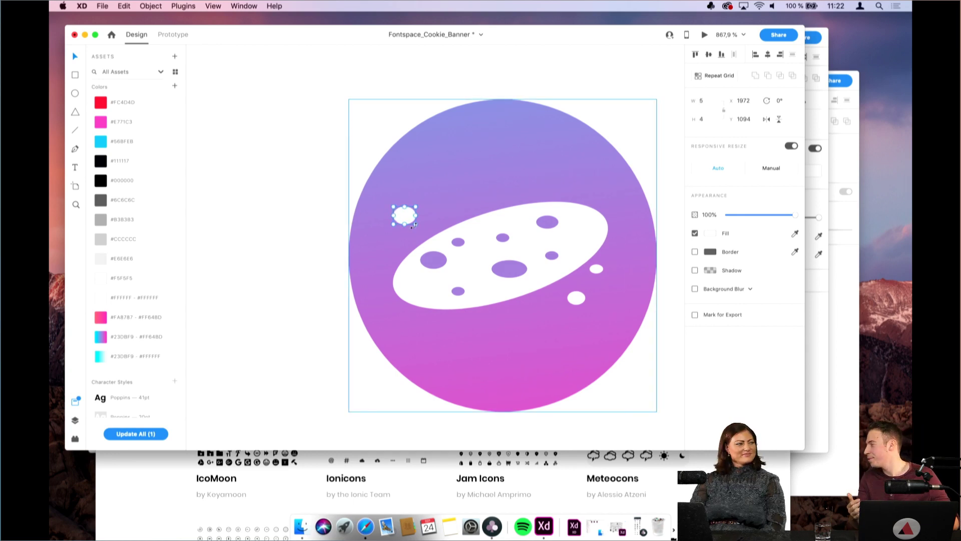
# Shift the upper middle and upper right purple spots further toward the right end of the white ellipse
pyautogui.click(453, 166)
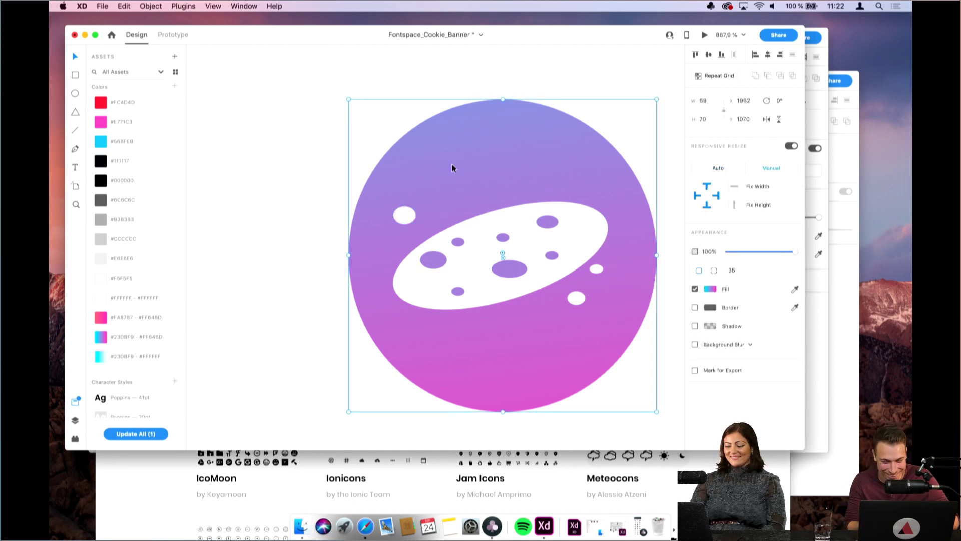
pyautogui.click(431, 259)
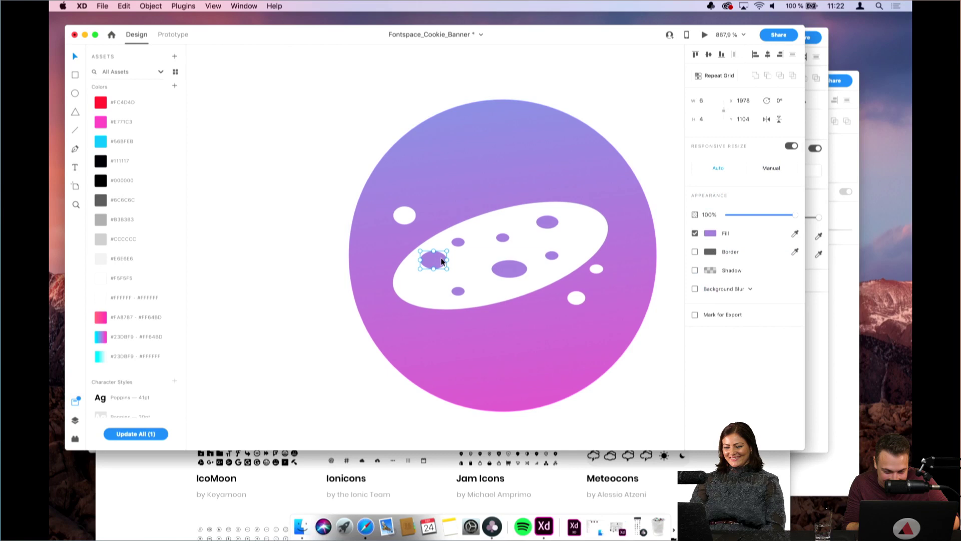
pyautogui.click(509, 270)
pyautogui.moveTo(505, 242); pyautogui.dragTo(566, 225)
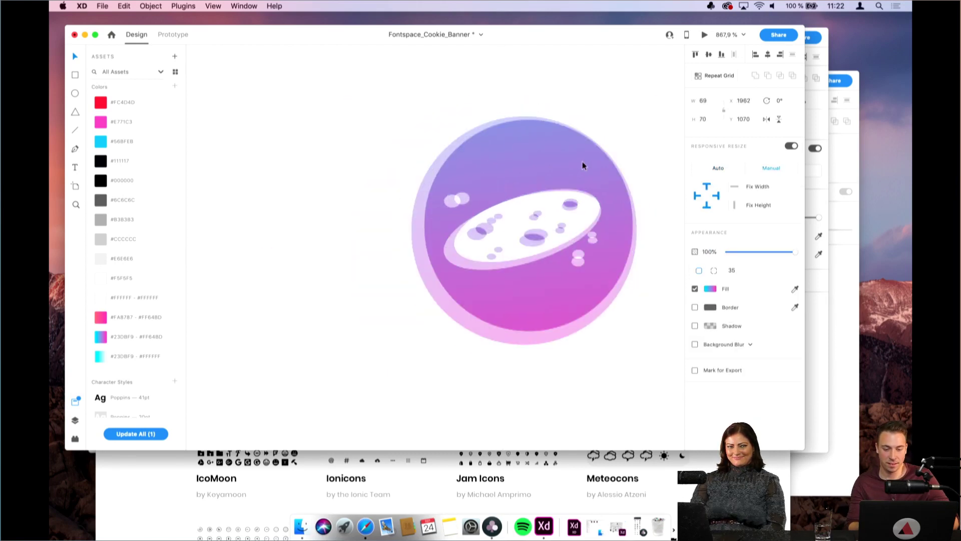
# Examine how the cookie icon button looks beside the rocket button, up close and on the whole duplicated homepage artboard
pyautogui.scroll(-10, 582, 161)
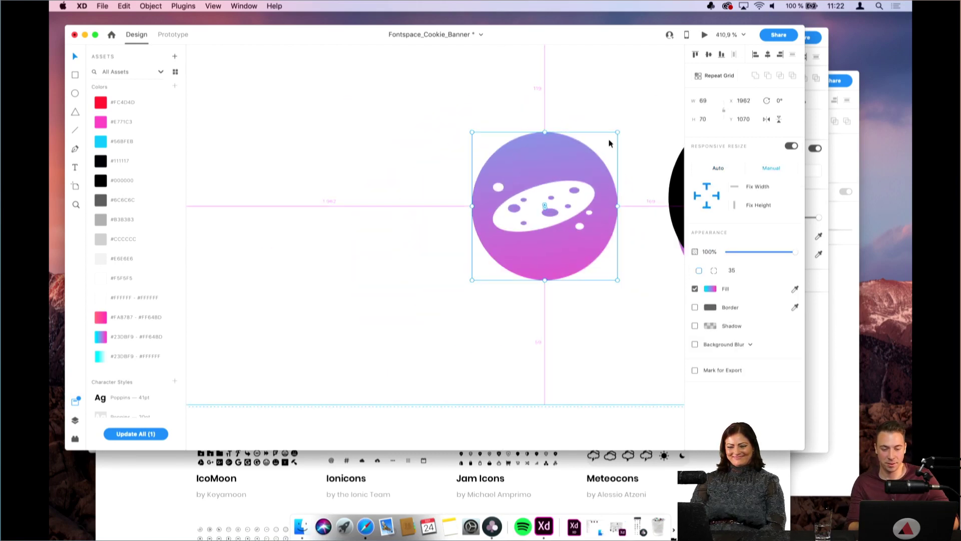
pyautogui.scroll(-8, 618, 101)
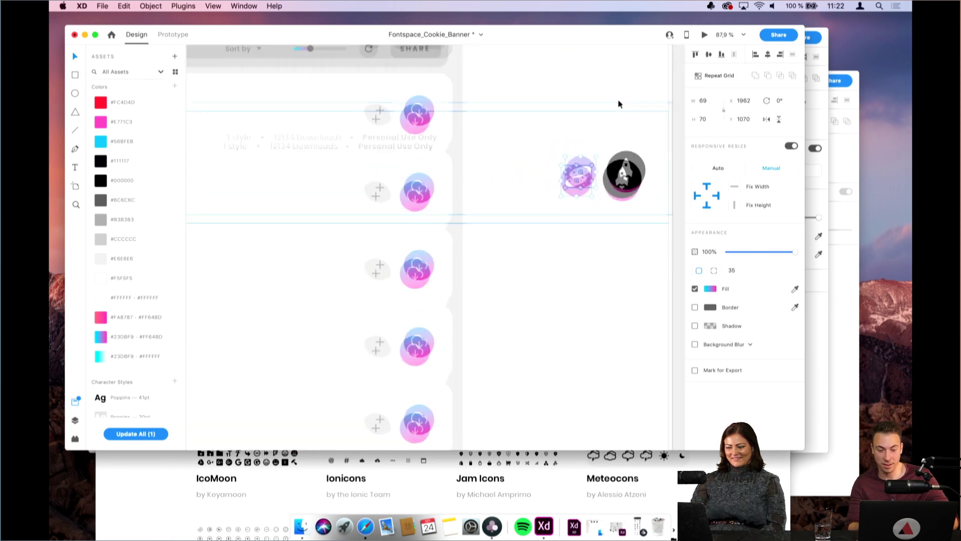
pyautogui.click(618, 101)
pyautogui.scroll(1, 591, 160)
pyautogui.scroll(5, 571, 216)
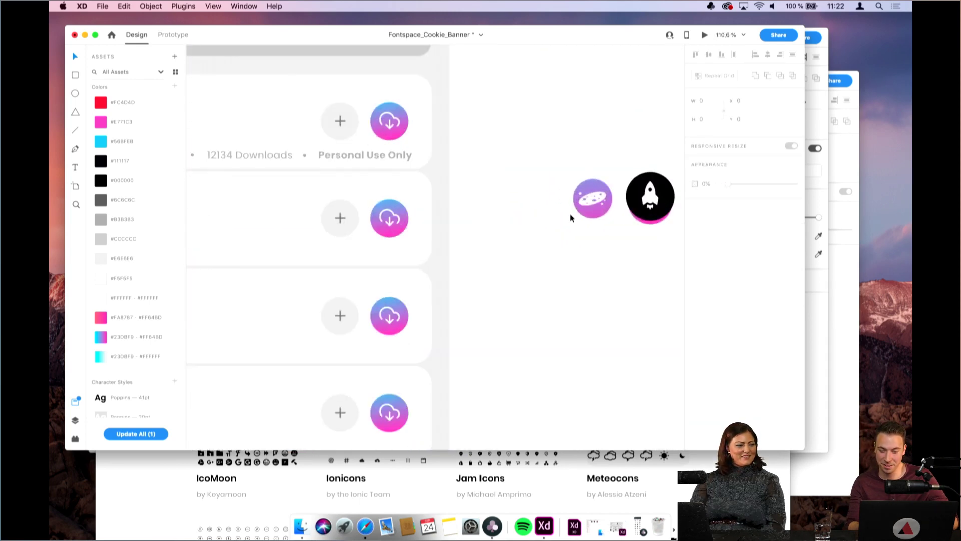
pyautogui.scroll(2, 611, 176)
pyautogui.hscroll(1, 612, 177)
pyautogui.scroll(6, 611, 177)
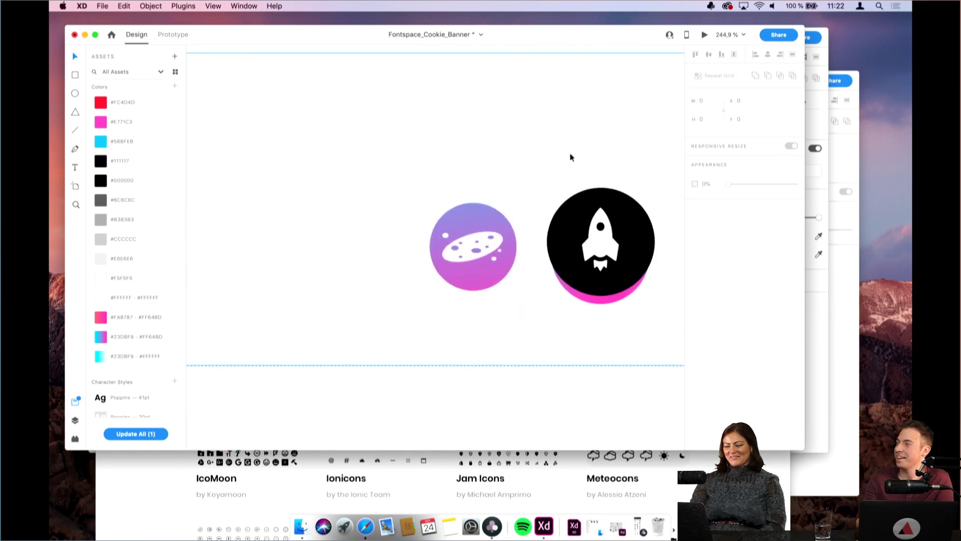
pyautogui.scroll(-8, 504, 182)
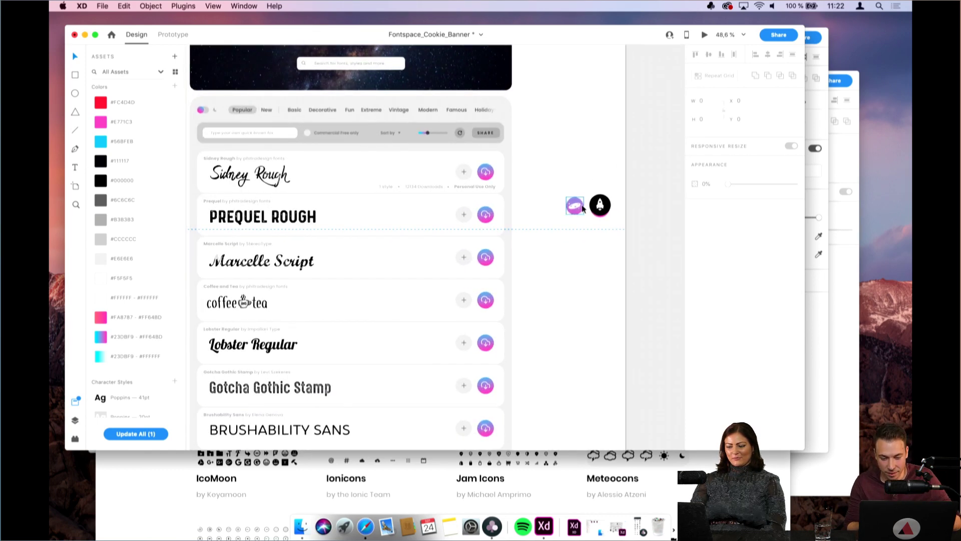
pyautogui.scroll(-1, 629, 181)
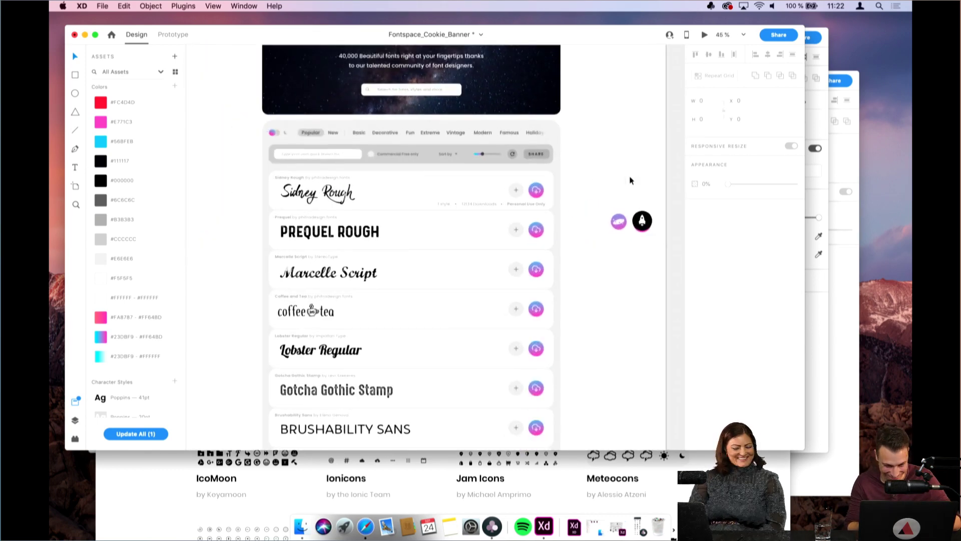
pyautogui.scroll(2, 630, 180)
pyautogui.scroll(-2, 629, 180)
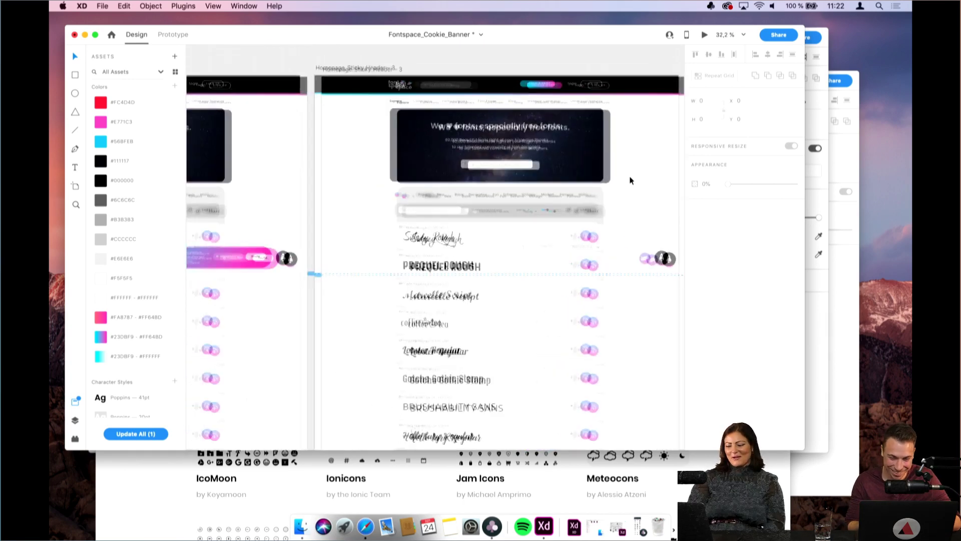
# In Prototype mode, link the whole cookie banner to the Homepage_Sticky_Header – 3 artboard with a Tap interaction
pyautogui.hscroll(5, 355, 199)
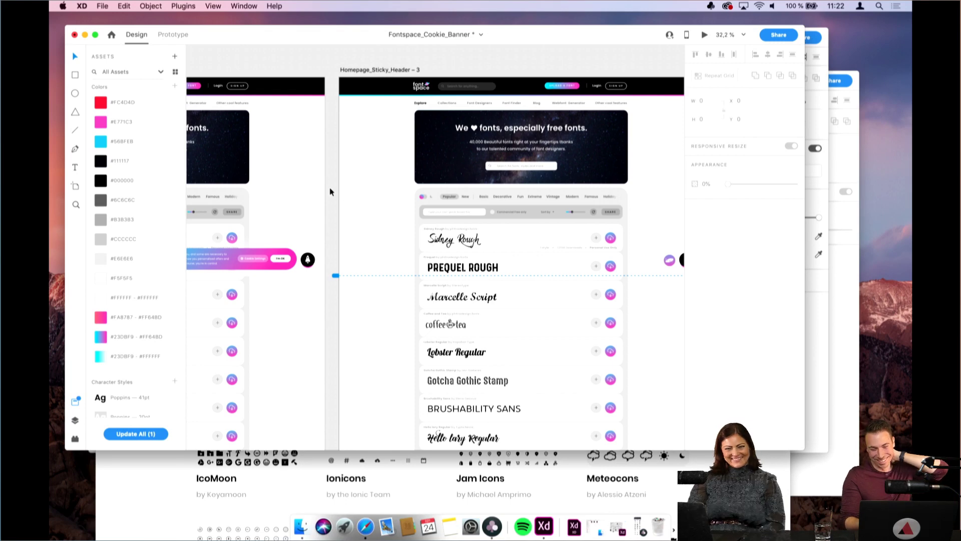
pyautogui.hscroll(-2, 354, 203)
pyautogui.hscroll(2, 354, 211)
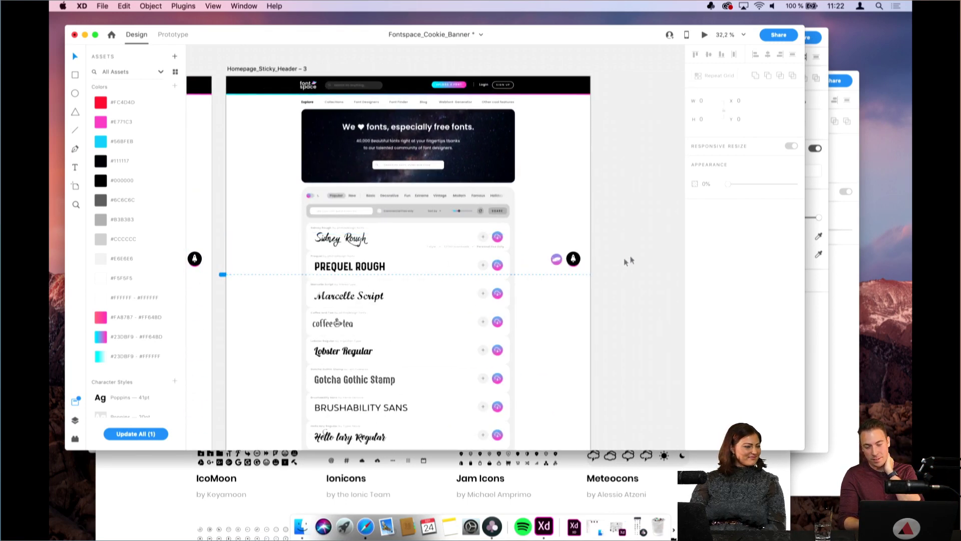
pyautogui.hscroll(-3, 554, 266)
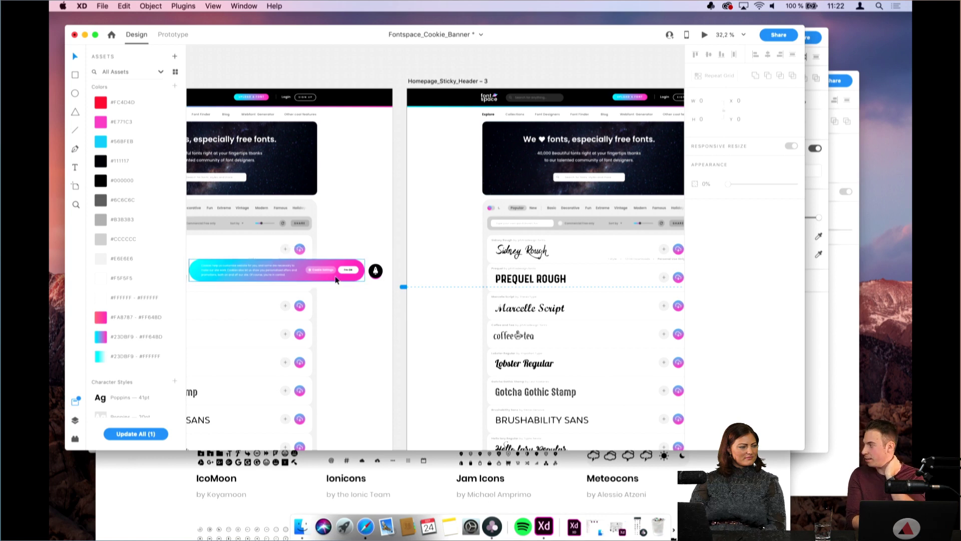
pyautogui.click(172, 35)
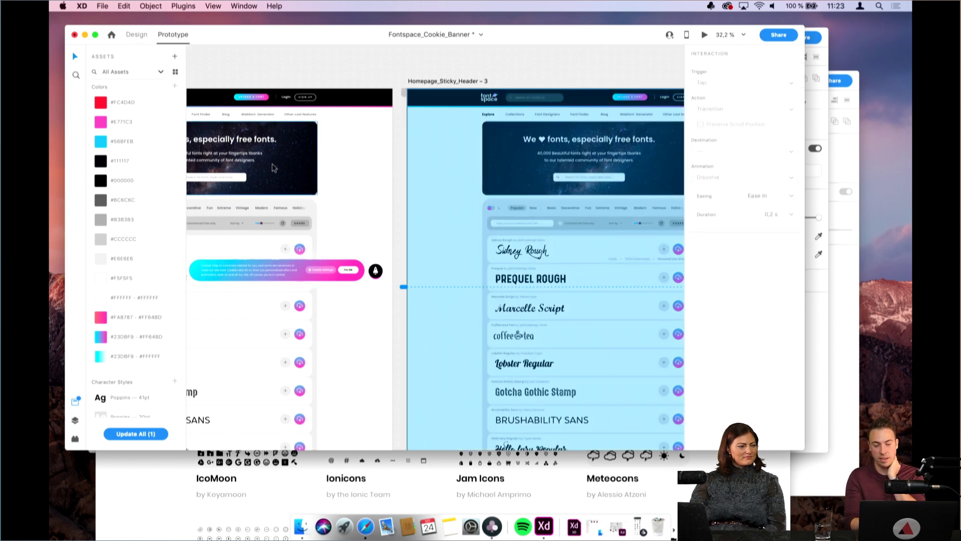
pyautogui.click(376, 272)
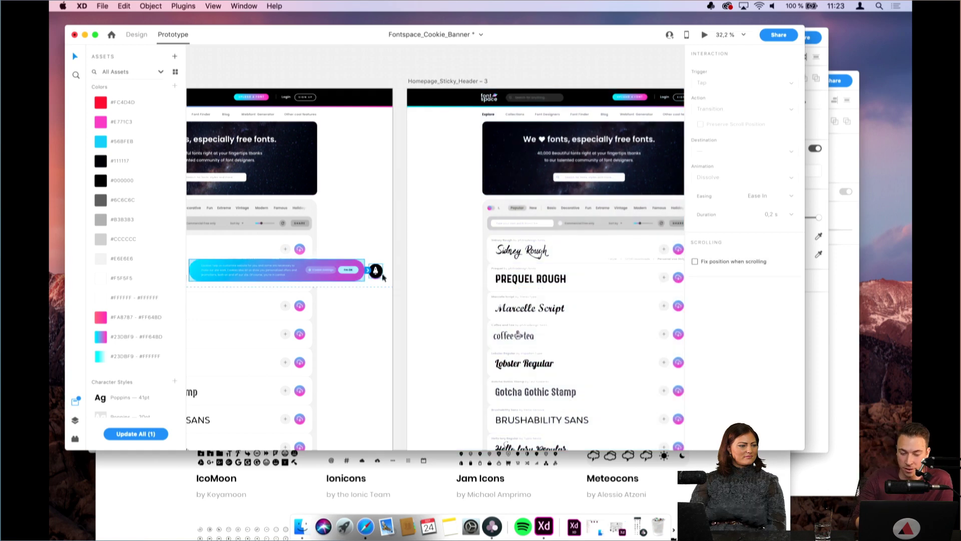
pyautogui.scroll(-2, 375, 276)
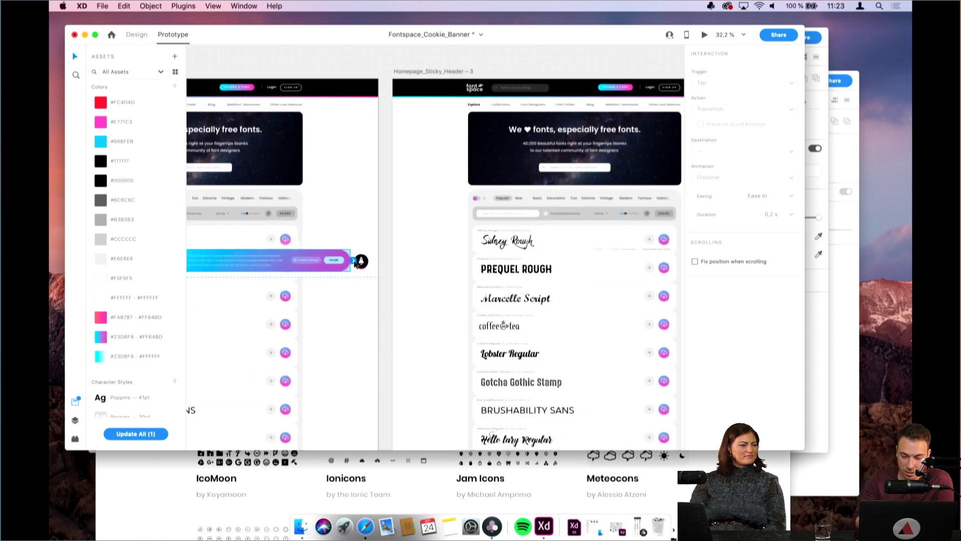
pyautogui.moveTo(354, 261); pyautogui.dragTo(429, 221)
pyautogui.hscroll(4, 451, 200)
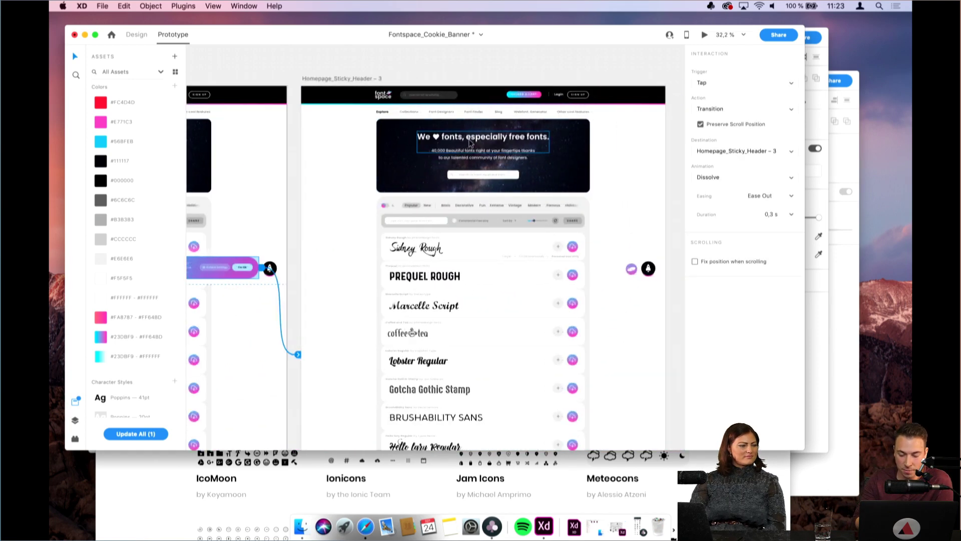
pyautogui.hscroll(3, 469, 143)
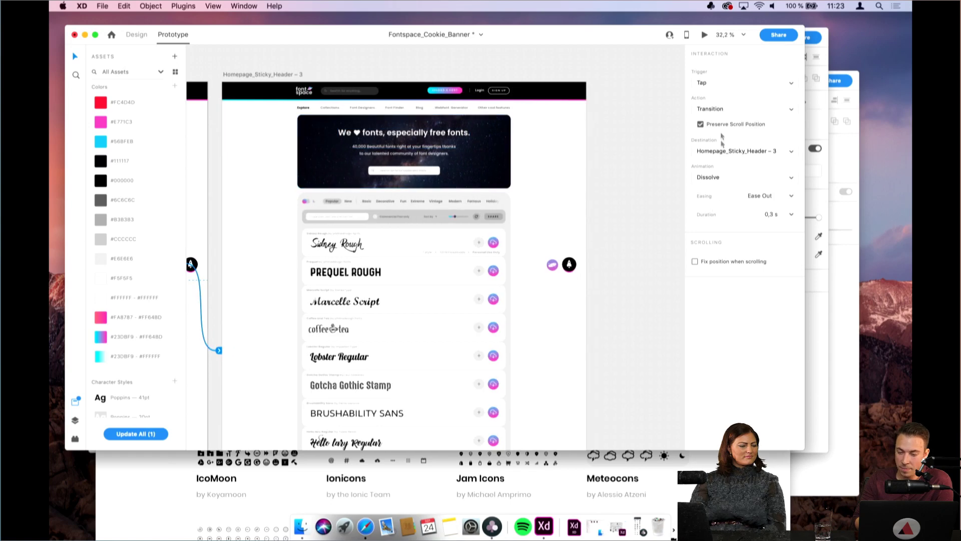
# Set the action of the cookie banner's interaction to Auto-Animate
pyautogui.click(723, 115)
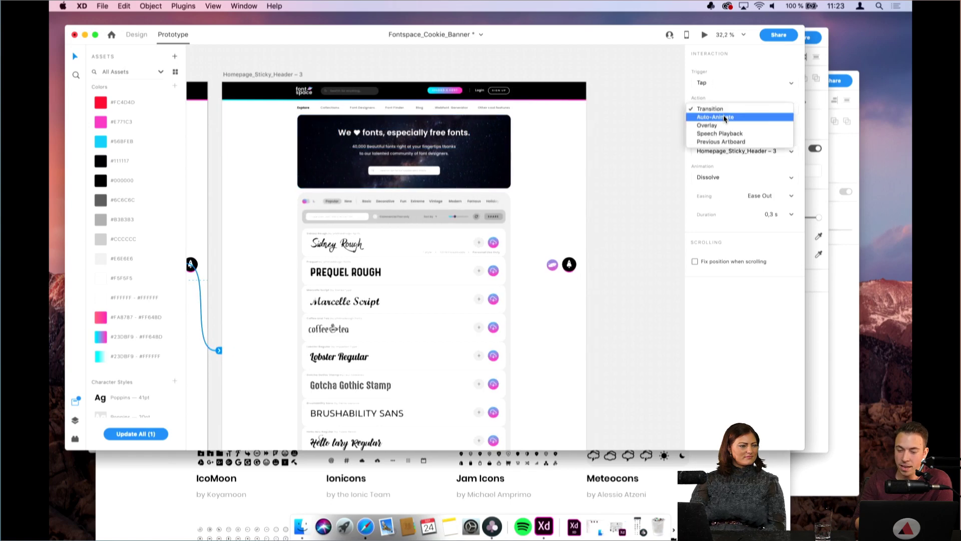
pyautogui.click(723, 116)
pyautogui.hscroll(-2, 623, 172)
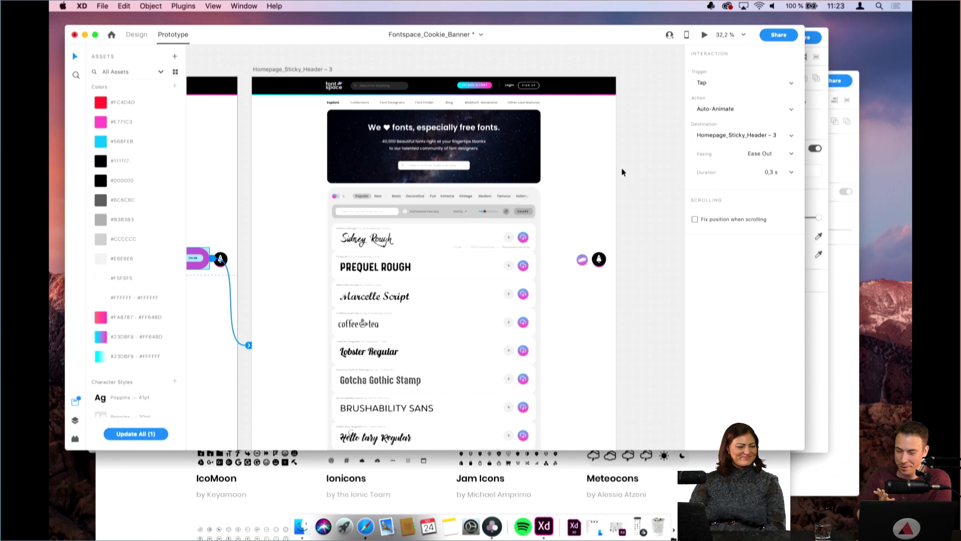
# Preview the prototype from the artboard with the full cookie banner and close the preview
pyautogui.hscroll(-2, 623, 172)
pyautogui.scroll(5, 623, 172)
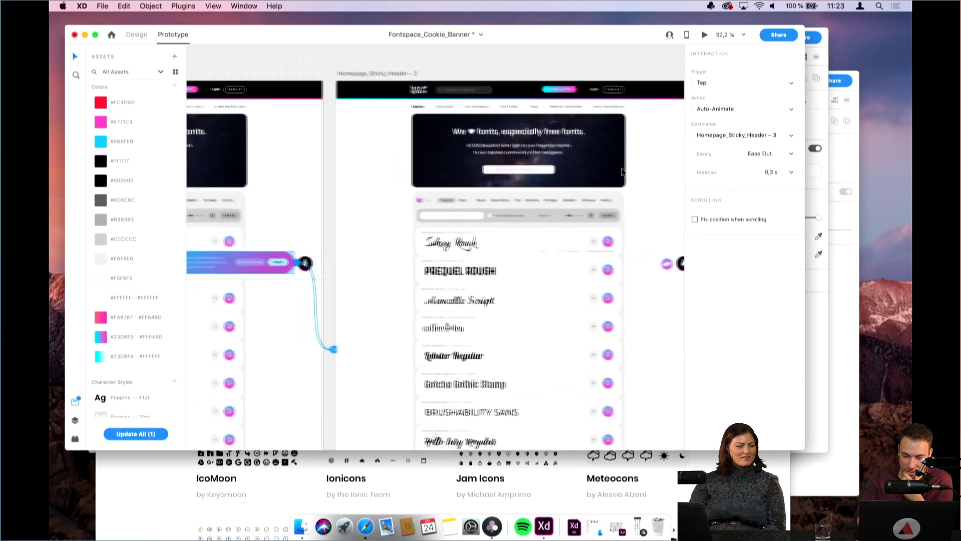
pyautogui.hscroll(3, 626, 226)
pyautogui.click(629, 271)
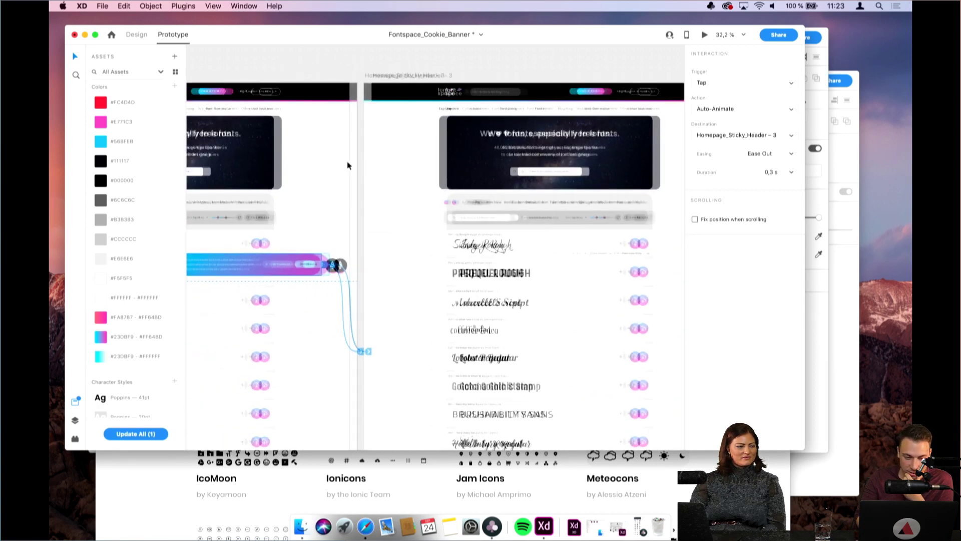
pyautogui.hscroll(-3, 348, 163)
pyautogui.click(335, 162)
pyautogui.click(705, 35)
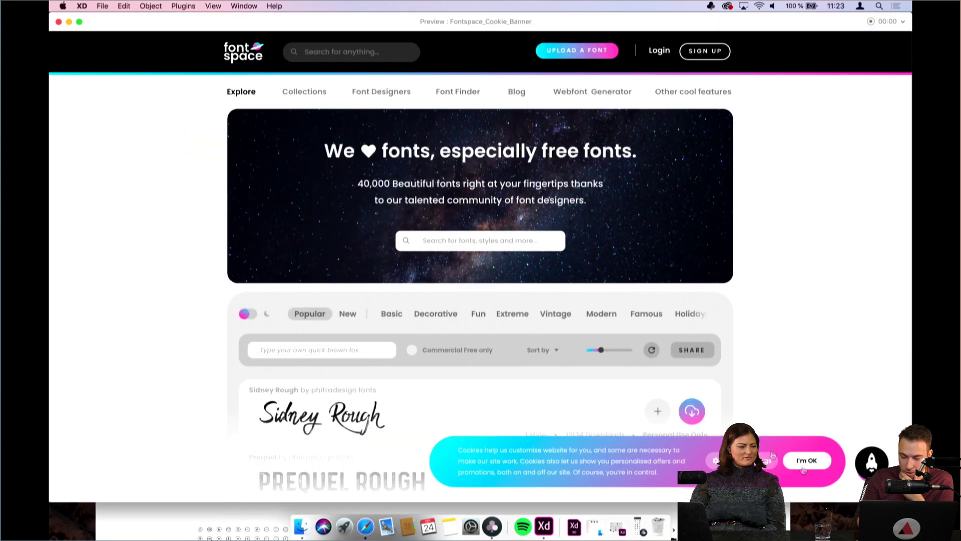
pyautogui.click(58, 22)
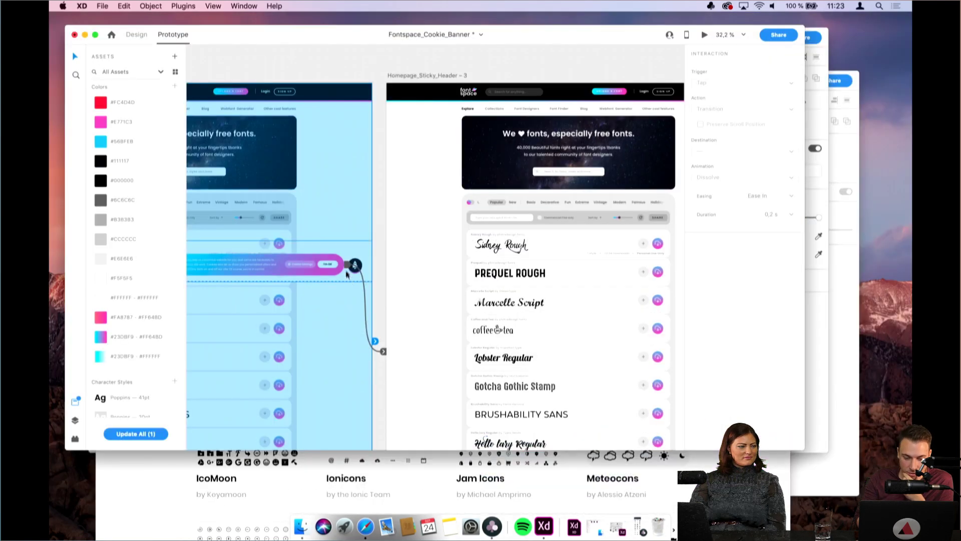
# Link the banner's I'm OK button to the Homepage_Sticky_Header – 3 artboard with a Tap trigger and Auto-Animate
pyautogui.click(337, 268)
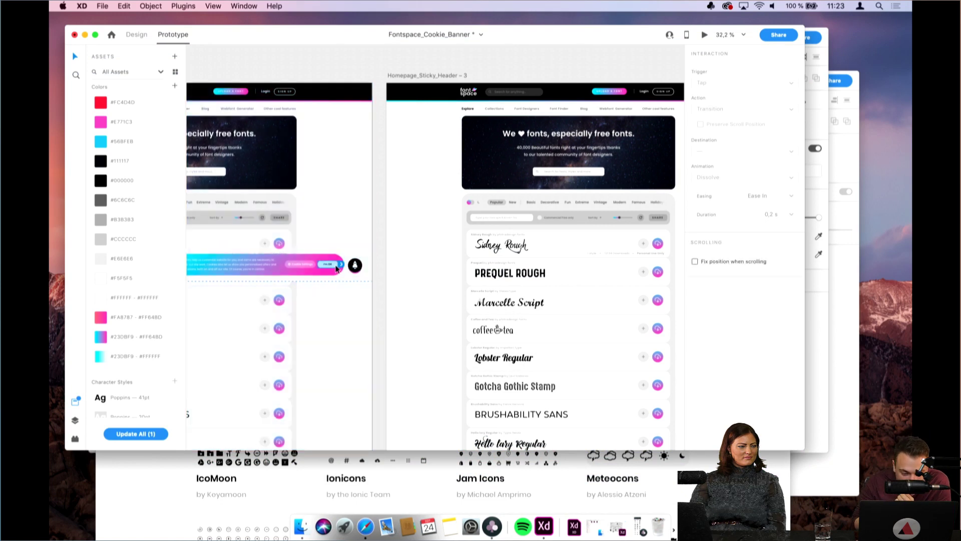
pyautogui.moveTo(355, 266); pyautogui.dragTo(606, 291)
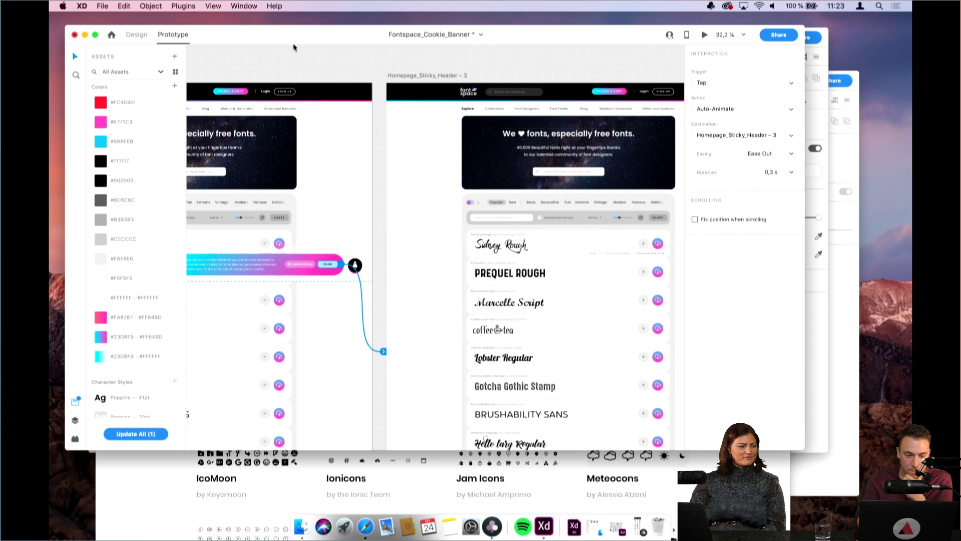
pyautogui.click(312, 119)
# Preview the banner artboard and test collapsing the cookie banner through its I'm OK button
pyautogui.click(705, 36)
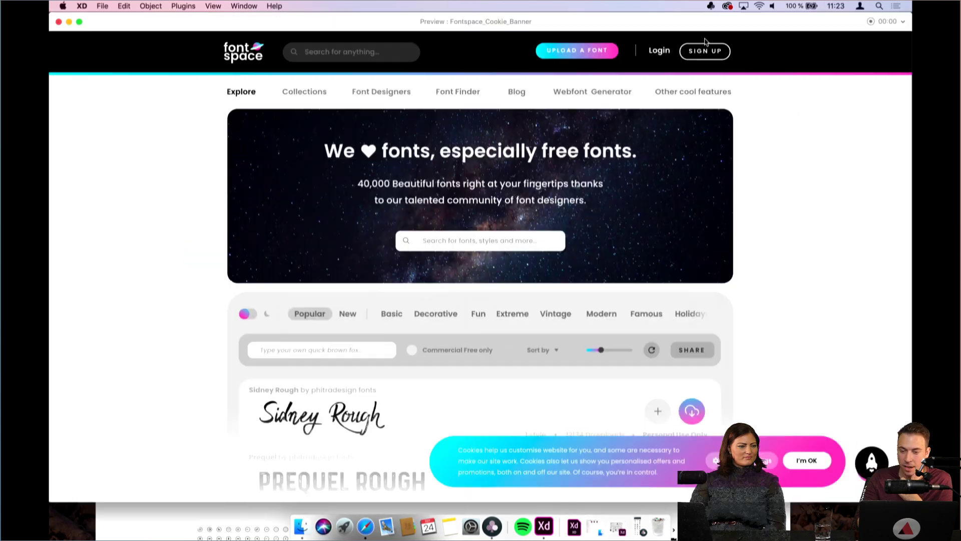
pyautogui.click(822, 459)
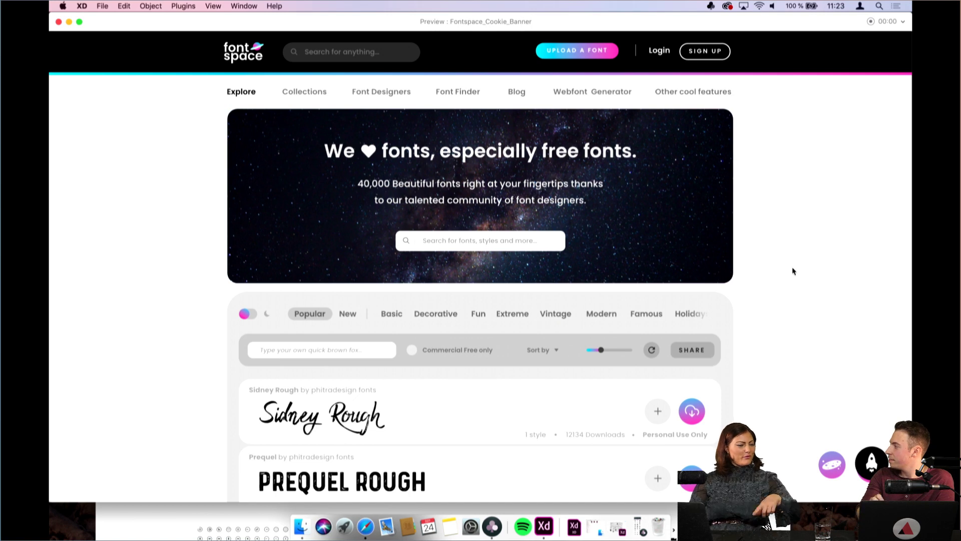
pyautogui.click(58, 21)
# Link the round cookie button on Homepage_Sticky_Header – 3 back to Homepage_Sticky_Header – 2 with Tap and Auto-Animate
pyautogui.hscroll(5, 460, 221)
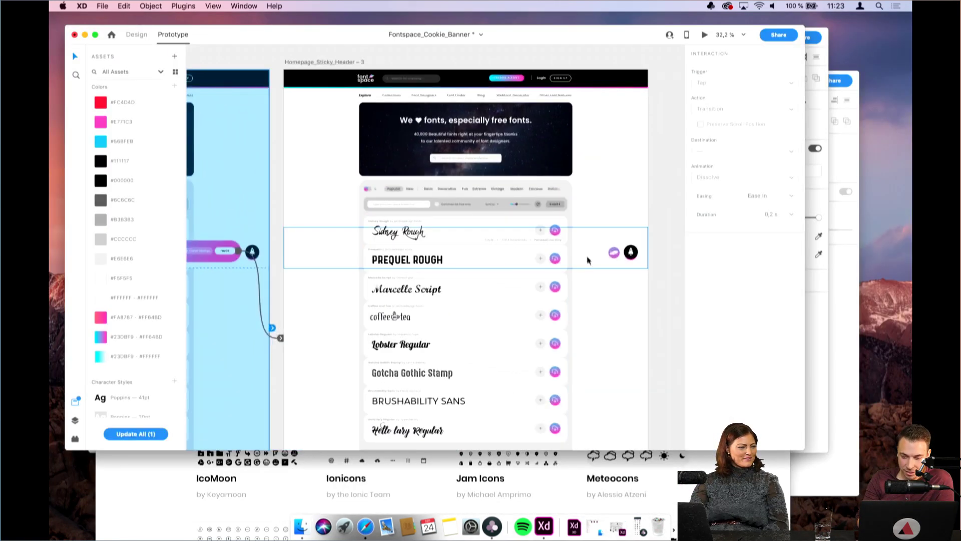
pyautogui.click(613, 253)
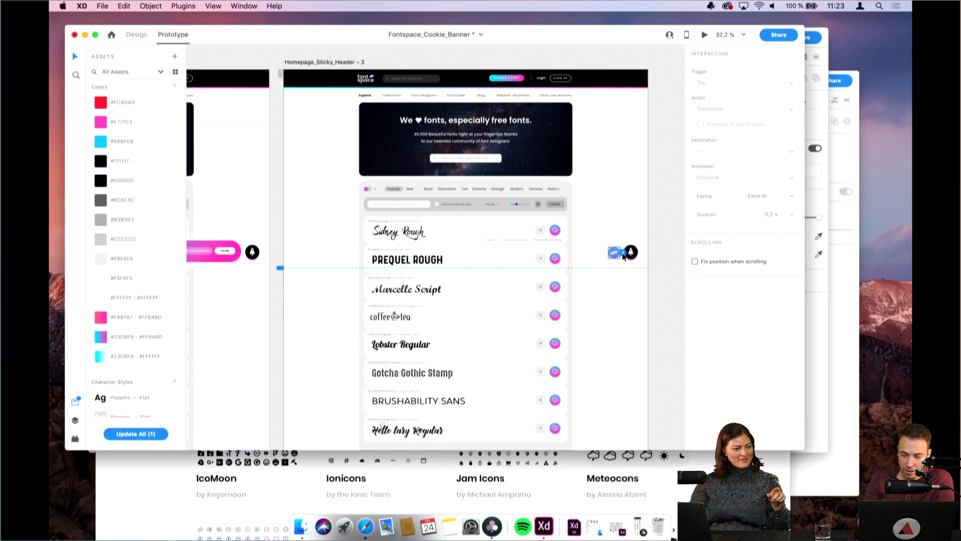
pyautogui.moveTo(625, 253); pyautogui.dragTo(231, 323)
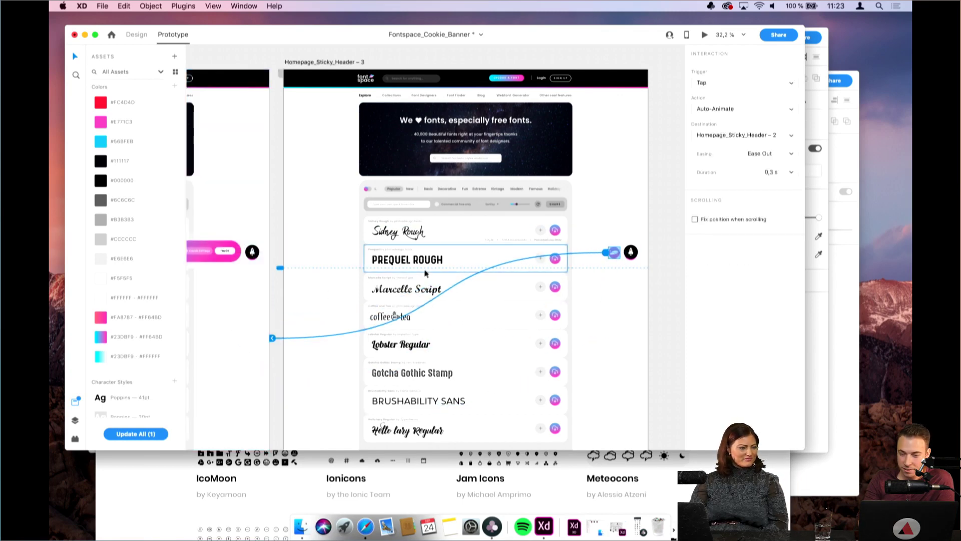
# Preview the collapsed artboard and test repeatedly expanding the banner from the cookie button and collapsing it again
pyautogui.hscroll(-3, 469, 231)
pyautogui.click(625, 167)
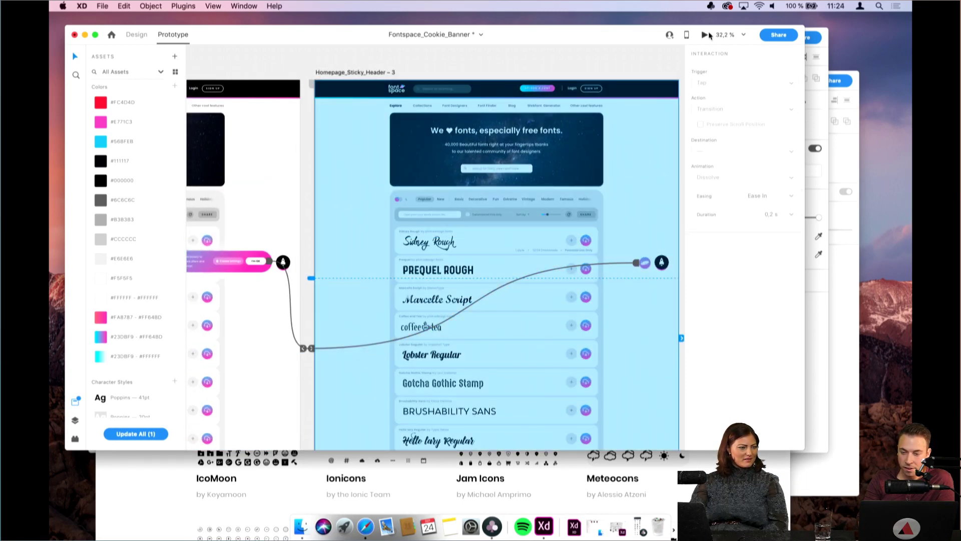
pyautogui.click(705, 34)
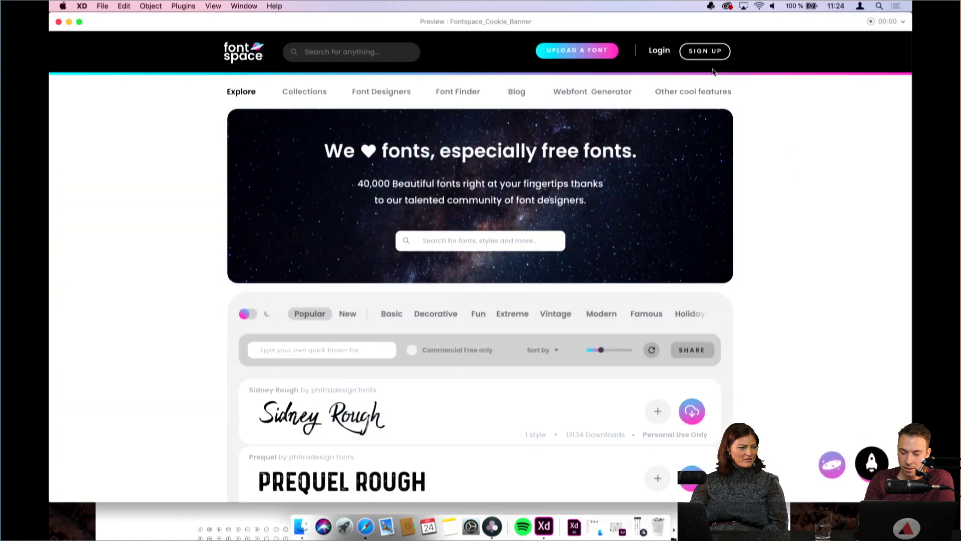
pyautogui.click(831, 476)
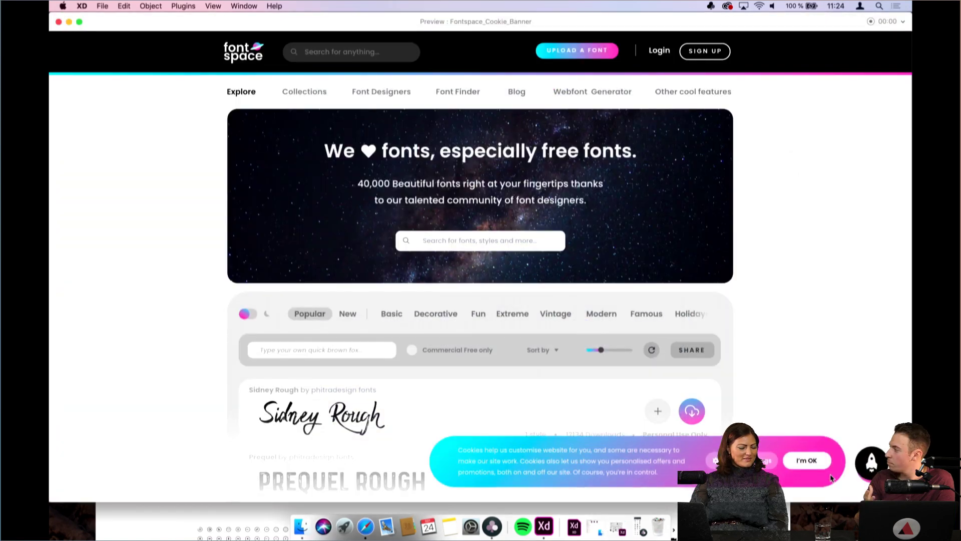
pyautogui.click(833, 474)
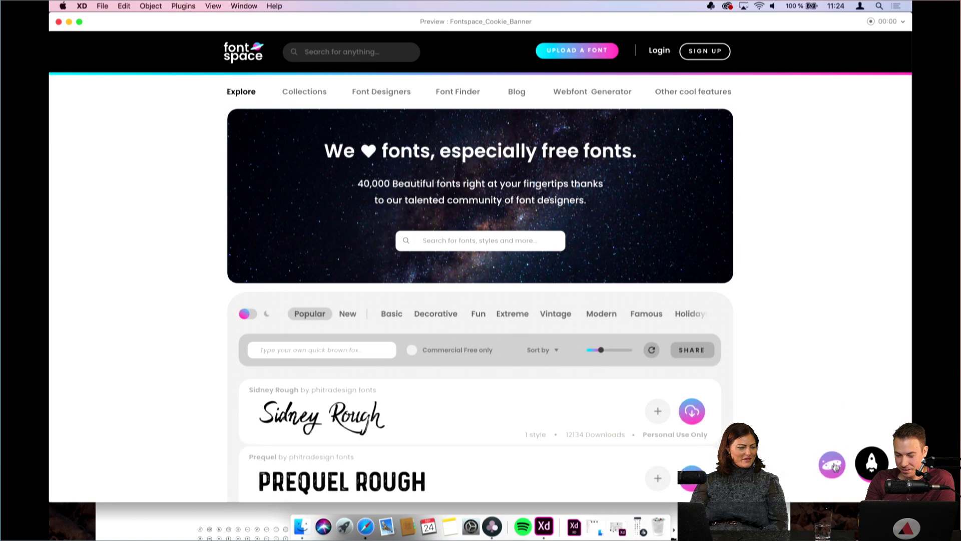
pyautogui.click(835, 469)
pyautogui.click(833, 470)
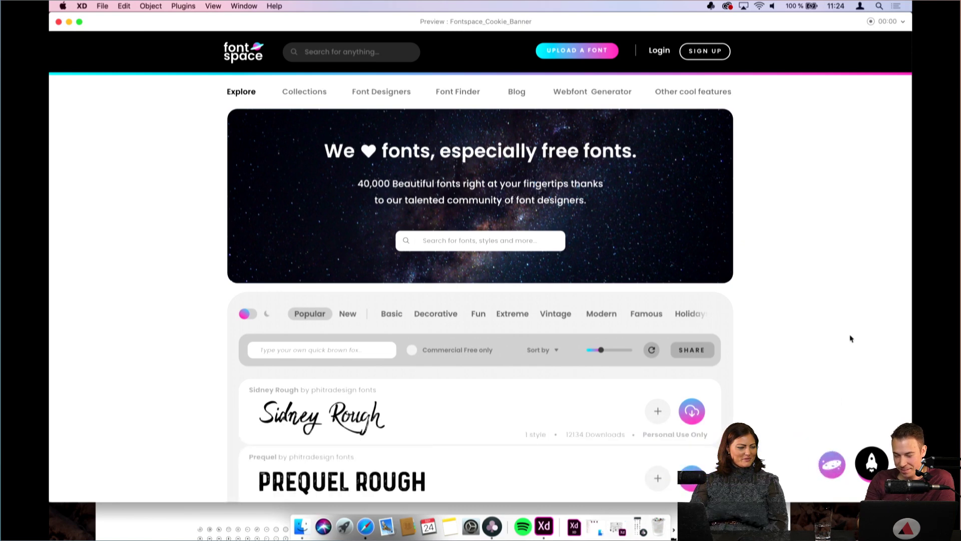
pyautogui.click(837, 458)
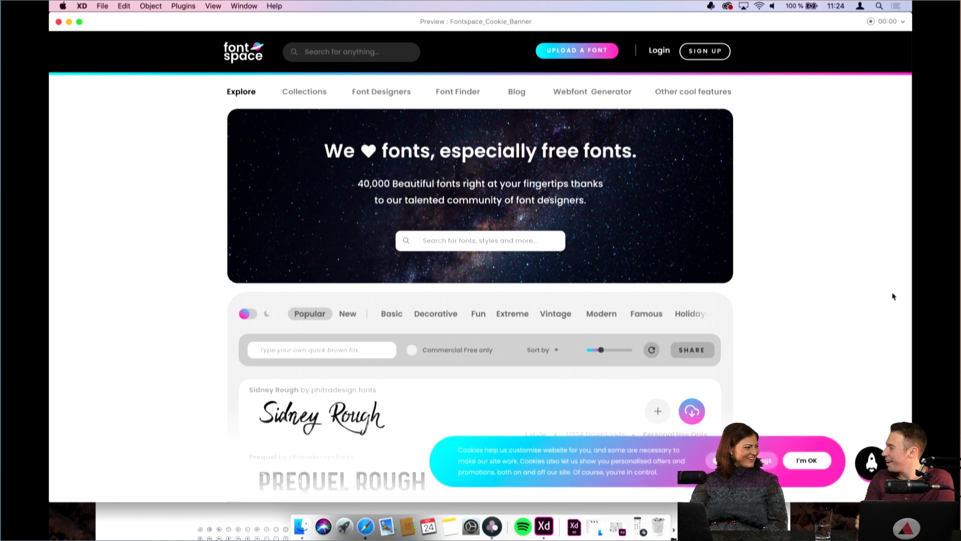
pyautogui.click(804, 470)
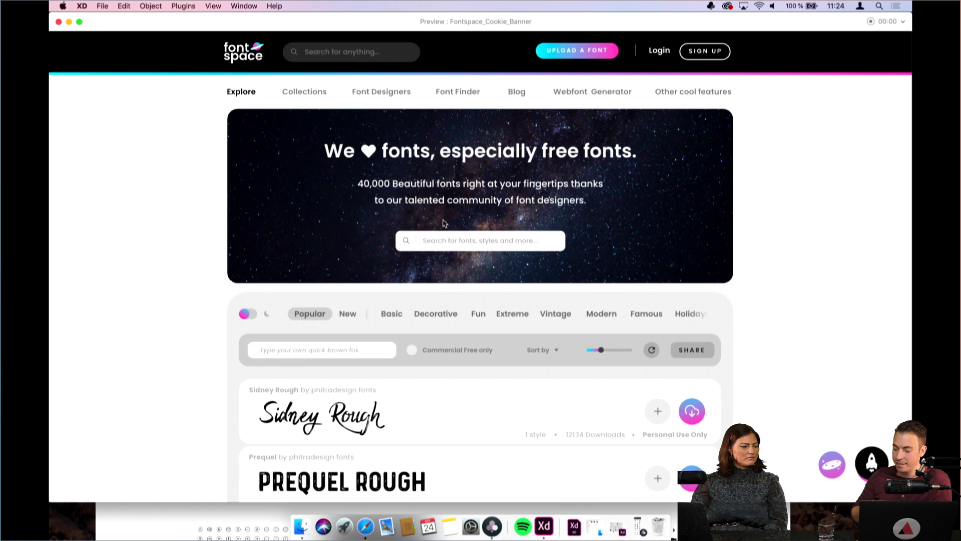
pyautogui.click(831, 472)
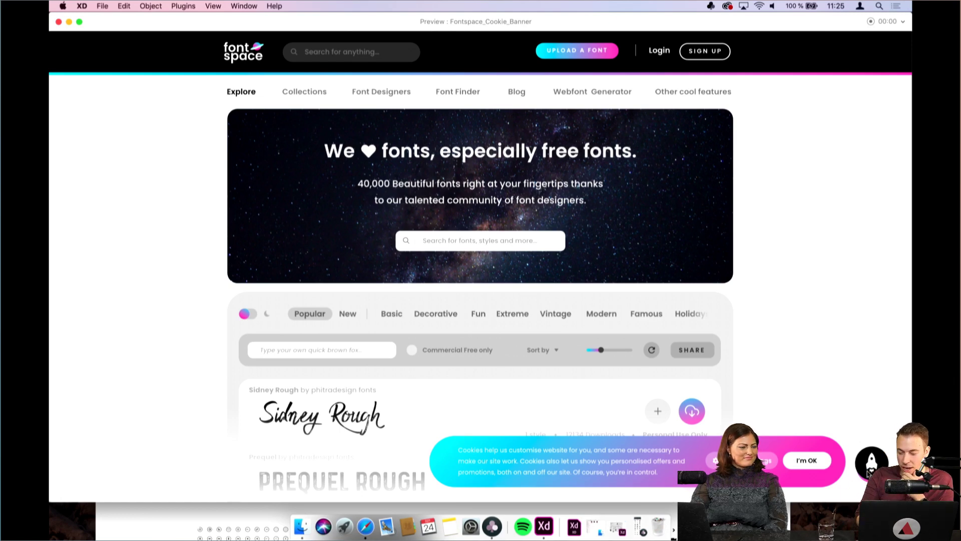
pyautogui.click(58, 21)
# Return to Design mode and duplicate the Homepage_Sticky_Header – 3 artboard beside the original on its right
pyautogui.hscroll(5, 360, 140)
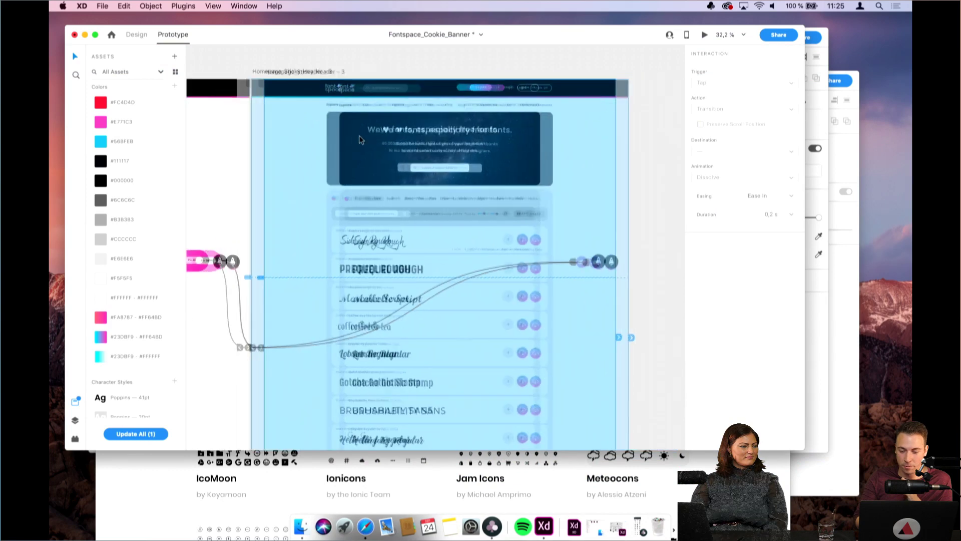
pyautogui.click(135, 34)
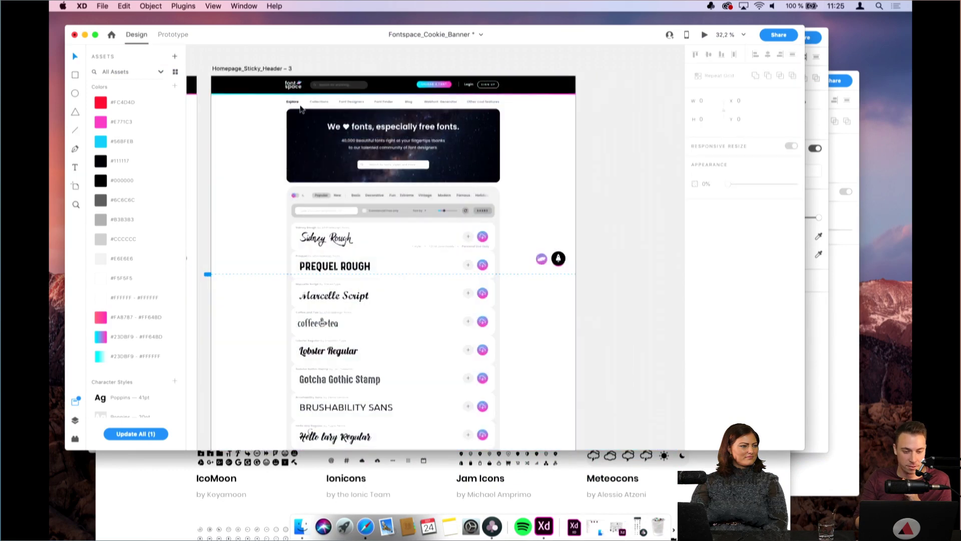
pyautogui.scroll(-5, 280, 101)
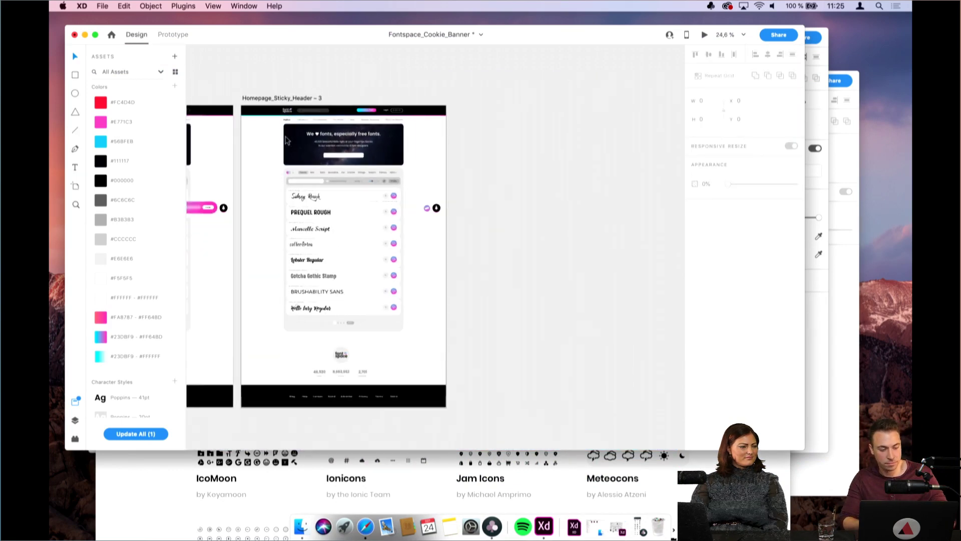
pyautogui.moveTo(269, 96); pyautogui.dragTo(472, 98)
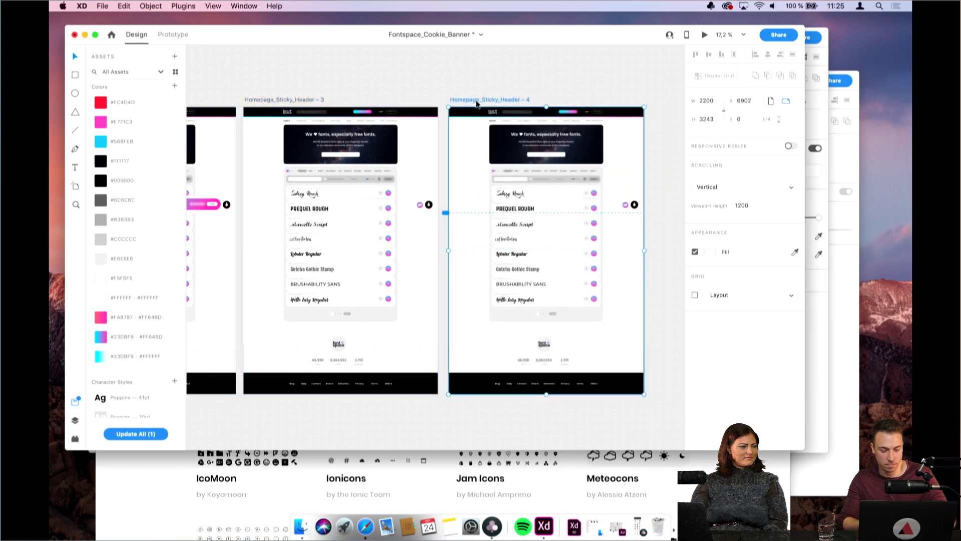
pyautogui.scroll(2, 579, 200)
pyautogui.scroll(4, 579, 201)
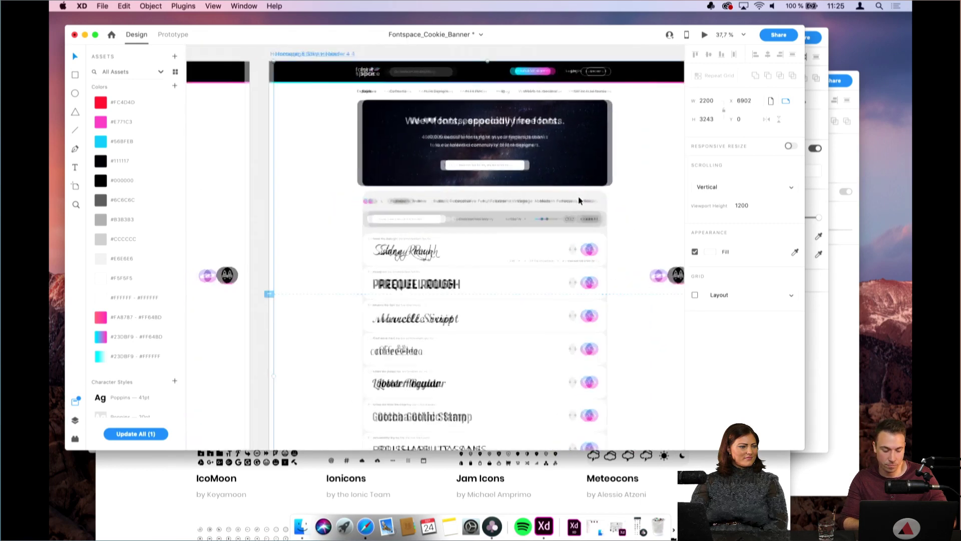
pyautogui.hscroll(3, 580, 201)
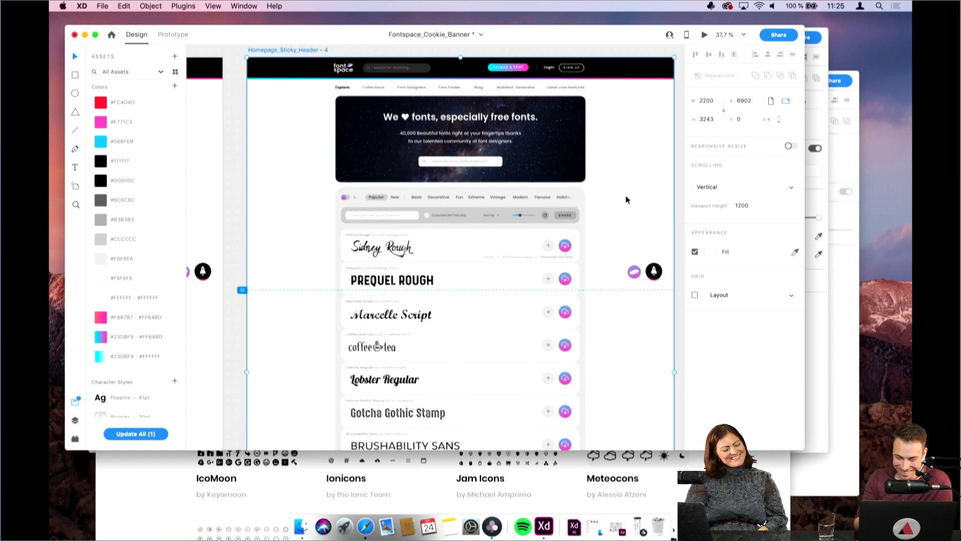
# Draw a rectangle about 852 by 541 over the hero area of Homepage_Sticky_Header – 4 and centre it horizontally on the artboard
pyautogui.scroll(2, 626, 200)
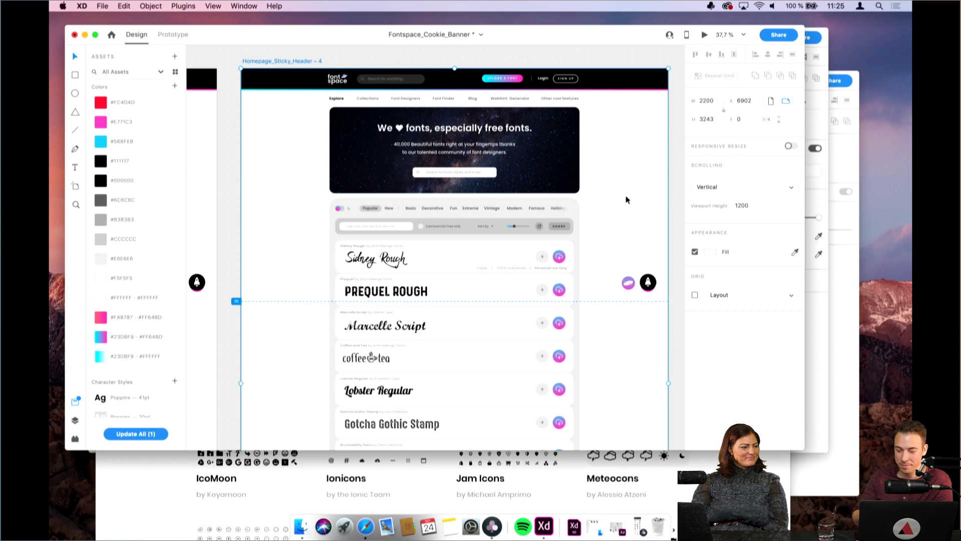
pyautogui.hscroll(1, 626, 199)
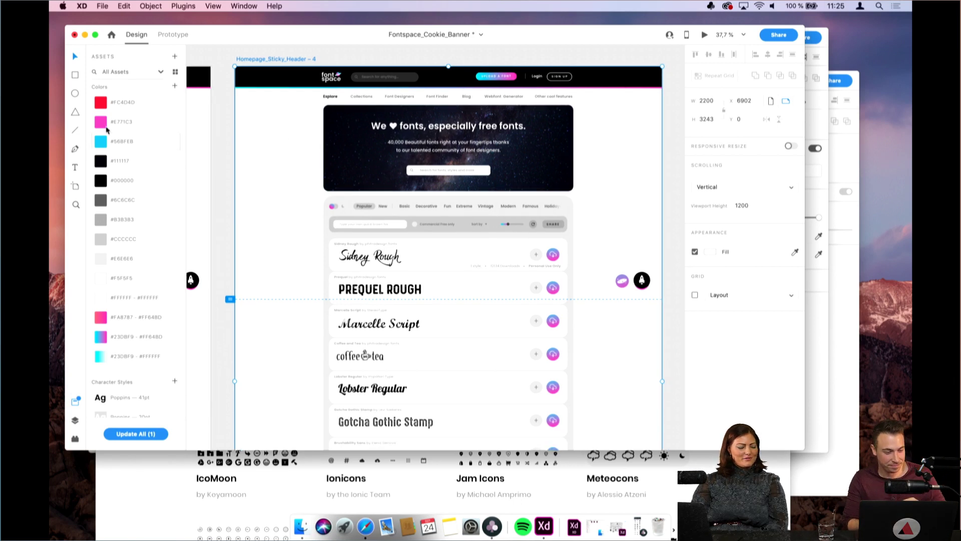
pyautogui.click(77, 74)
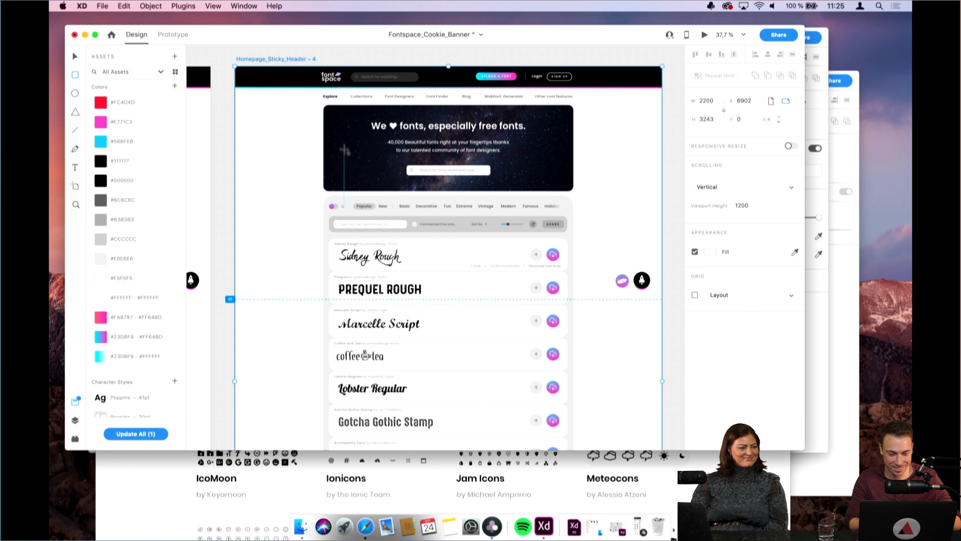
pyautogui.moveTo(351, 144); pyautogui.dragTo(516, 249)
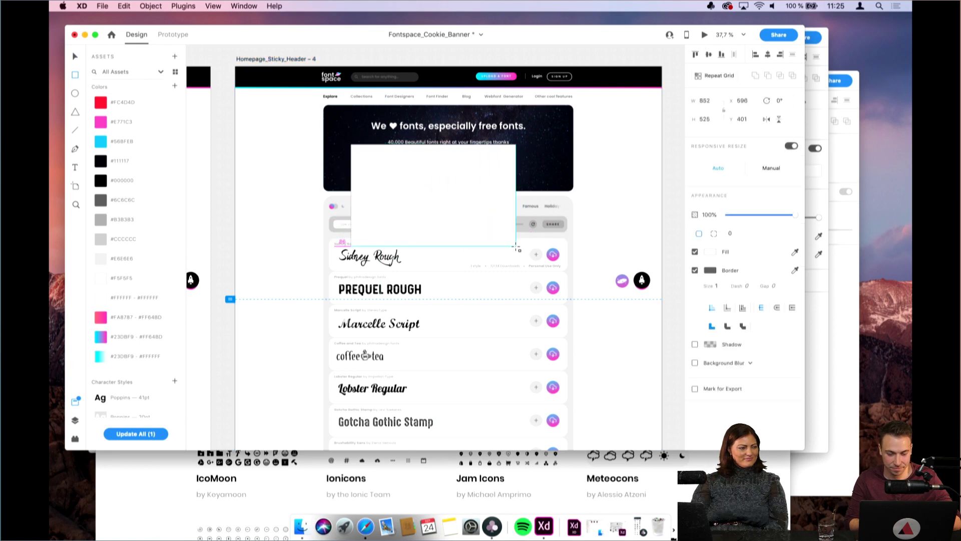
pyautogui.click(73, 59)
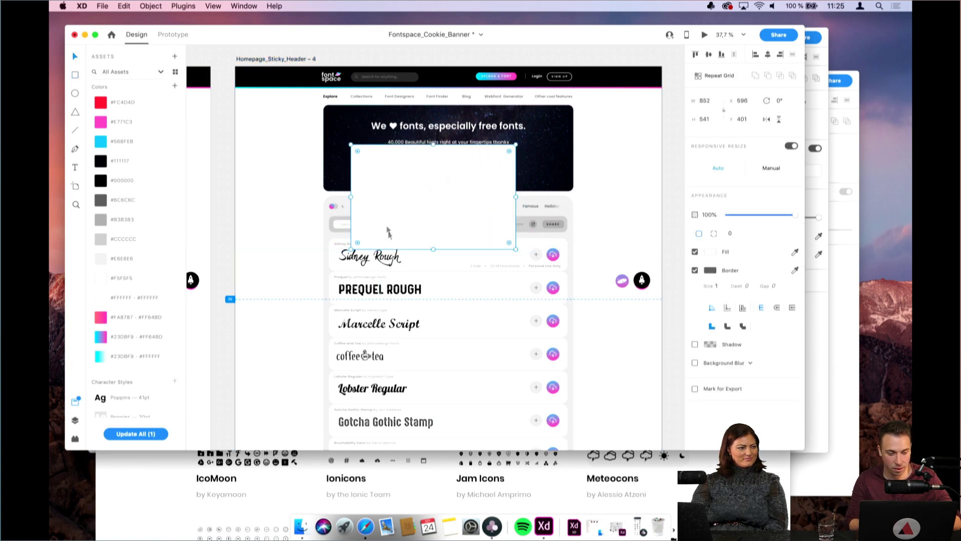
pyautogui.moveTo(380, 214); pyautogui.dragTo(396, 217)
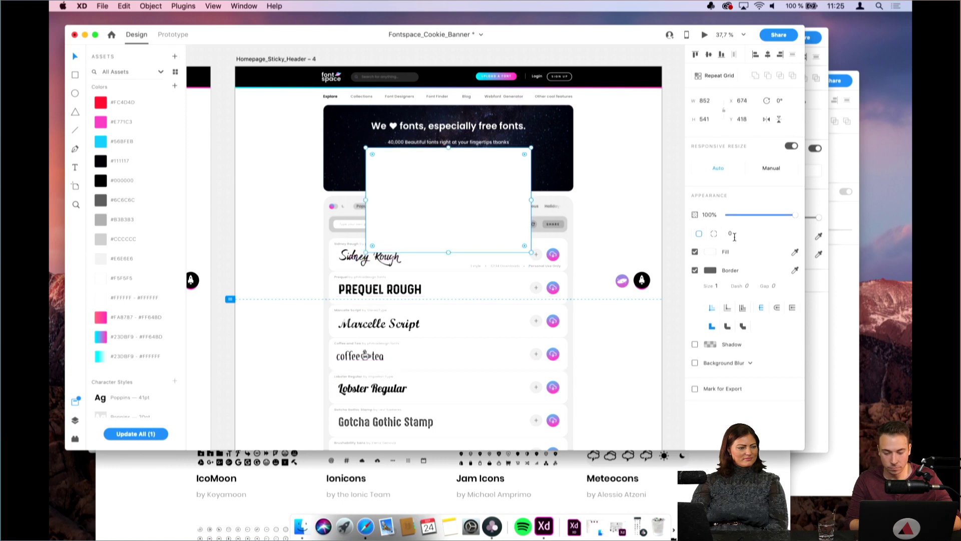
# Round the new rectangle's corners with a radius of 85 and shift the document window slightly aside
pyautogui.click(732, 233)
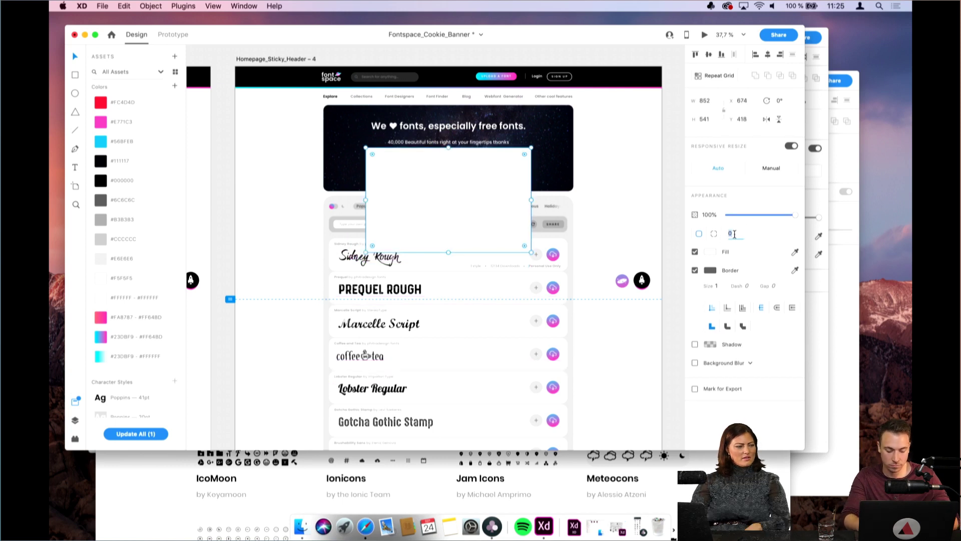
pyautogui.write('85')
pyautogui.press('Return')
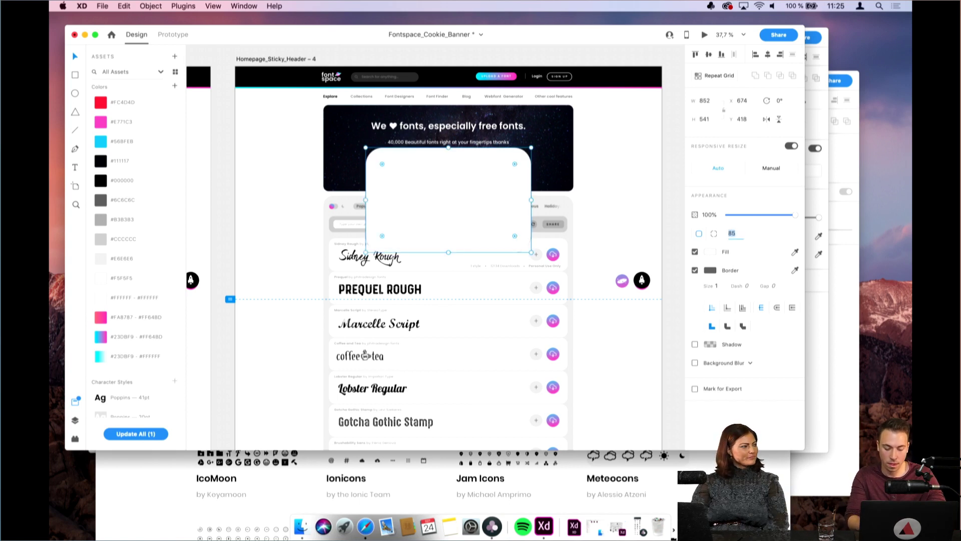
pyautogui.write('7')
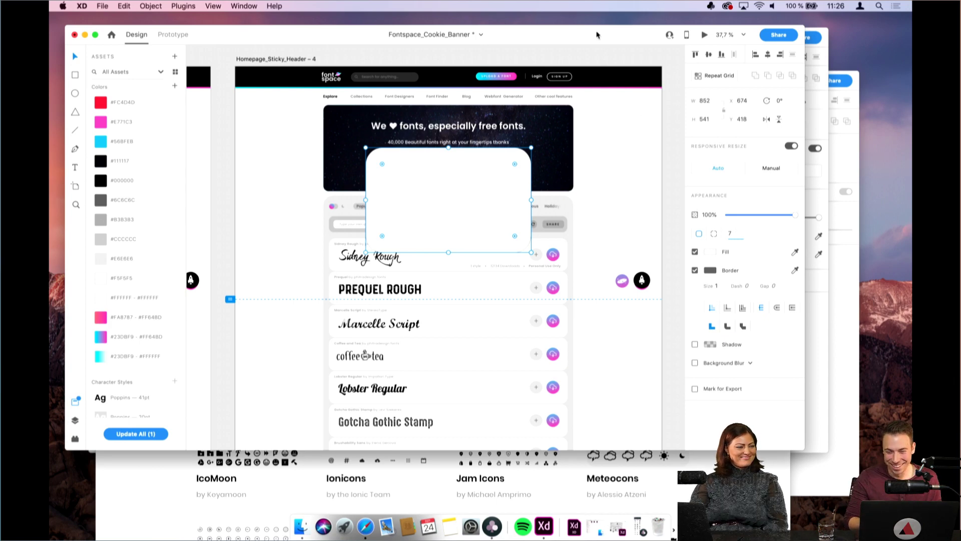
pyautogui.moveTo(598, 32); pyautogui.dragTo(642, 37)
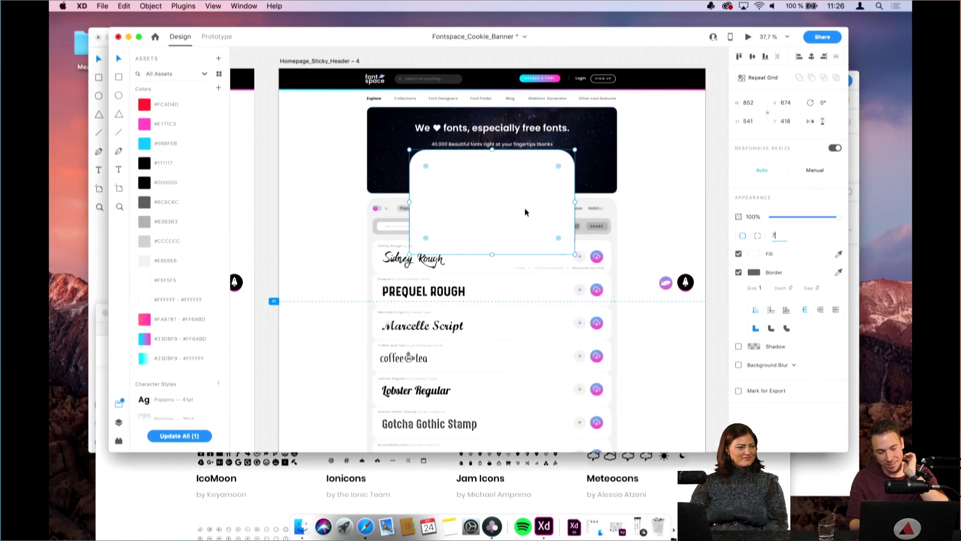
# Set the white card's corner radius to 60
pyautogui.scroll(3, 525, 208)
pyautogui.doubleClick(783, 235)
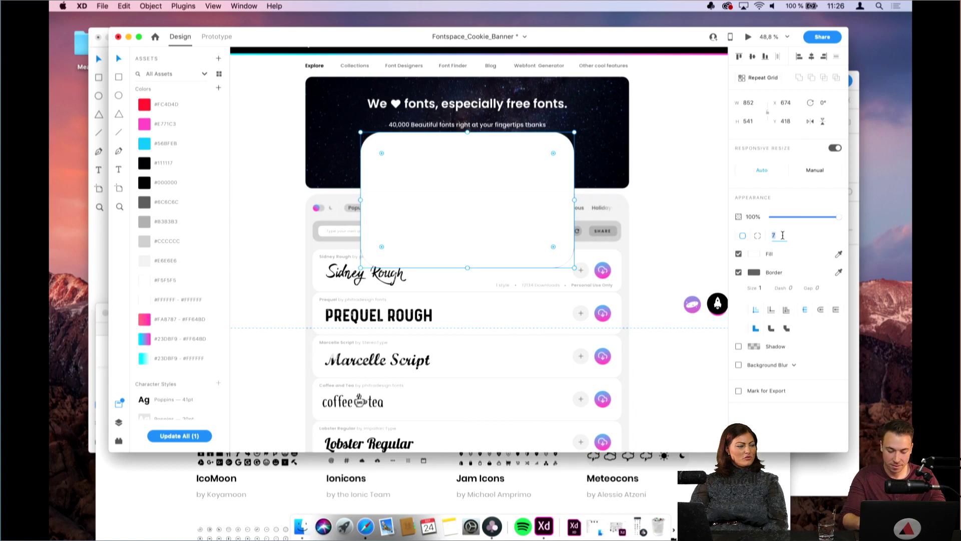
pyautogui.write('60')
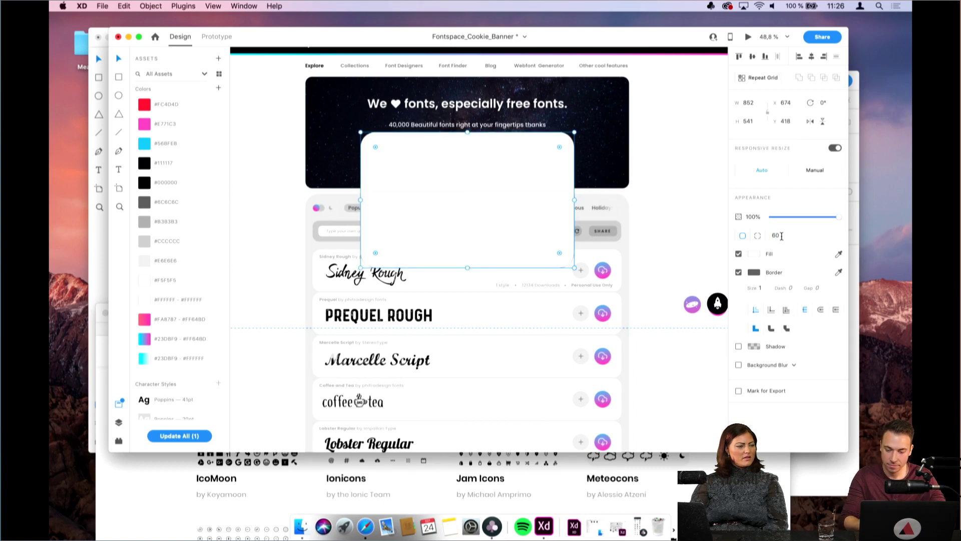
pyautogui.scroll(-2, 524, 245)
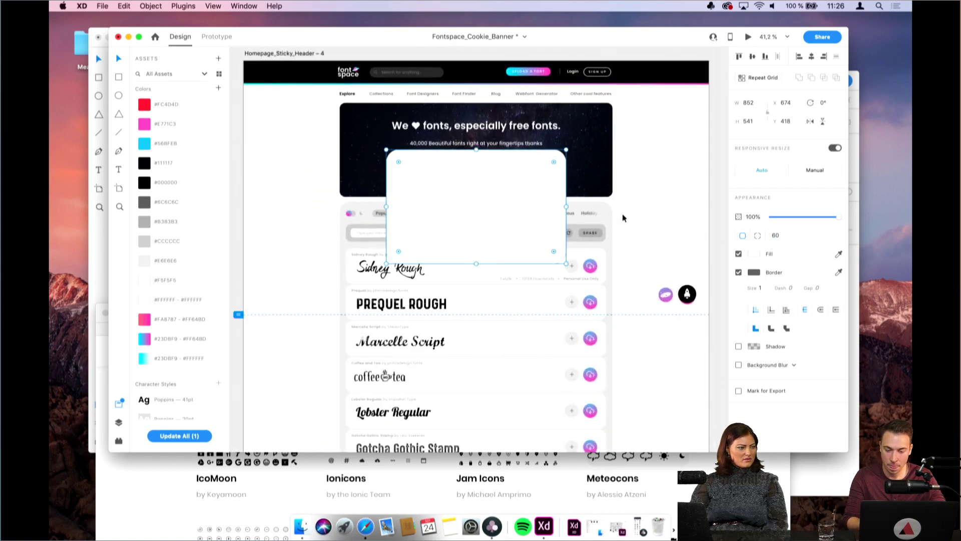
pyautogui.scroll(-2, 624, 218)
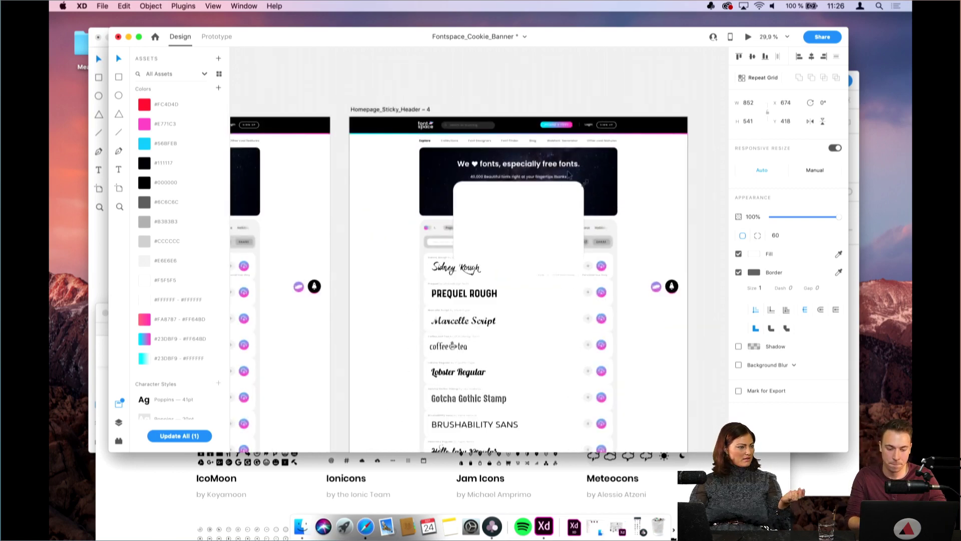
# Draw a rectangle about 2200 × 1091 across the full artboard width, directly below the black header
pyautogui.click(507, 97)
pyautogui.click(120, 78)
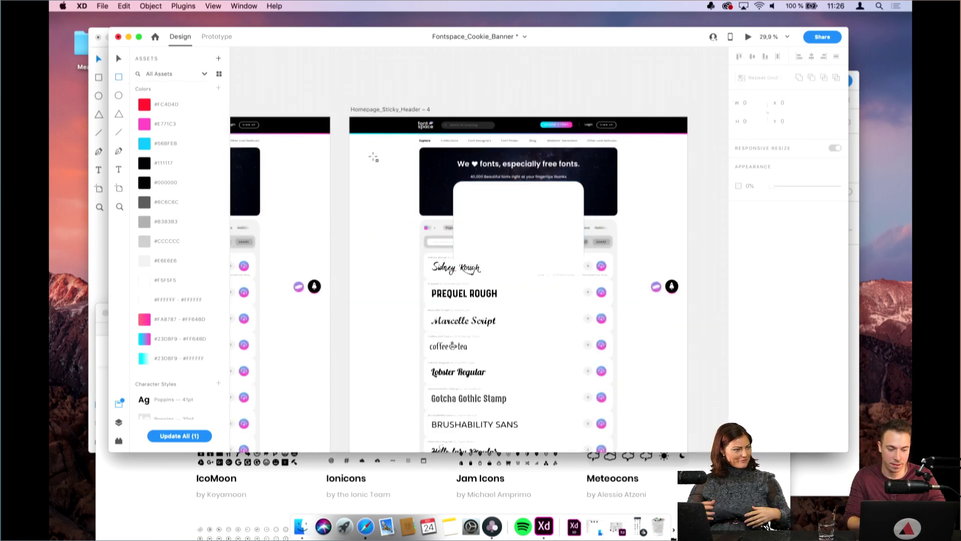
pyautogui.moveTo(349, 135); pyautogui.dragTo(688, 303)
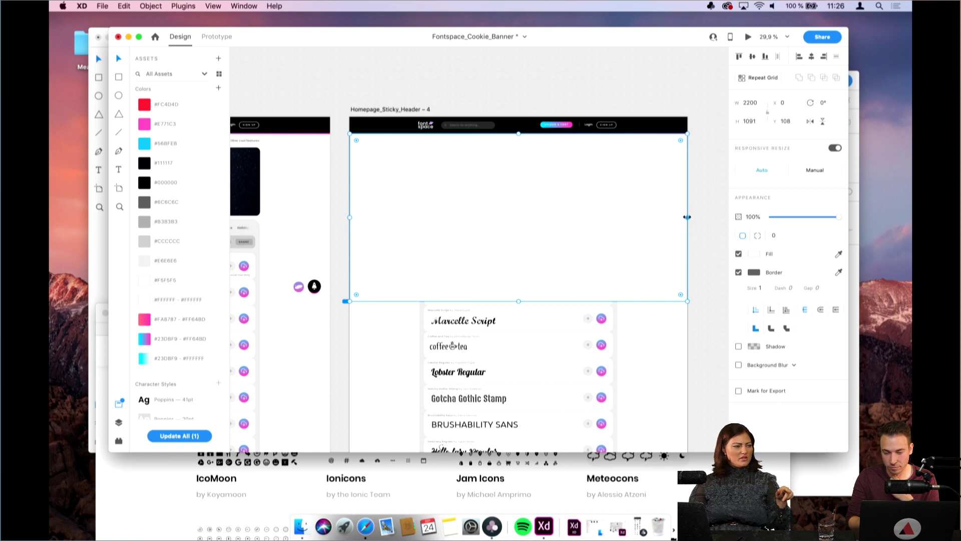
# Narrow the large rectangle to about 454 wide and fill the rounded card with the #23DBF9–#FF64BD gradient
pyautogui.moveTo(687, 216); pyautogui.dragTo(419, 218)
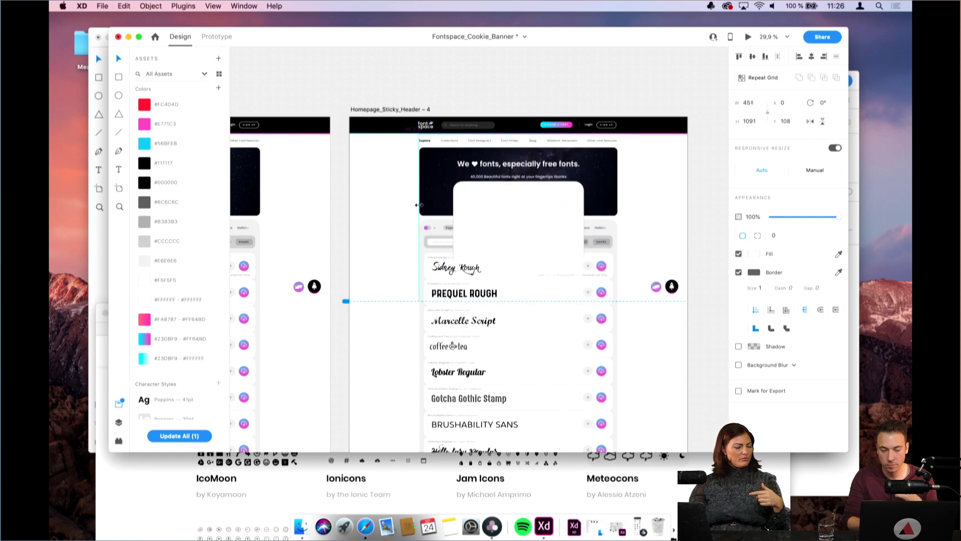
pyautogui.click(566, 232)
pyautogui.click(170, 338)
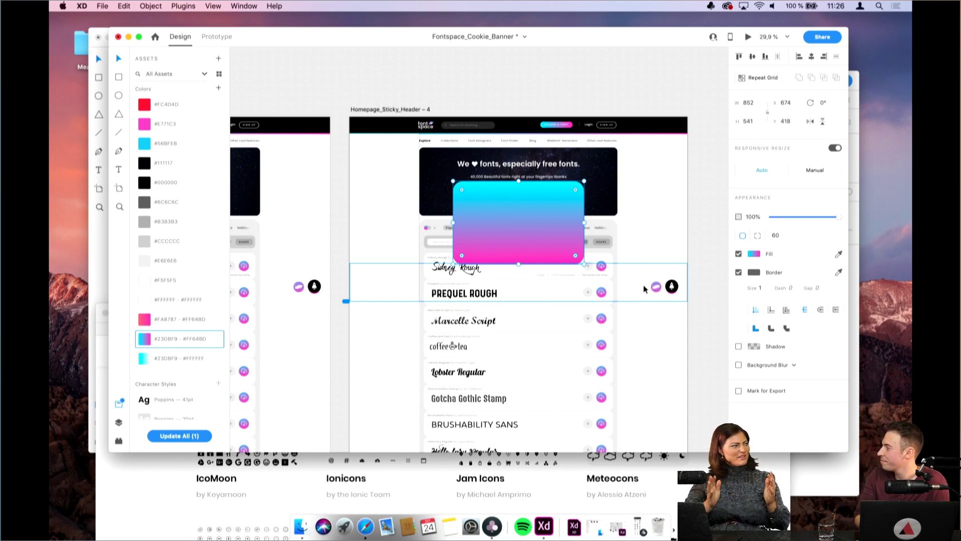
# Widen the large white rectangle to about 1076 and bring the gradient card to the front
pyautogui.click(407, 245)
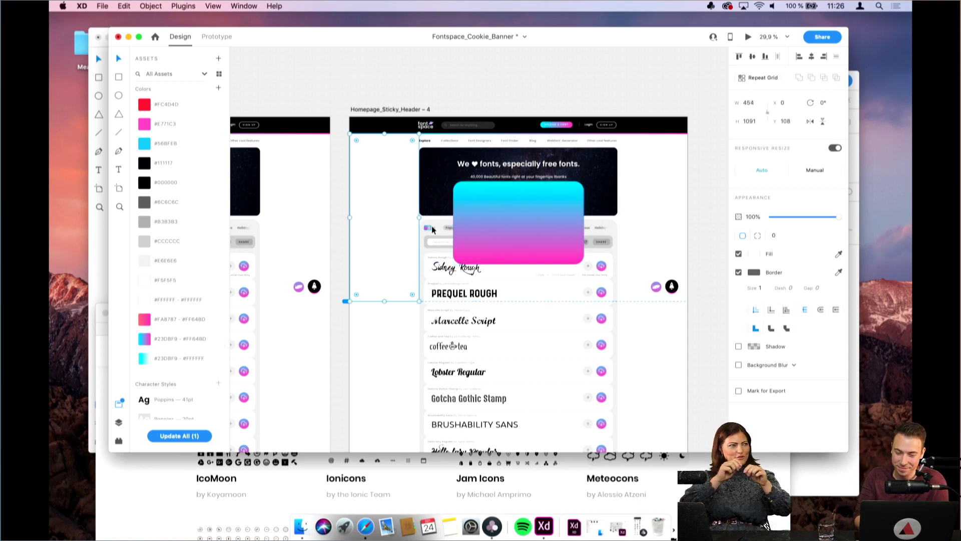
pyautogui.moveTo(419, 217); pyautogui.dragTo(517, 219)
pyautogui.click(553, 204)
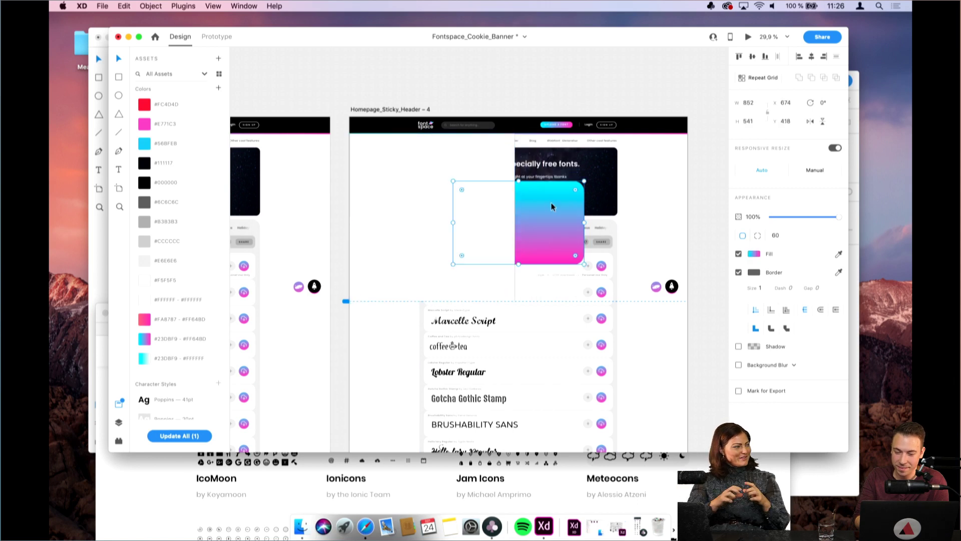
pyautogui.rightClick(552, 207)
pyautogui.click(589, 356)
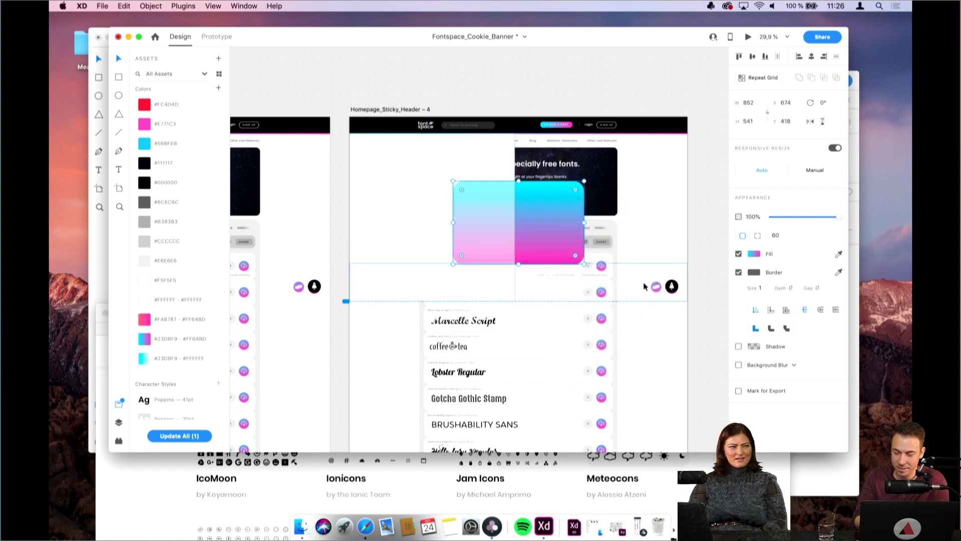
pyautogui.click(650, 276)
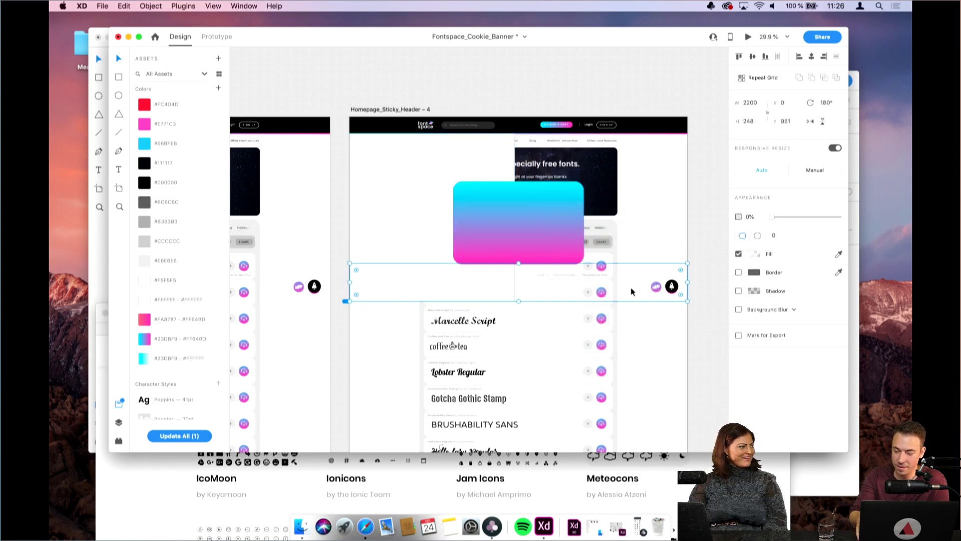
pyautogui.moveTo(632, 291); pyautogui.dragTo(285, 295)
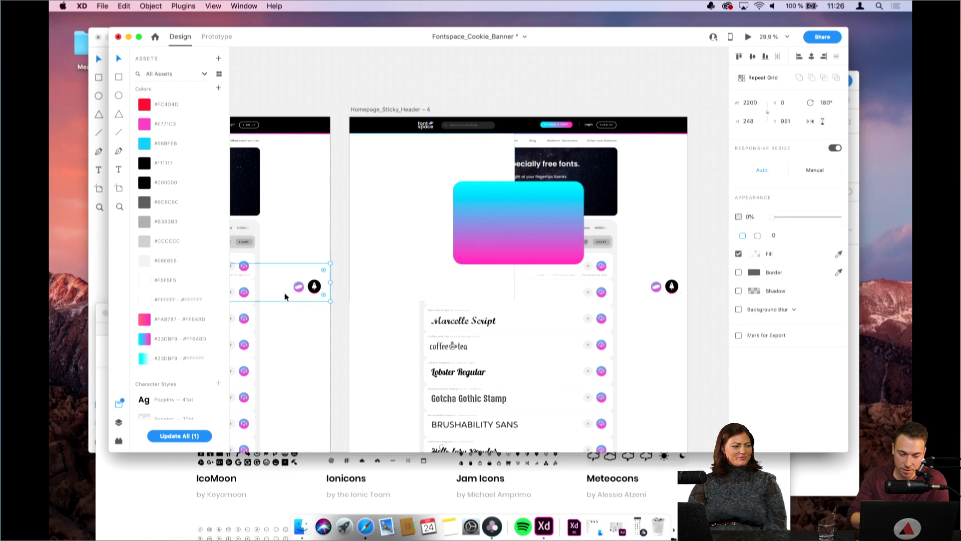
pyautogui.scroll(2, 285, 297)
pyautogui.hscroll(3, 551, 292)
# Stretch the large white rectangle to the full 2200 width of the artboard
pyautogui.click(535, 272)
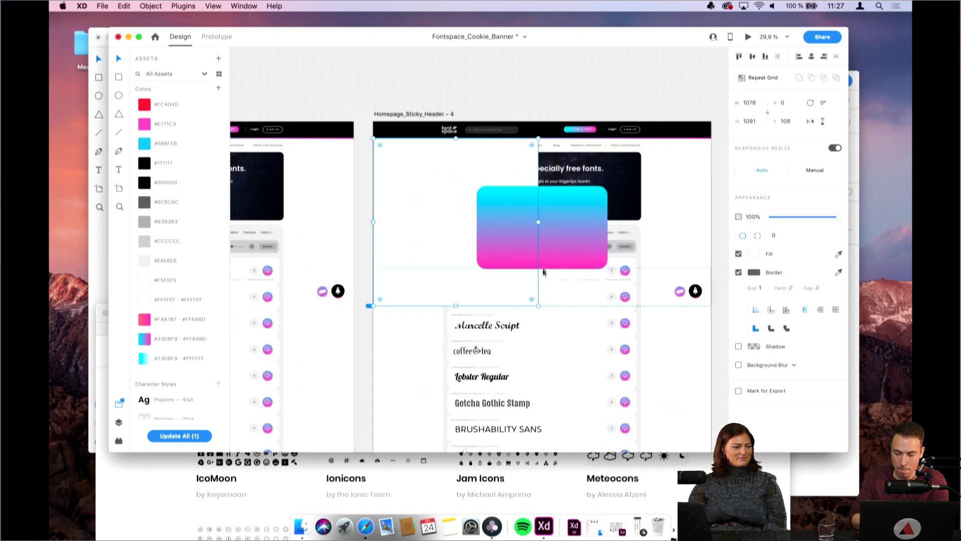
pyautogui.moveTo(538, 222); pyautogui.dragTo(711, 221)
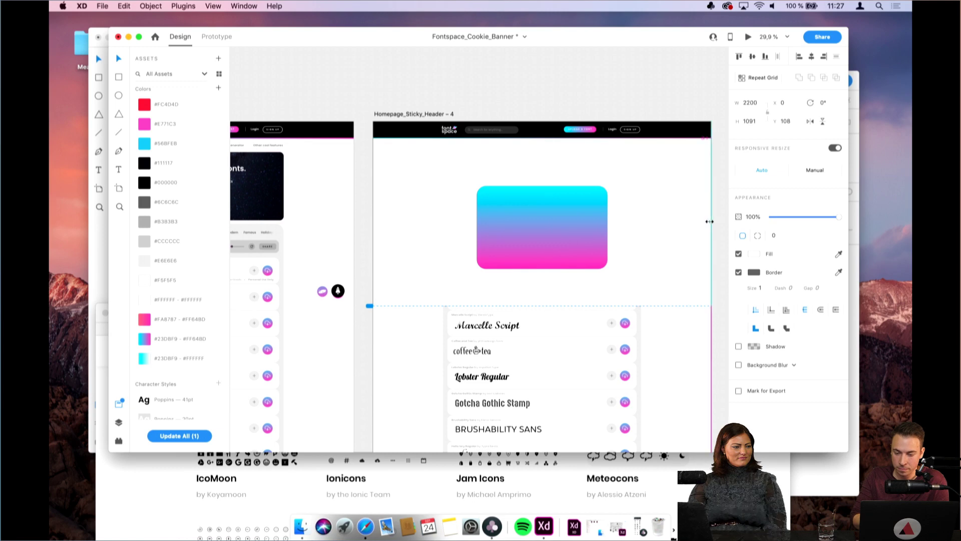
pyautogui.hscroll(2, 598, 199)
pyautogui.scroll(-1, 598, 199)
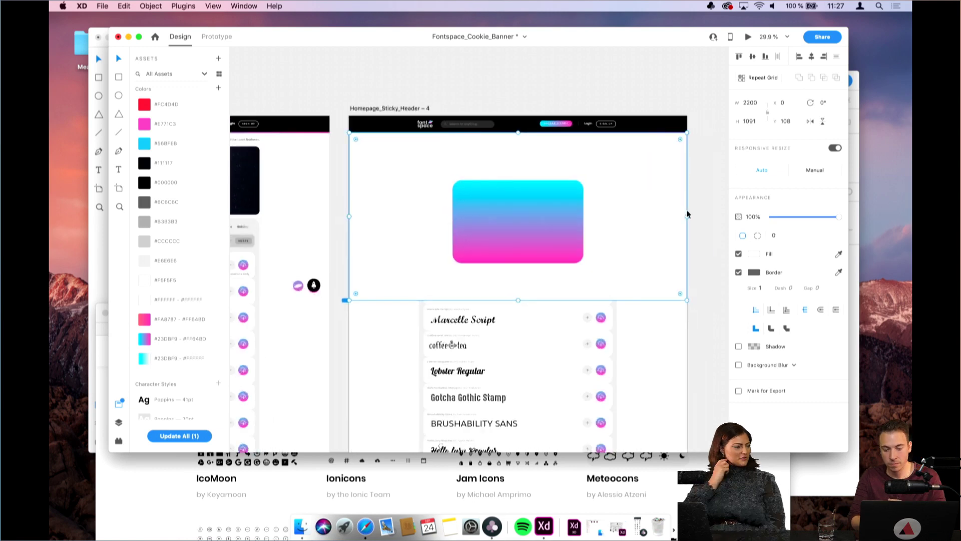
# Narrow the white rectangle to about 1945 and bring the round planet and rocket icons to the front
pyautogui.moveTo(688, 216); pyautogui.dragTo(649, 216)
pyautogui.scroll(3, 687, 283)
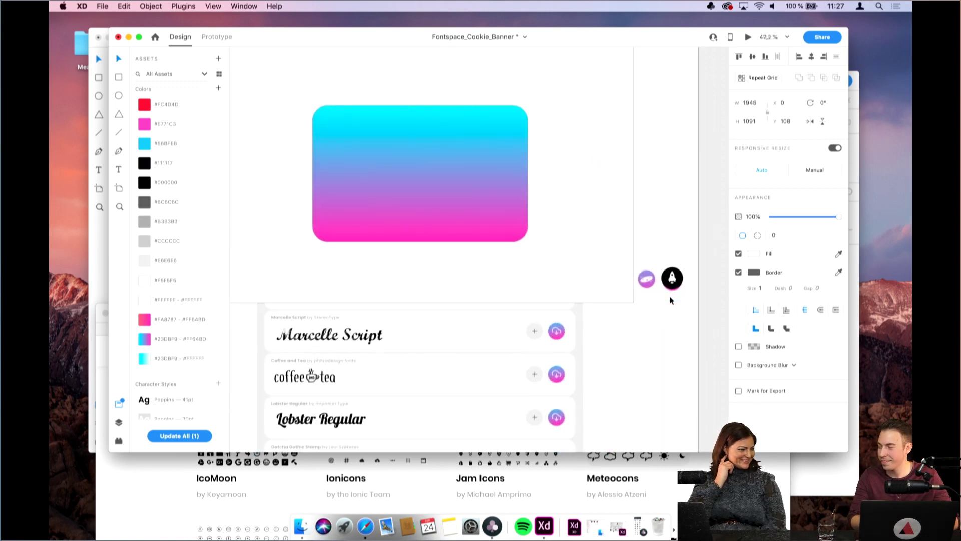
pyautogui.click(706, 265)
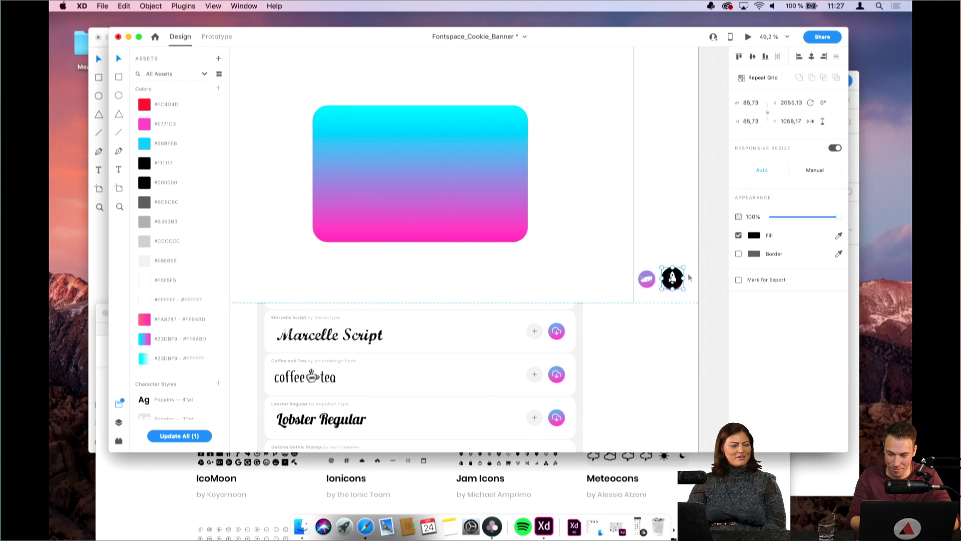
pyautogui.click(636, 295)
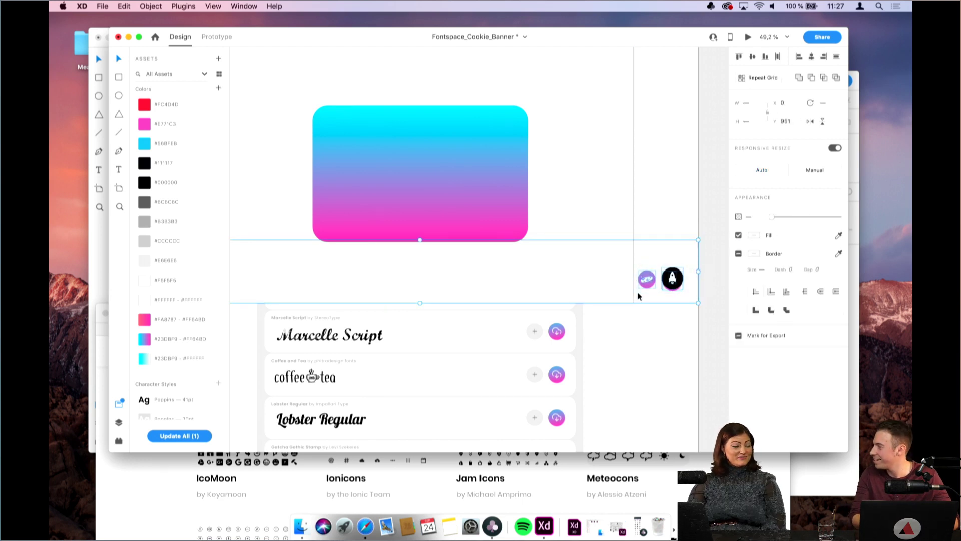
pyautogui.click(668, 276)
pyautogui.rightClick(669, 276)
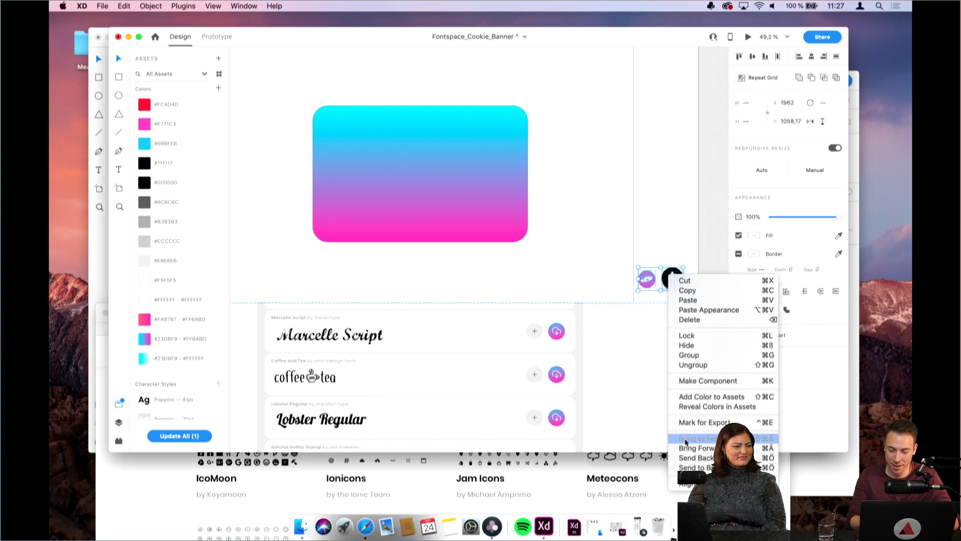
pyautogui.click(695, 439)
# Extend the white rectangle's right edge back to the artboard edge, making it 2200 wide
pyautogui.click(622, 221)
pyautogui.scroll(3, 631, 240)
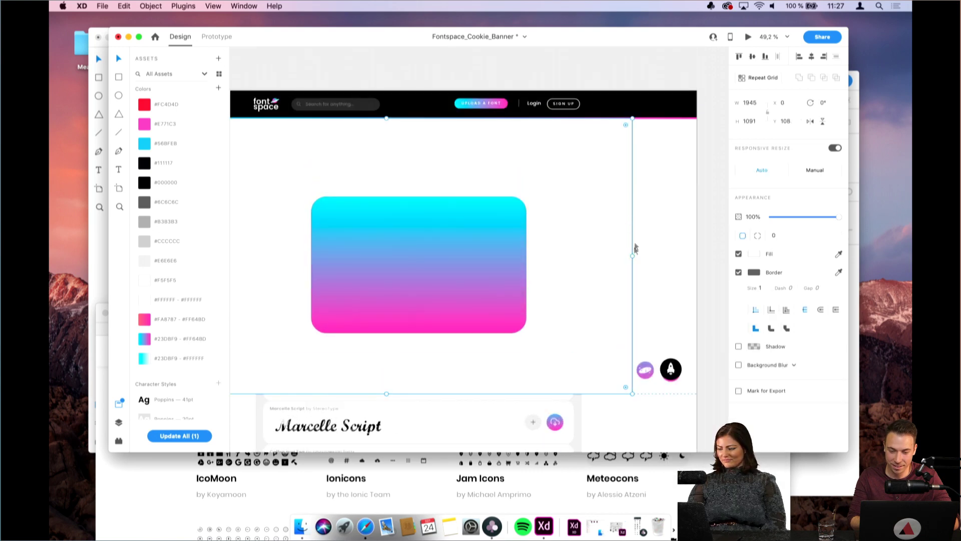
pyautogui.moveTo(633, 255); pyautogui.dragTo(697, 256)
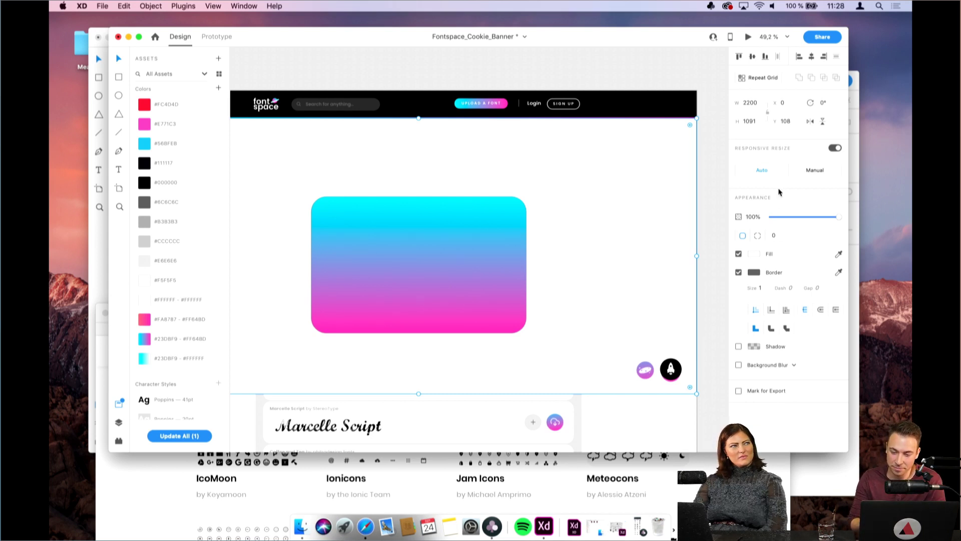
# Remove the gradient card's border and move the card straight up to about Y 337
pyautogui.click(484, 248)
pyautogui.click(739, 272)
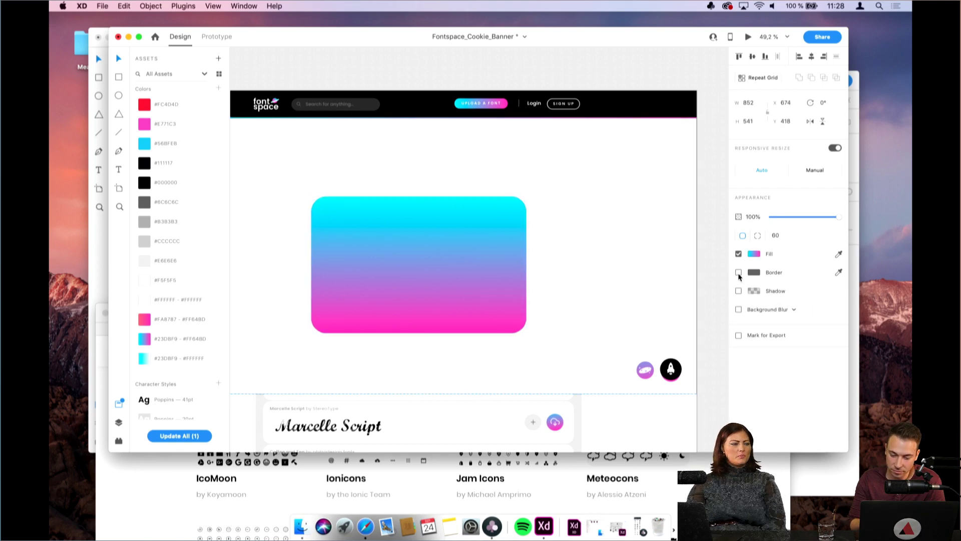
pyautogui.scroll(-3, 697, 266)
pyautogui.hscroll(-3, 697, 266)
pyautogui.moveTo(524, 241); pyautogui.dragTo(523, 217)
pyautogui.scroll(2, 522, 217)
pyautogui.hscroll(3, 523, 217)
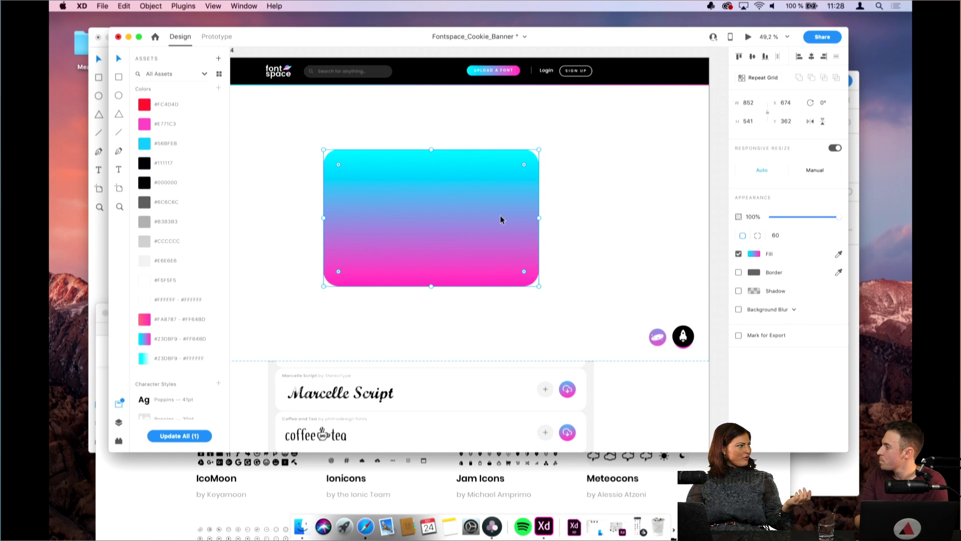
pyautogui.click(609, 154)
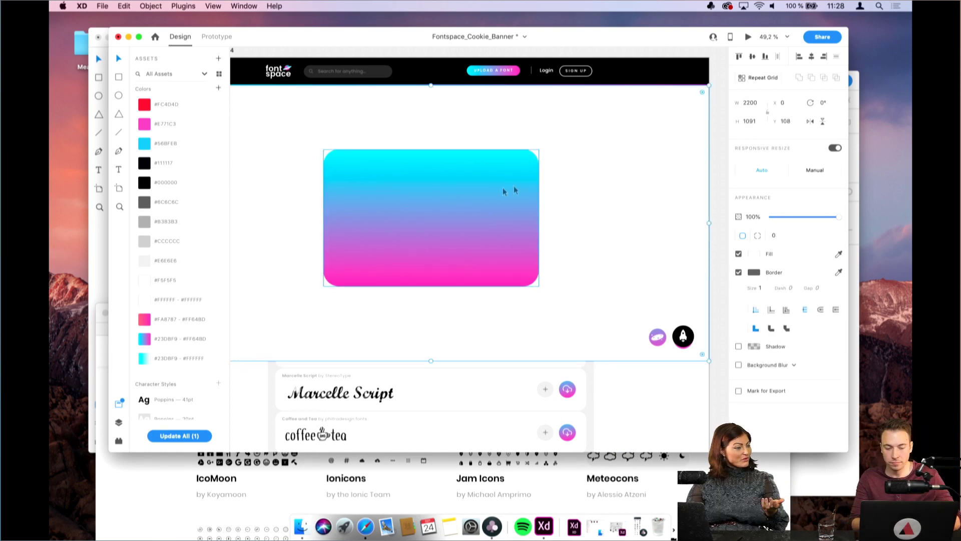
pyautogui.moveTo(483, 189); pyautogui.dragTo(482, 184)
# Lower the opacity of the white rectangle behind the card to 58%
pyautogui.click(485, 116)
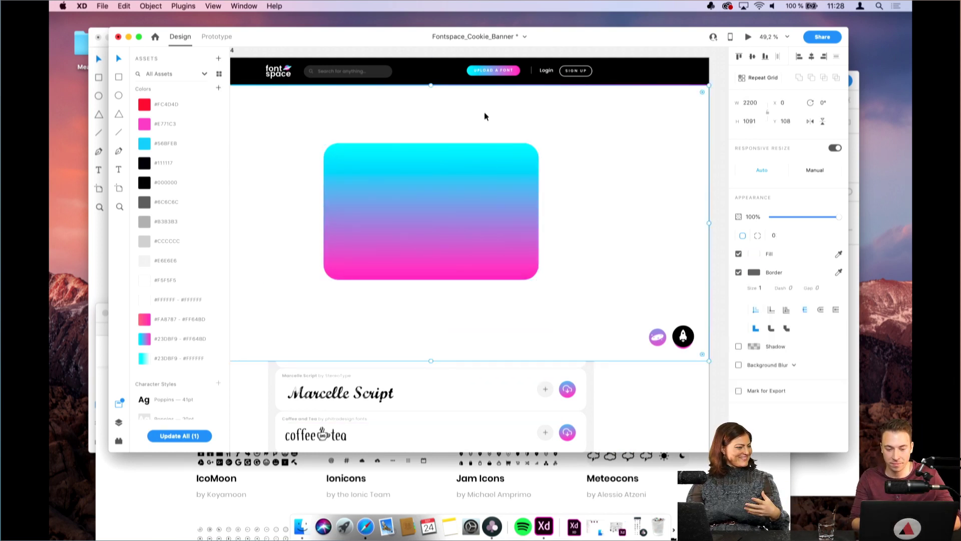
pyautogui.hscroll(-3, 485, 113)
pyautogui.scroll(1, 485, 112)
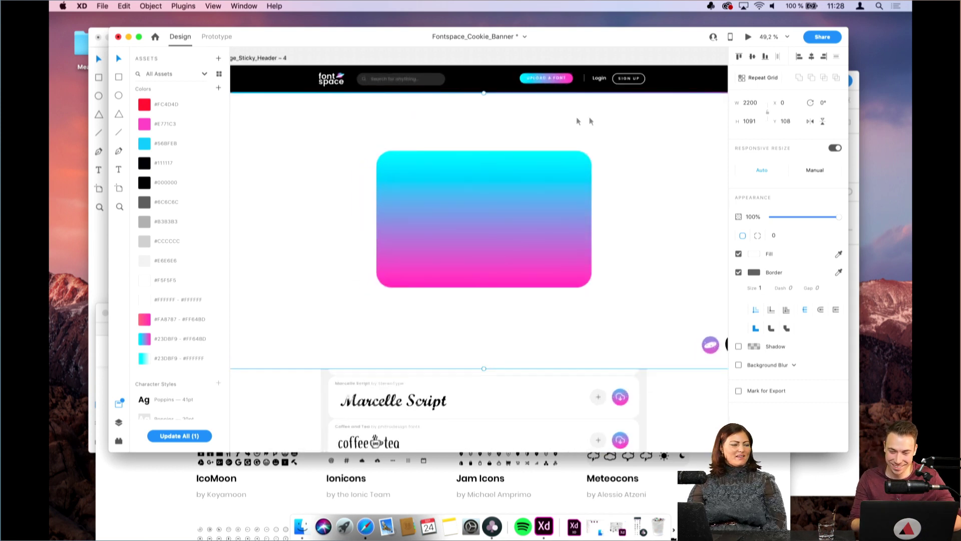
pyautogui.moveTo(814, 220); pyautogui.dragTo(812, 219)
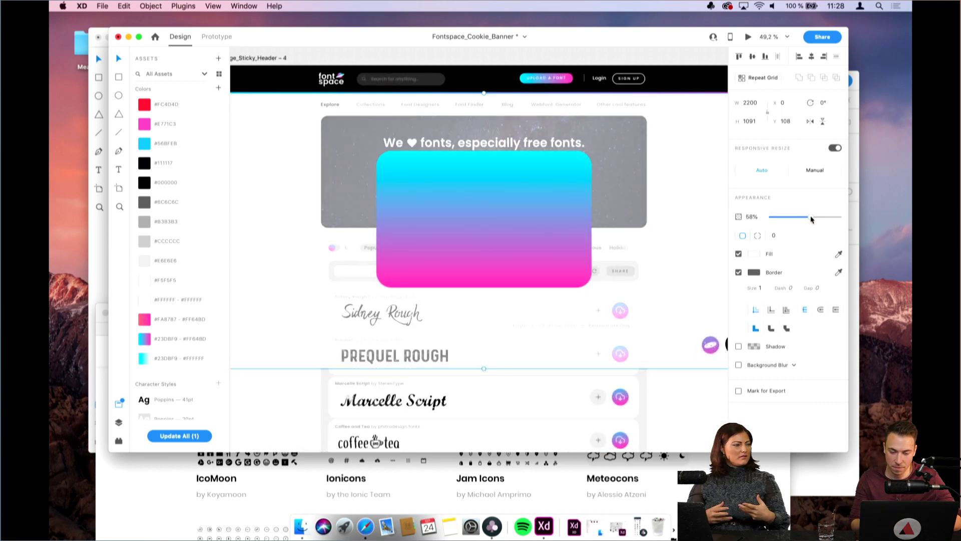
pyautogui.scroll(-5, 678, 190)
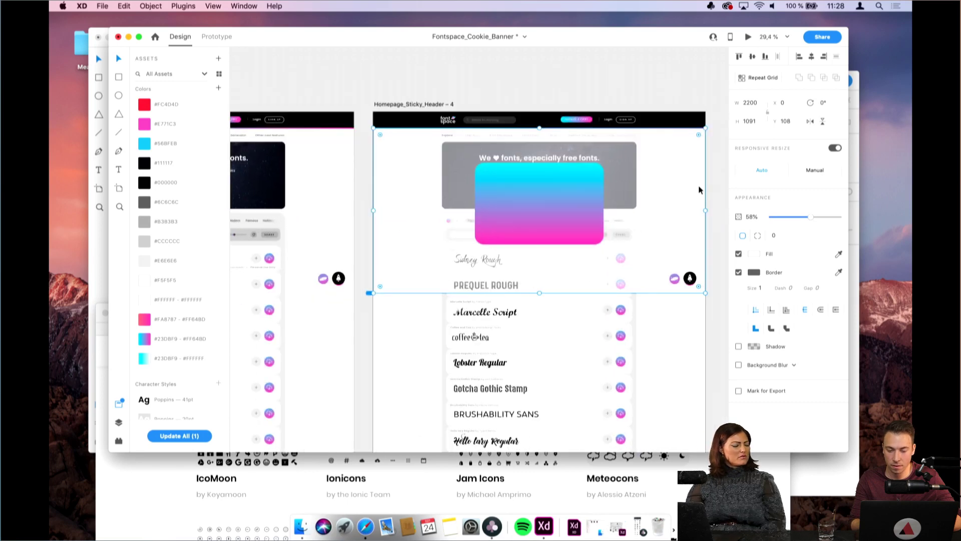
# Angle the card's linear gradient diagonally, starting beyond its upper-left corner and ending just past its lower-right edge
pyautogui.click(562, 181)
pyautogui.scroll(3, 562, 181)
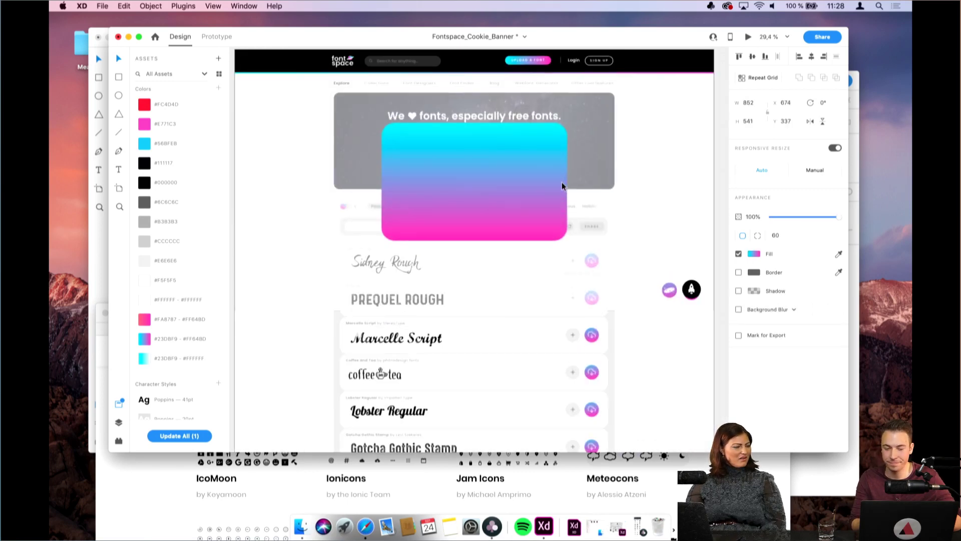
pyautogui.click(754, 254)
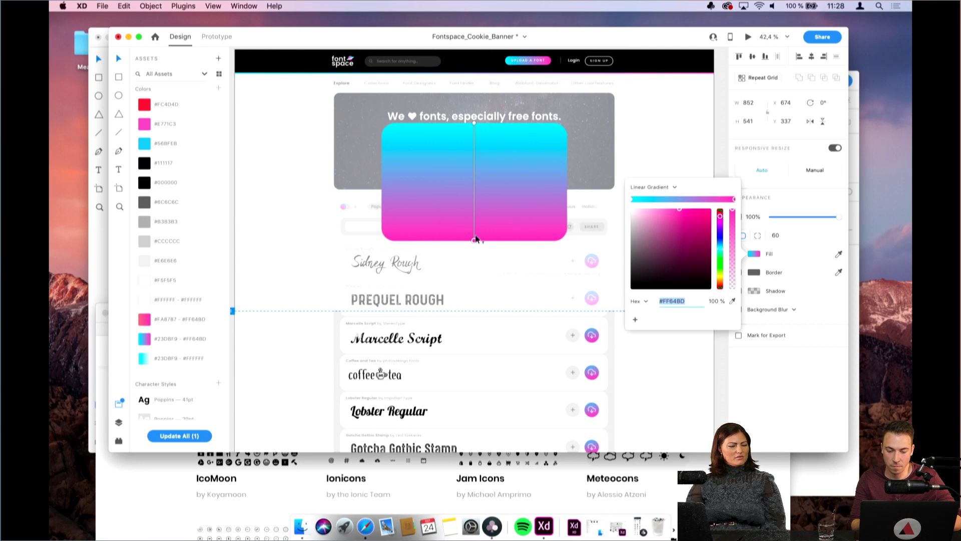
pyautogui.moveTo(477, 240); pyautogui.dragTo(541, 280)
pyautogui.click(474, 124)
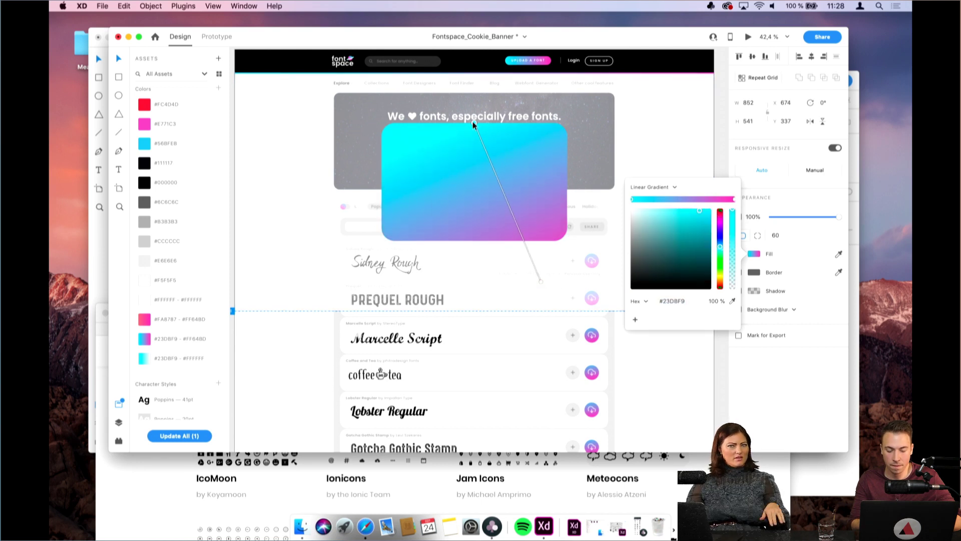
pyautogui.moveTo(474, 123); pyautogui.dragTo(415, 90)
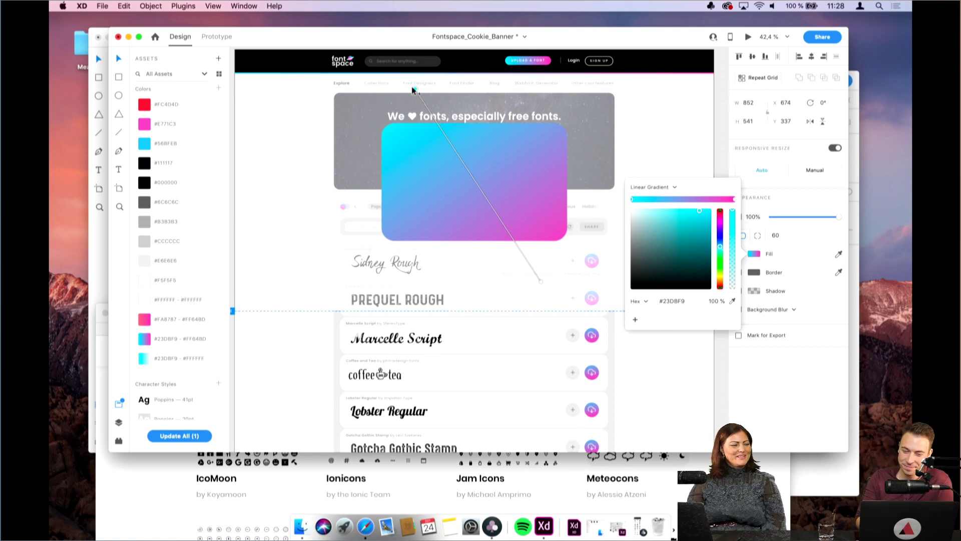
pyautogui.moveTo(414, 90); pyautogui.dragTo(380, 79)
pyautogui.click(541, 282)
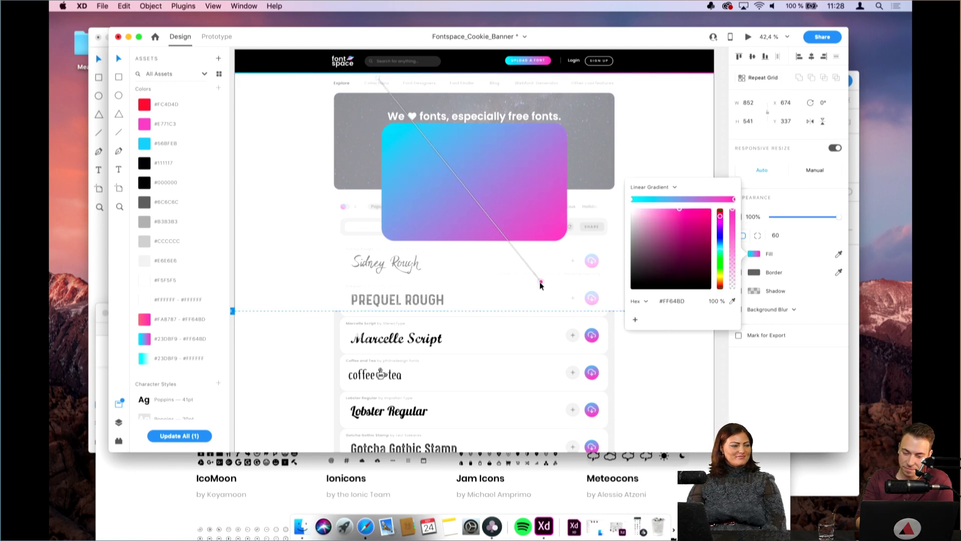
pyautogui.moveTo(540, 285); pyautogui.dragTo(560, 264)
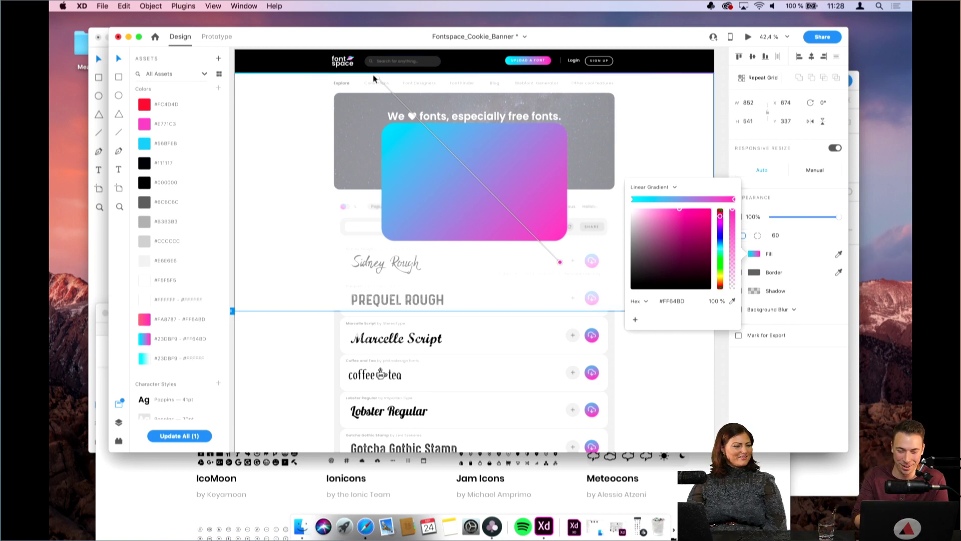
# Try a shallower diagonal for the card's linear gradient by repositioning its start and end points outside the card
pyautogui.moveTo(378, 79); pyautogui.dragTo(309, 203)
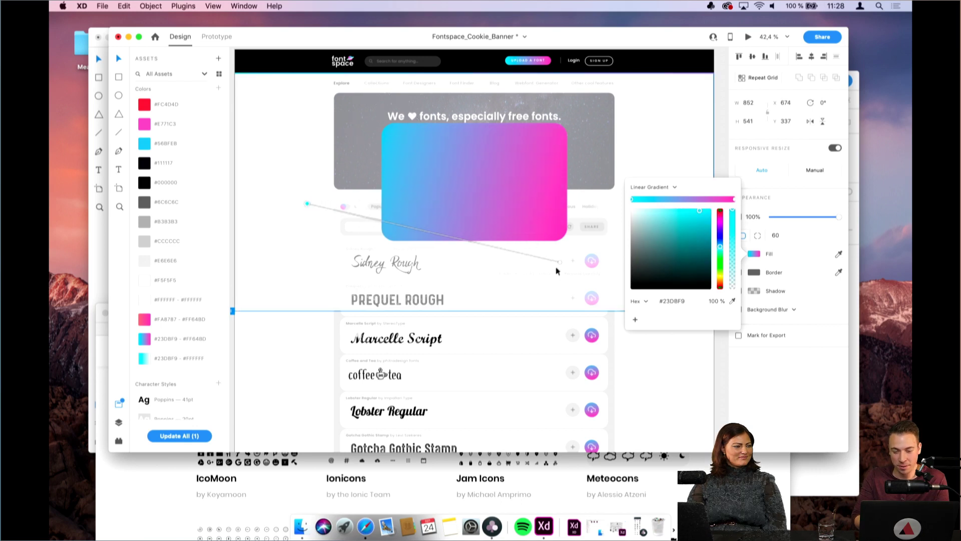
pyautogui.moveTo(561, 262); pyautogui.dragTo(586, 290)
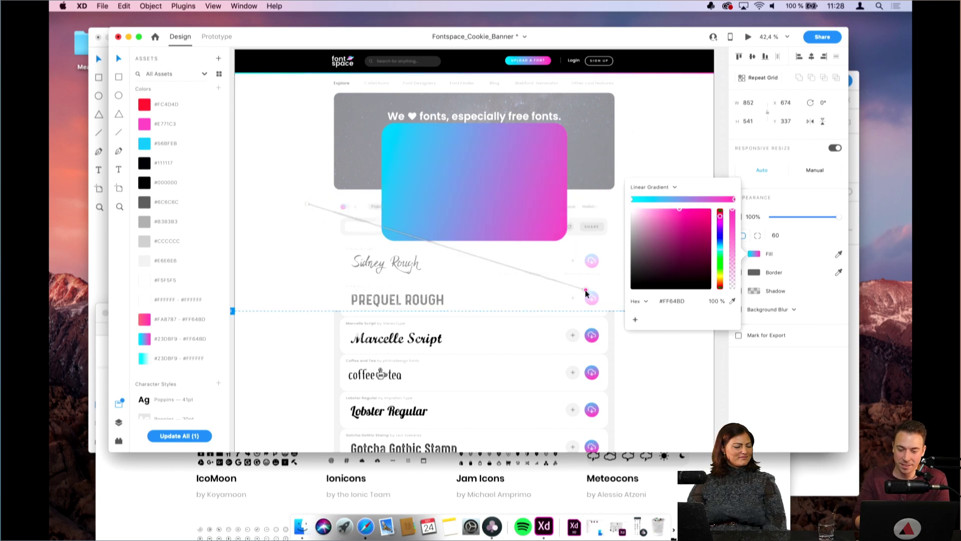
pyautogui.moveTo(309, 203); pyautogui.dragTo(323, 125)
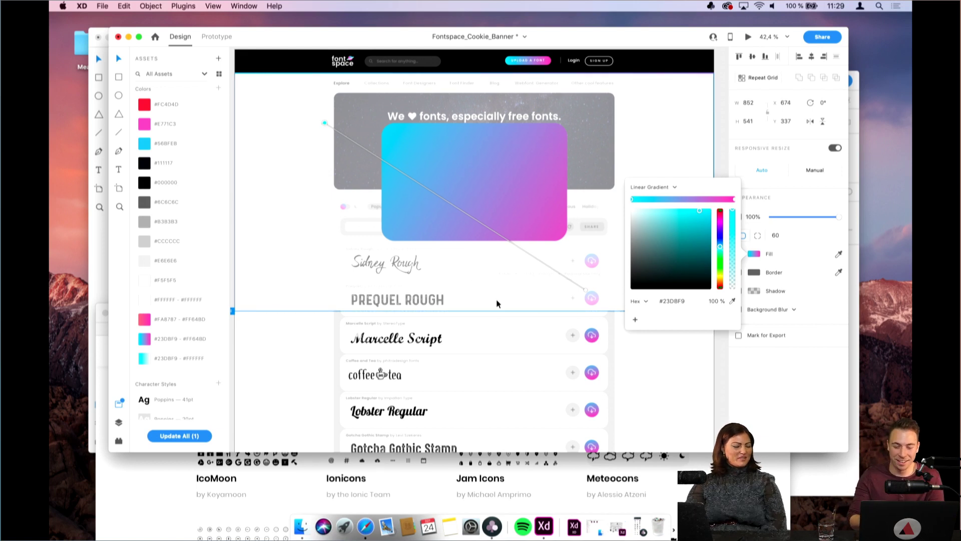
pyautogui.moveTo(586, 289); pyautogui.dragTo(577, 260)
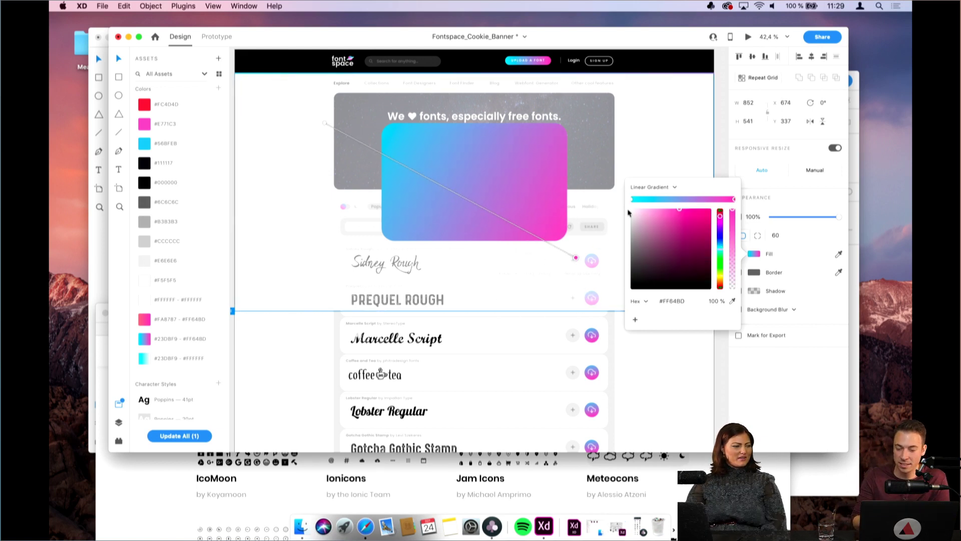
pyautogui.click(659, 163)
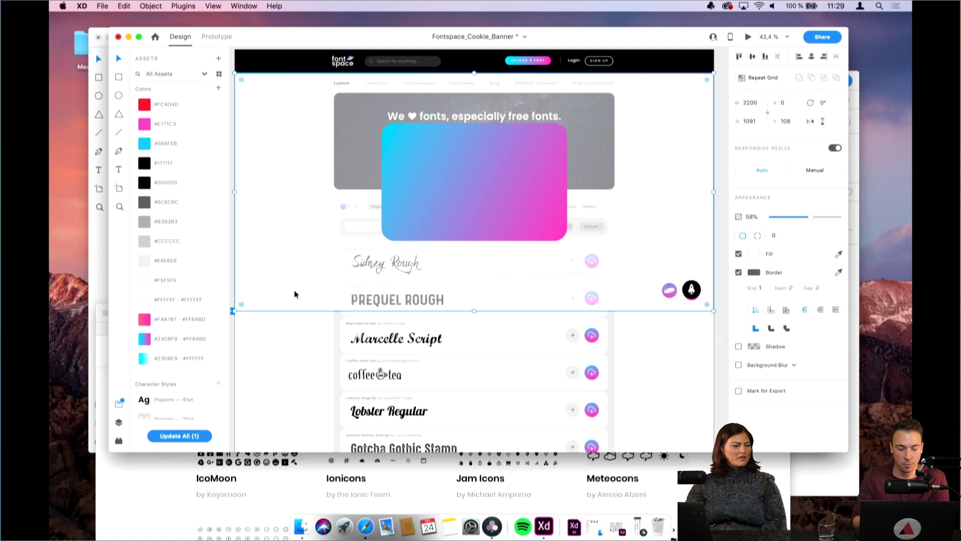
# Angle the card's gradient more steeply, starting above and beyond its upper-left corner and ending past its lower-right corner
pyautogui.scroll(1, 355, 270)
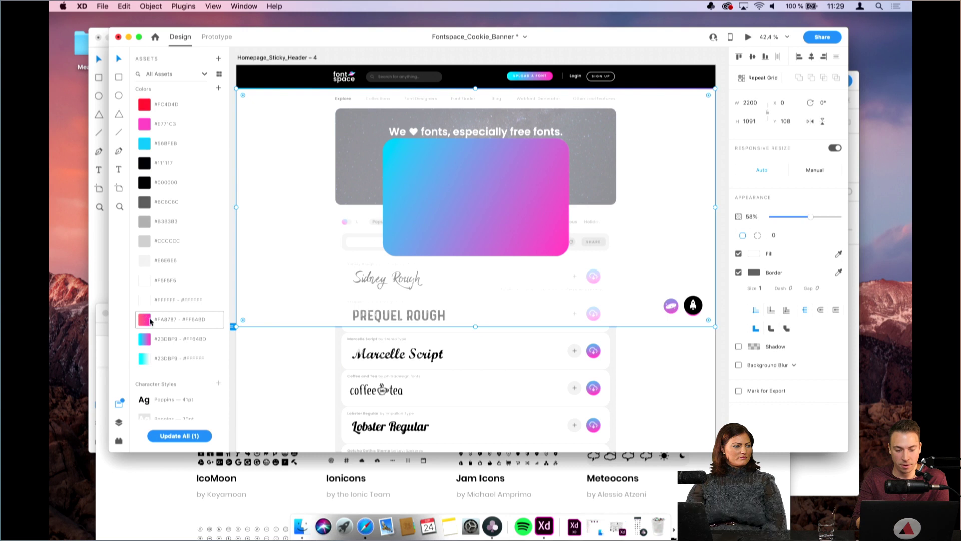
pyautogui.scroll(-2, 352, 271)
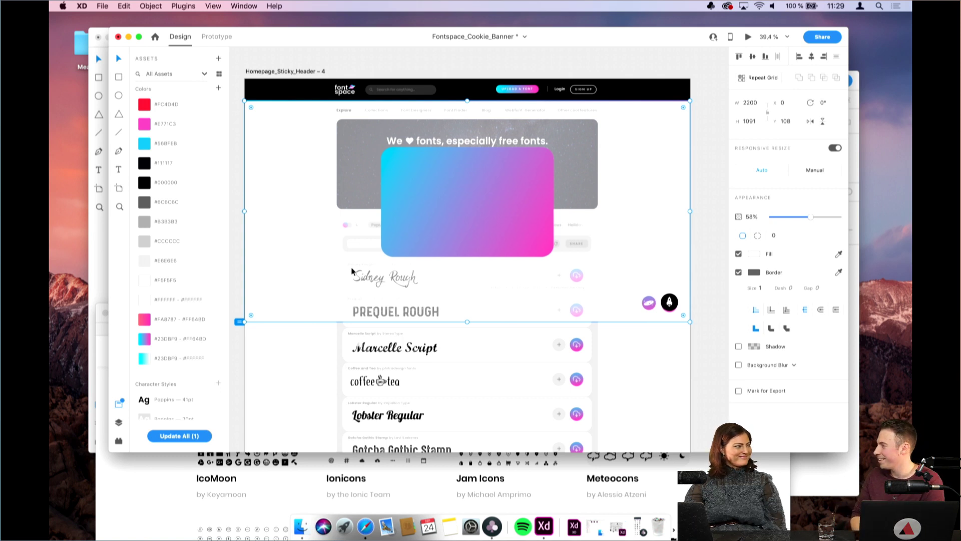
pyautogui.scroll(5, 412, 196)
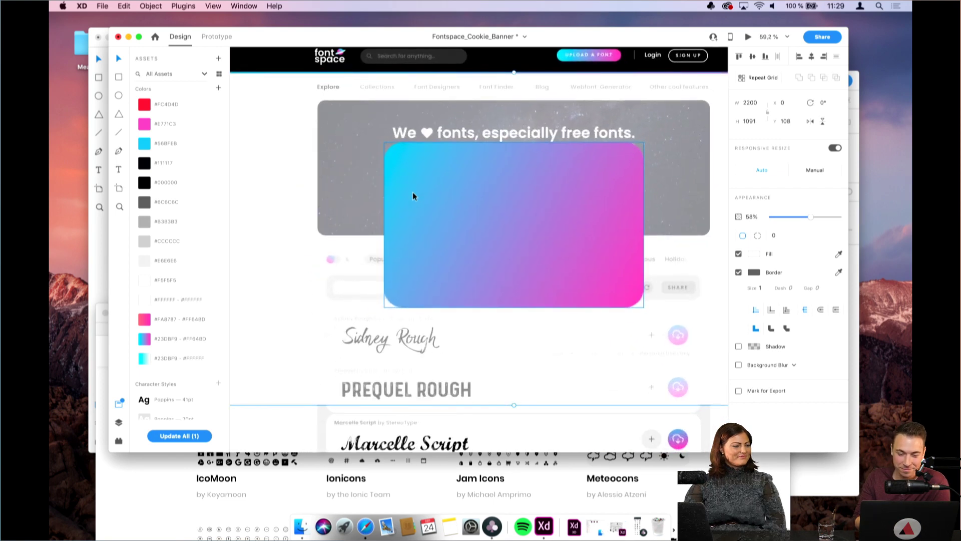
pyautogui.click(413, 196)
pyautogui.click(755, 254)
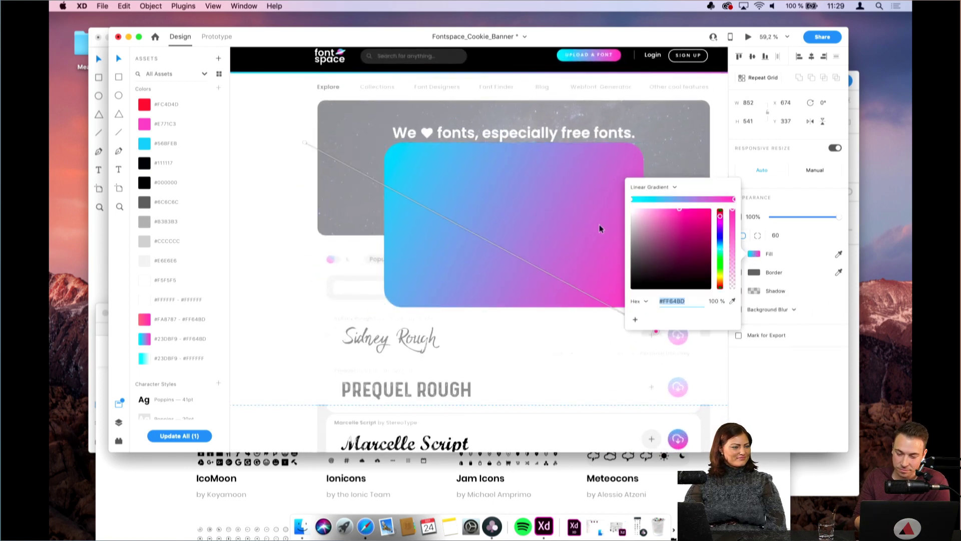
pyautogui.moveTo(306, 144)
pyautogui.mouseDown()
pyautogui.moveTo(340, 52)
pyautogui.moveTo(370, 93)
pyautogui.moveTo(306, 108)
pyautogui.moveTo(314, 140)
pyautogui.mouseUp()
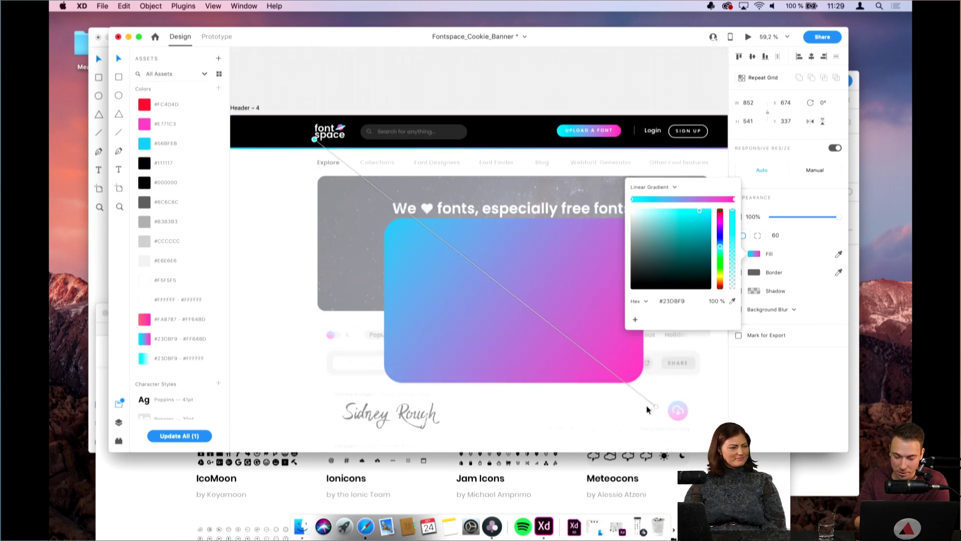
pyautogui.click(656, 406)
pyautogui.moveTo(657, 408); pyautogui.dragTo(678, 420)
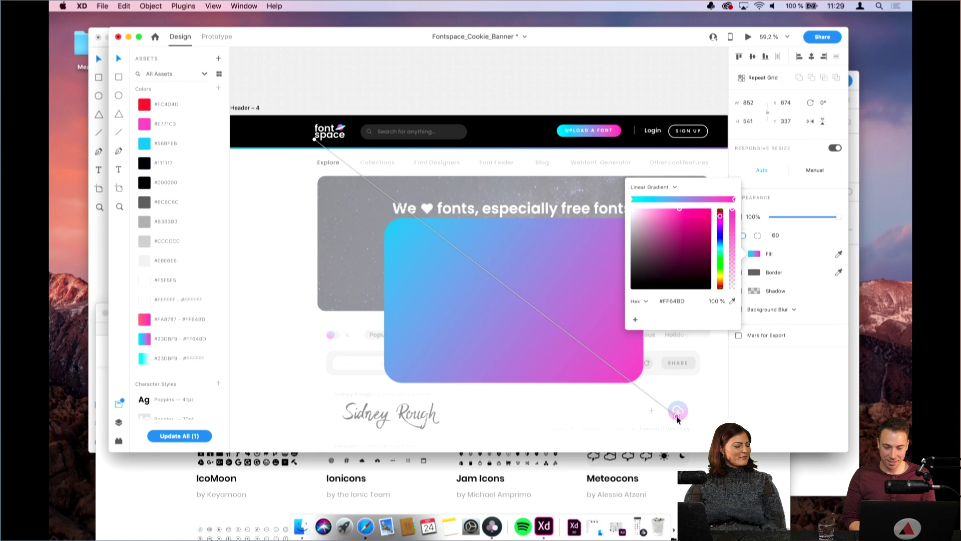
pyautogui.click(526, 165)
# Add the text "Cookie Settings" near the top of the gradient card
pyautogui.scroll(-3, 525, 152)
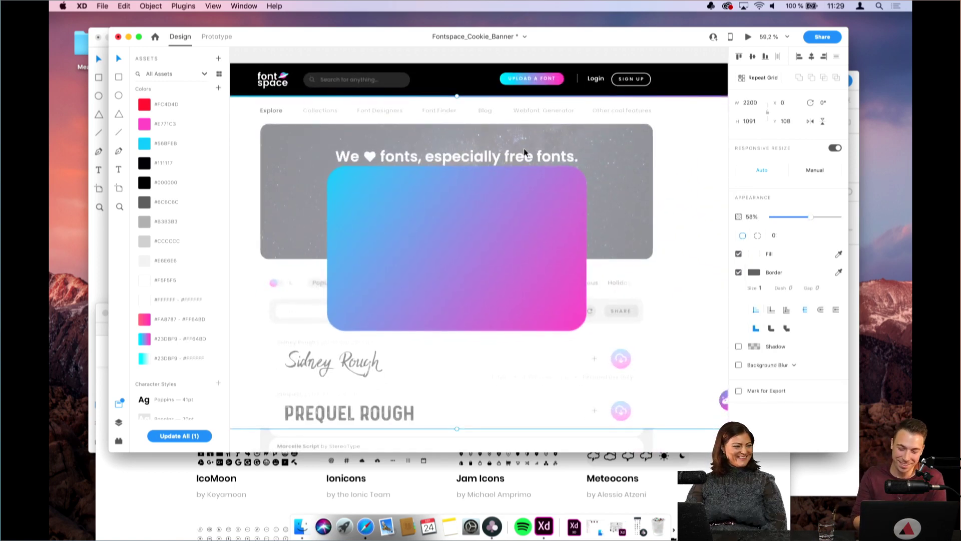
pyautogui.scroll(-5, 524, 148)
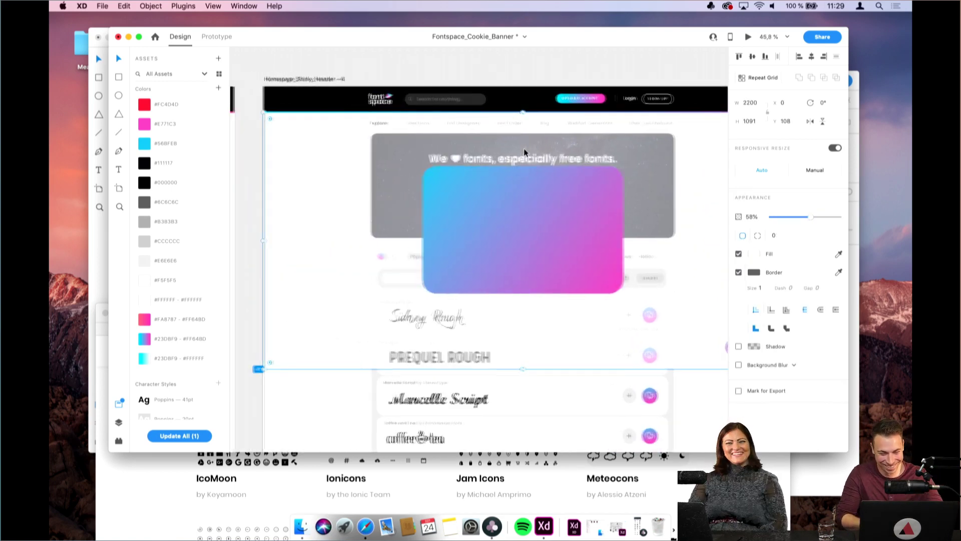
pyautogui.hscroll(-5, 524, 148)
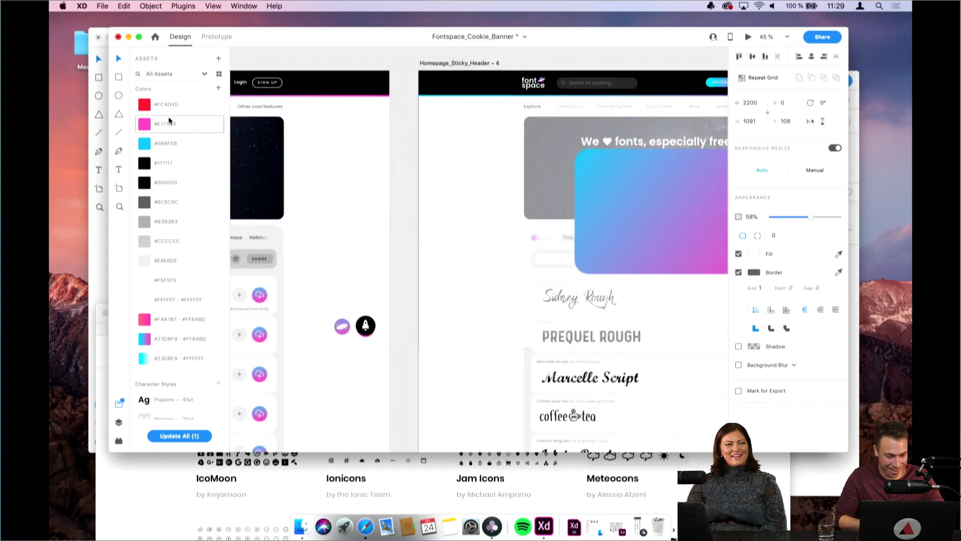
pyautogui.press('t')
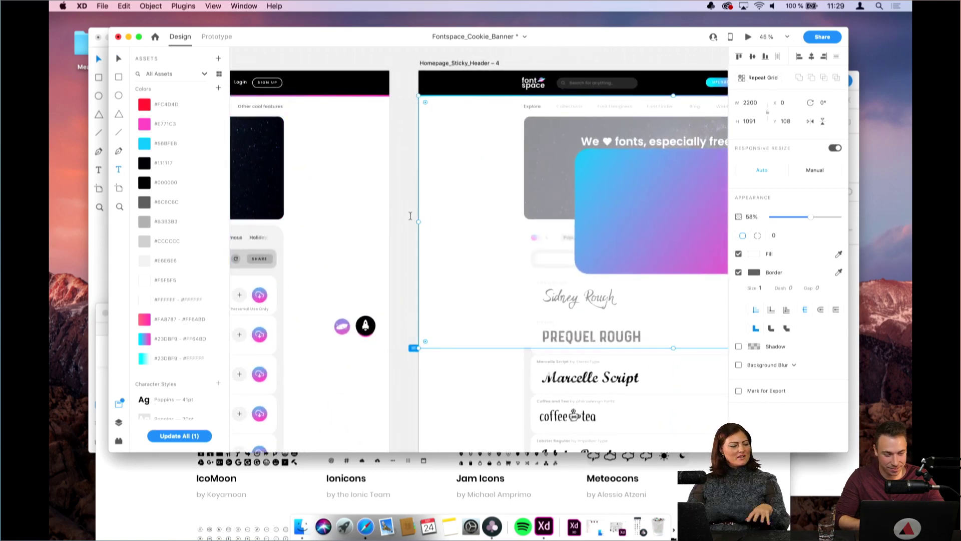
pyautogui.scroll(5, 410, 216)
pyautogui.click(588, 147)
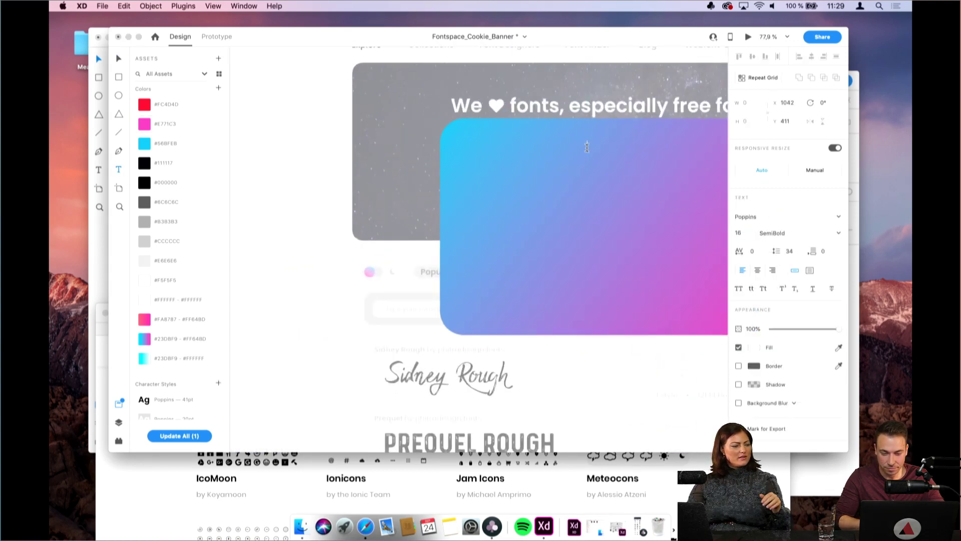
pyautogui.write('Cookie')
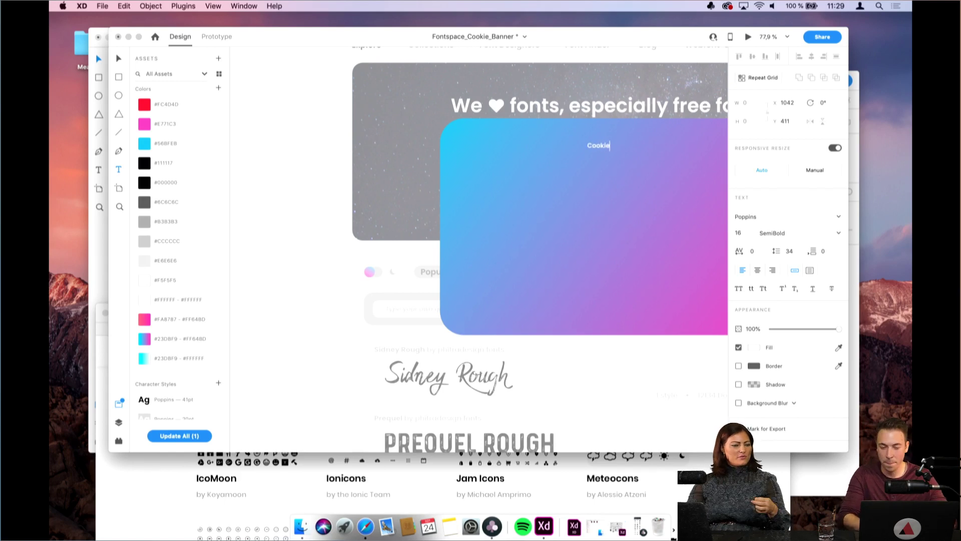
pyautogui.write(' Settings')
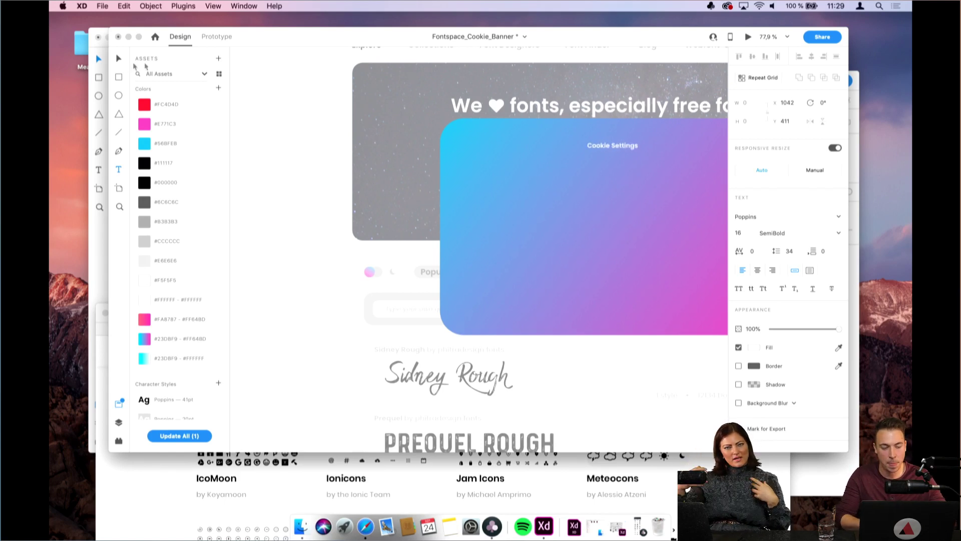
pyautogui.press('Escape')
# Apply the Poppins 41pt character style to the "Cookie Settings" heading and change its fill to white
pyautogui.hscroll(5, 477, 131)
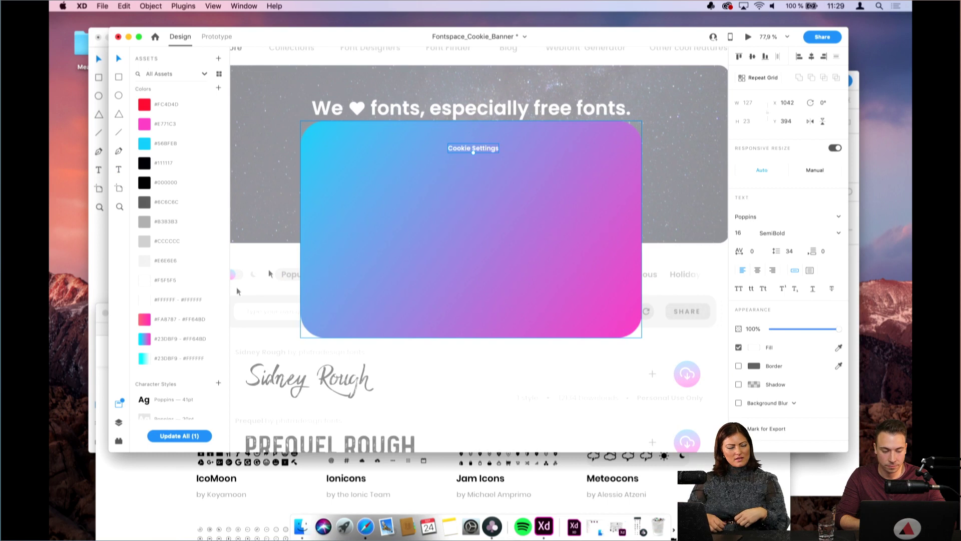
pyautogui.scroll(-3, 180, 250)
pyautogui.click(192, 380)
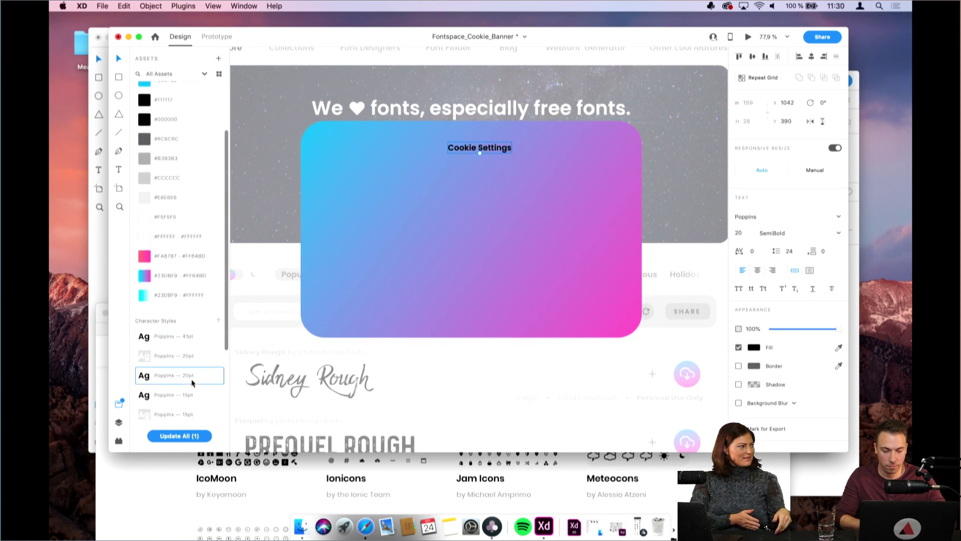
pyautogui.click(189, 337)
pyautogui.moveTo(532, 158); pyautogui.dragTo(496, 157)
pyautogui.click(207, 354)
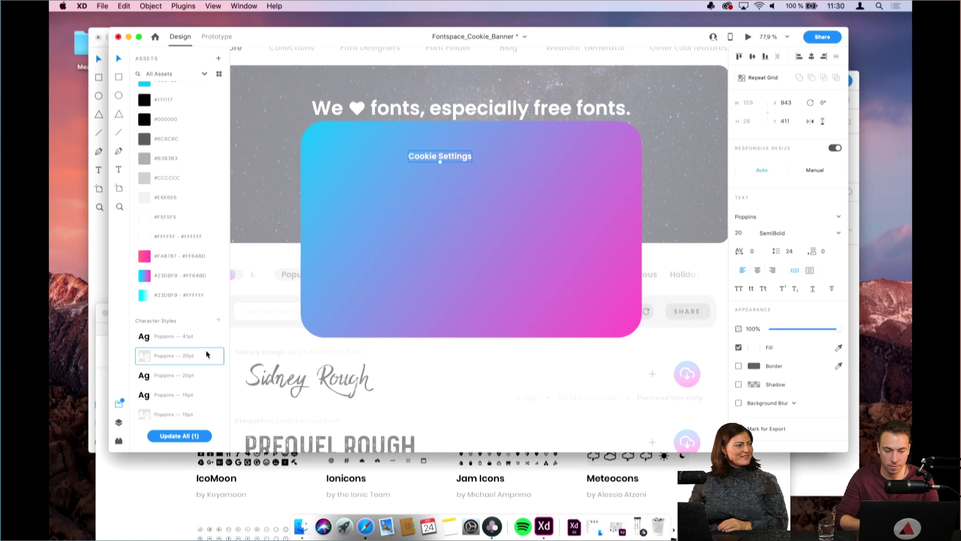
pyautogui.scroll(-2, 203, 372)
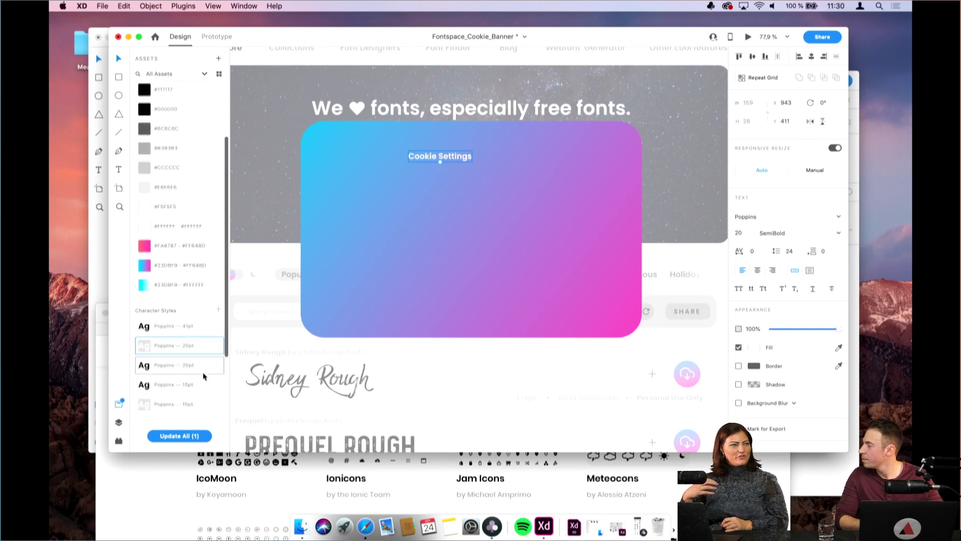
pyautogui.click(192, 321)
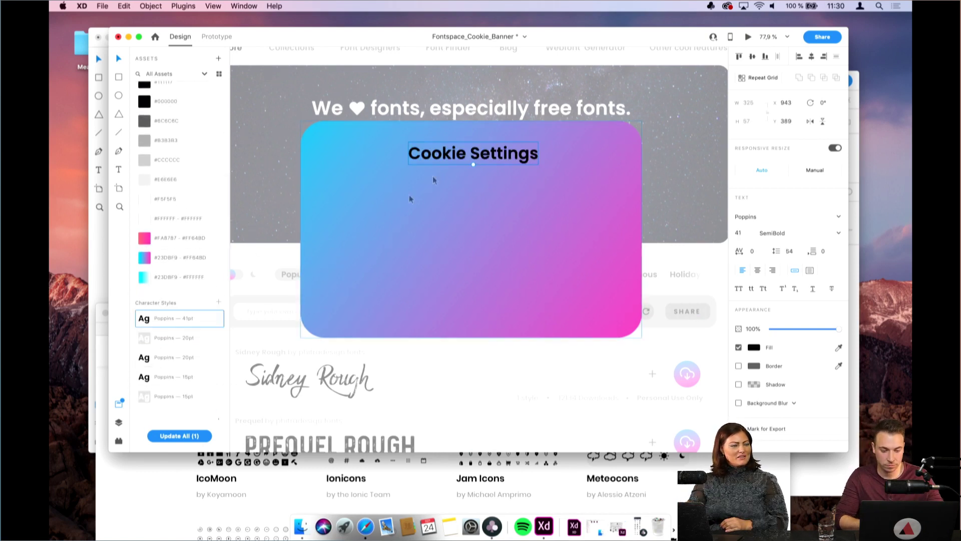
pyautogui.click(754, 348)
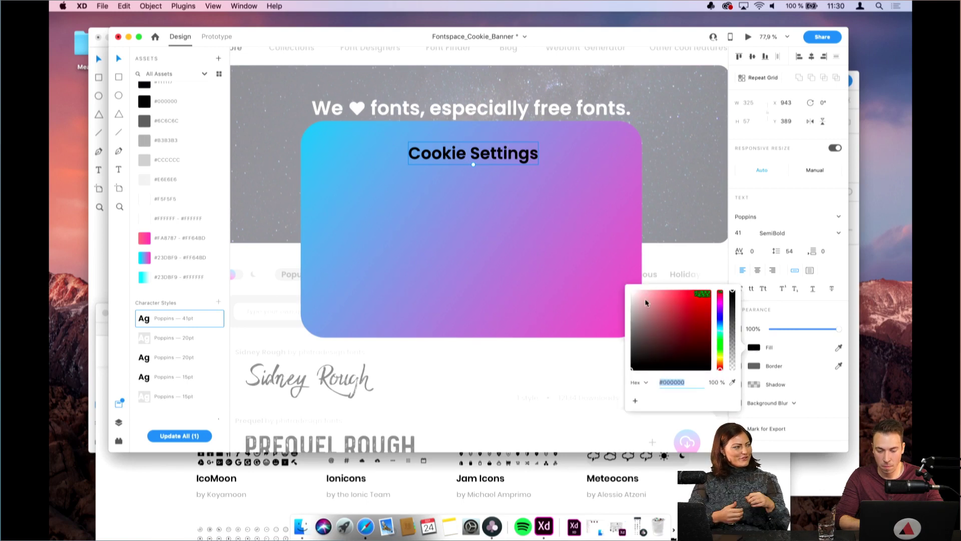
pyautogui.click(646, 300)
# Set the heading's font size to 35 and centre it horizontally in the card, at about X 962
pyautogui.click(485, 148)
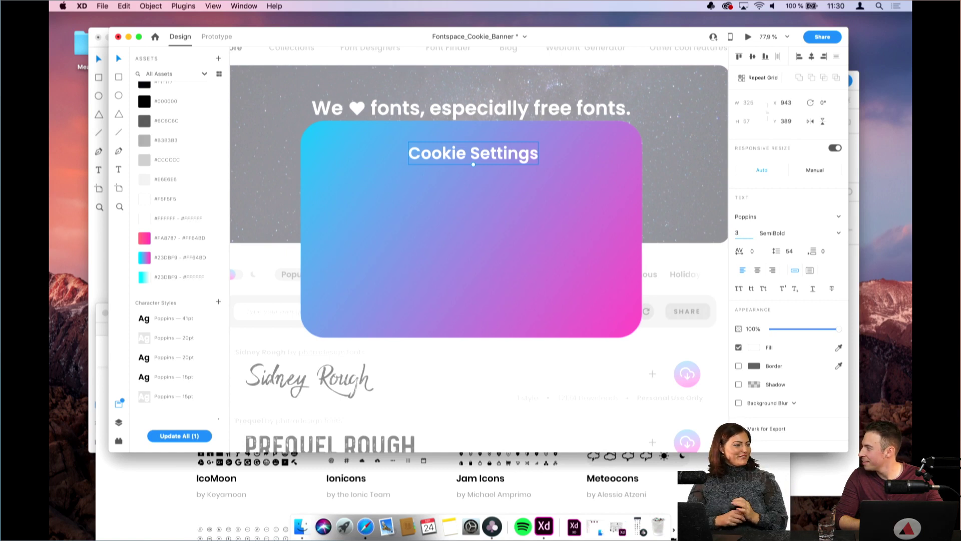
pyautogui.write('35')
pyautogui.press('Return')
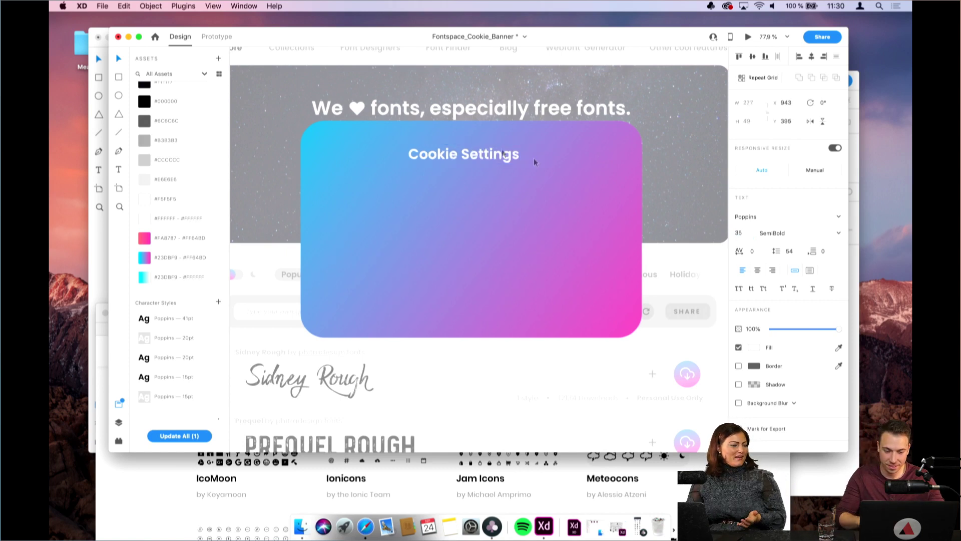
pyautogui.moveTo(475, 151); pyautogui.dragTo(484, 152)
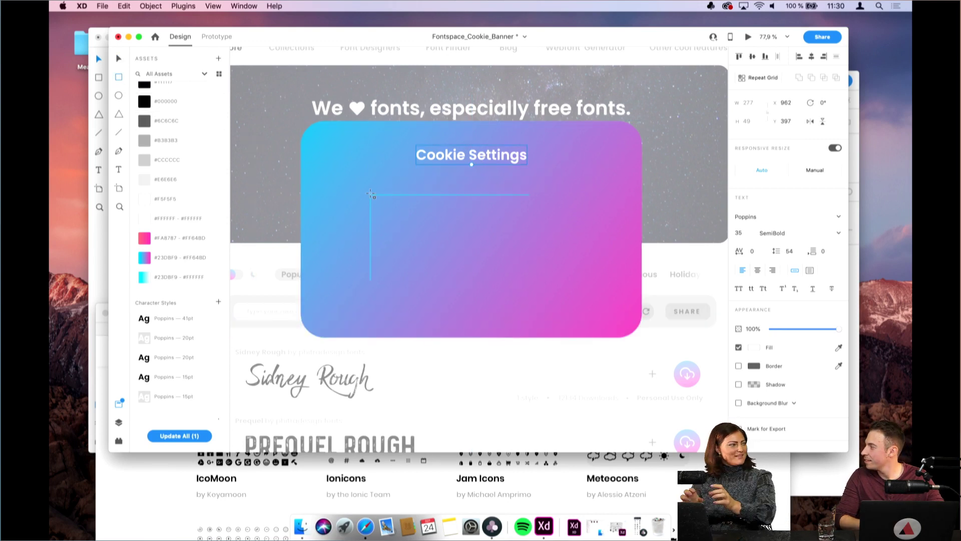
# Draw a white box about 798 wide and 158 tall below the heading, with its corners rounded to 30
pyautogui.moveTo(312, 174)
pyautogui.mouseDown()
pyautogui.moveTo(543, 250)
pyautogui.moveTo(631, 225)
pyautogui.mouseUp()
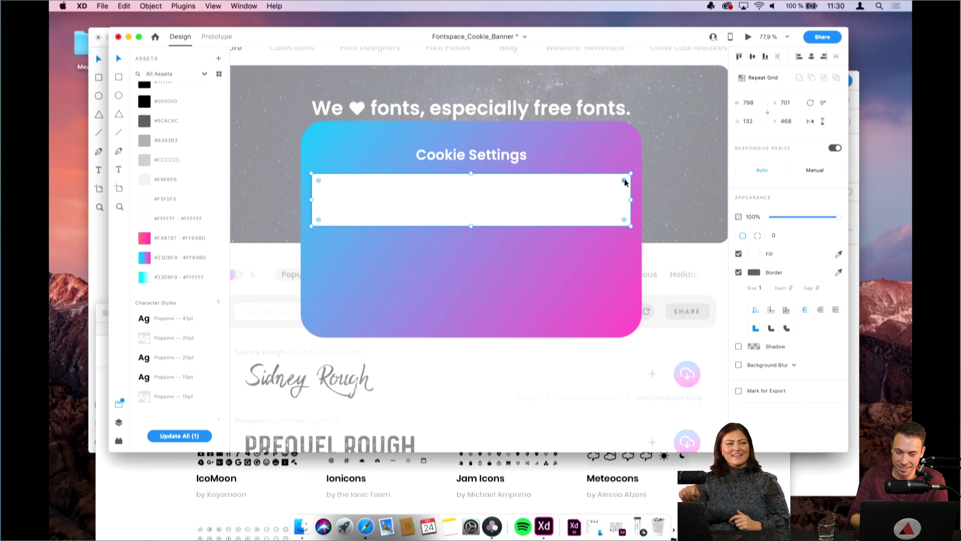
pyautogui.moveTo(624, 181); pyautogui.dragTo(619, 185)
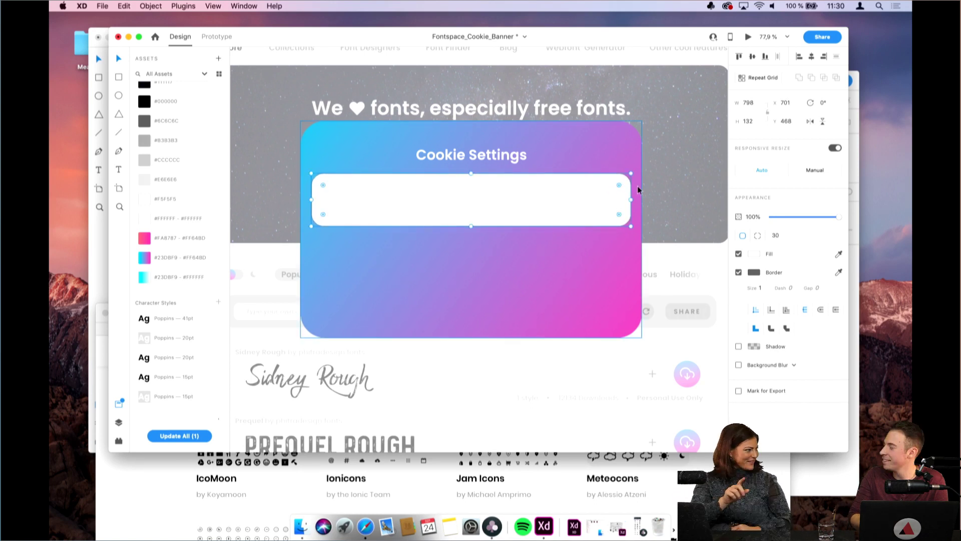
pyautogui.moveTo(471, 226)
pyautogui.mouseDown()
pyautogui.moveTo(471, 244)
pyautogui.moveTo(470, 235)
pyautogui.mouseUp()
# Move the heading up to about Y 369 and the white box up to about Y 455
pyautogui.click(478, 158)
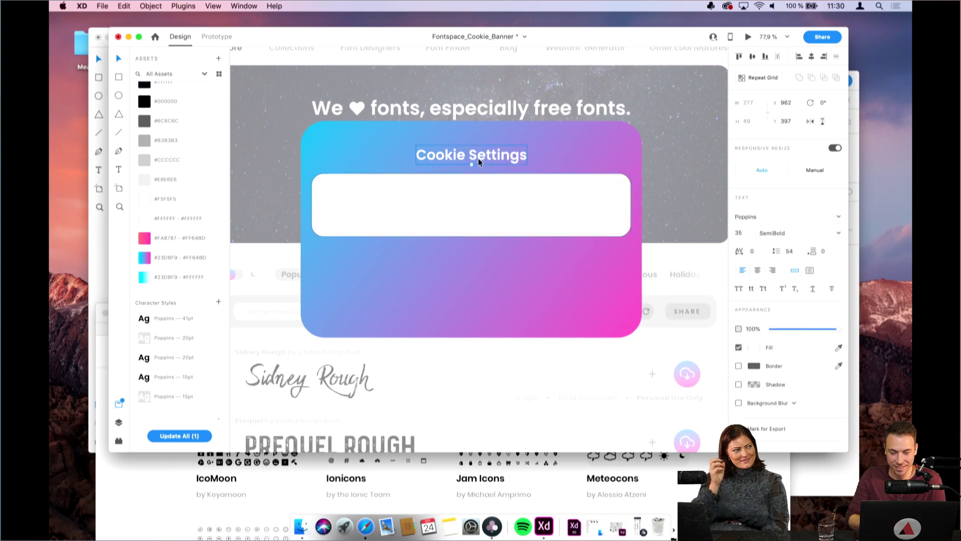
pyautogui.moveTo(479, 158); pyautogui.dragTo(479, 145)
pyautogui.moveTo(479, 190); pyautogui.dragTo(477, 181)
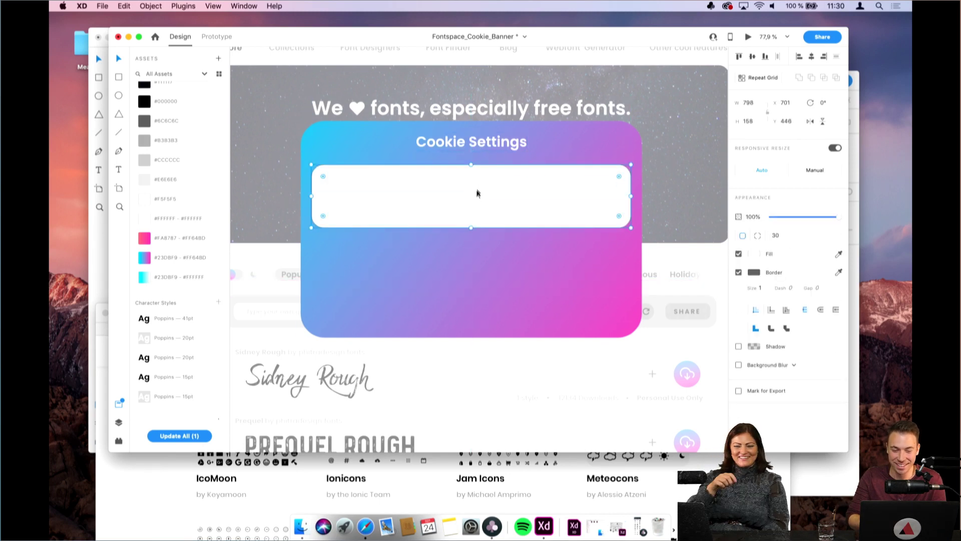
pyautogui.moveTo(473, 146); pyautogui.dragTo(473, 148)
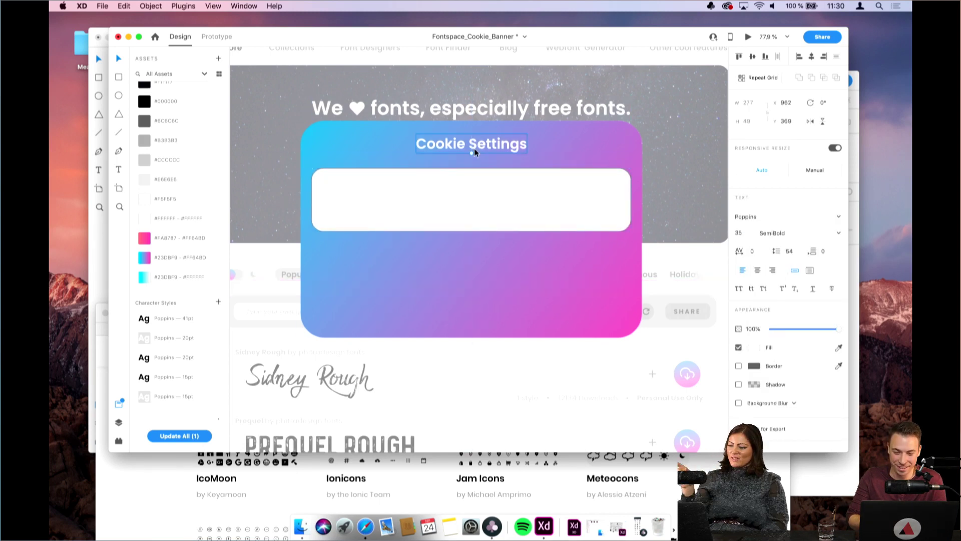
pyautogui.moveTo(473, 205); pyautogui.dragTo(472, 208)
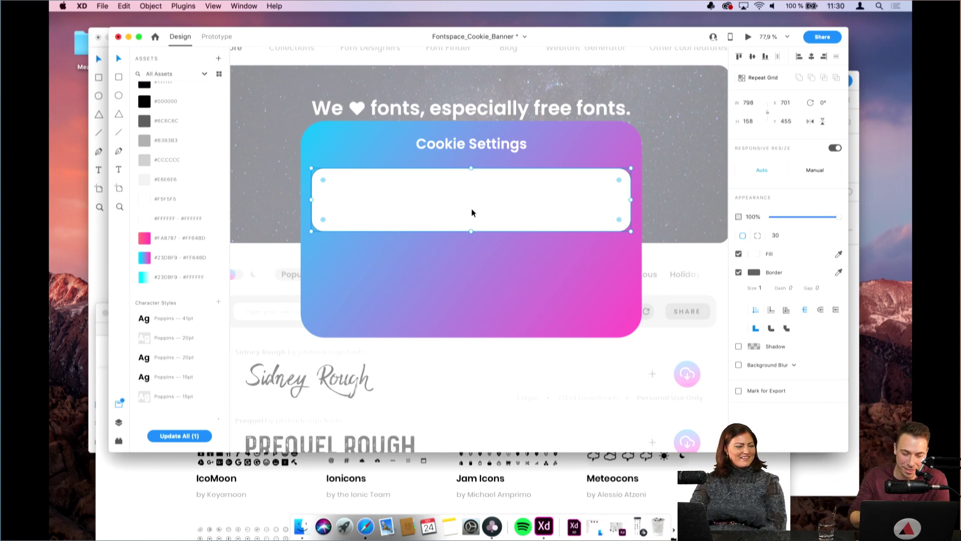
# Remove the white box's border and extend the gradient card's lower edge to a height of about 598
pyautogui.click(739, 271)
pyautogui.click(611, 257)
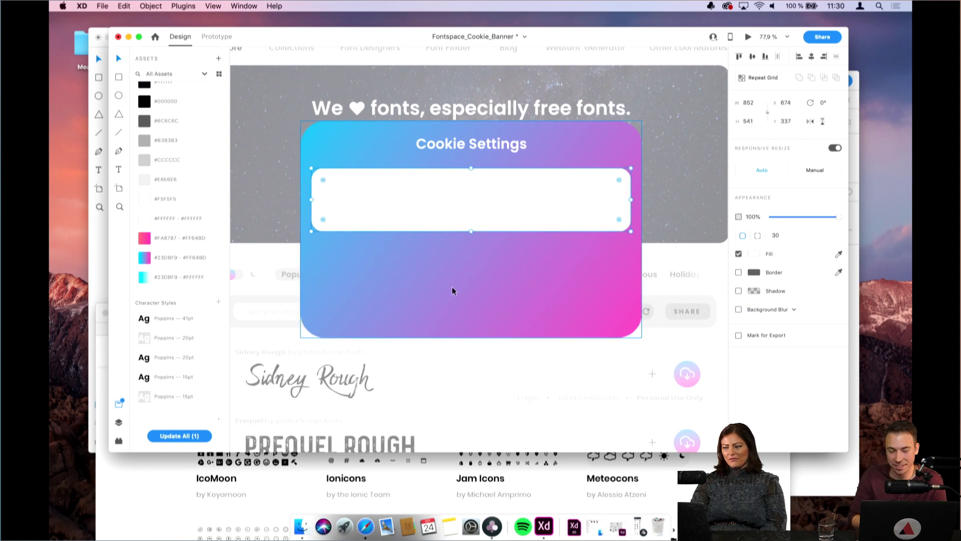
pyautogui.moveTo(471, 338); pyautogui.dragTo(472, 359)
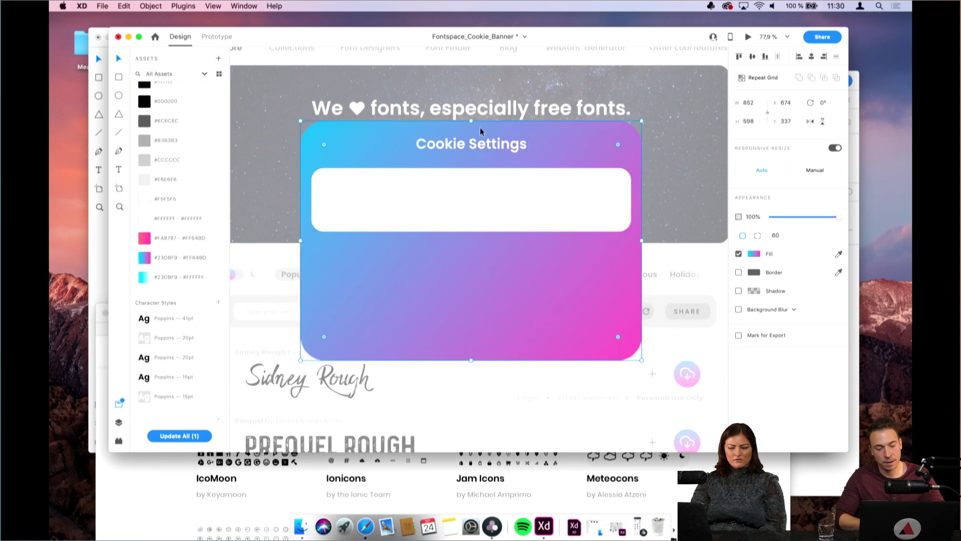
# Nudge the Cookie Settings heading up slightly and extend the gradient card's upper edge to a height of about 613
pyautogui.moveTo(474, 143); pyautogui.dragTo(474, 144)
pyautogui.click(591, 149)
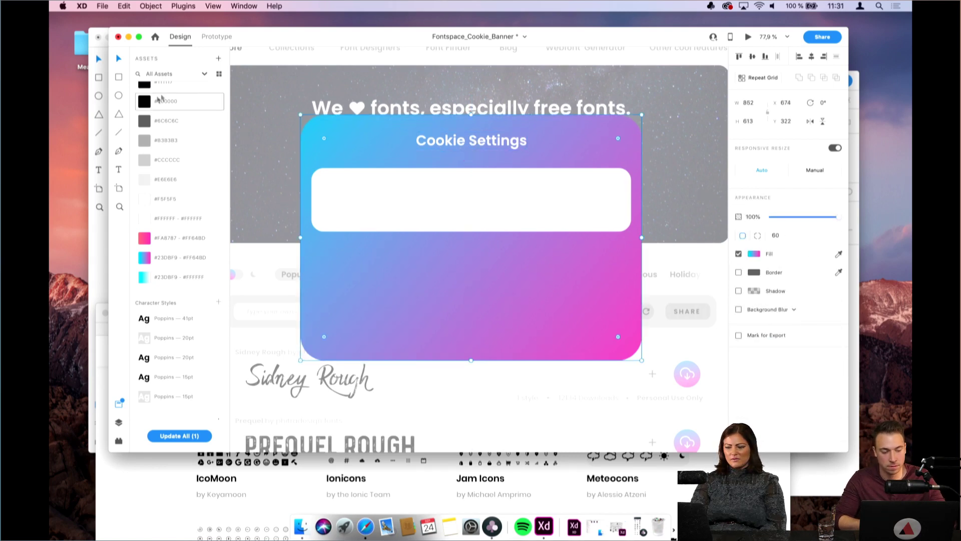
# Draw a white circle about 38 × 38 in the card's upper right corner, with no border and 25% opacity
pyautogui.scroll(5, 609, 110)
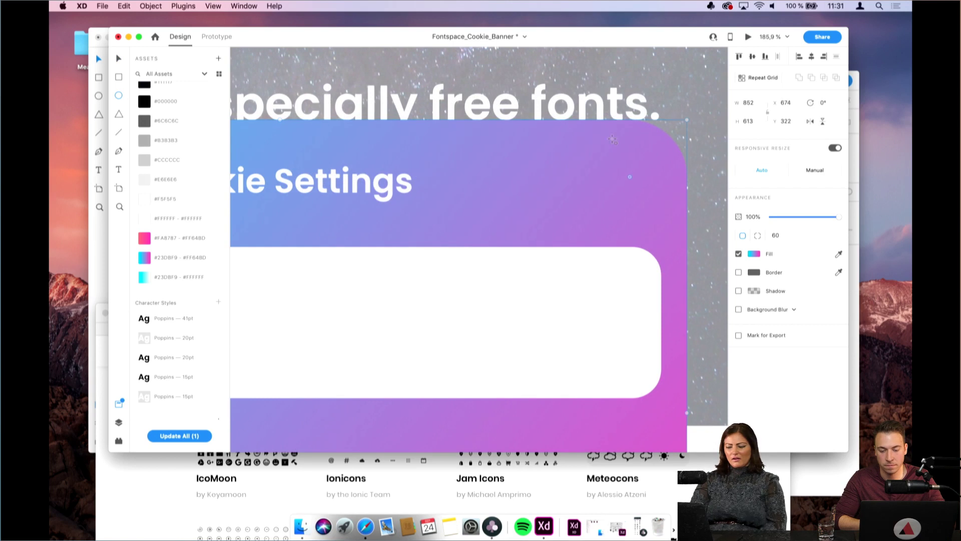
pyautogui.moveTo(613, 140)
pyautogui.mouseDown()
pyautogui.moveTo(655, 196)
pyautogui.moveTo(635, 166)
pyautogui.mouseUp()
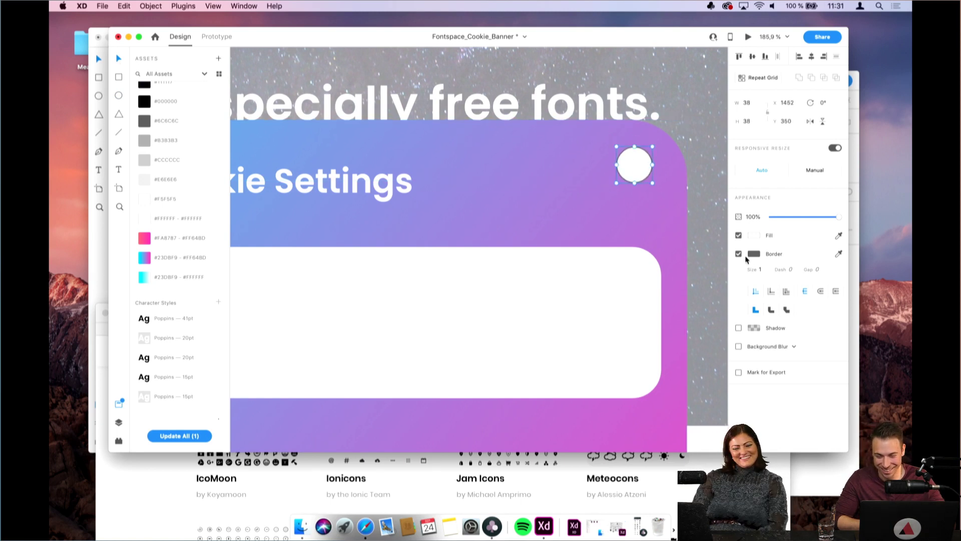
pyautogui.click(739, 254)
pyautogui.click(637, 166)
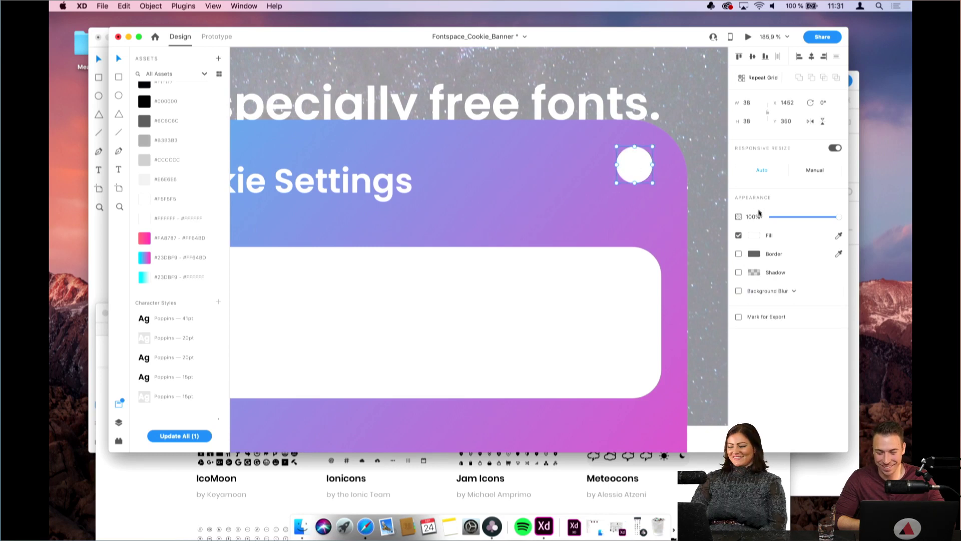
pyautogui.click(753, 216)
pyautogui.write('25')
pyautogui.press('Return')
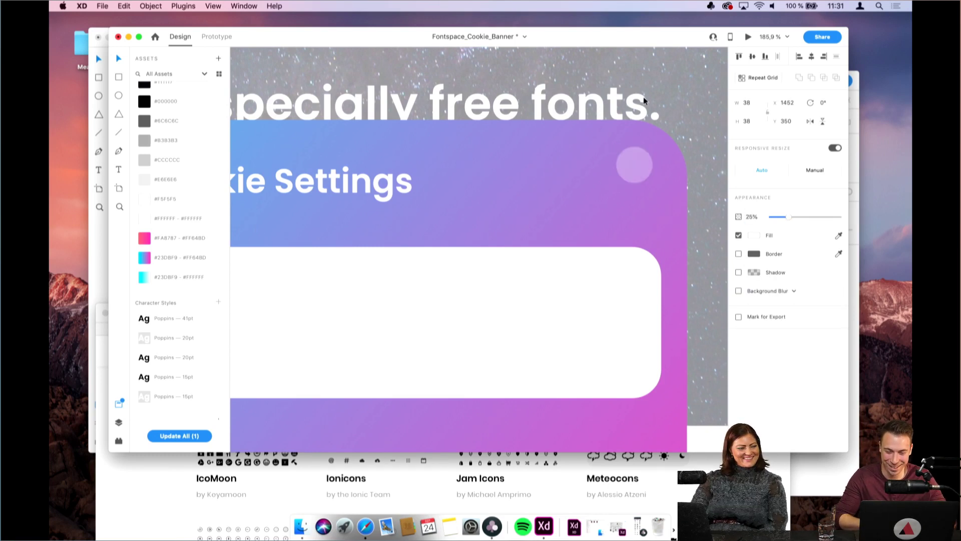
# Switch to Iconclub and search the icons for "exit", and then for "close"
pyautogui.click(493, 527)
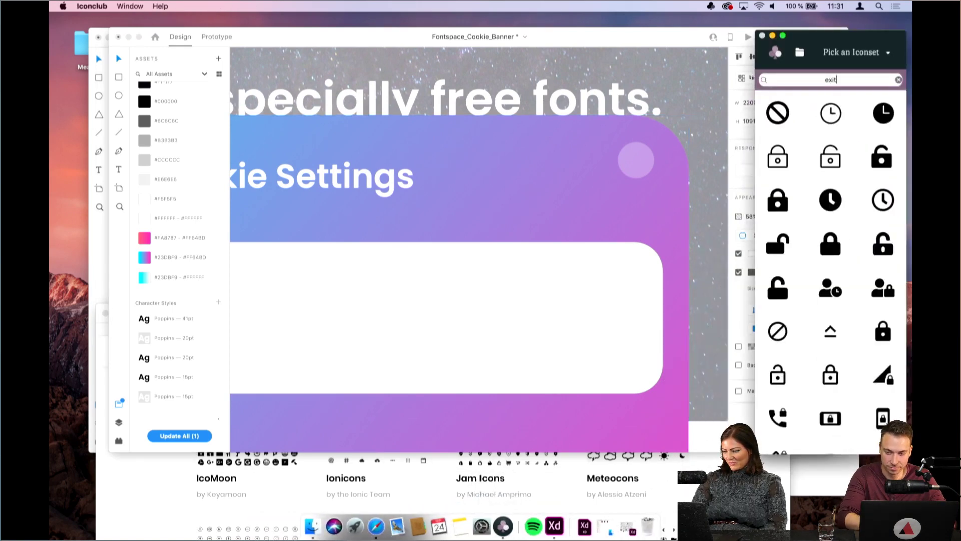
pyautogui.write('exit')
pyautogui.press('Return')
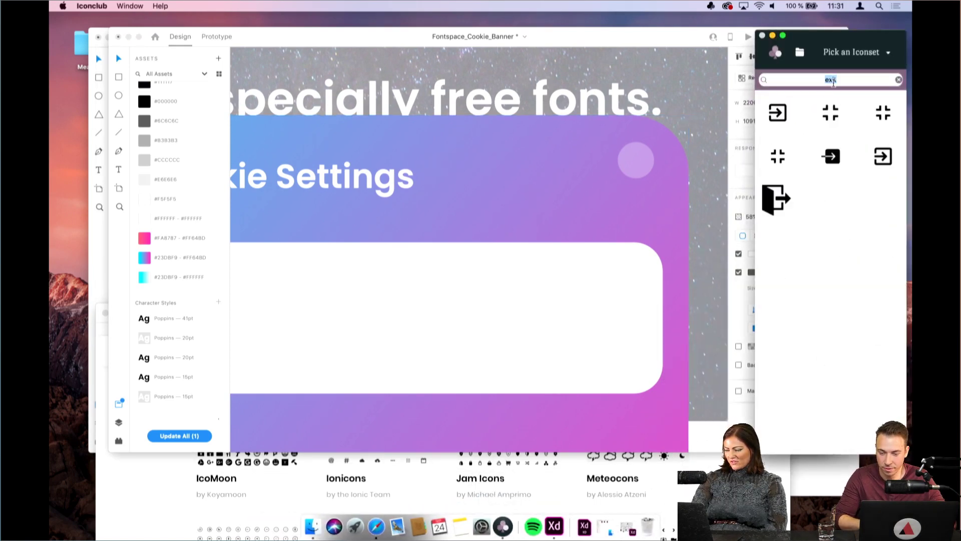
pyautogui.write('cloe')
pyautogui.press('BackSpace')
pyautogui.write('se')
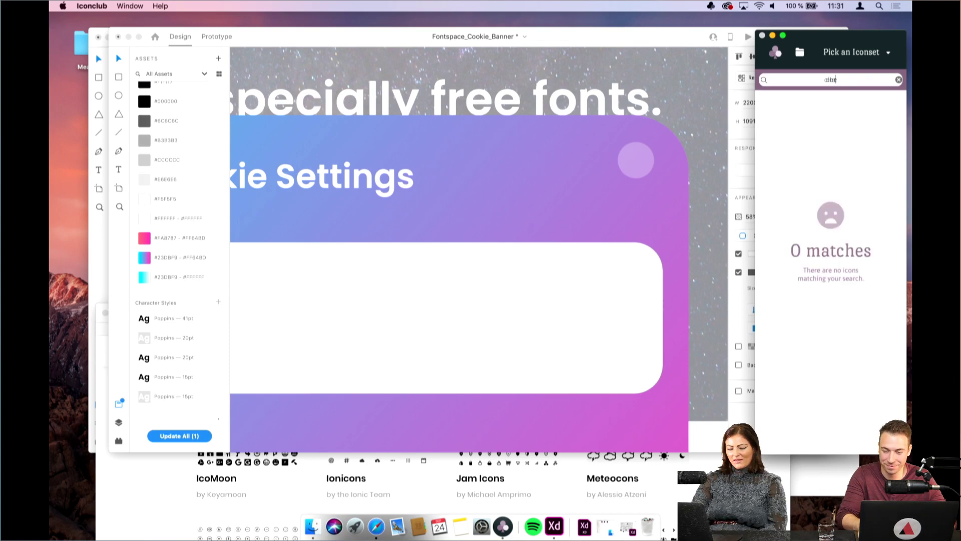
pyautogui.press('Return')
# Place the plain thin X icon from the close results onto the translucent circle in the card
pyautogui.moveTo(891, 119); pyautogui.dragTo(626, 155)
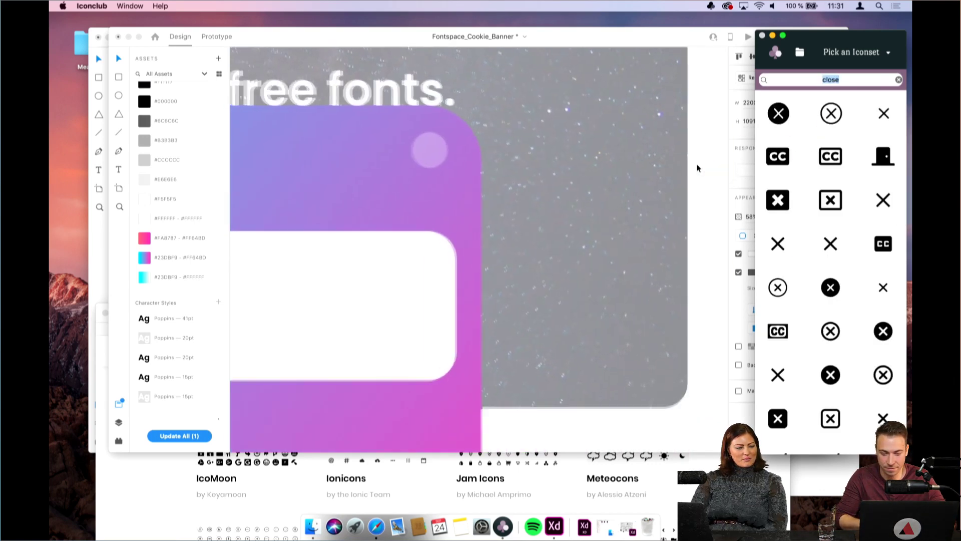
pyautogui.moveTo(887, 115); pyautogui.dragTo(623, 188)
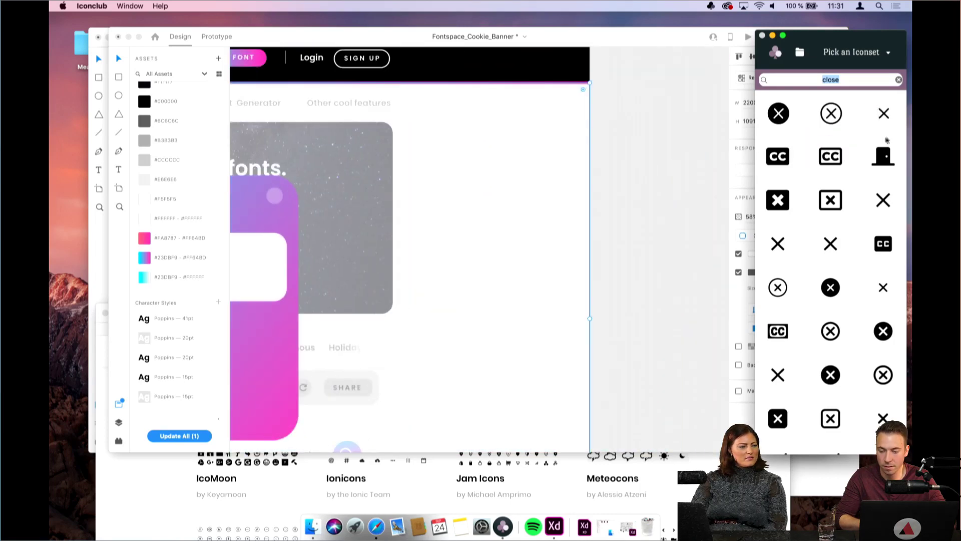
pyautogui.moveTo(883, 119); pyautogui.dragTo(272, 201)
pyautogui.click(673, 171)
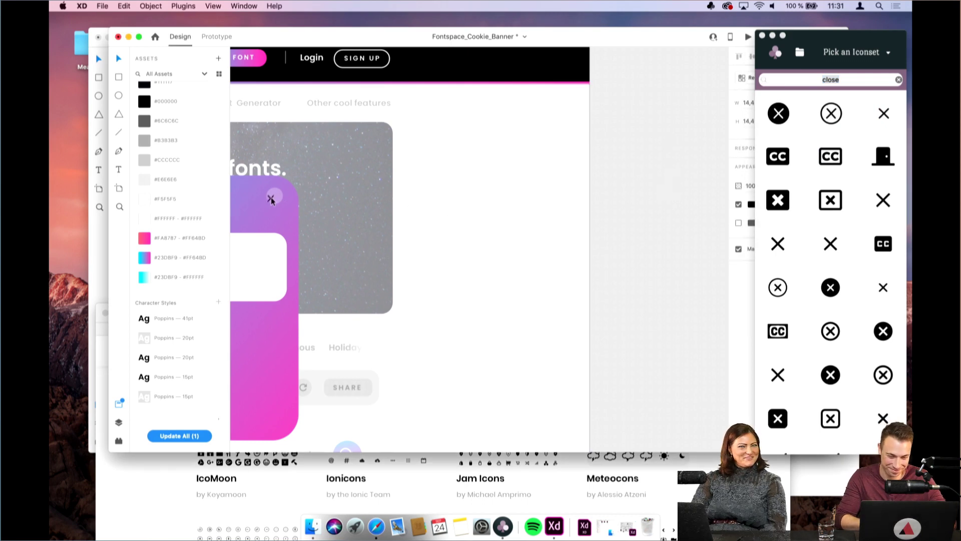
pyautogui.press('super+3')
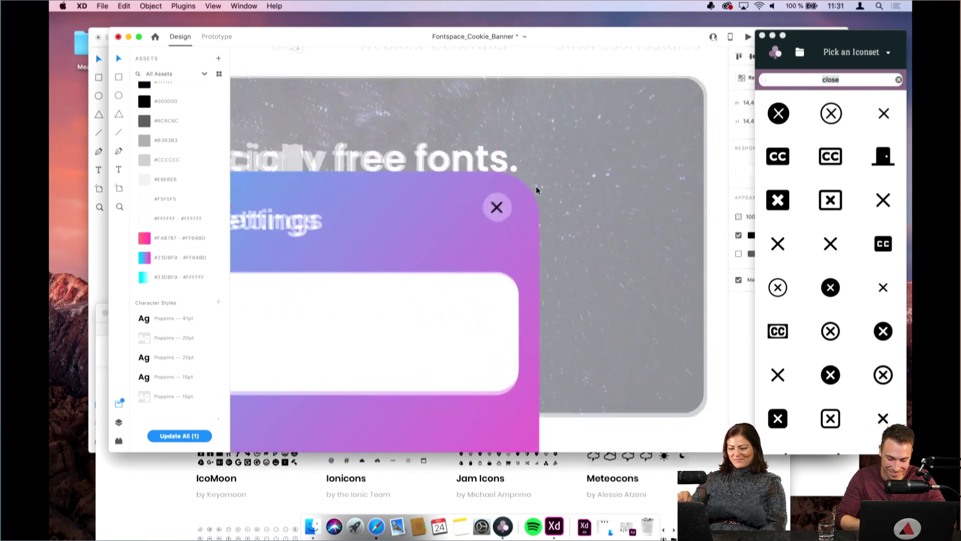
# Fill the thin X icon with white
pyautogui.click(751, 235)
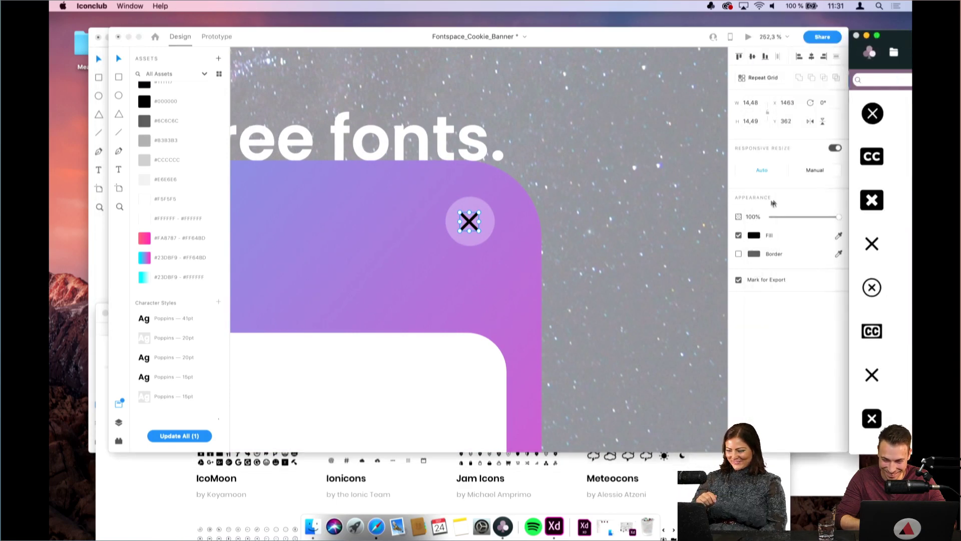
pyautogui.click(755, 235)
pyautogui.moveTo(660, 227); pyautogui.dragTo(514, 184)
# Centre the thin X in the circle and shrink it to about 12.32 × 12.32
pyautogui.click(469, 229)
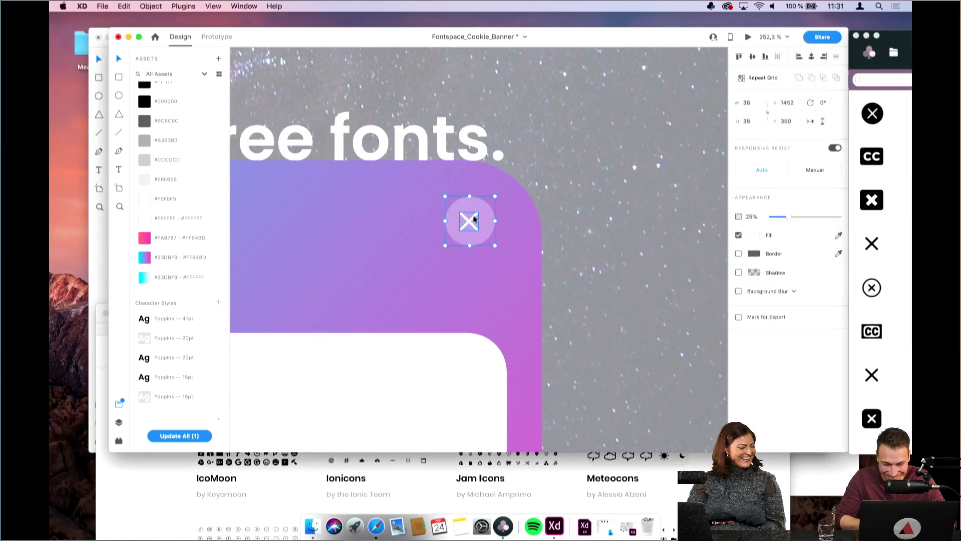
pyautogui.doubleClick(468, 225)
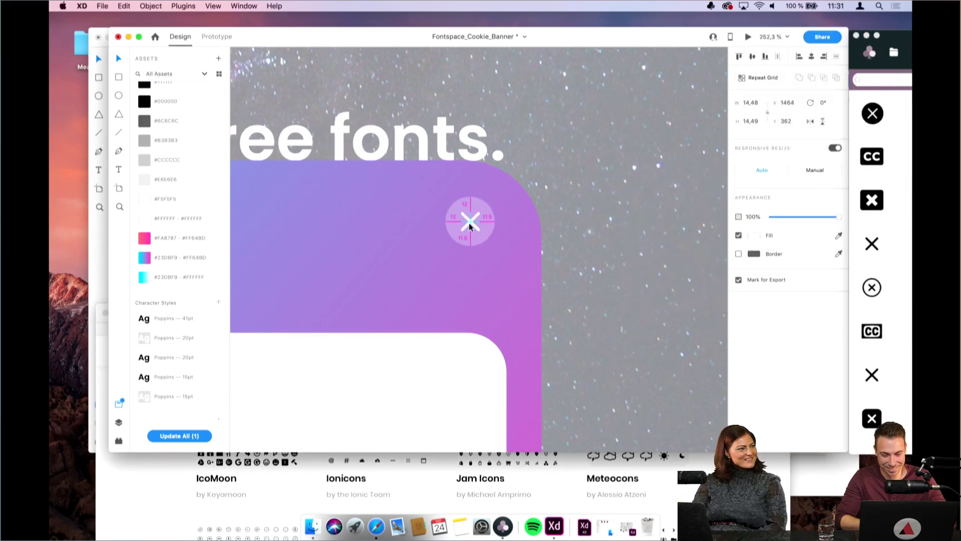
pyautogui.scroll(5, 469, 226)
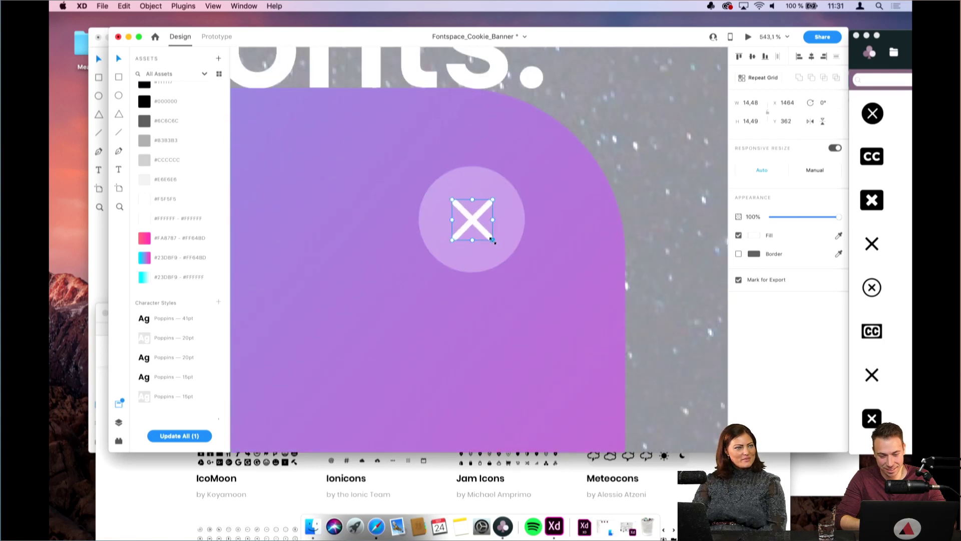
pyautogui.moveTo(490, 235); pyautogui.dragTo(483, 233)
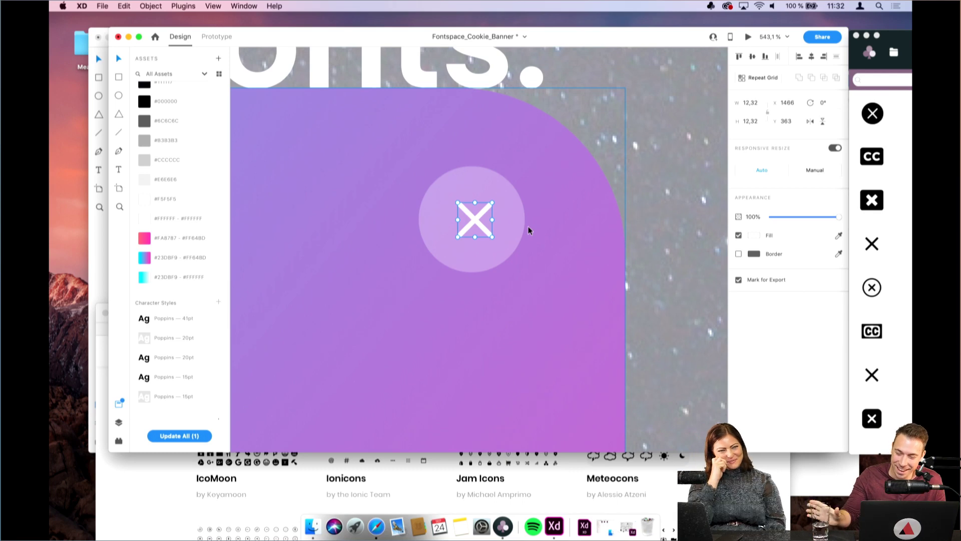
# Bring the bolder X icon from Iconclub's close results into the design and move it beside the circle
pyautogui.click(904, 47)
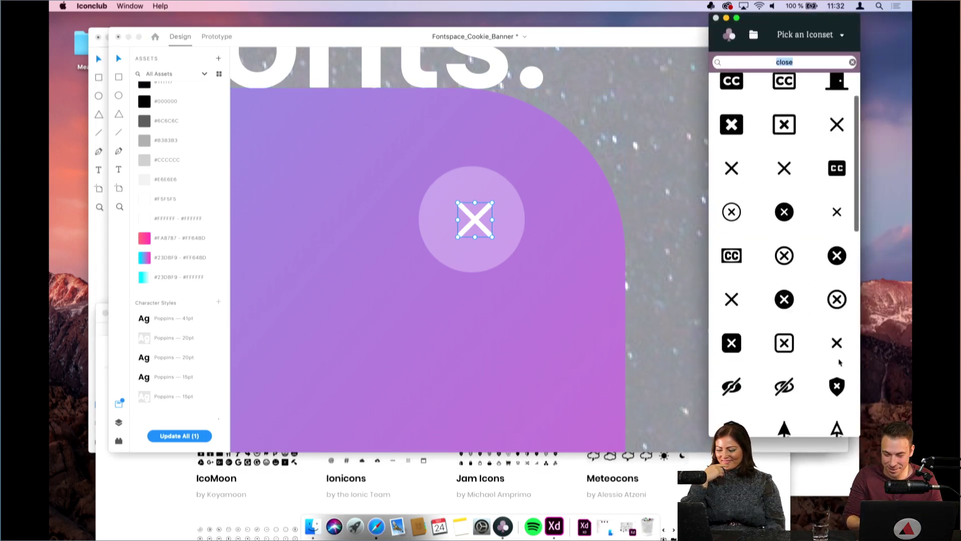
pyautogui.moveTo(839, 360); pyautogui.dragTo(644, 290)
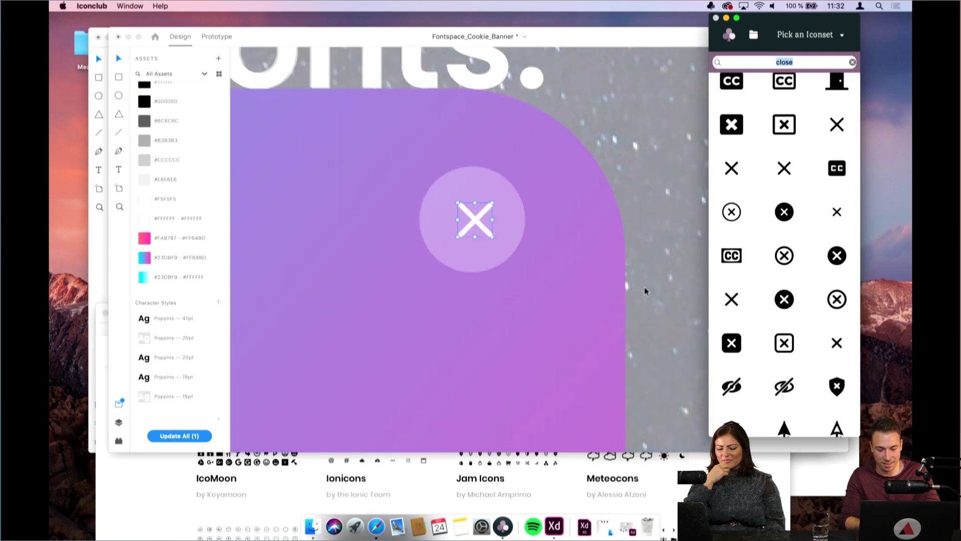
pyautogui.press('super+minus')
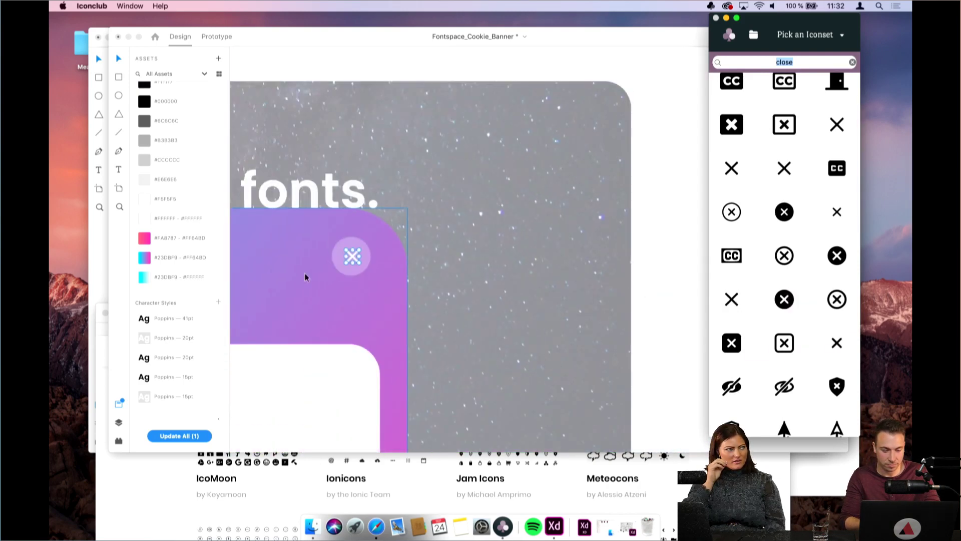
pyautogui.click(354, 259)
pyautogui.scroll(-8, 352, 258)
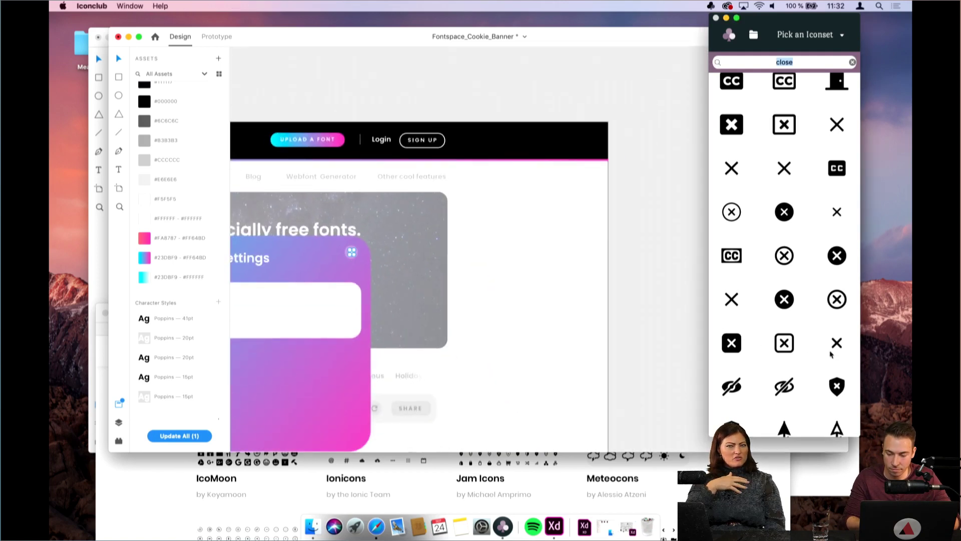
pyautogui.click(654, 264)
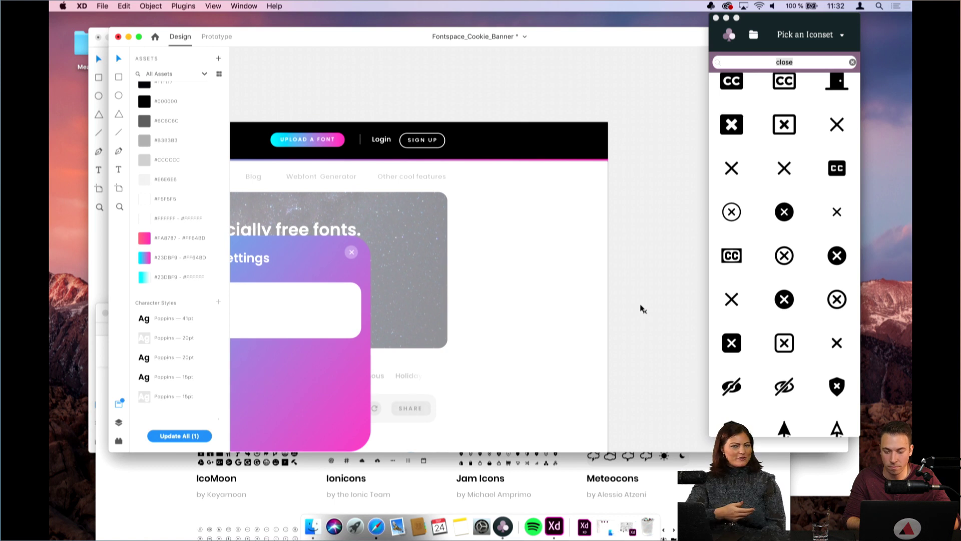
pyautogui.click(645, 312)
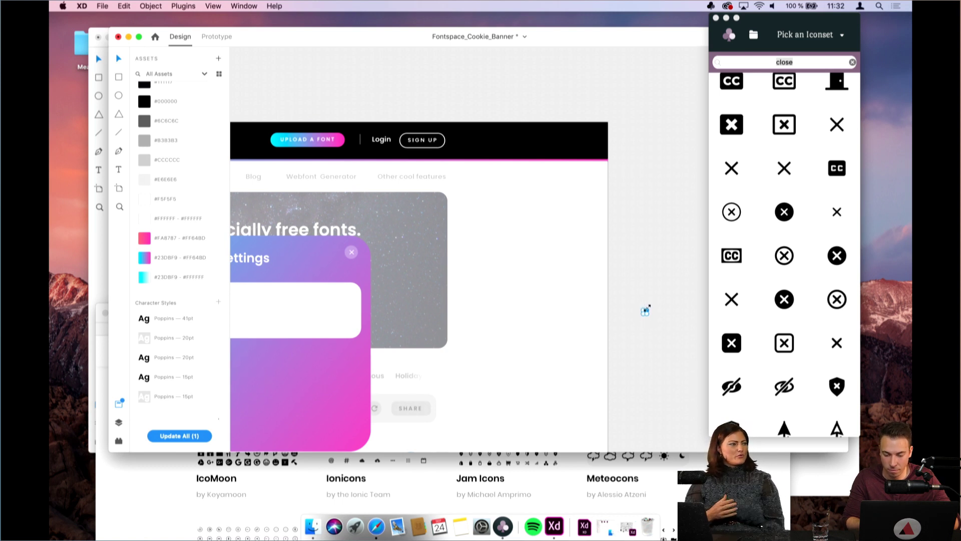
pyautogui.moveTo(648, 306); pyautogui.dragTo(328, 250)
pyautogui.scroll(8, 327, 251)
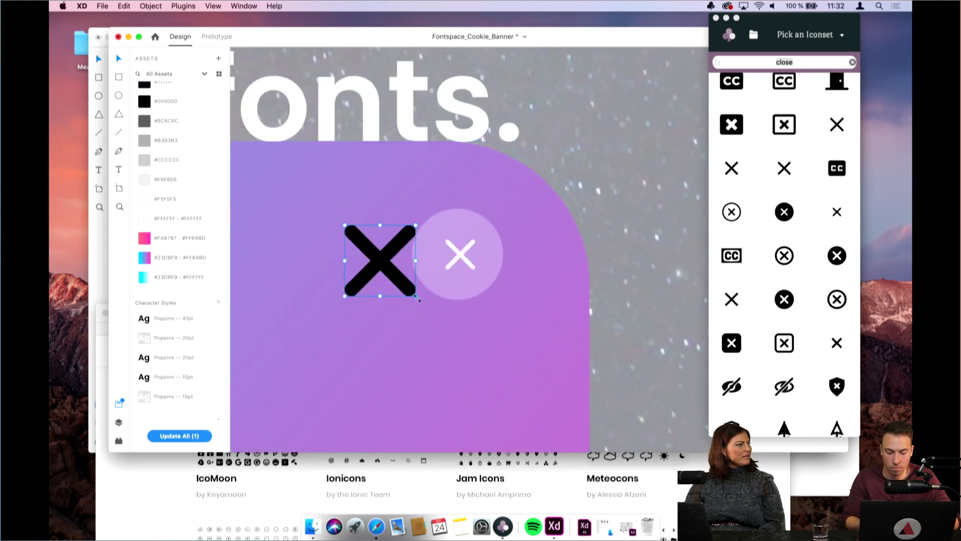
# Scale the bold X down to fit inside the circle and delete the thin X there
pyautogui.moveTo(415, 295); pyautogui.dragTo(464, 255)
pyautogui.doubleClick(453, 258)
pyautogui.press('Delete')
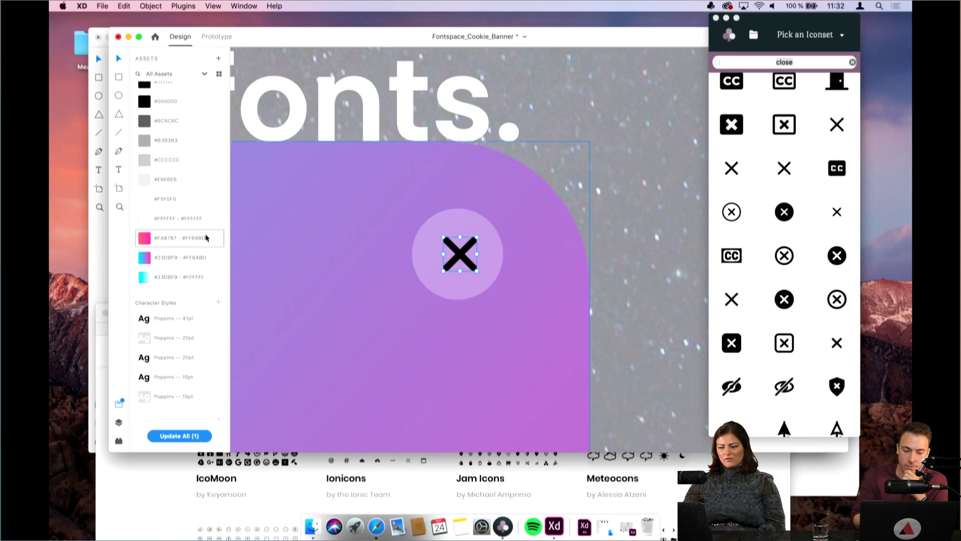
# Colour the bold X white and centre it in the circle
pyautogui.click(204, 218)
pyautogui.moveTo(461, 254); pyautogui.dragTo(460, 255)
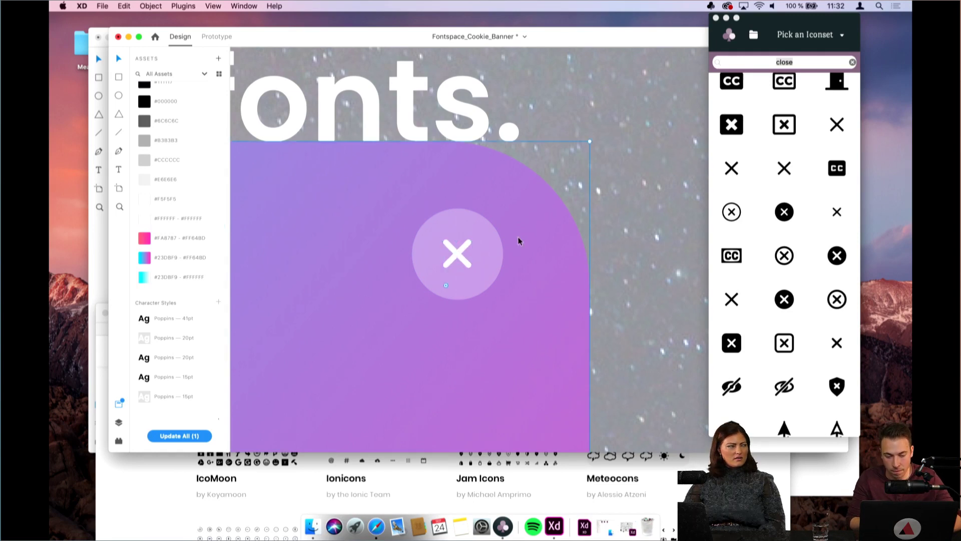
# Nudge the circle together with its X slightly towards the card's right edge
pyautogui.scroll(-5, 519, 236)
pyautogui.hscroll(-5, 603, 206)
pyautogui.scroll(-3, 603, 205)
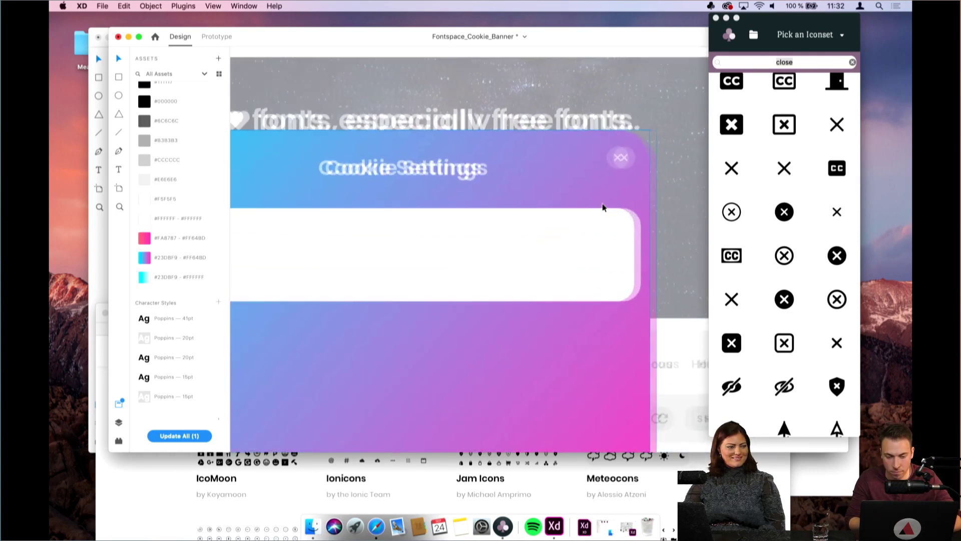
pyautogui.scroll(-3, 603, 206)
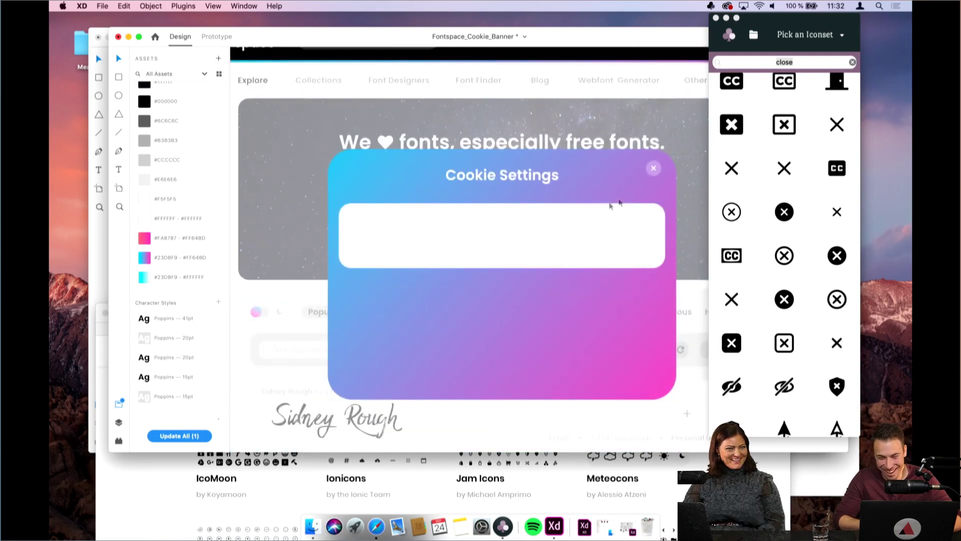
pyautogui.scroll(5, 661, 179)
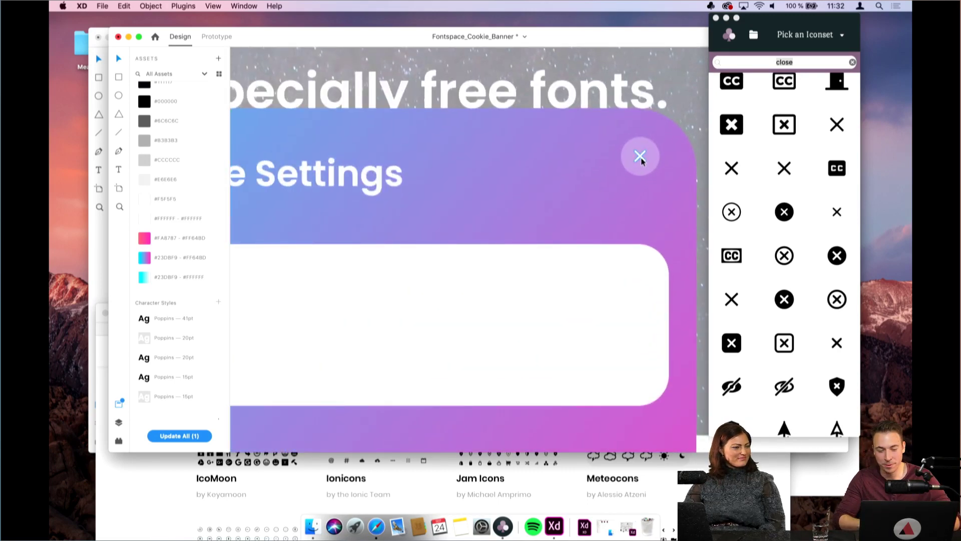
pyautogui.scroll(3, 640, 155)
pyautogui.click(656, 156)
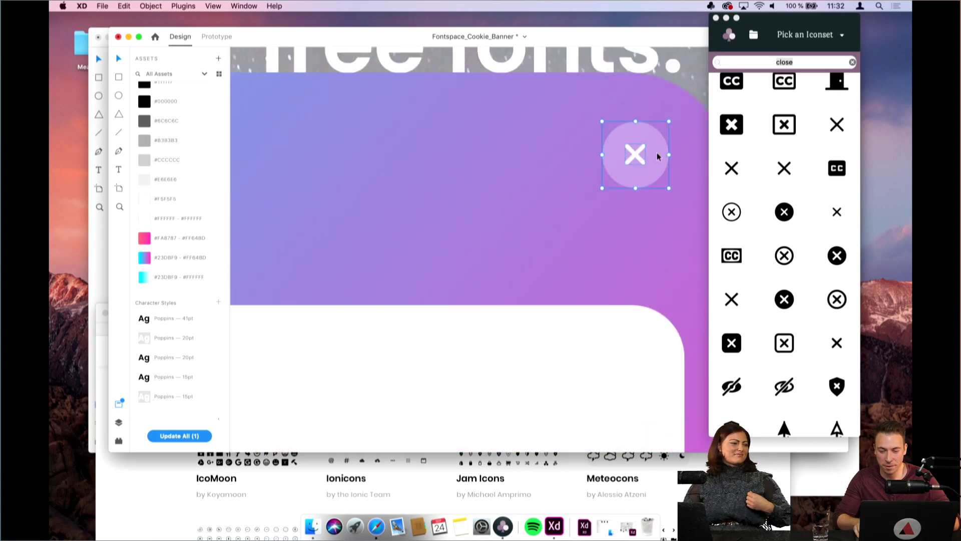
pyautogui.press('Escape')
pyautogui.moveTo(656, 156); pyautogui.dragTo(658, 157)
pyautogui.press('Escape')
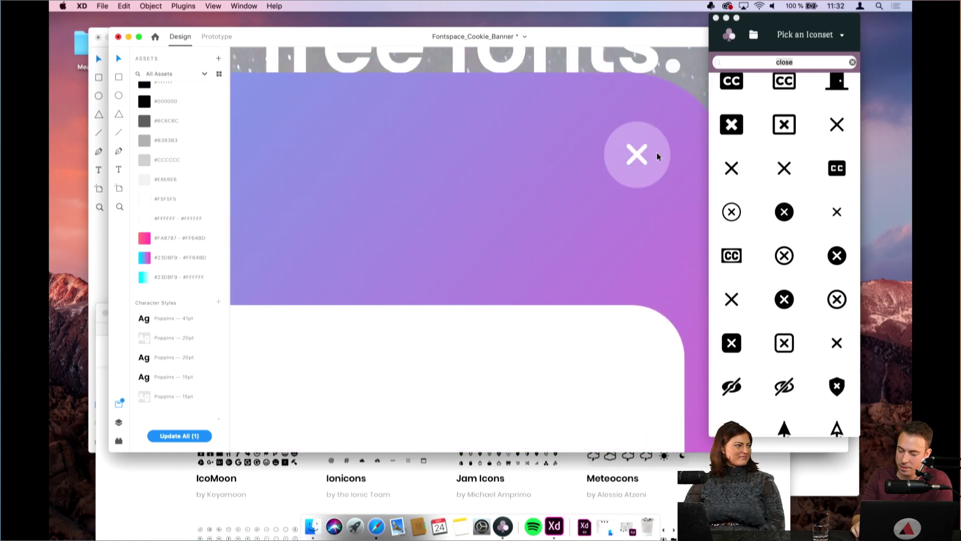
# Move the close button so that the circle's right edge lines up with the white box's right edge
pyautogui.click(658, 157)
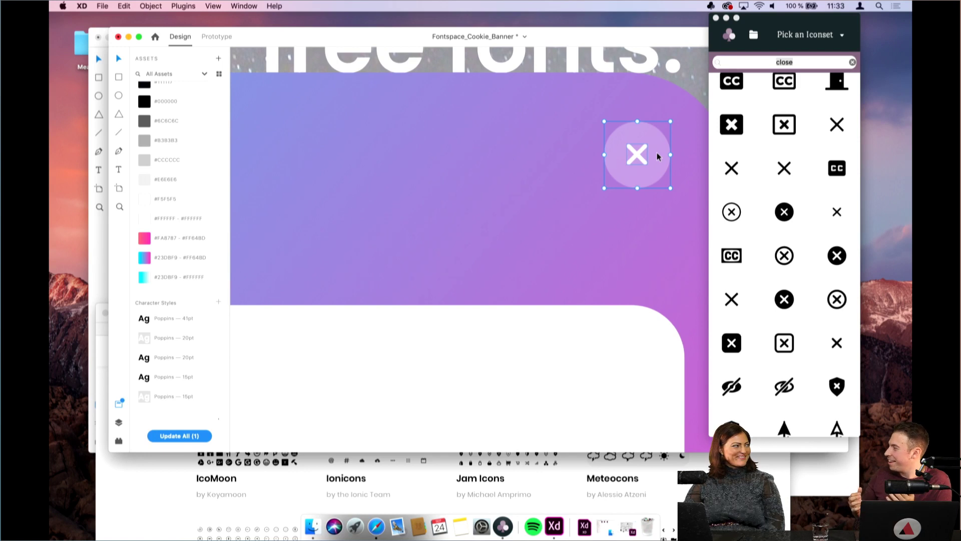
pyautogui.click(632, 160)
pyautogui.moveTo(632, 164); pyautogui.dragTo(639, 165)
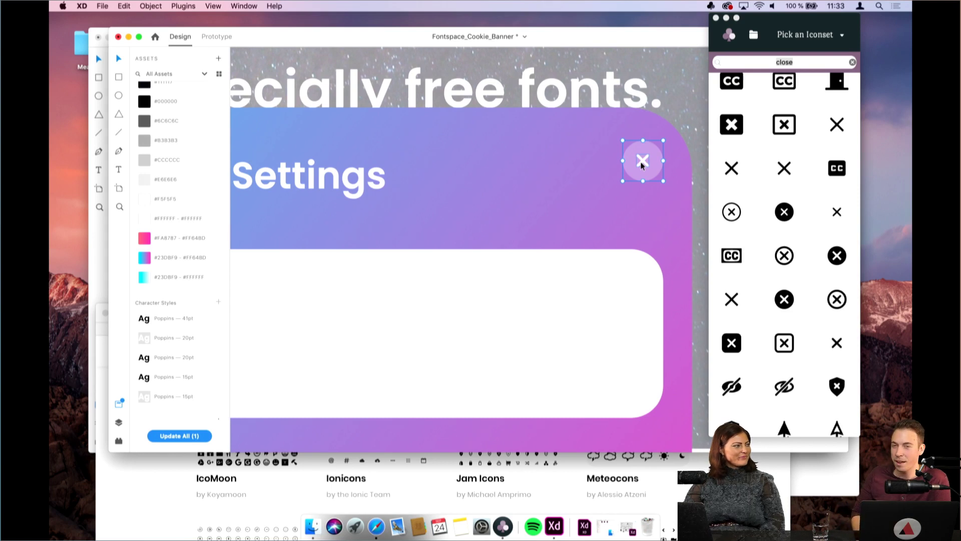
pyautogui.moveTo(641, 163); pyautogui.dragTo(645, 161)
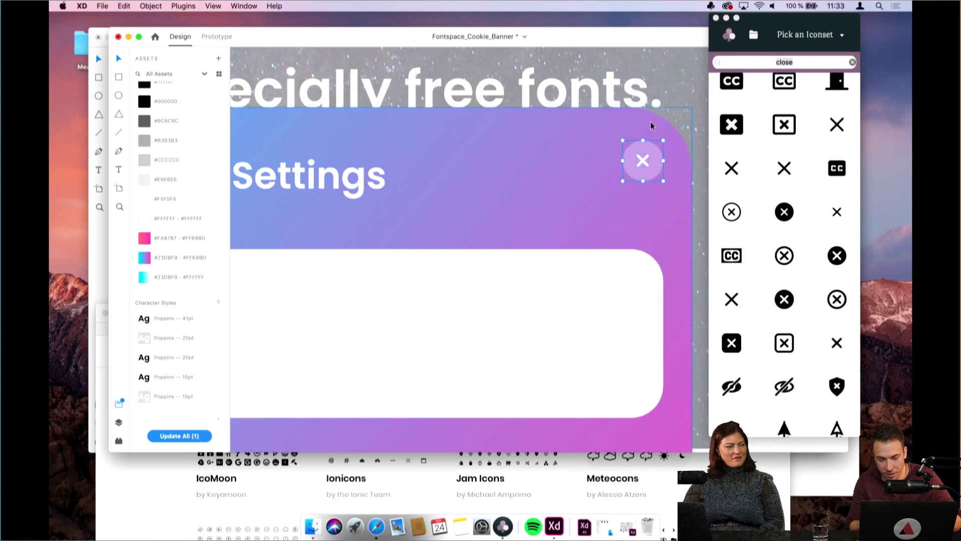
pyautogui.press('Escape')
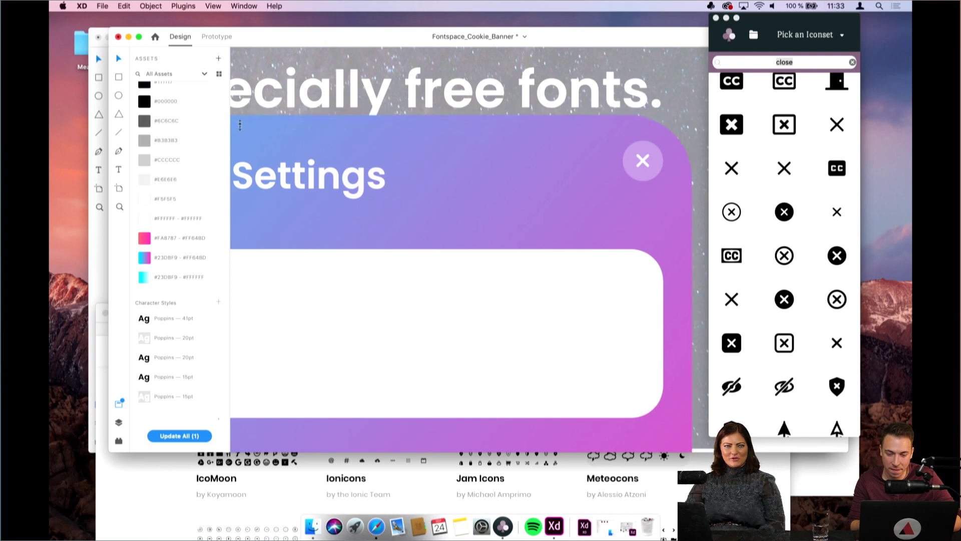
# Move the Cookie Settings heading slightly down in the band above the white content box
pyautogui.click(250, 116)
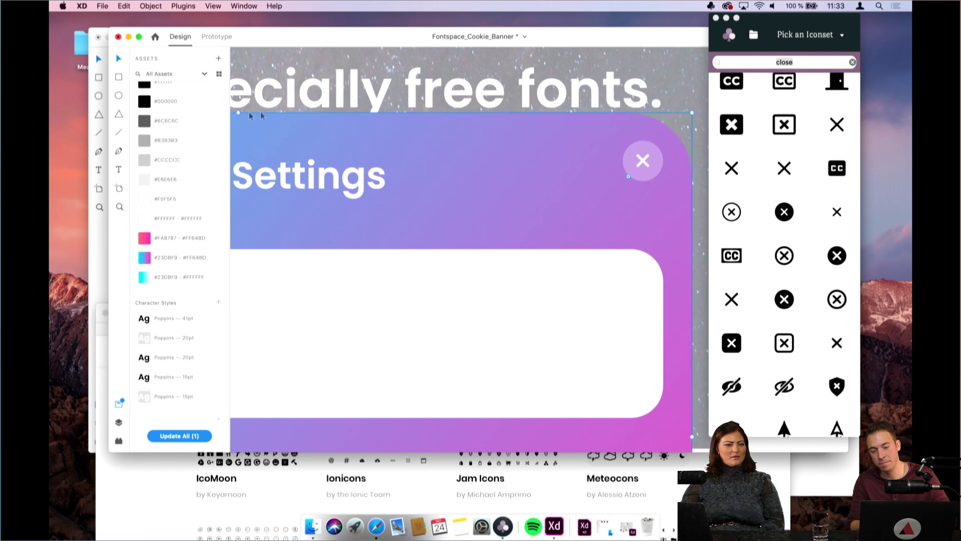
pyautogui.scroll(-5, 533, 105)
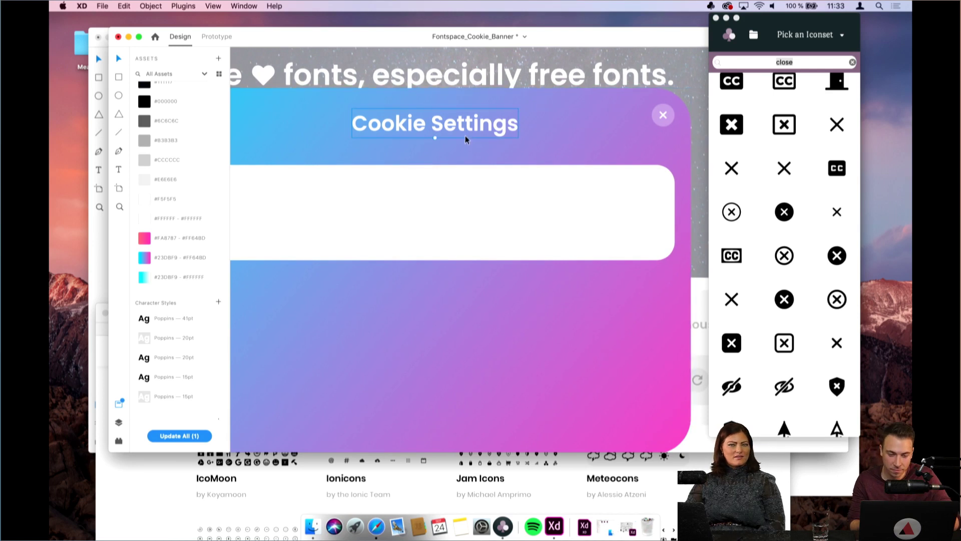
pyautogui.moveTo(434, 115); pyautogui.dragTo(434, 121)
pyautogui.scroll(-5, 485, 87)
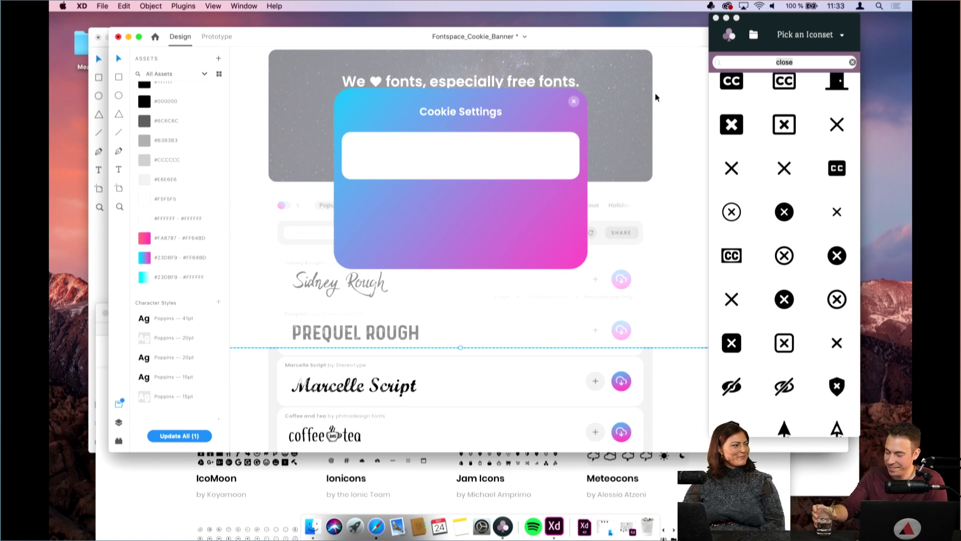
# Extend the gradient card's bottom edge downwards to a card height of about 675
pyautogui.doubleClick(527, 139)
pyautogui.scroll(3, 443, 101)
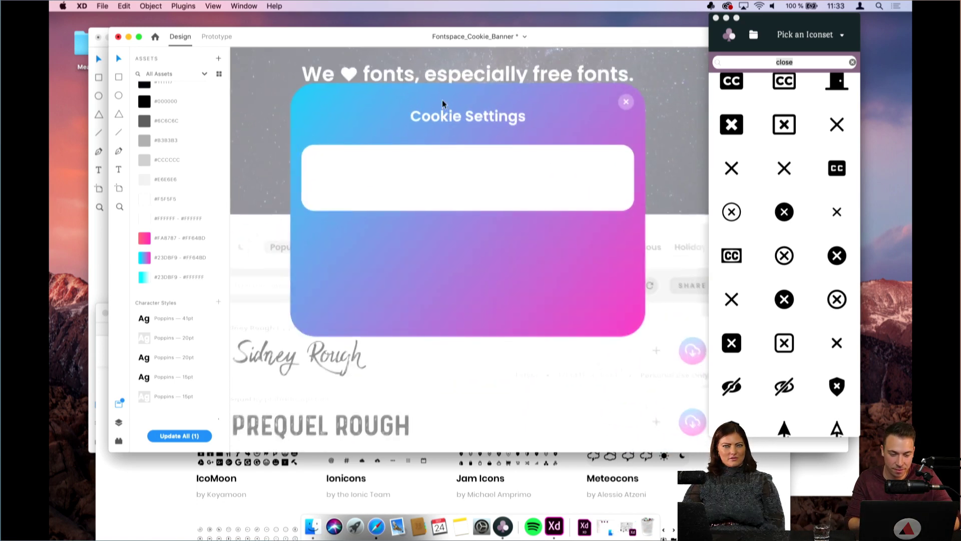
pyautogui.click(453, 288)
pyautogui.moveTo(469, 335); pyautogui.dragTo(469, 363)
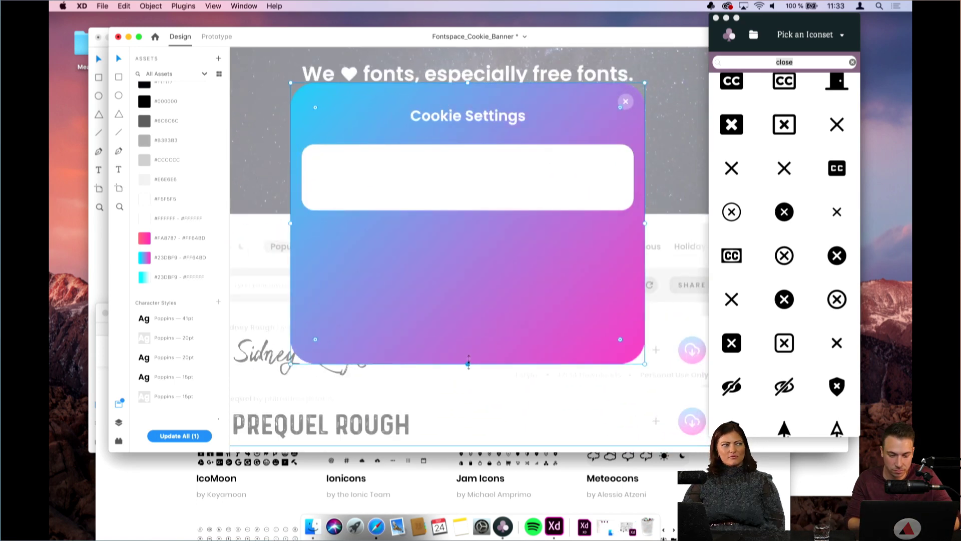
# Minimise the icon picker window and set all corners of the white content box to a radius of 20
pyautogui.click(468, 207)
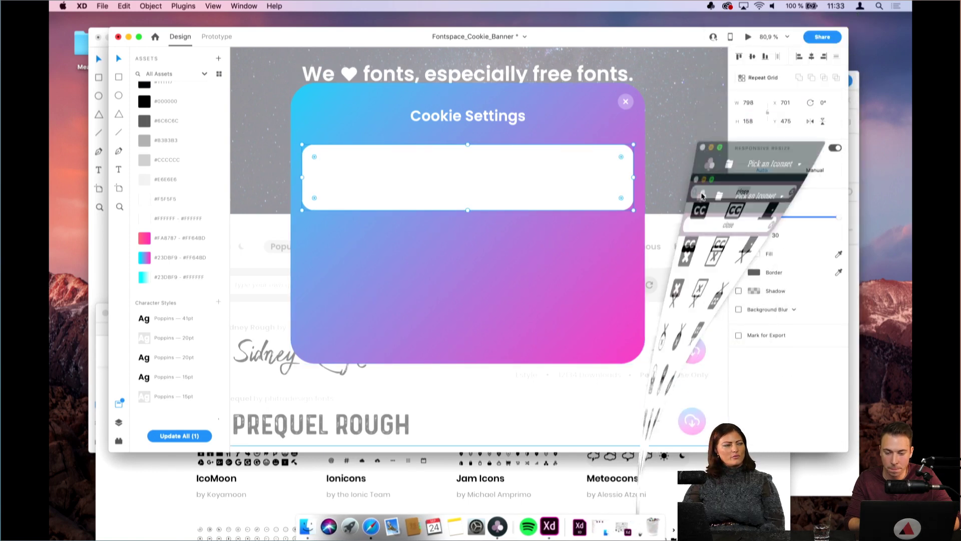
pyautogui.click(726, 17)
pyautogui.click(753, 255)
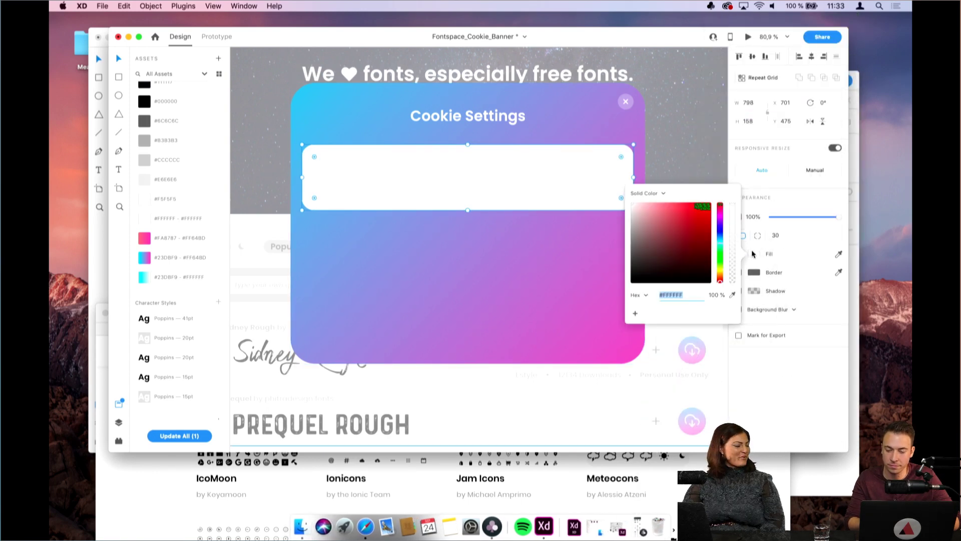
pyautogui.click(758, 236)
pyautogui.click(753, 255)
pyautogui.click(751, 245)
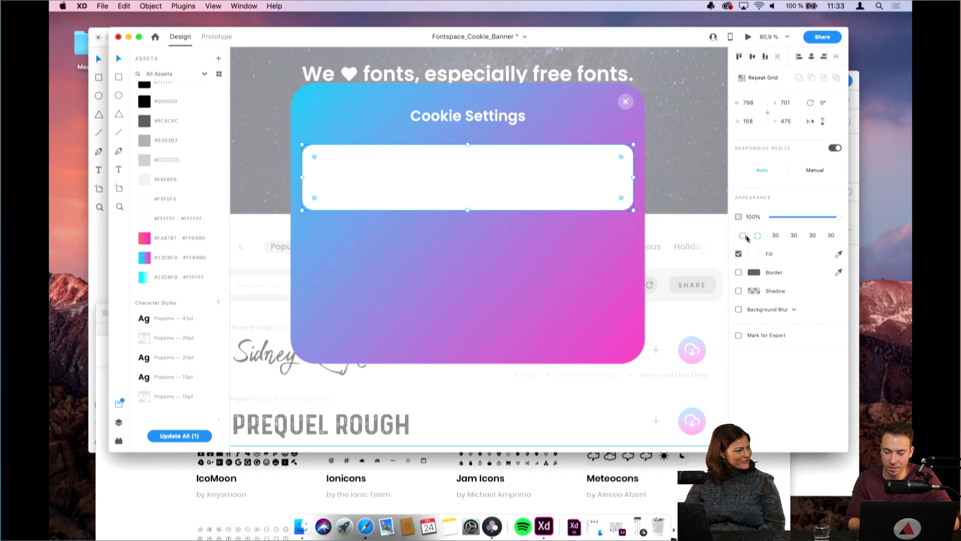
pyautogui.click(743, 236)
pyautogui.click(776, 236)
pyautogui.write('20')
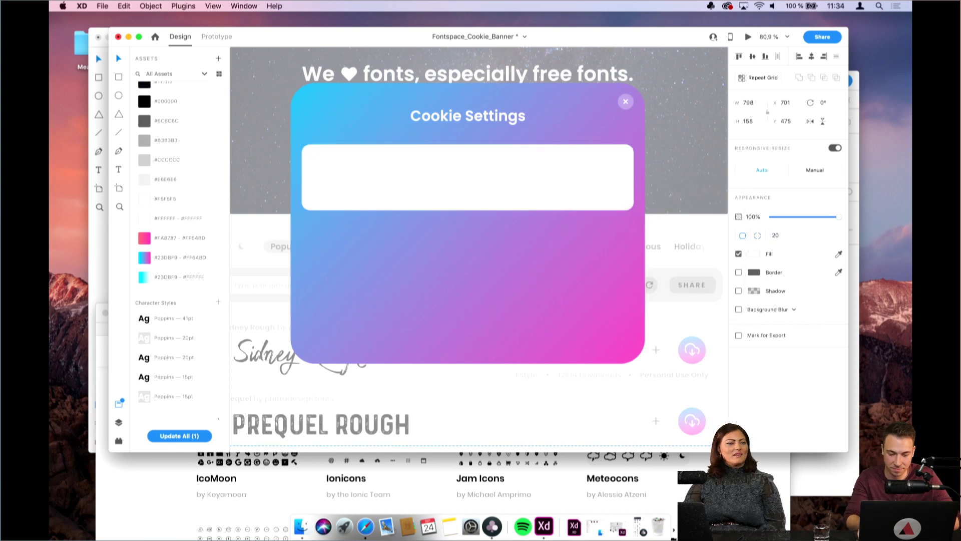
pyautogui.press('Return')
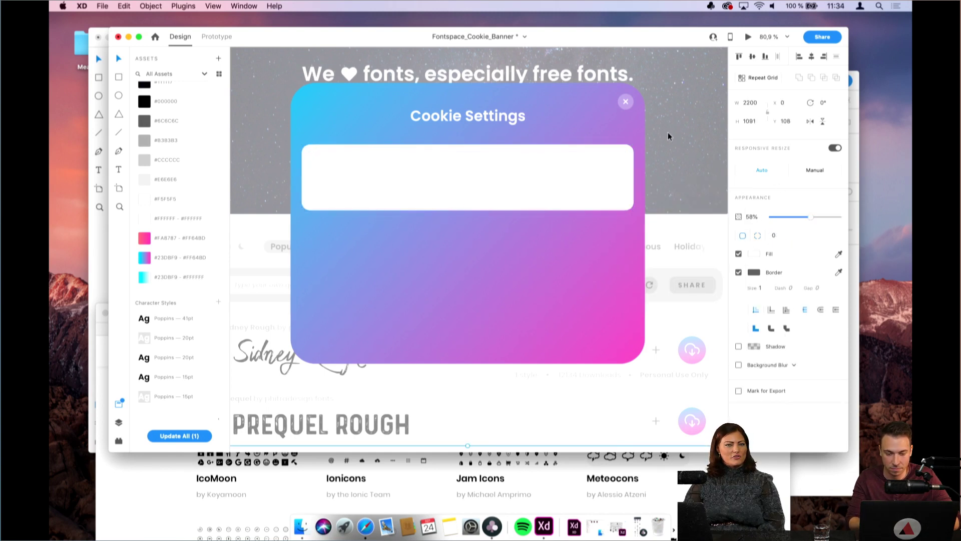
# Set the white content box's opacity to 20%
pyautogui.click(753, 218)
pyautogui.write('30')
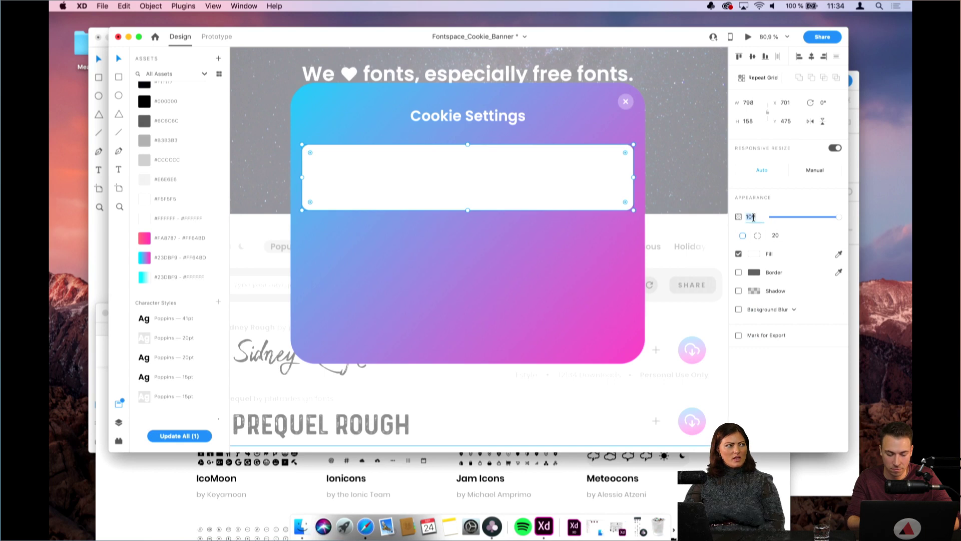
pyautogui.press('Return')
pyautogui.click(668, 166)
pyautogui.click(591, 167)
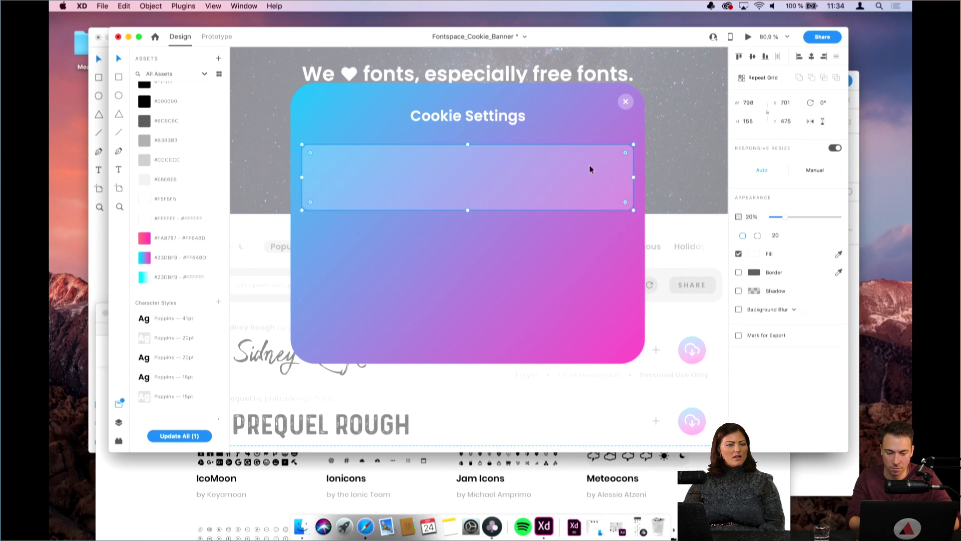
pyautogui.click(543, 117)
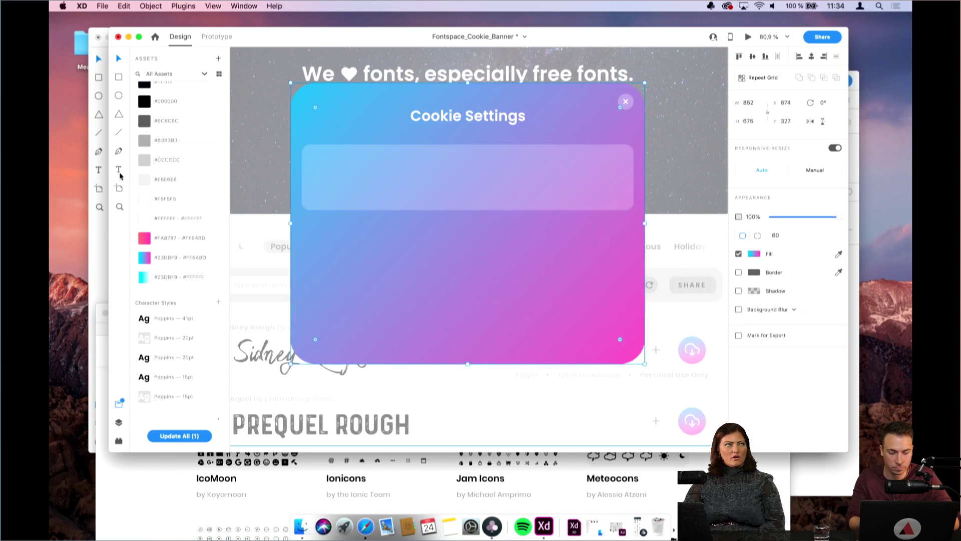
# Switch to the cookie_banners_by_impekable_2019_08 document and find the cookie settings dialog on the Light Banner Settings artboard
pyautogui.rightClick(550, 535)
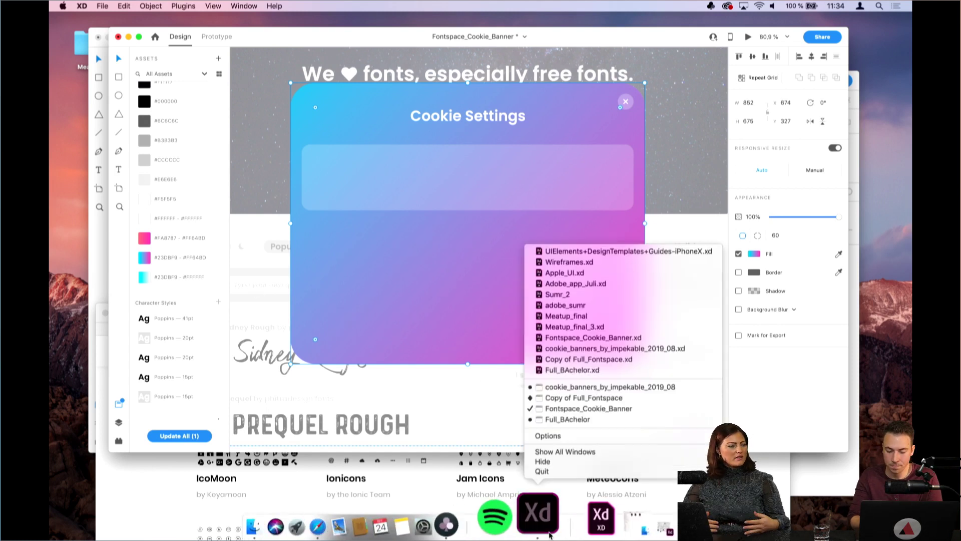
pyautogui.click(613, 389)
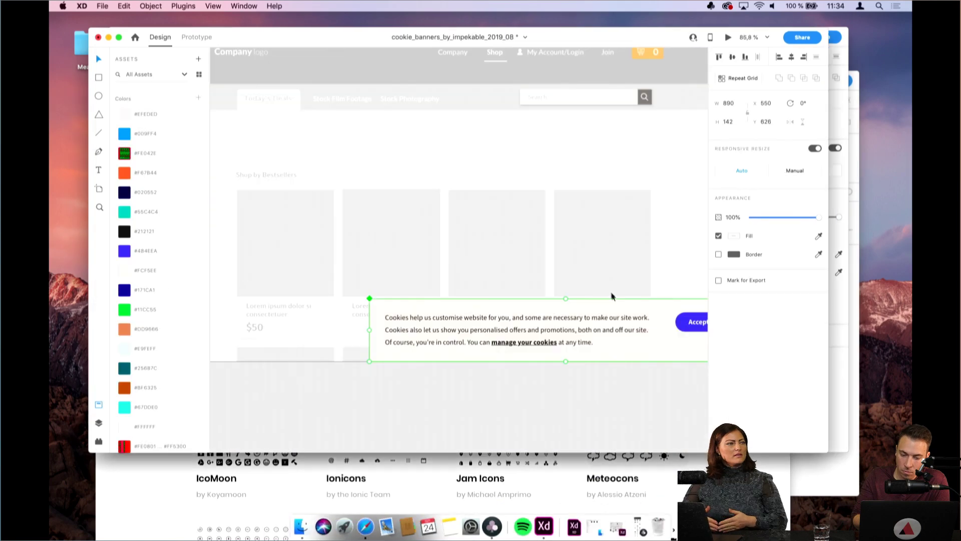
pyautogui.scroll(10, 571, 267)
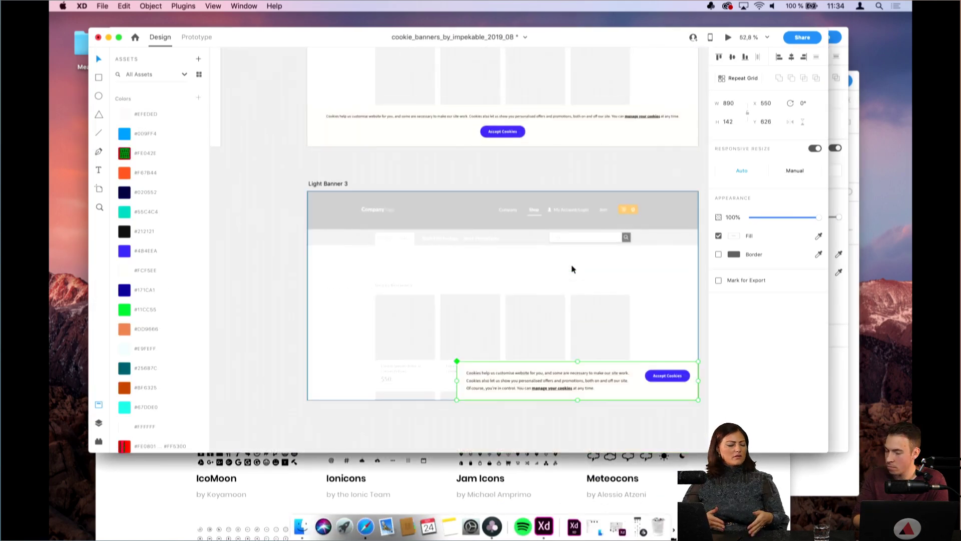
pyautogui.scroll(-6, 572, 269)
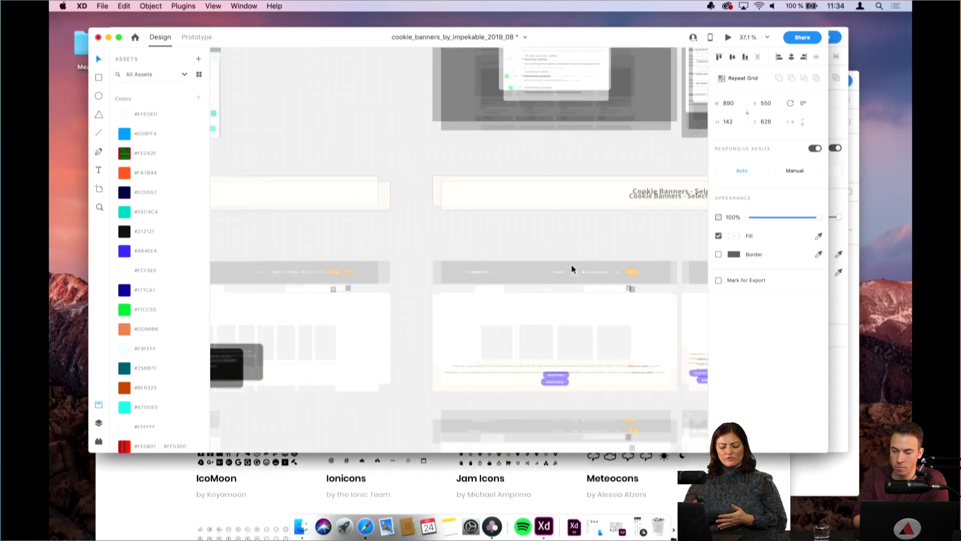
pyautogui.scroll(-3, 569, 211)
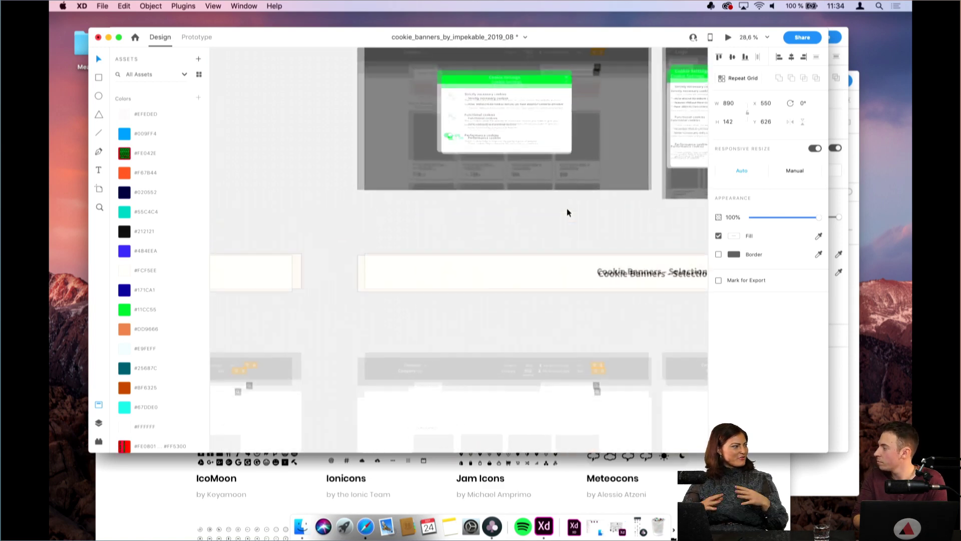
pyautogui.scroll(-3, 568, 212)
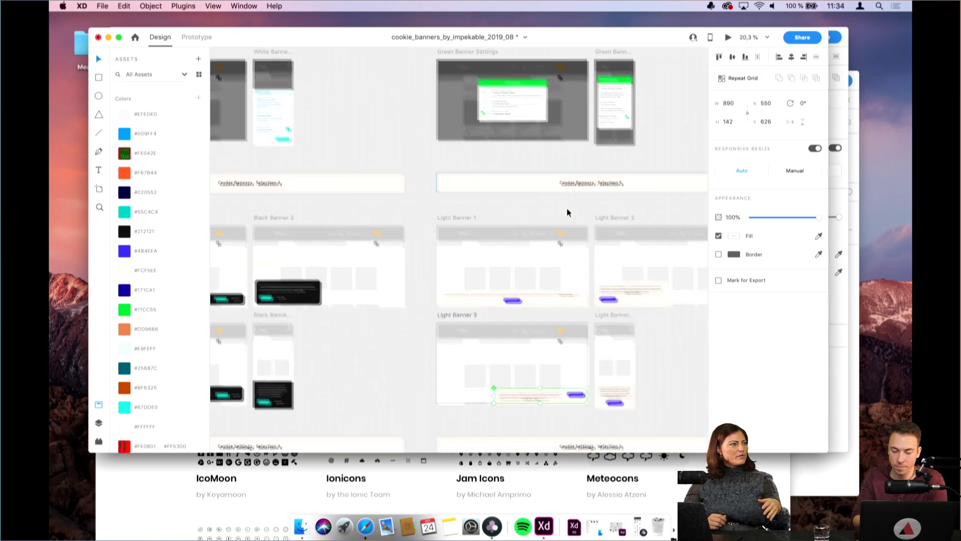
pyautogui.scroll(-5, 568, 208)
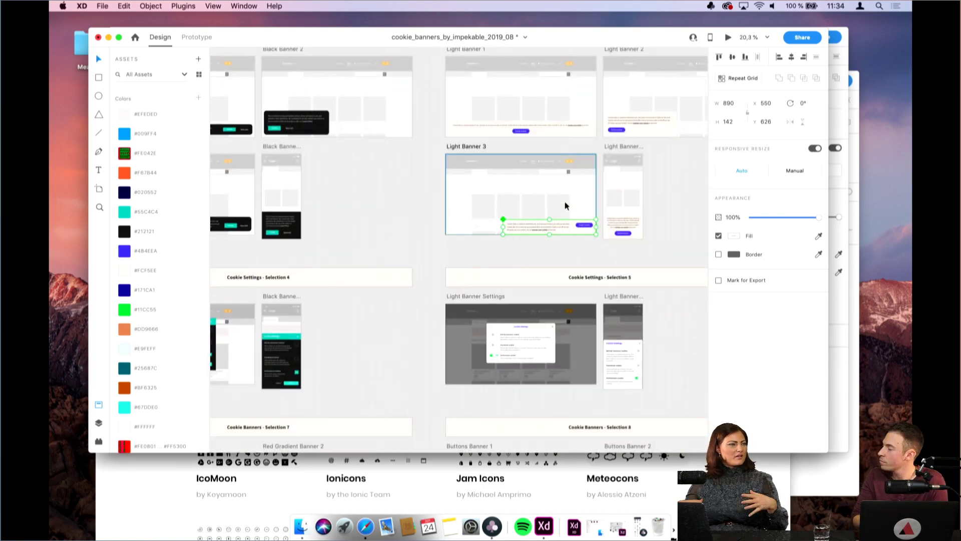
pyautogui.scroll(-3, 568, 207)
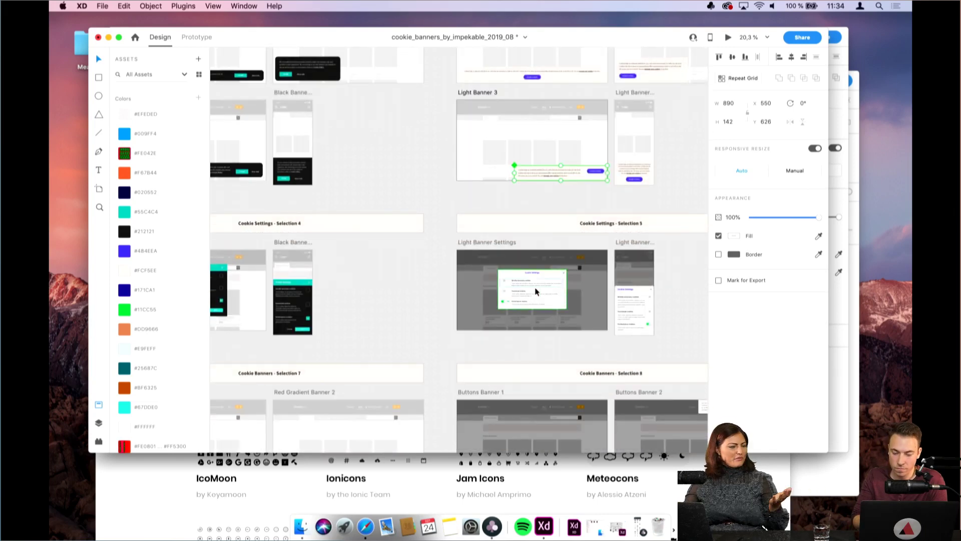
pyautogui.click(536, 292)
pyautogui.scroll(10, 535, 292)
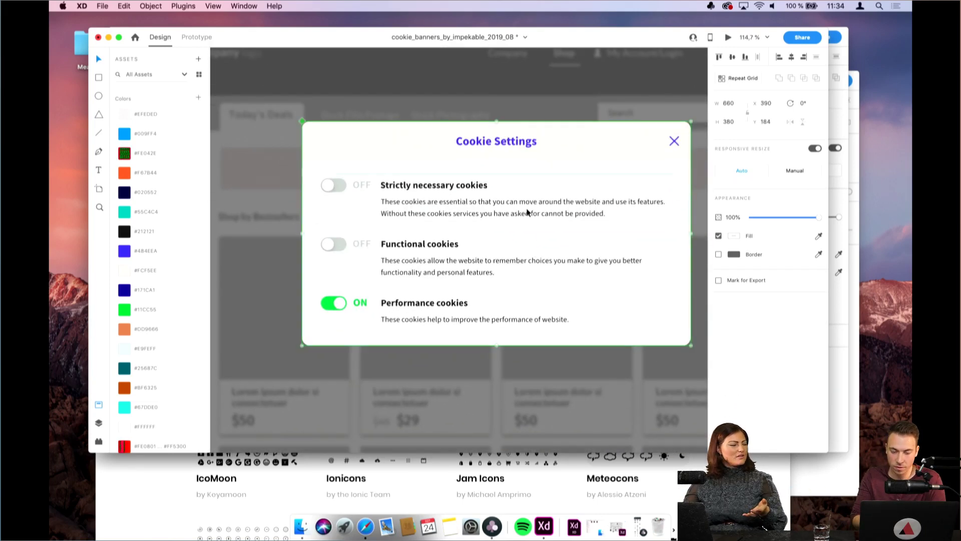
# Copy the description text under the Strictly necessary cookies heading
pyautogui.doubleClick(527, 212)
pyautogui.doubleClick(531, 215)
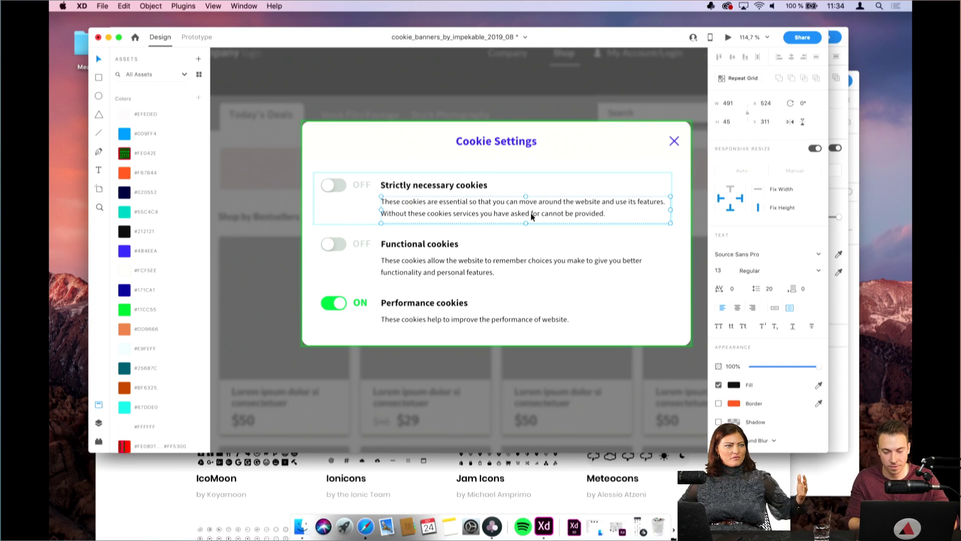
pyautogui.doubleClick(533, 215)
pyautogui.press('super+c')
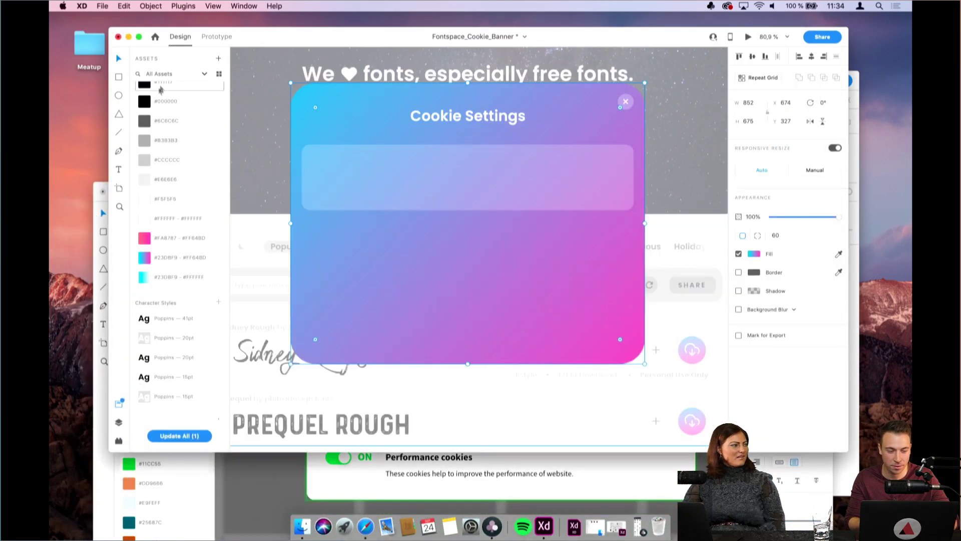
# In Fontspace_Cookie_Banner, paste the description into a new text box about 563 by 101 inside the translucent box and apply the Poppins 15pt style
pyautogui.moveTo(324, 157); pyautogui.dragTo(555, 196)
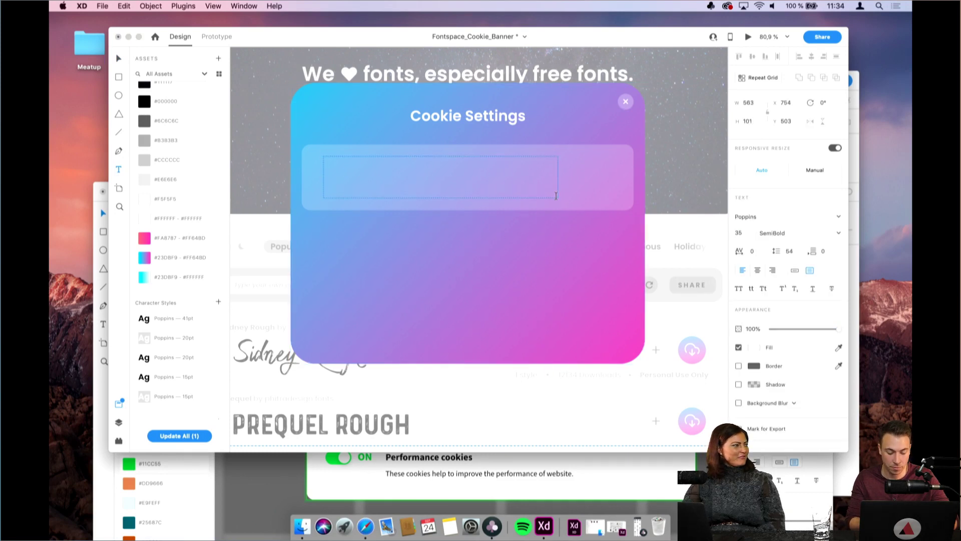
pyautogui.press('super+v')
pyautogui.press('super+a')
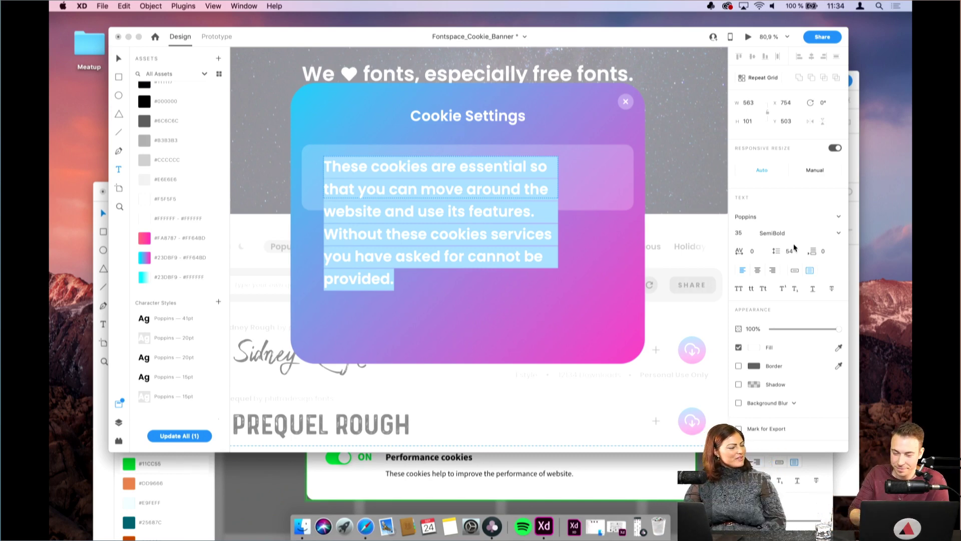
pyautogui.click(738, 233)
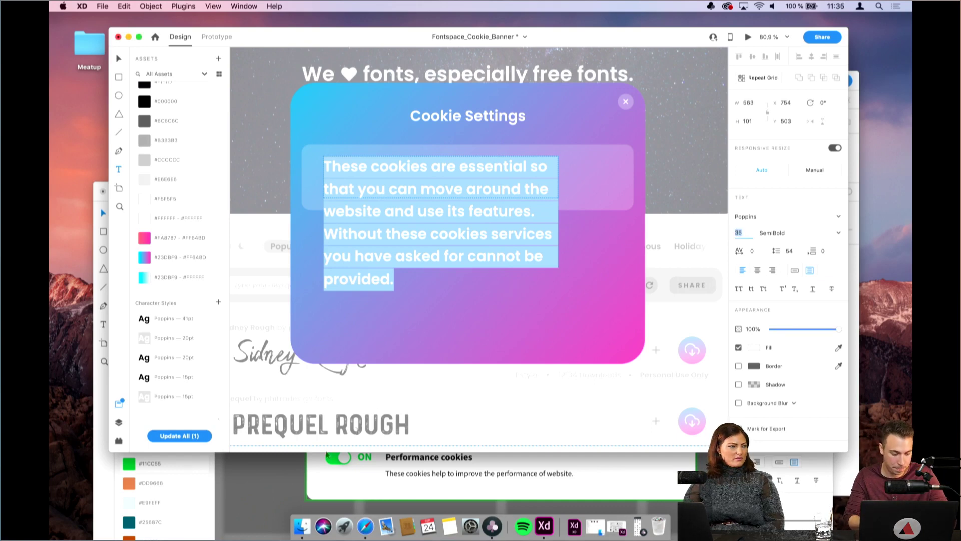
pyautogui.click(186, 358)
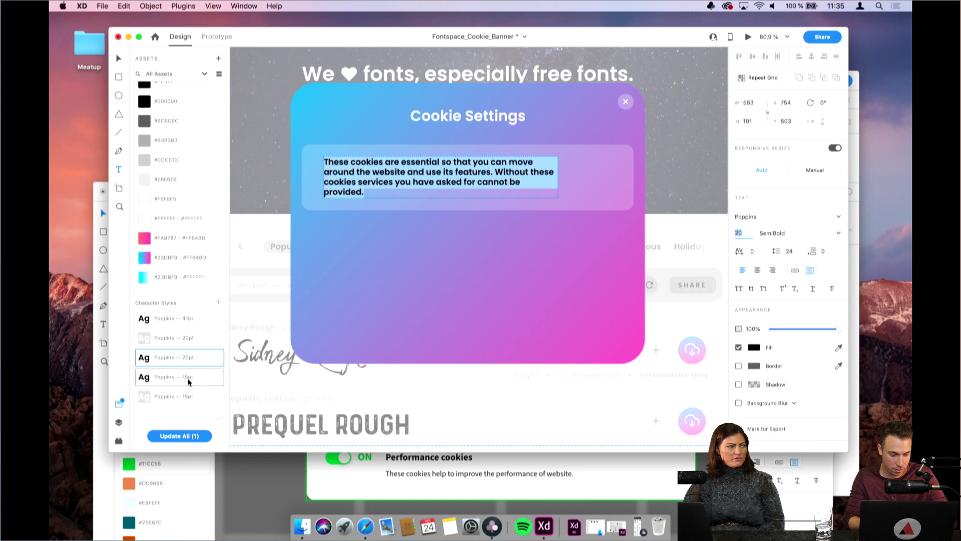
pyautogui.click(188, 376)
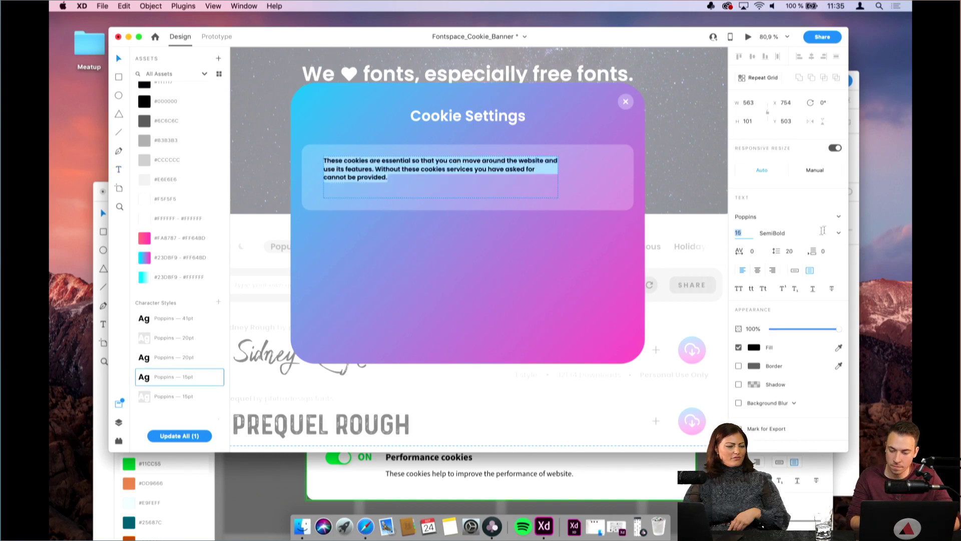
# Set the cookie description's font weight to Medium and its fill to white, #FFFFFF
pyautogui.click(833, 233)
pyautogui.click(779, 263)
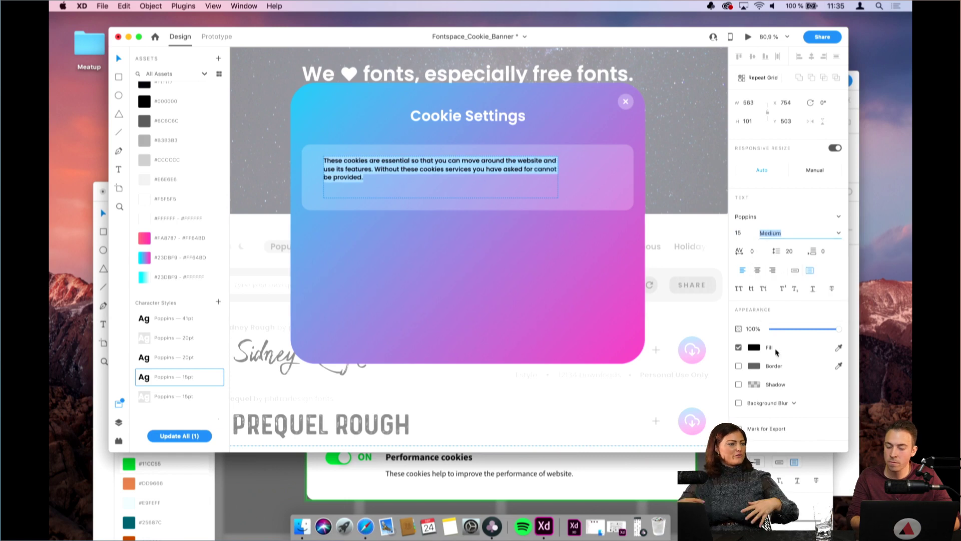
pyautogui.click(753, 347)
pyautogui.moveTo(666, 329); pyautogui.dragTo(415, 128)
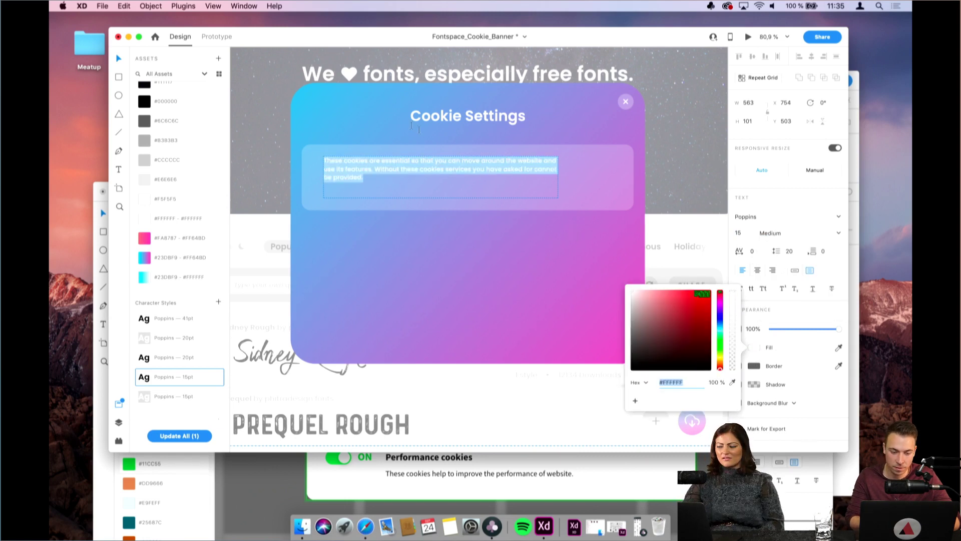
pyautogui.click(410, 178)
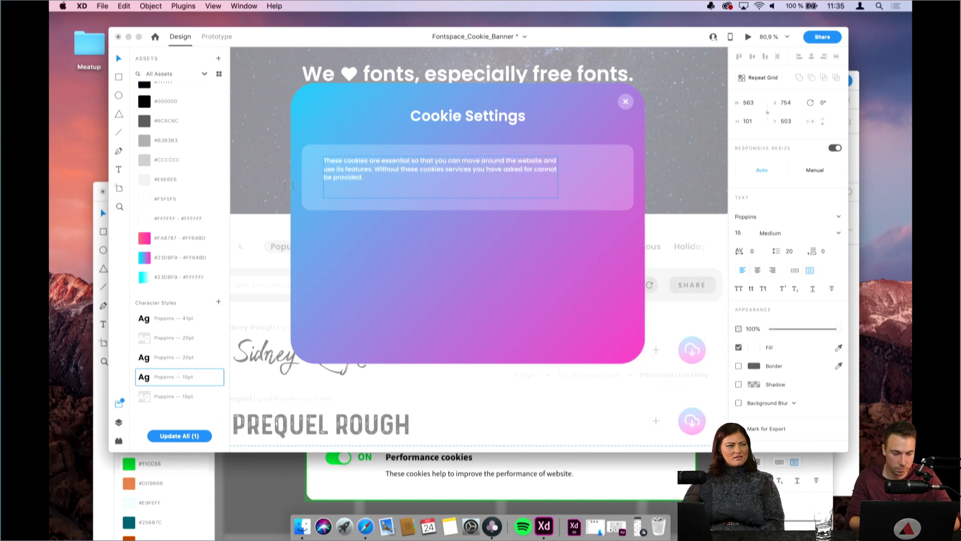
# Apply the black Poppins 20pt character style to the whole cookie description
pyautogui.press('super+a')
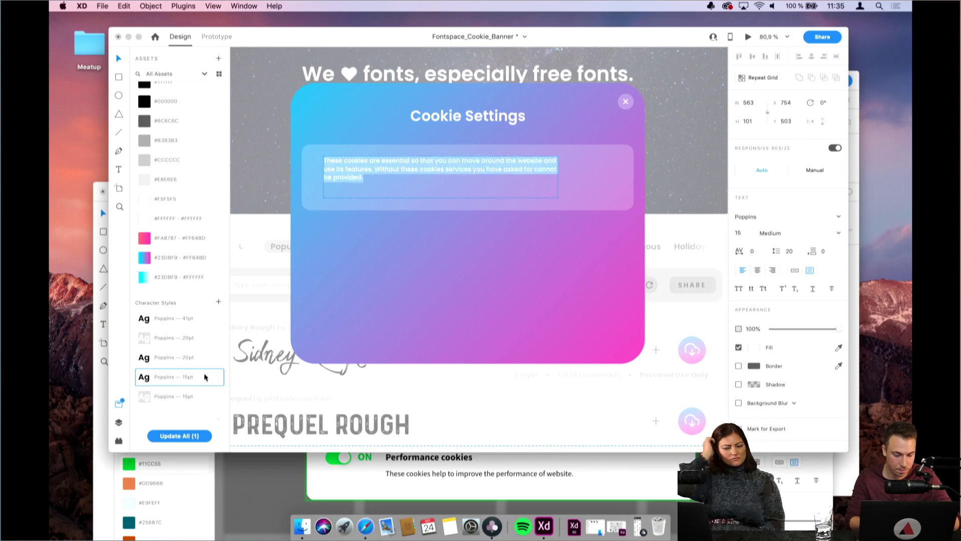
pyautogui.click(198, 344)
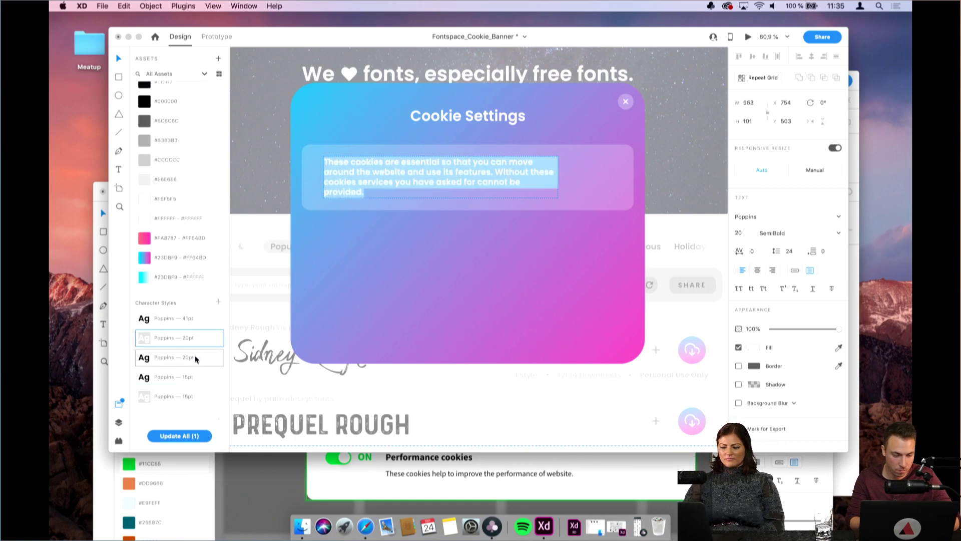
pyautogui.click(195, 358)
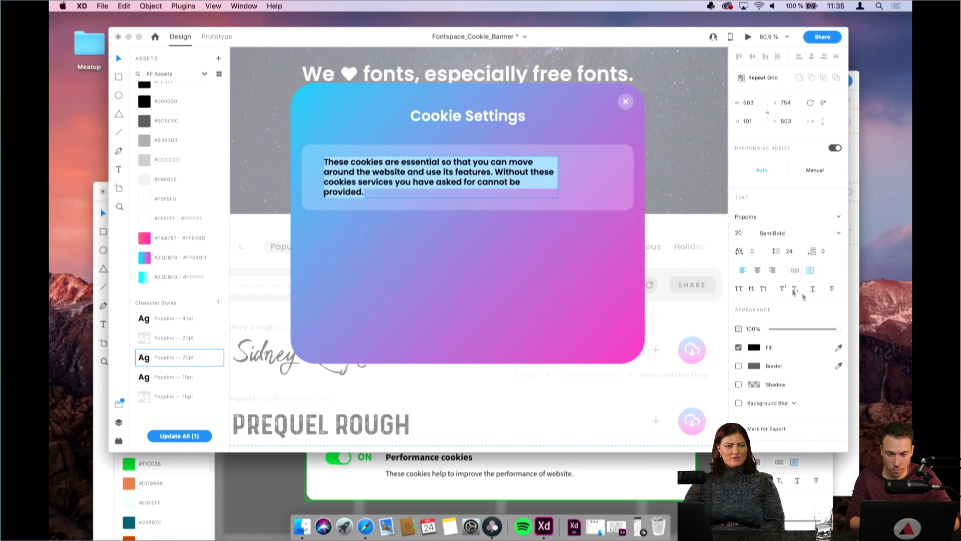
# Set the cookie description's font size to 18, its weight to Medium and its fill to white, #FFFFFF
pyautogui.click(739, 233)
pyautogui.write('18')
pyautogui.press('Return')
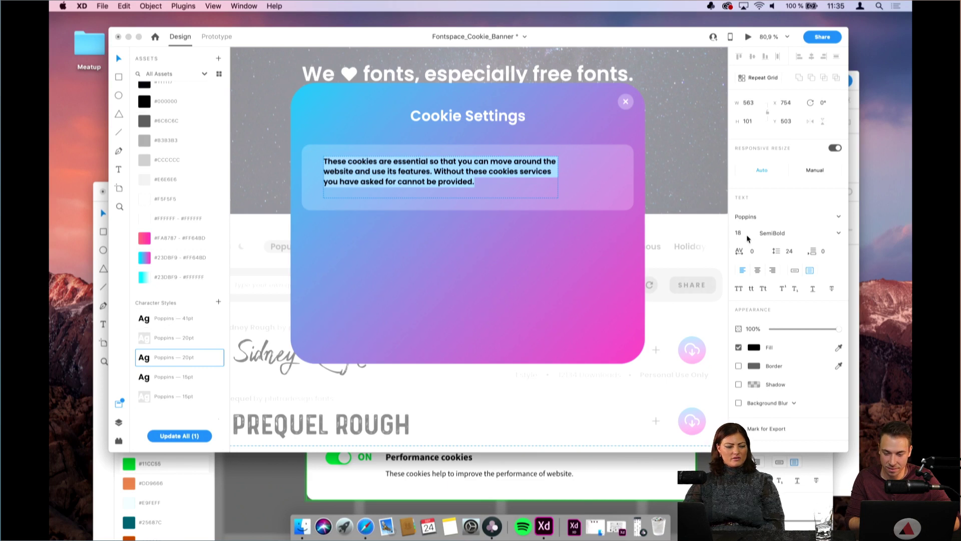
pyautogui.click(839, 233)
pyautogui.click(776, 264)
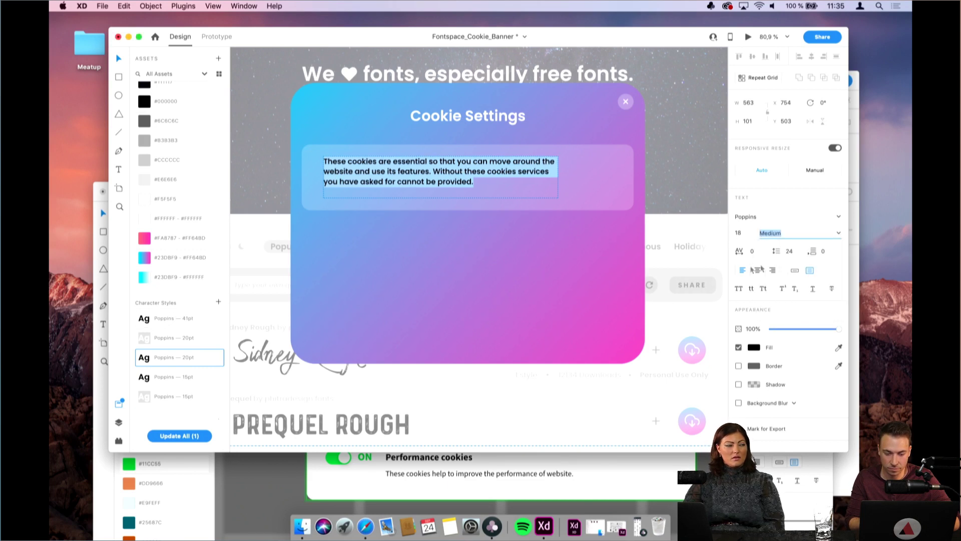
pyautogui.click(754, 347)
pyautogui.moveTo(698, 326); pyautogui.dragTo(182, 122)
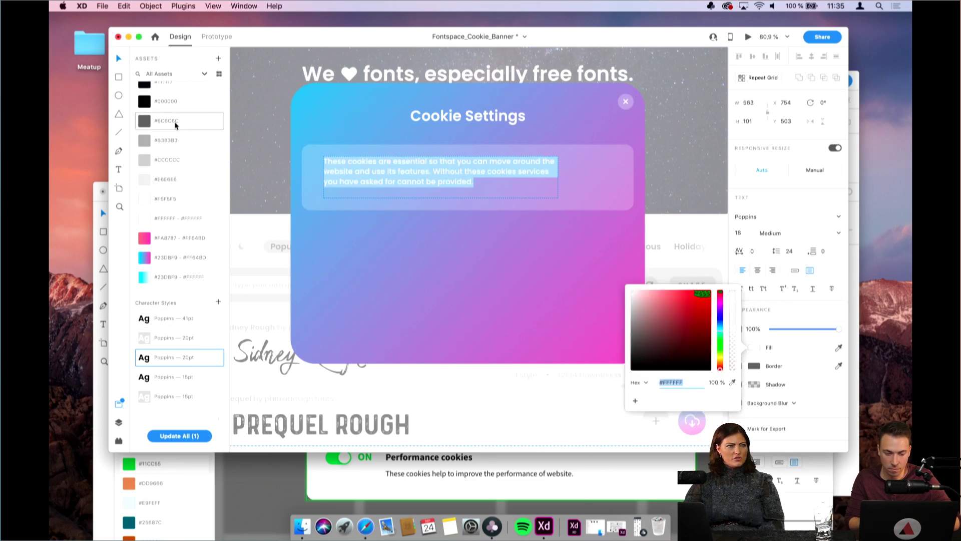
pyautogui.click(117, 64)
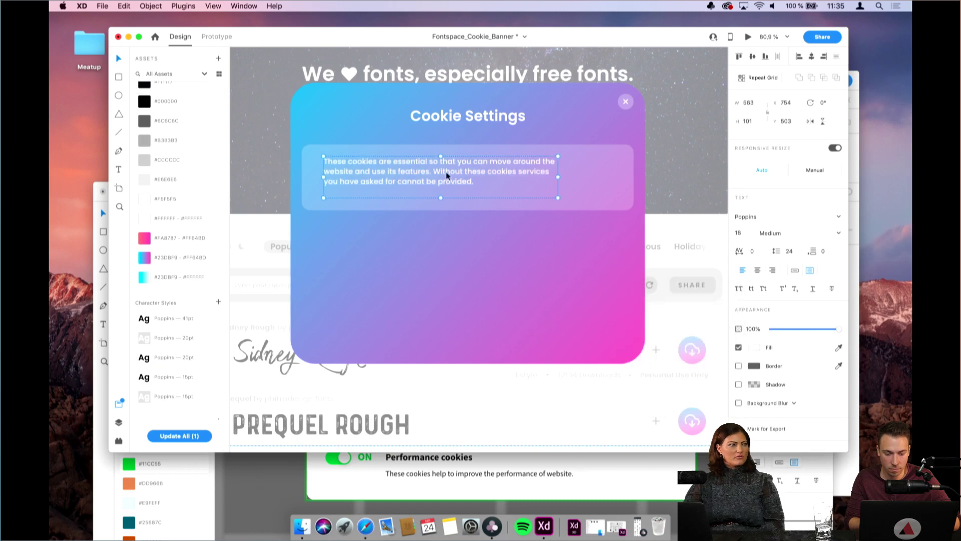
# Move the cookie description slightly down in the translucent box and set its line spacing to 28
pyautogui.moveTo(448, 177); pyautogui.dragTo(448, 179)
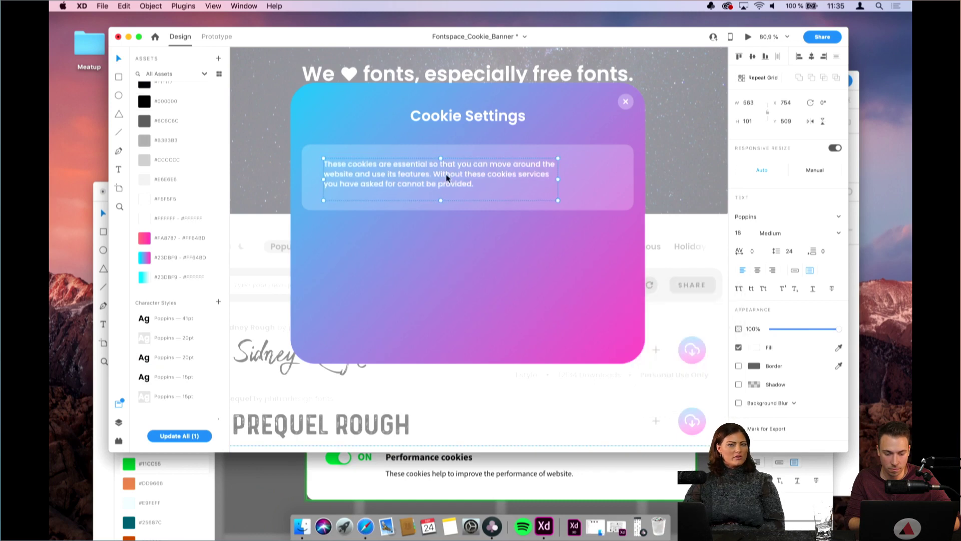
pyautogui.doubleClick(499, 168)
pyautogui.click(790, 251)
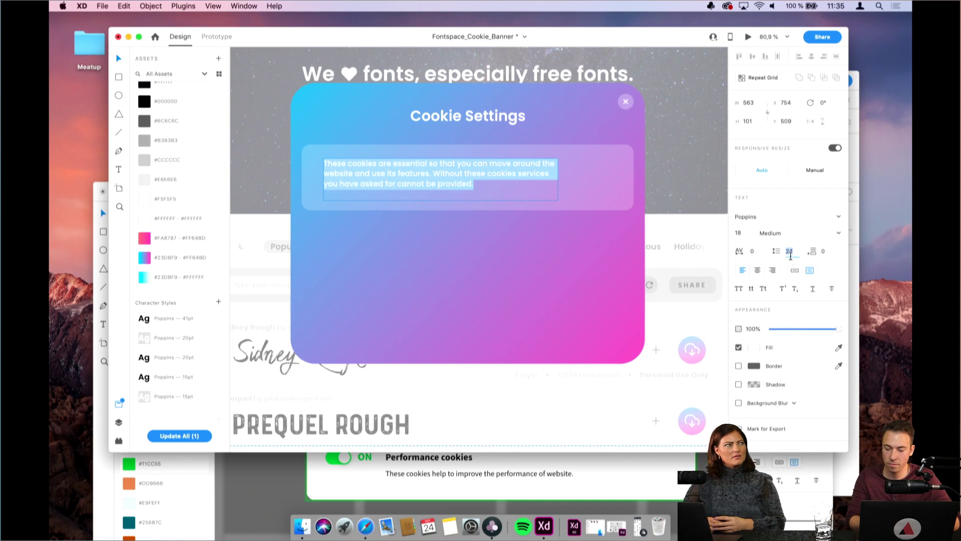
pyautogui.write('26')
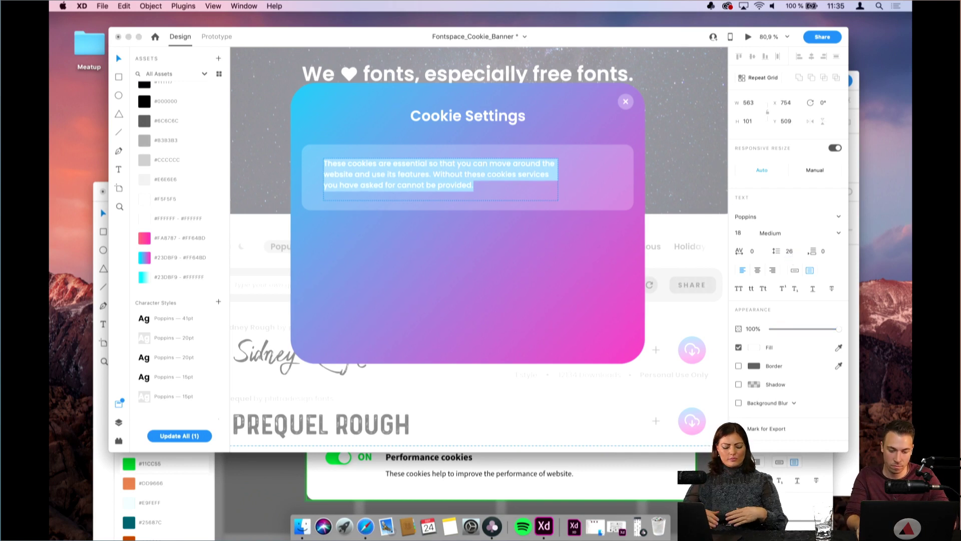
pyautogui.press('Return')
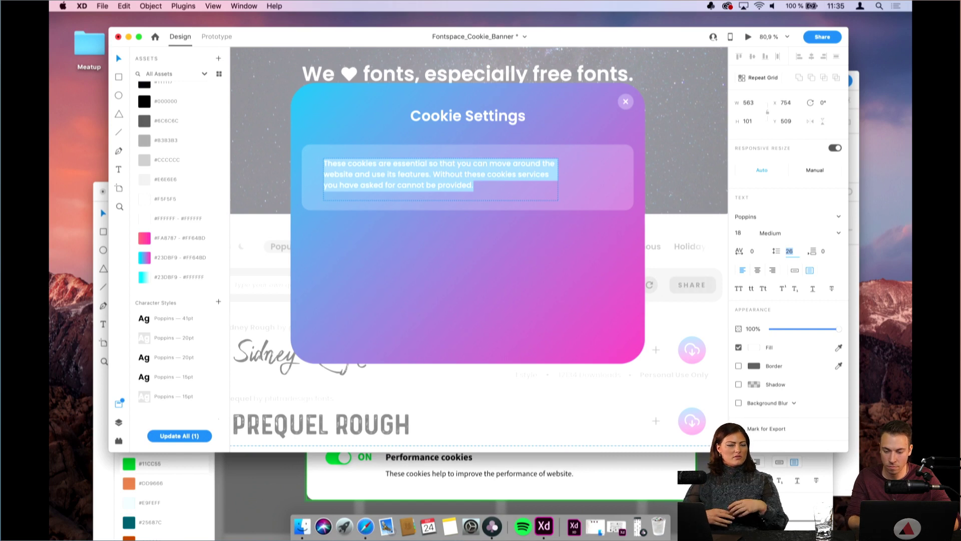
pyautogui.write('28')
pyautogui.press('Return')
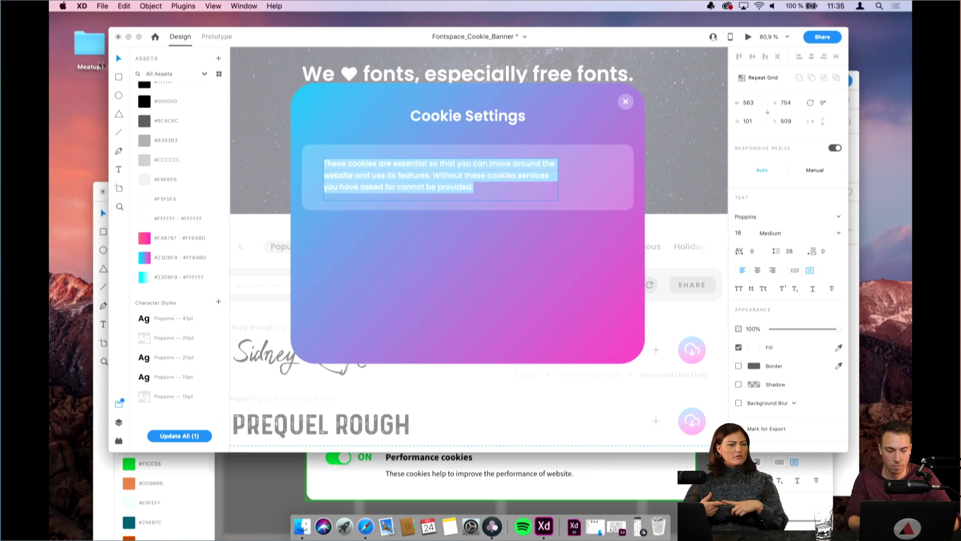
pyautogui.click(414, 79)
pyautogui.scroll(2, 414, 80)
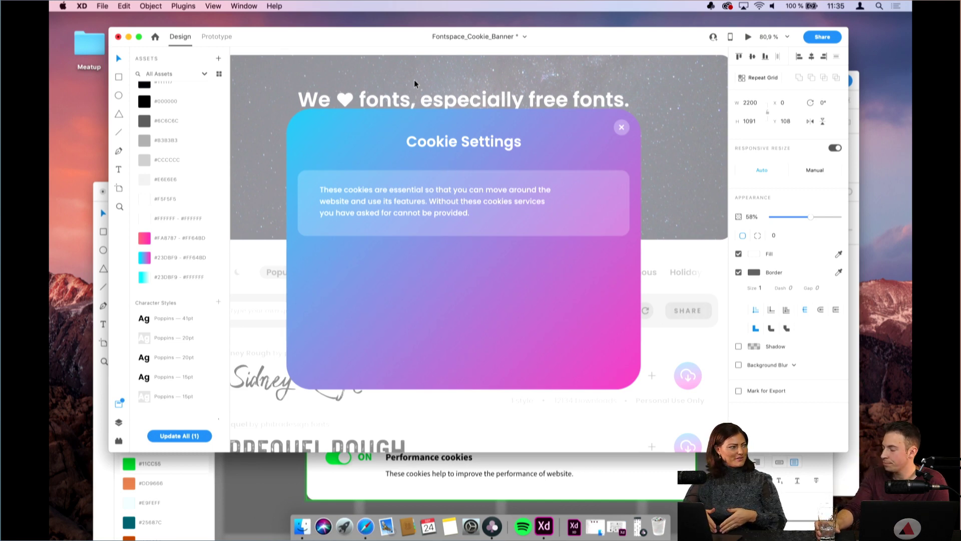
# Draw a borderless white pill about 98 by 54 with corner radius 27 beside the description in the translucent box
pyautogui.click(120, 79)
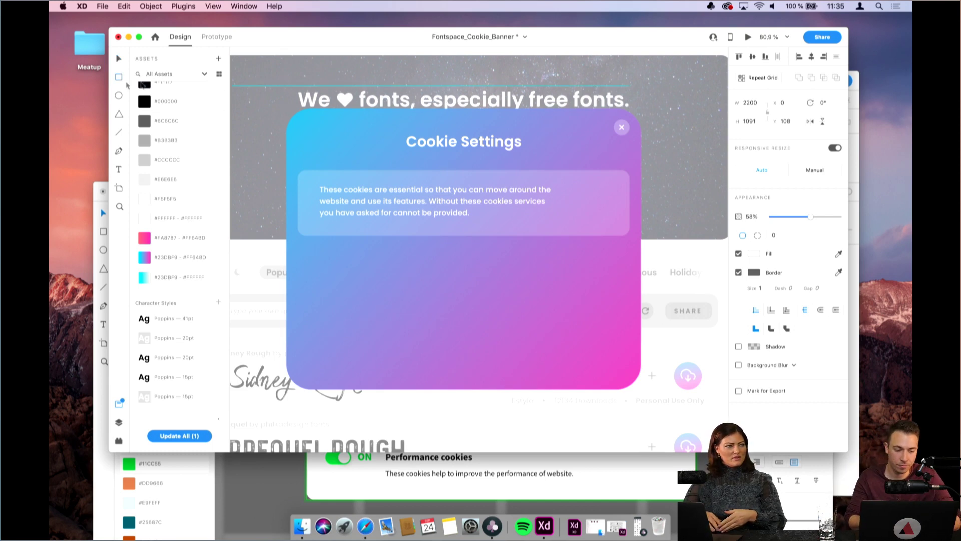
pyautogui.scroll(5, 600, 209)
pyautogui.moveTo(556, 184)
pyautogui.mouseDown()
pyautogui.moveTo(640, 223)
pyautogui.moveTo(595, 196)
pyautogui.mouseUp()
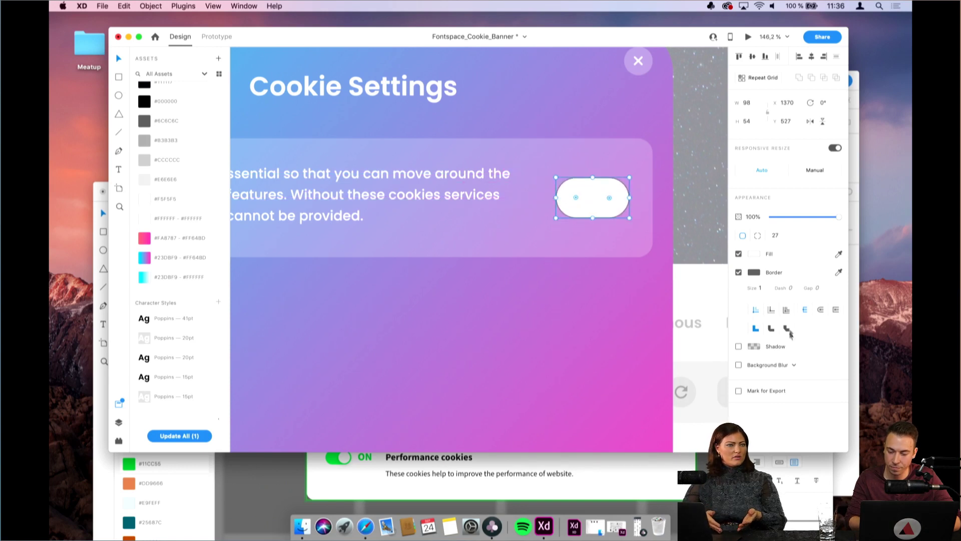
pyautogui.click(740, 273)
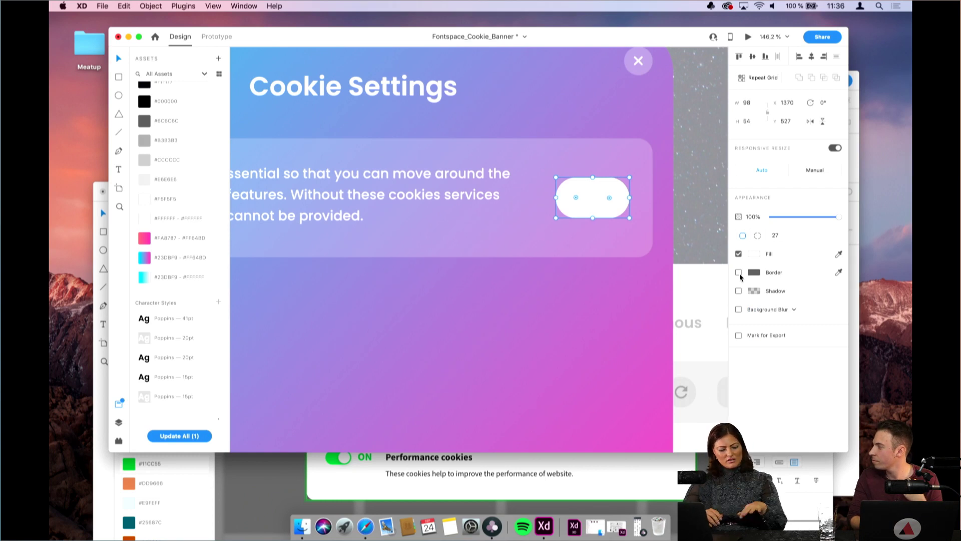
pyautogui.click(646, 185)
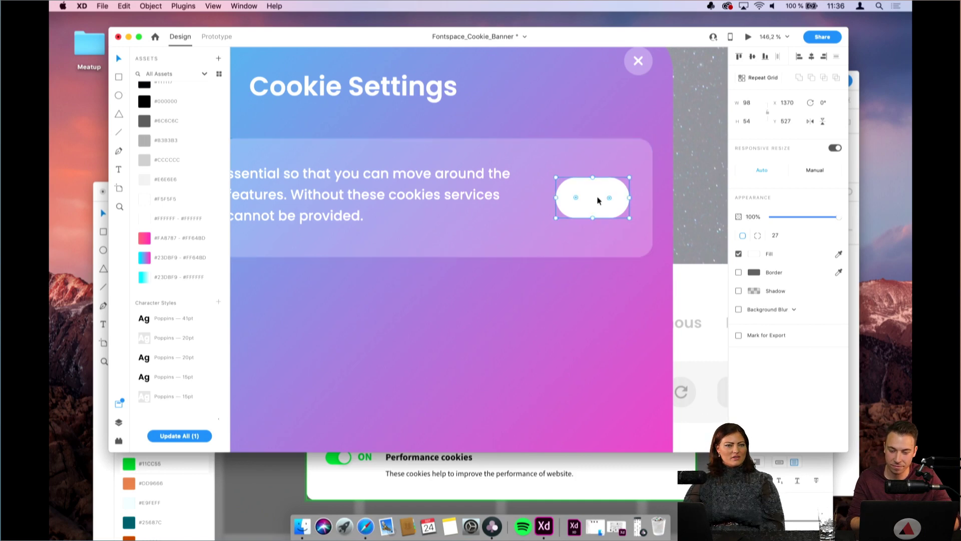
# Draw a circle about 45 by 45 inside the white pill and place it at the pill's right end
pyautogui.click(119, 94)
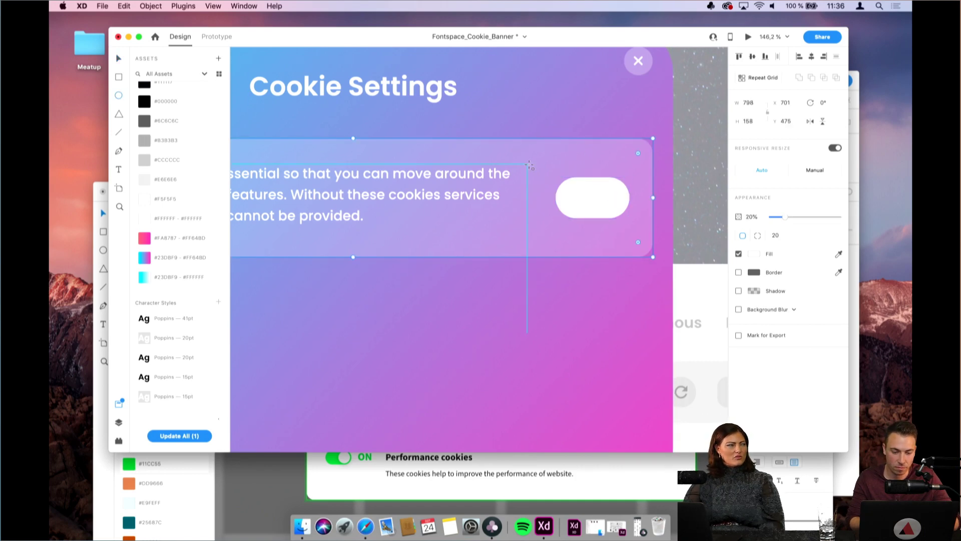
pyautogui.scroll(5, 645, 170)
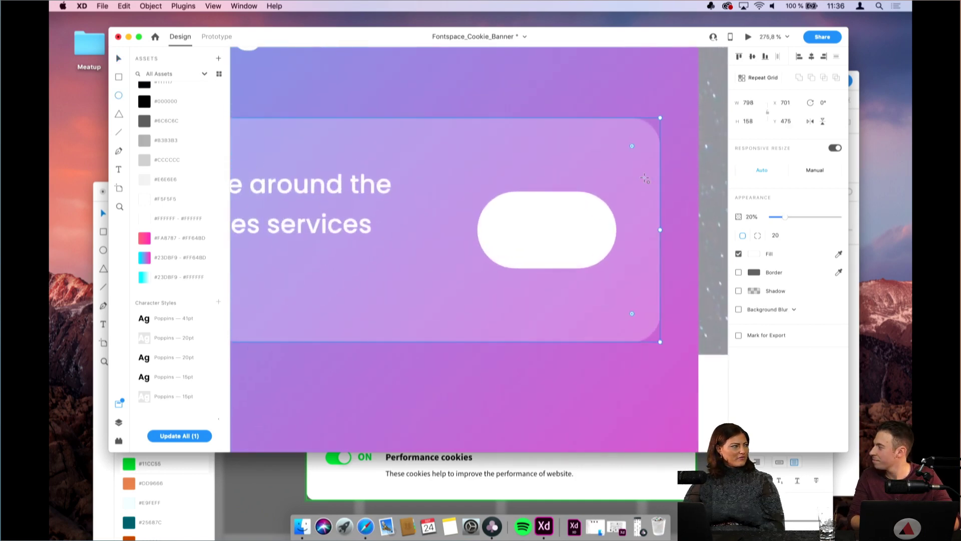
pyautogui.moveTo(492, 207); pyautogui.dragTo(552, 268)
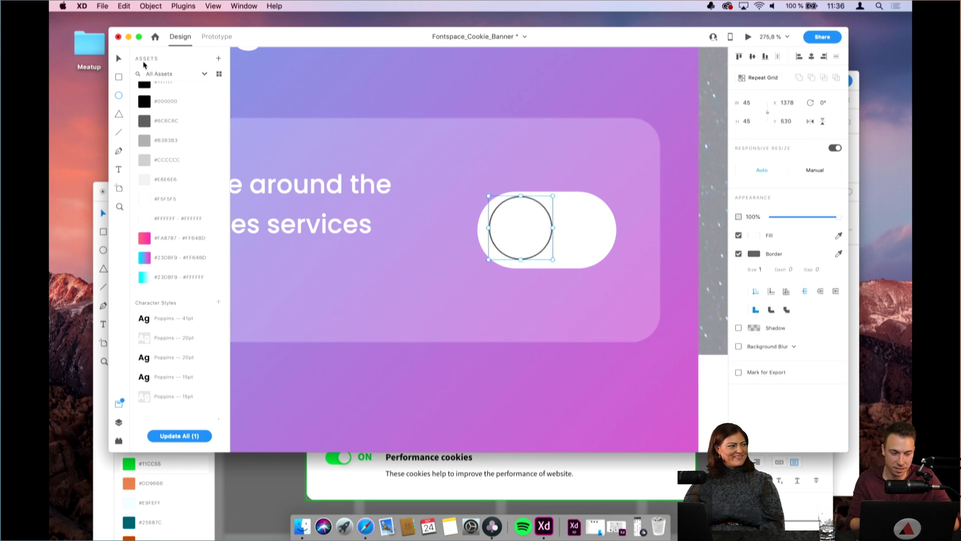
pyautogui.moveTo(531, 227); pyautogui.dragTo(570, 205)
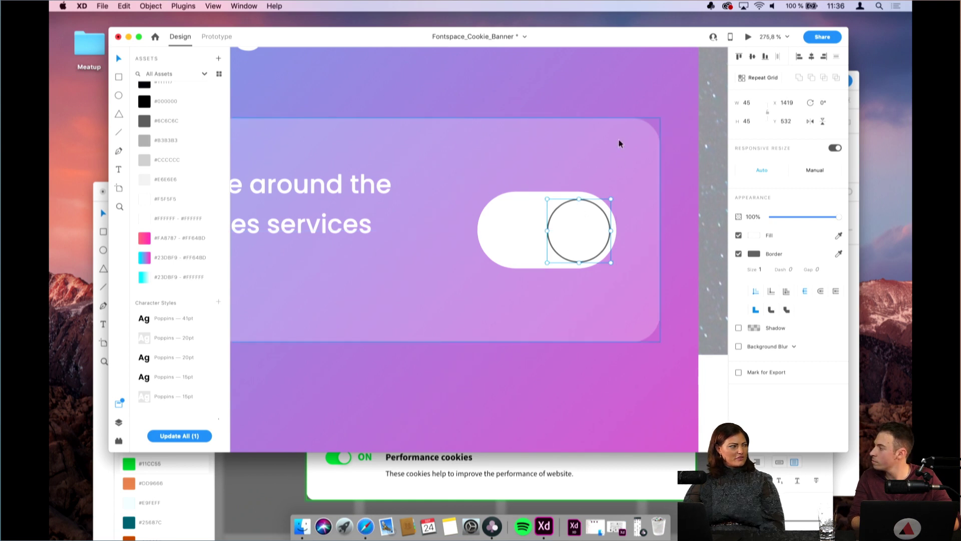
# Try the saved cyan-to-pink gradient as the fill of the toggle circle
pyautogui.click(526, 238)
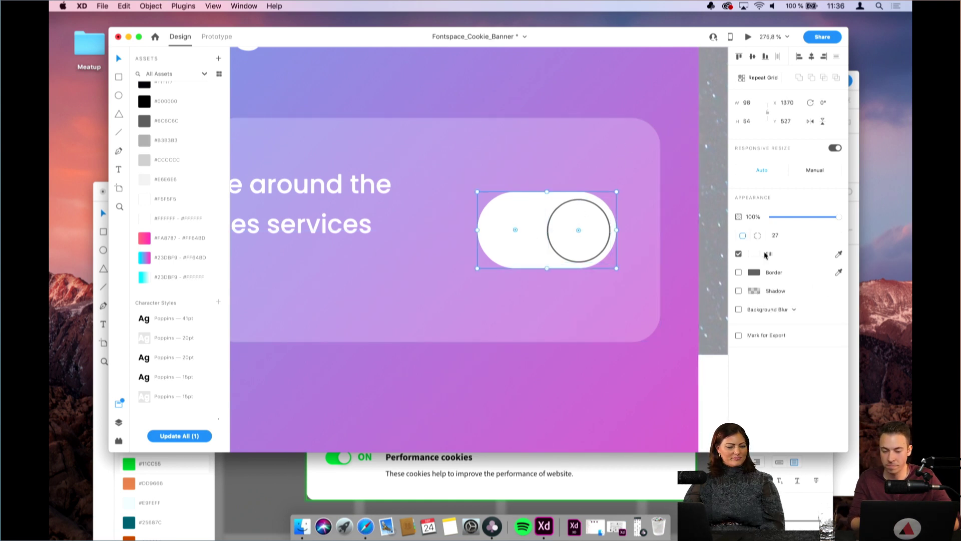
pyautogui.click(594, 240)
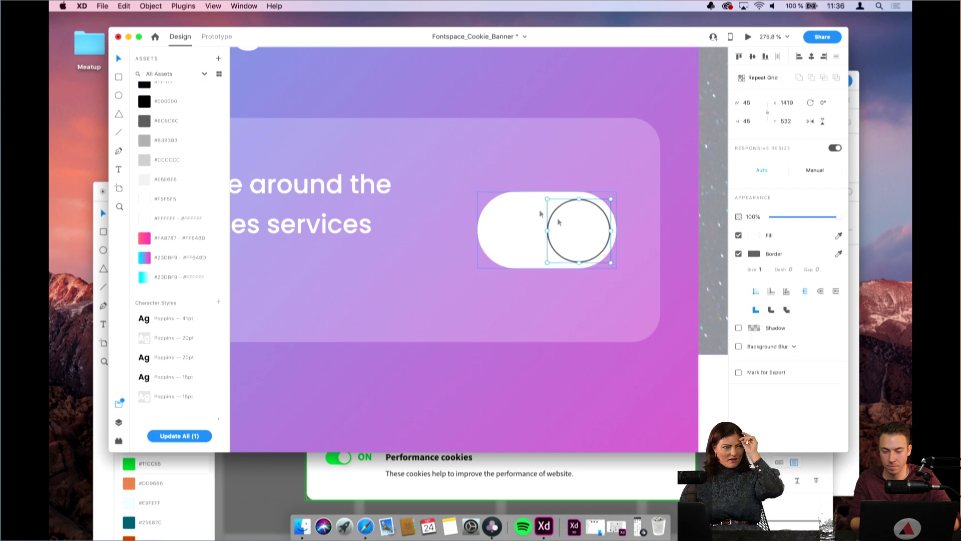
pyautogui.click(180, 256)
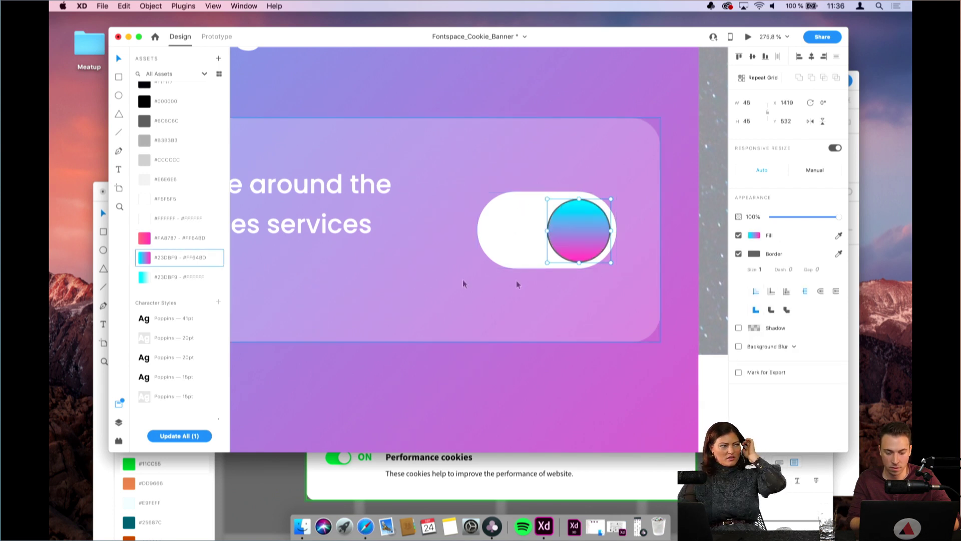
pyautogui.click(680, 233)
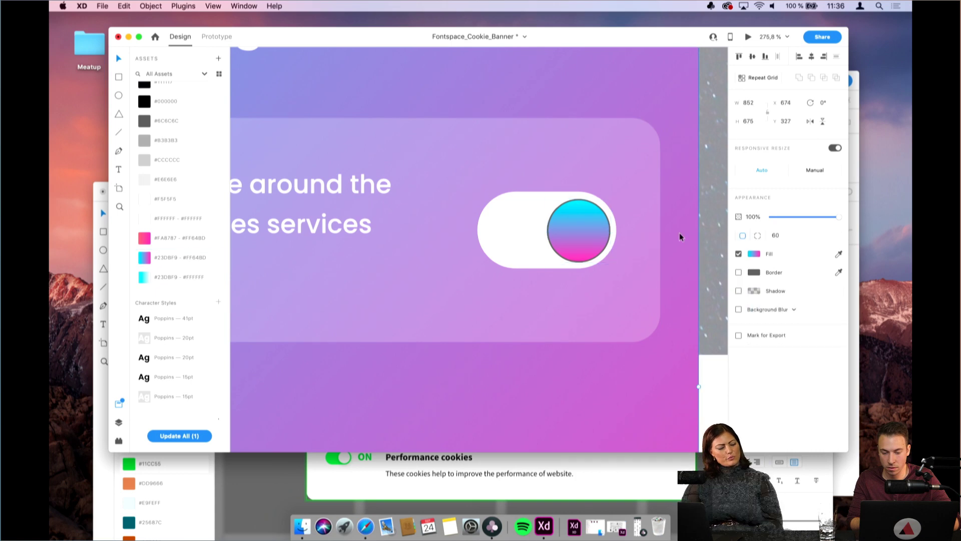
pyautogui.scroll(-5, 680, 233)
pyautogui.scroll(-2, 680, 232)
pyautogui.scroll(5, 680, 233)
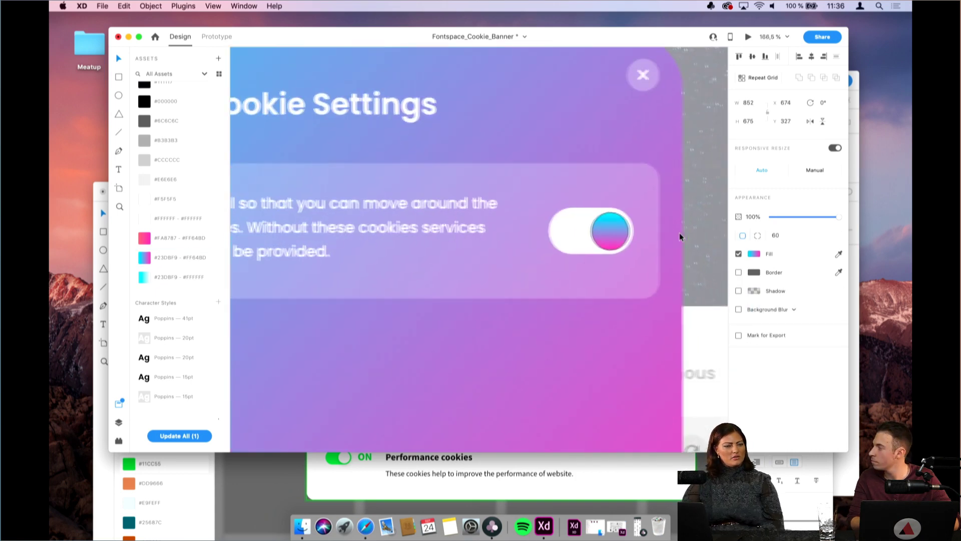
pyautogui.hscroll(2, 680, 233)
# Try a cyan-to-white gradient and a solid cyan fill on the toggle circle, and return its fill to white
pyautogui.click(604, 233)
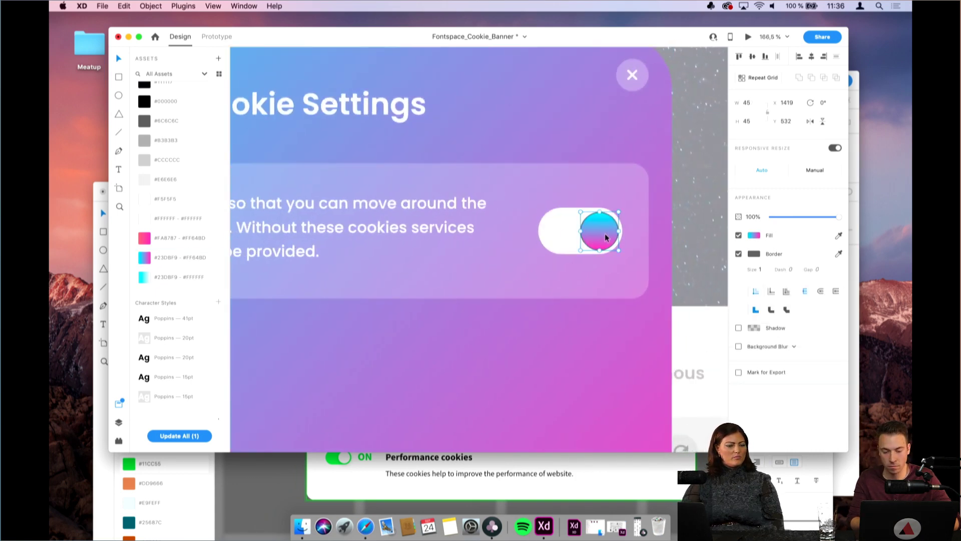
pyautogui.click(754, 235)
pyautogui.moveTo(659, 215); pyautogui.dragTo(613, 165)
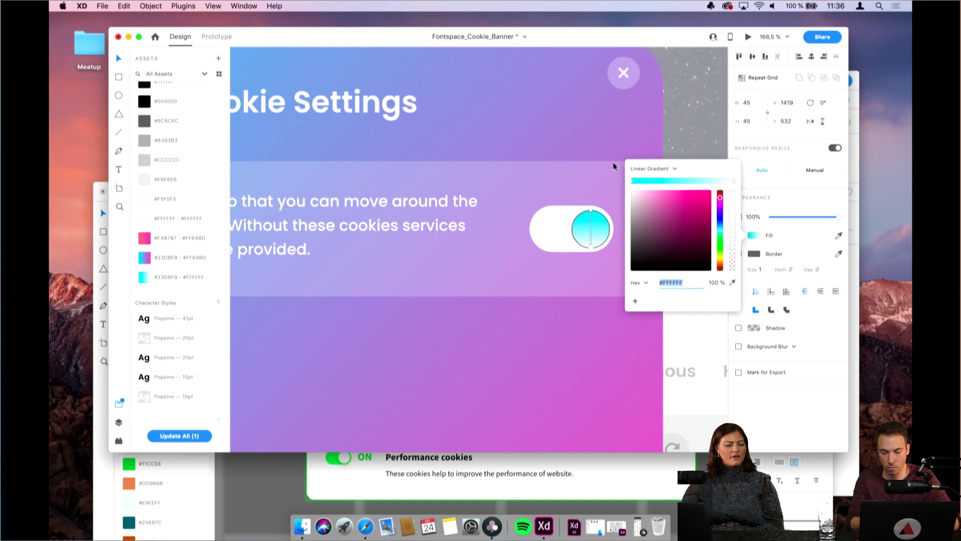
pyautogui.click(647, 170)
pyautogui.click(647, 164)
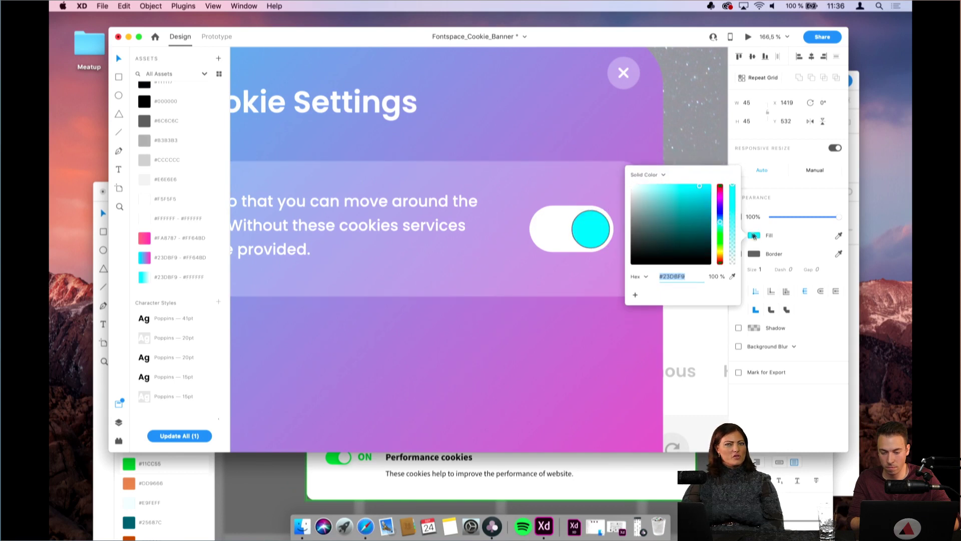
pyautogui.click(583, 221)
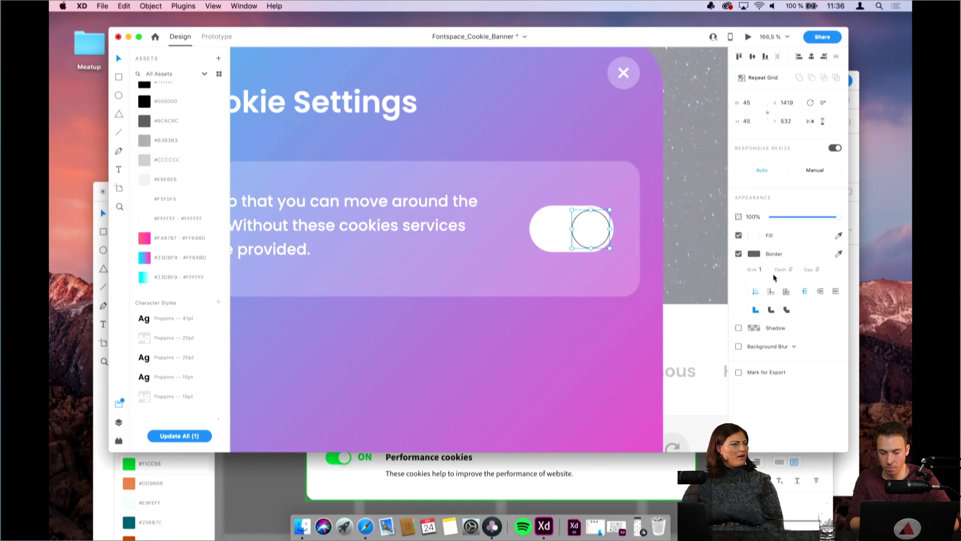
# Remove the toggle circle's border and turn on its shadow
pyautogui.click(739, 254)
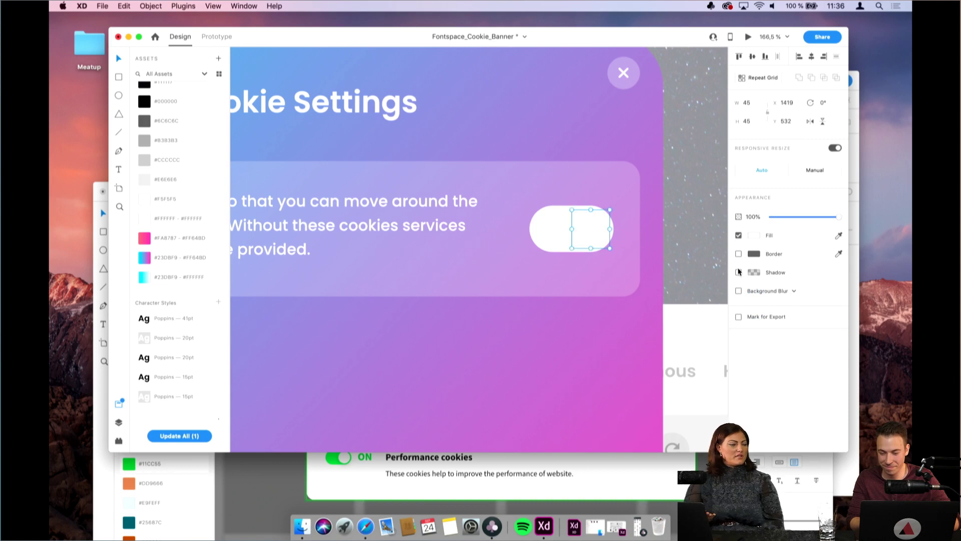
pyautogui.click(739, 272)
pyautogui.click(530, 216)
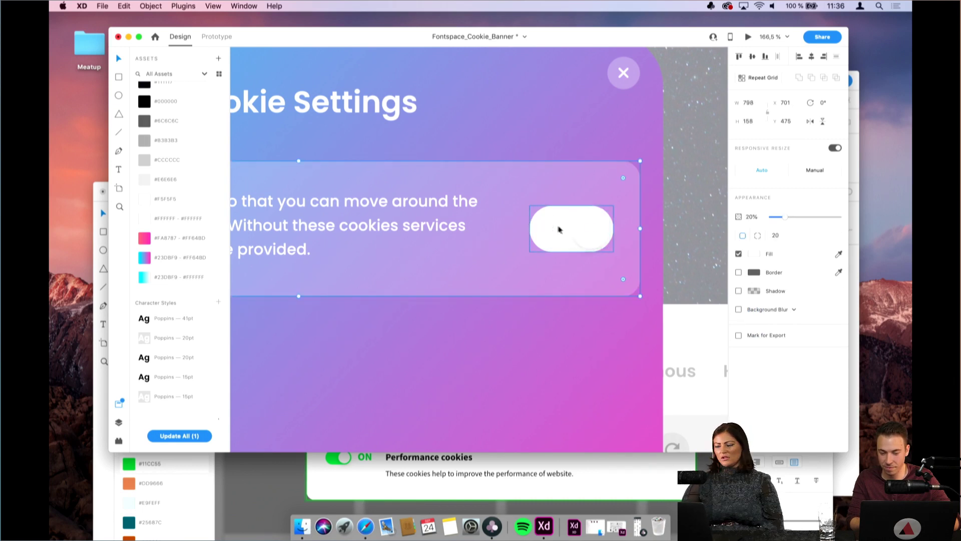
# Lower the opacity of the white toggle pill to 49%
pyautogui.doubleClick(558, 227)
pyautogui.moveTo(839, 217); pyautogui.dragTo(804, 221)
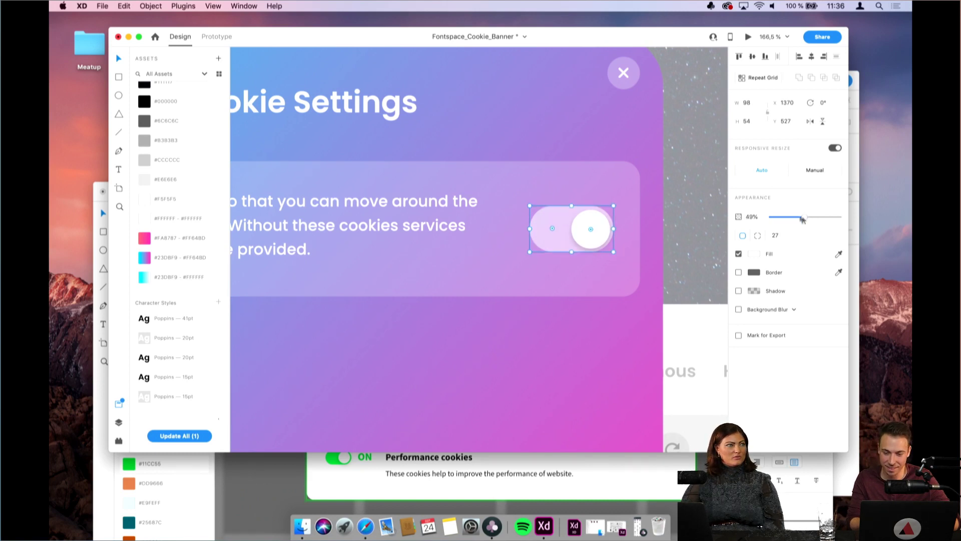
pyautogui.click(749, 217)
# Nudge the toggle circle up 1 px and shorten the pill from its left side to about 85 wide
pyautogui.scroll(5, 545, 232)
pyautogui.doubleClick(635, 227)
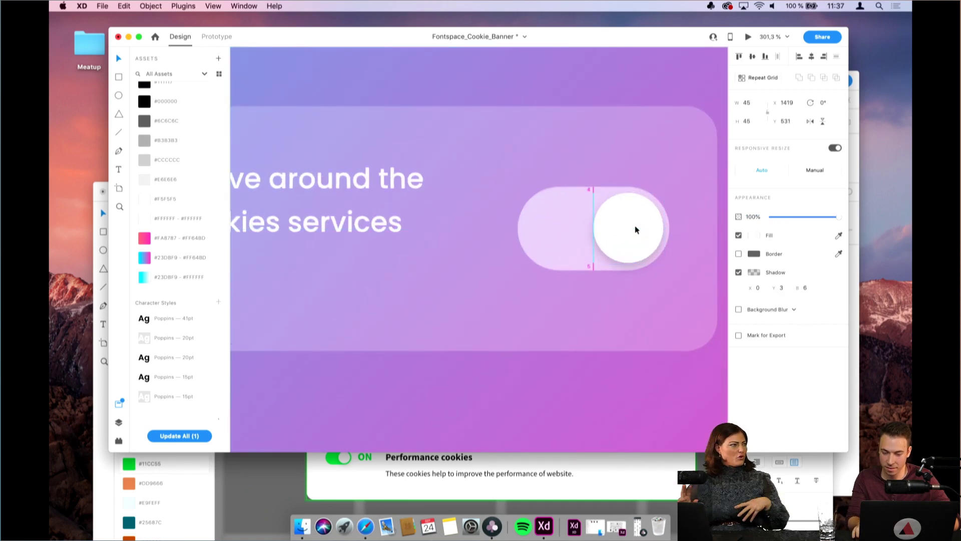
pyautogui.press('Up')
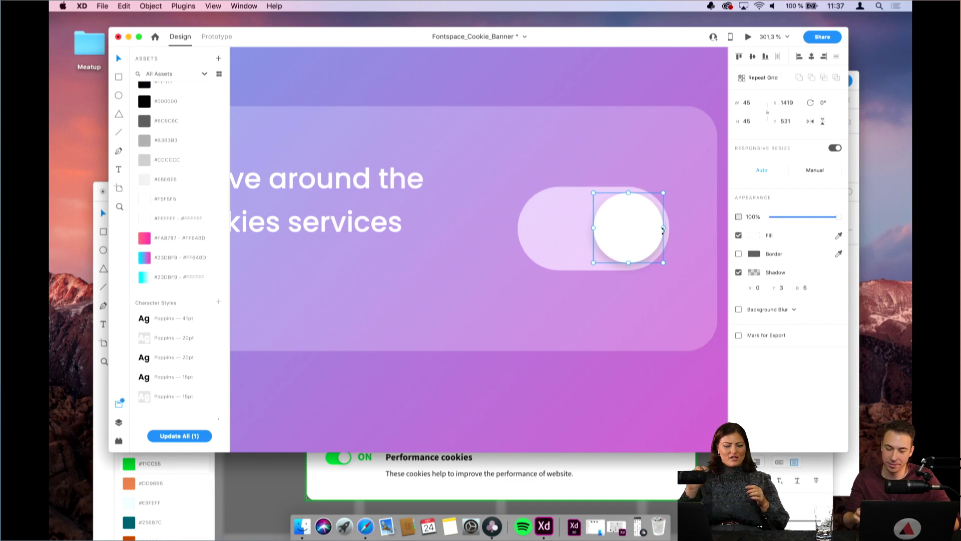
pyautogui.click(559, 224)
pyautogui.moveTo(518, 230); pyautogui.dragTo(537, 229)
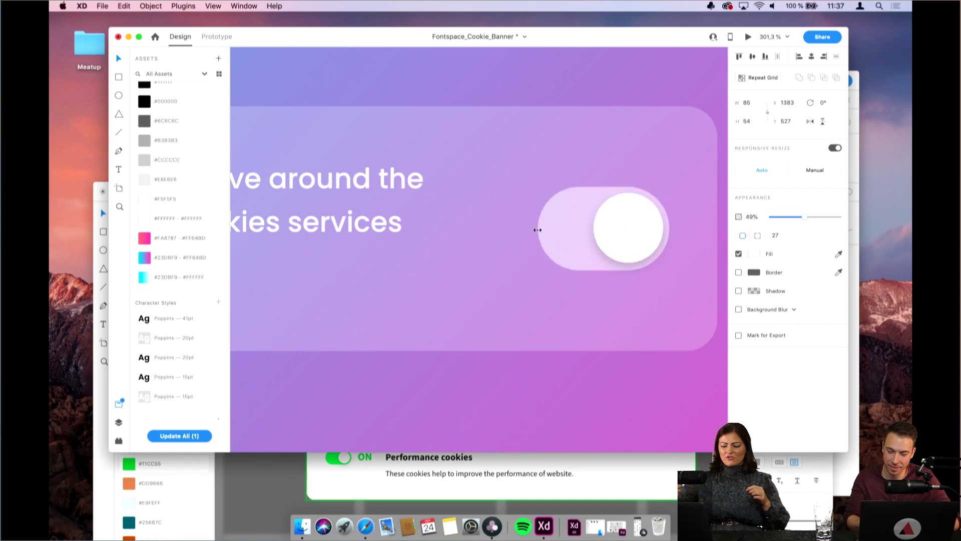
pyautogui.click(549, 147)
pyautogui.scroll(-5, 549, 146)
pyautogui.click(652, 129)
pyautogui.scroll(3, 652, 129)
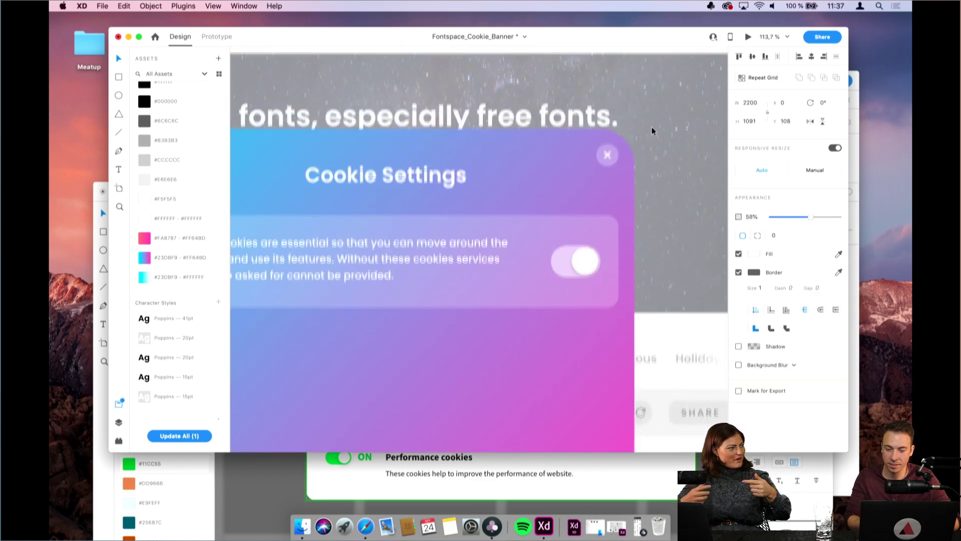
pyautogui.scroll(-2, 652, 130)
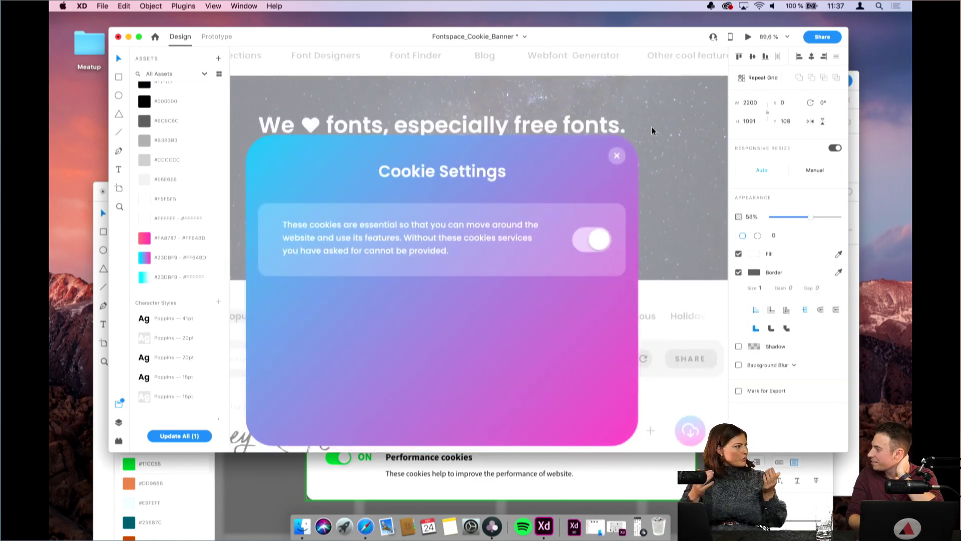
pyautogui.doubleClick(614, 213)
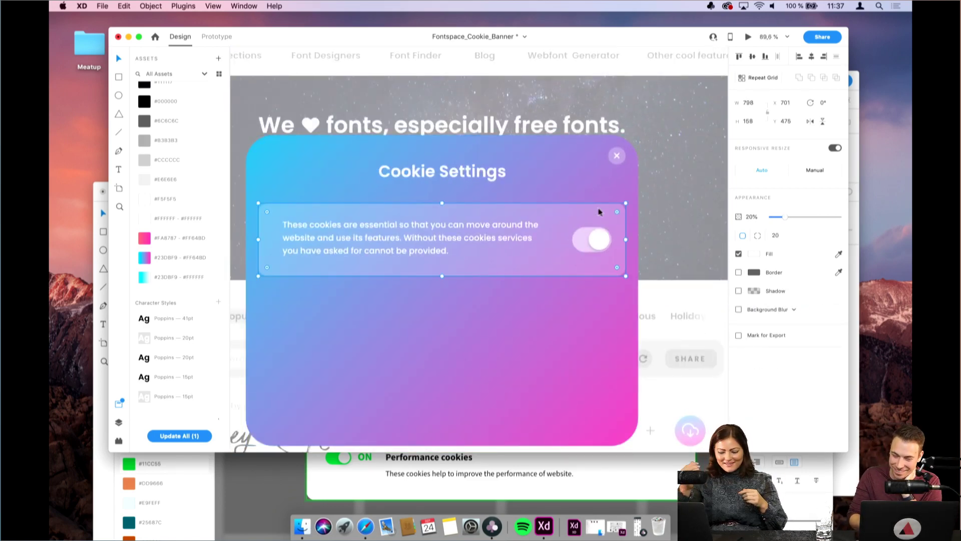
pyautogui.click(690, 170)
pyautogui.hscroll(-2, 690, 170)
pyautogui.scroll(-3, 690, 171)
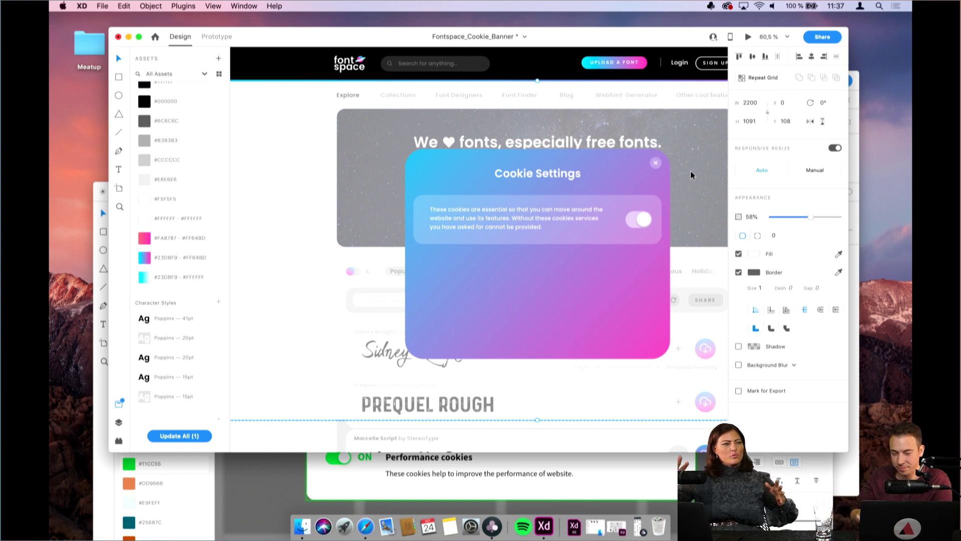
pyautogui.scroll(3, 690, 171)
pyautogui.click(643, 150)
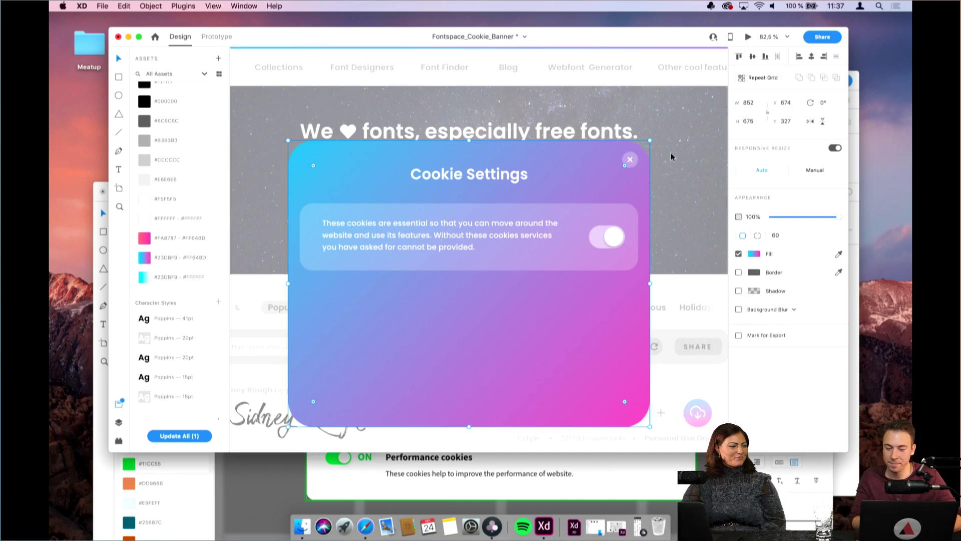
# Try a duplicate of the cookie box, description and toggle directly below the first one, and delete the copy
pyautogui.click(528, 229)
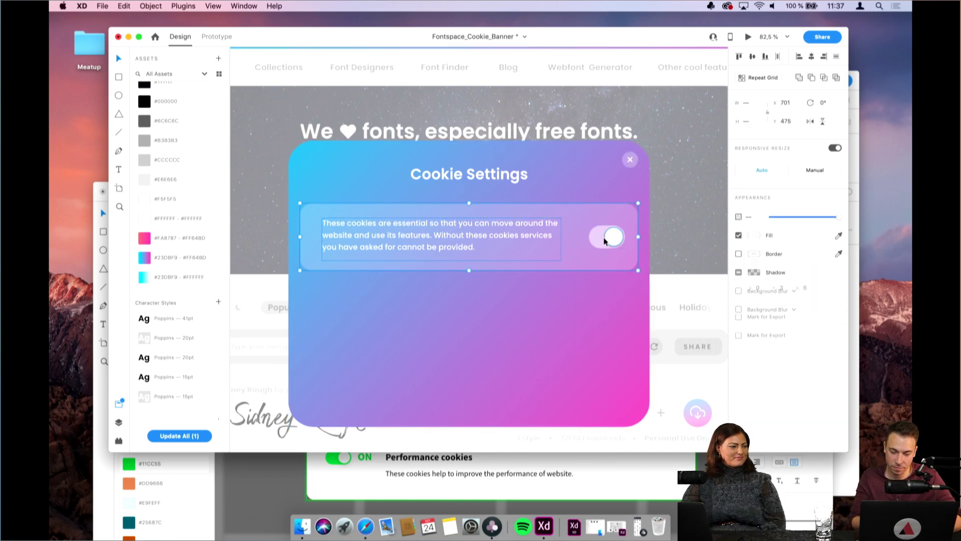
pyautogui.press('alt')
pyautogui.moveTo(551, 228); pyautogui.dragTo(550, 302)
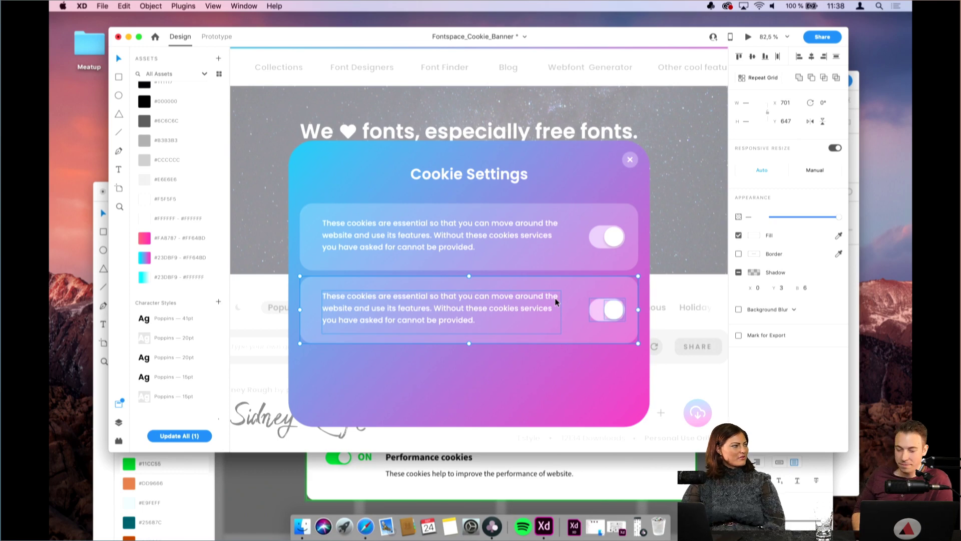
pyautogui.moveTo(563, 311)
pyautogui.mouseDown()
pyautogui.moveTo(557, 320)
pyautogui.moveTo(558, 311)
pyautogui.mouseUp()
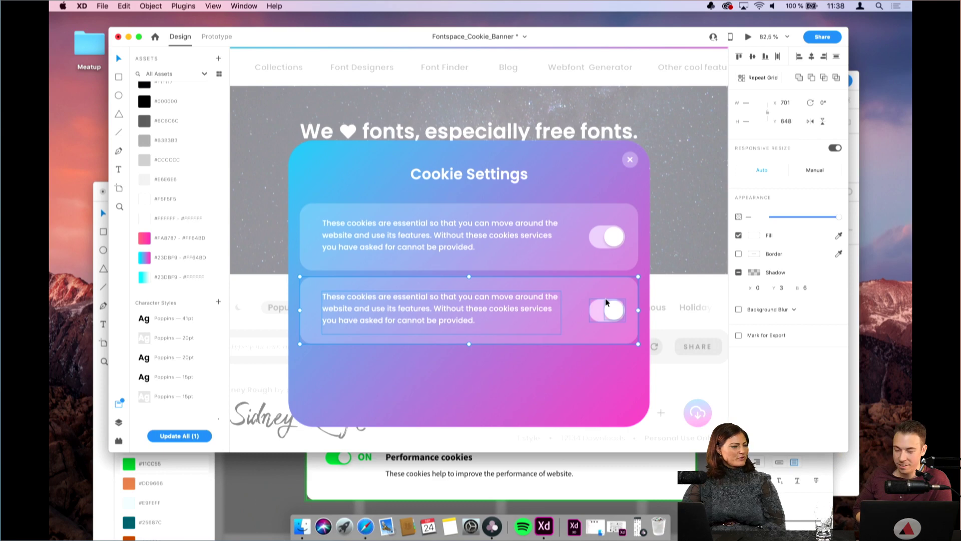
pyautogui.press('Delete')
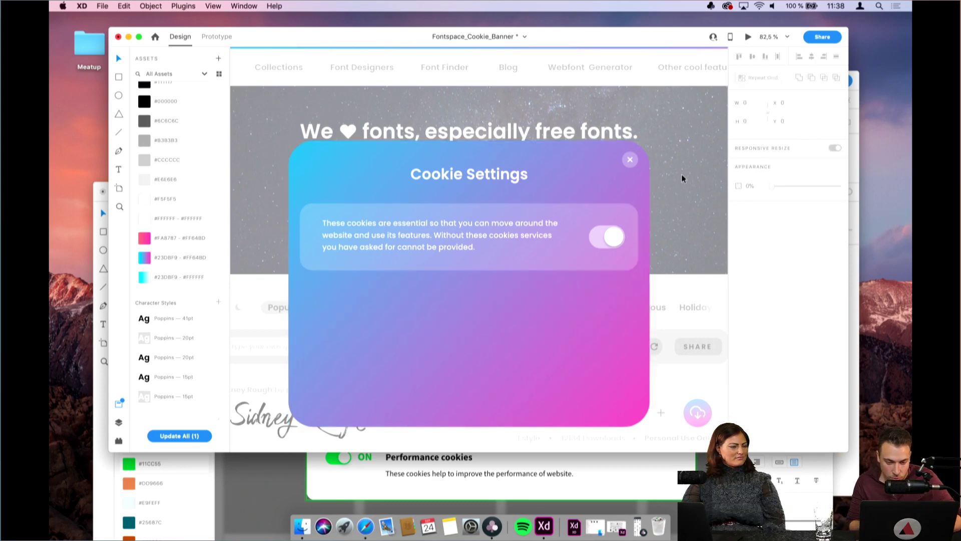
pyautogui.scroll(-5, 671, 177)
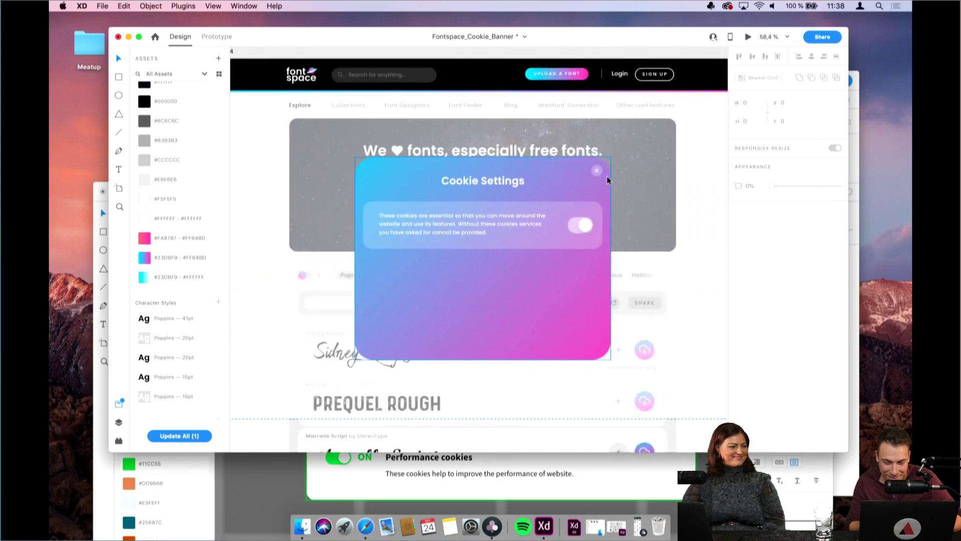
pyautogui.click(607, 179)
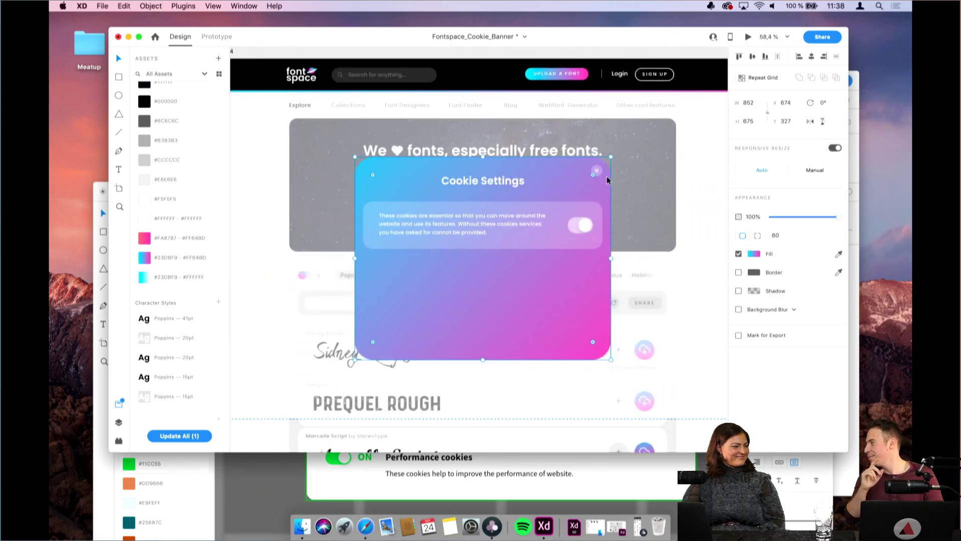
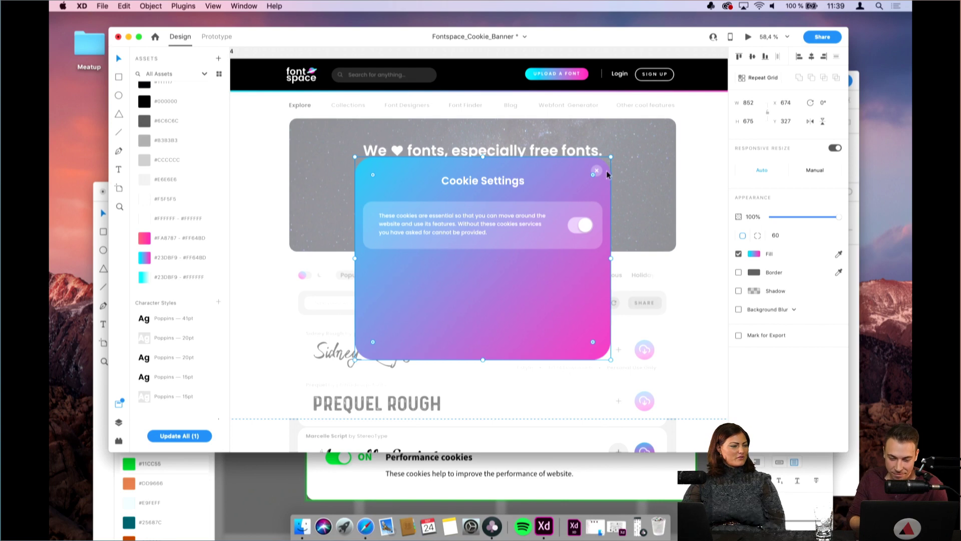
pyautogui.click(615, 151)
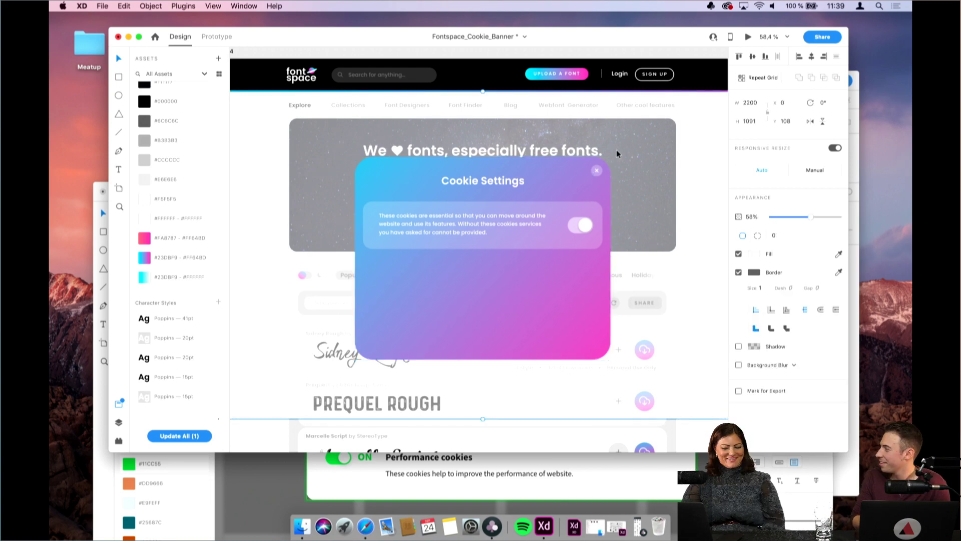
# Nudge the cookie description text left inside its box to X 748
pyautogui.click(542, 224)
pyautogui.hotkey('shift', 'Left')
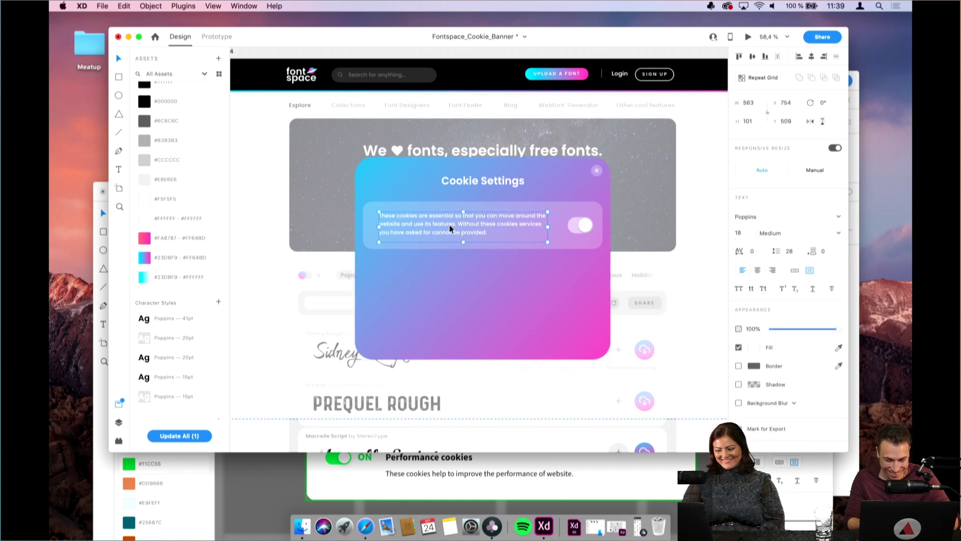
pyautogui.scroll(5, 449, 225)
pyautogui.press('Right')
pyautogui.press('Right')
pyautogui.press('Right')
pyautogui.press('Right')
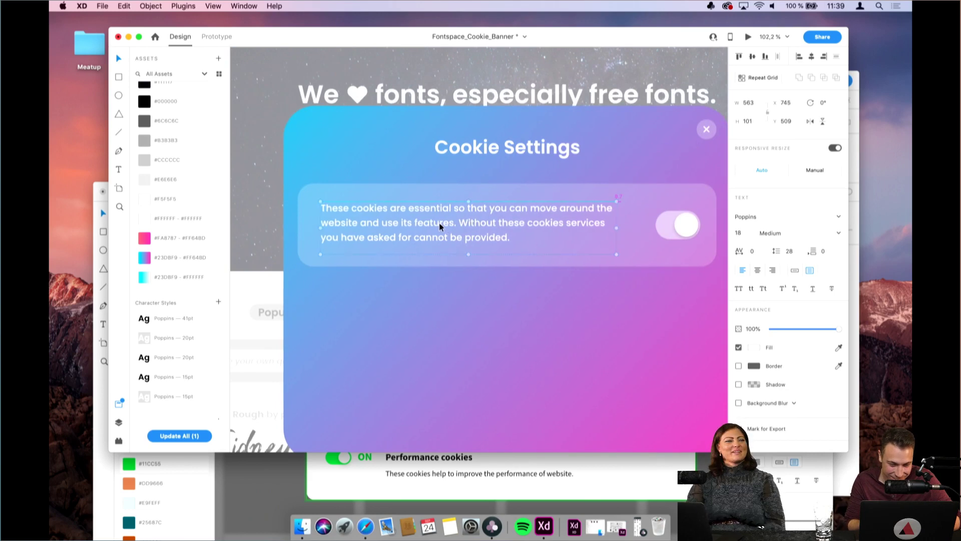
pyautogui.hscroll(2, 441, 223)
pyautogui.click(480, 305)
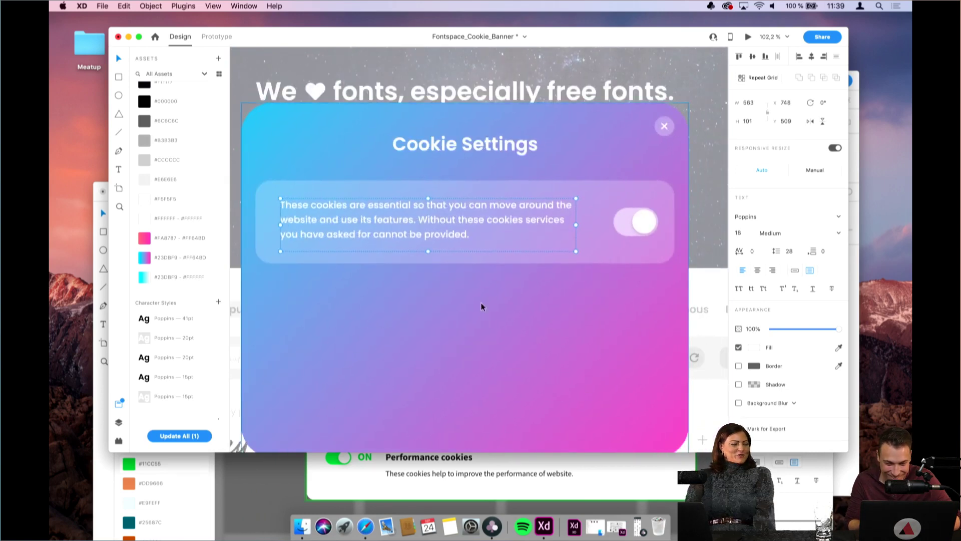
# Draw a 31 by 48 spacer rectangle between the toggle and the box's right edge, and align it to the box's left edge
pyautogui.click(119, 77)
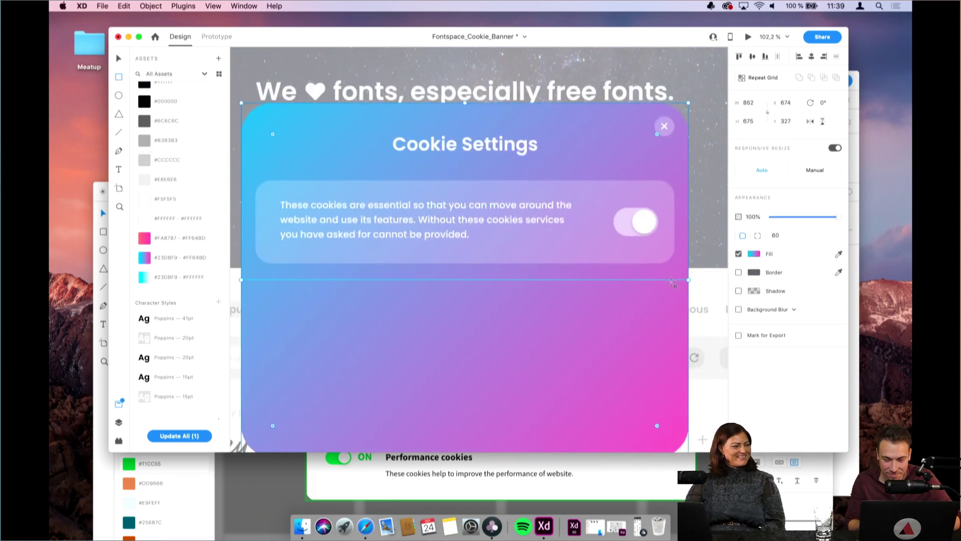
pyautogui.moveTo(658, 217); pyautogui.dragTo(675, 241)
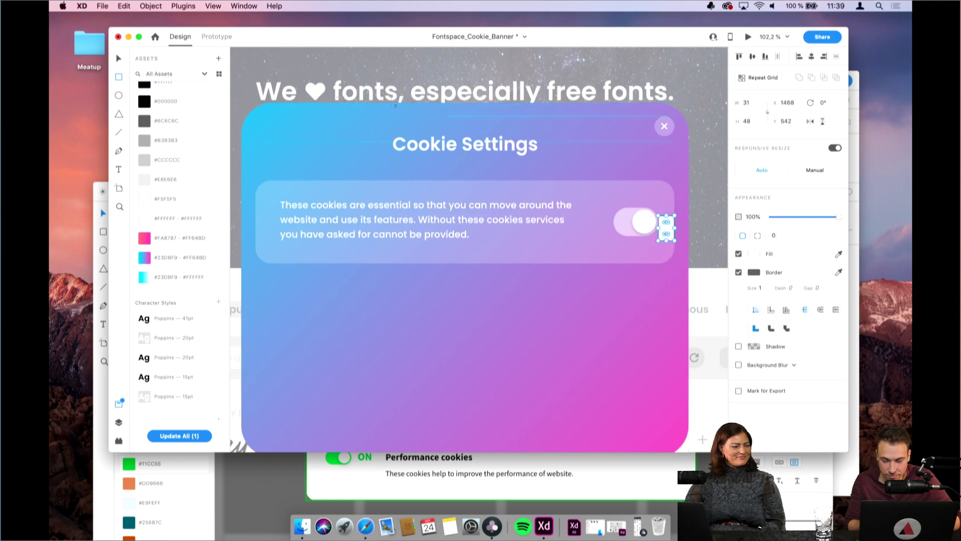
pyautogui.press('v')
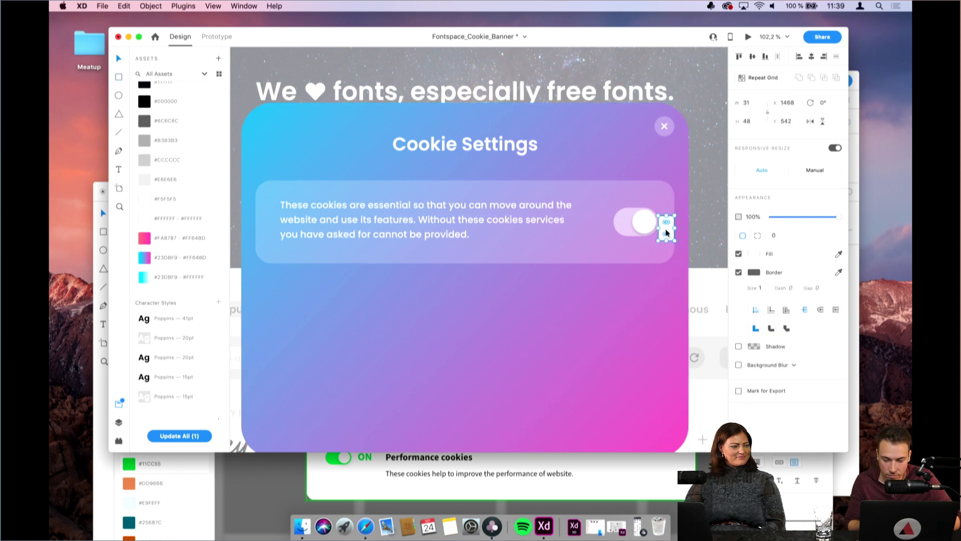
pyautogui.moveTo(665, 226); pyautogui.dragTo(263, 220)
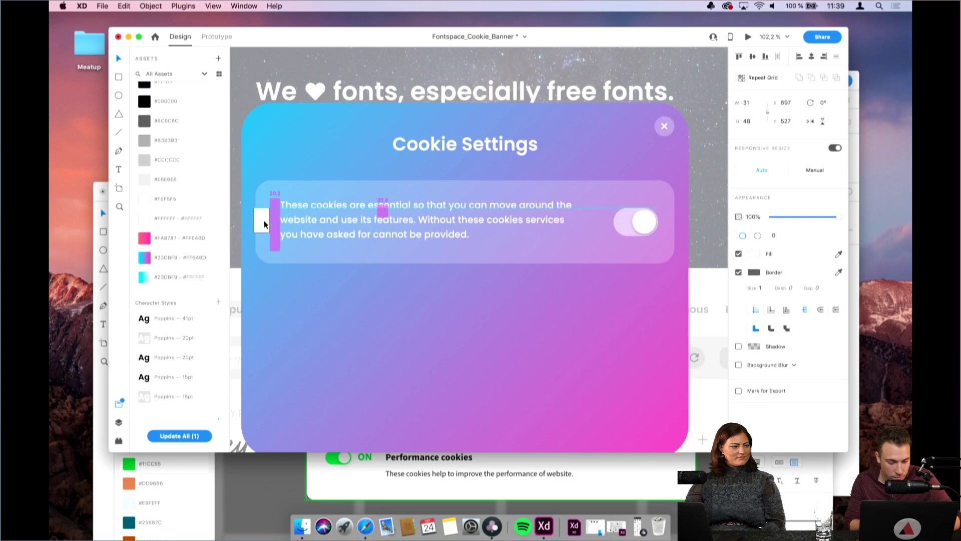
pyautogui.scroll(5, 270, 220)
pyautogui.moveTo(375, 240); pyautogui.dragTo(366, 239)
# Move the description text left against the spacer rectangle to X 732, and delete the spacer
pyautogui.click(438, 236)
pyautogui.moveTo(438, 236); pyautogui.dragTo(419, 233)
pyautogui.scroll(-2, 419, 233)
pyautogui.scroll(-5, 419, 232)
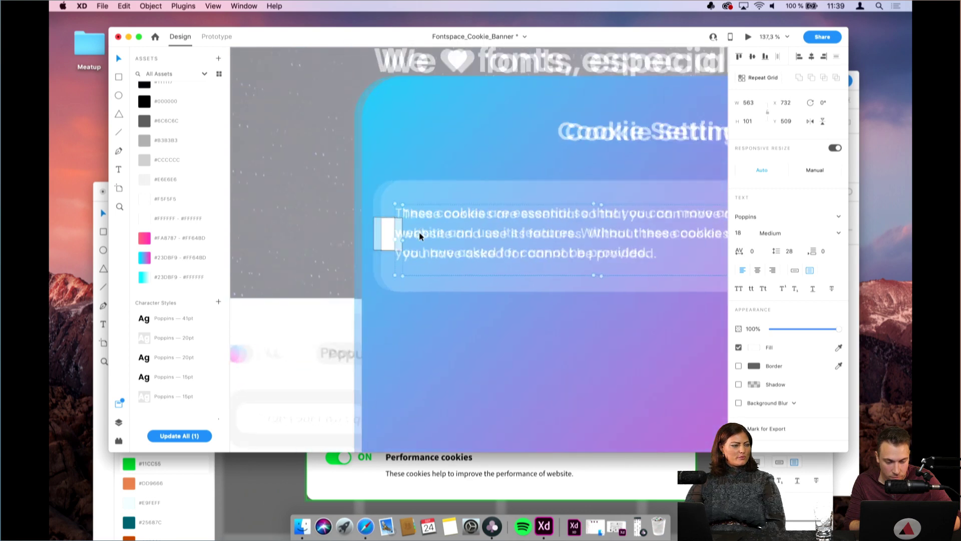
pyautogui.click(339, 231)
pyautogui.scroll(-2, 406, 262)
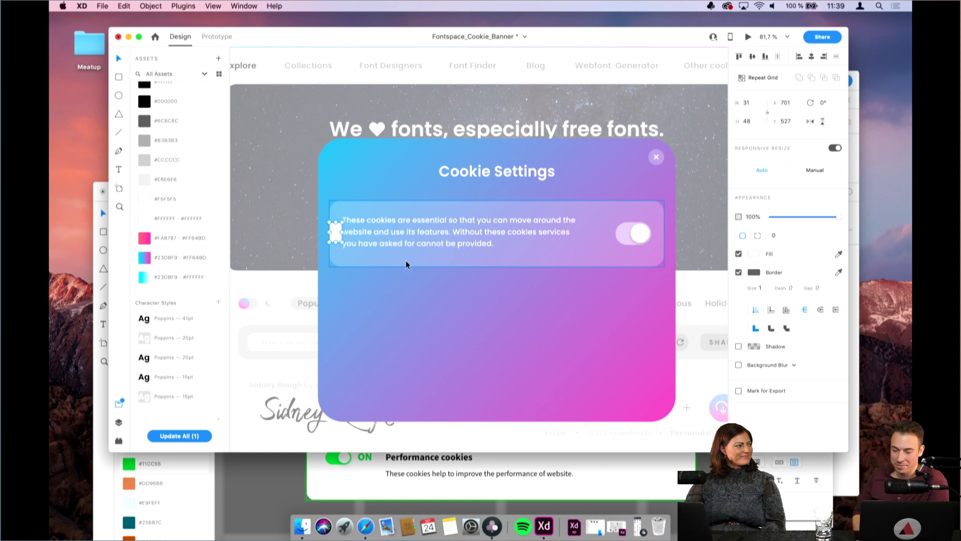
pyautogui.press('Delete')
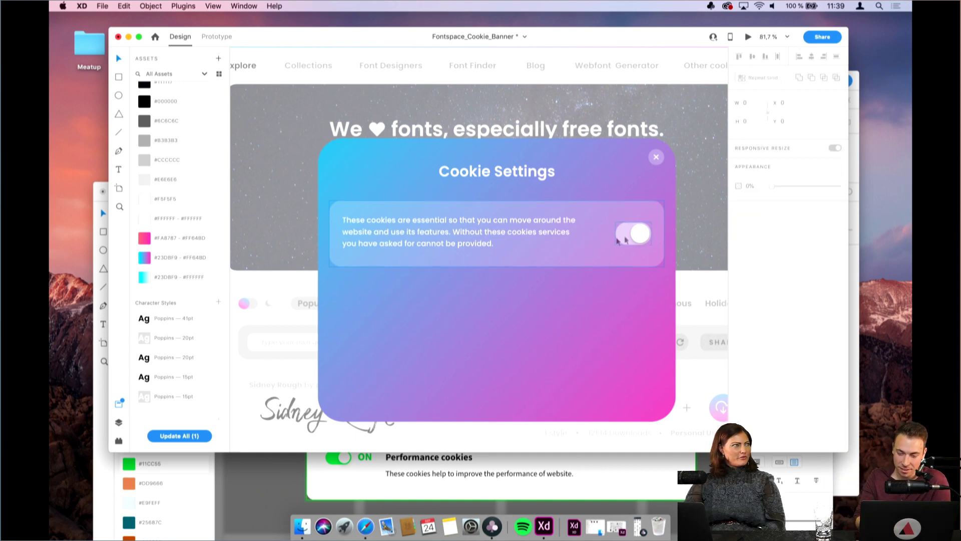
# Nudge the translucent box behind the description and toggle down 4 px to Y 479
pyautogui.click(551, 180)
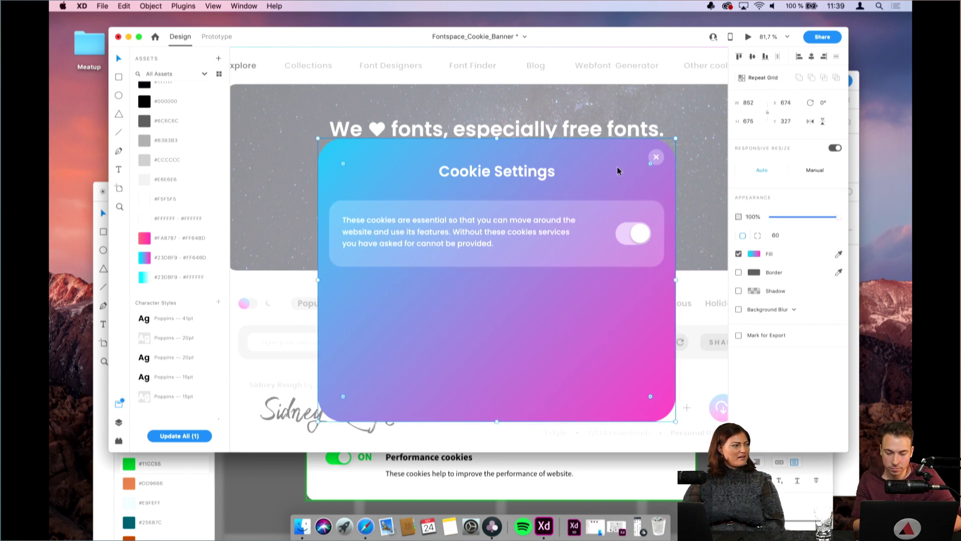
pyautogui.hotkey('shift', 'Left')
pyautogui.hotkey('shift', 'Left')
pyautogui.press('Left')
pyautogui.press('Left')
pyautogui.moveTo(608, 170); pyautogui.dragTo(618, 167)
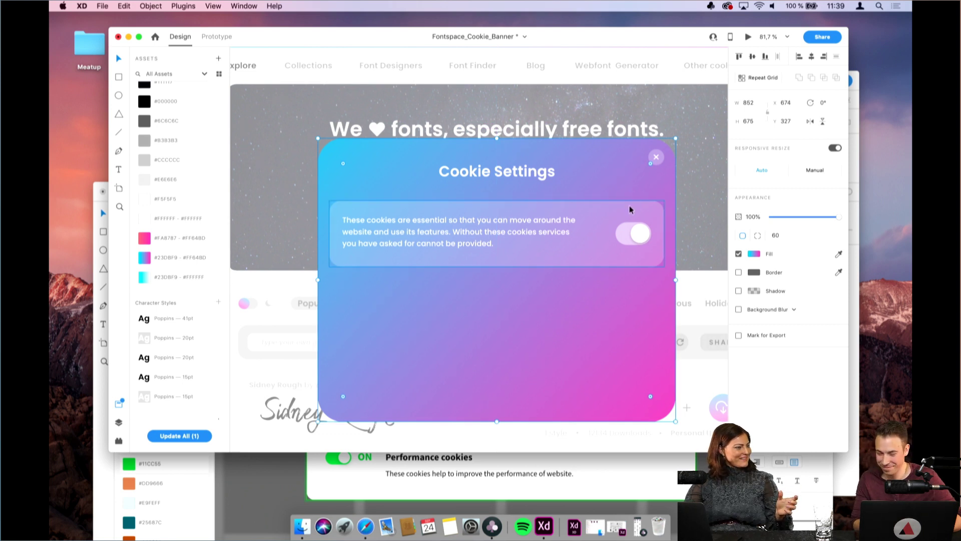
pyautogui.click(708, 191)
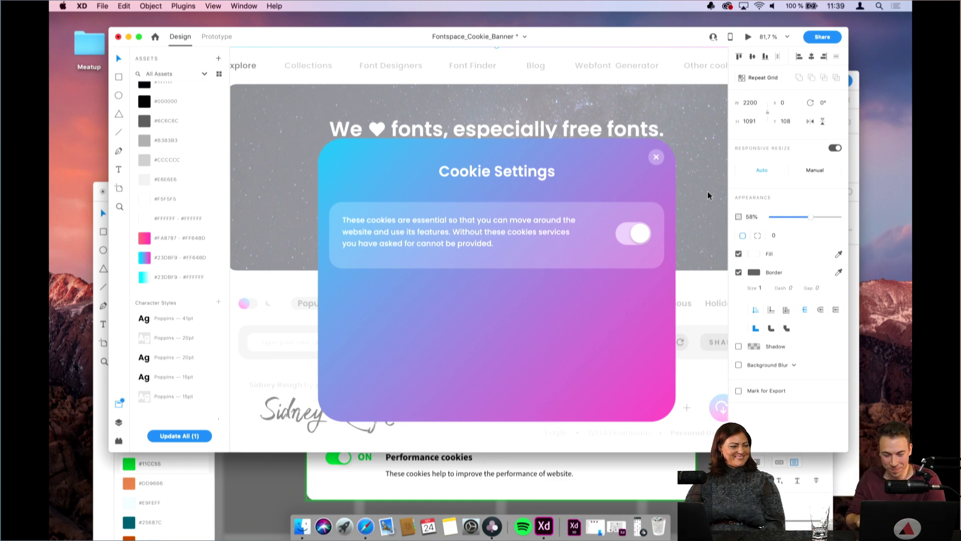
# Group the description text, its translucent box and the toggle switch
pyautogui.scroll(-3, 660, 221)
pyautogui.scroll(-3, 661, 226)
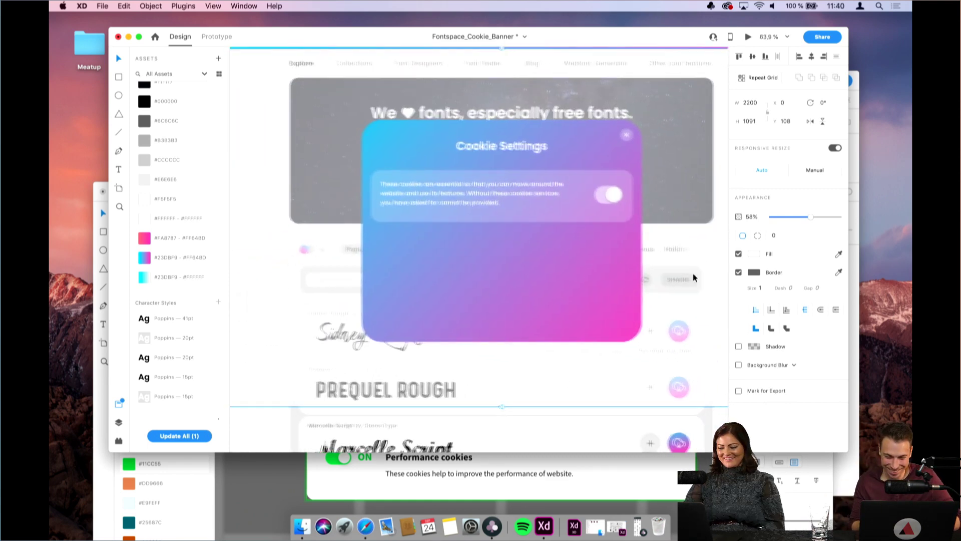
pyautogui.doubleClick(510, 207)
pyautogui.scroll(3, 582, 221)
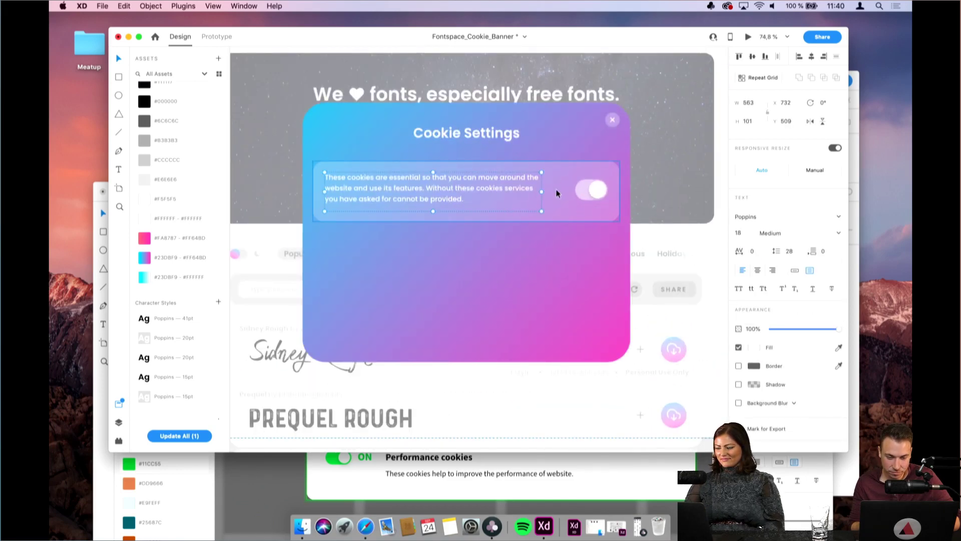
pyautogui.keyDown('shift'); pyautogui.click(555, 203); pyautogui.keyUp('shift')
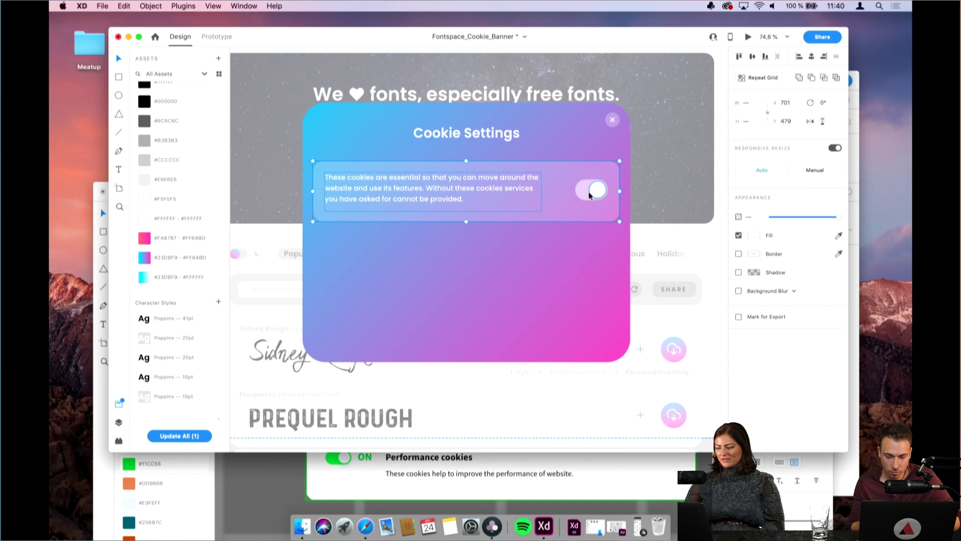
pyautogui.rightClick(586, 189)
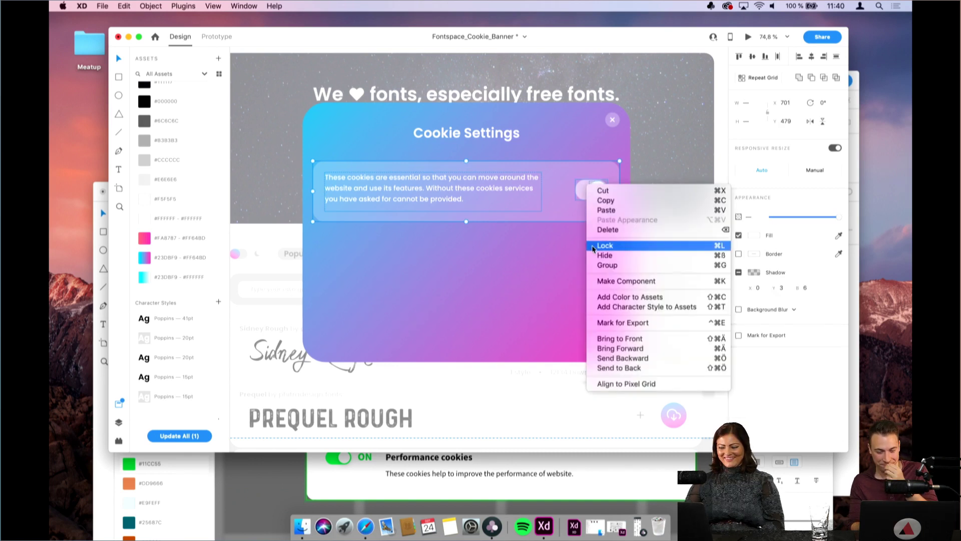
pyautogui.click(604, 258)
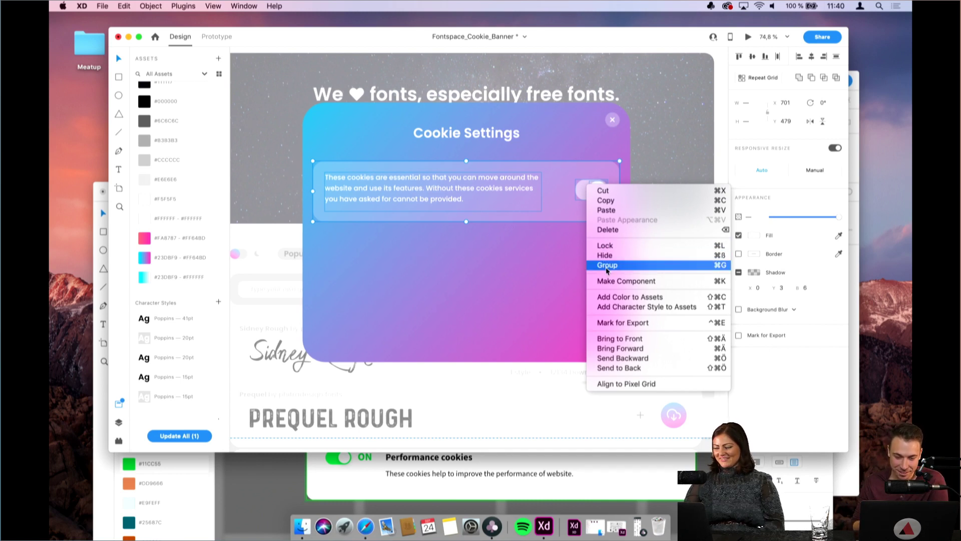
pyautogui.click(606, 269)
# Turn the cookie row into a Repeat Grid with three rows down the card and slightly tighten the gaps between them
pyautogui.click(761, 80)
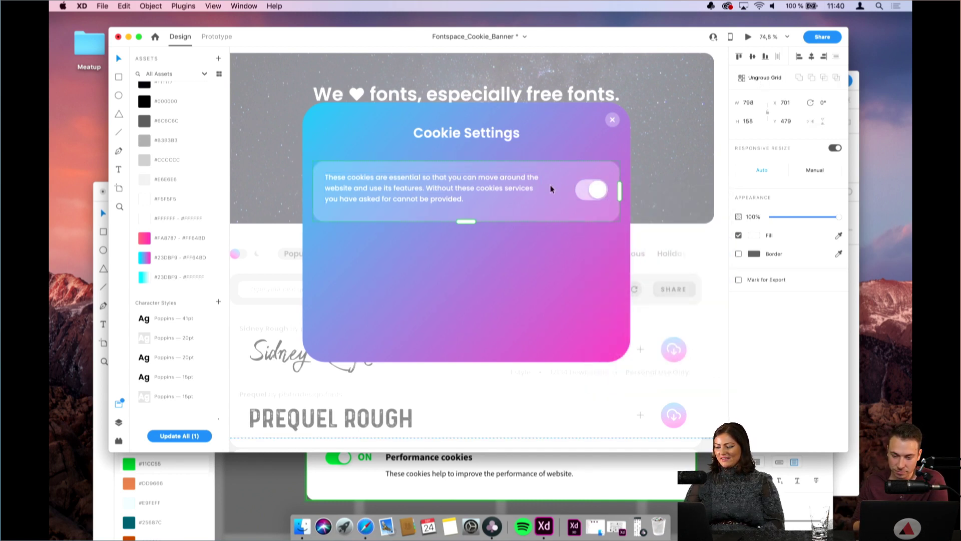
pyautogui.moveTo(462, 225); pyautogui.dragTo(462, 366)
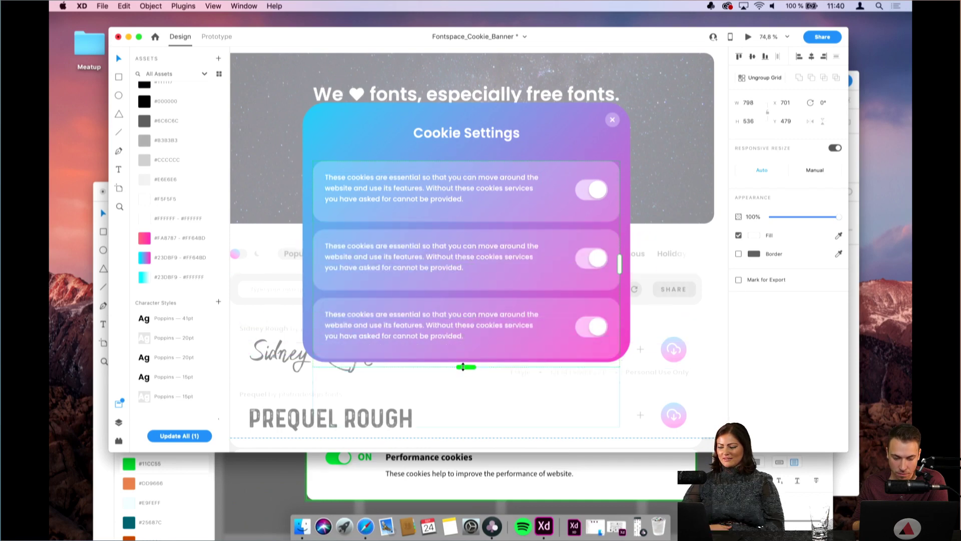
pyautogui.scroll(3, 553, 189)
pyautogui.moveTo(510, 254); pyautogui.dragTo(512, 253)
pyautogui.scroll(-3, 512, 252)
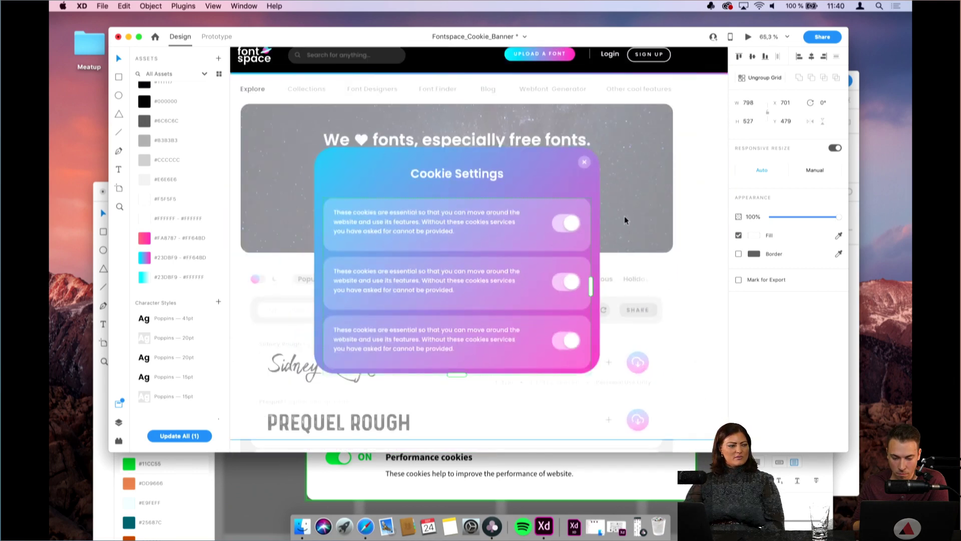
pyautogui.scroll(-2, 651, 214)
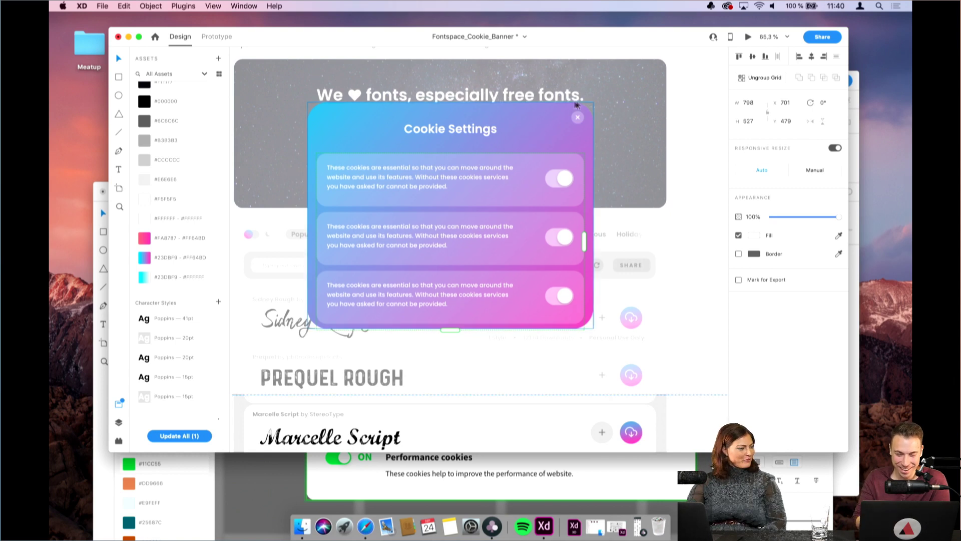
pyautogui.moveTo(516, 208); pyautogui.dragTo(515, 209)
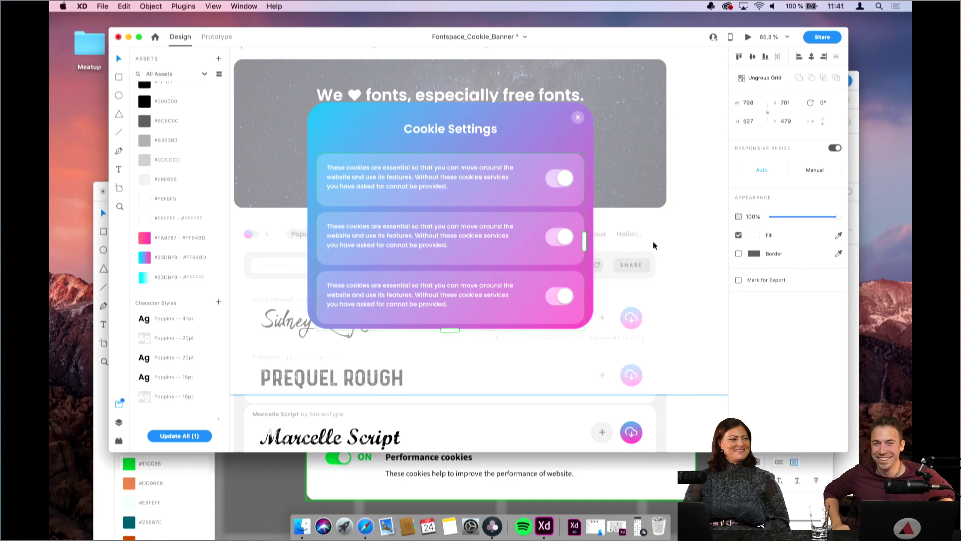
pyautogui.hscroll(3, 658, 266)
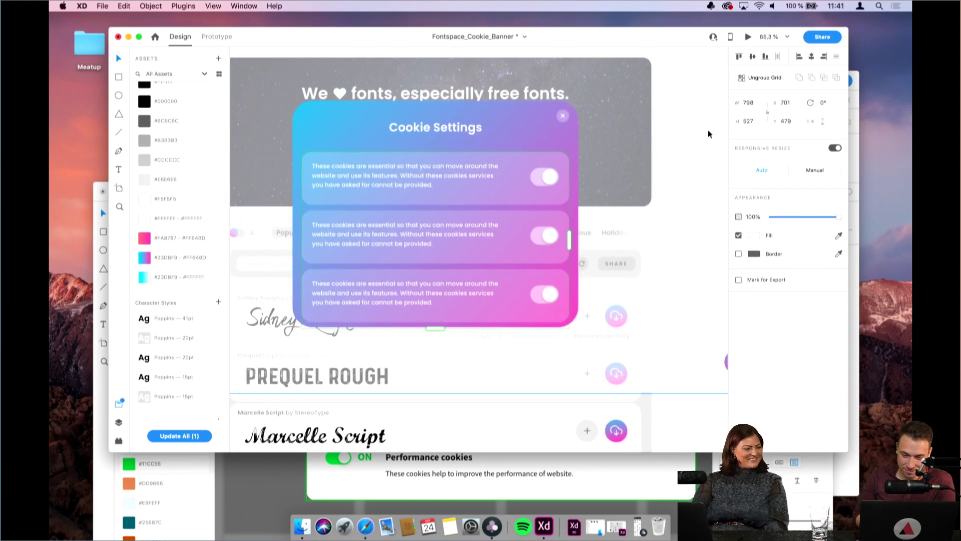
# Ungroup the three-row Repeat Grid and extend the gradient card's lower edge to a height of 688 px
pyautogui.click(759, 78)
pyautogui.click(506, 144)
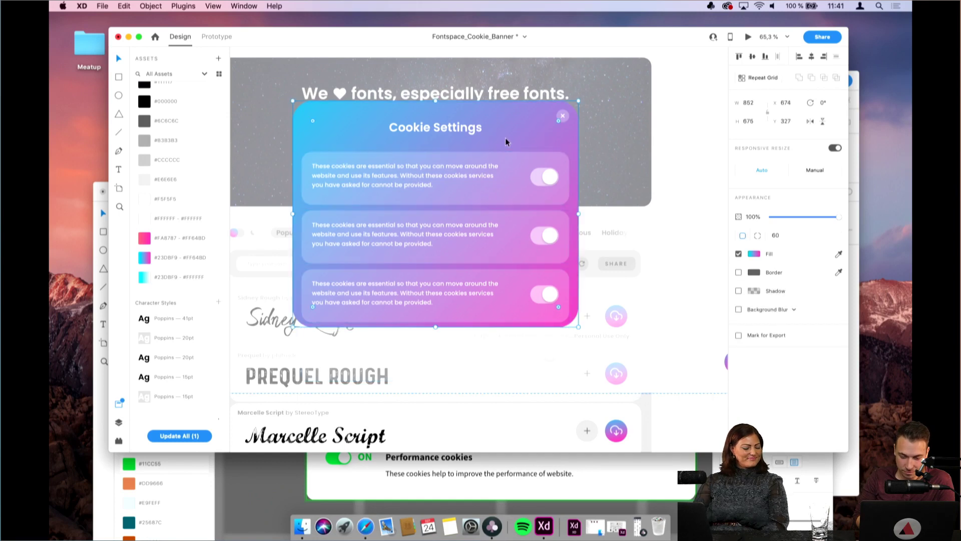
pyautogui.moveTo(435, 328); pyautogui.dragTo(435, 334)
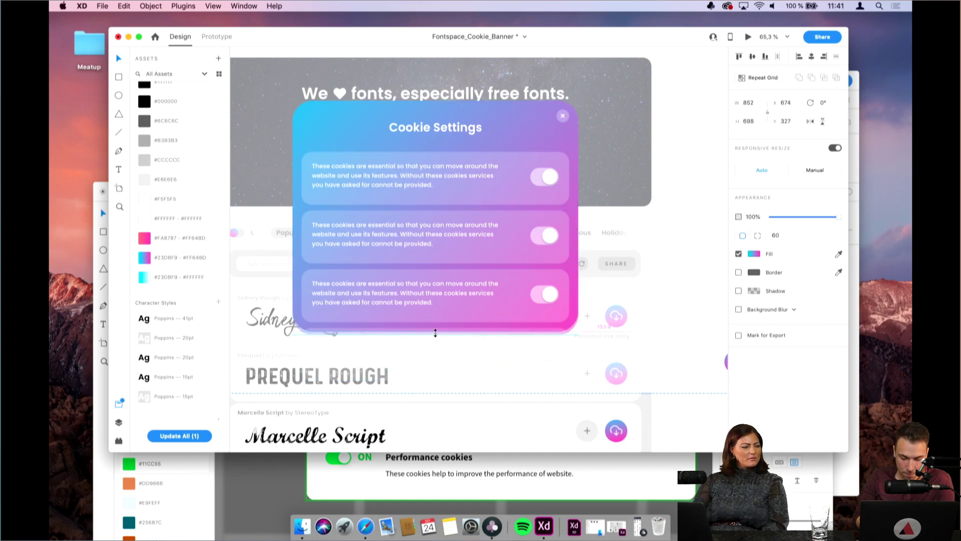
pyautogui.click(413, 339)
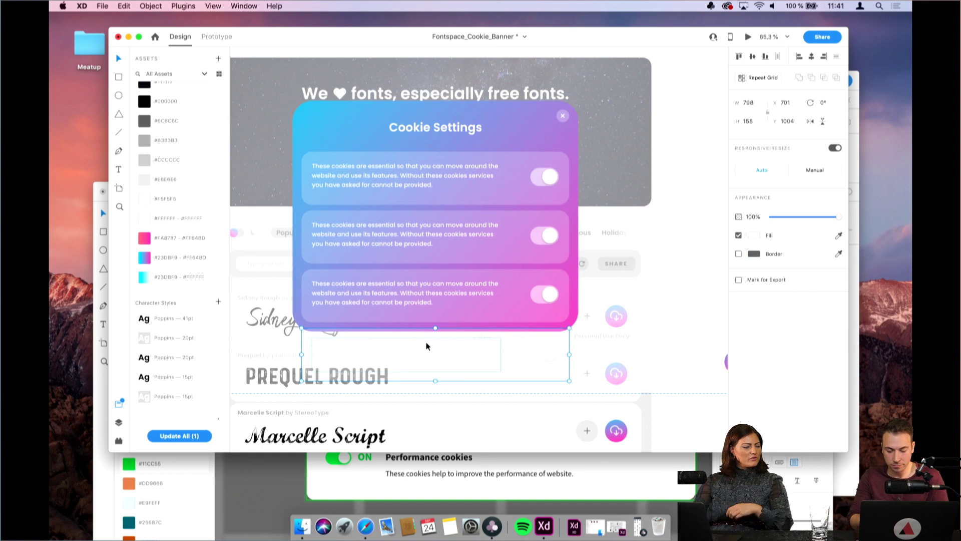
pyautogui.press('Escape')
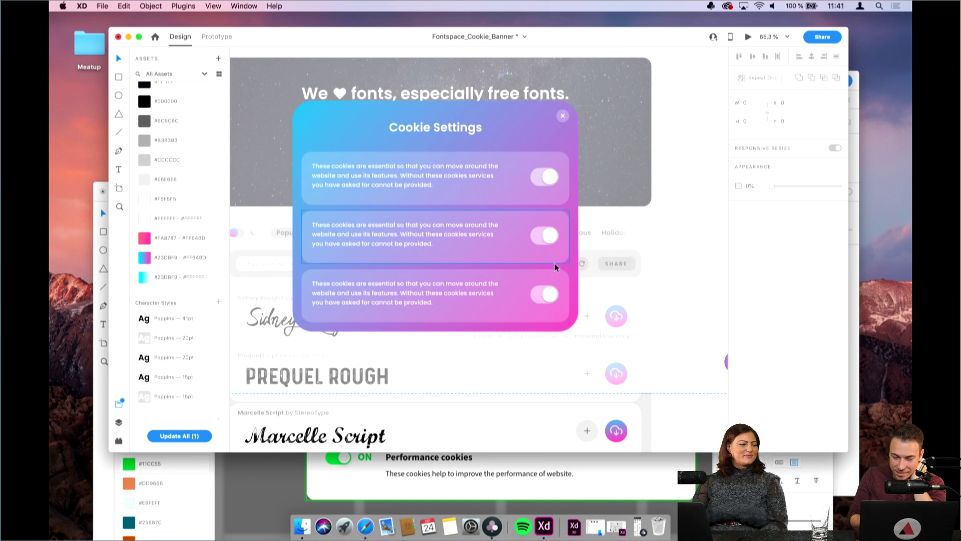
# Find and install the Google Sheets plugin, show its commands and select the second cookie row
pyautogui.click(563, 117)
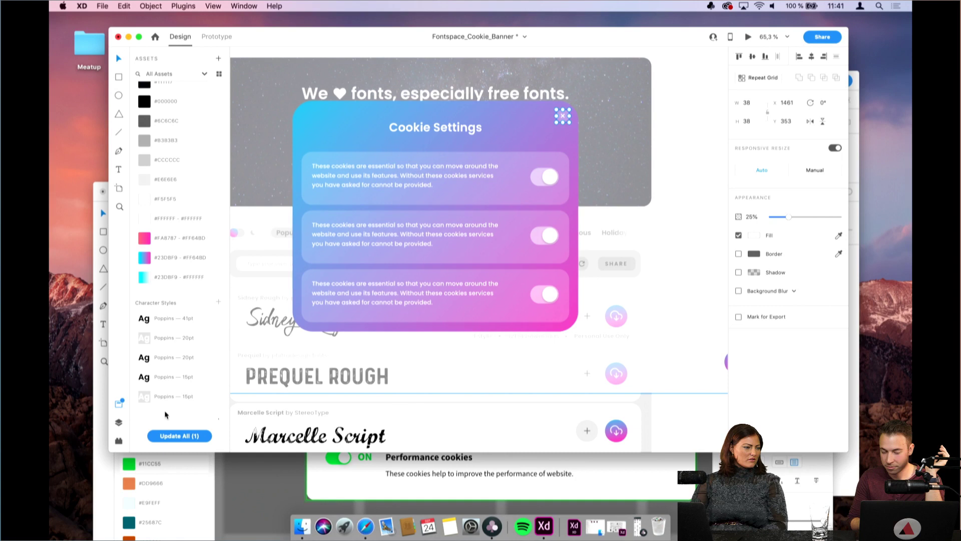
pyautogui.click(119, 441)
pyautogui.click(217, 57)
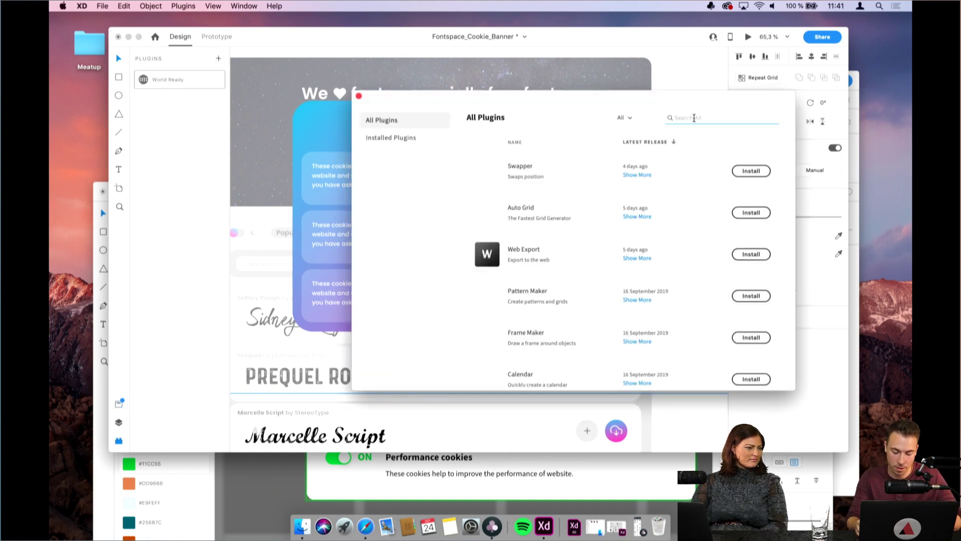
pyautogui.write('google shee')
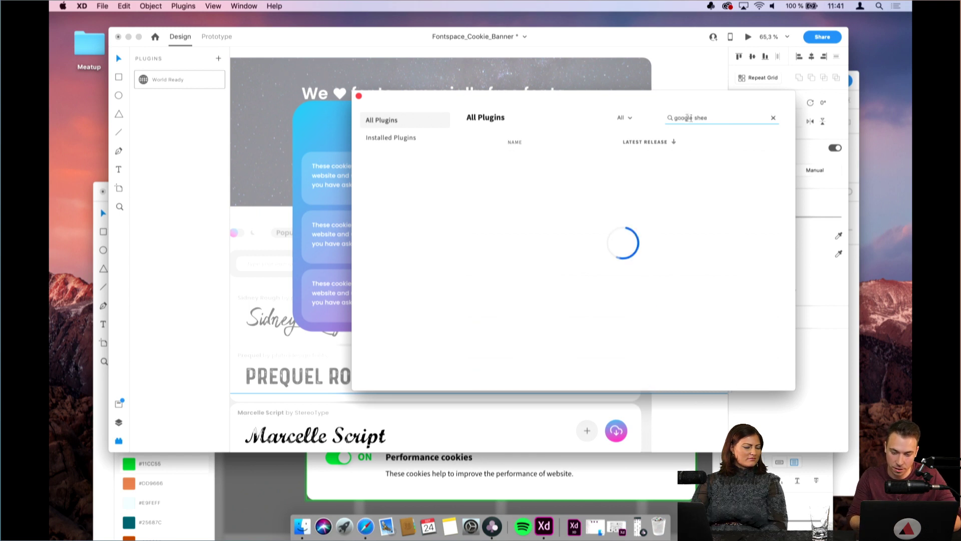
pyautogui.click(751, 171)
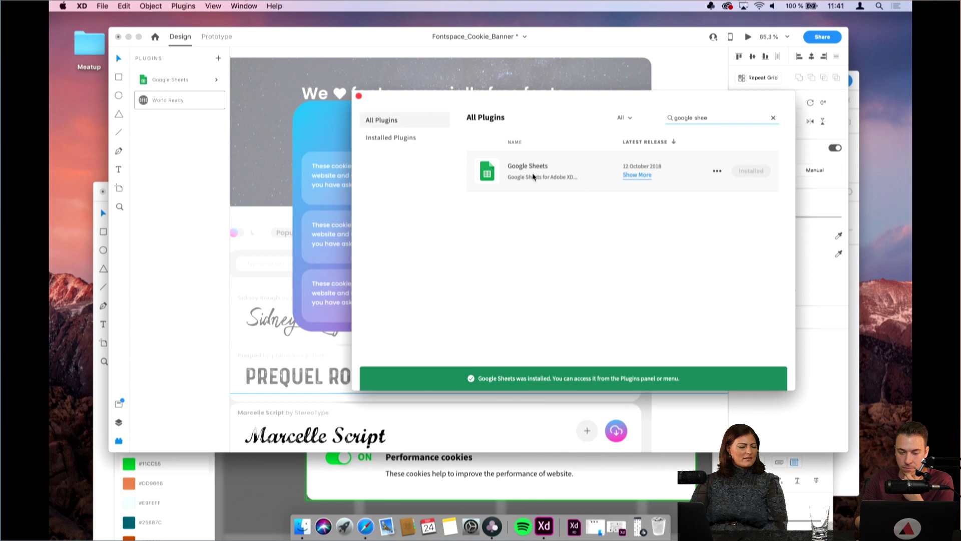
pyautogui.click(359, 96)
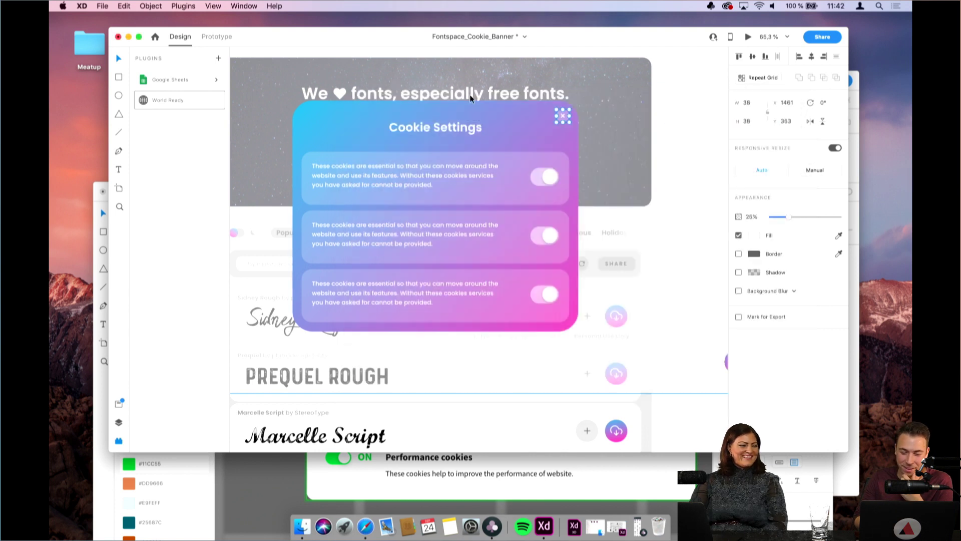
pyautogui.click(215, 80)
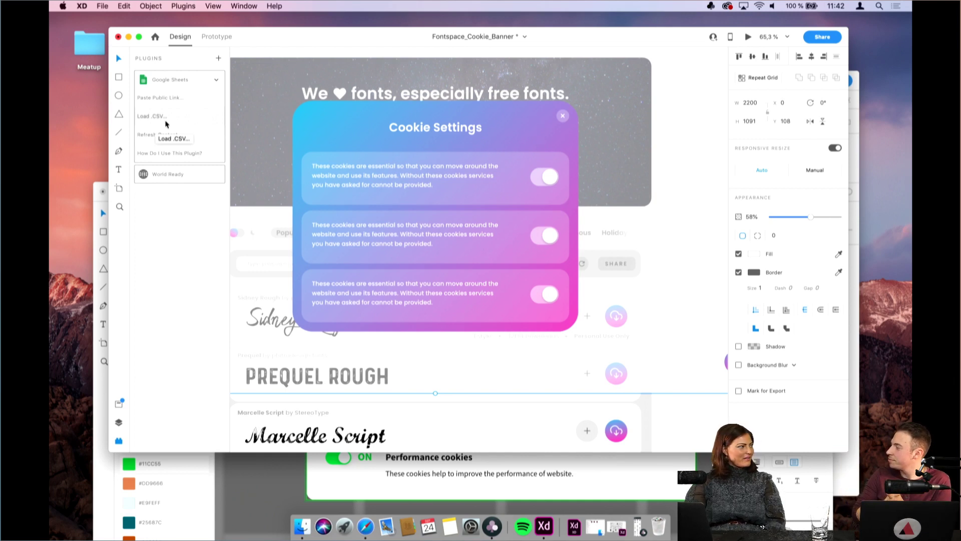
pyautogui.click(359, 231)
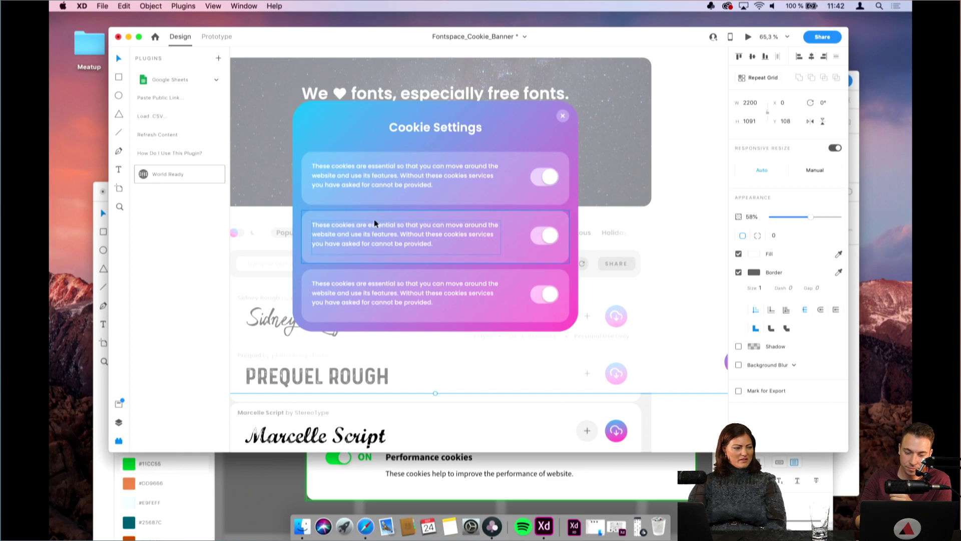
# Switch to Safari, load behance.net and move the browser window fully into view
pyautogui.click(358, 537)
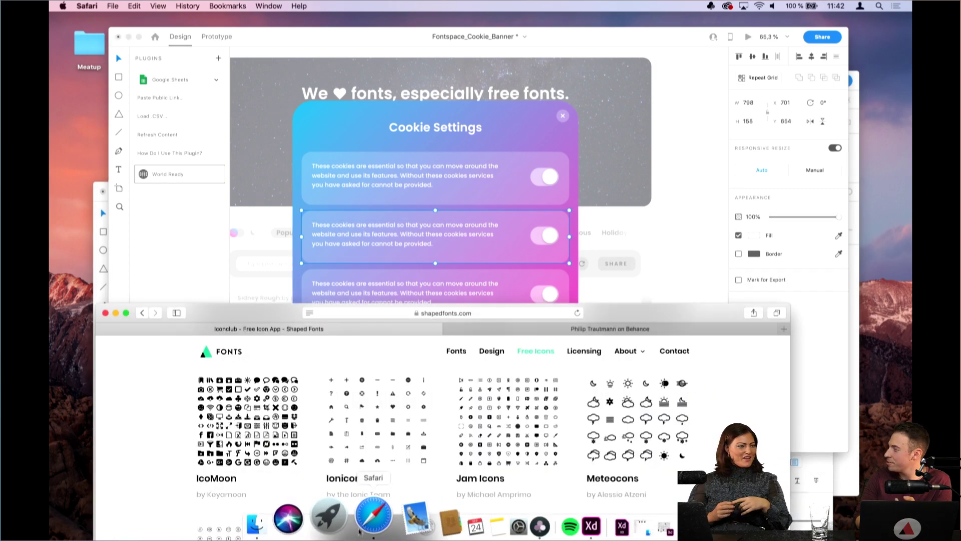
pyautogui.click(376, 312)
pyautogui.write('behance.net')
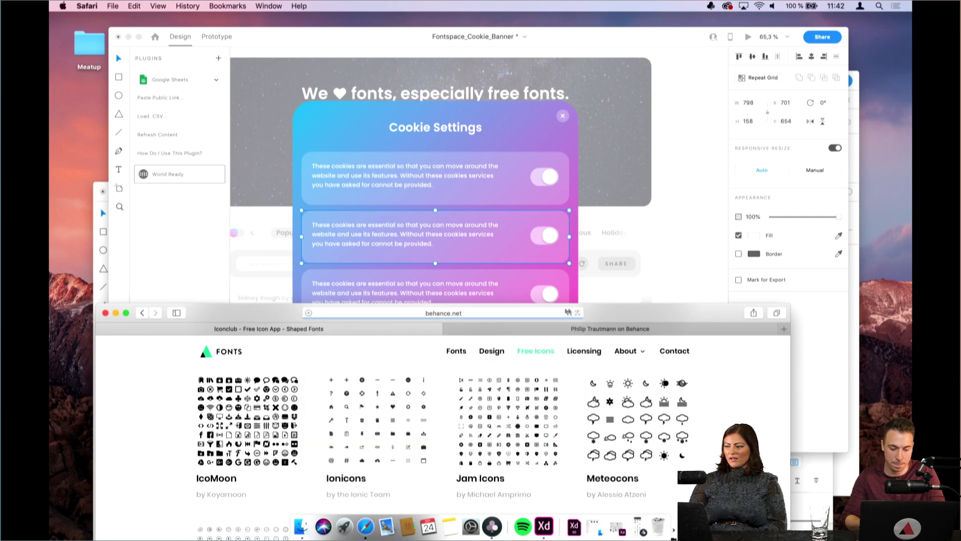
pyautogui.moveTo(619, 315); pyautogui.dragTo(635, 45)
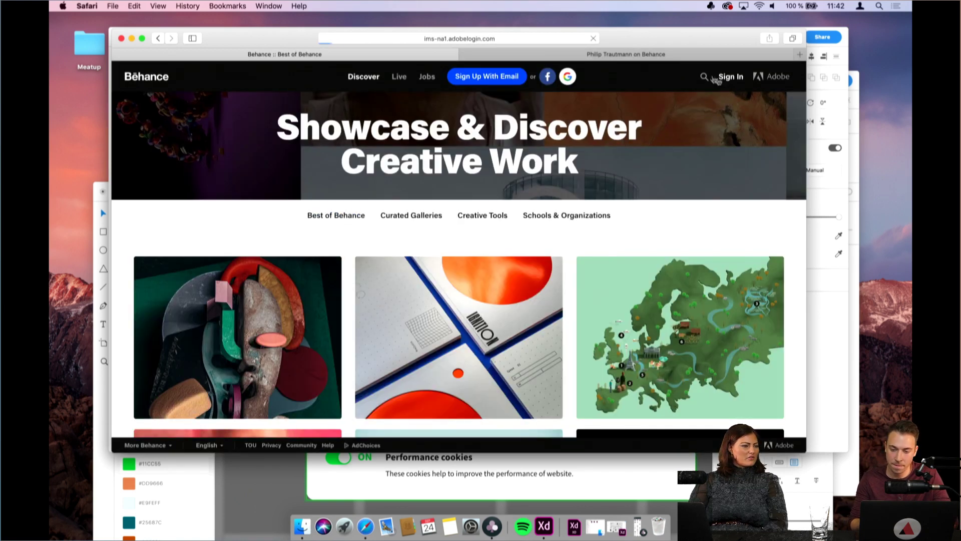
# Search Behance for the XD designer's username and open that designer's profile
pyautogui.click(704, 77)
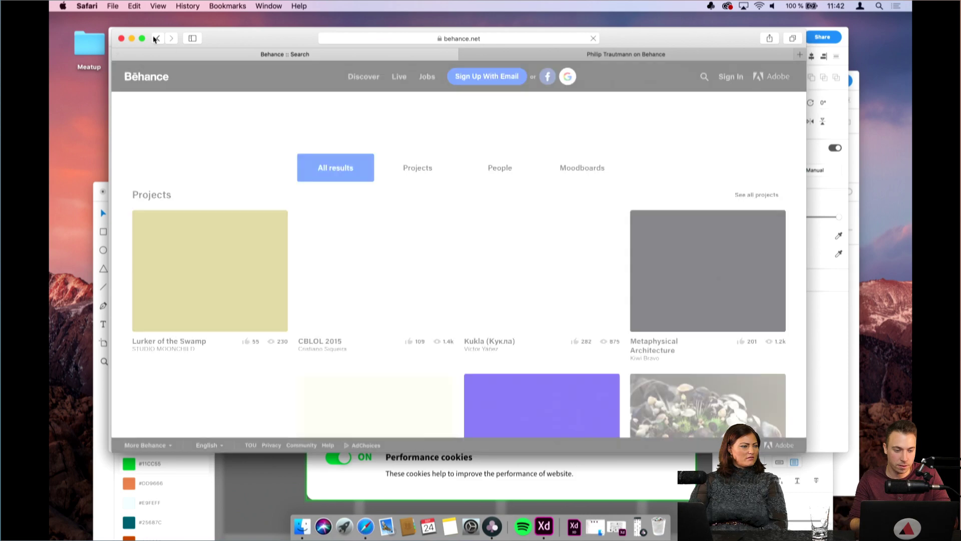
pyautogui.press('super+bracketleft')
pyautogui.click(704, 76)
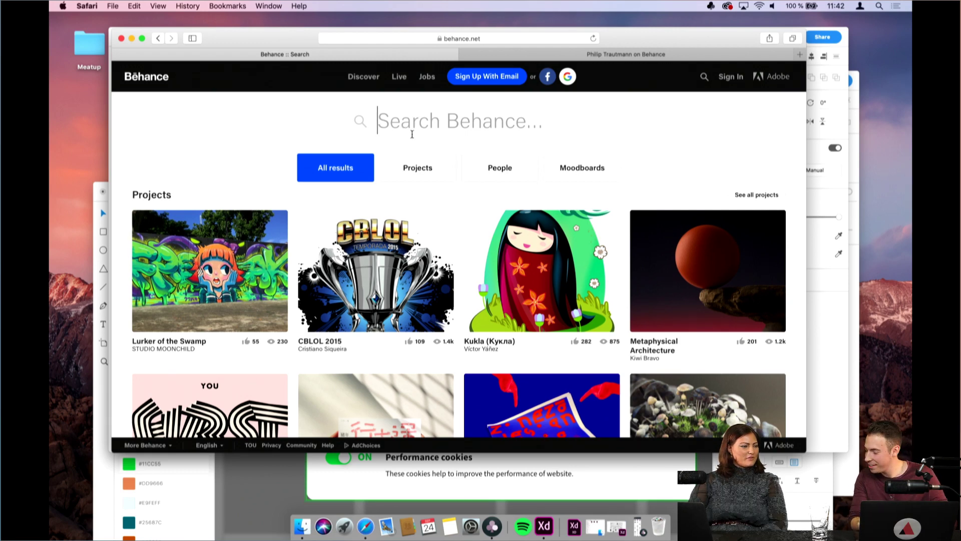
pyautogui.write('stephanie')
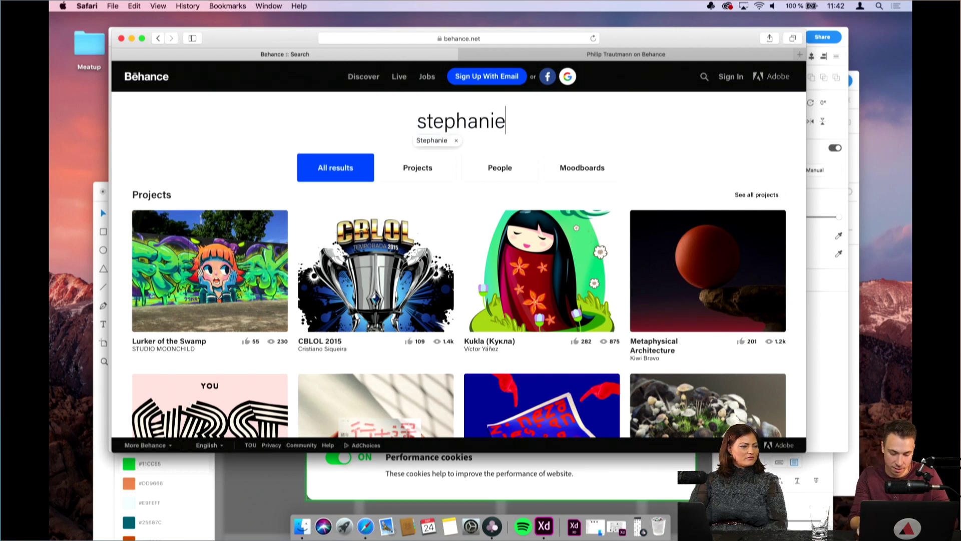
pyautogui.write('4xd')
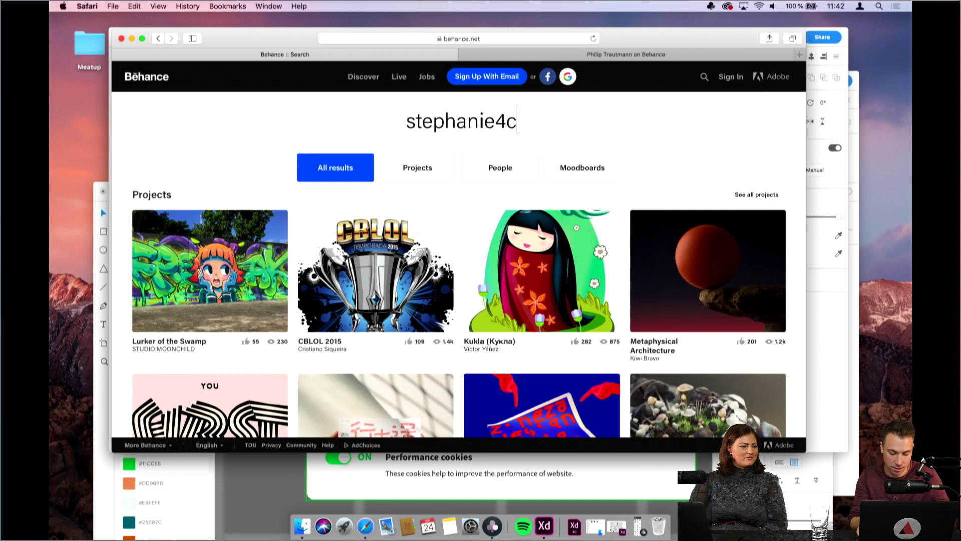
pyautogui.press('Return')
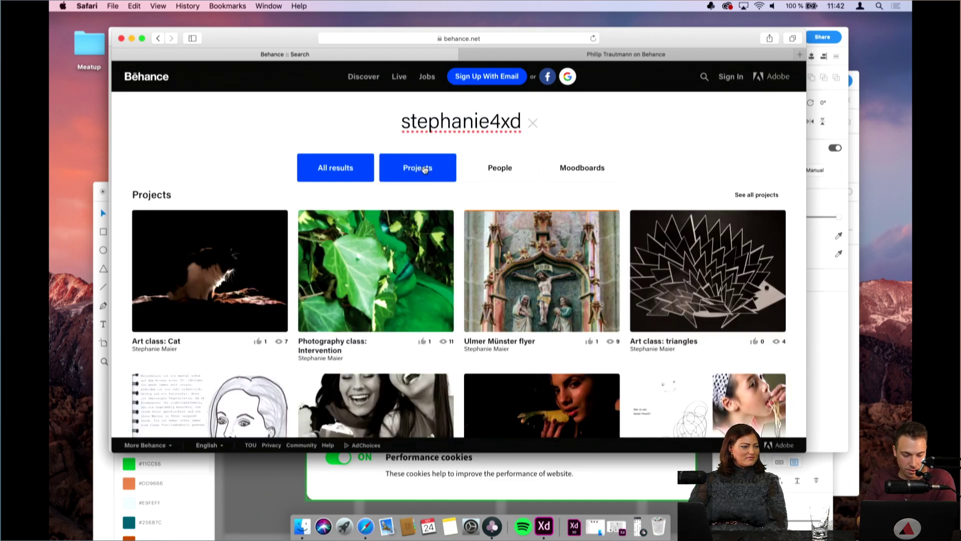
pyautogui.click(148, 351)
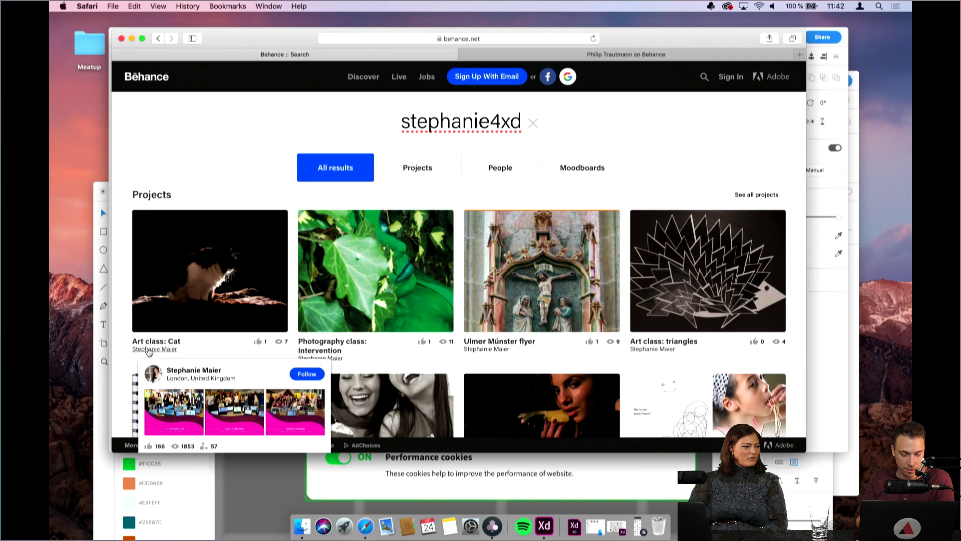
# Find the Google Sheets plugin project among the designer's work and open it
pyautogui.scroll(-5, 669, 153)
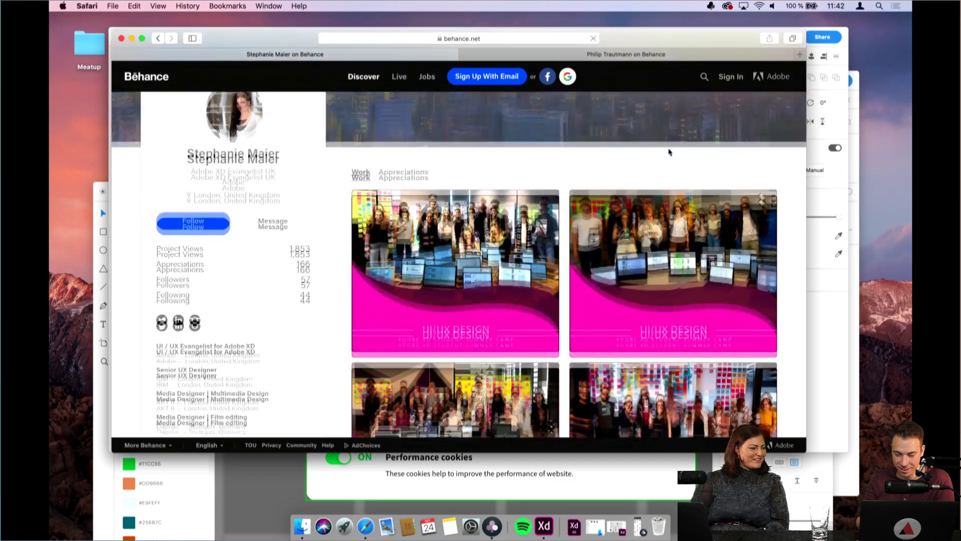
pyautogui.scroll(-10, 669, 152)
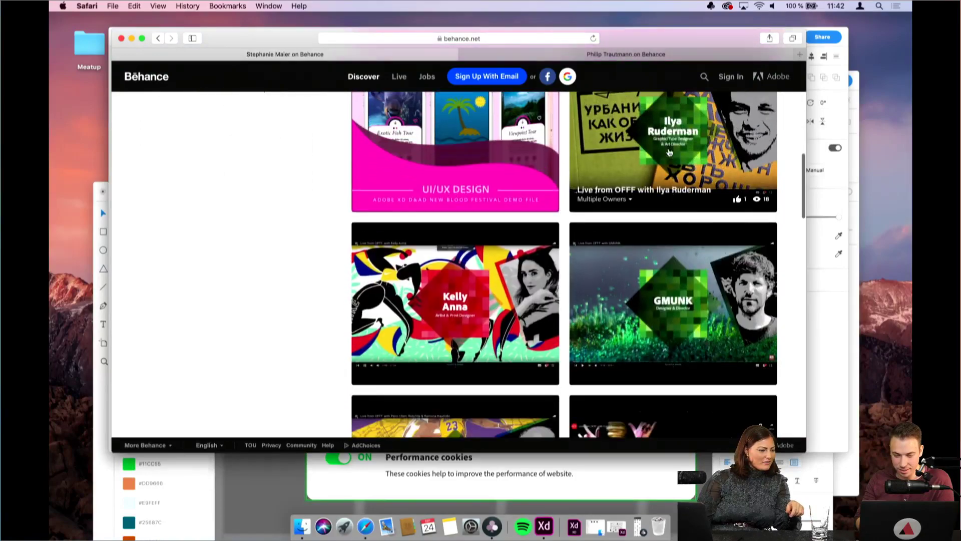
pyautogui.scroll(-15, 669, 152)
pyautogui.scroll(-15, 669, 153)
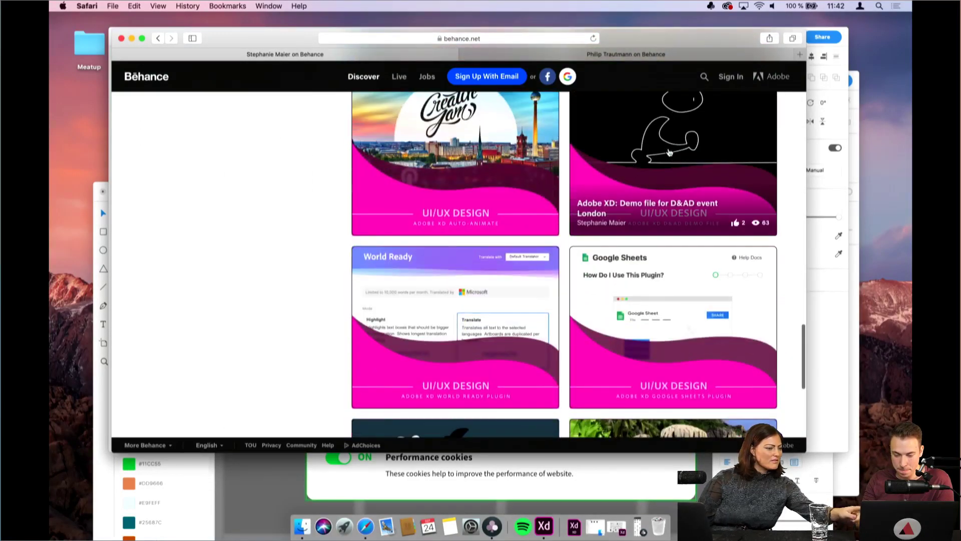
pyautogui.scroll(-1, 669, 152)
pyautogui.click(657, 294)
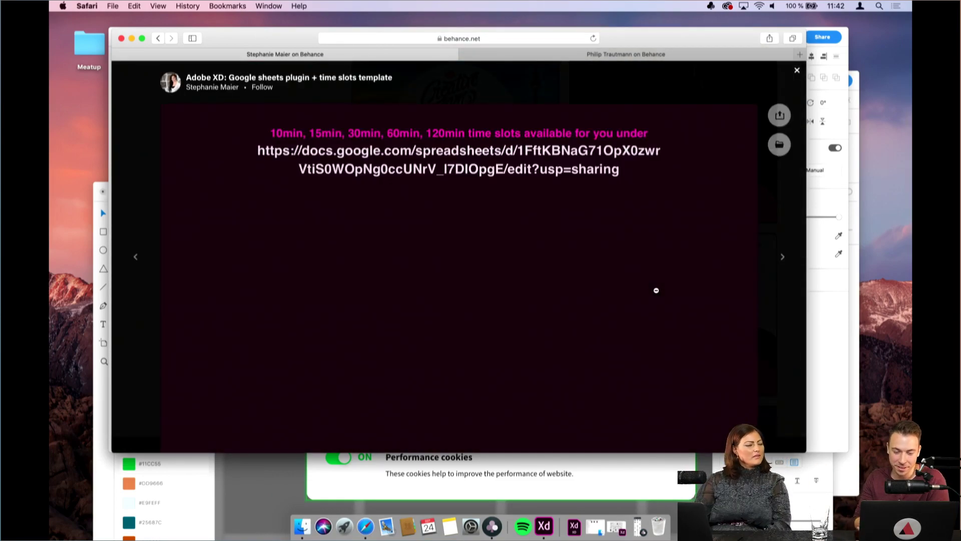
# Open the time slots spreadsheet linked on the project page
pyautogui.scroll(-3, 640, 209)
pyautogui.scroll(-10, 641, 211)
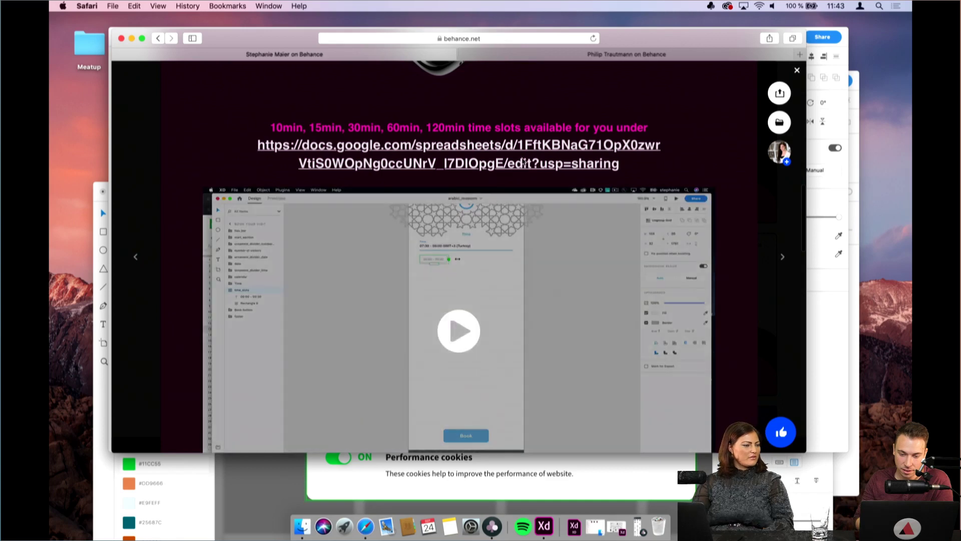
pyautogui.click(522, 161)
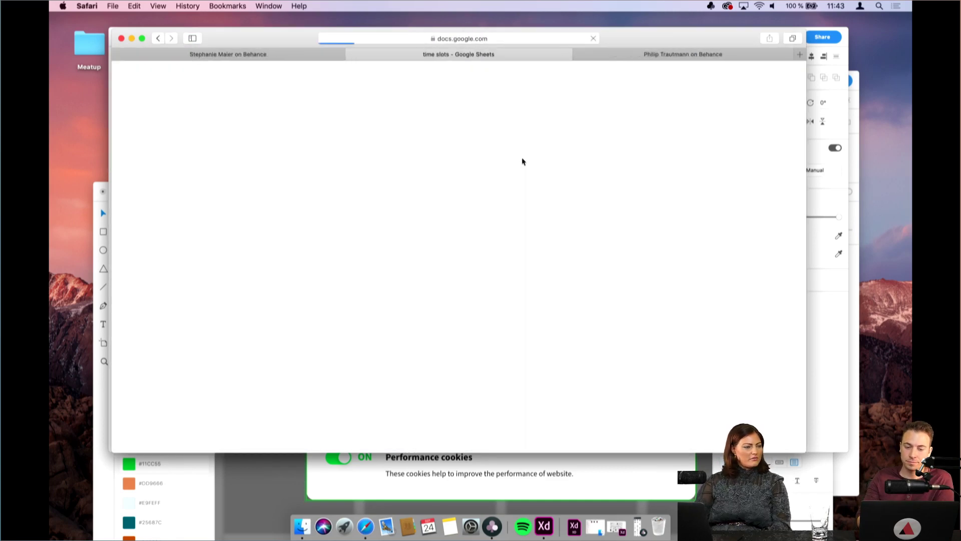
pyautogui.moveTo(625, 45); pyautogui.dragTo(633, 46)
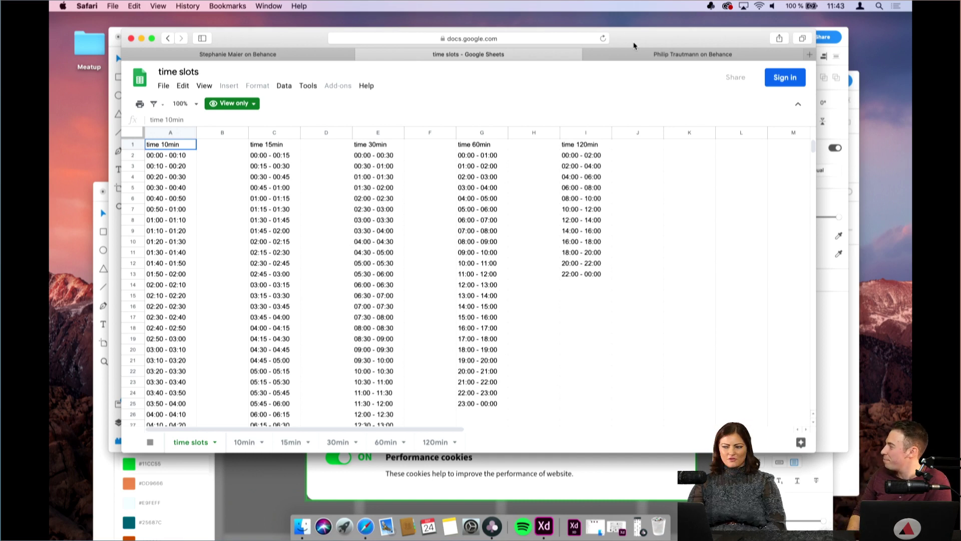
# Switch to the cookie_banners_by_impekable_2019_08 document in XD and select the full Functional cookies description text for copying
pyautogui.click(547, 473)
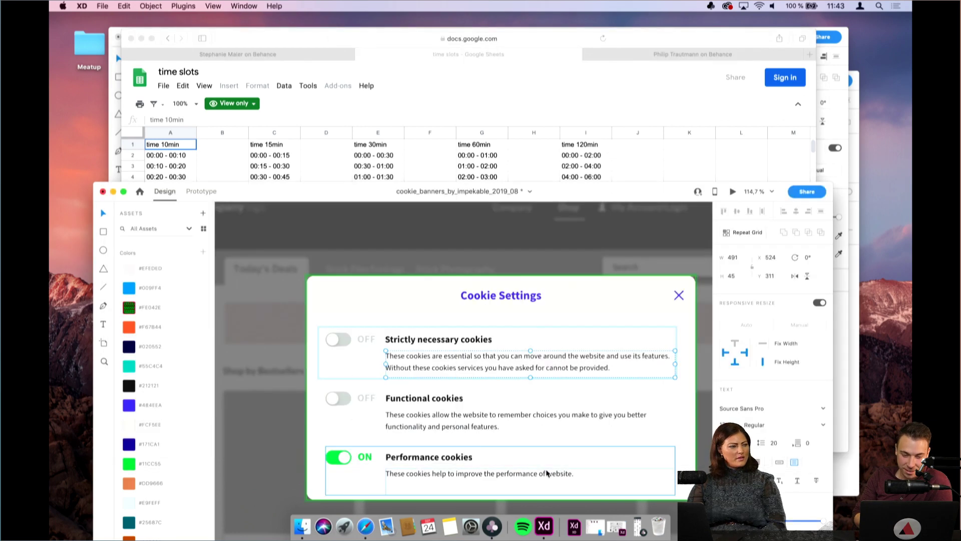
pyautogui.scroll(-2, 554, 374)
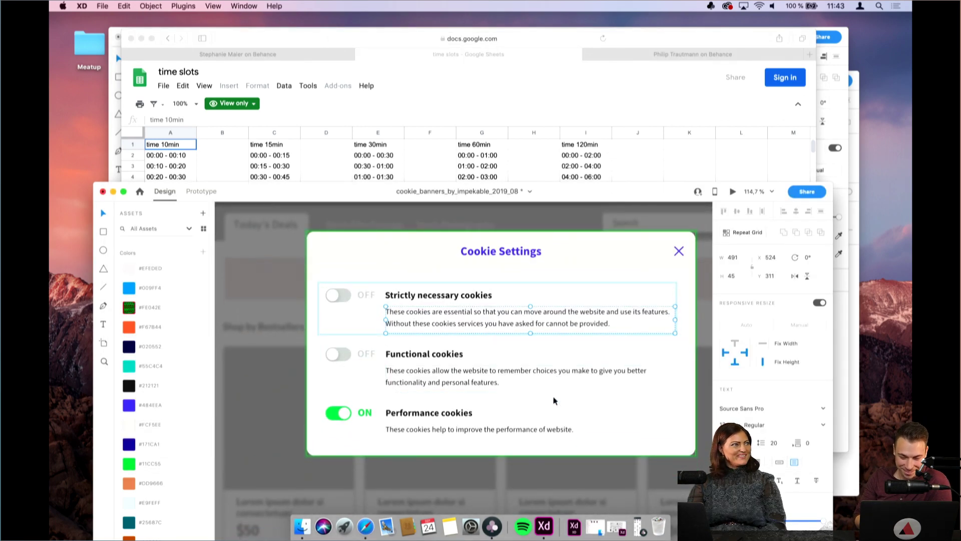
pyautogui.doubleClick(416, 351)
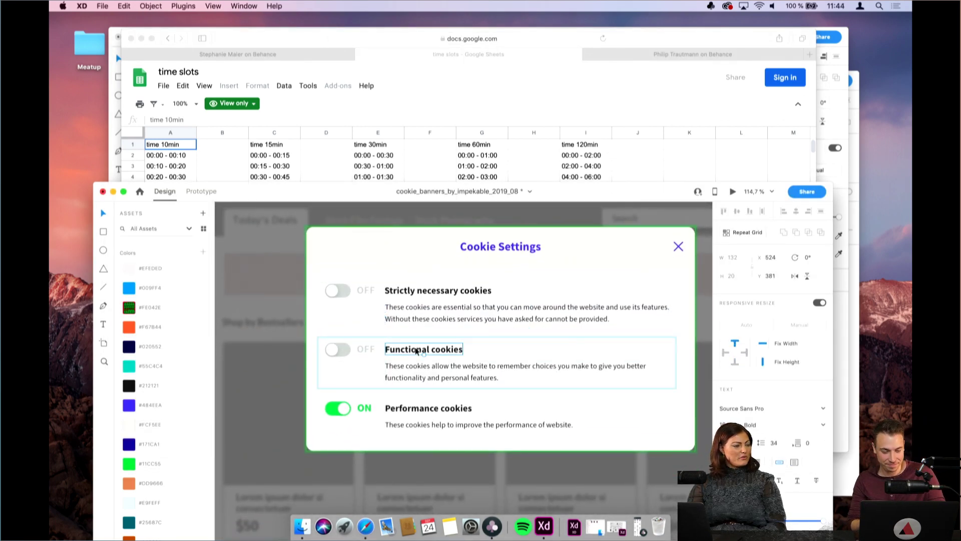
pyautogui.doubleClick(417, 353)
pyautogui.click(418, 371)
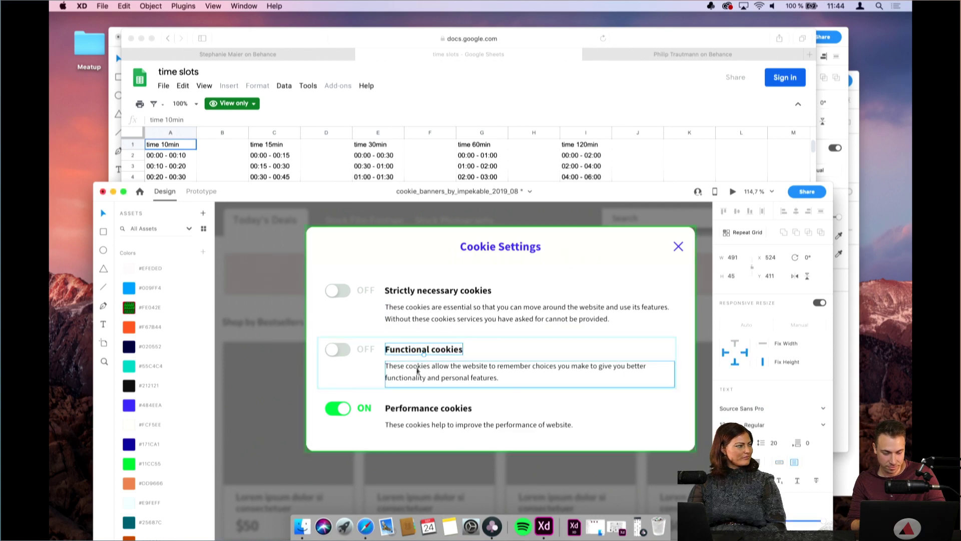
pyautogui.doubleClick(418, 370)
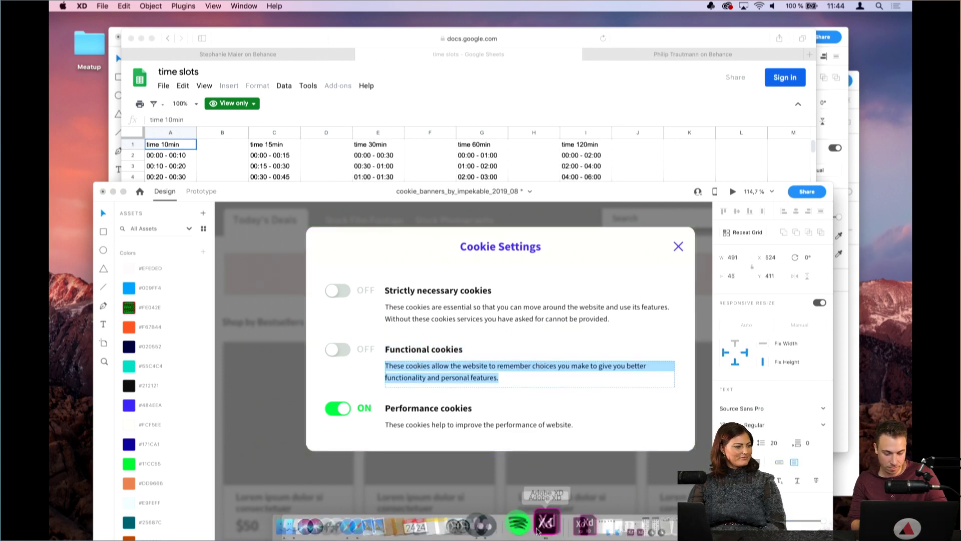
# Switch to the Fontspace_Cookie_Banner document and duplicate the description in the repeat grid's first row slightly above the original
pyautogui.click(551, 525)
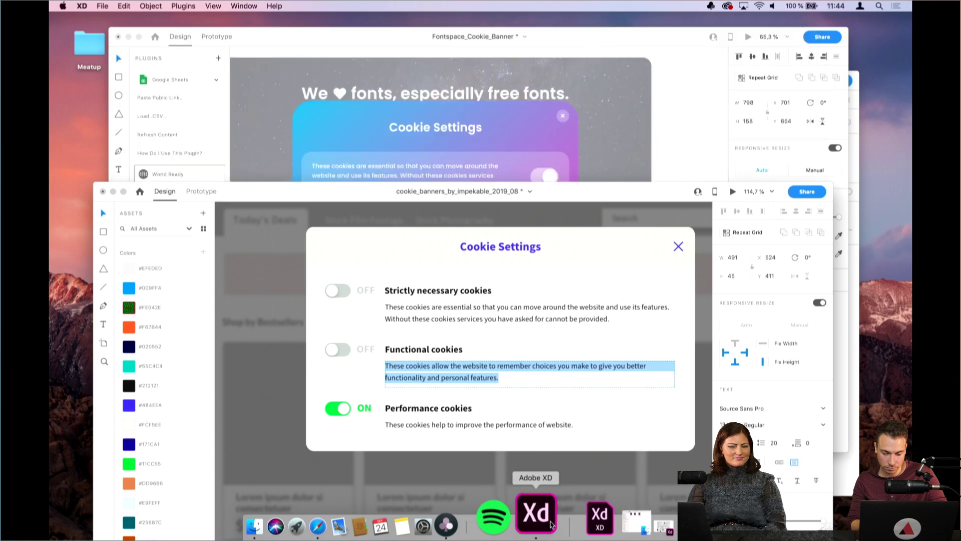
pyautogui.click(358, 177)
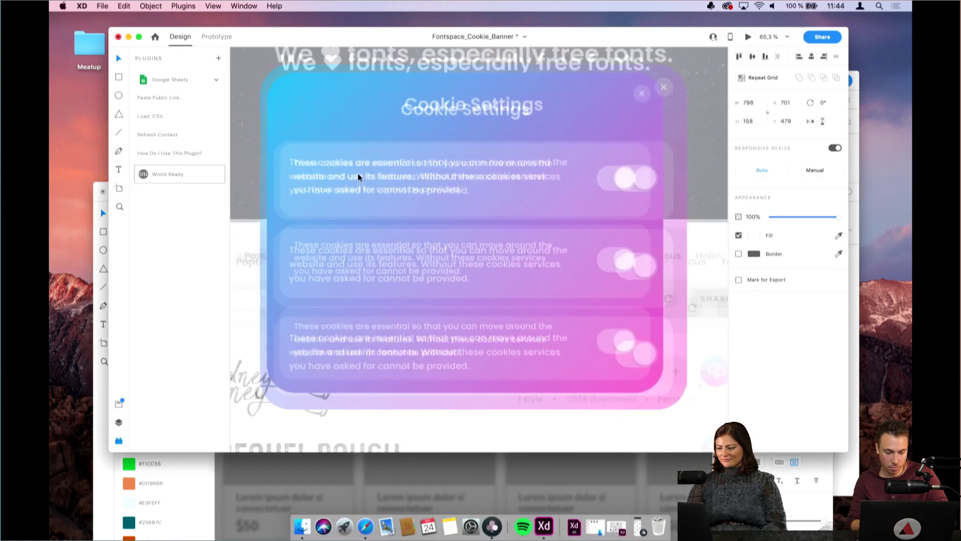
pyautogui.click(401, 230)
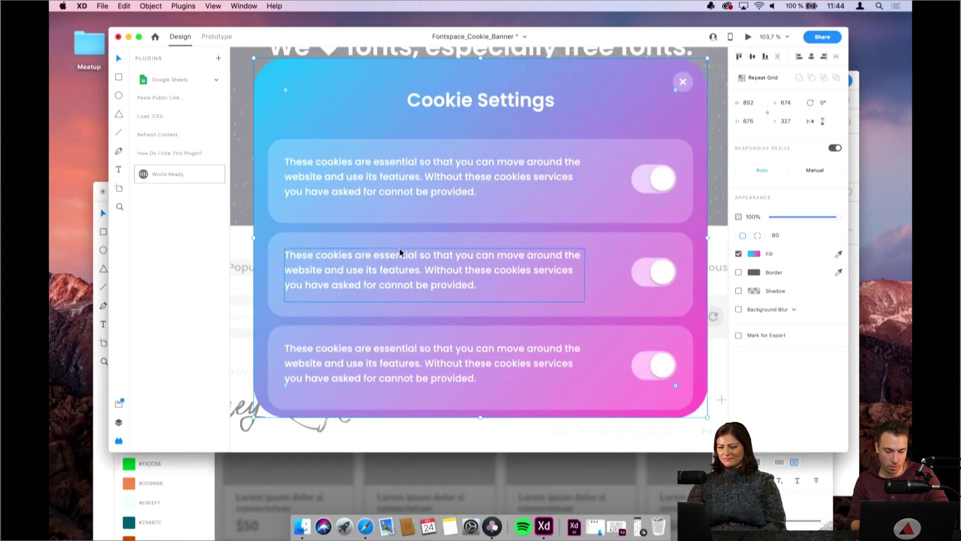
pyautogui.doubleClick(401, 252)
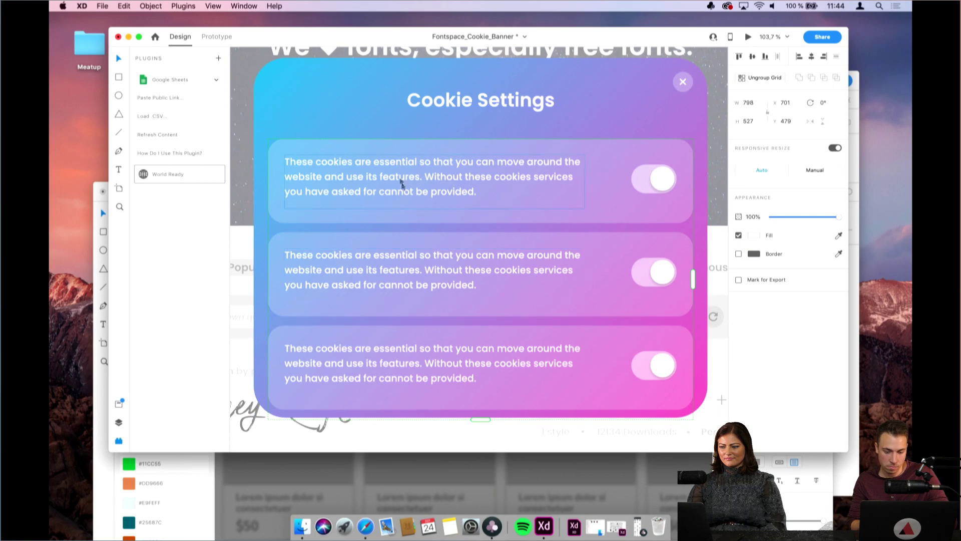
pyautogui.moveTo(380, 177); pyautogui.dragTo(399, 168)
# Replace the duplicated text in the first row with the heading "Strictly necessary cookies"
pyautogui.doubleClick(379, 176)
pyautogui.write('Strict')
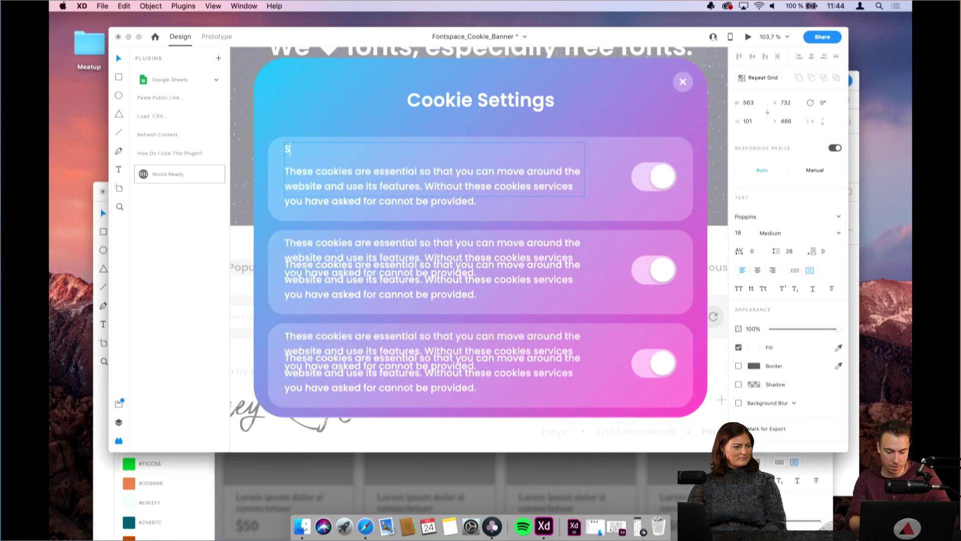
pyautogui.write('ly')
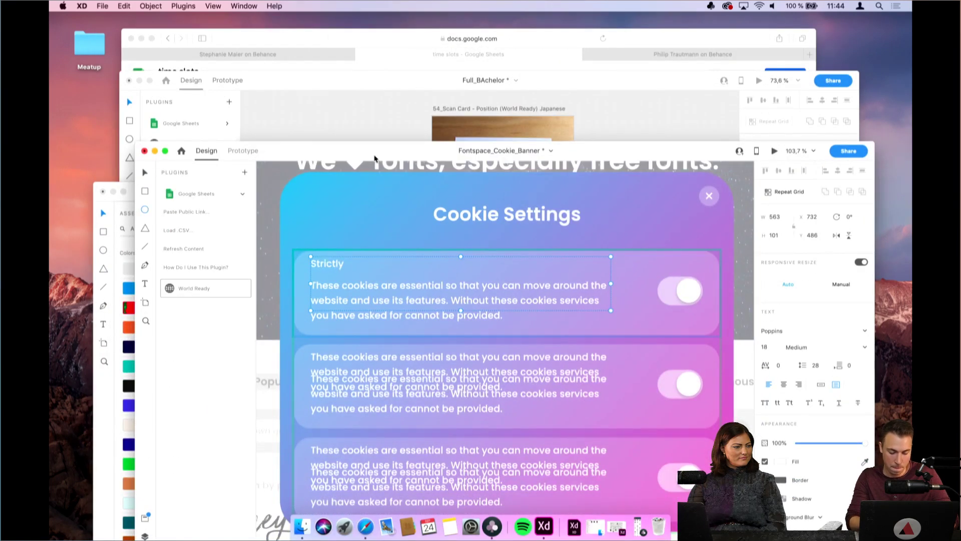
pyautogui.doubleClick(339, 264)
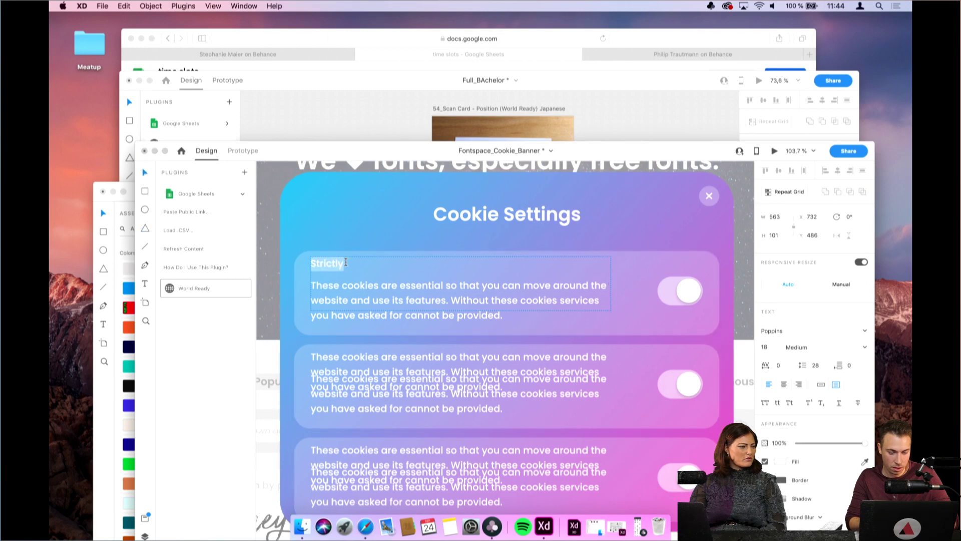
pyautogui.click(345, 265)
pyautogui.write('nec')
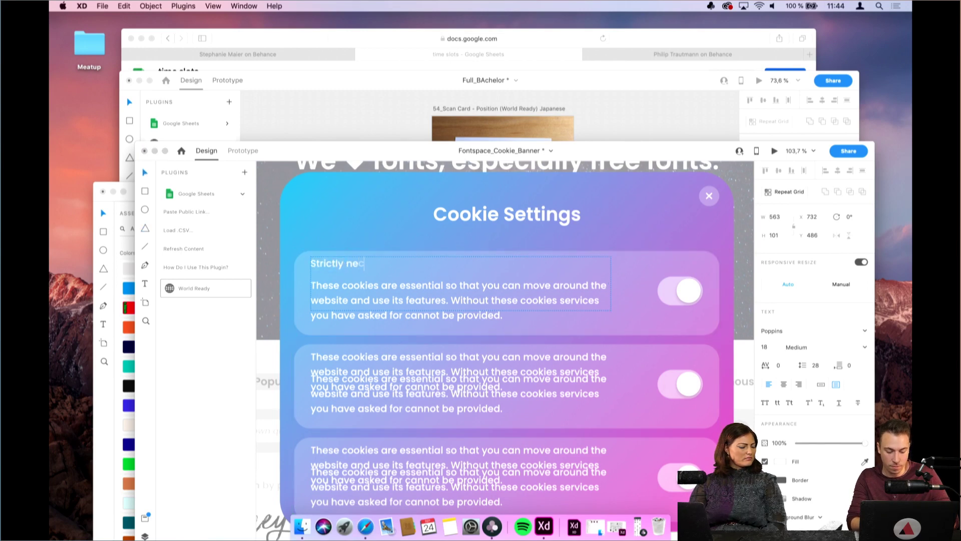
pyautogui.write('ess')
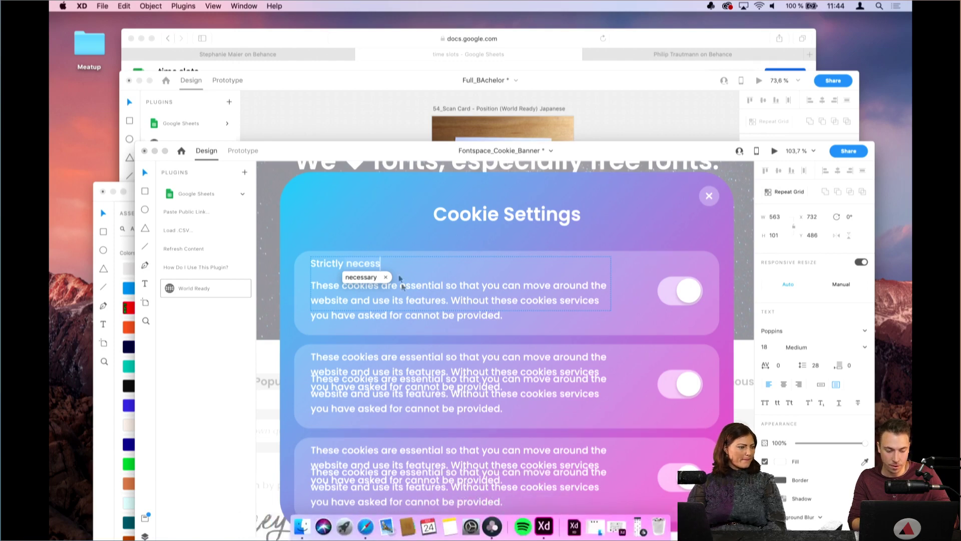
pyautogui.click(364, 278)
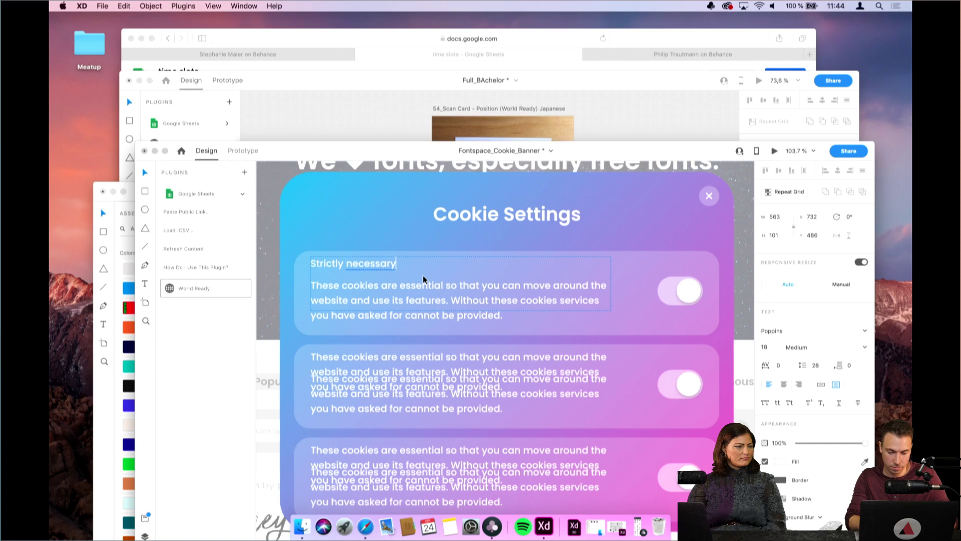
pyautogui.moveTo(397, 150); pyautogui.dragTo(406, 130)
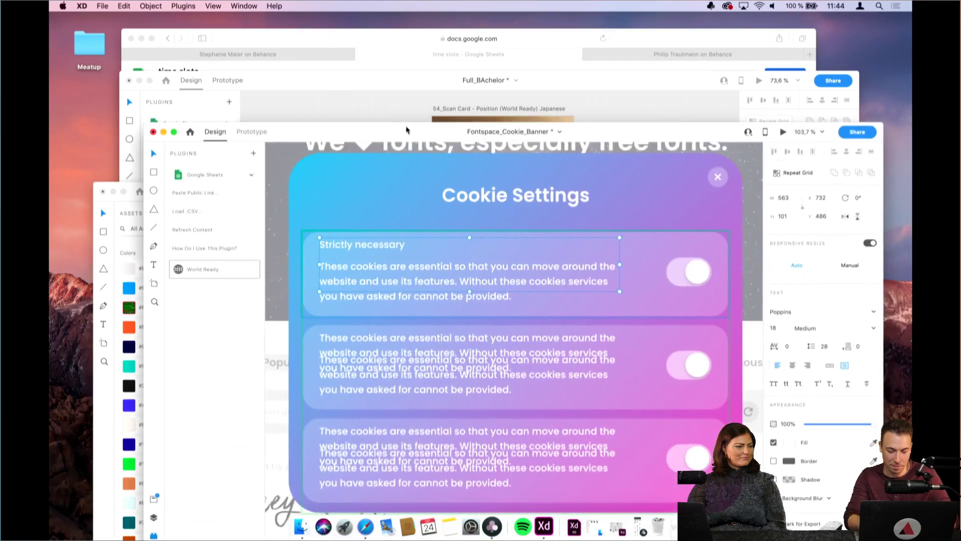
pyautogui.doubleClick(414, 247)
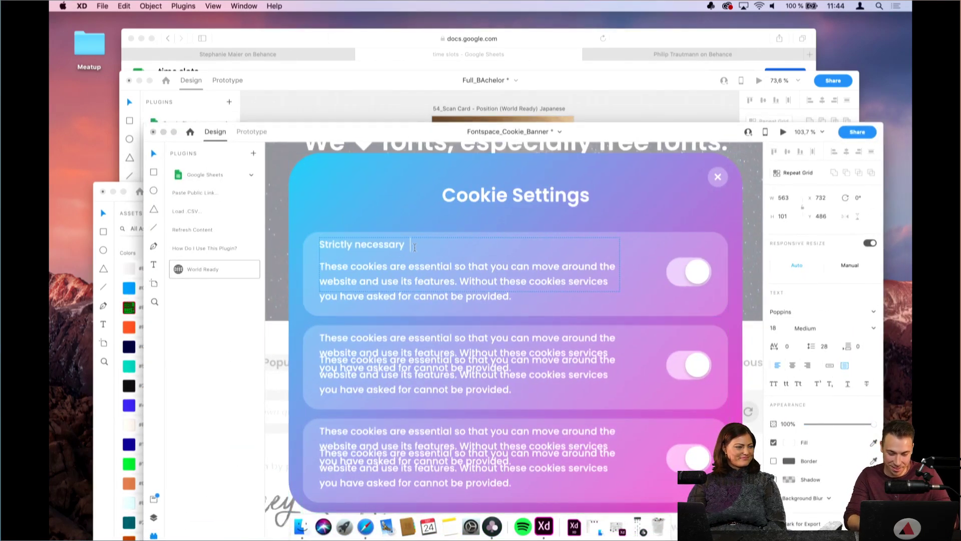
pyautogui.write('cookies')
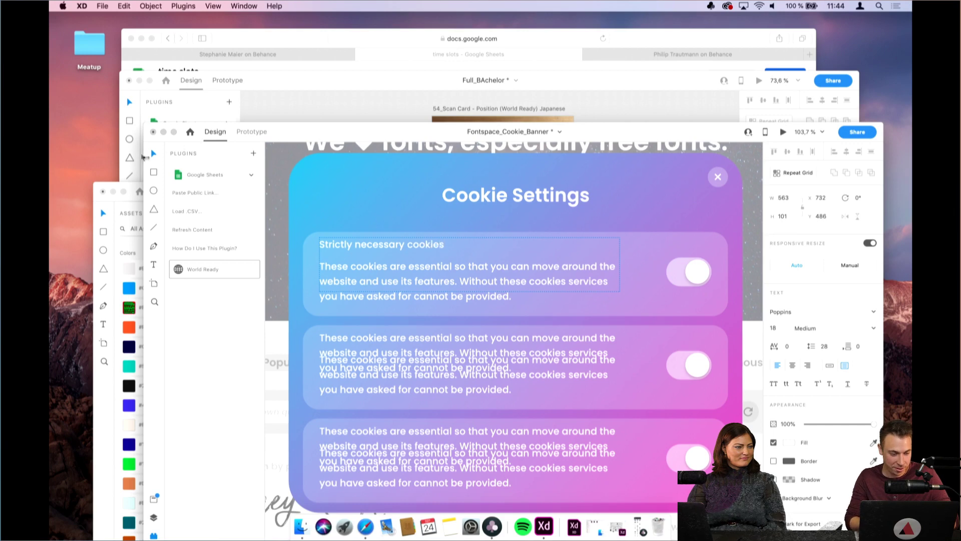
# Move the first row's heading down to about Y 493 and shorten its text box to about 25 high
pyautogui.click(151, 158)
pyautogui.moveTo(406, 247); pyautogui.dragTo(405, 252)
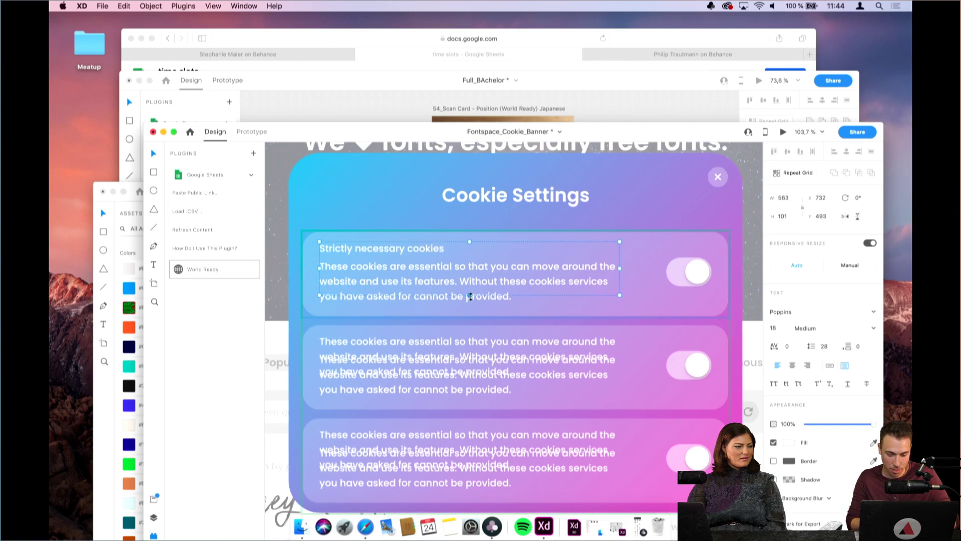
pyautogui.moveTo(471, 265); pyautogui.dragTo(469, 255)
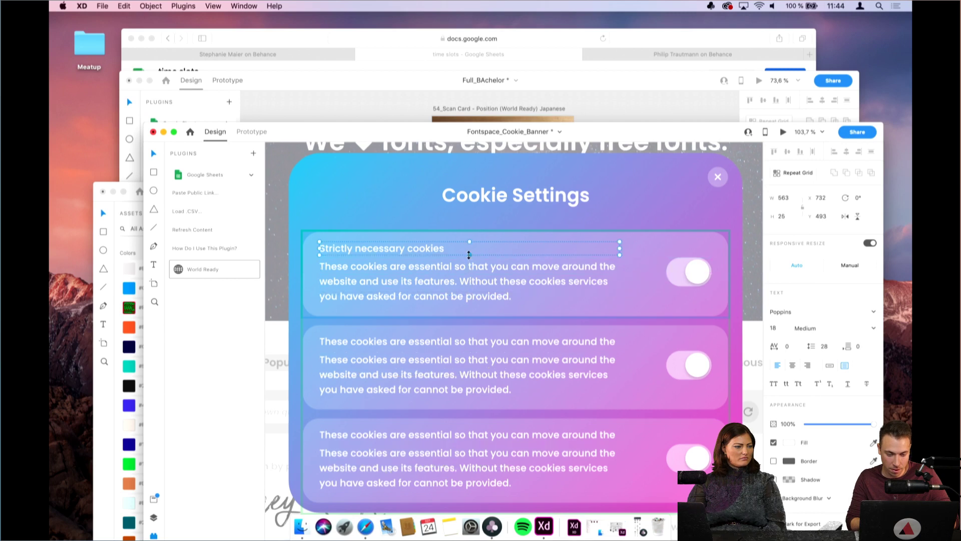
# Set the font weight of the "Strictly necessary cookies" heading to Bold
pyautogui.click(489, 343)
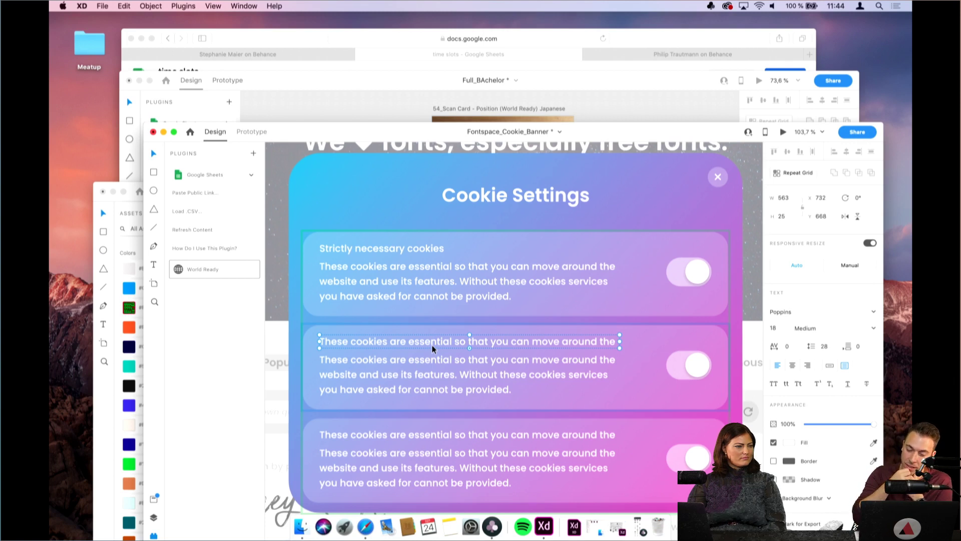
pyautogui.click(381, 249)
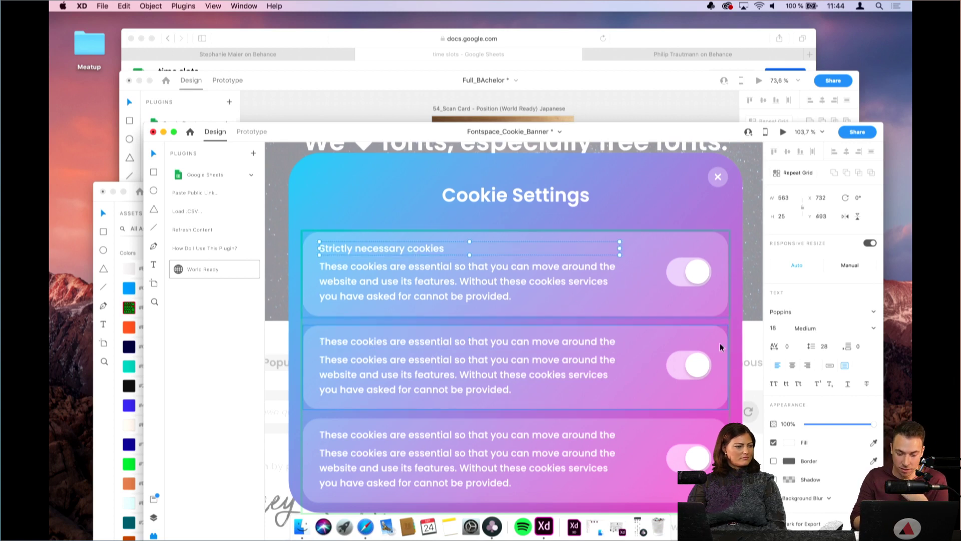
pyautogui.click(874, 329)
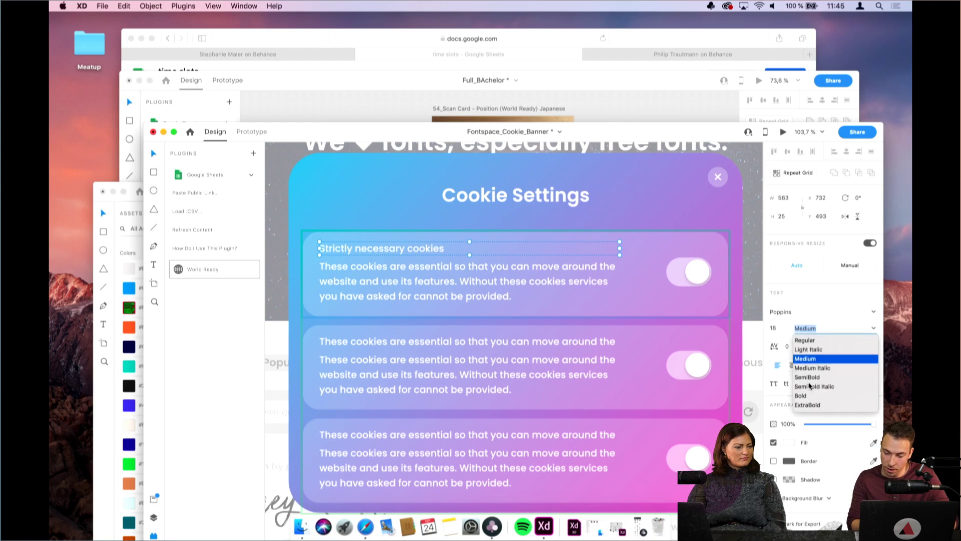
pyautogui.click(800, 395)
pyautogui.scroll(-2, 525, 213)
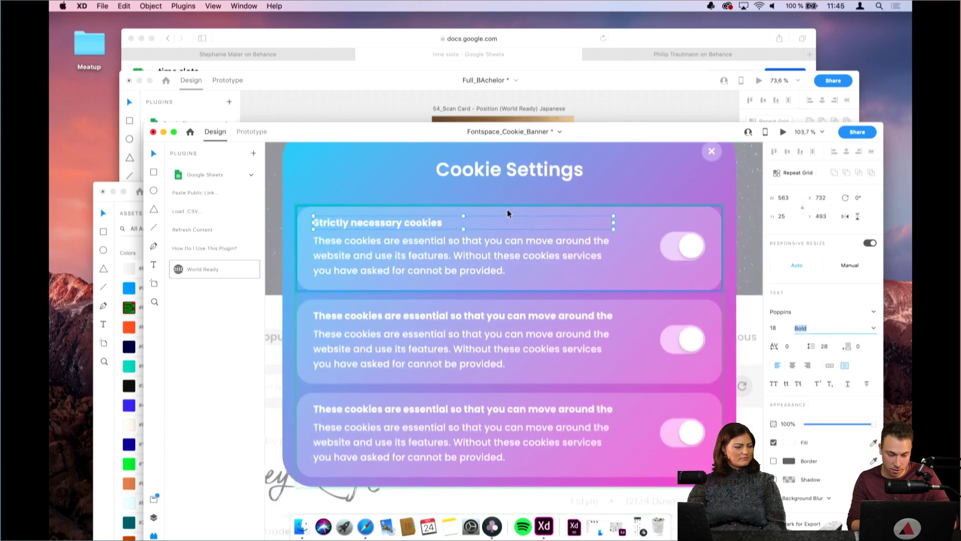
pyautogui.press('Escape')
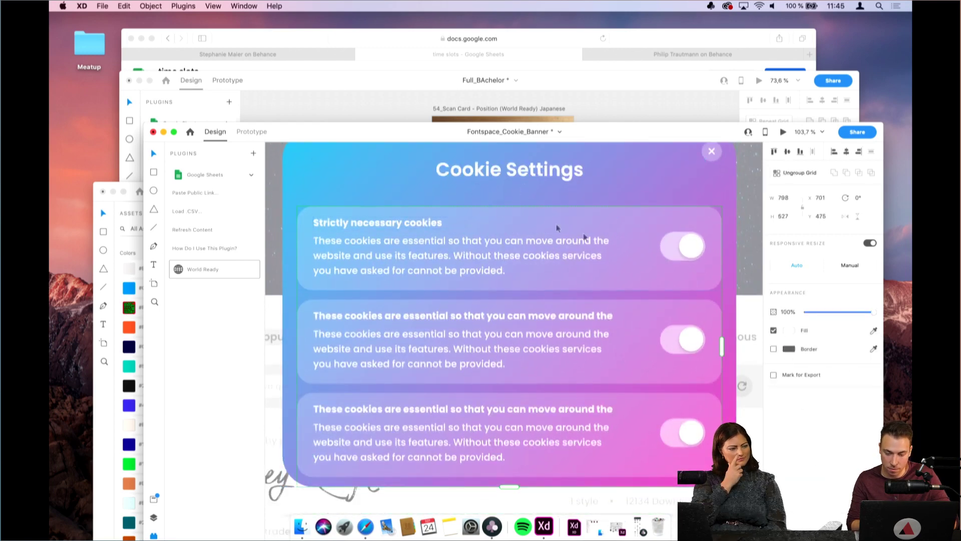
# Set the font size of the "Strictly necessary cookies" heading to 20
pyautogui.doubleClick(415, 226)
pyautogui.doubleClick(414, 222)
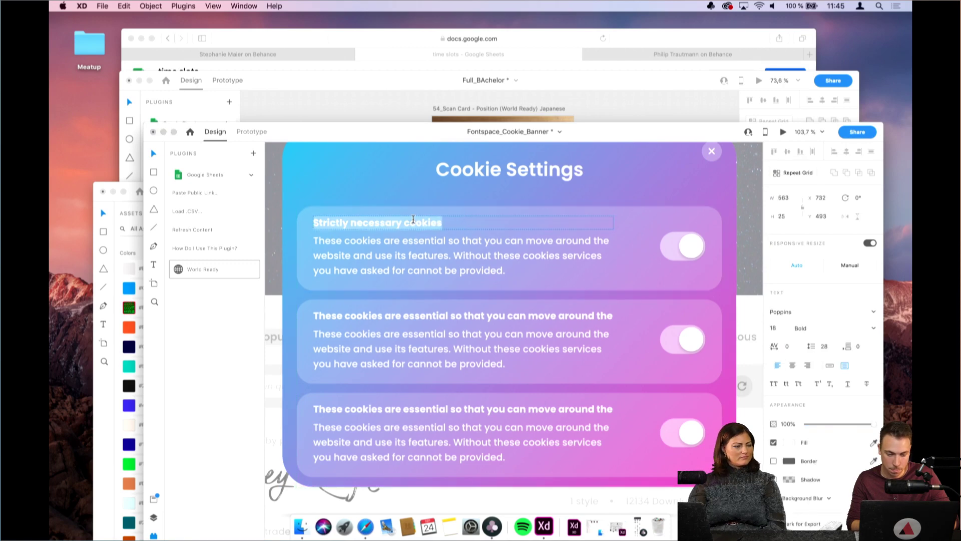
pyautogui.click(773, 328)
pyautogui.write('20')
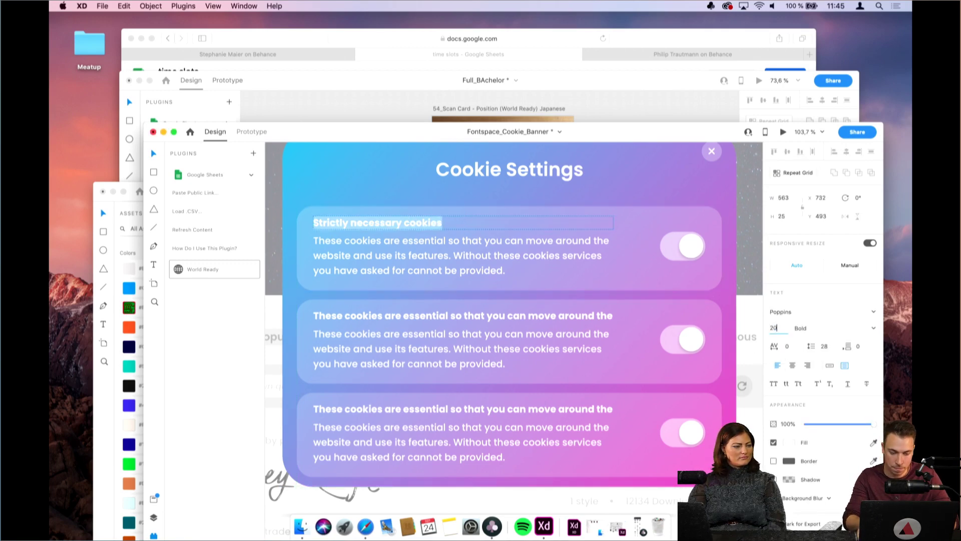
pyautogui.press('Return')
pyautogui.press('Escape')
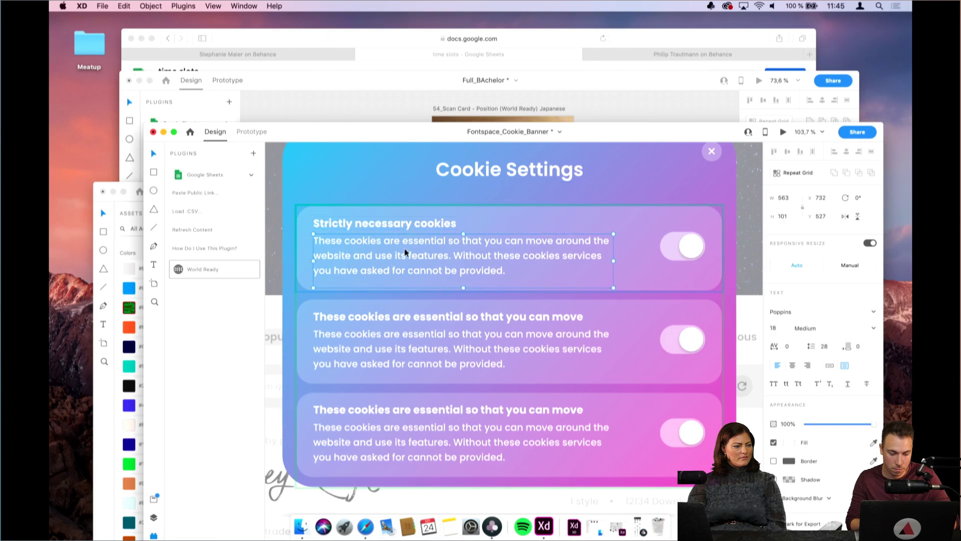
# Set the first row's description to font size 17 and move it down to about Y 532
pyautogui.doubleClick(481, 254)
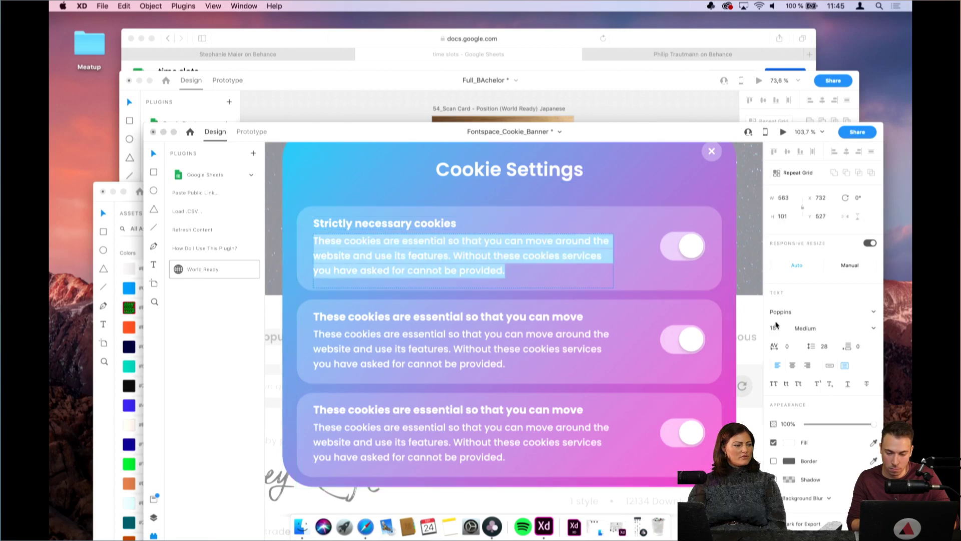
pyautogui.click(775, 328)
pyautogui.write('2')
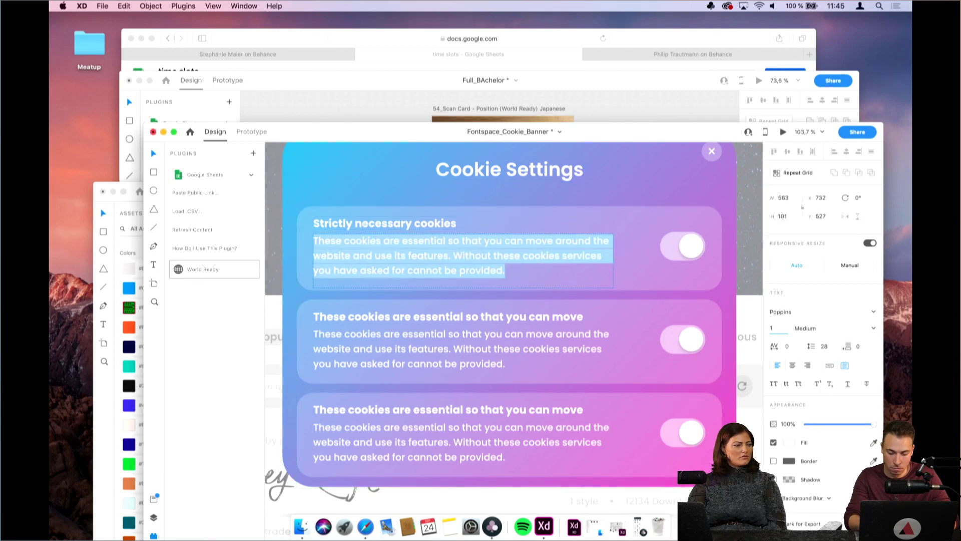
pyautogui.press('Return')
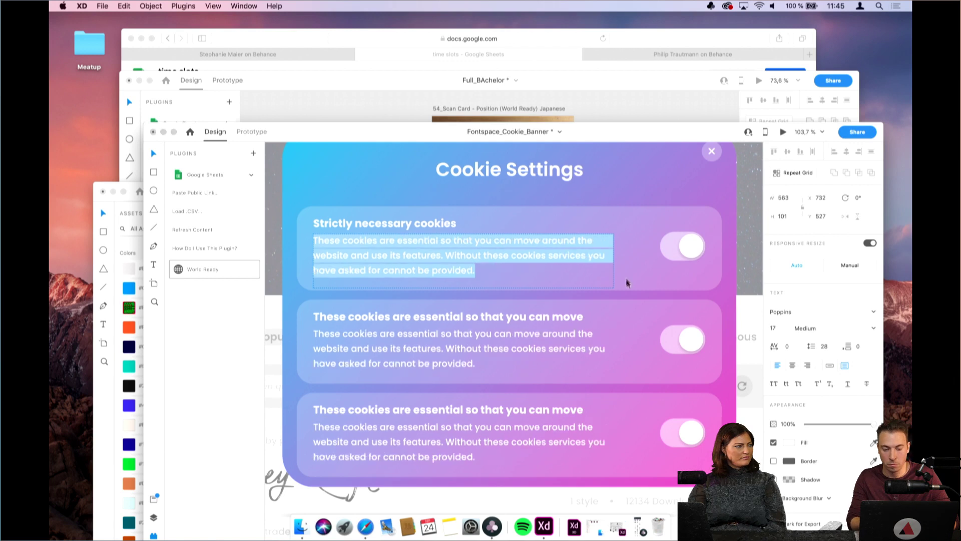
pyautogui.press('Escape')
pyautogui.moveTo(505, 257); pyautogui.dragTo(505, 257)
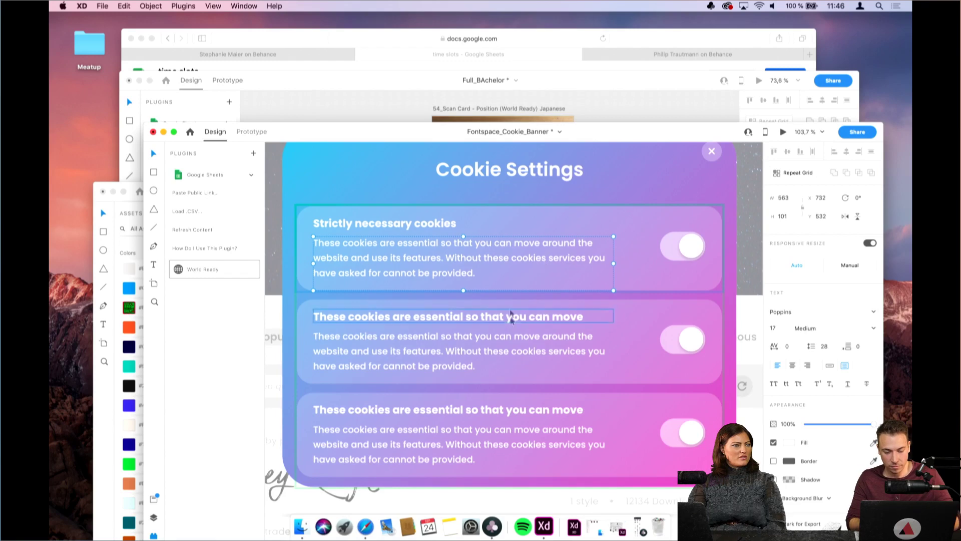
# Replace the second row's heading with "Functional cookies", moving the document window aside to consult the reference banner
pyautogui.click(510, 312)
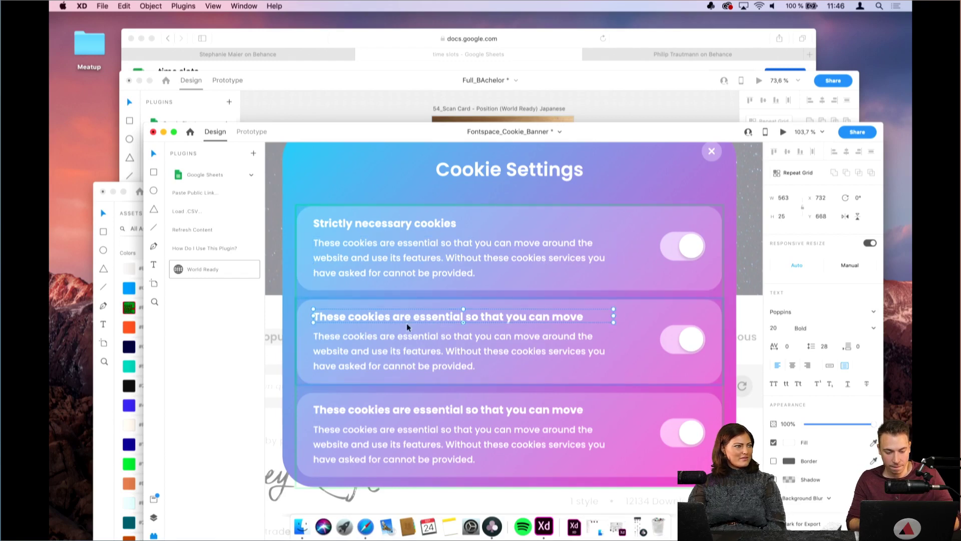
pyautogui.moveTo(399, 132); pyautogui.dragTo(661, 127)
pyautogui.doubleClick(626, 304)
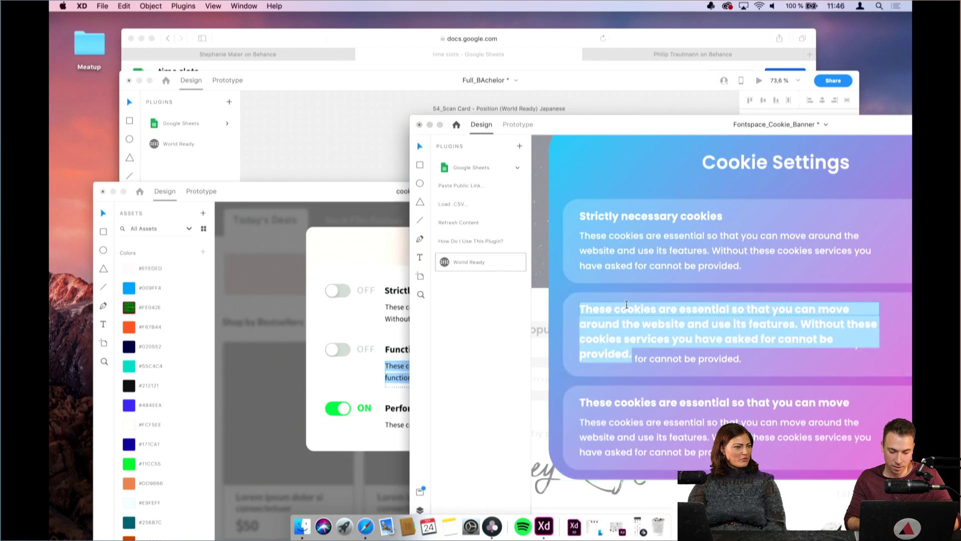
pyautogui.write('Functional')
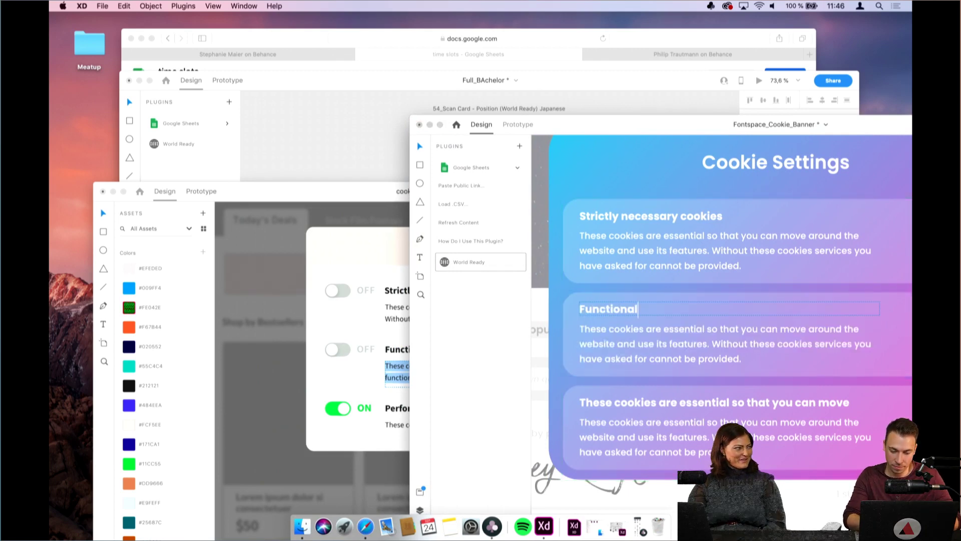
pyautogui.press('Escape')
pyautogui.moveTo(606, 120); pyautogui.dragTo(552, 123)
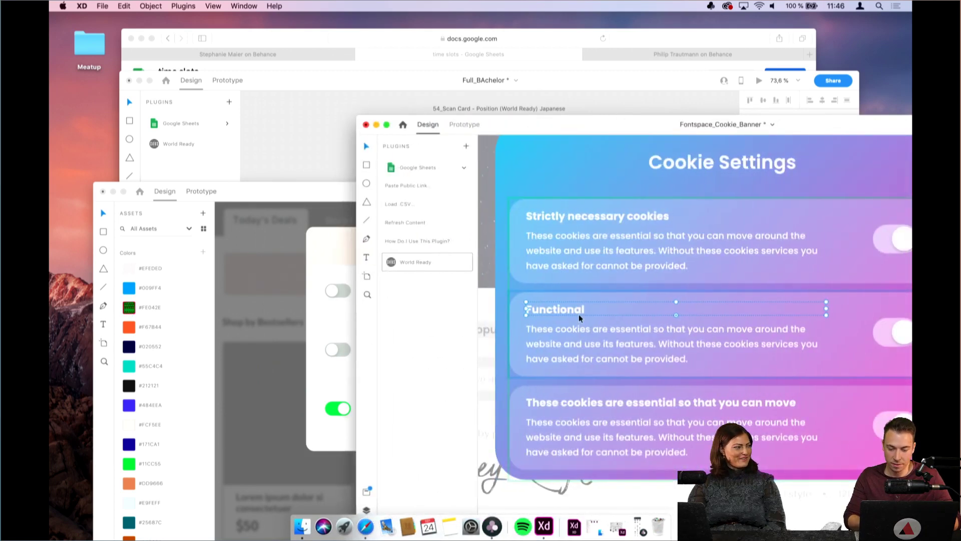
pyautogui.doubleClick(580, 317)
pyautogui.click(581, 315)
pyautogui.write('coo')
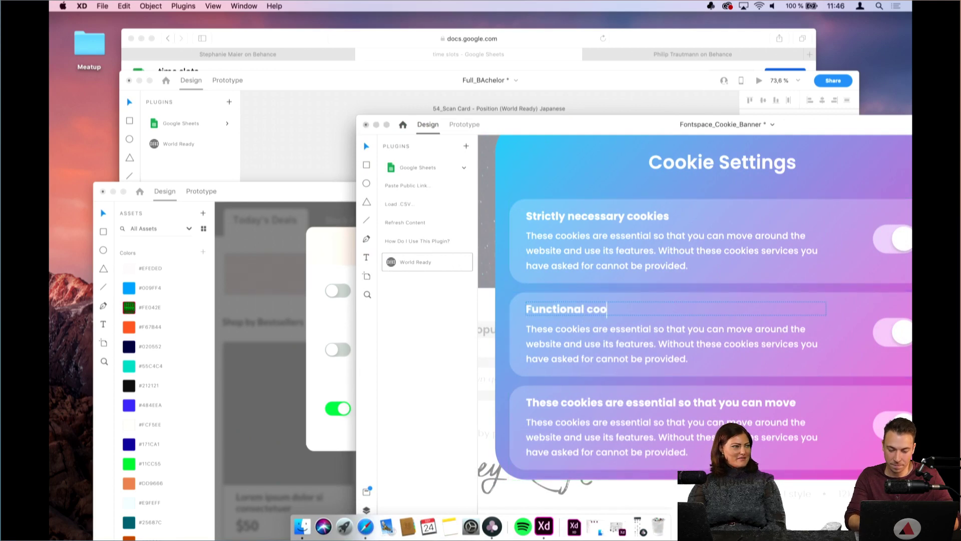
pyautogui.write('kies')
pyautogui.press('Escape')
pyautogui.moveTo(590, 125); pyautogui.dragTo(408, 107)
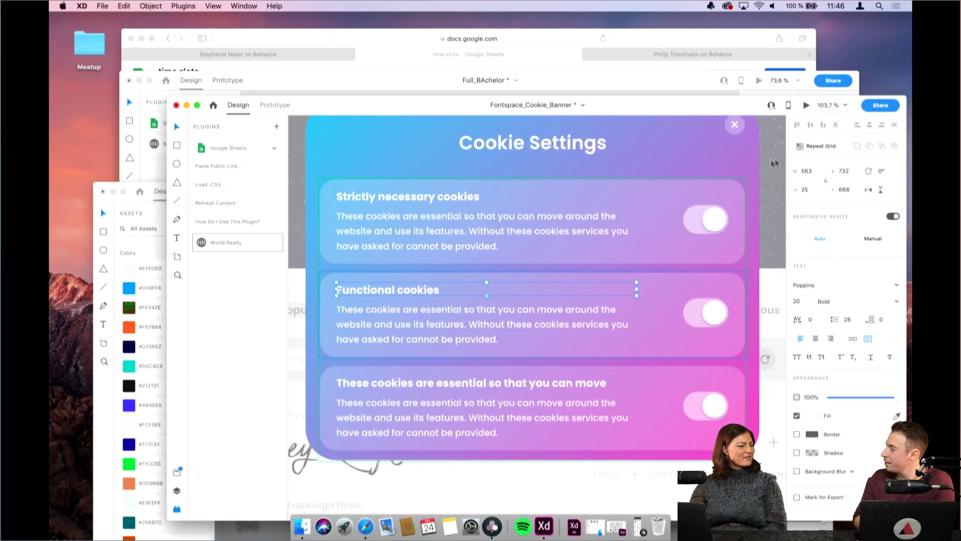
# Examine the headings and descriptions of the three cookie rows and the extra row below them
pyautogui.scroll(-1, 708, 184)
pyautogui.click(502, 377)
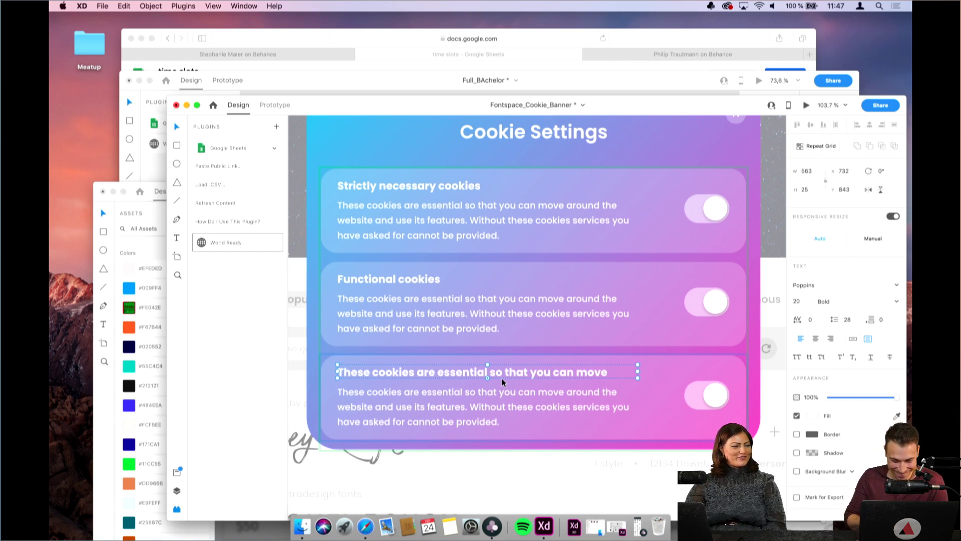
pyautogui.scroll(-1, 502, 377)
pyautogui.click(452, 399)
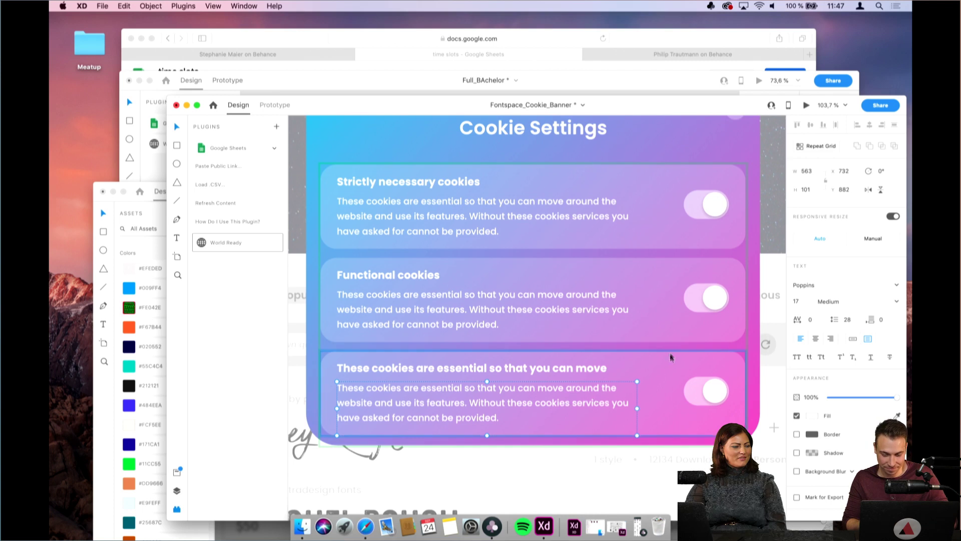
pyautogui.click(464, 372)
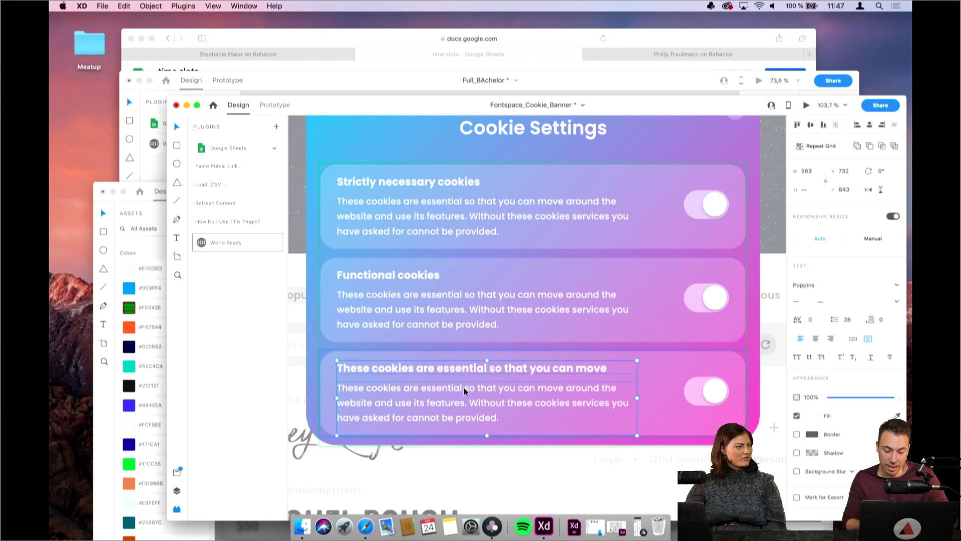
pyautogui.click(389, 275)
pyautogui.keyDown('shift'); pyautogui.click(392, 305); pyautogui.keyUp('shift')
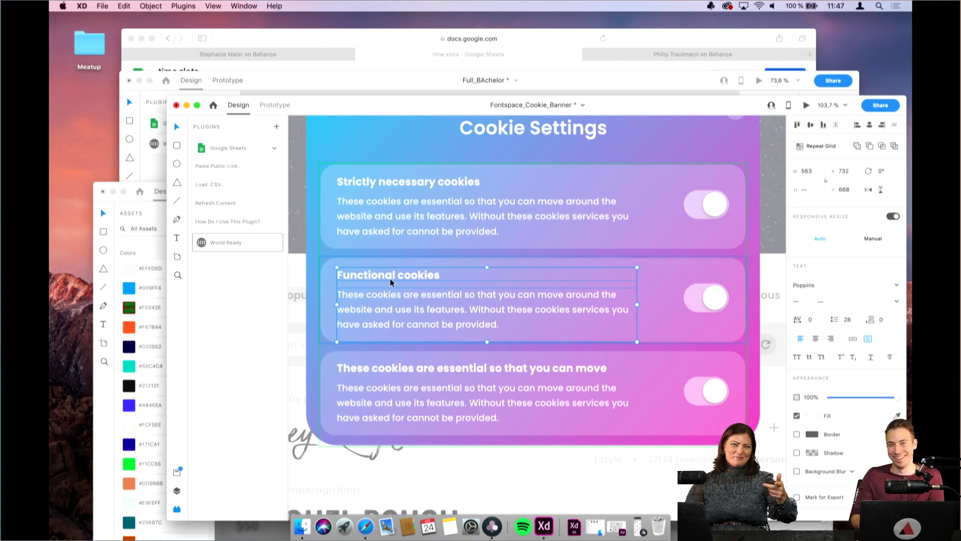
pyautogui.click(416, 203)
pyautogui.click(410, 185)
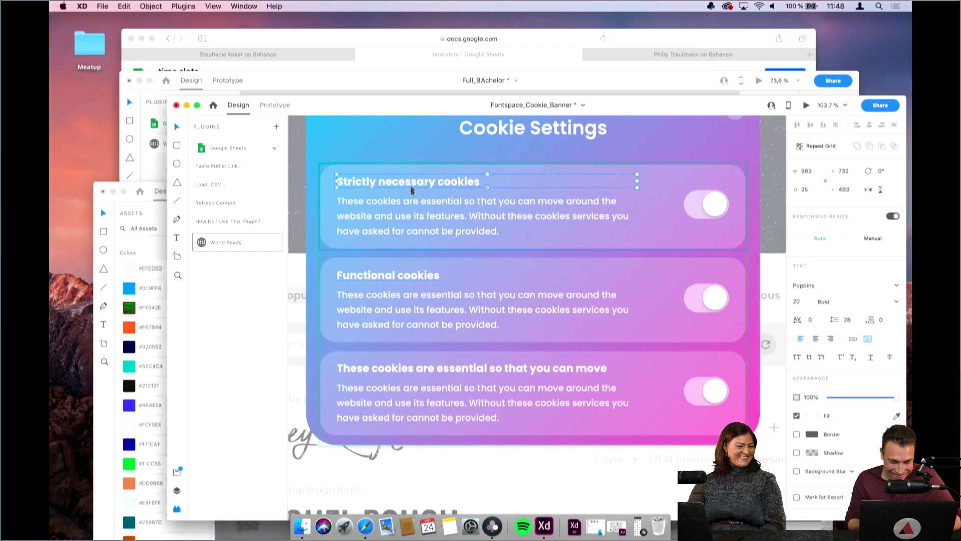
pyautogui.click(399, 274)
pyautogui.keyDown('shift'); pyautogui.click(399, 297); pyautogui.keyUp('shift')
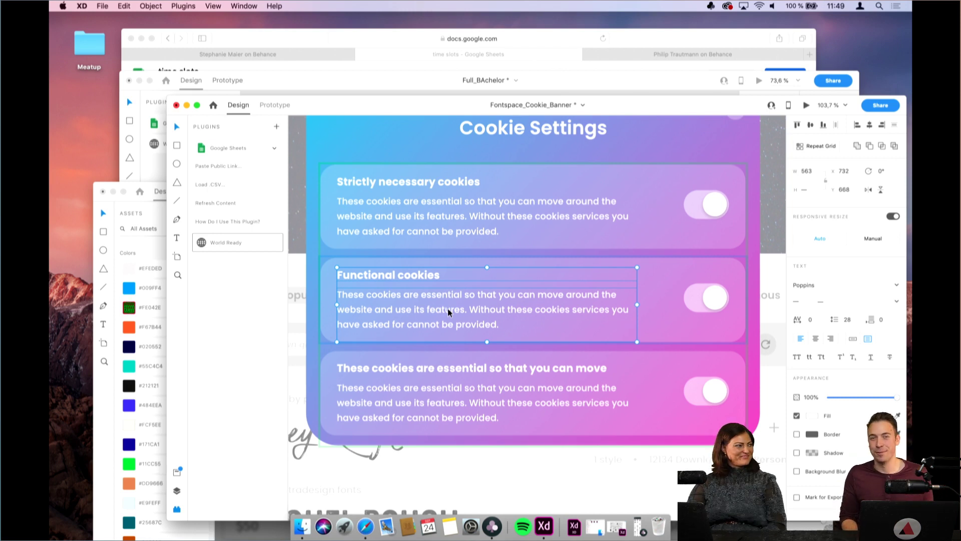
pyautogui.press('Escape')
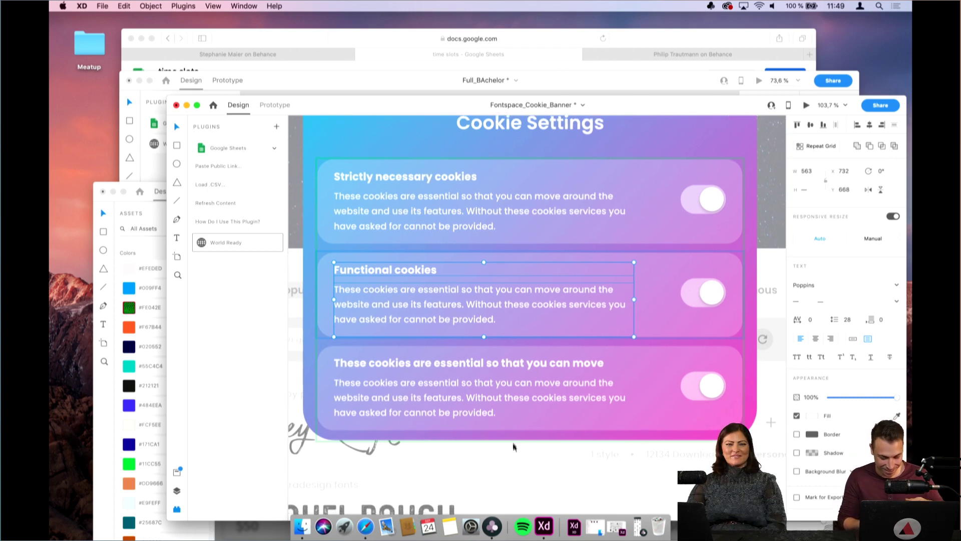
pyautogui.click(514, 440)
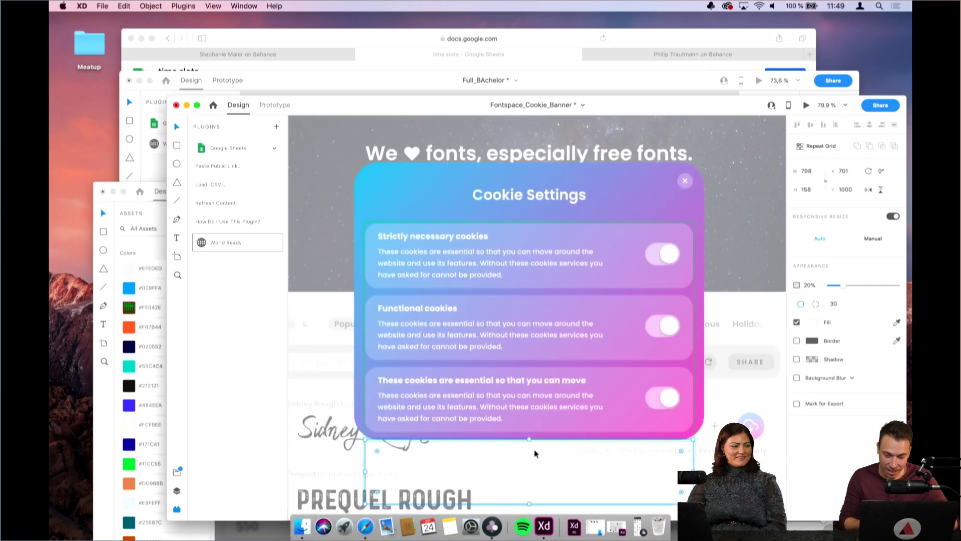
pyautogui.scroll(3, 431, 385)
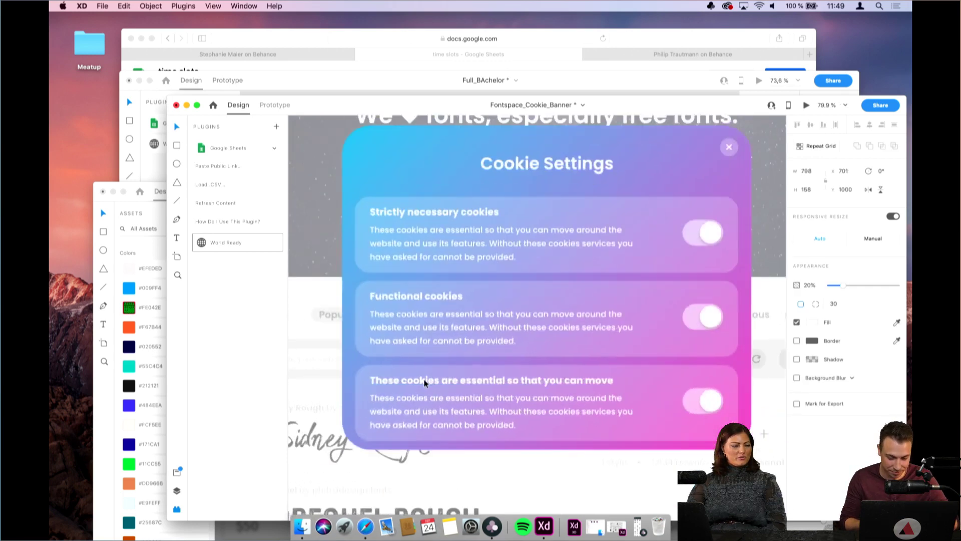
pyautogui.click(408, 323)
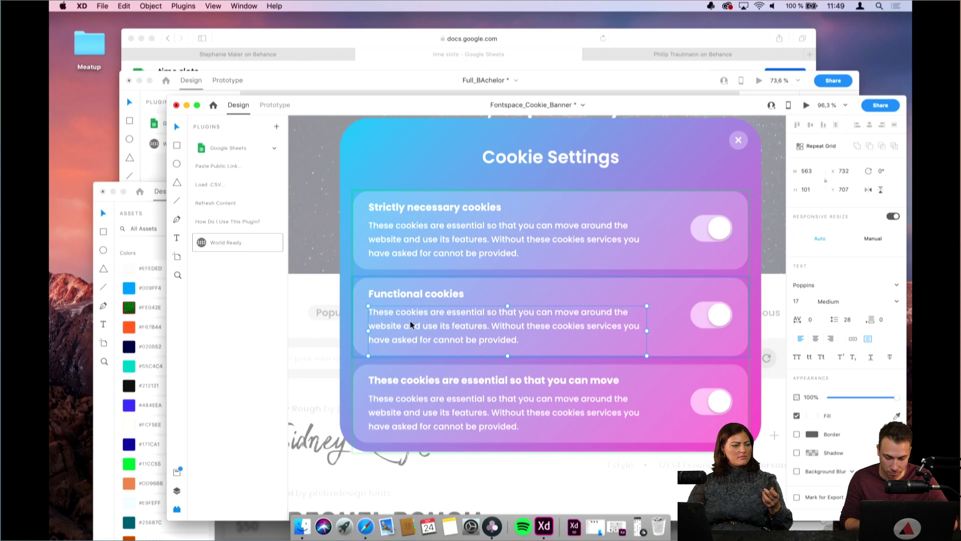
pyautogui.scroll(-3, 515, 322)
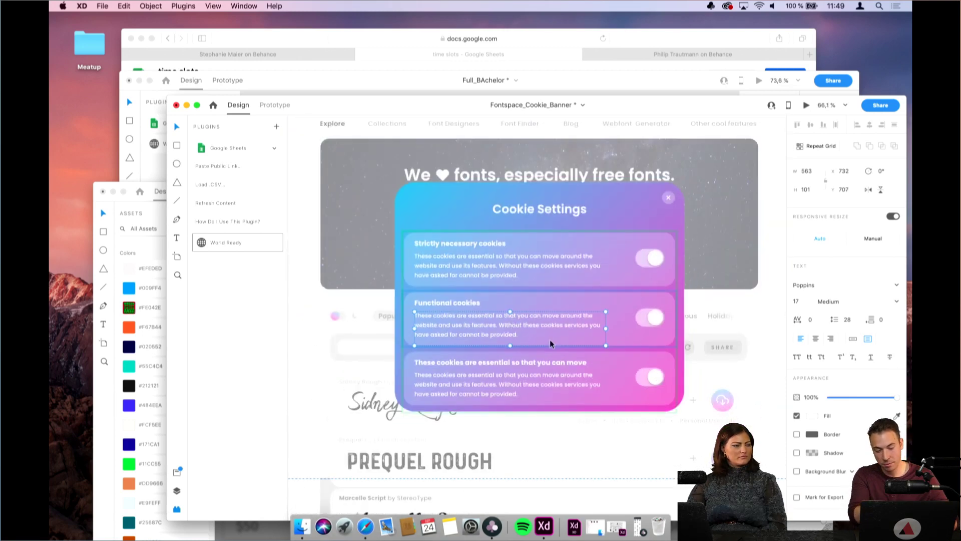
pyautogui.scroll(3, 572, 336)
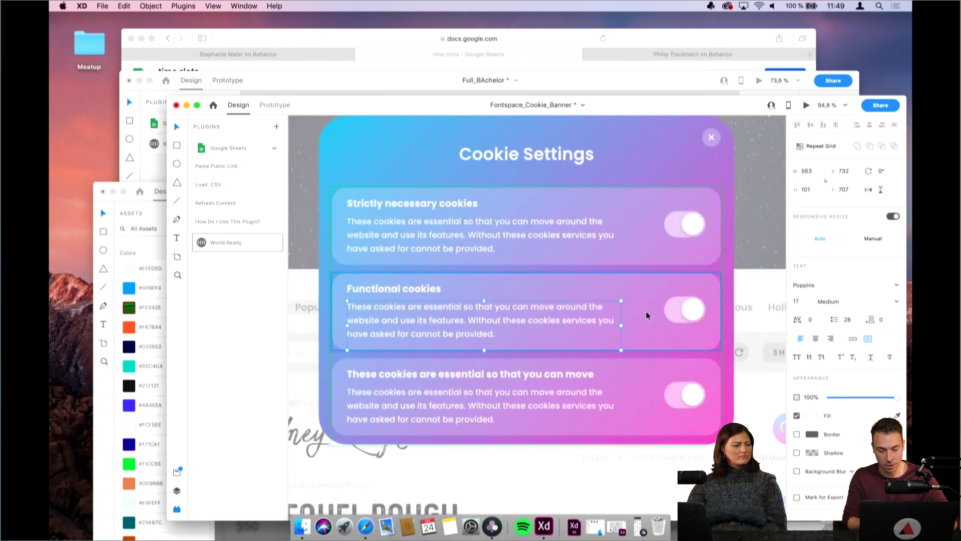
# Move the cookie rows up slightly within the gradient card and remove the surplus fourth row at its lower edge
pyautogui.click(625, 322)
pyautogui.click(598, 221)
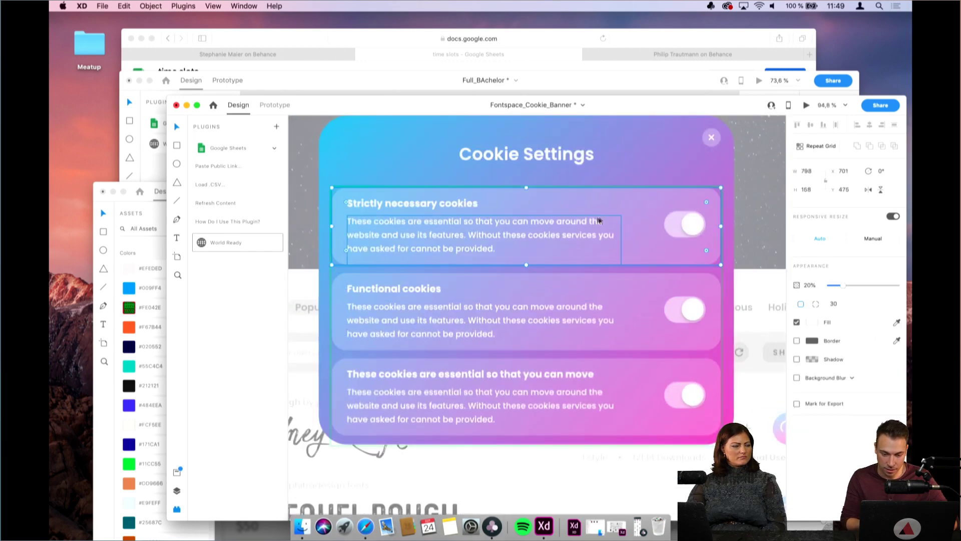
pyautogui.moveTo(610, 233); pyautogui.dragTo(603, 228)
pyautogui.click(616, 207)
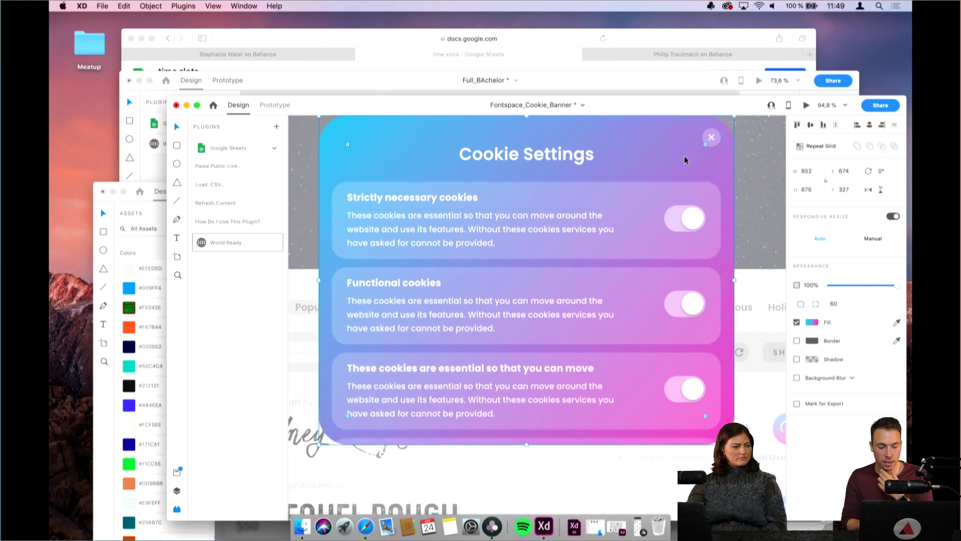
pyautogui.scroll(-2, 616, 206)
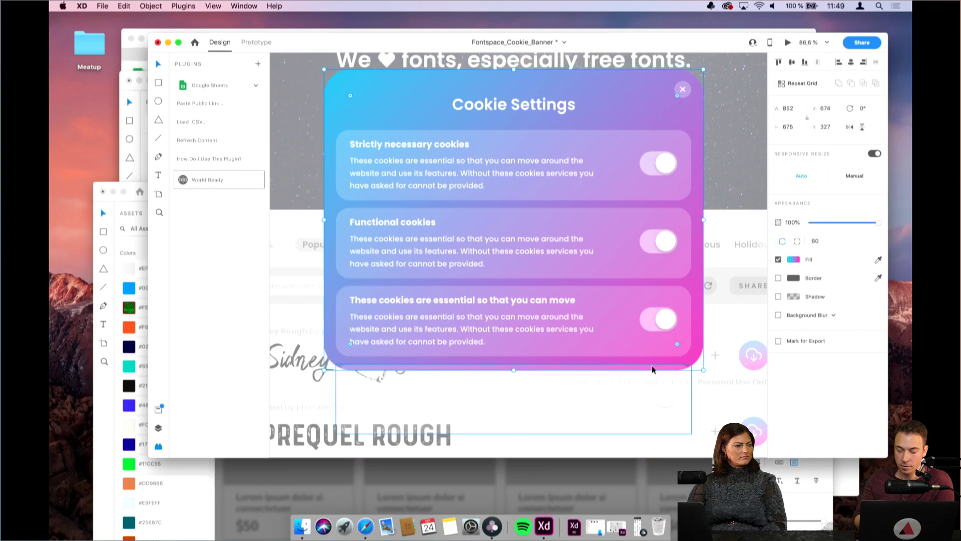
pyautogui.click(656, 370)
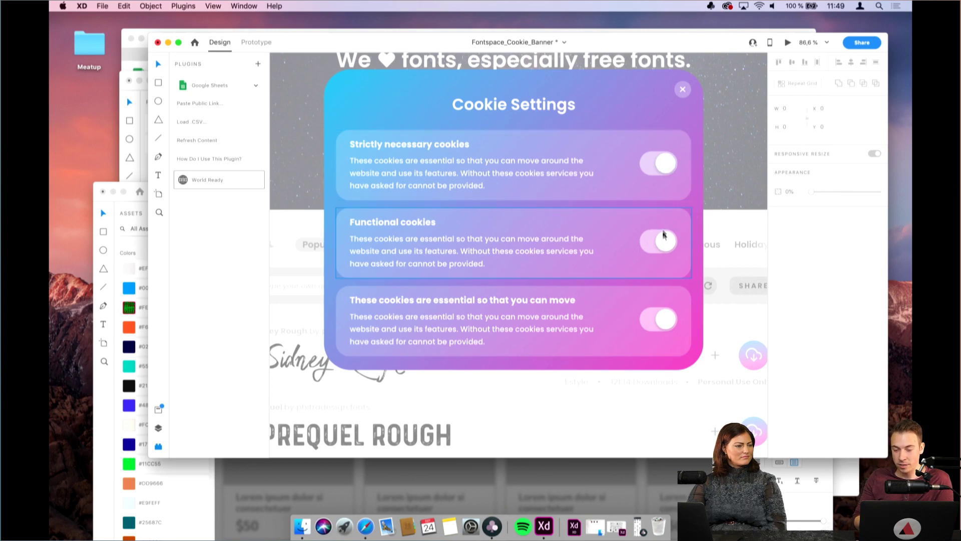
# Shift the Functional cookies toggle knob 30 px left to X 1389, into the off position
pyautogui.click(650, 164)
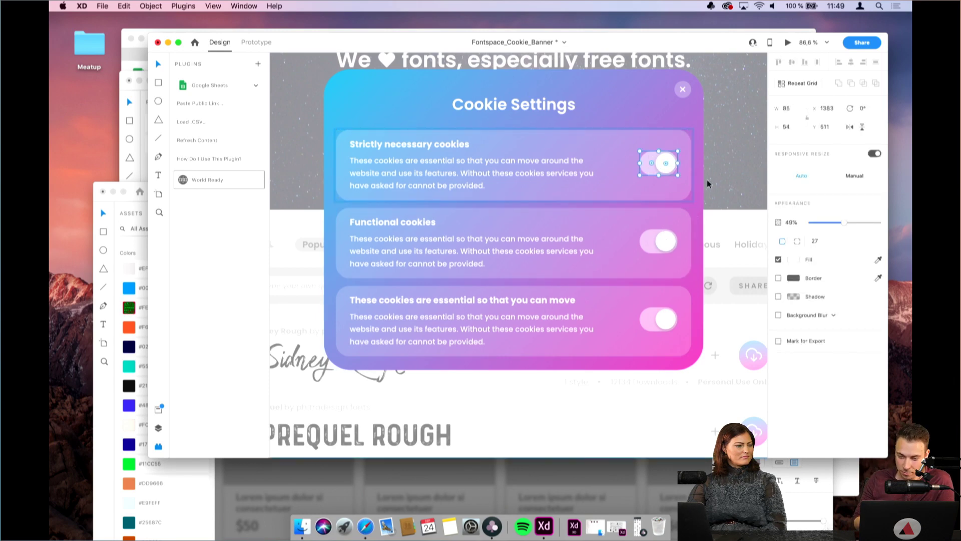
pyautogui.doubleClick(651, 158)
pyautogui.scroll(3, 652, 206)
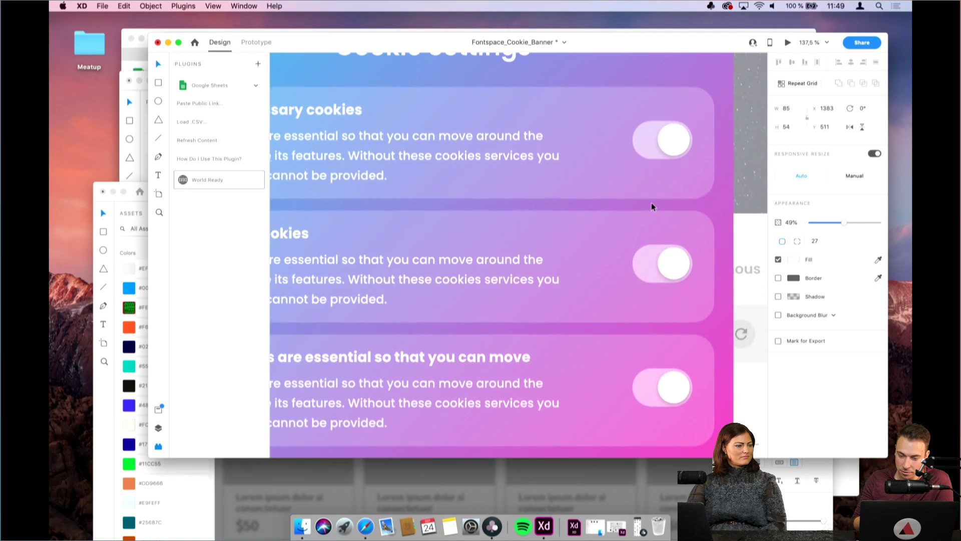
pyautogui.moveTo(665, 262)
pyautogui.mouseDown()
pyautogui.moveTo(658, 268)
pyautogui.moveTo(670, 270)
pyautogui.mouseUp()
pyautogui.press('super+z')
pyautogui.doubleClick(670, 270)
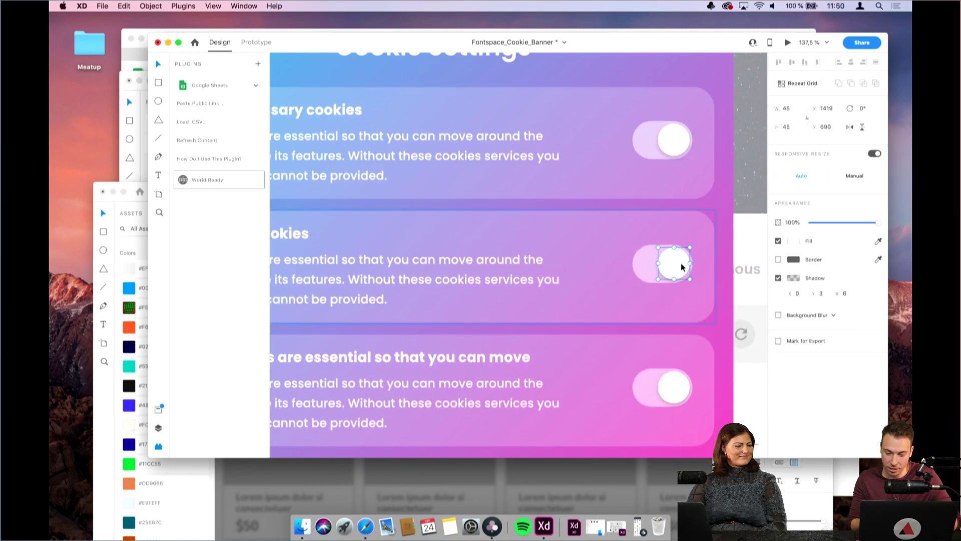
pyautogui.hotkey('shift', 'Left')
pyautogui.hotkey('shift', 'Left')
pyautogui.hotkey('shift', 'Left')
# Shift the third row's toggle knob left to X 1389, into the off position
pyautogui.click(666, 395)
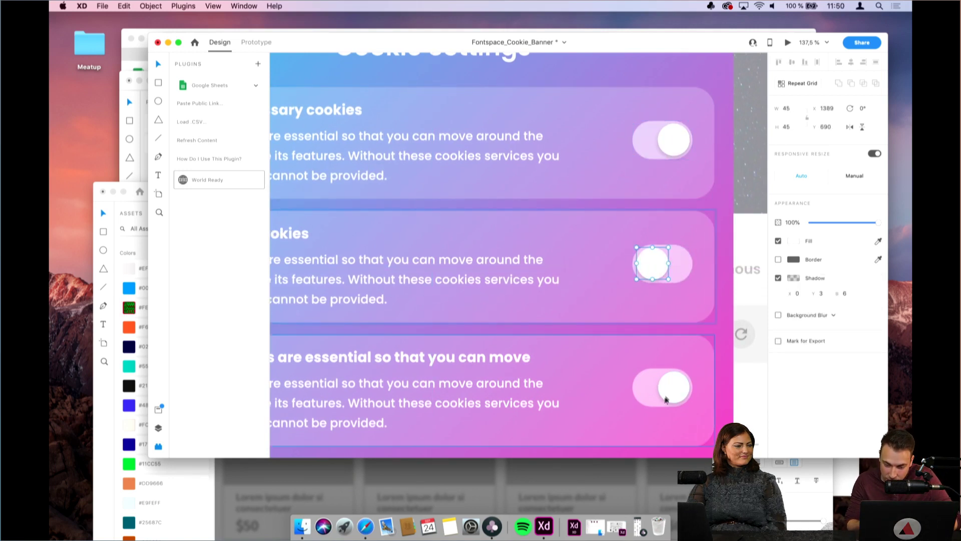
pyautogui.doubleClick(671, 387)
pyautogui.hotkey('shift', 'Left')
pyautogui.hotkey('shift', 'Left')
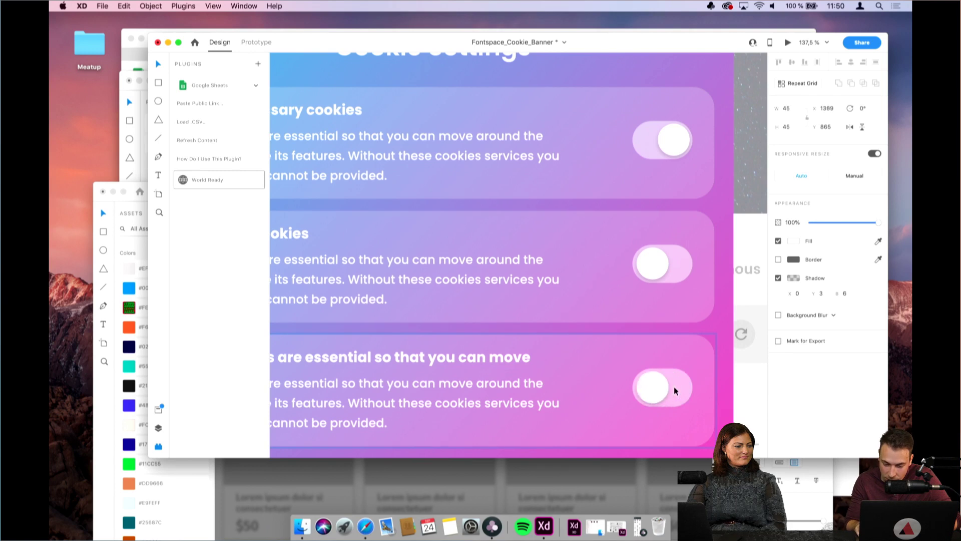
# Set the opacity of the Functional cookies toggle track to 25%
pyautogui.doubleClick(645, 140)
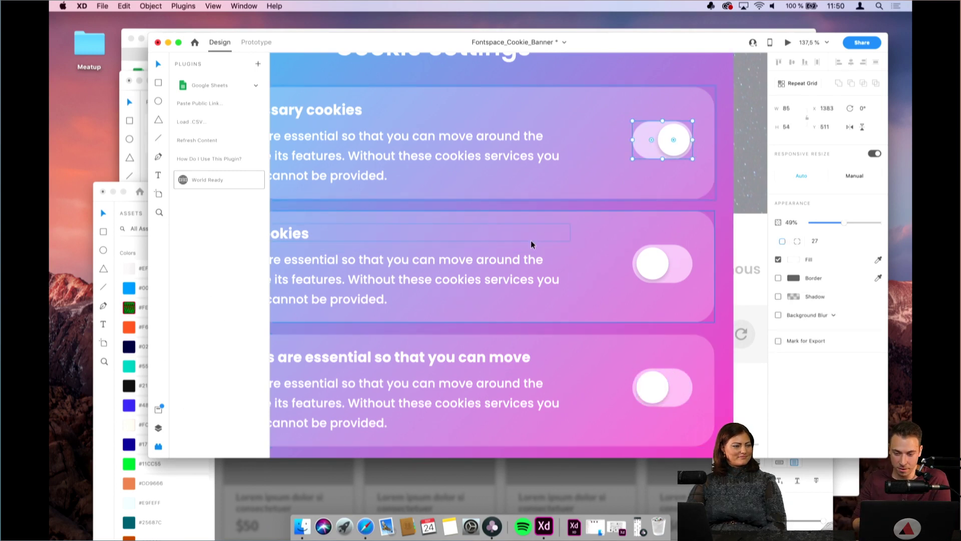
pyautogui.scroll(-5, 491, 238)
pyautogui.doubleClick(608, 256)
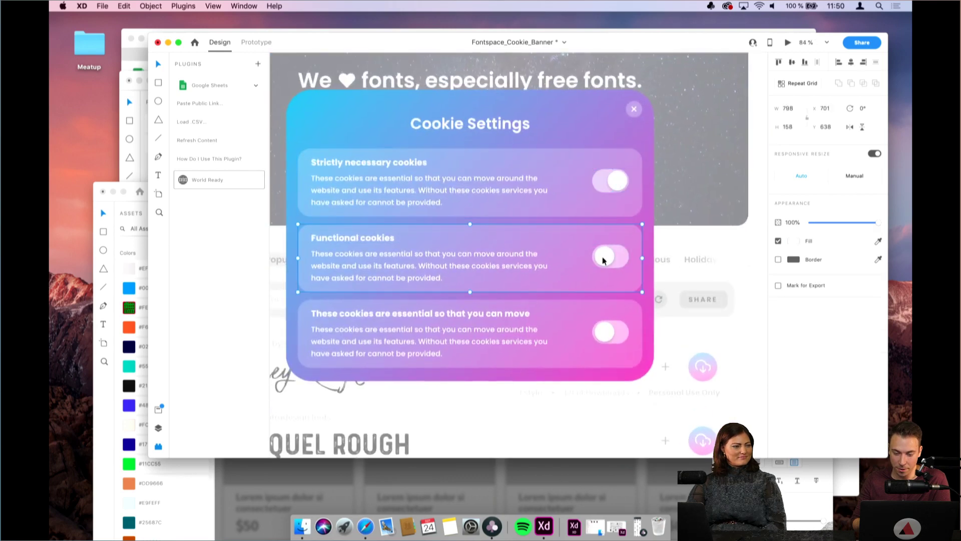
pyautogui.click(788, 222)
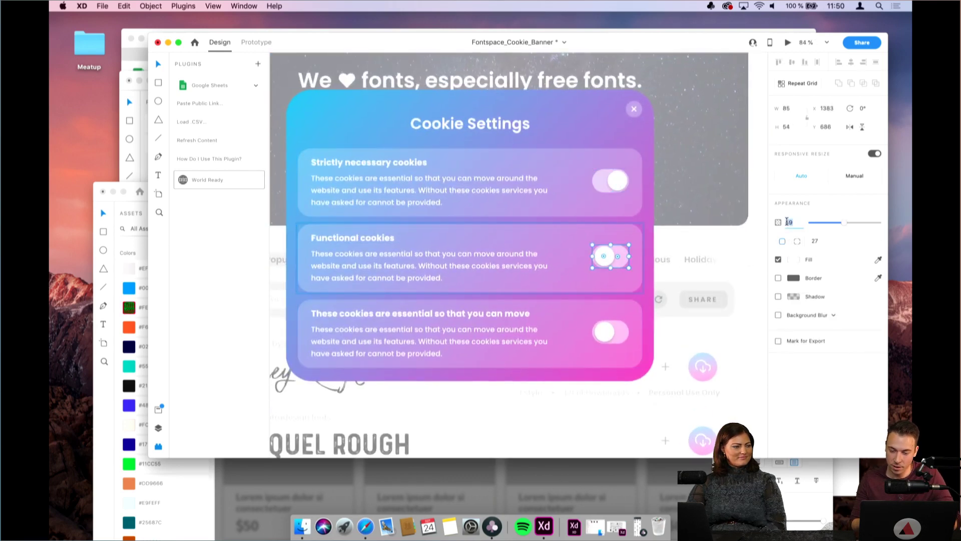
pyautogui.write('25')
pyautogui.press('Return')
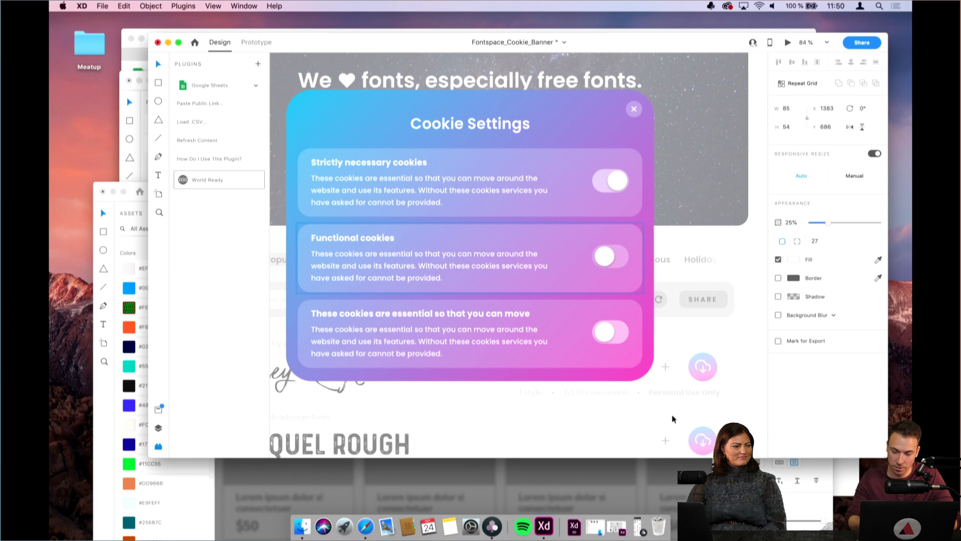
# Lower the opacity of the Functional cookies toggle knob, trying 50% before settling on 60%
pyautogui.click(605, 257)
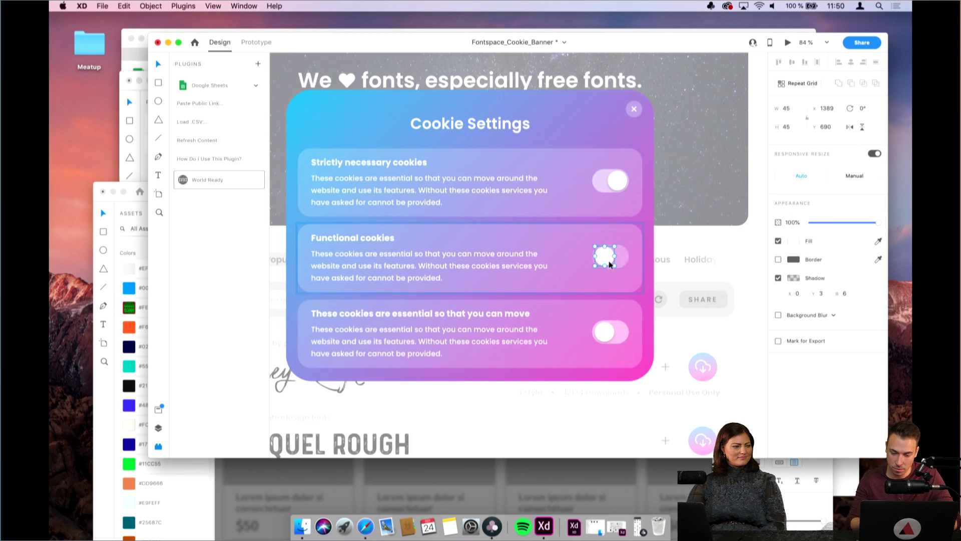
pyautogui.click(794, 222)
pyautogui.write('50')
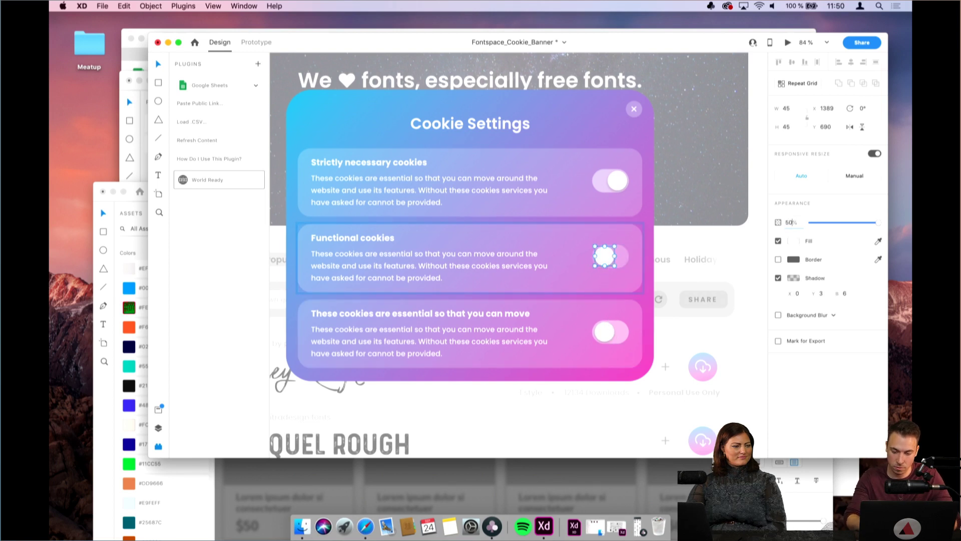
pyautogui.press('Return')
pyautogui.click(790, 222)
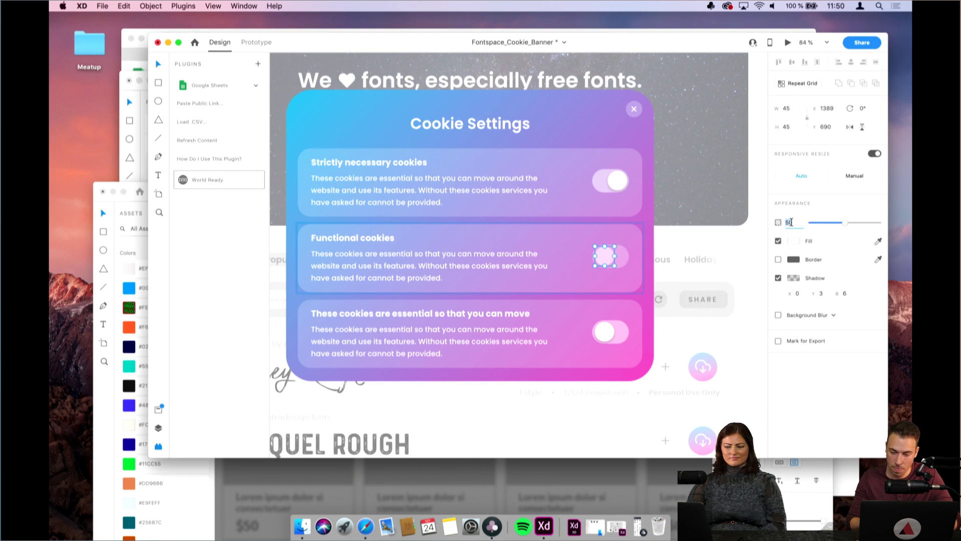
pyautogui.press('Escape')
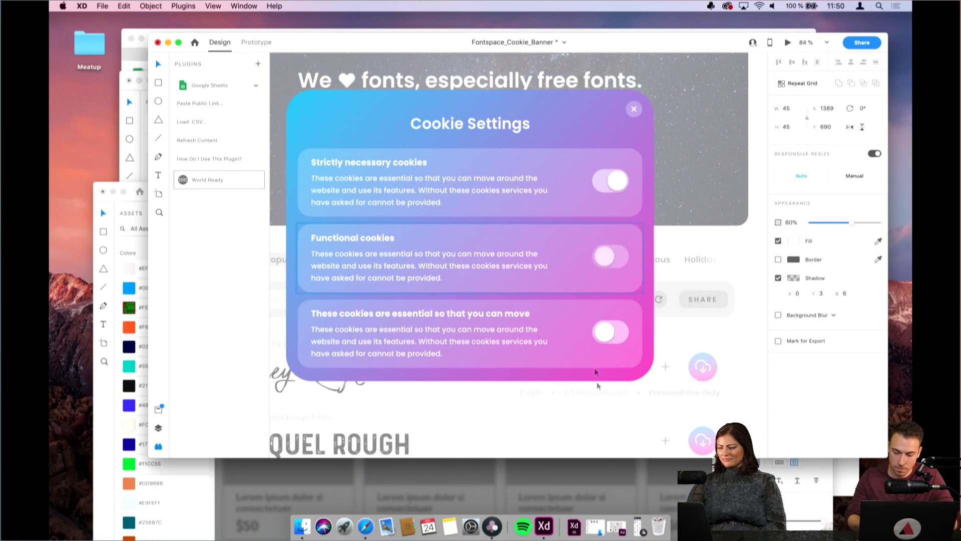
# Lower the opacity of the third row's toggle knob and track to match the Functional cookies toggle
pyautogui.click(606, 335)
pyautogui.click(606, 334)
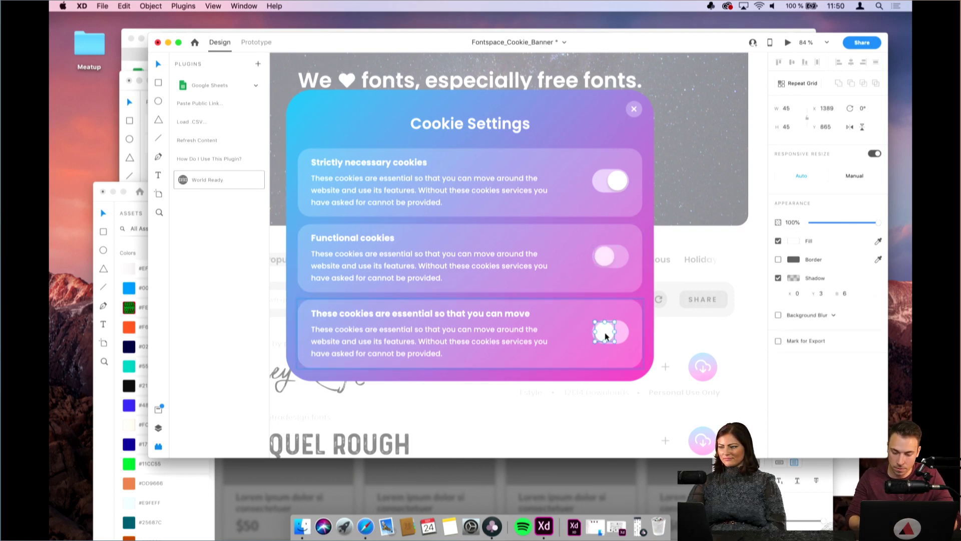
pyautogui.click(792, 223)
pyautogui.click(625, 333)
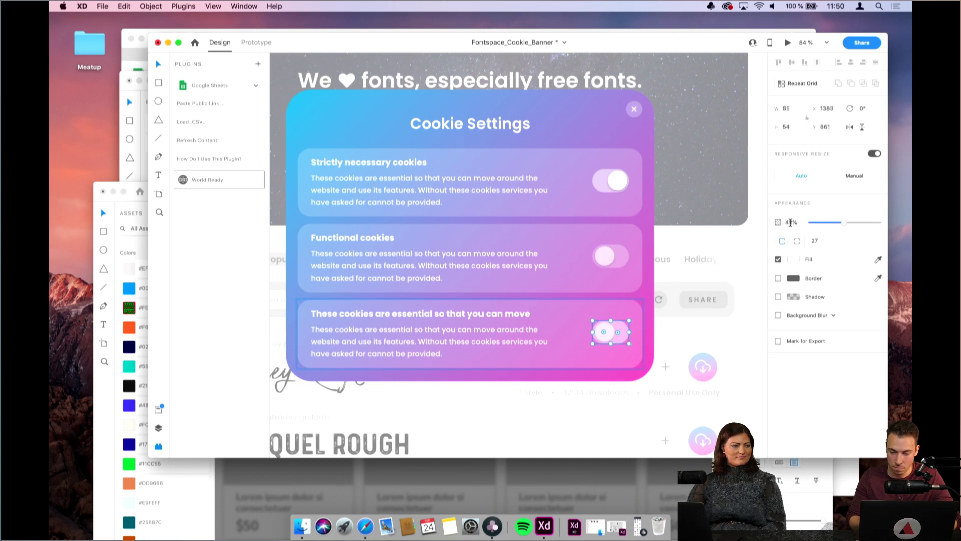
pyautogui.click(629, 256)
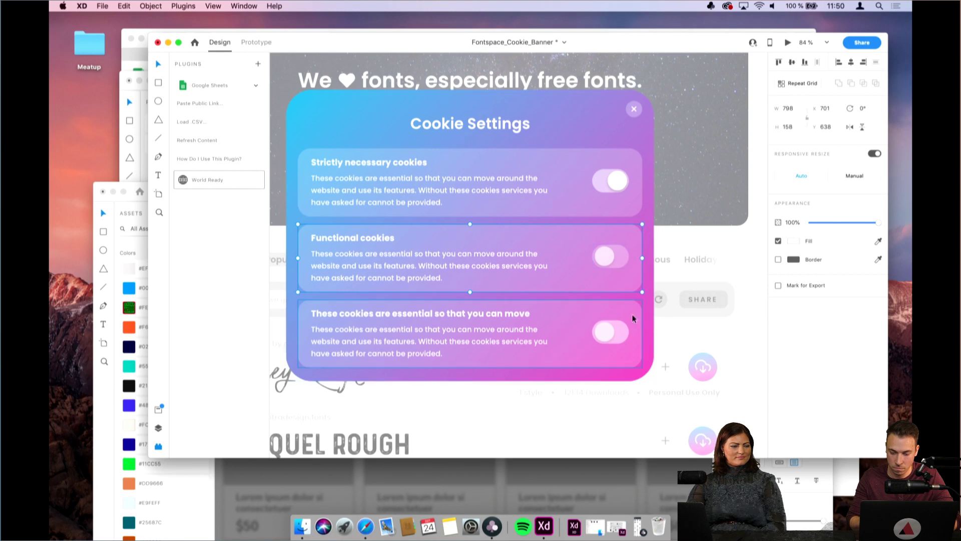
pyautogui.click(626, 331)
pyautogui.click(789, 223)
pyautogui.write('2')
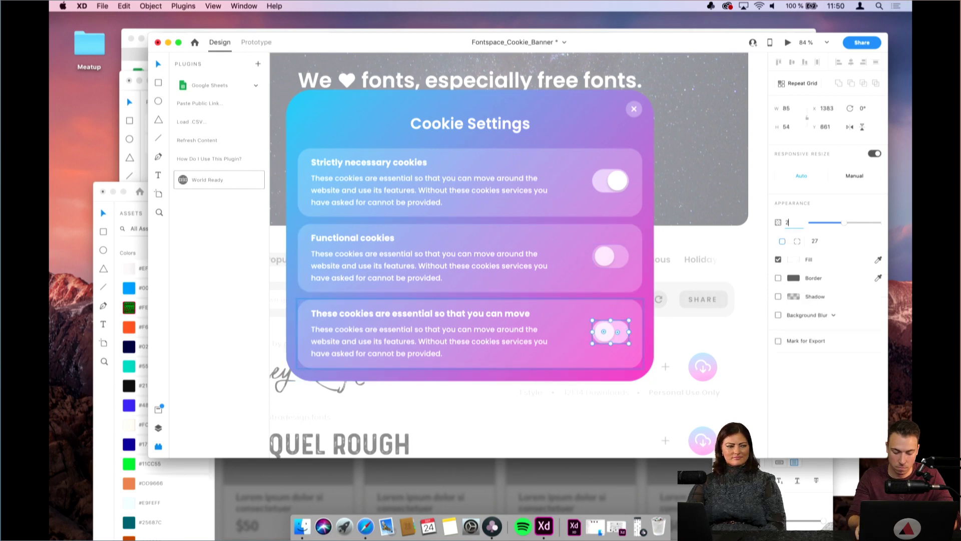
pyautogui.press('Escape')
# Set the opacity of the Strictly necessary cookies toggle track to 70%
pyautogui.click(616, 177)
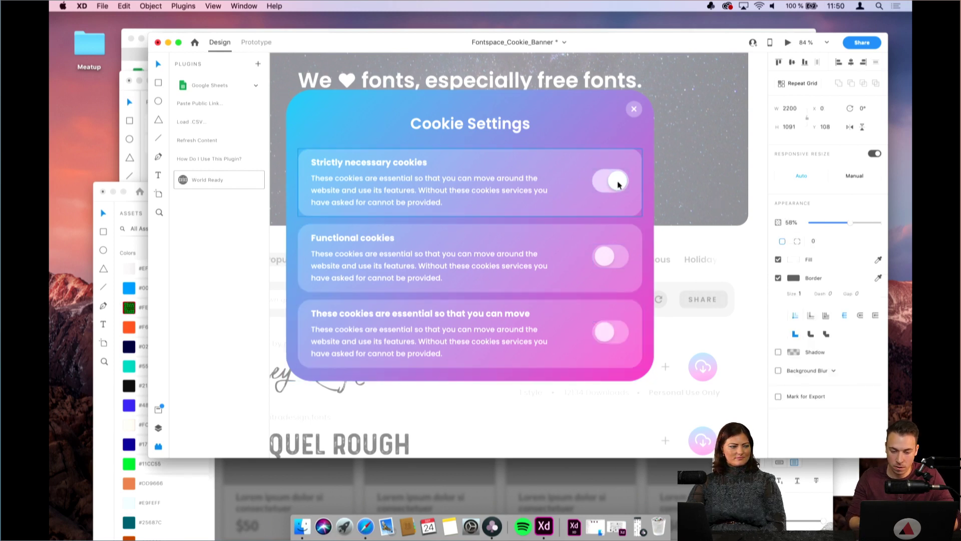
pyautogui.click(618, 183)
pyautogui.click(788, 222)
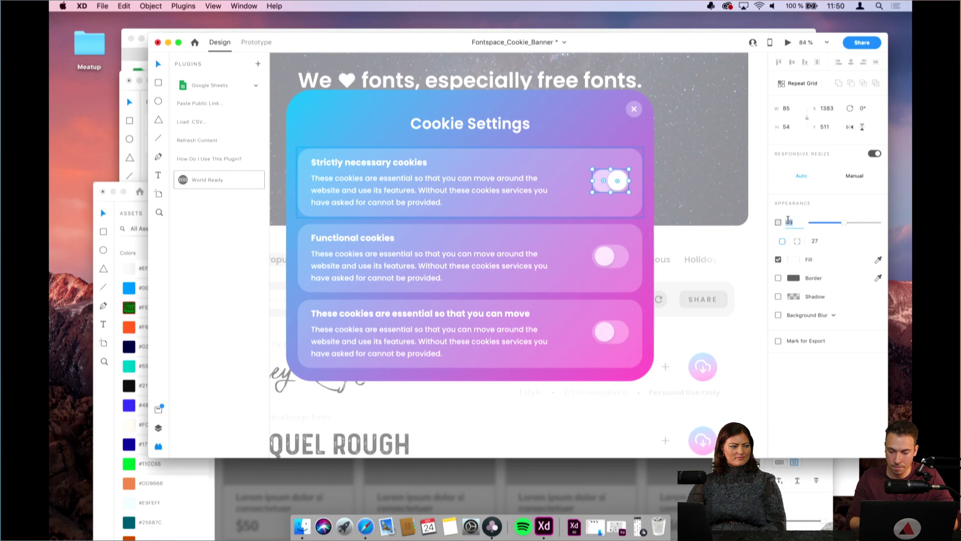
pyautogui.write('70')
pyautogui.press('Return')
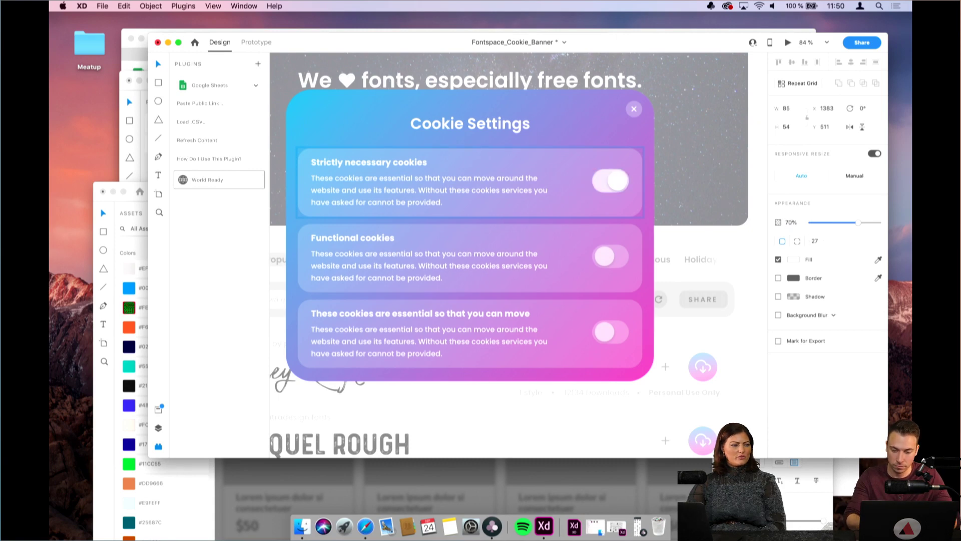
pyautogui.click(721, 172)
# Examine the cookie settings card and its toggles against the surrounding homepage at a smaller scale
pyautogui.scroll(1, 721, 171)
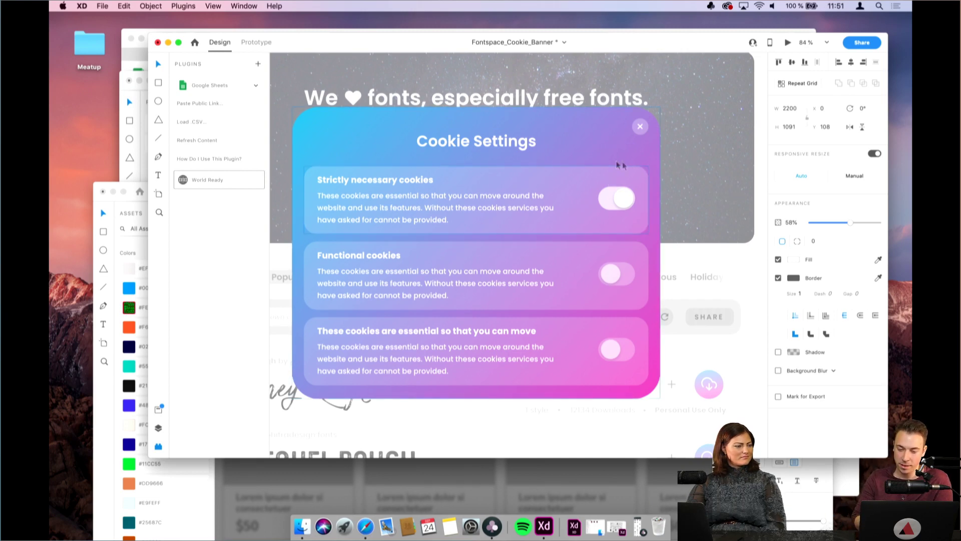
pyautogui.scroll(-5, 659, 198)
pyautogui.hscroll(3, 689, 204)
pyautogui.scroll(1, 689, 204)
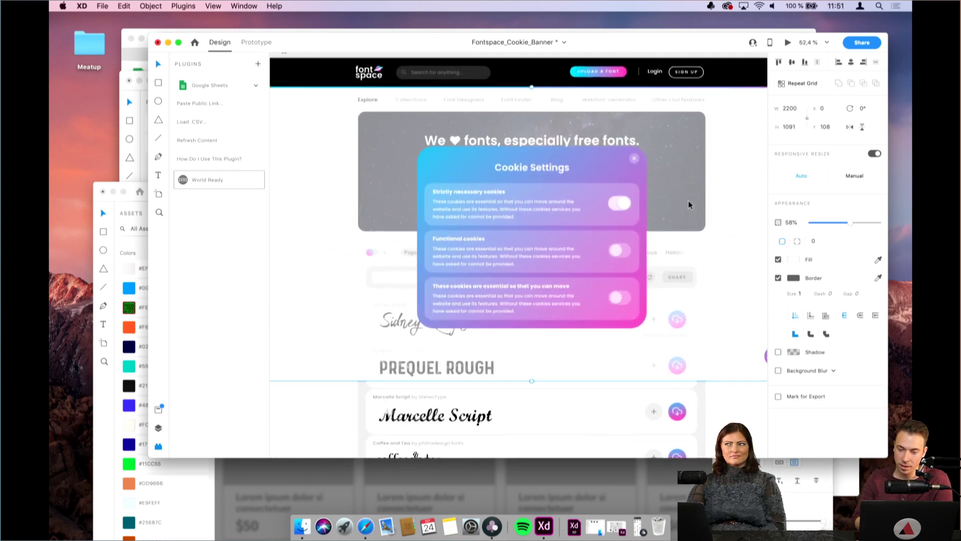
pyautogui.click(617, 185)
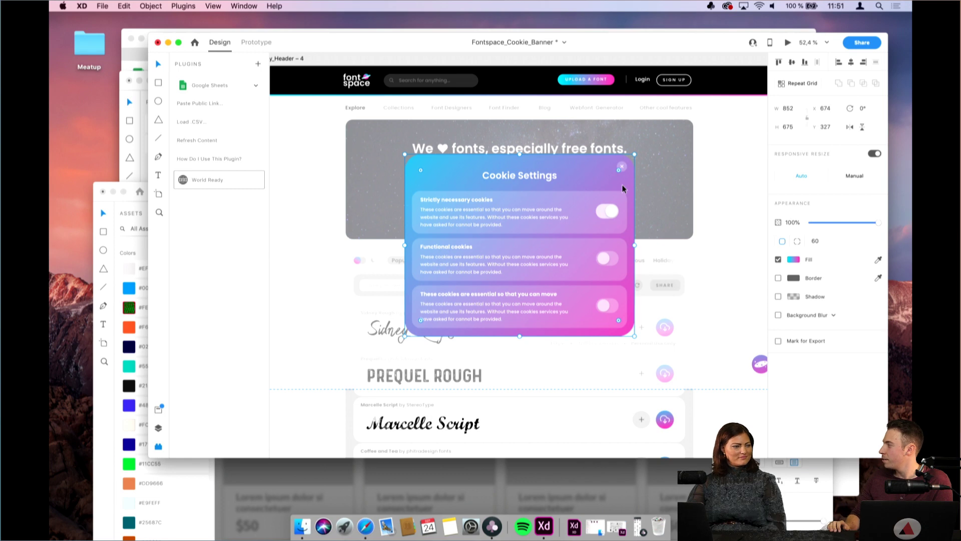
pyautogui.hscroll(-3, 623, 189)
pyautogui.hscroll(3, 747, 317)
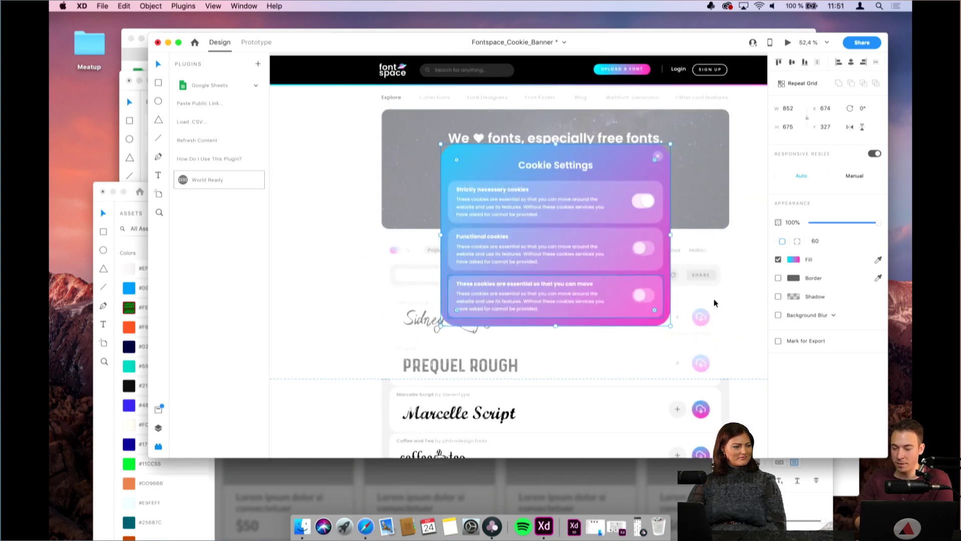
pyautogui.hscroll(1, 747, 317)
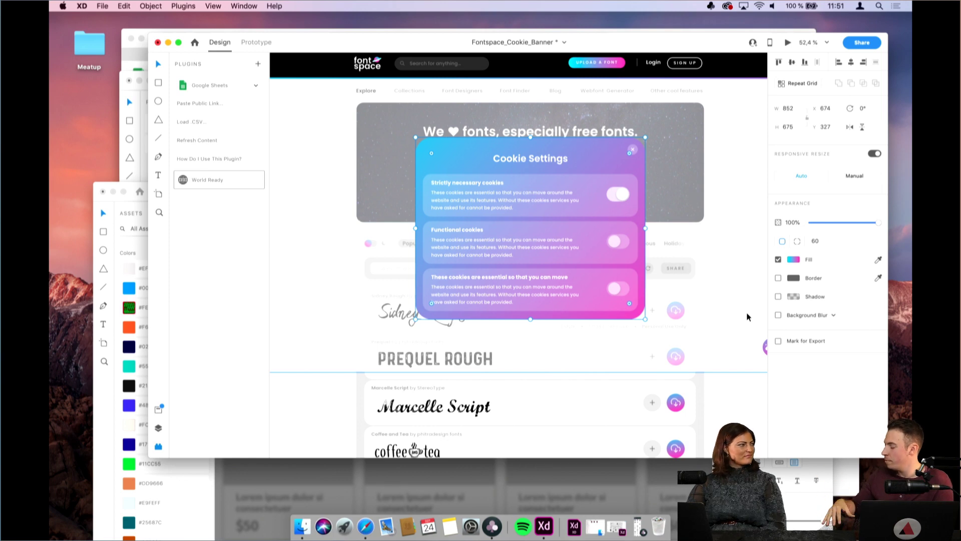
pyautogui.hscroll(4, 747, 317)
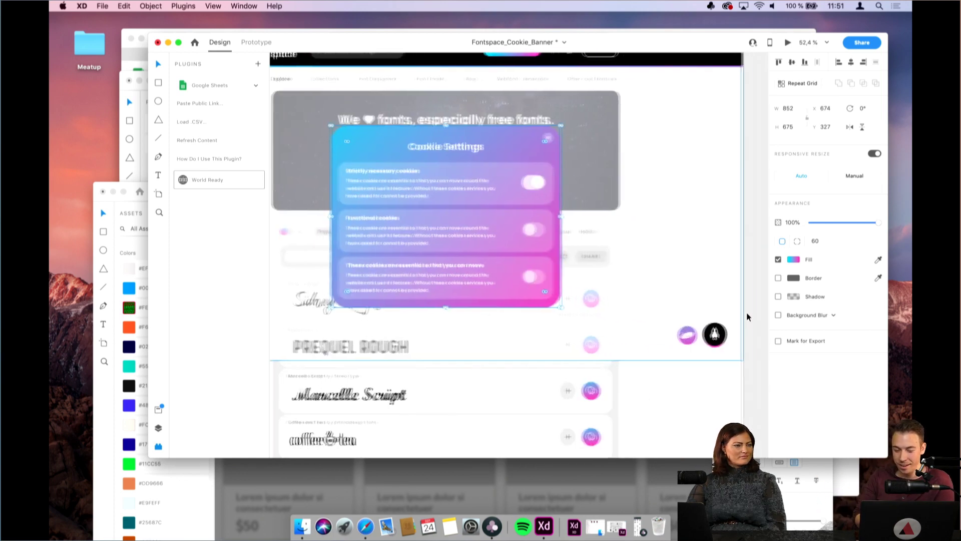